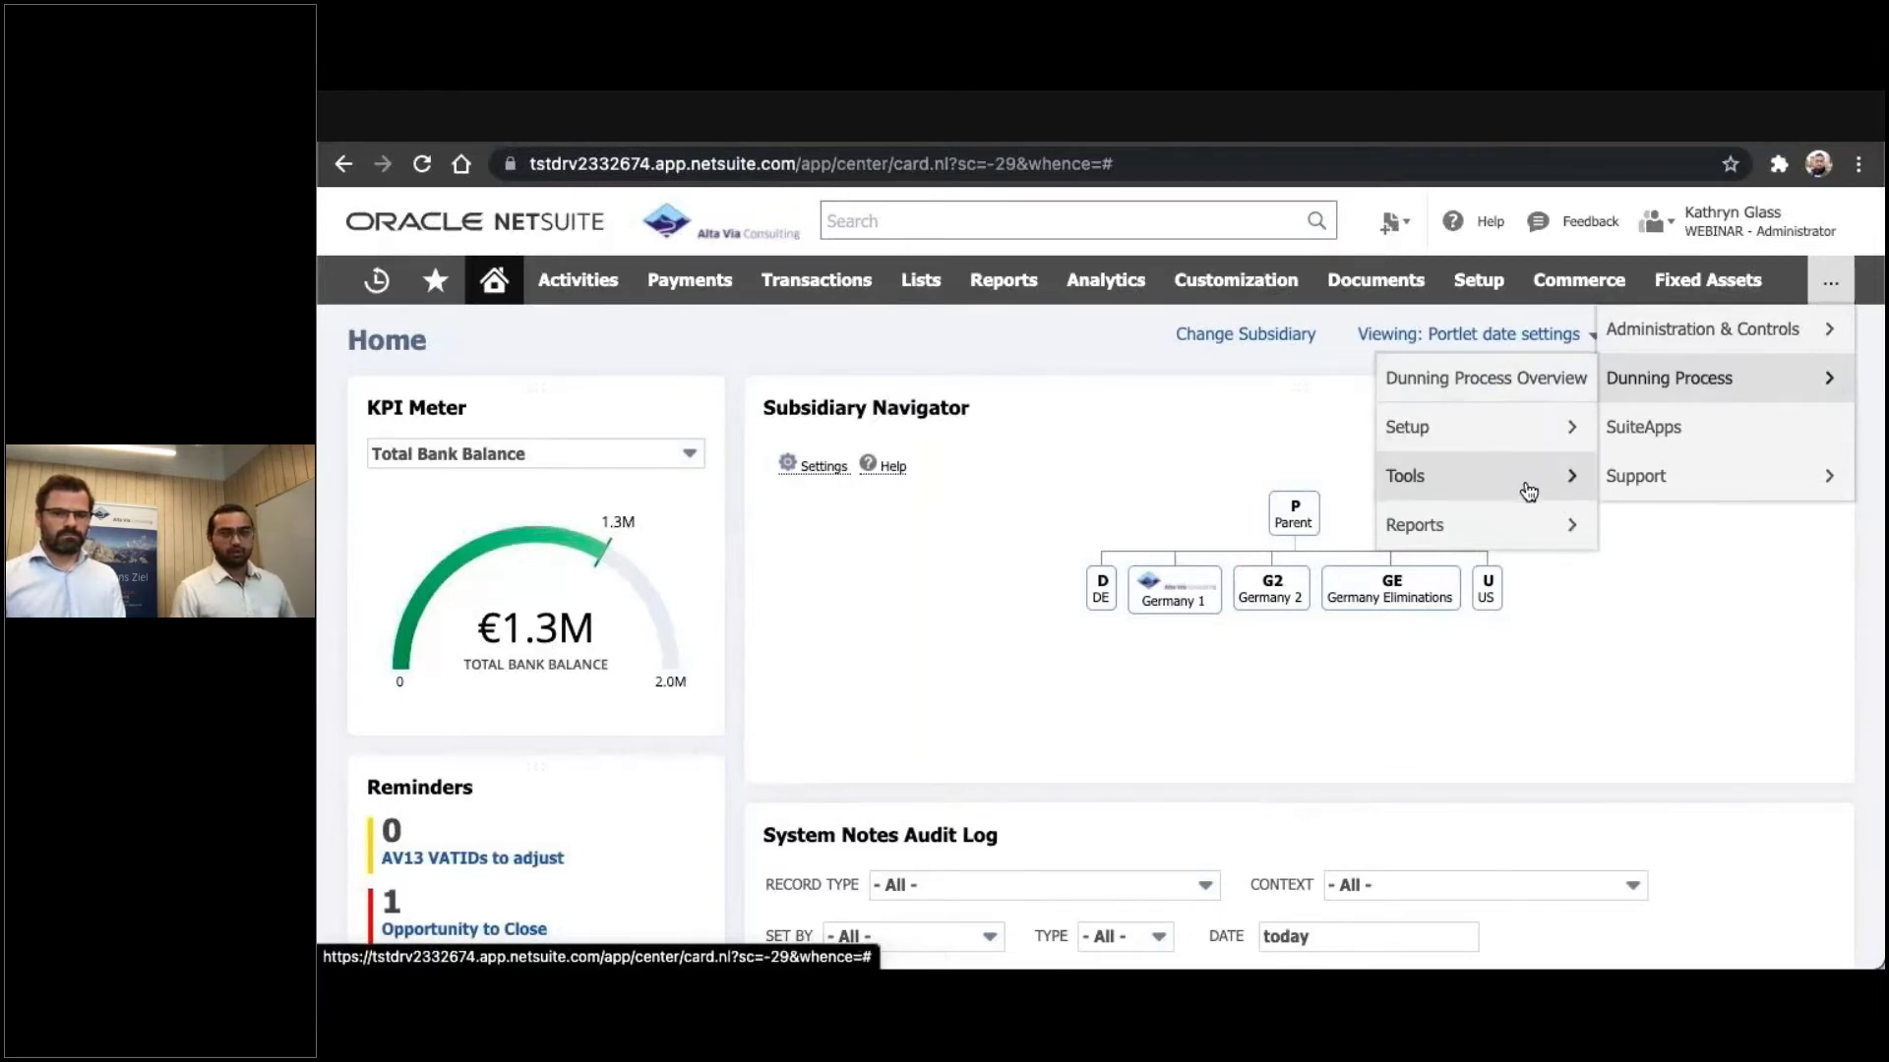
Look through the Dunning Process setup and tools entries and open the Dunning Process overview page
mouse_move(1499, 447)
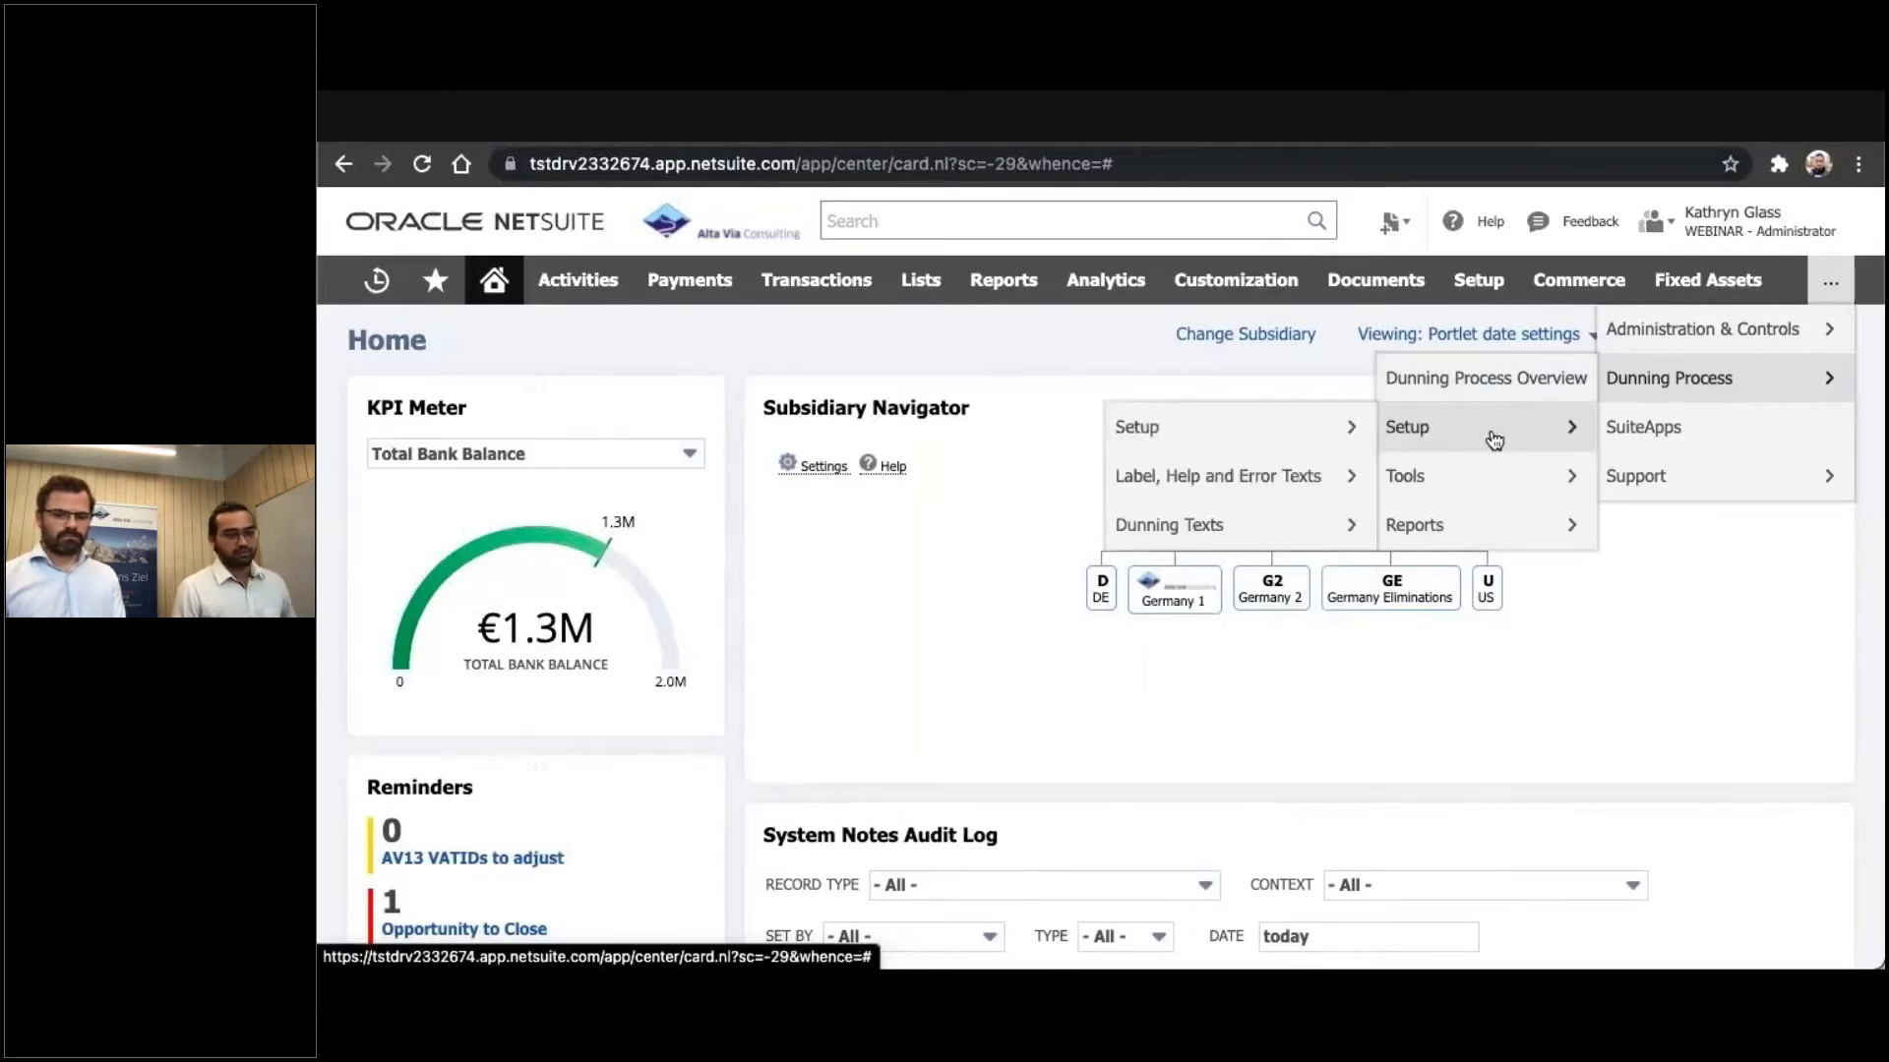
mouse_move(1348, 471)
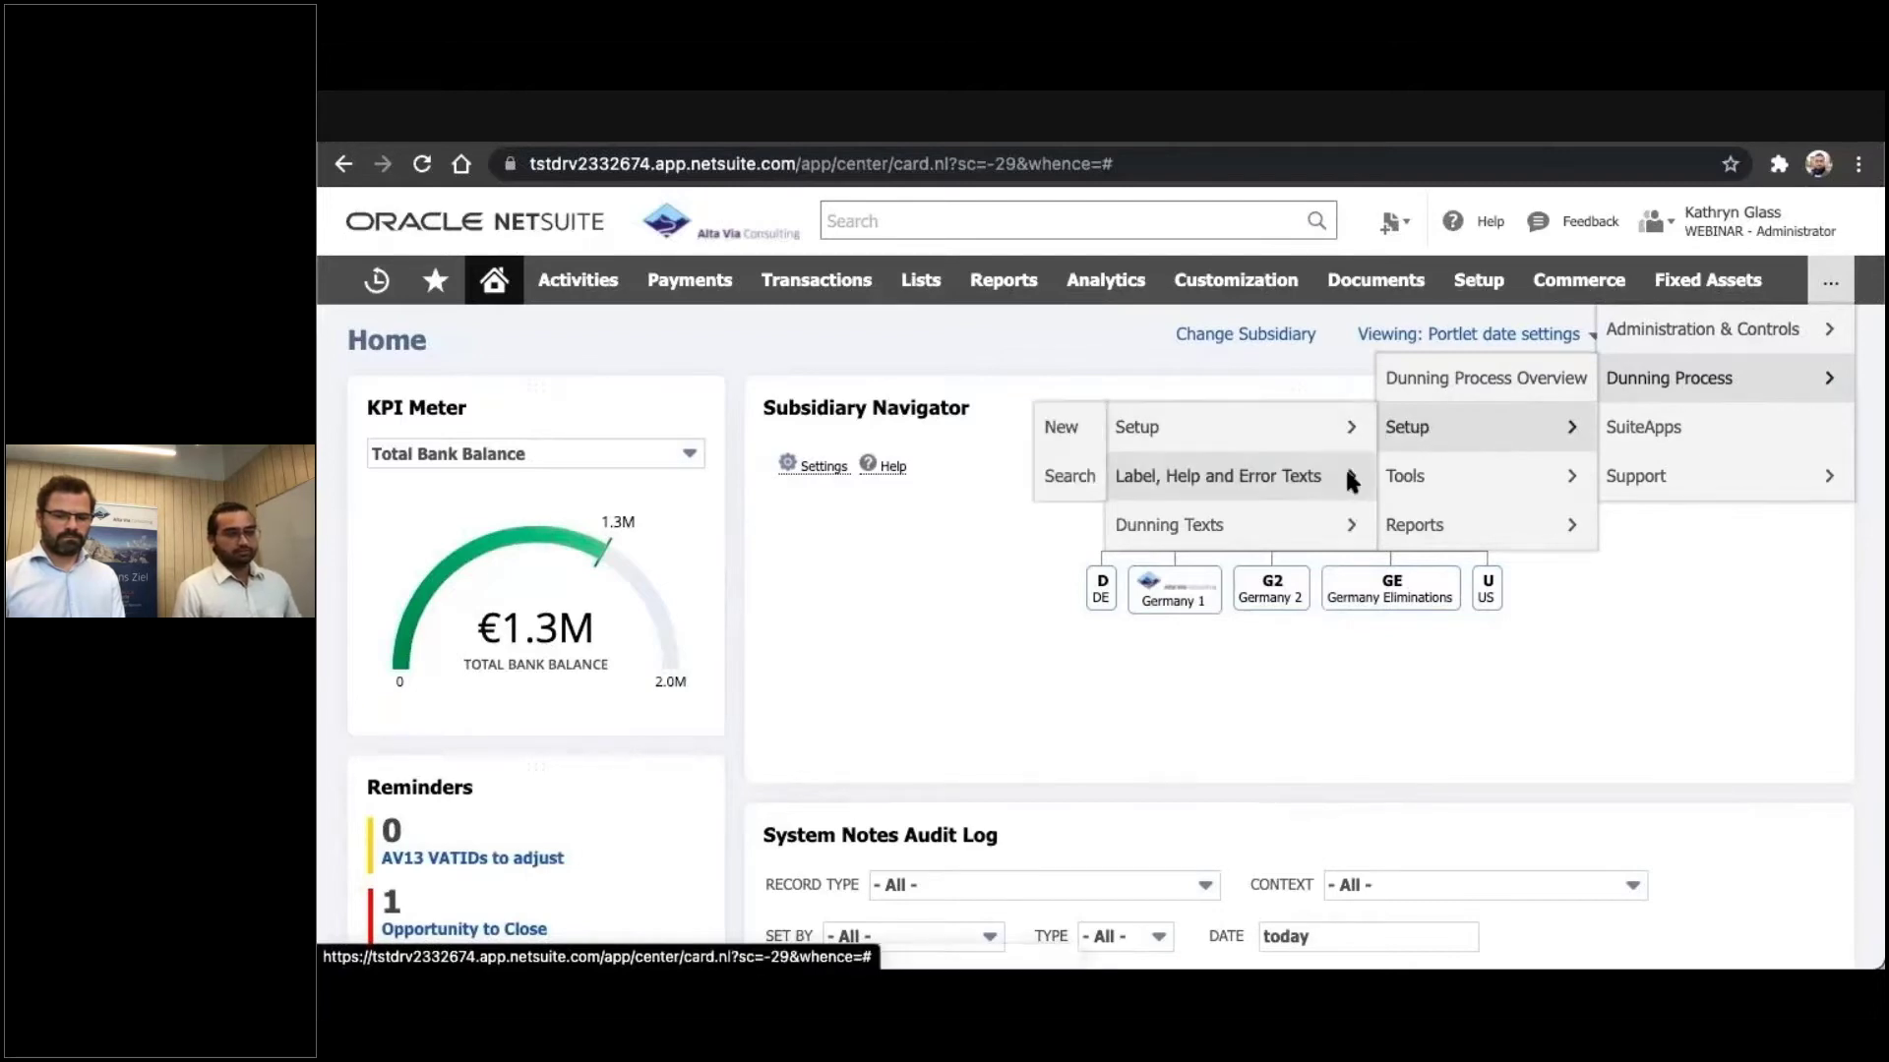
mouse_move(1408, 482)
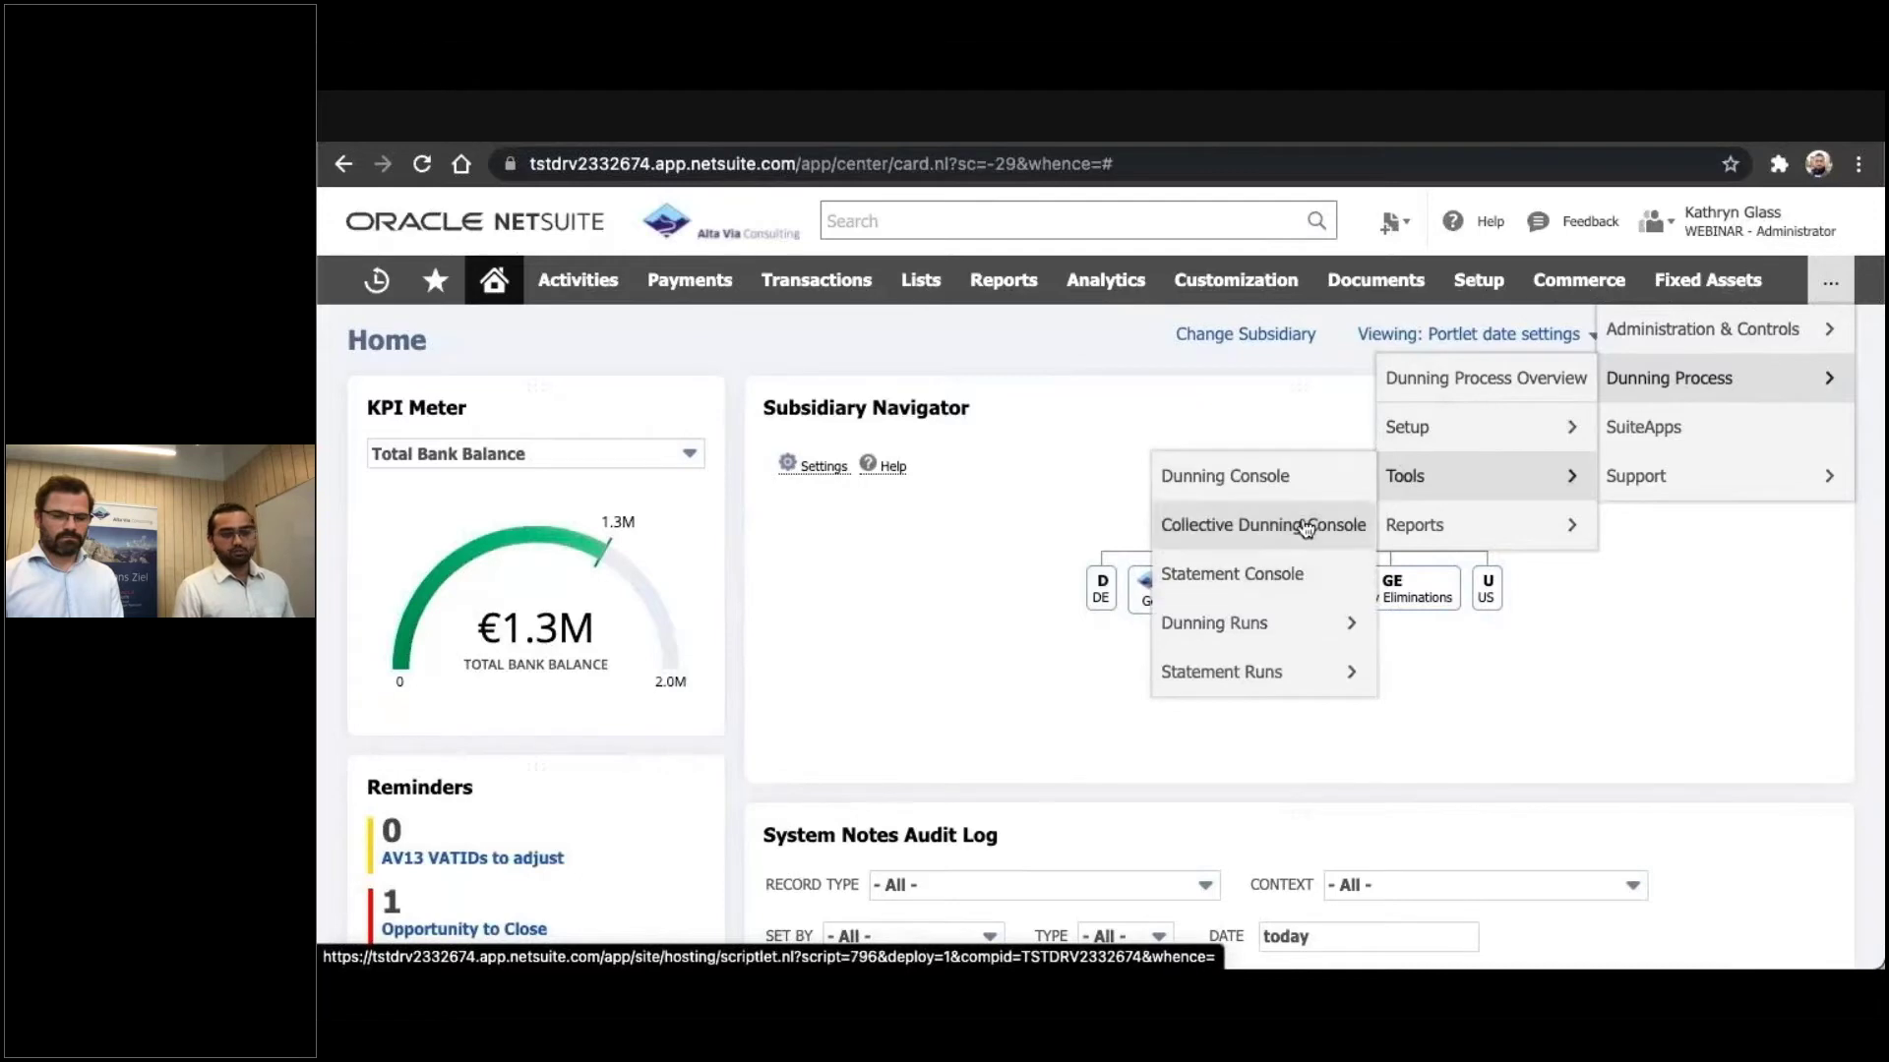
mouse_move(1286, 640)
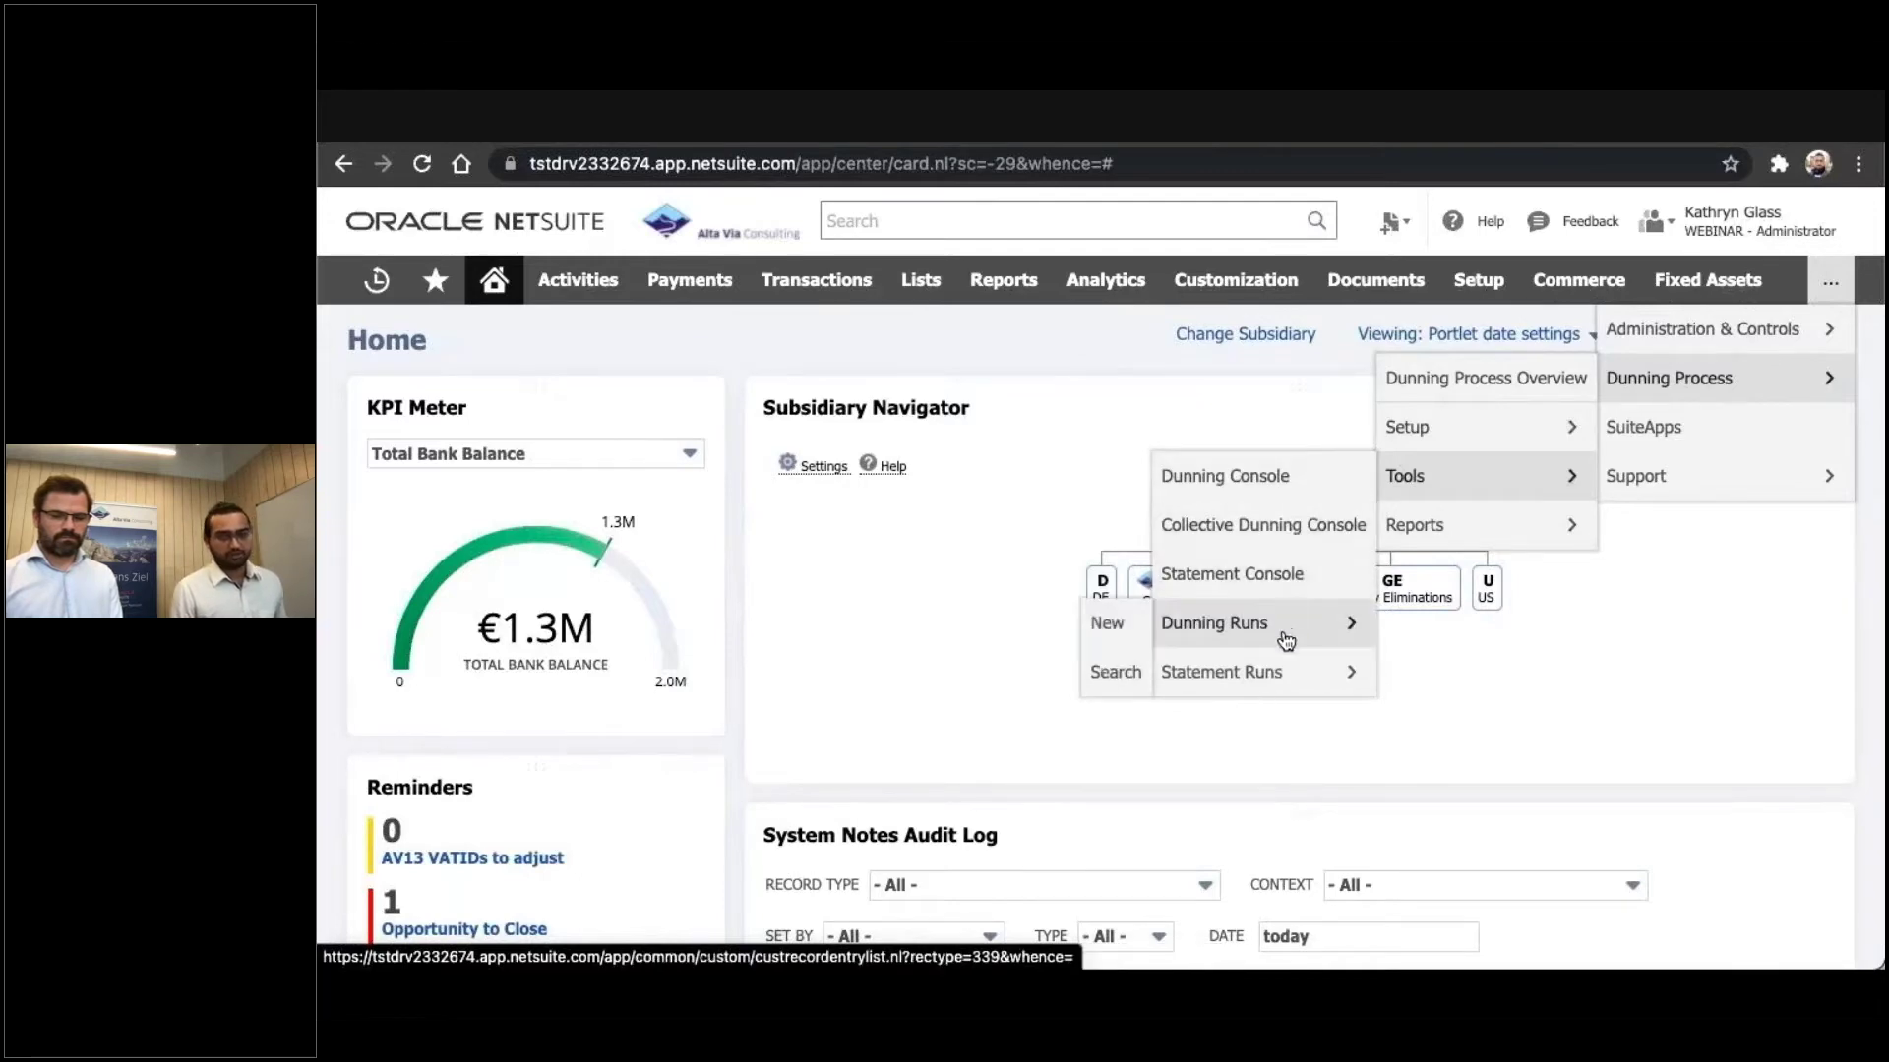
mouse_move(1408, 532)
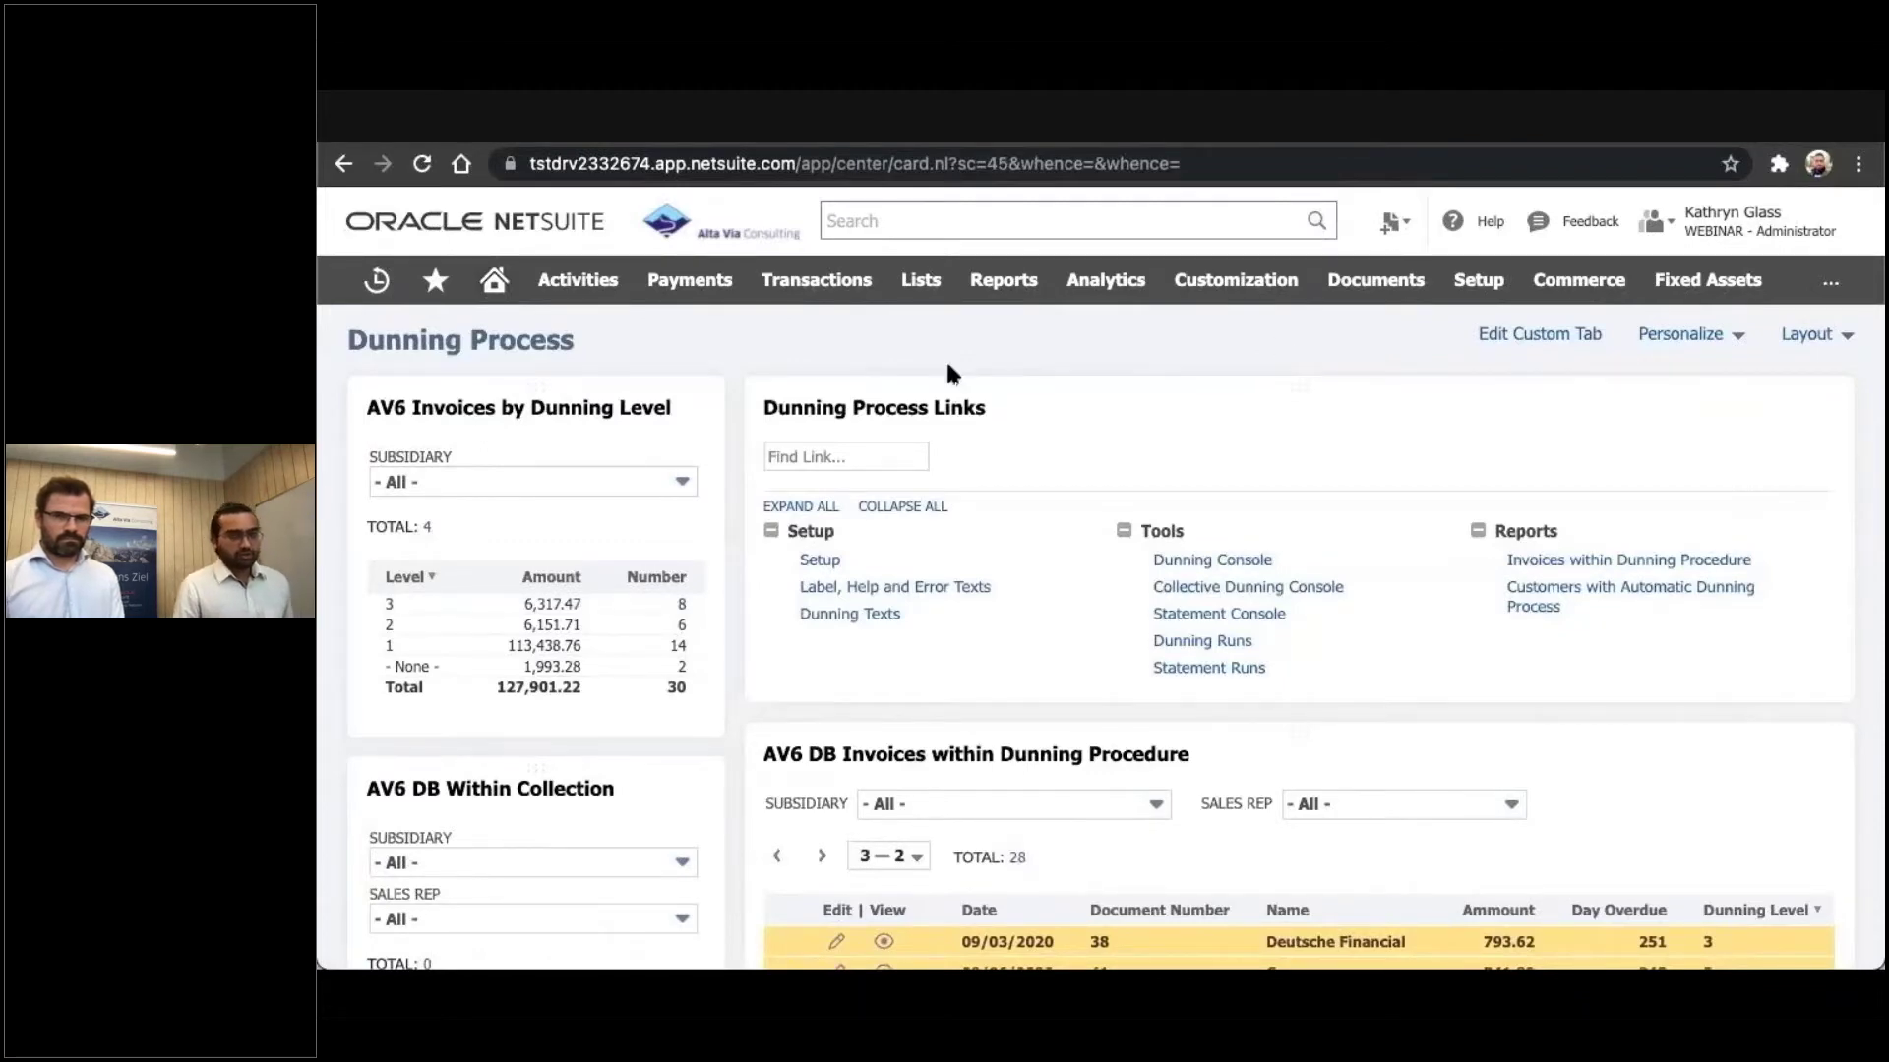
Examine the dunning process links, the invoice totals by dunning level and the list of invoices within the dunning procedure
scroll(947, 363, down, 1)
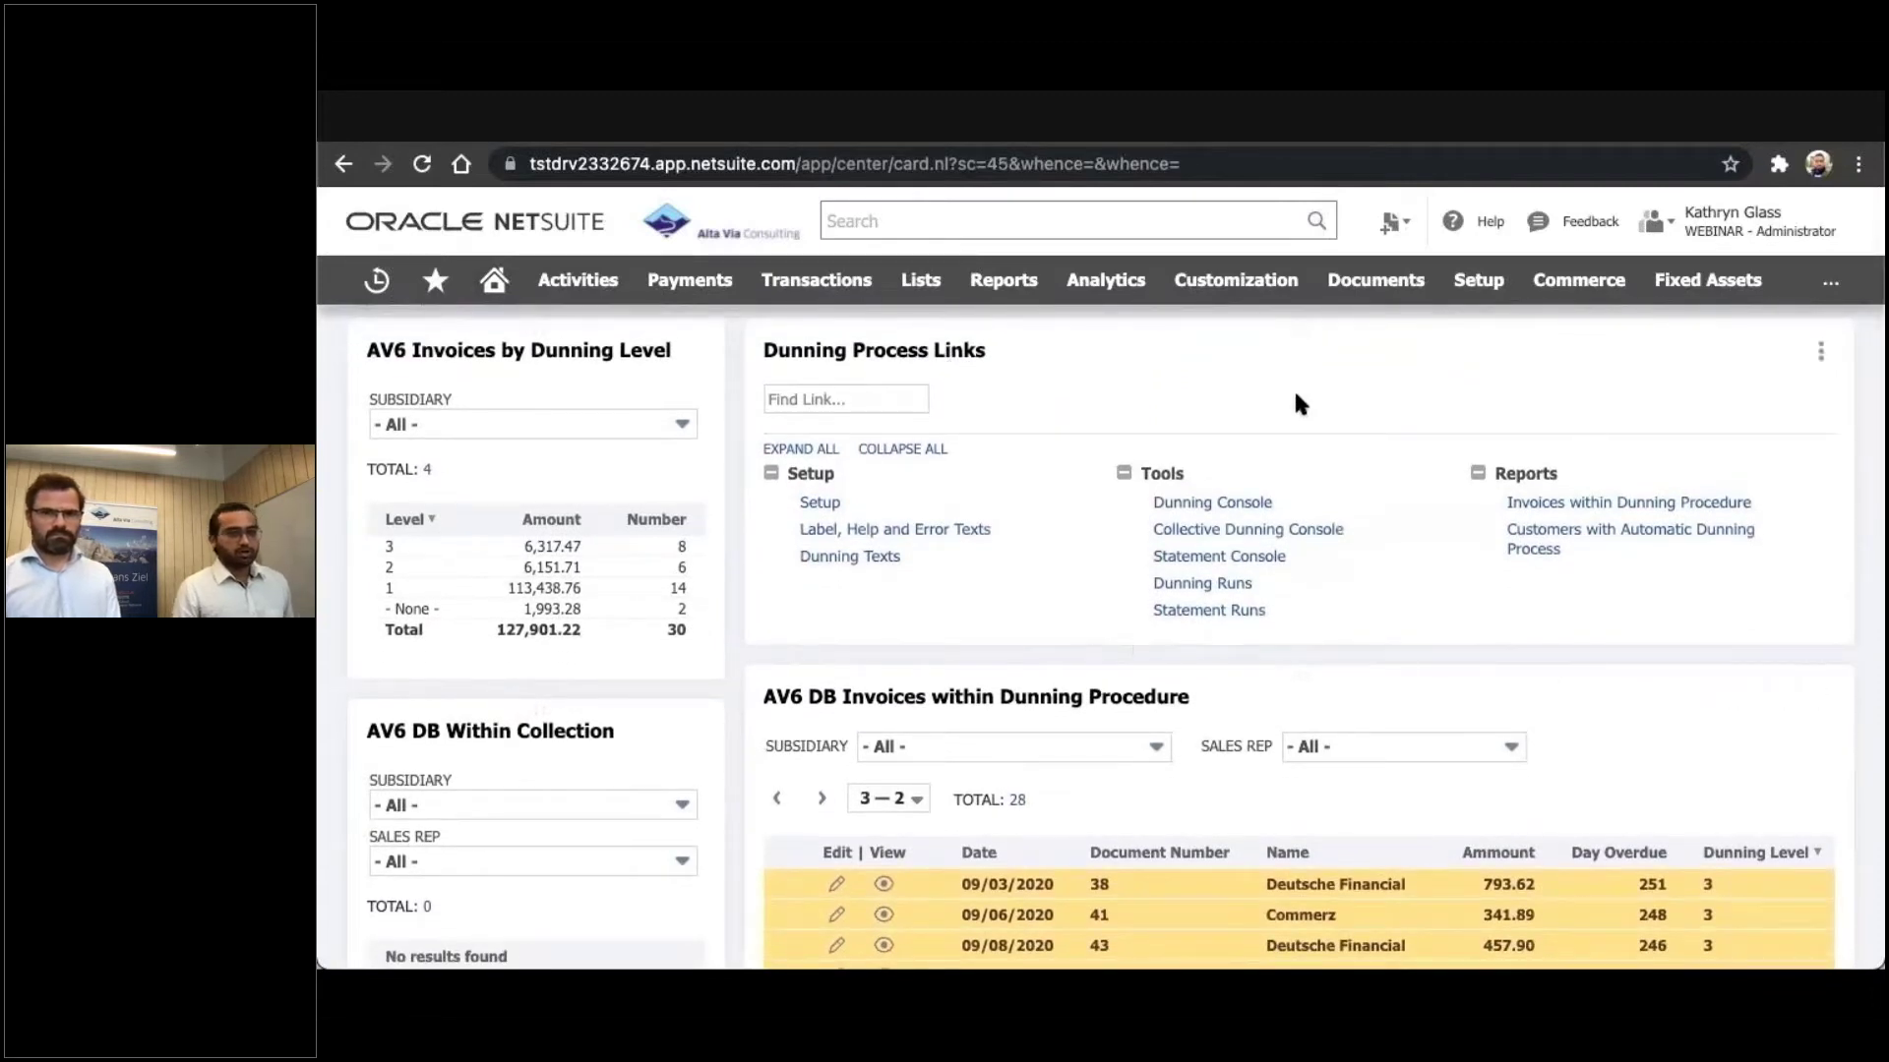
mouse_move(1210, 616)
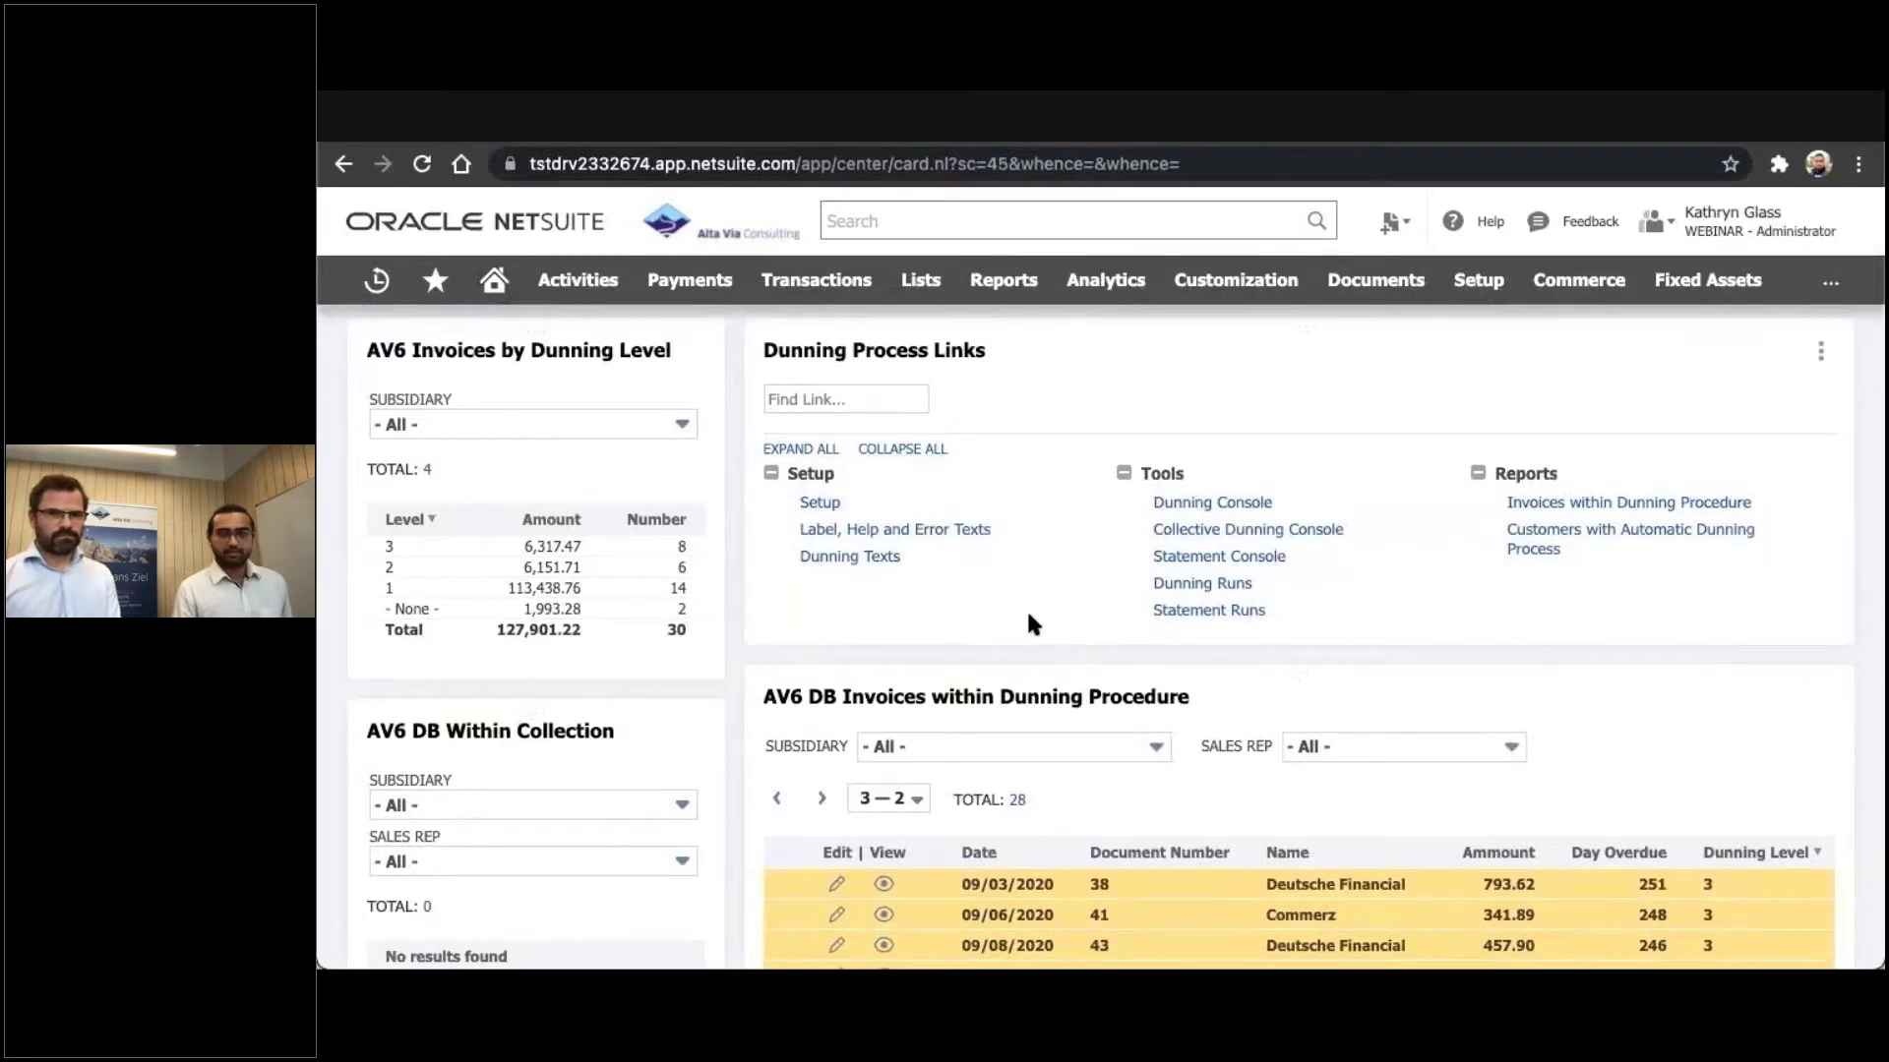
scroll(1028, 623, down, 1)
mouse_move(854, 553)
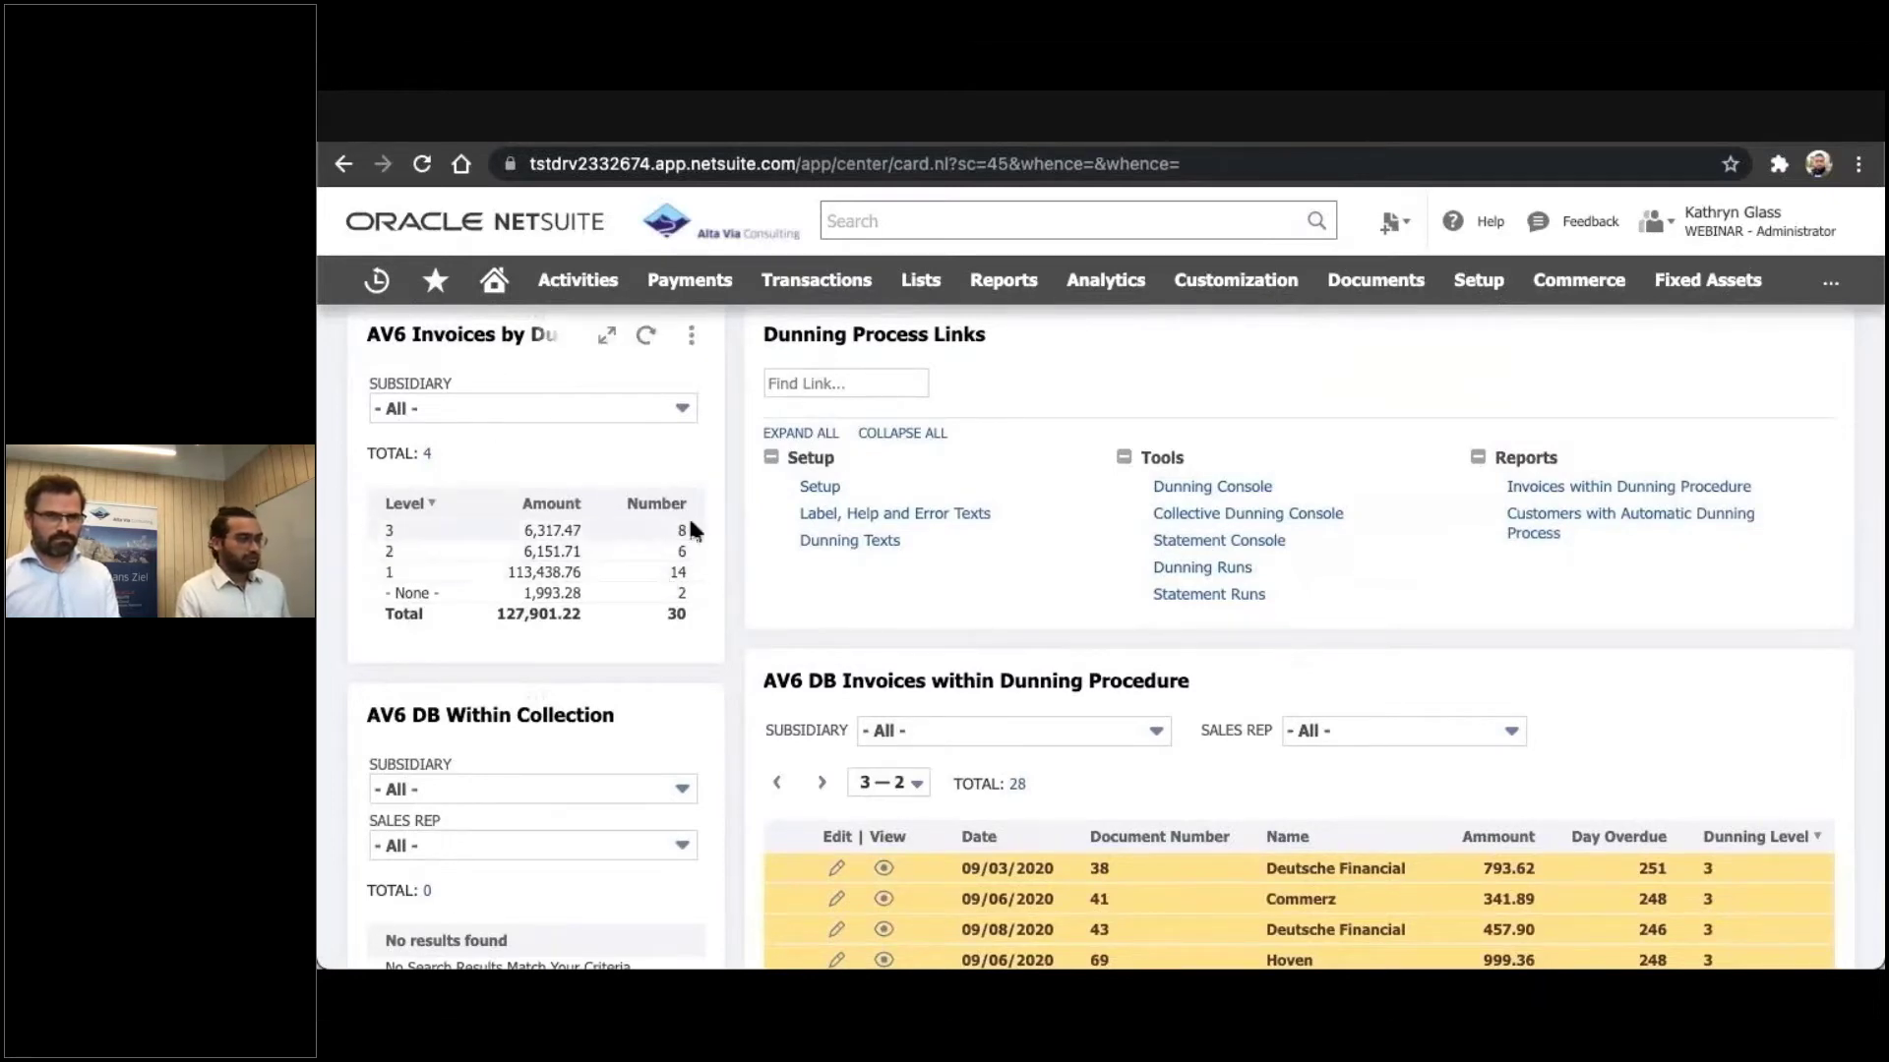
mouse_move(391, 864)
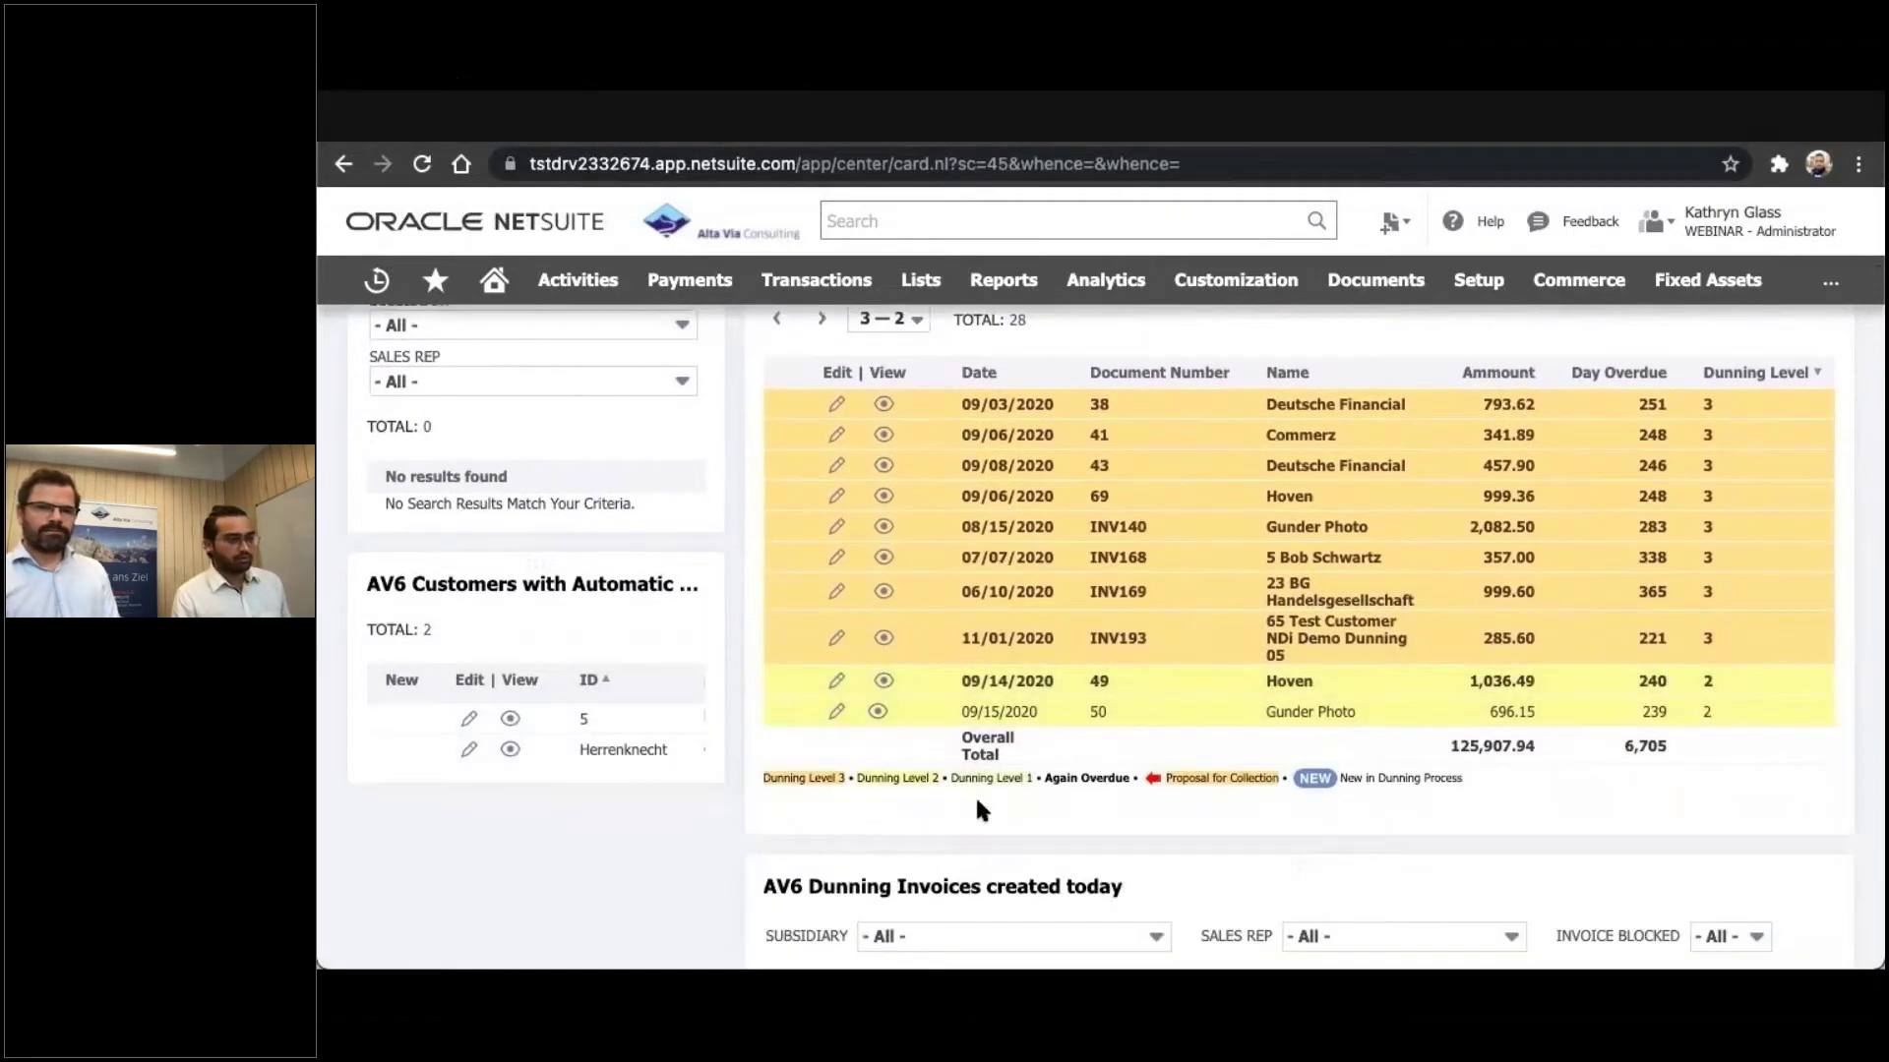
mouse_move(1104, 809)
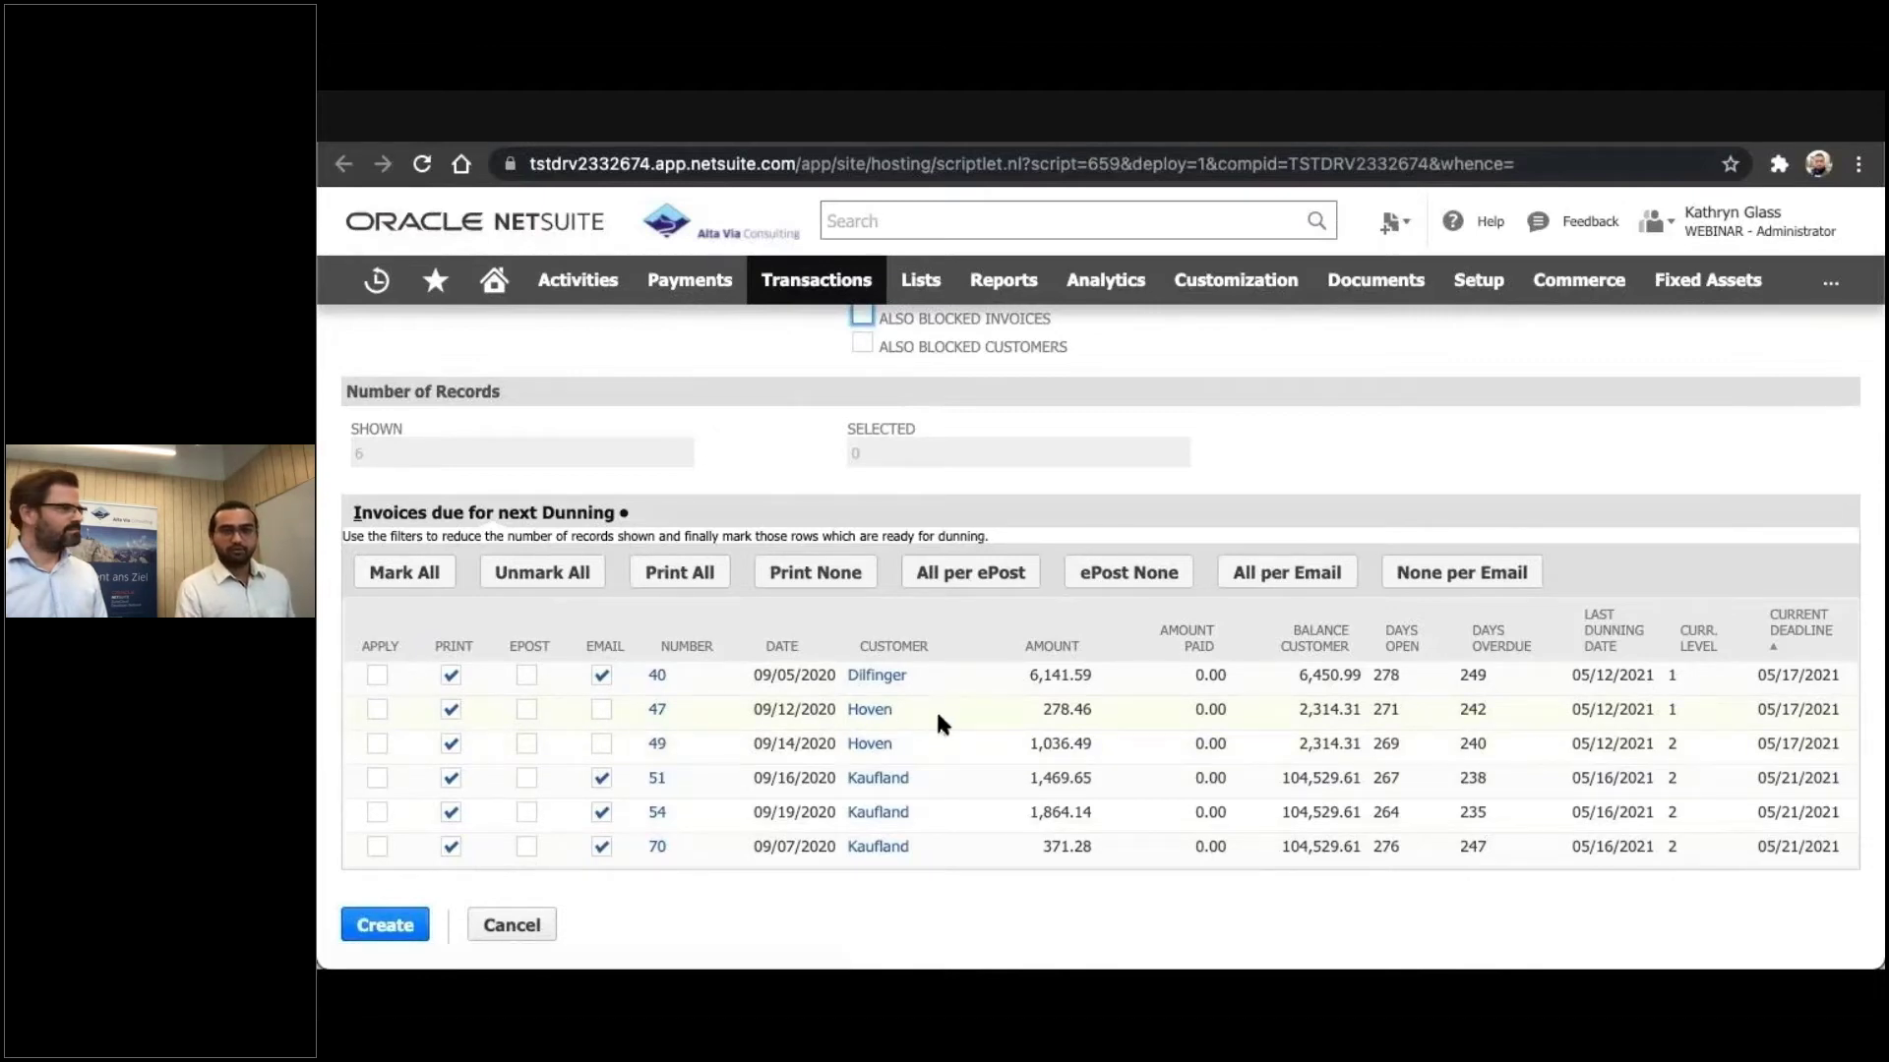
Examine the columns of the invoices due for next dunning, including balances, overdue days, deadlines, class and blocking status
scroll(935, 708, right, 3)
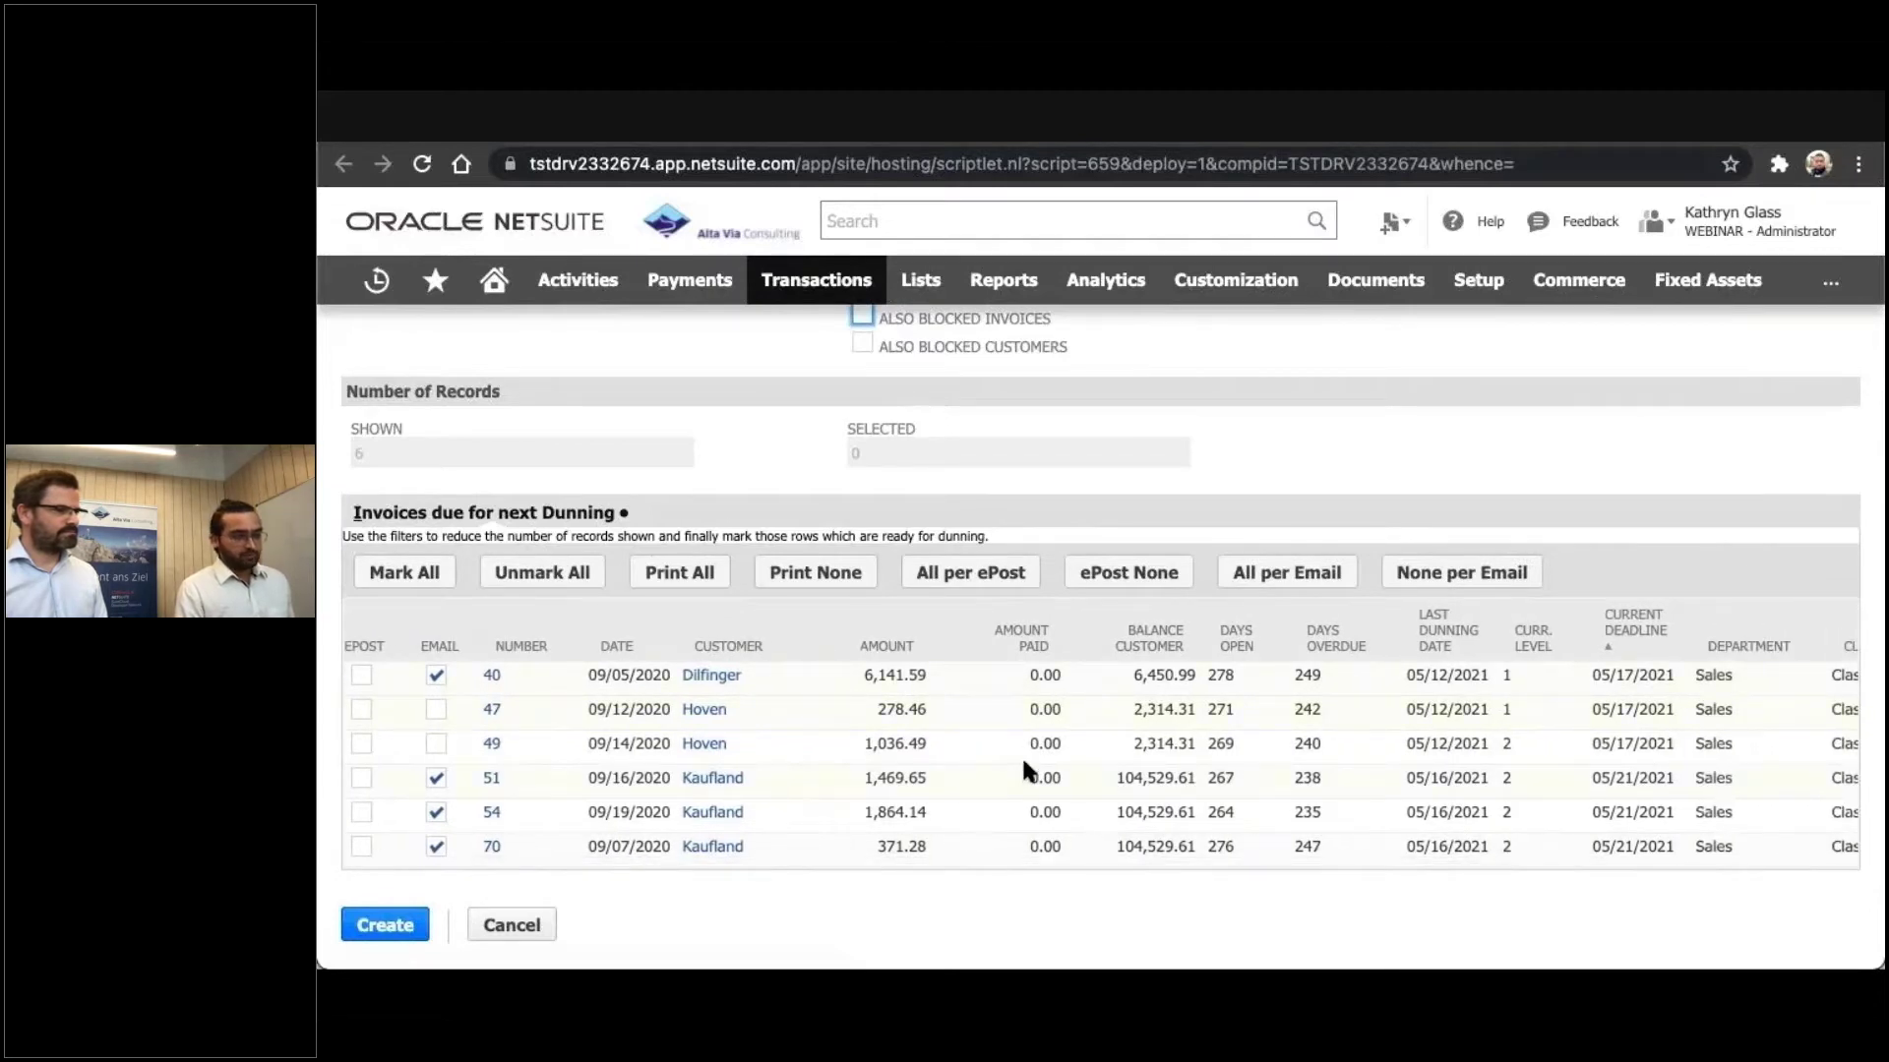
scroll(1023, 770, right, 2)
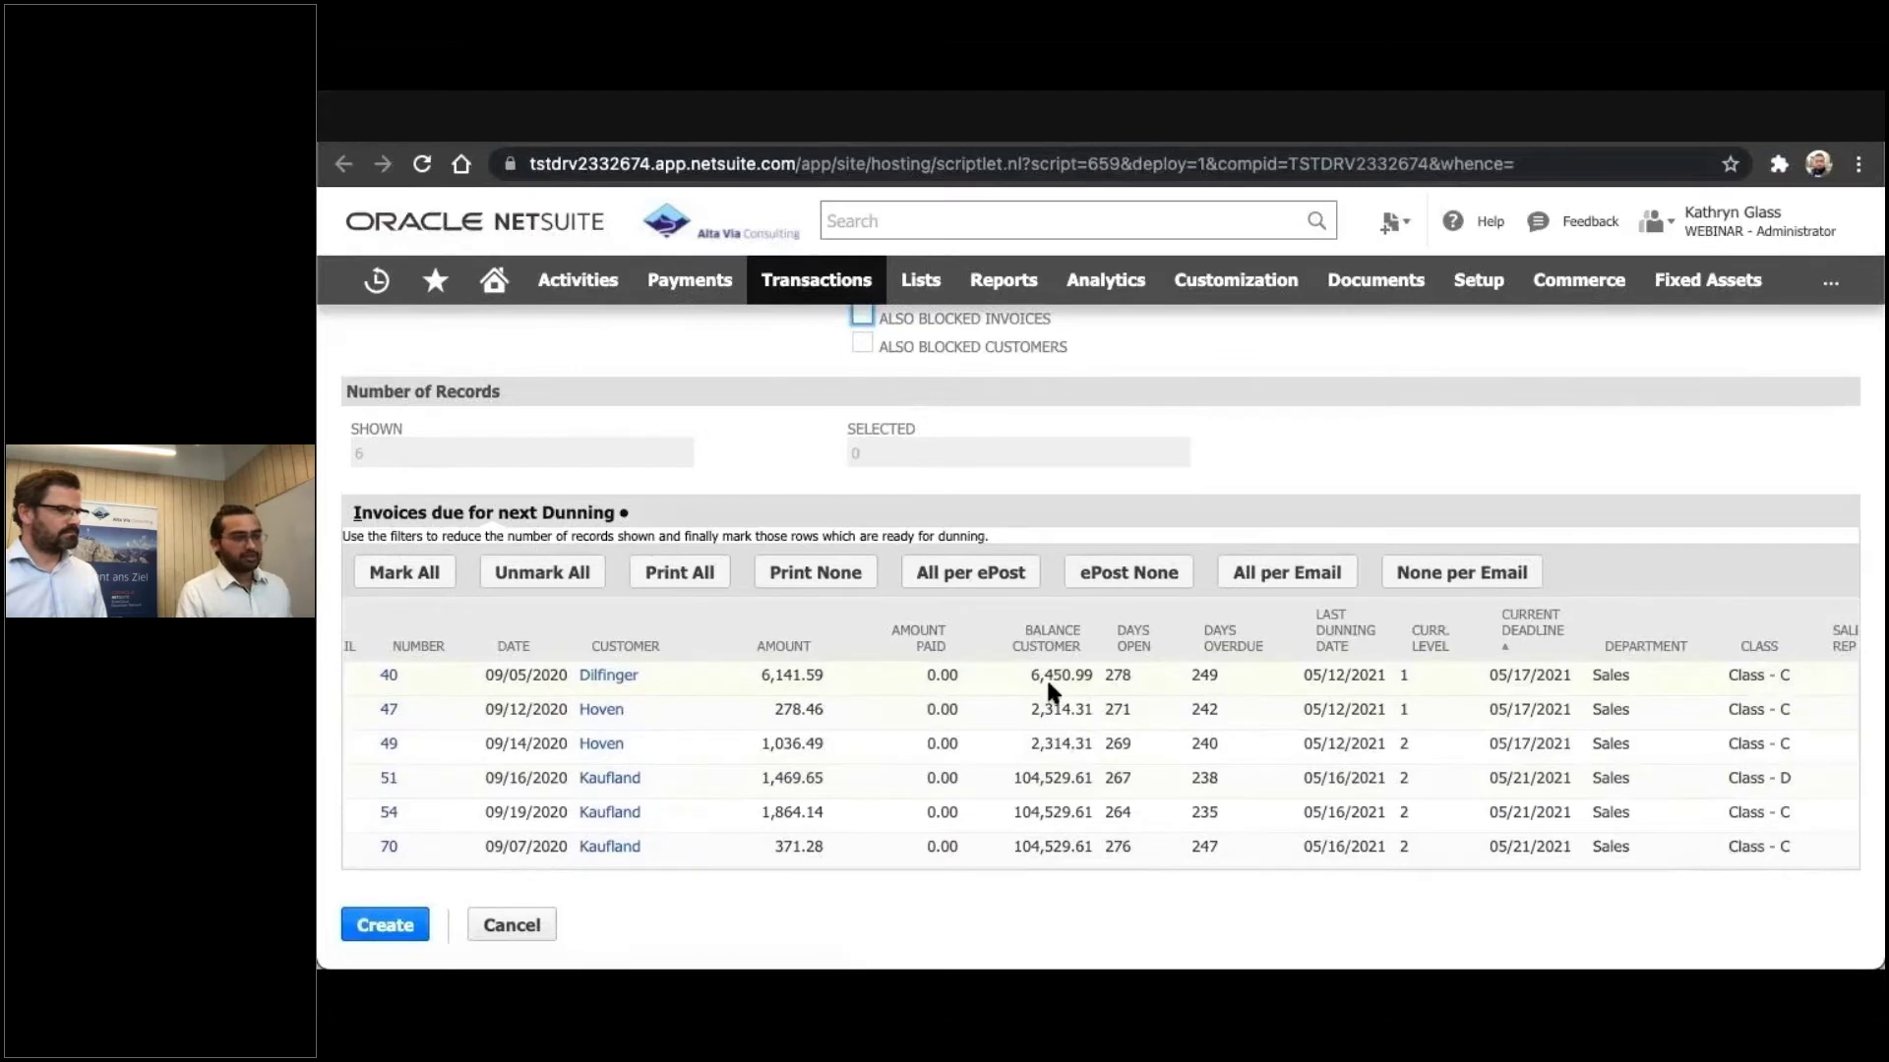
scroll(1046, 676, right, 3)
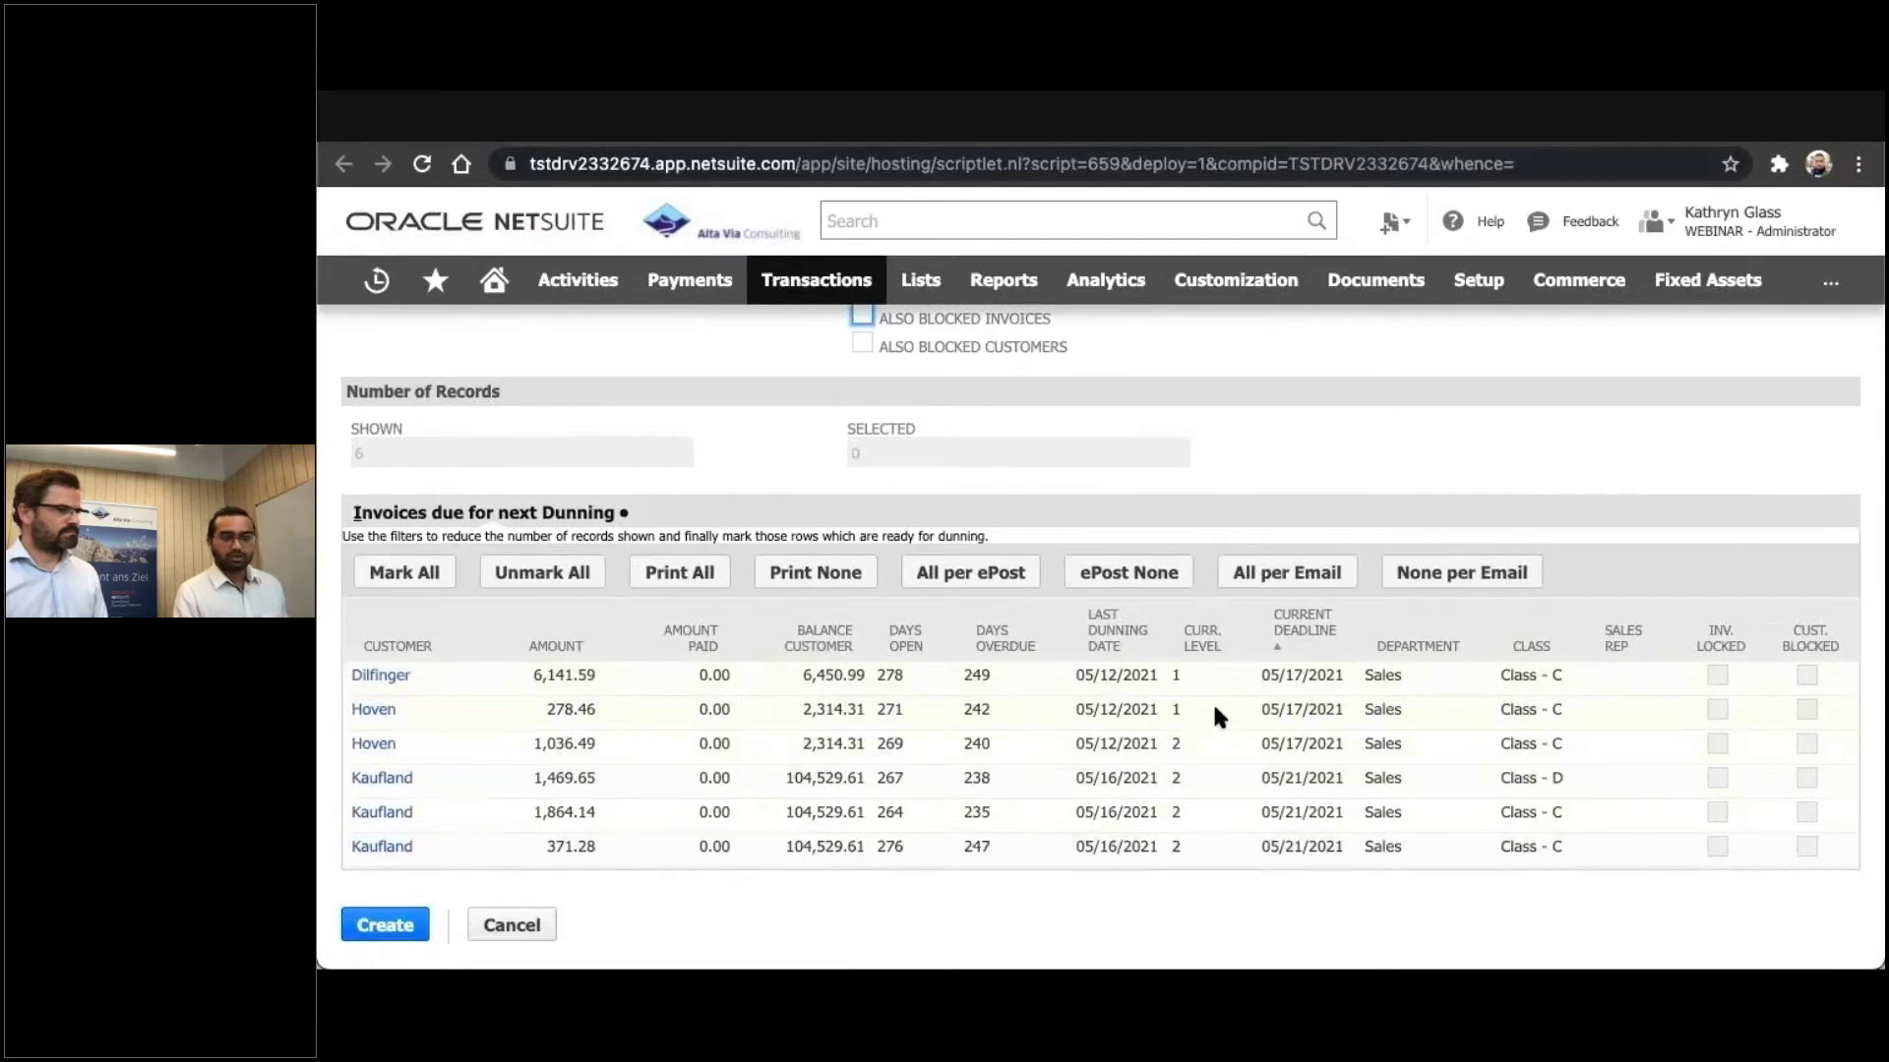
scroll(1215, 712, right, 1)
scroll(1211, 700, left, 1)
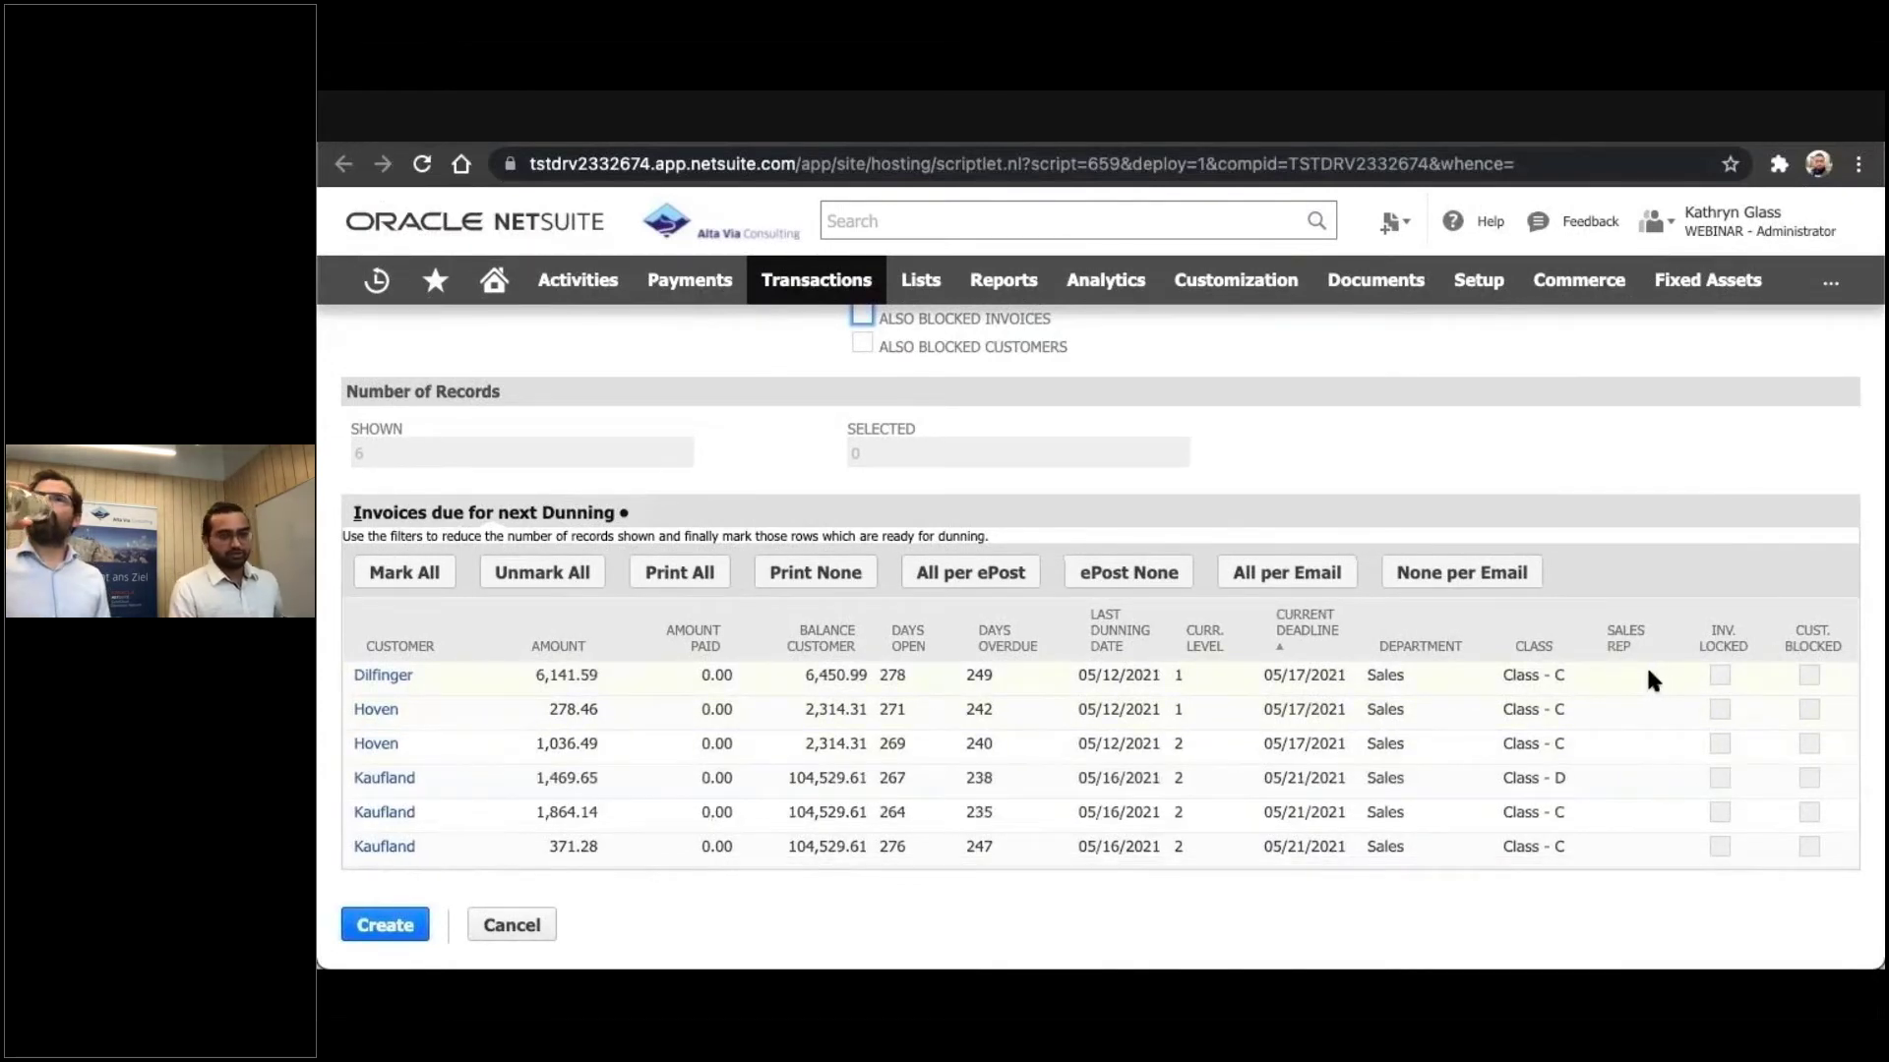
scroll(1647, 669, left, 5)
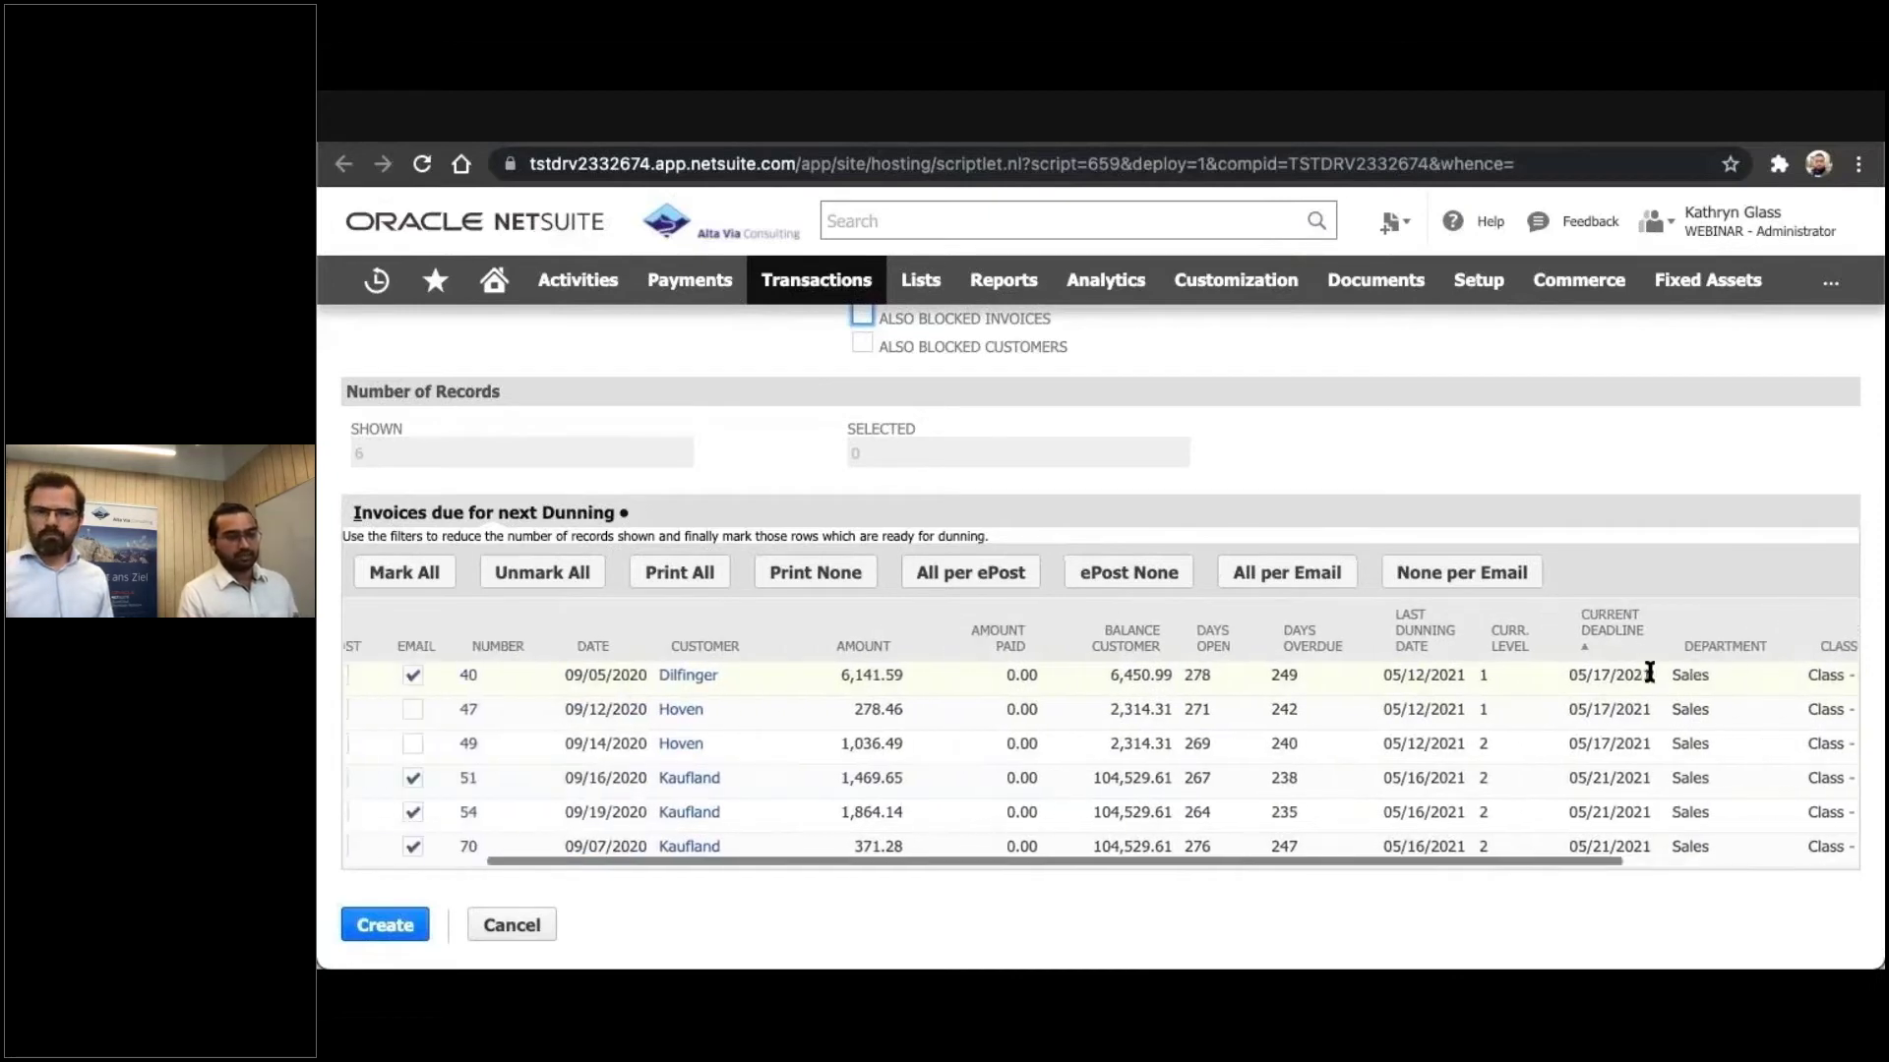
scroll(1647, 673, left, 2)
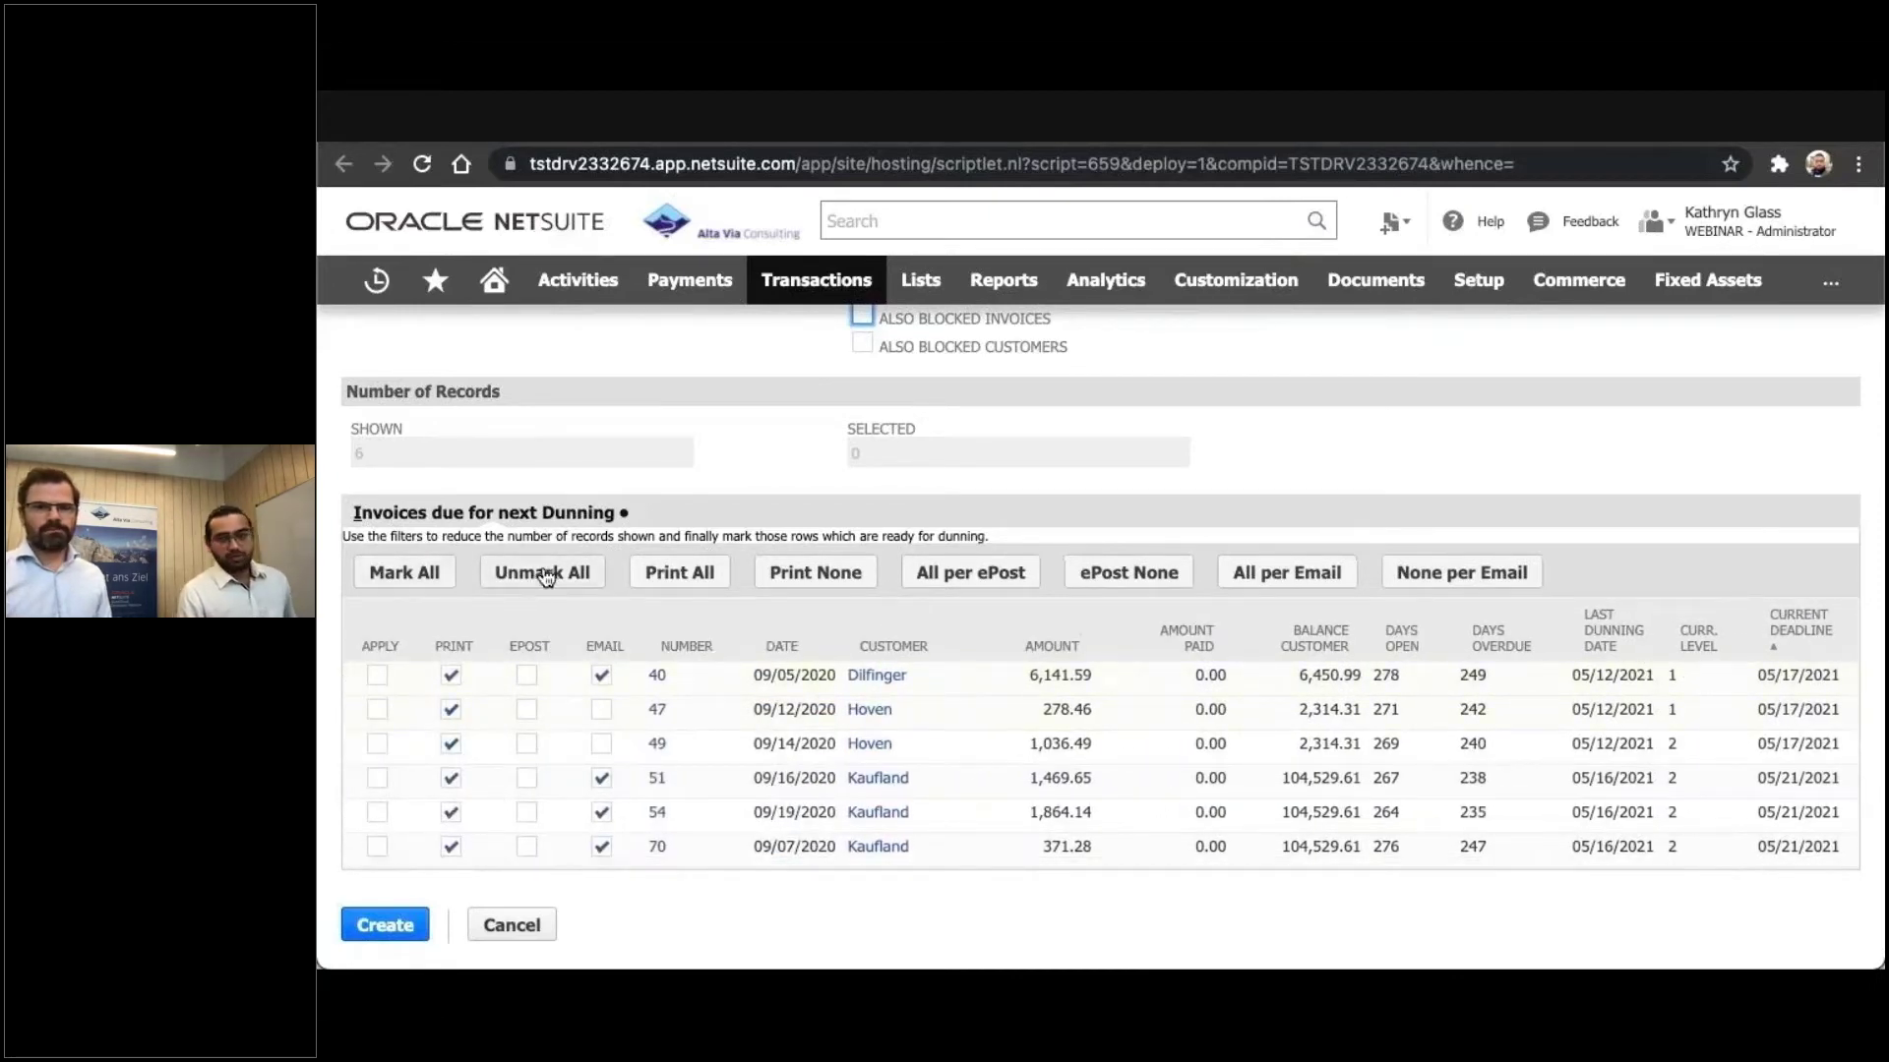
Mark all invoices due for next dunning, but exclude both Hoven invoices and the Kaufland invoice for 1,469.65
click(438, 583)
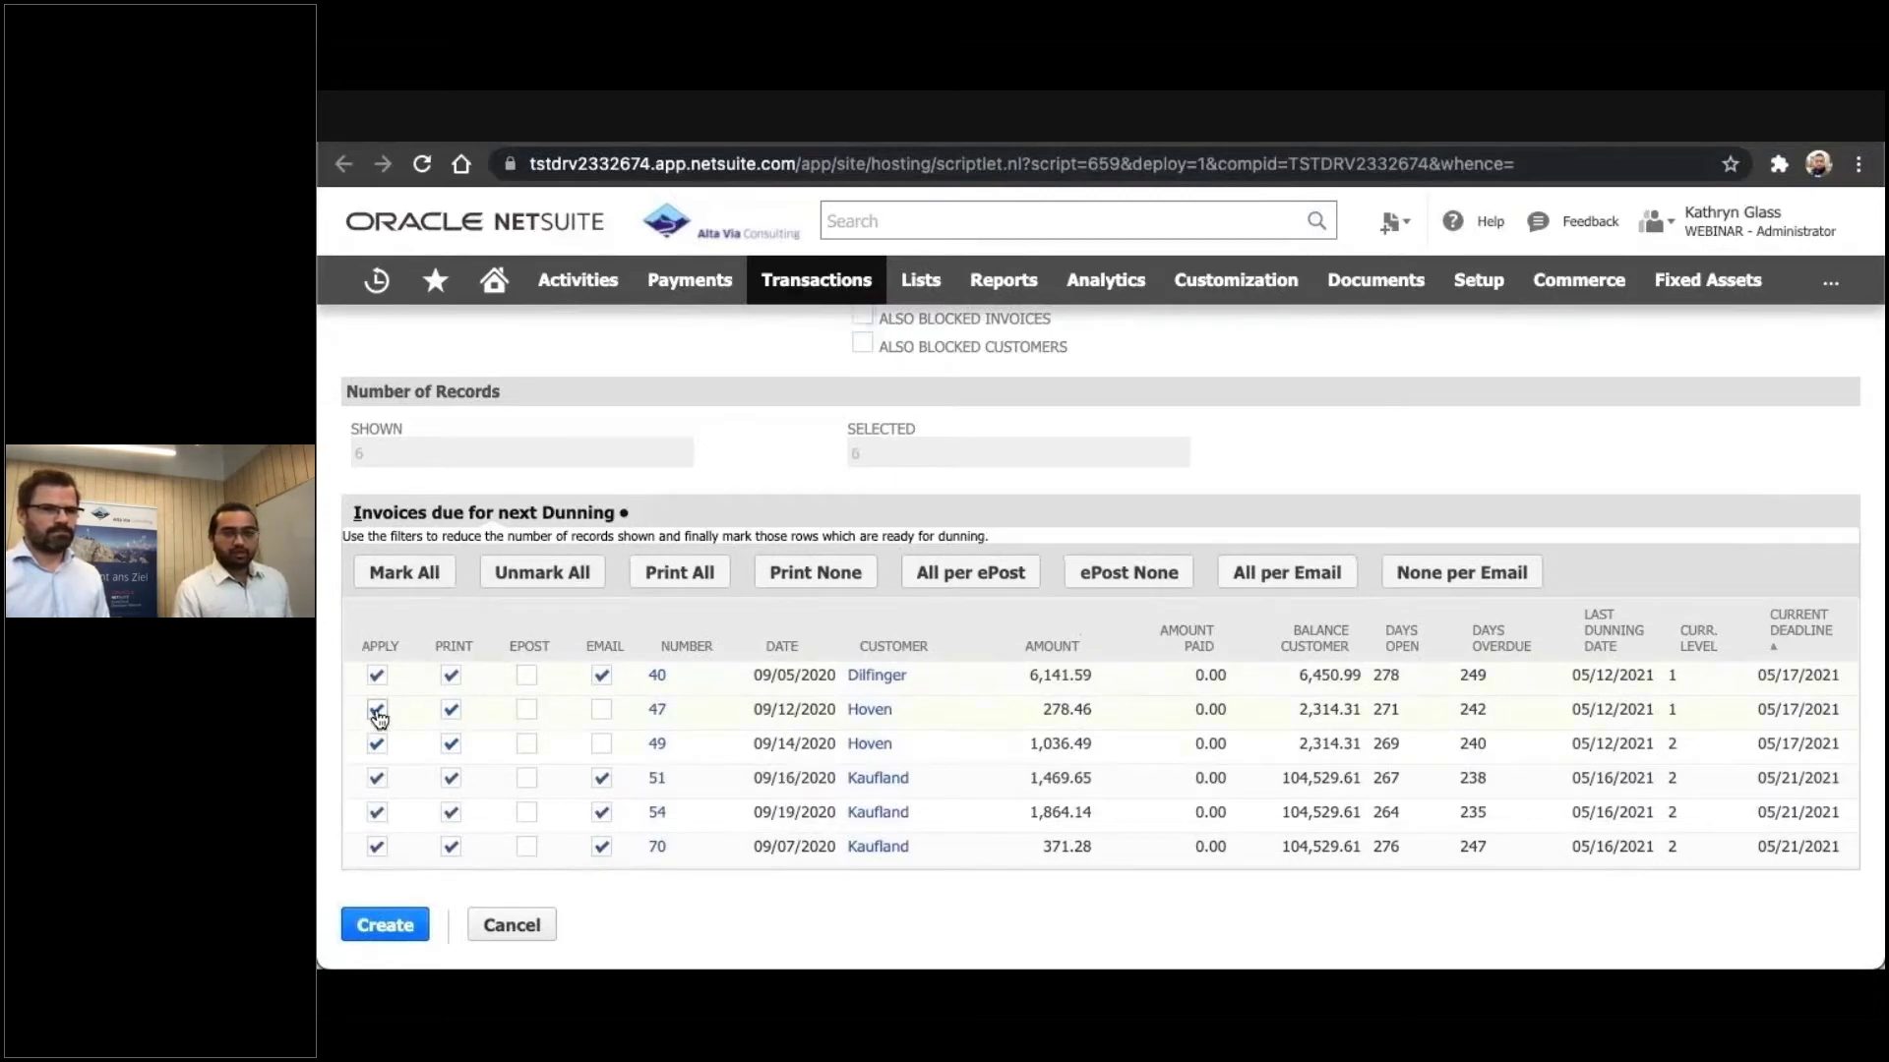
click(377, 709)
click(378, 745)
click(377, 779)
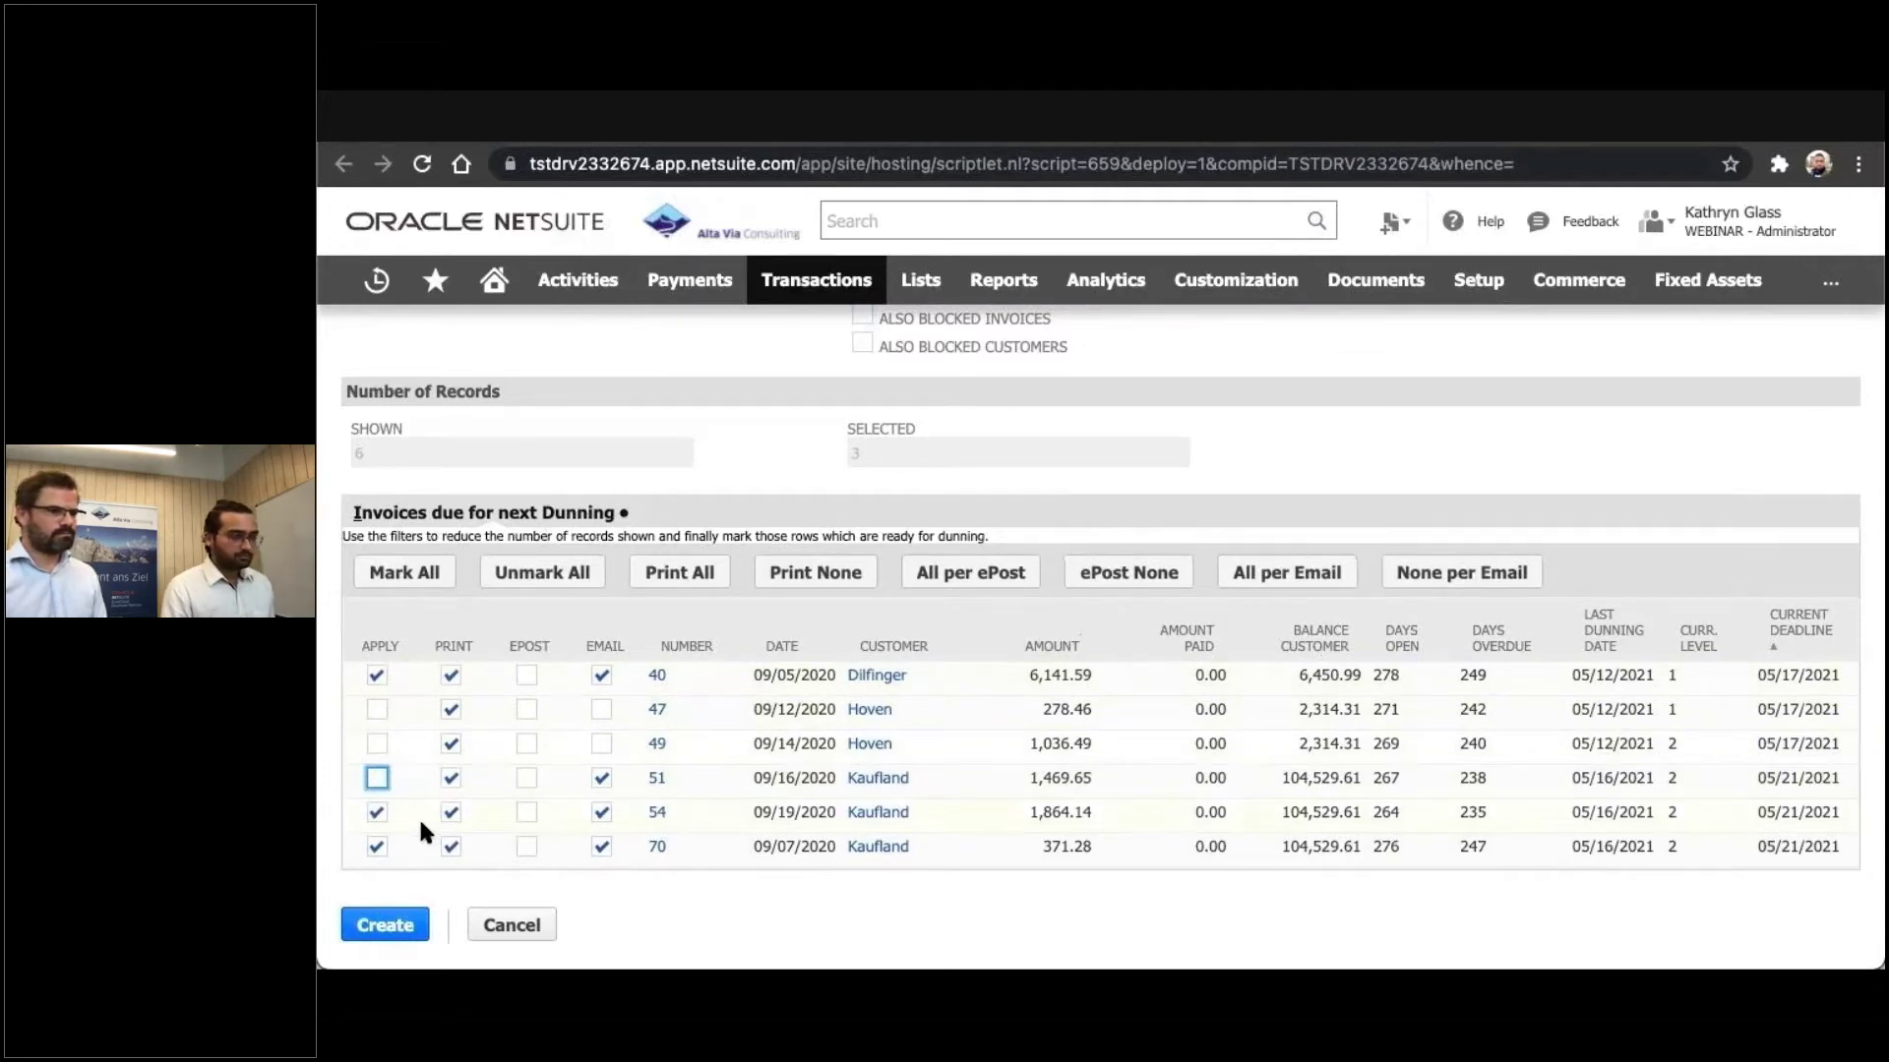
Leave the Dunning Console and open the Collective Dunning Console
scroll(421, 829, up, 3)
scroll(420, 832, up, 4)
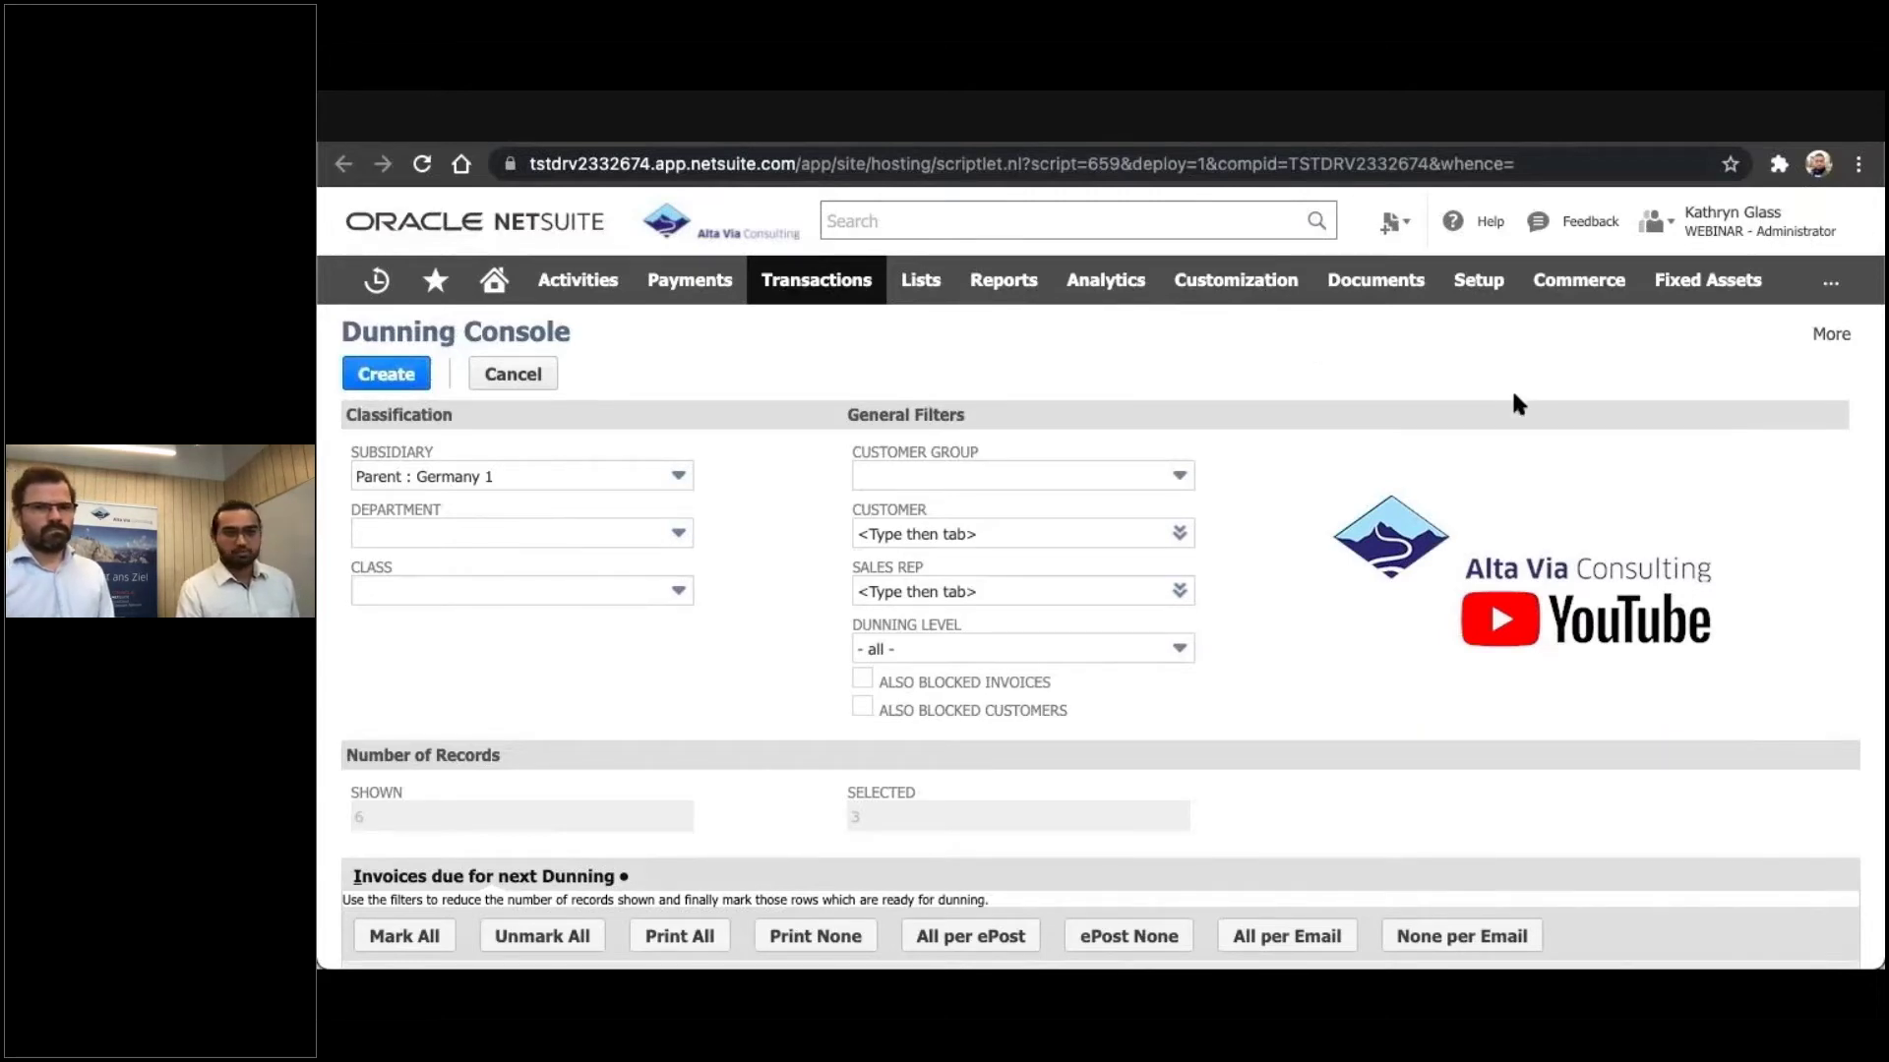
mouse_move(1830, 285)
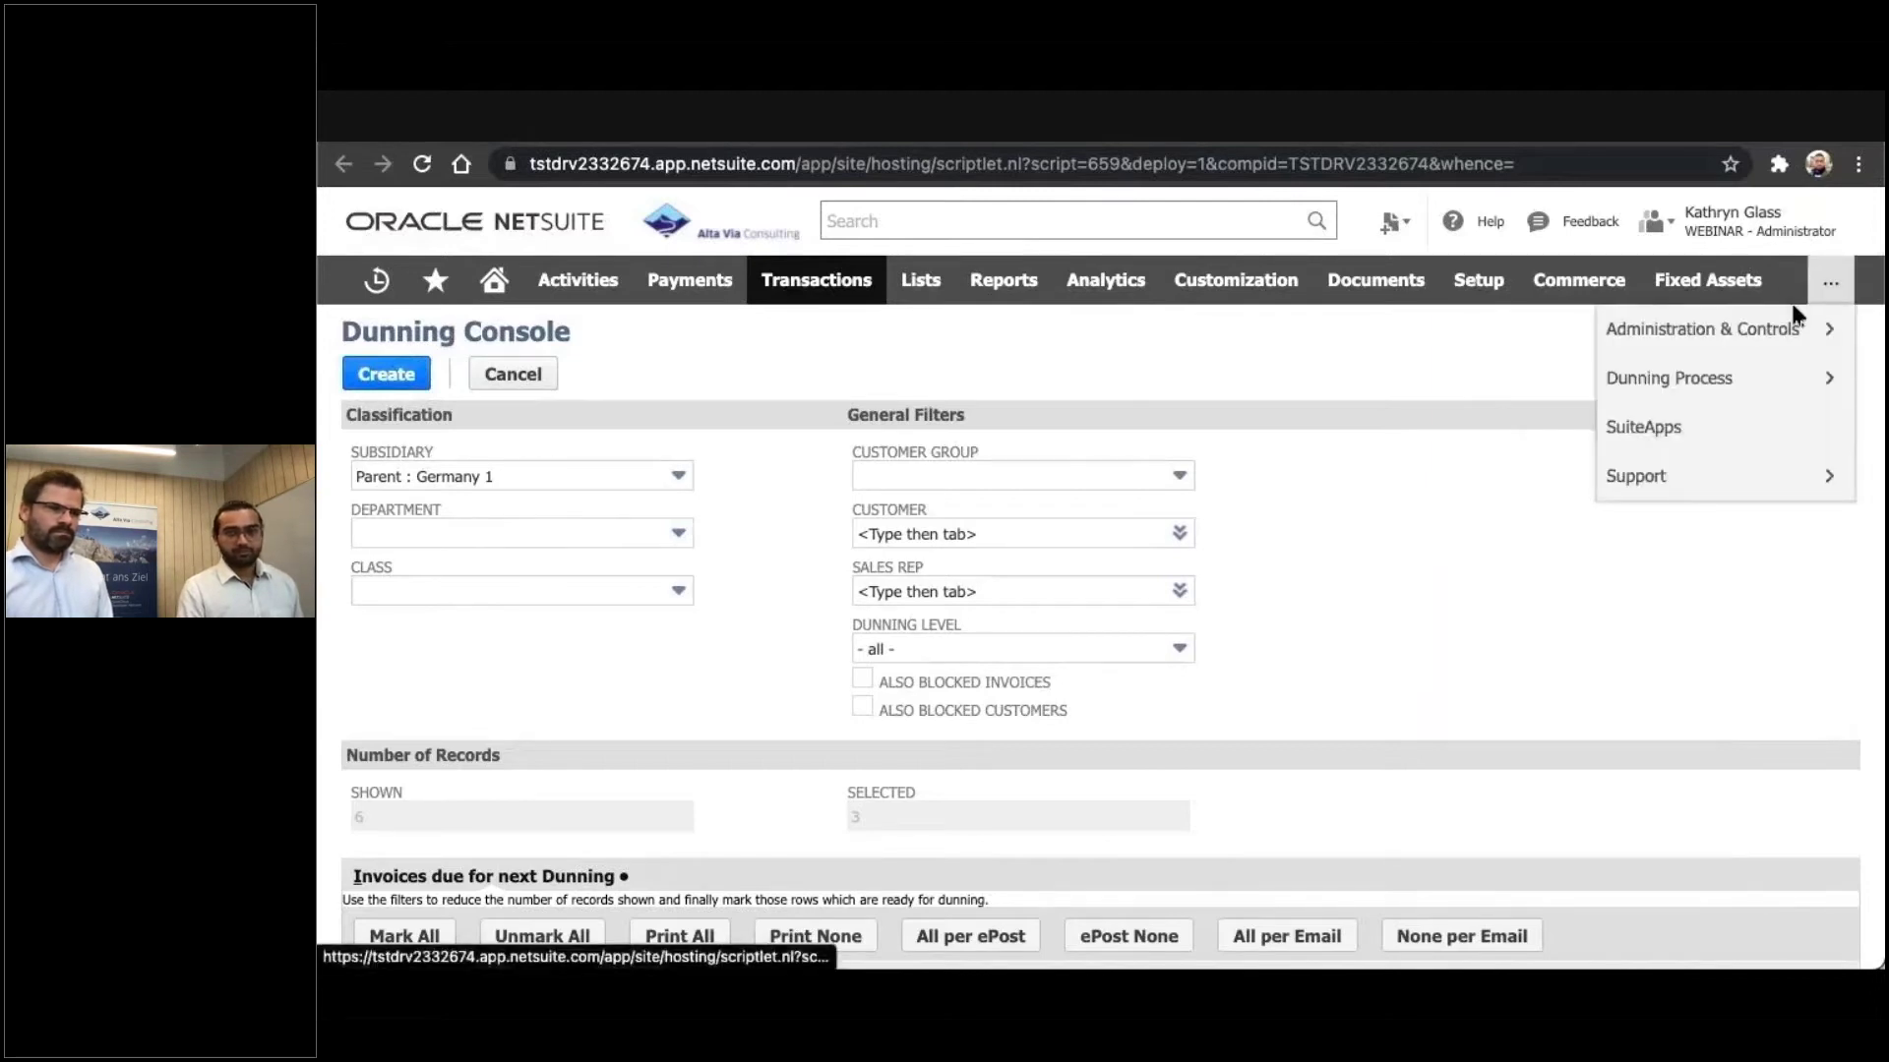
mouse_move(1682, 382)
mouse_move(1448, 478)
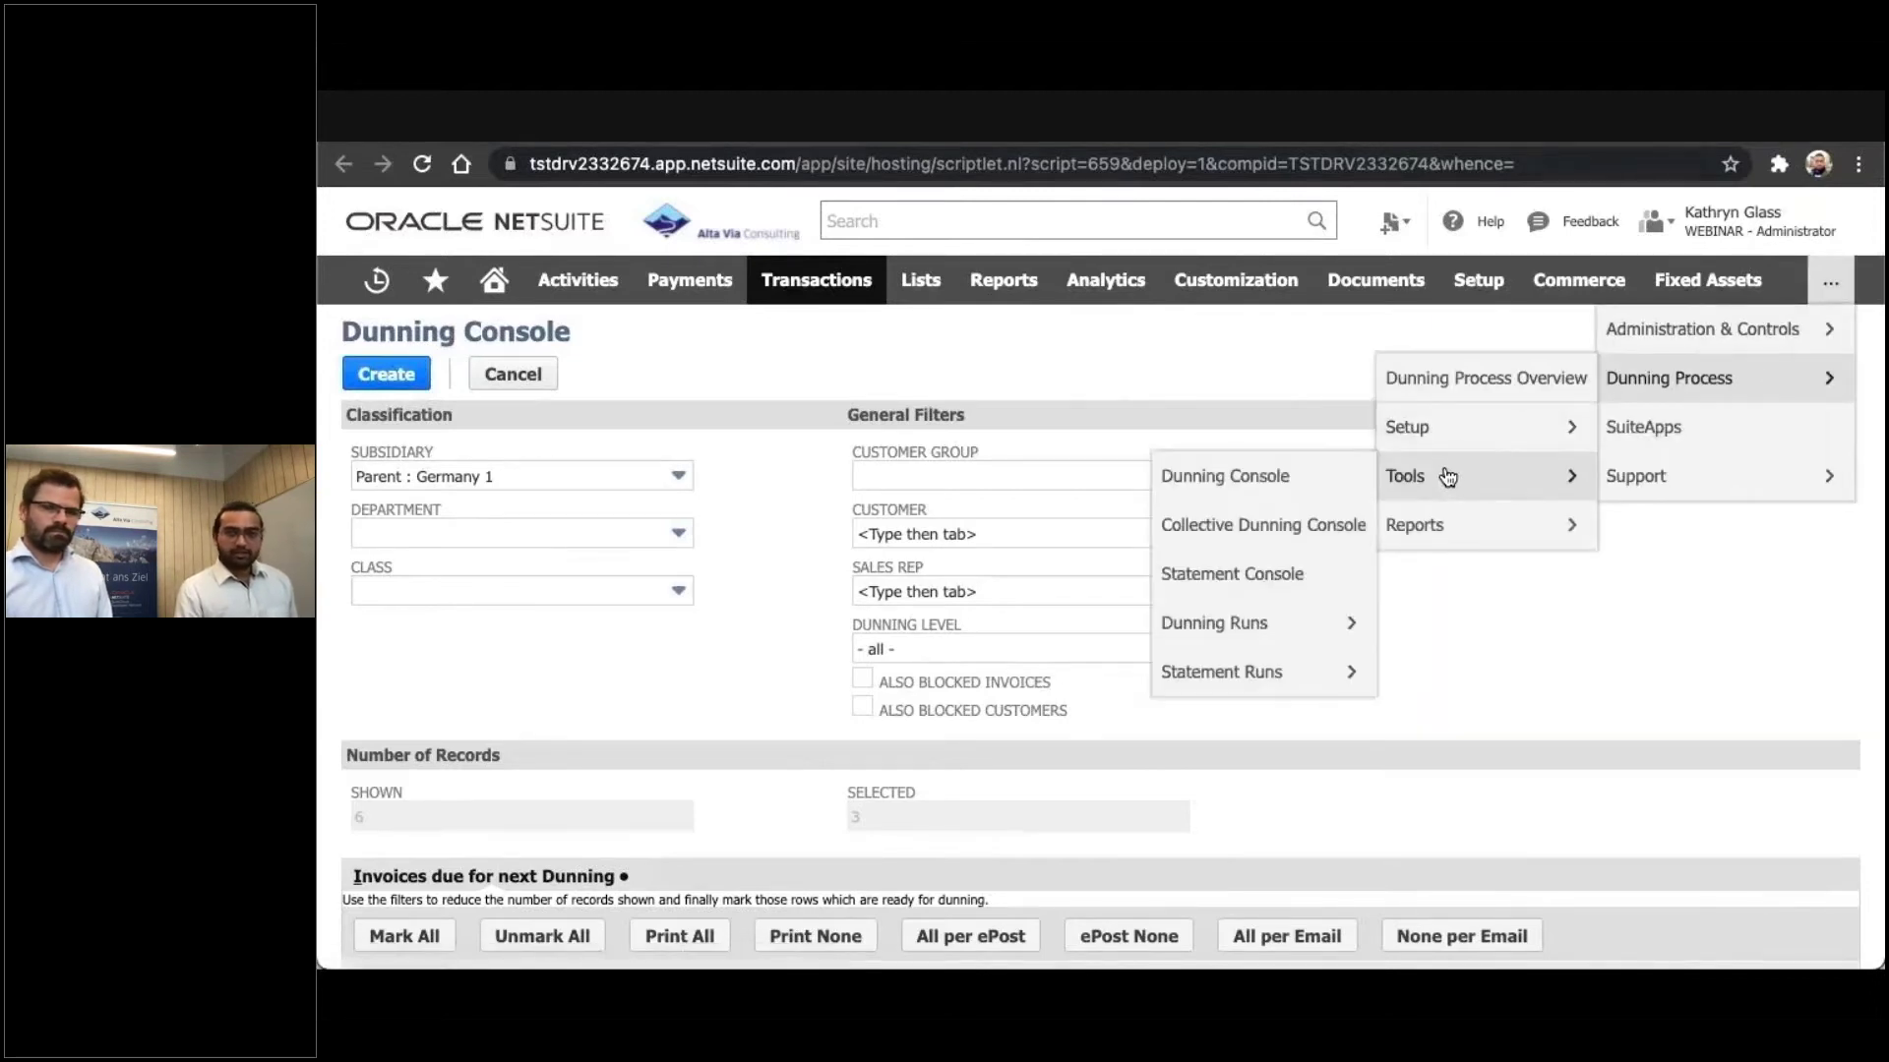
click(1263, 528)
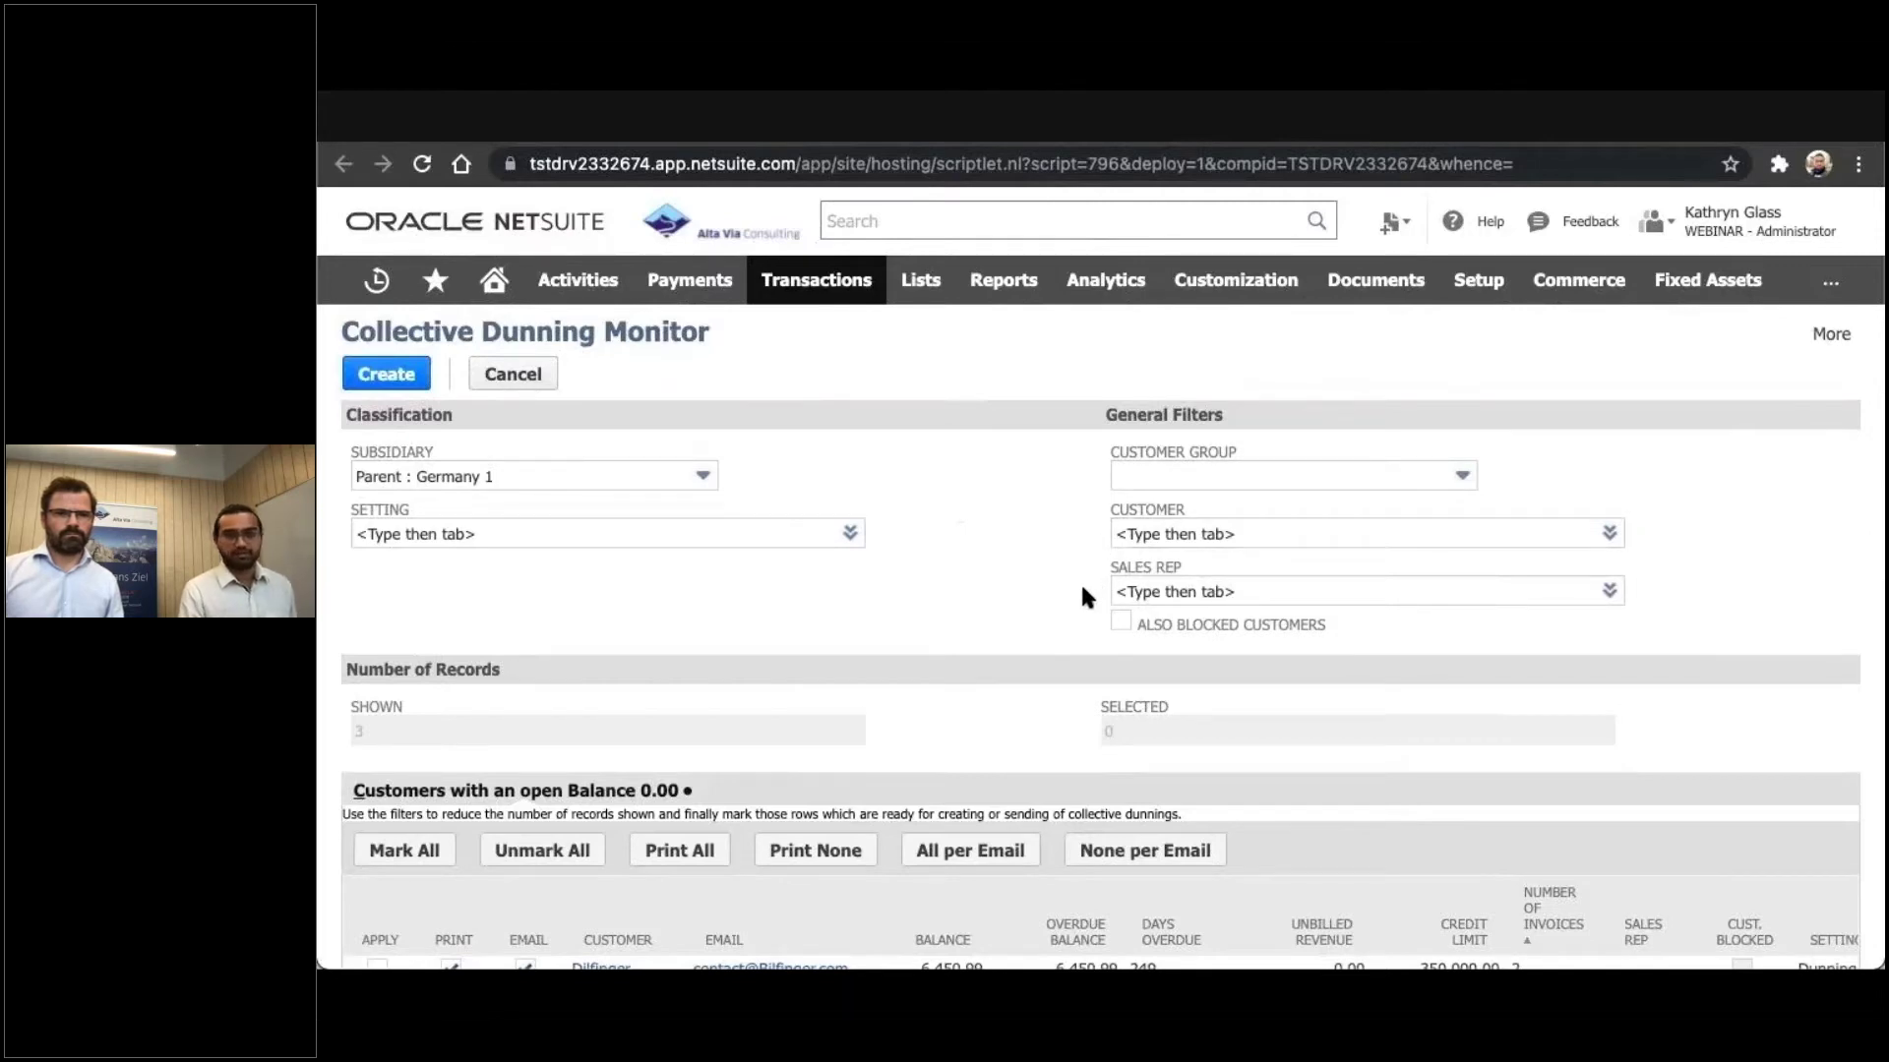
Examine the blocked-customers filter and the dunning settings available for filtering, leaving both filters unset
click(1121, 626)
click(1120, 626)
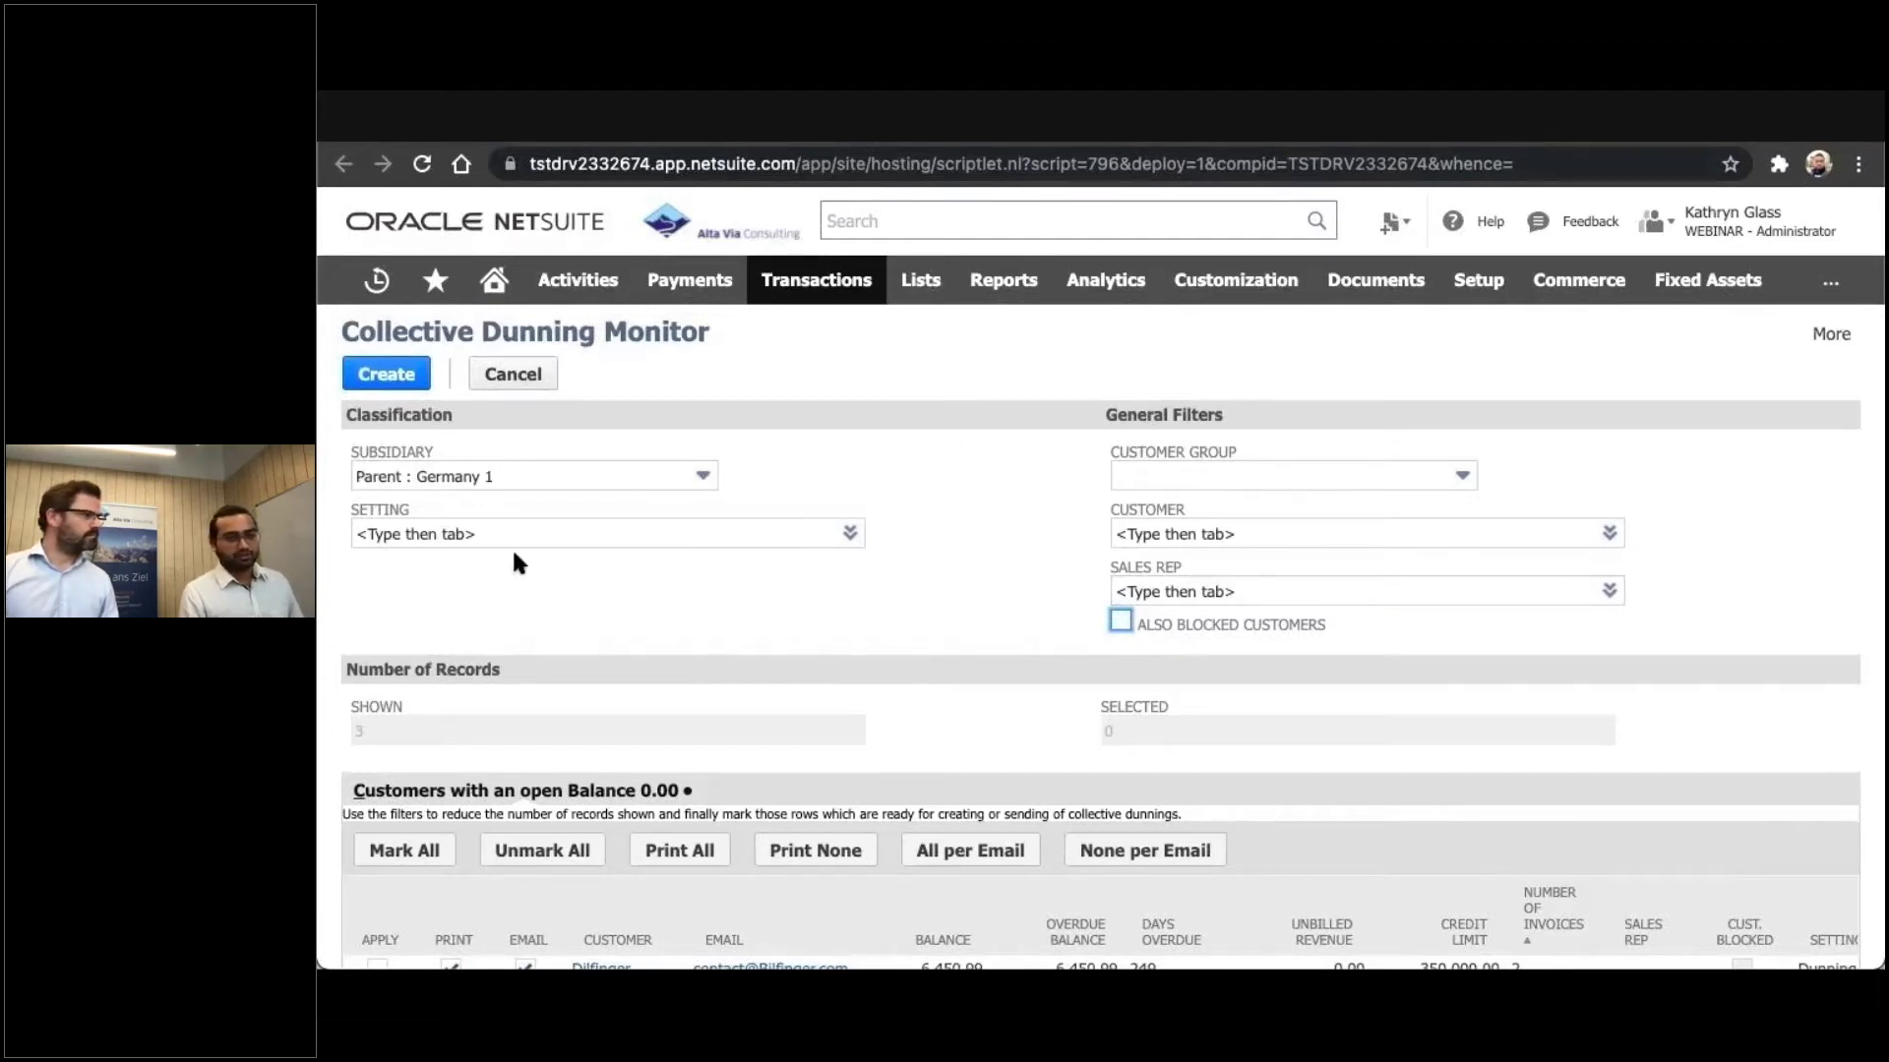
click(850, 534)
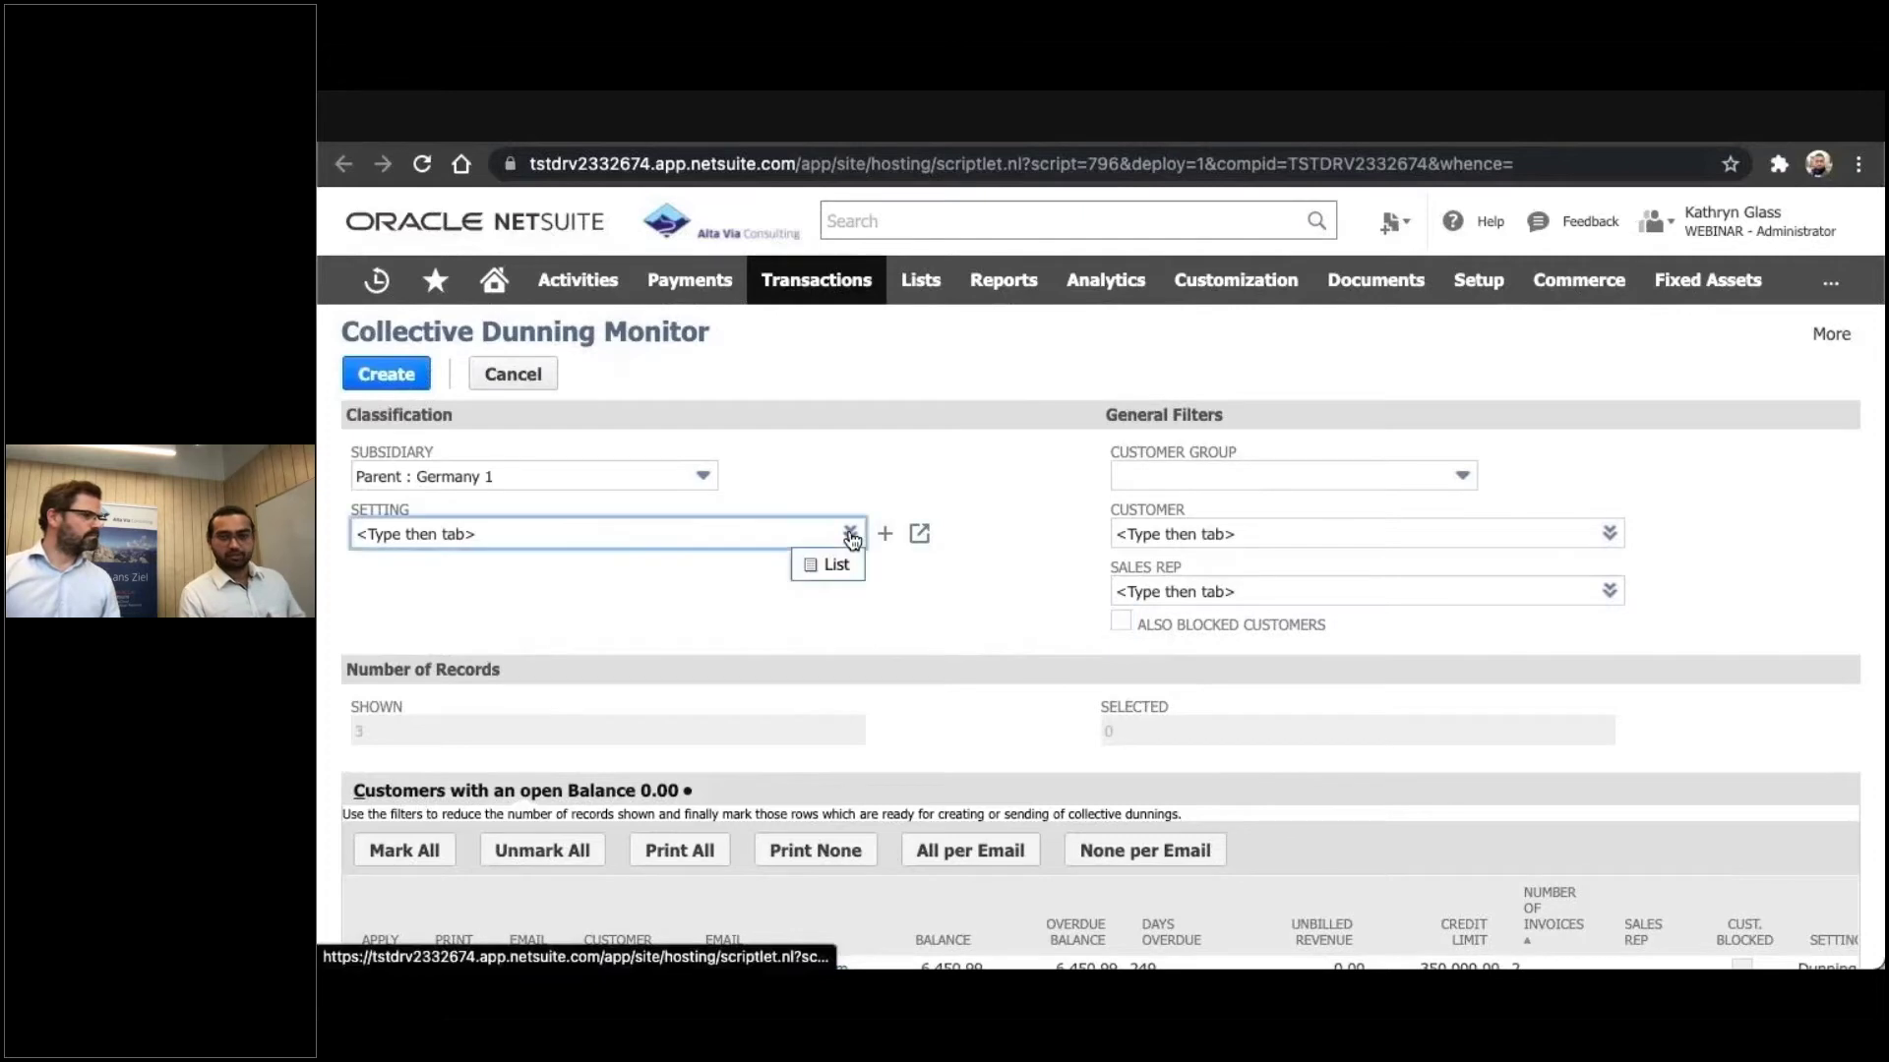
click(832, 559)
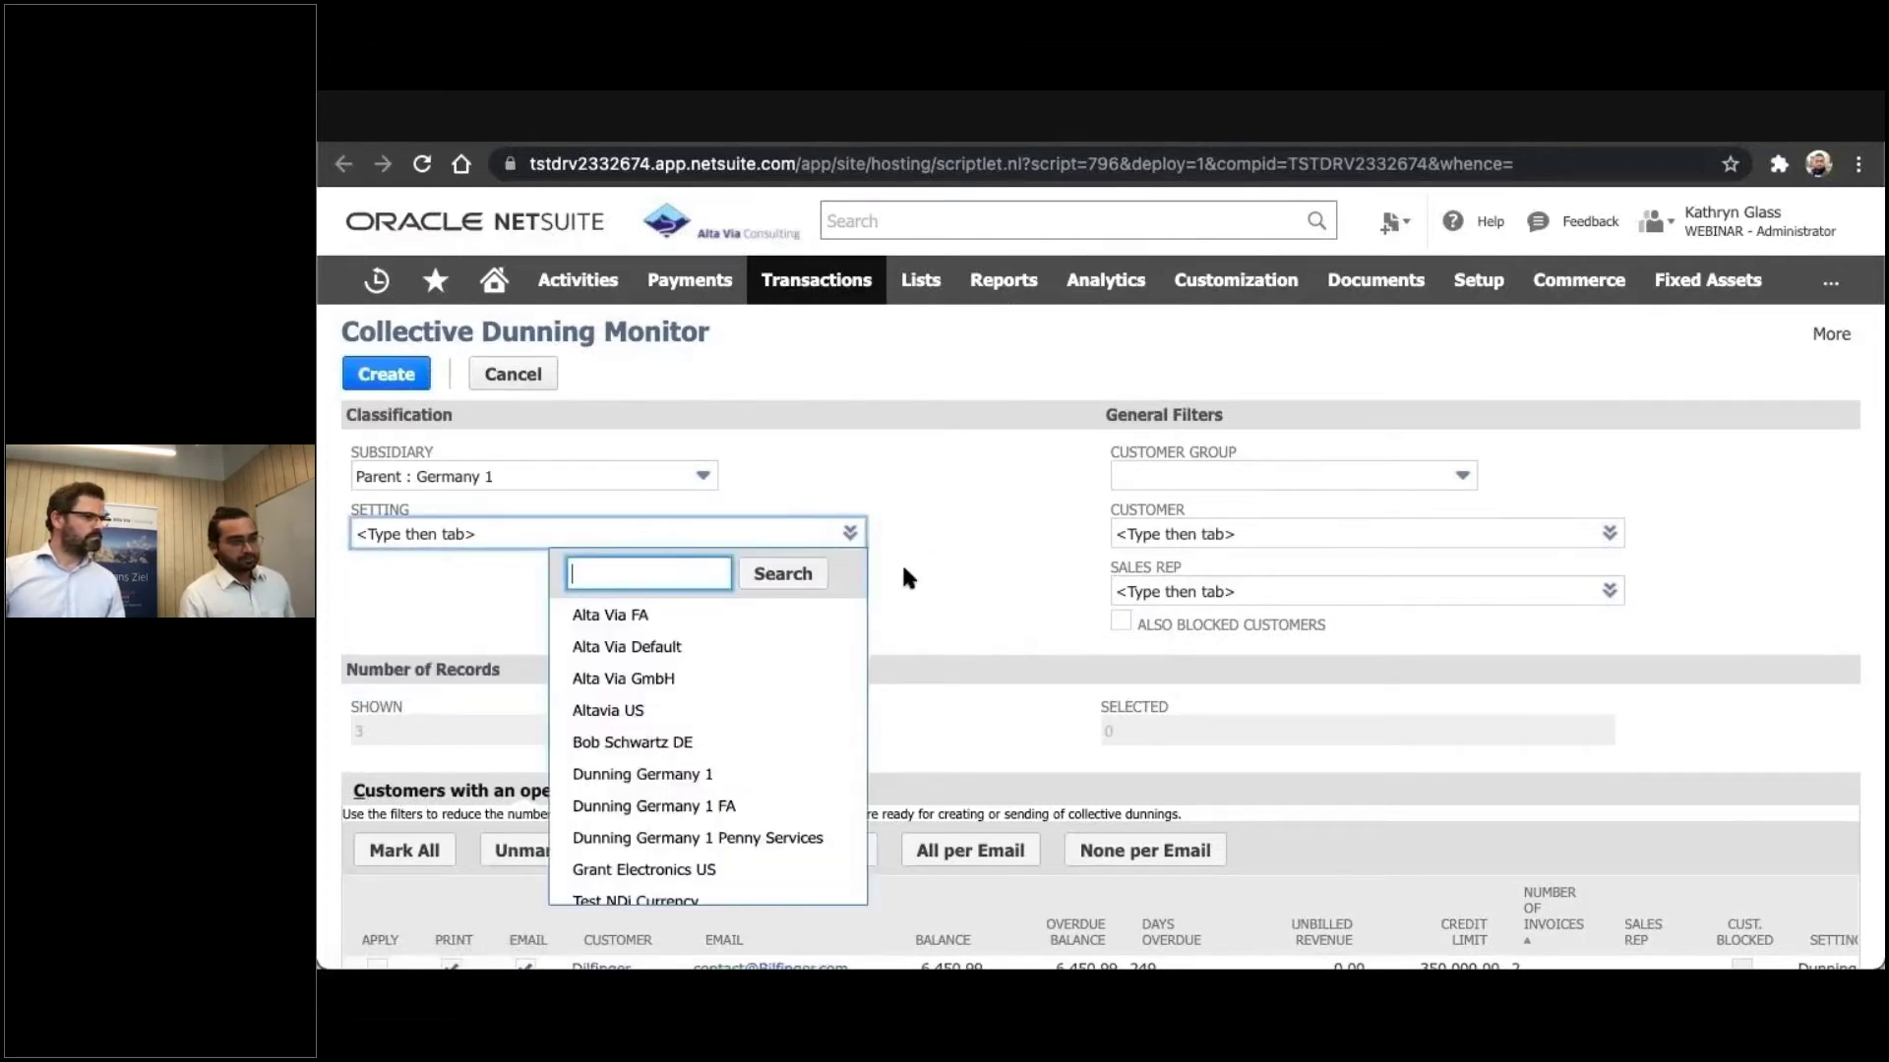
scroll(673, 472, down, 1)
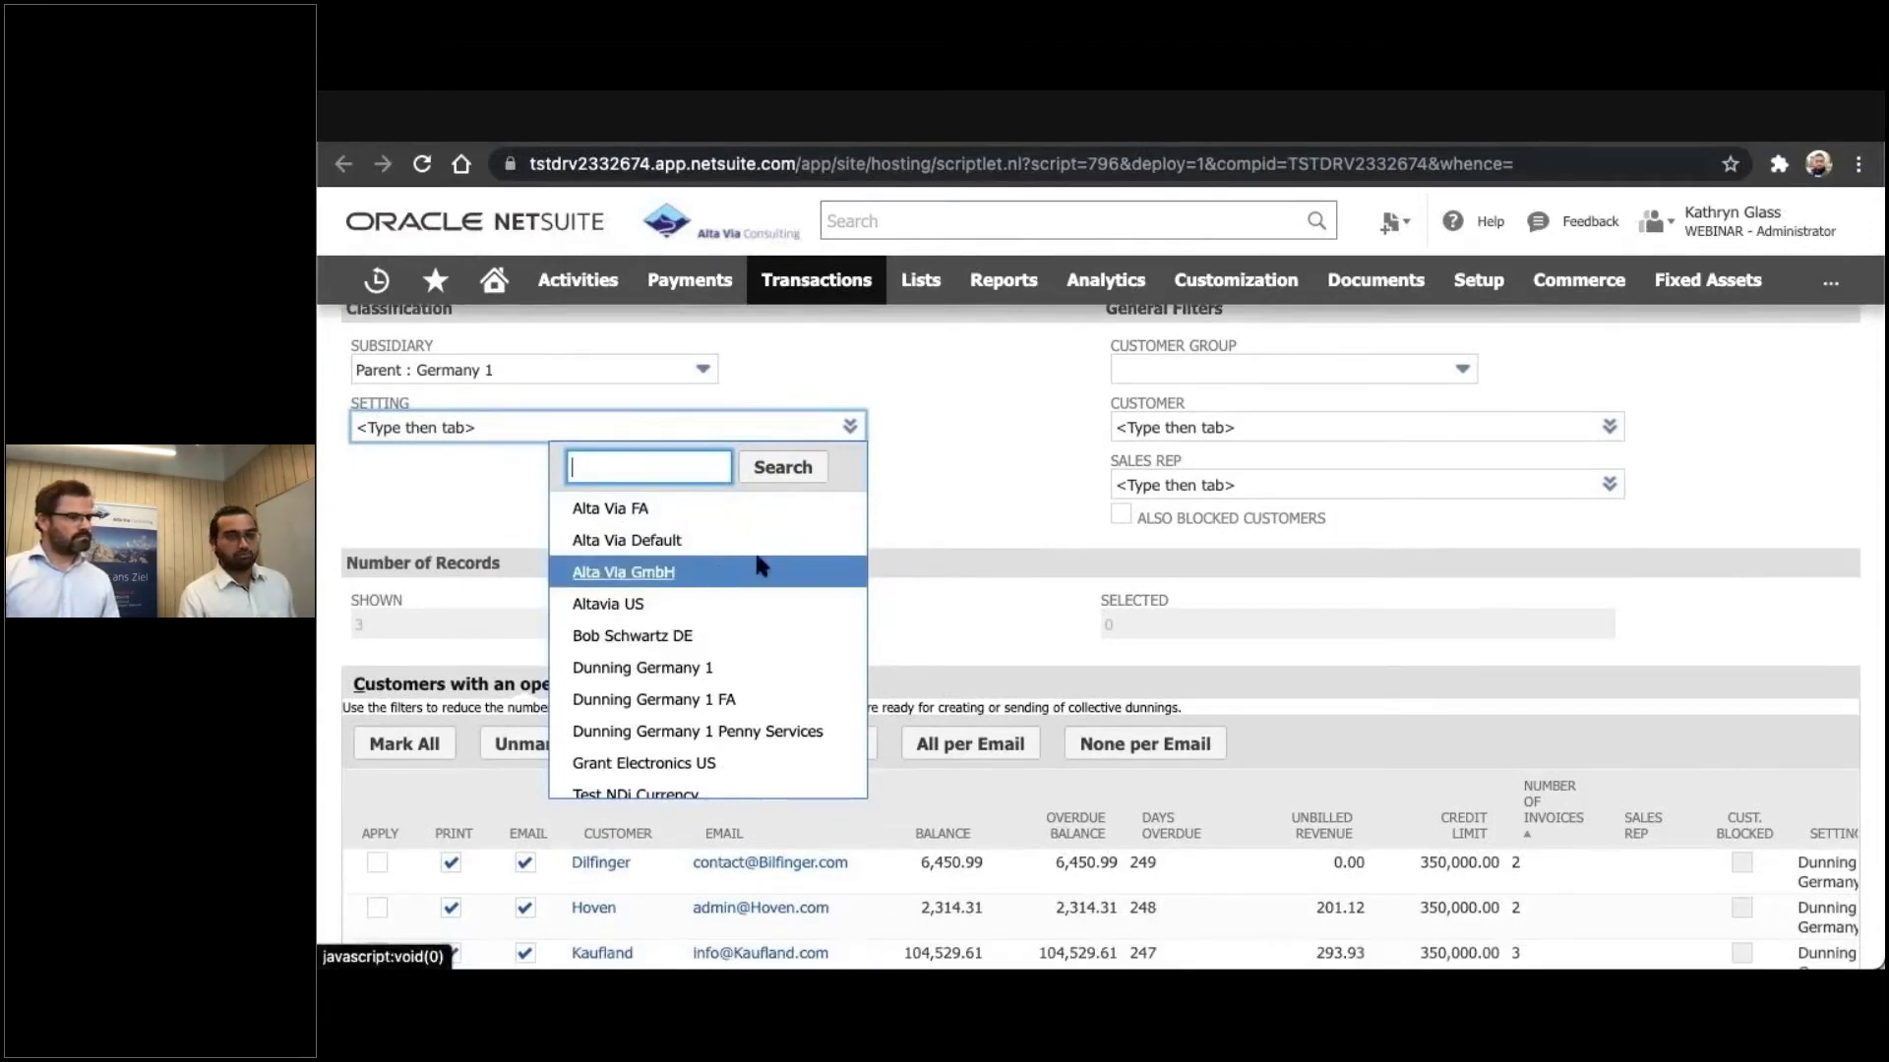
click(935, 521)
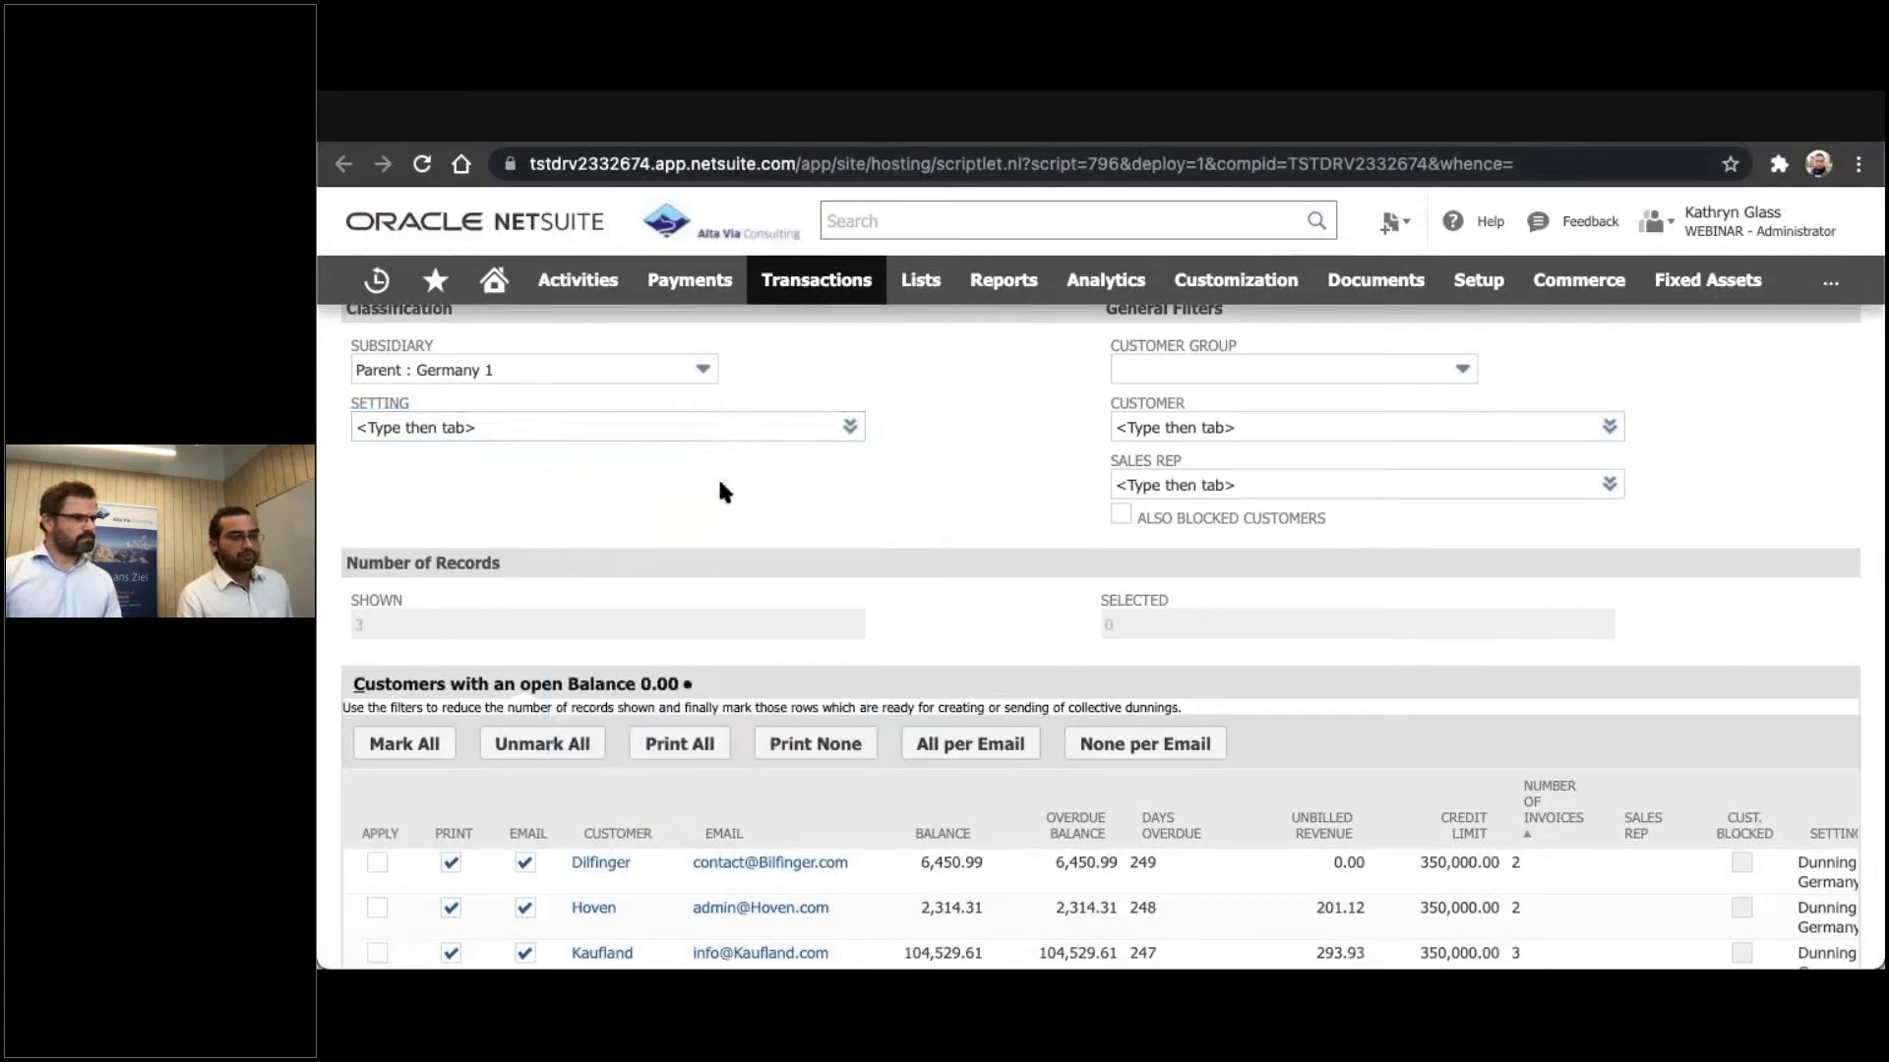
Review the customers with an open balance, apply collective dunning to Dilfinger only, and create the dunning run
scroll(719, 484, down, 3)
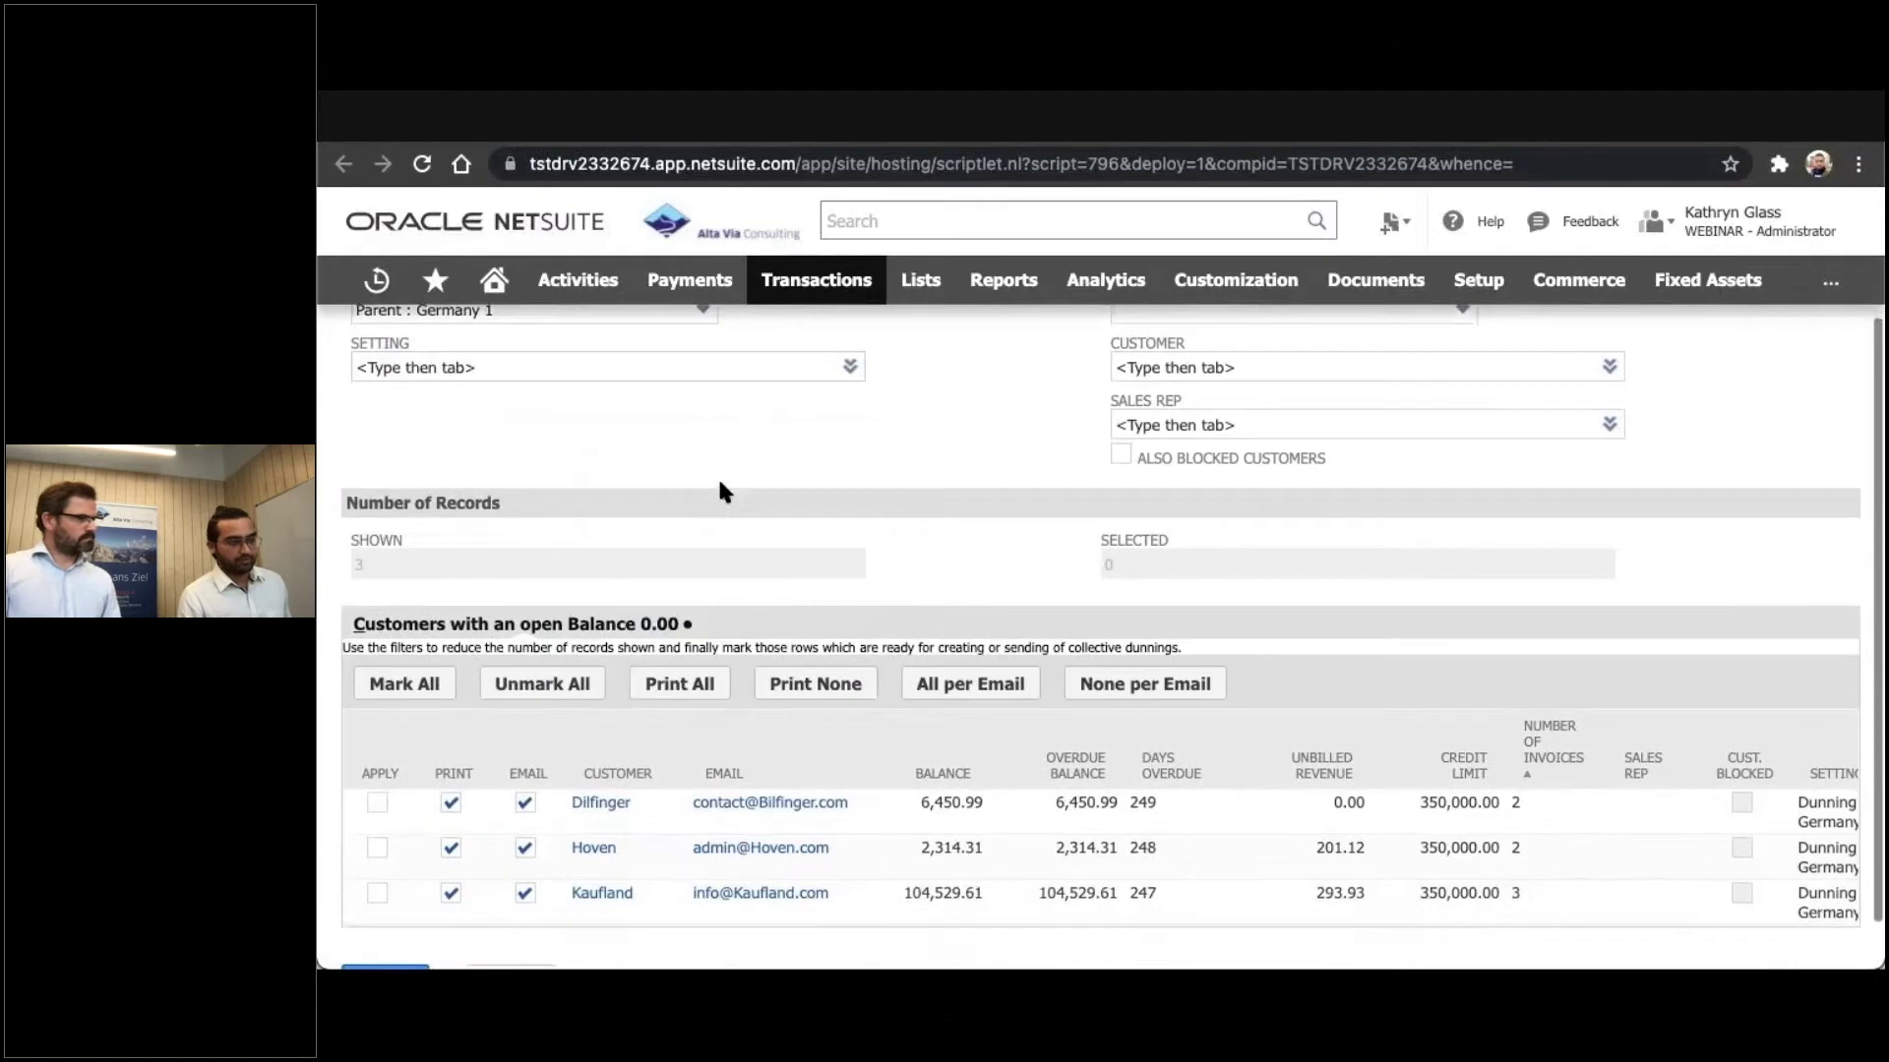
scroll(719, 484, down, 1)
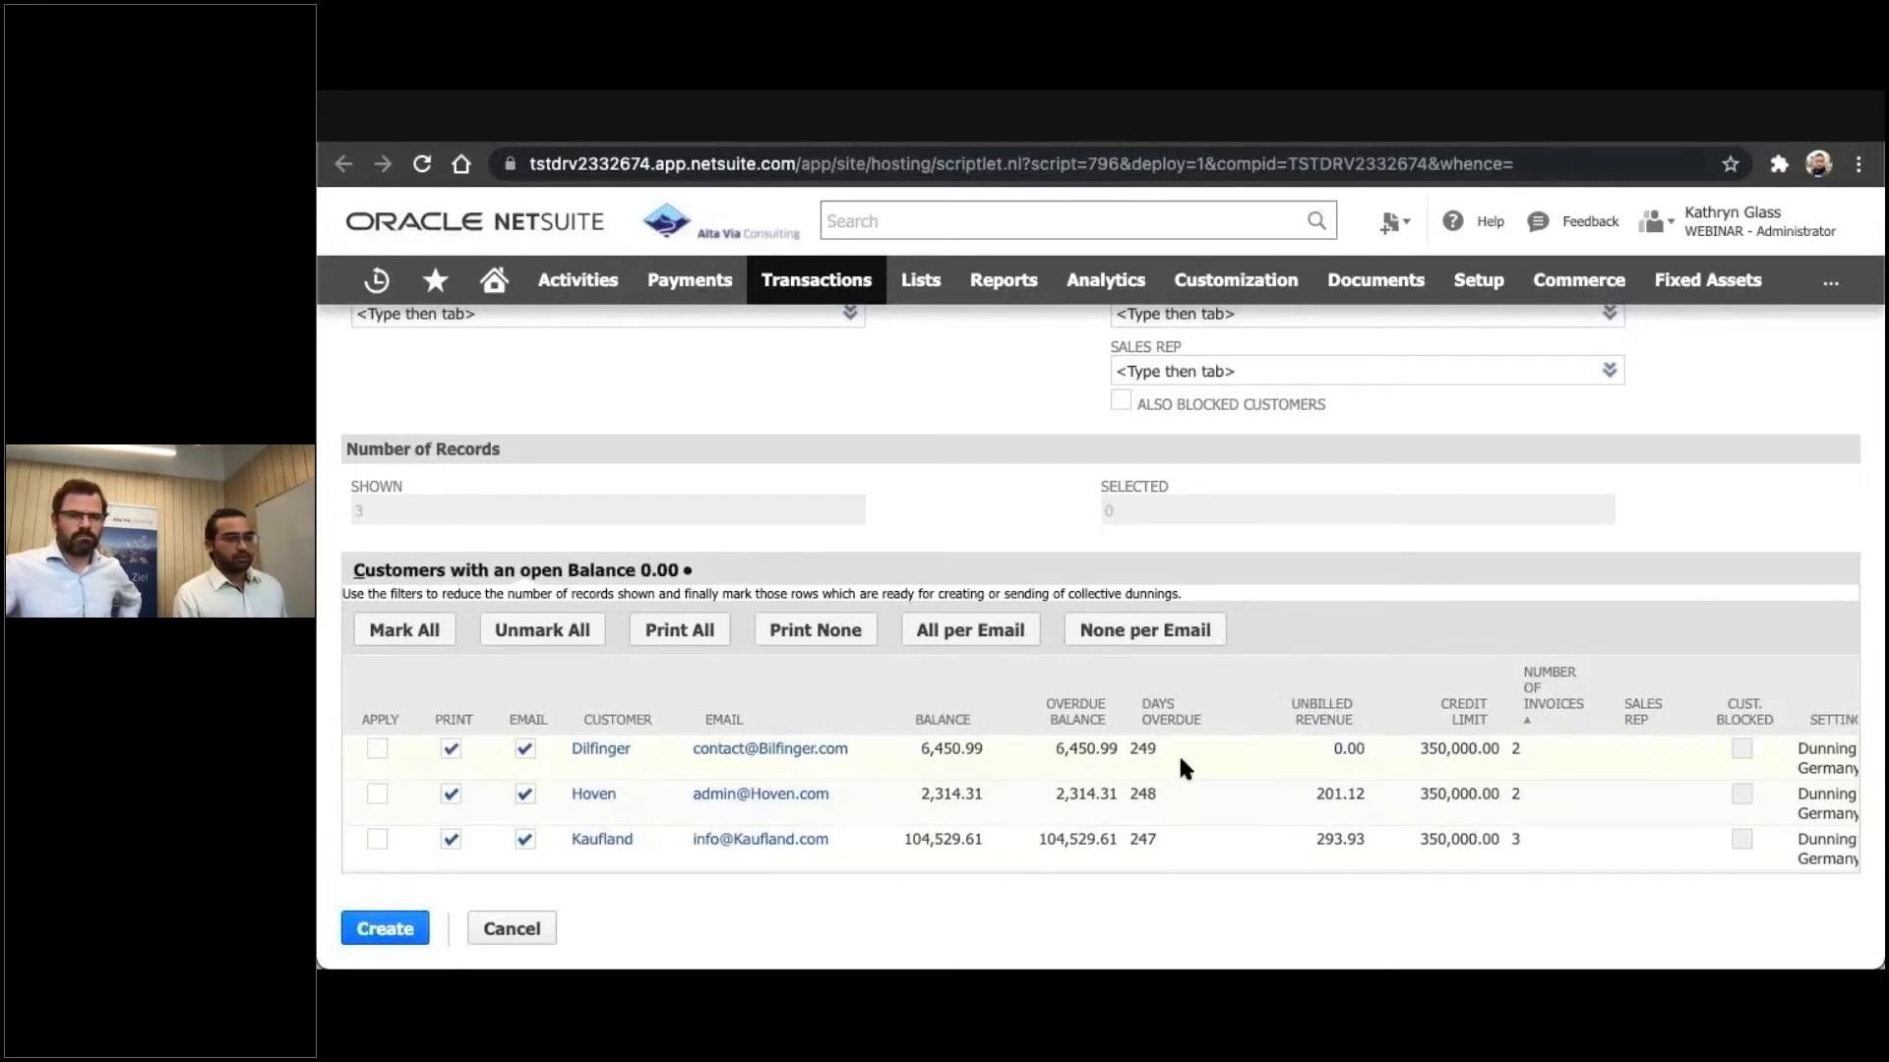
scroll(1178, 753, right, 2)
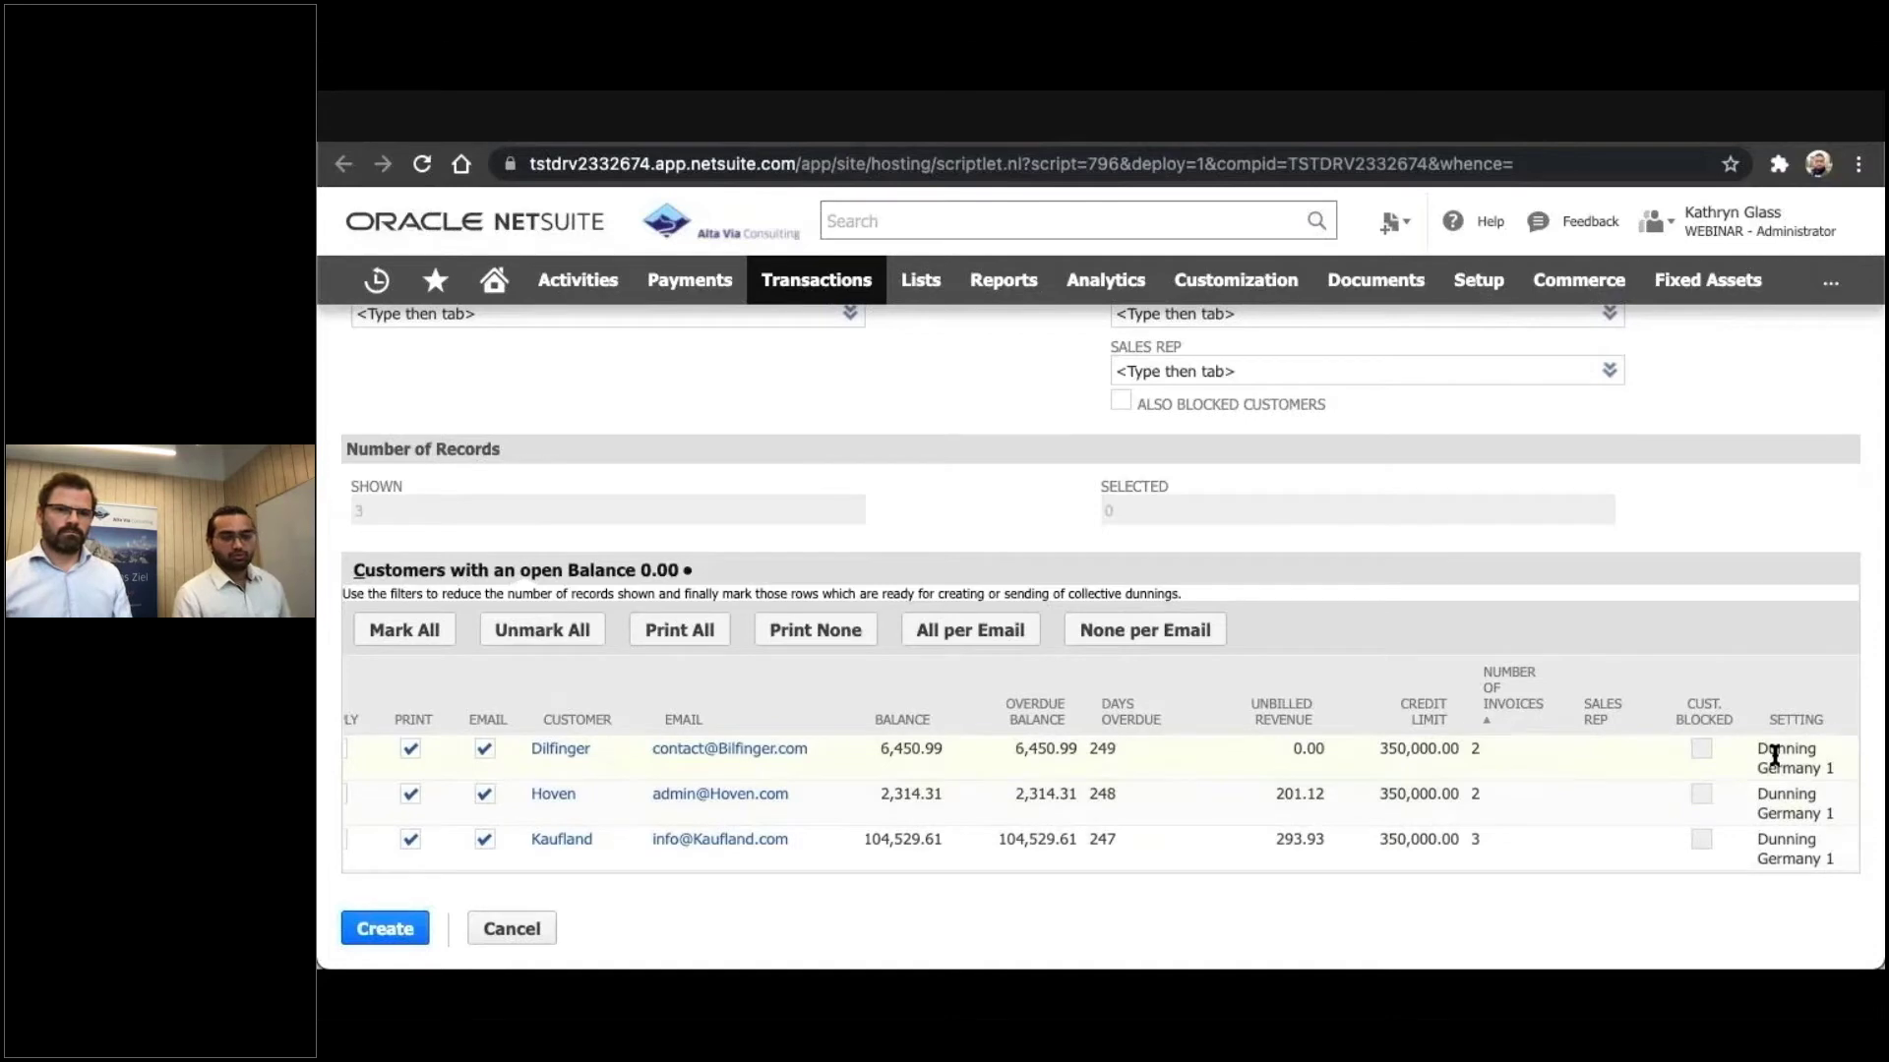
scroll(1581, 744, left, 2)
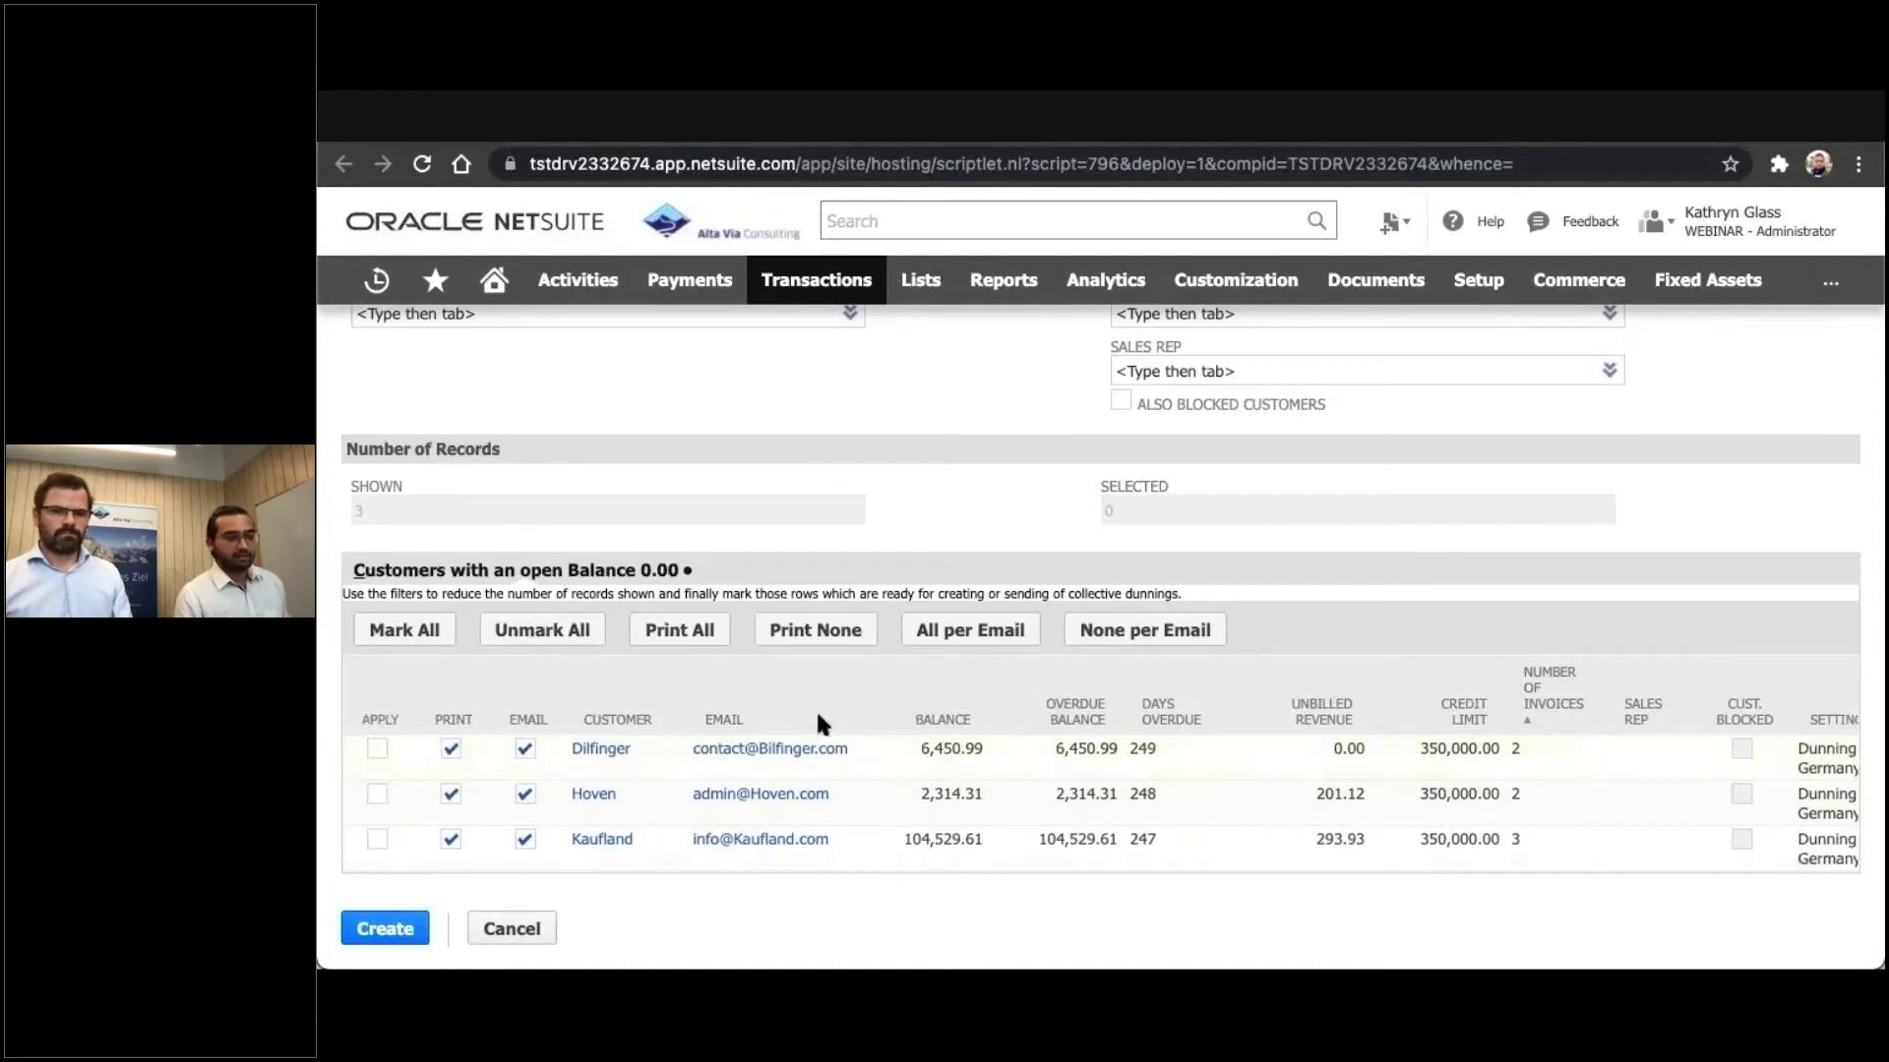
click(378, 752)
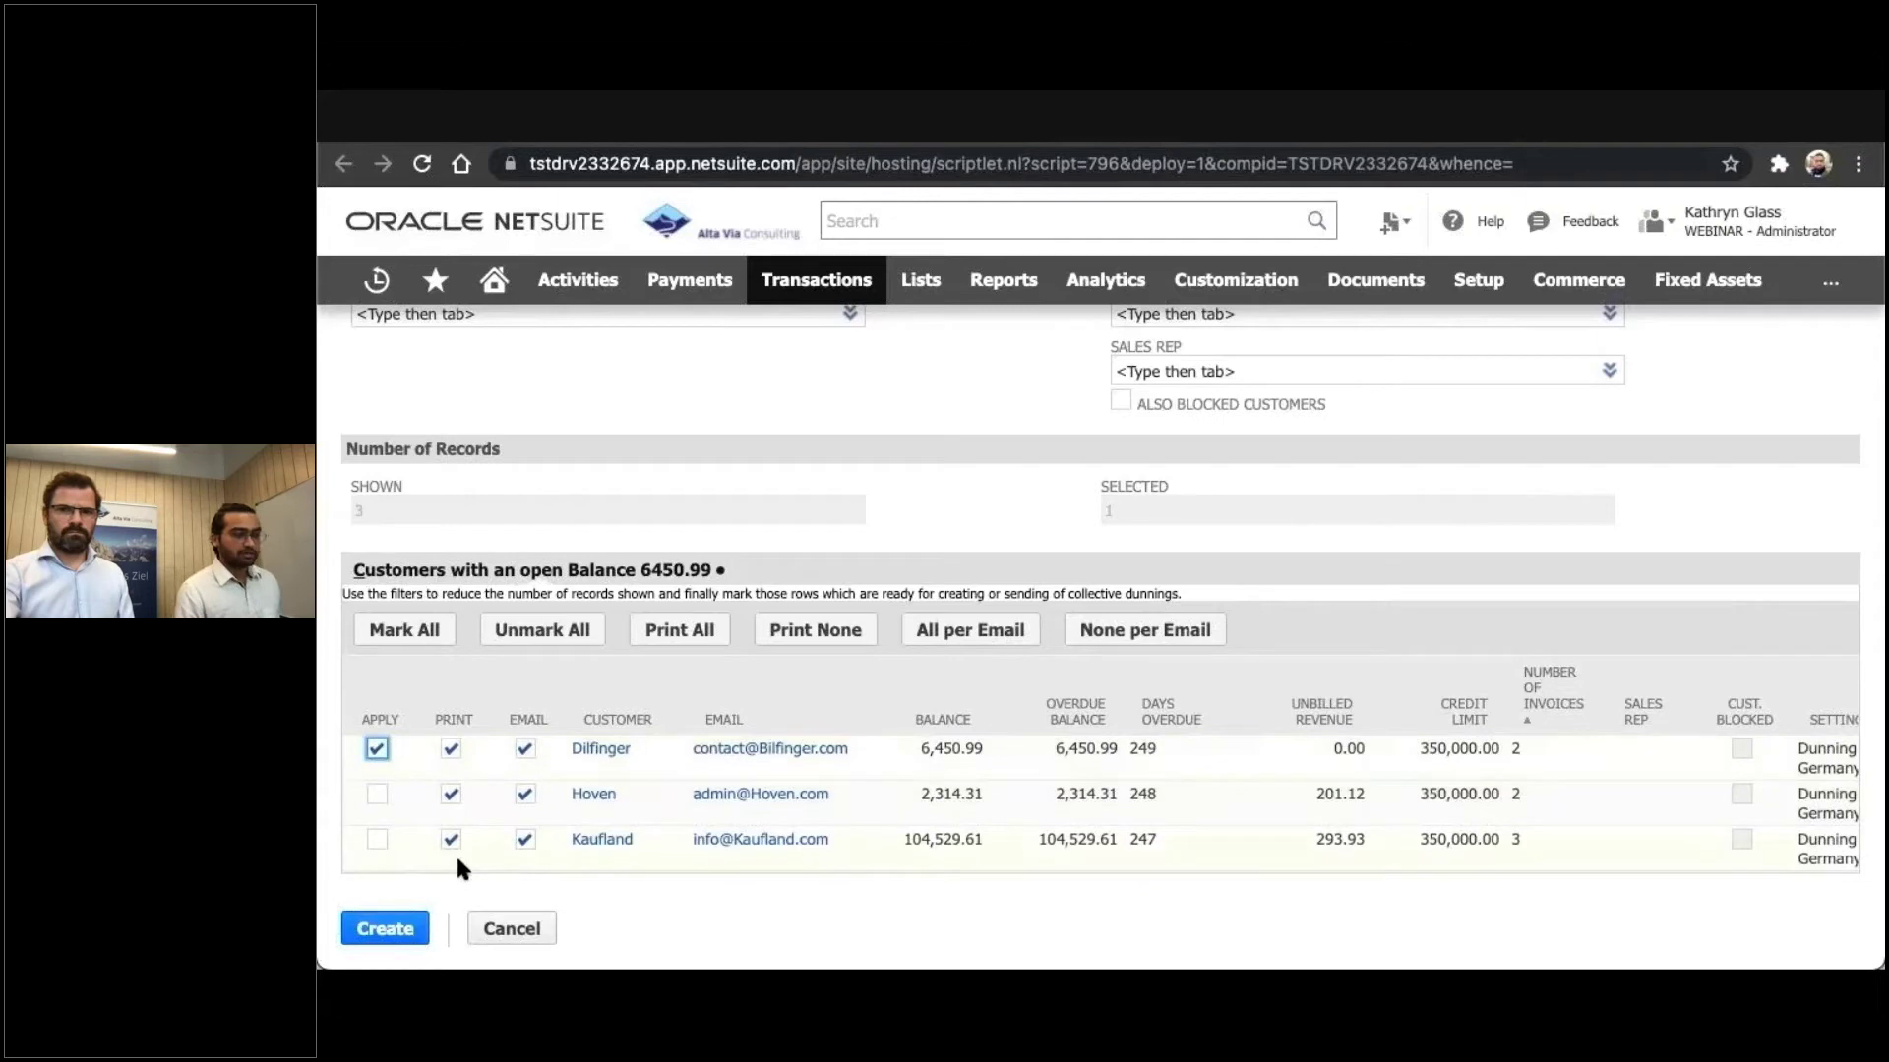
scroll(409, 850, down, 1)
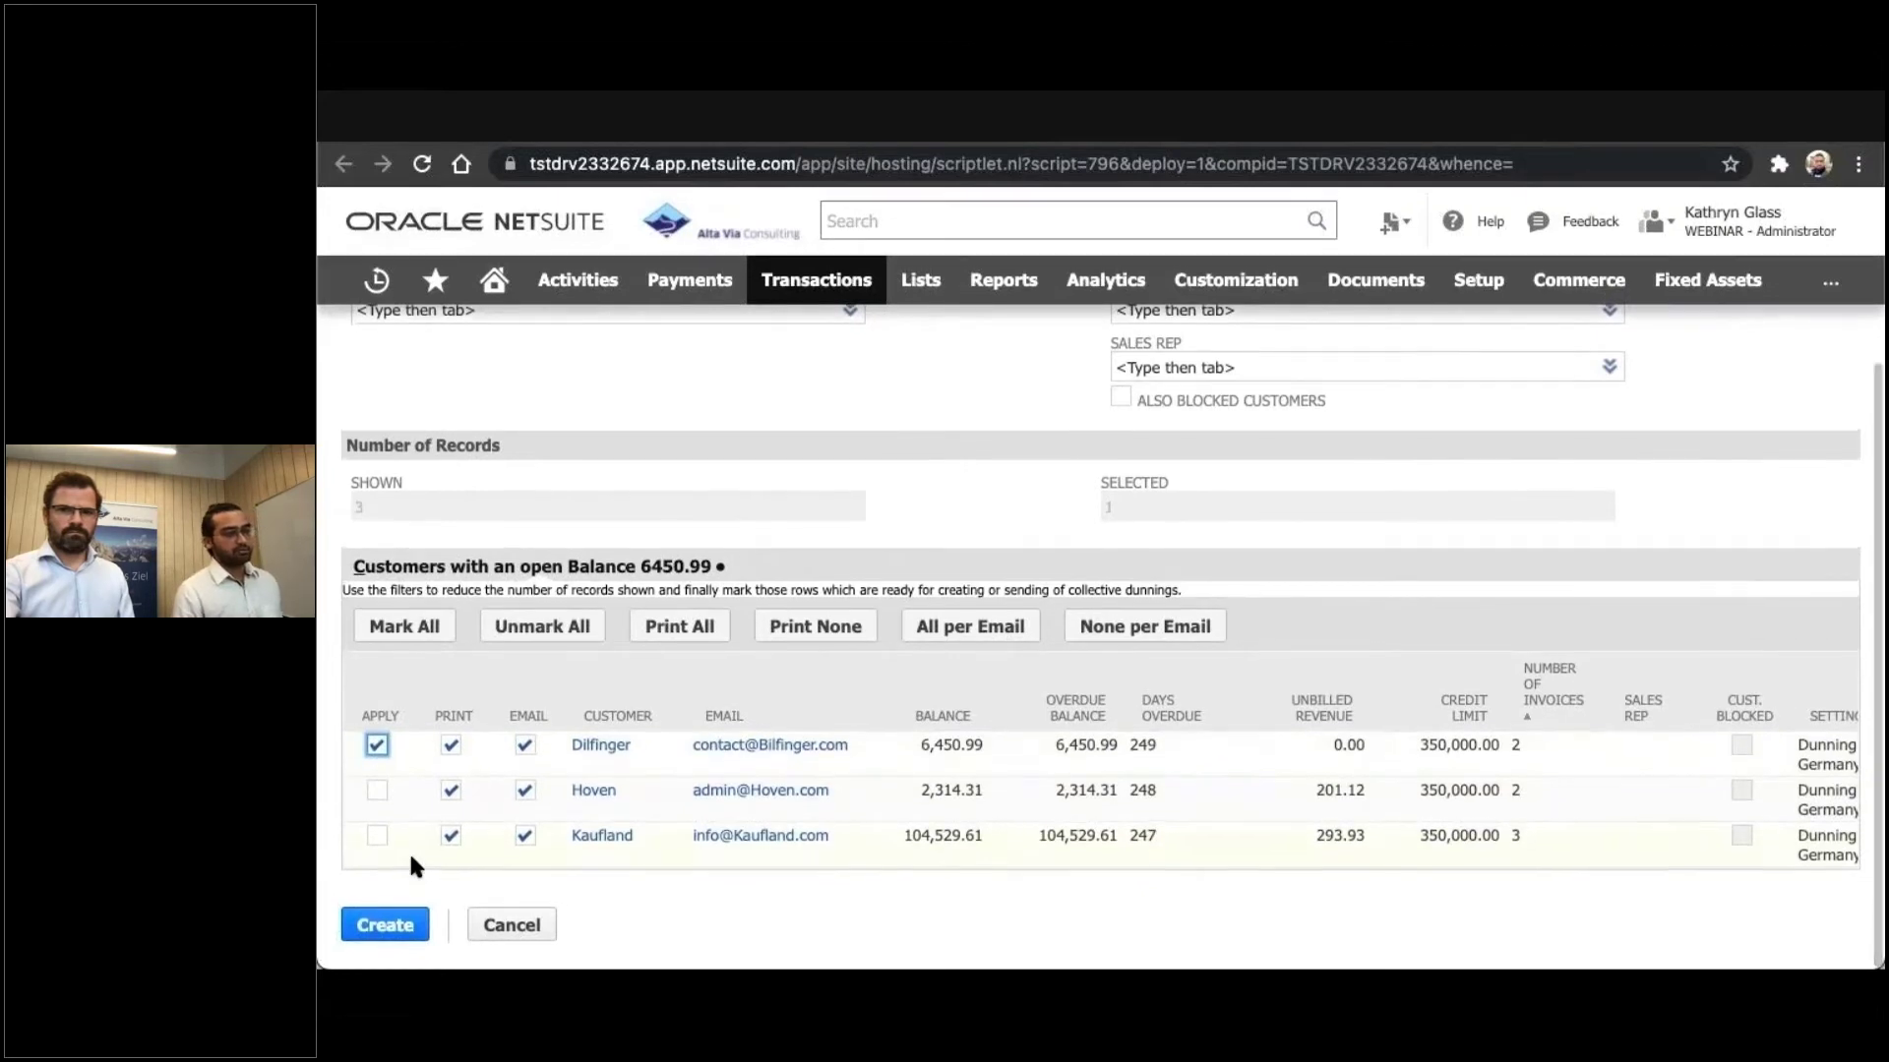
click(382, 929)
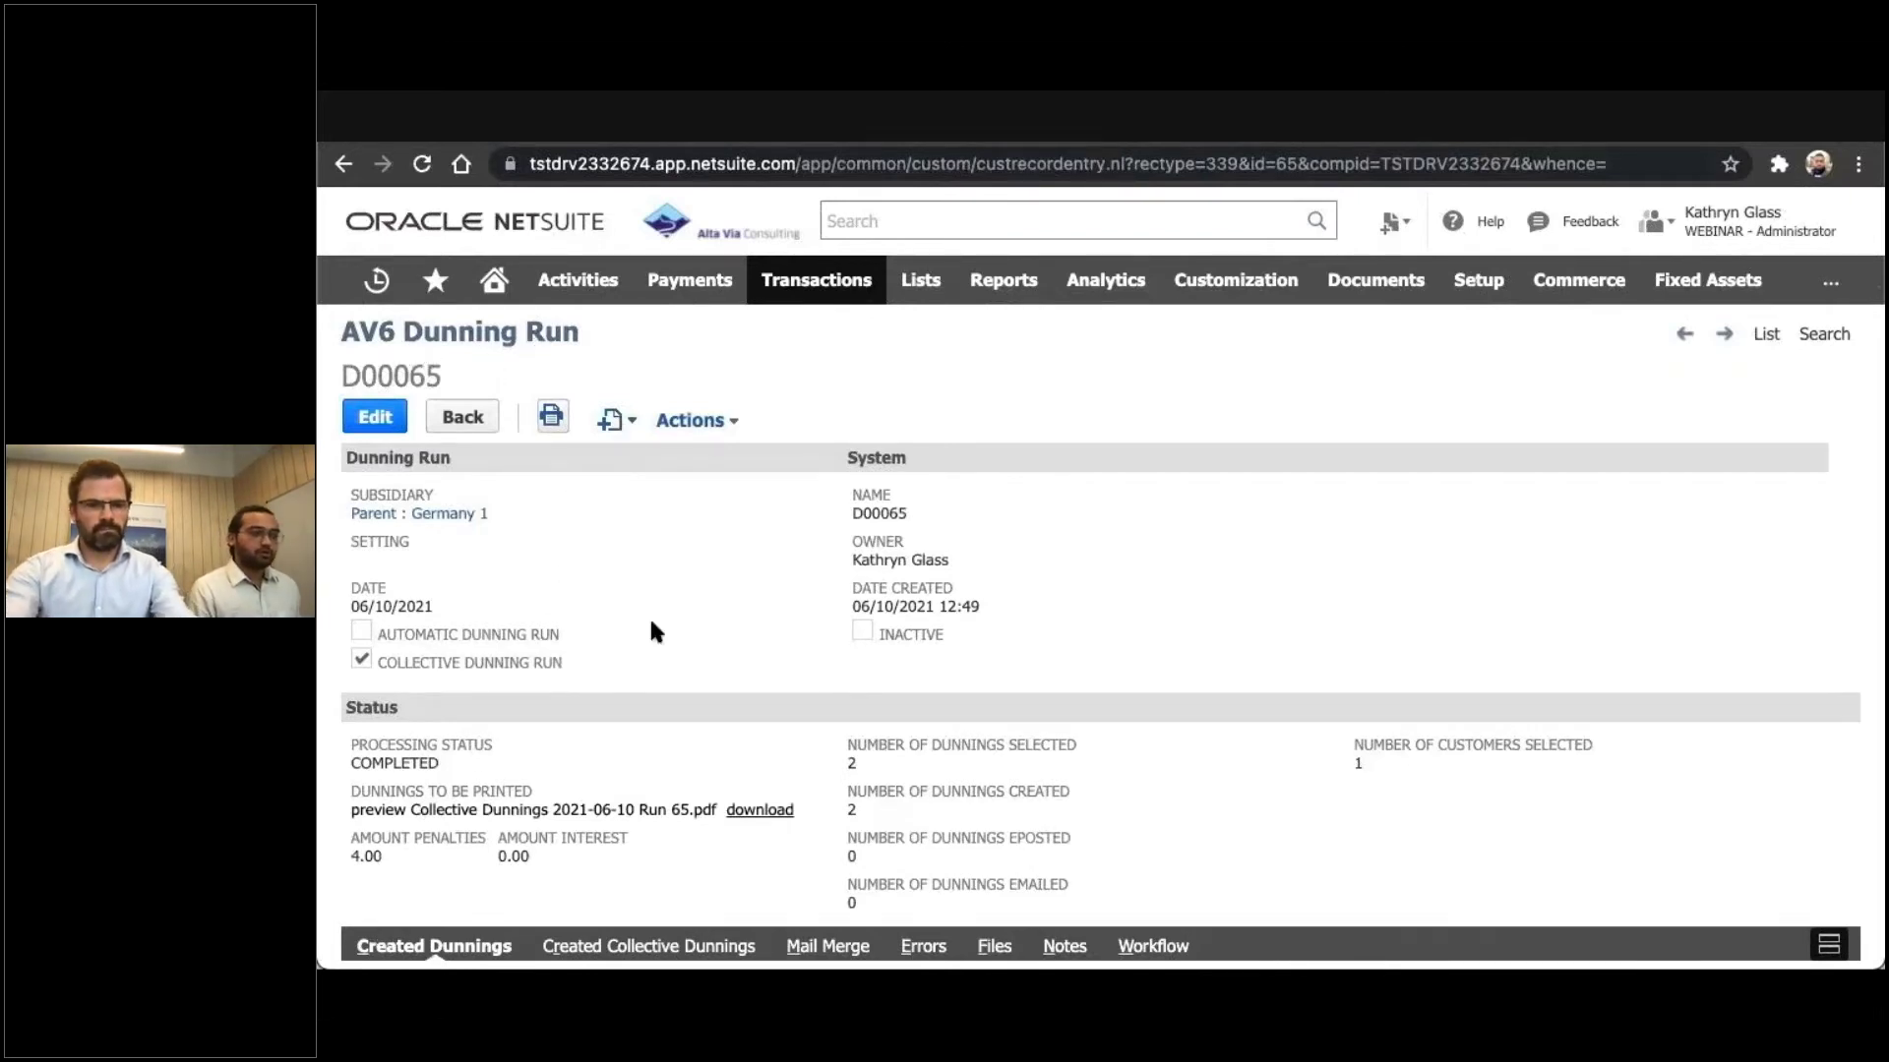
scroll(651, 630, down, 1)
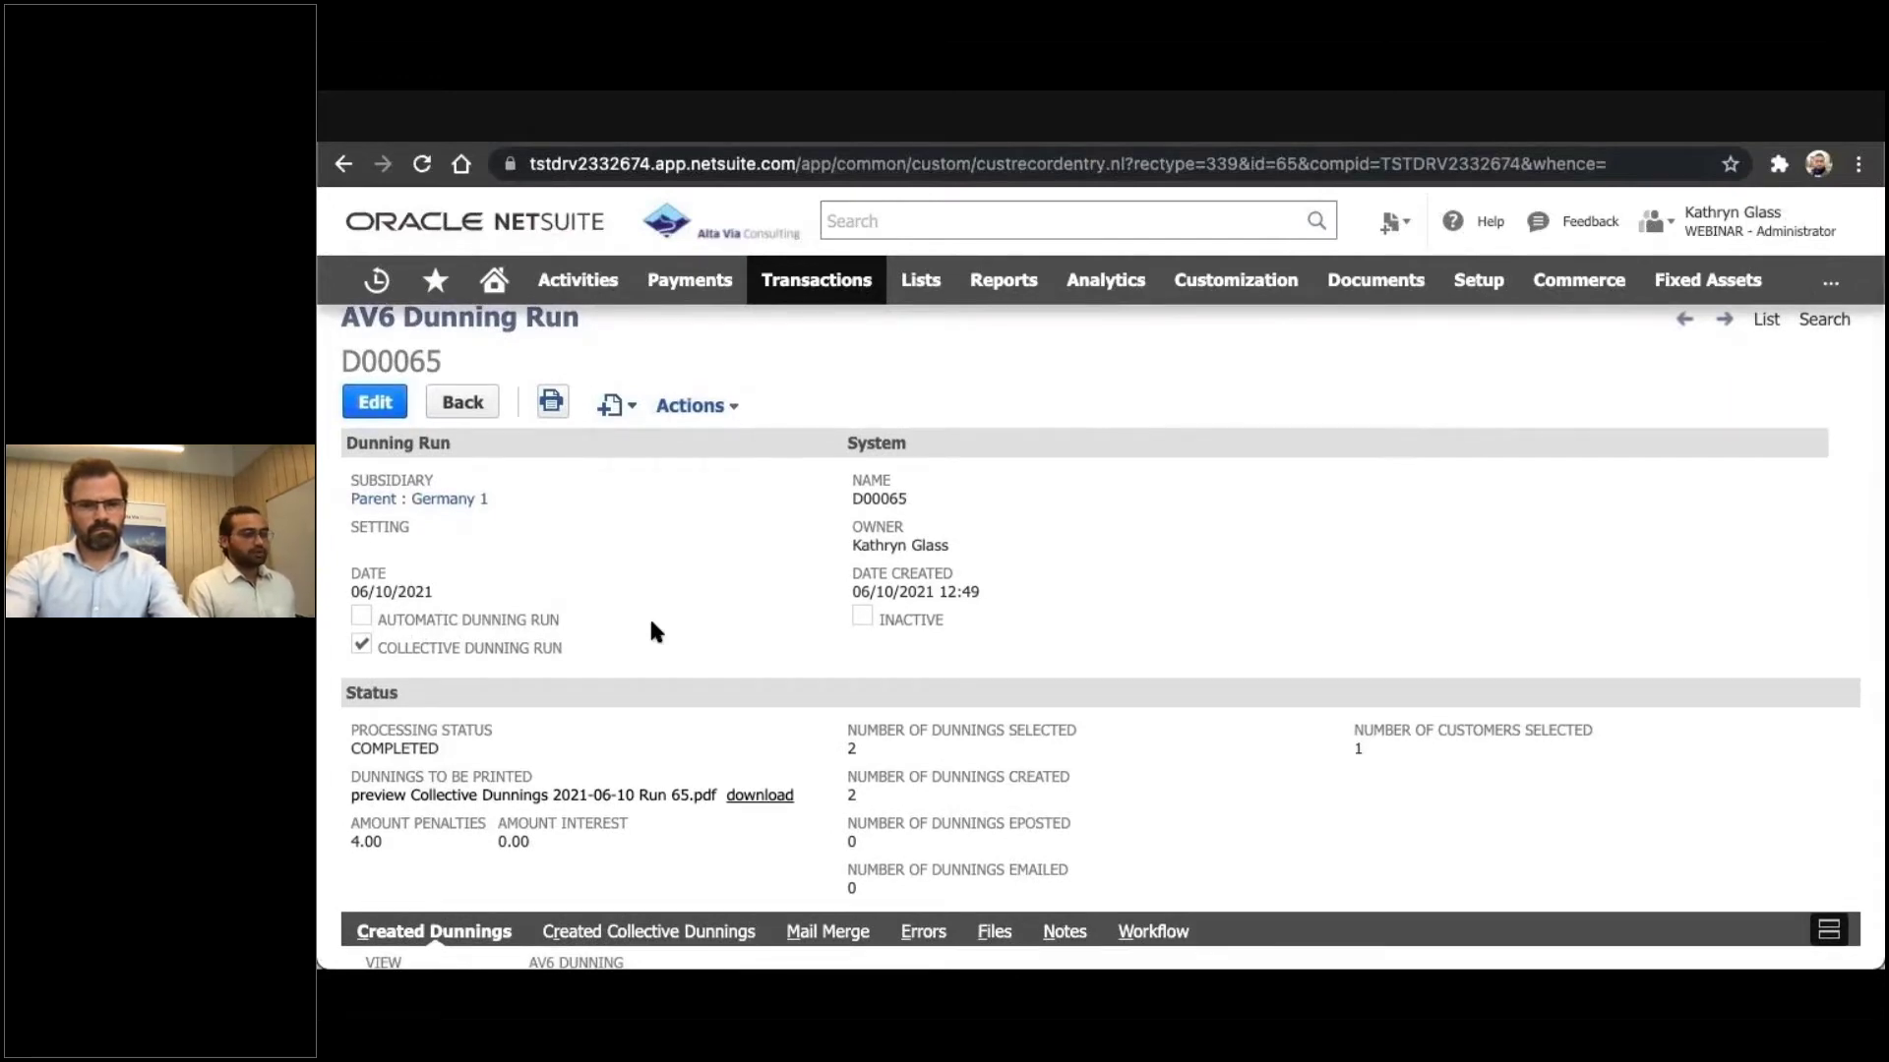
Check the collective dunning run's status and totals, and download its PDF of dunnings to be printed
scroll(651, 624, down, 1)
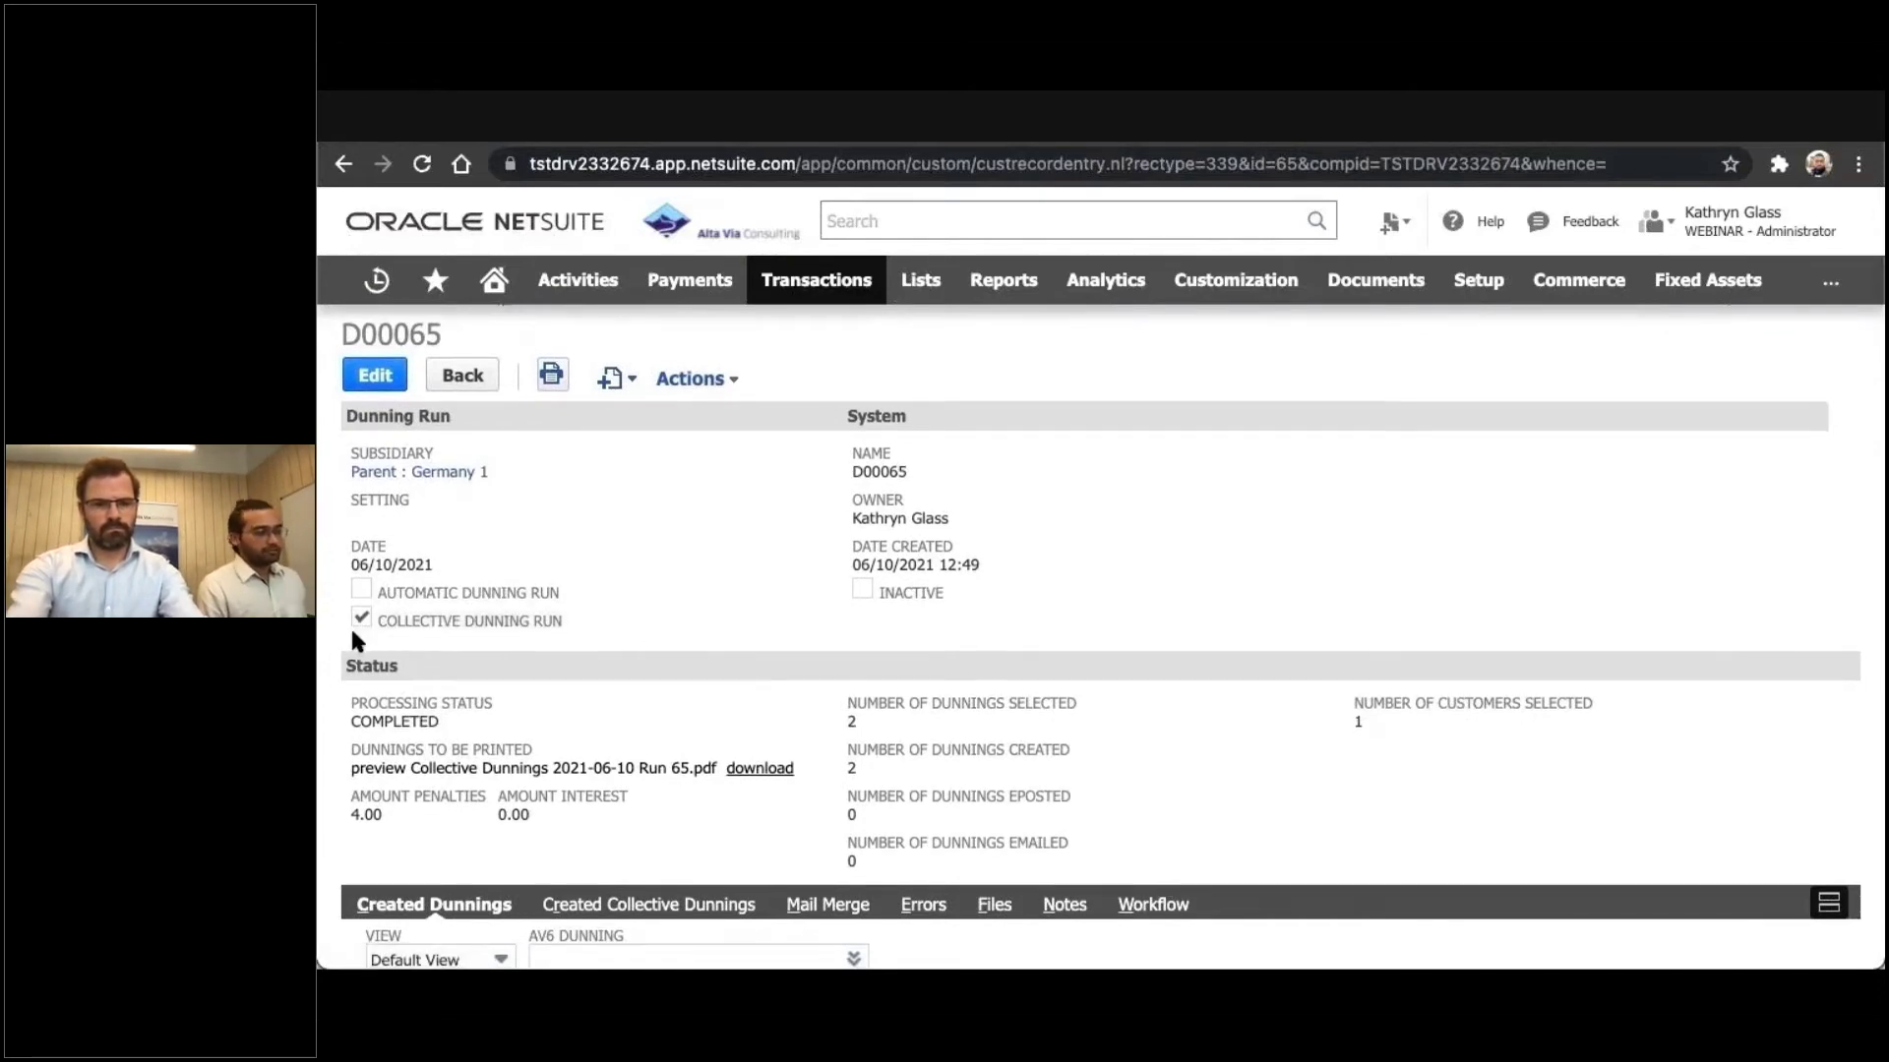
scroll(352, 623, down, 2)
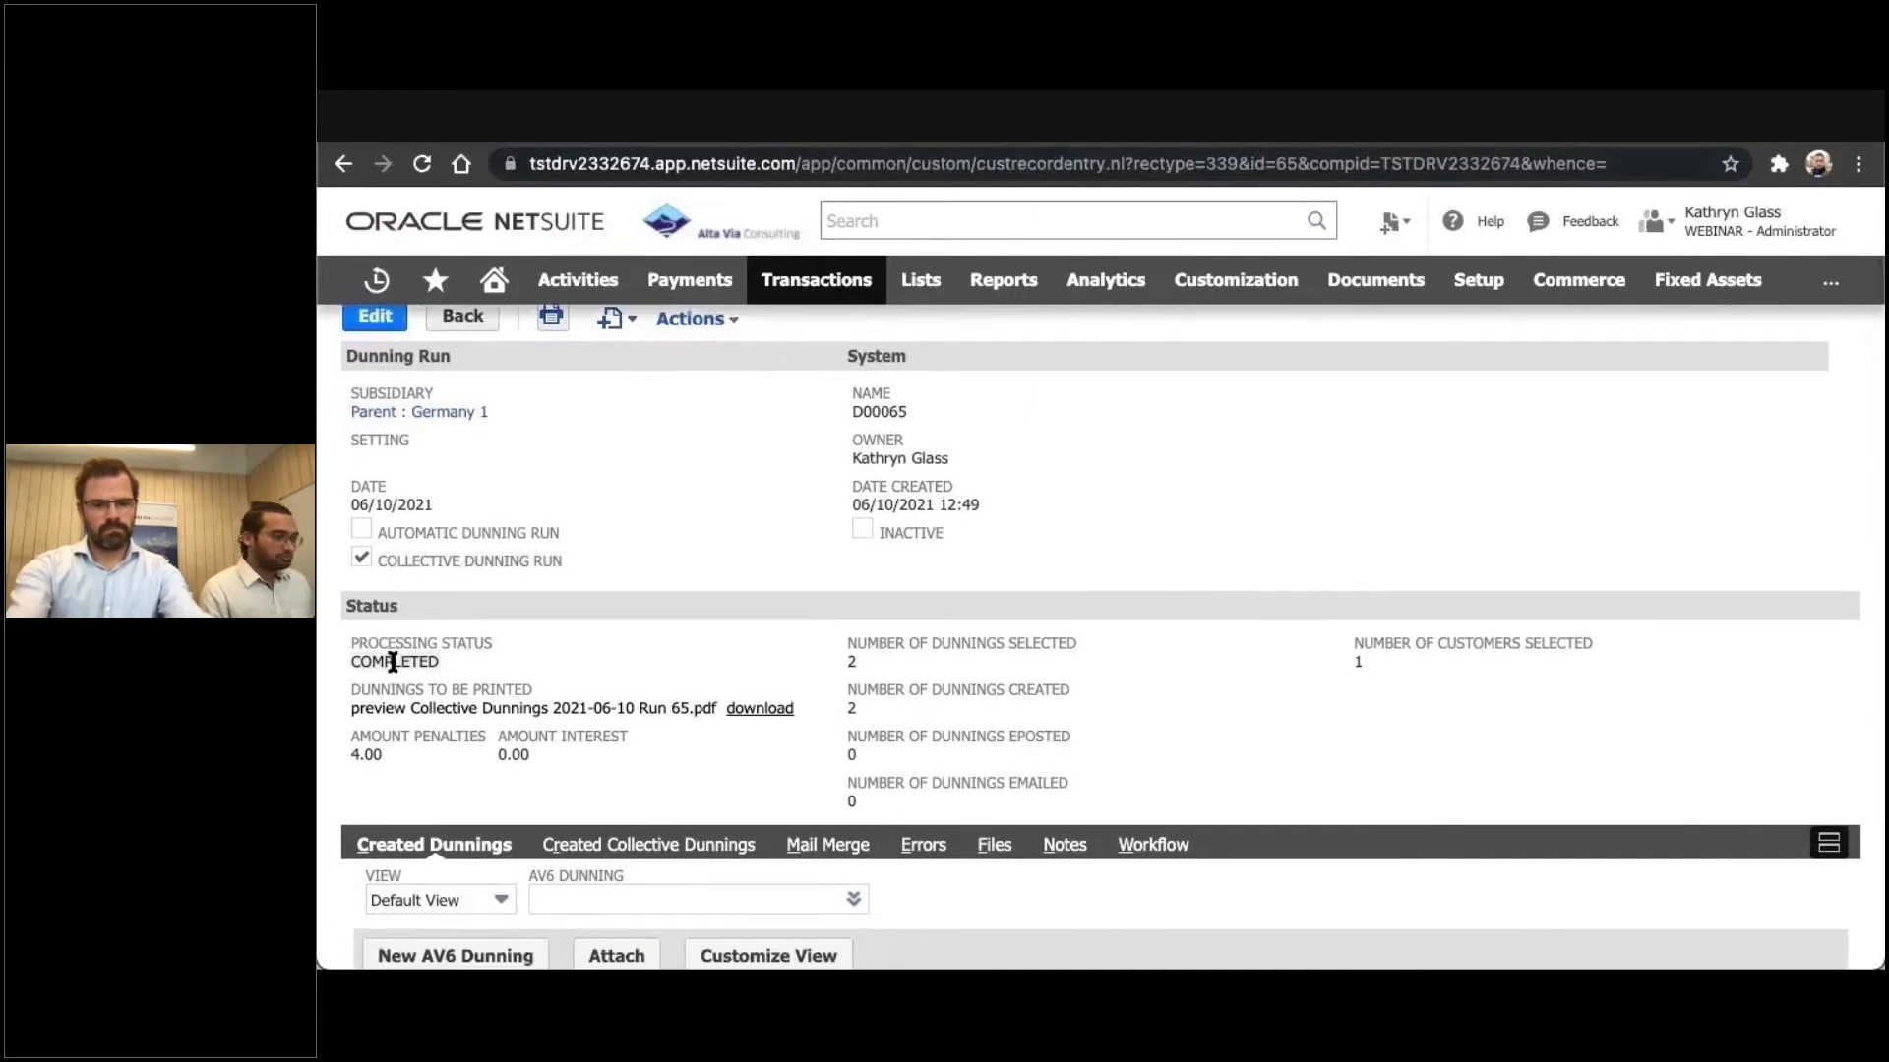
scroll(392, 662, down, 1)
scroll(392, 662, down, 2)
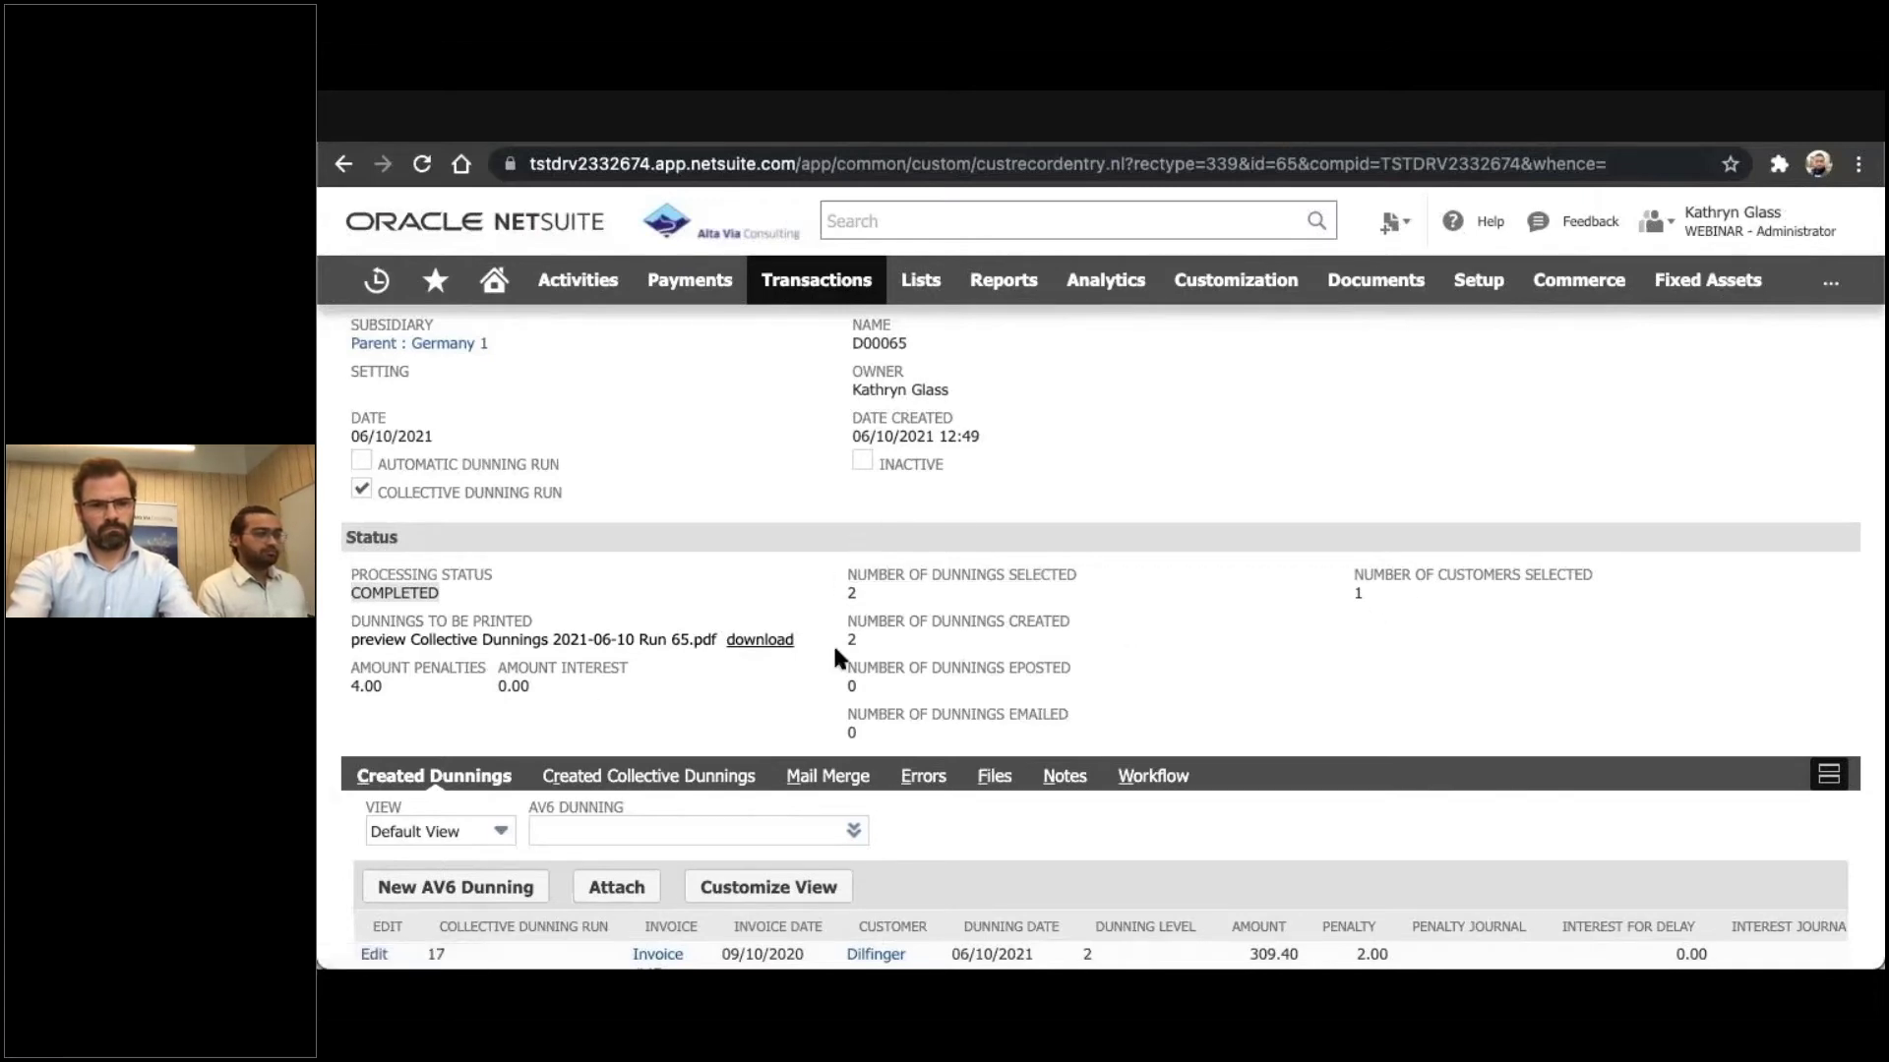
scroll(894, 641, down, 2)
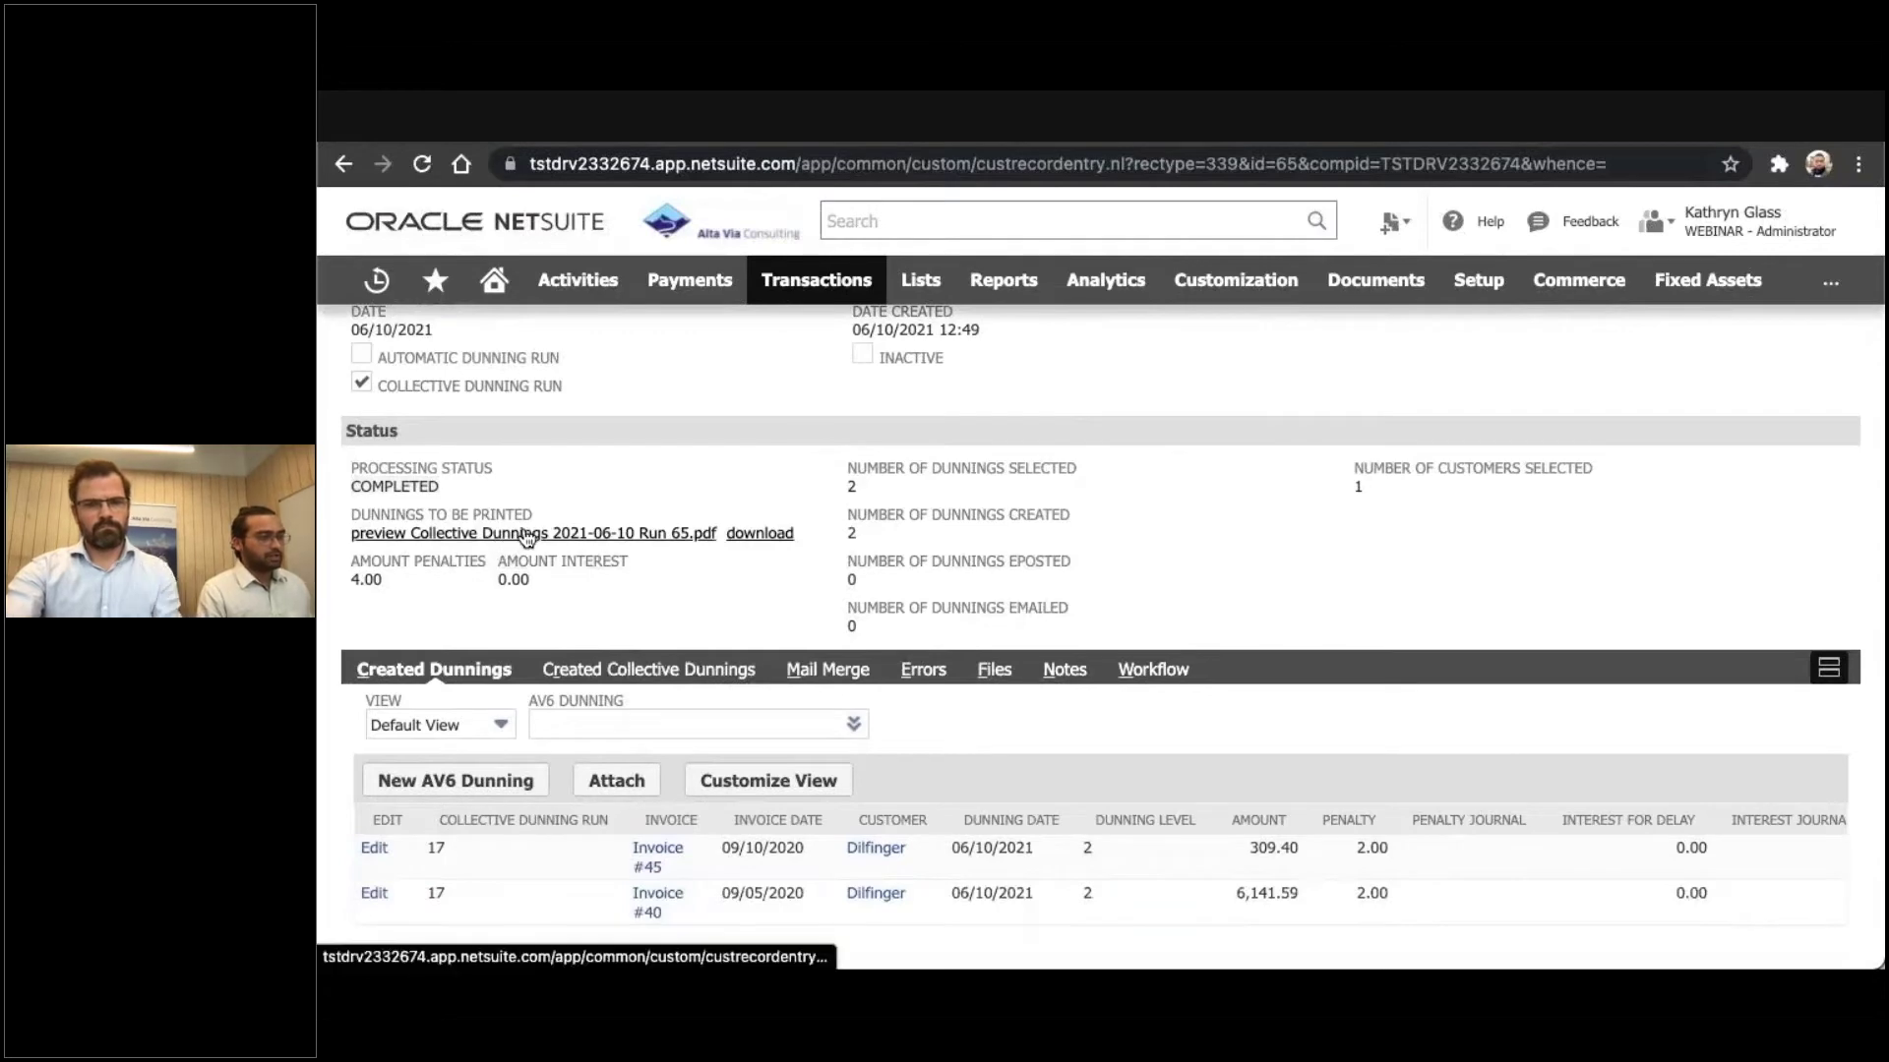
click(759, 536)
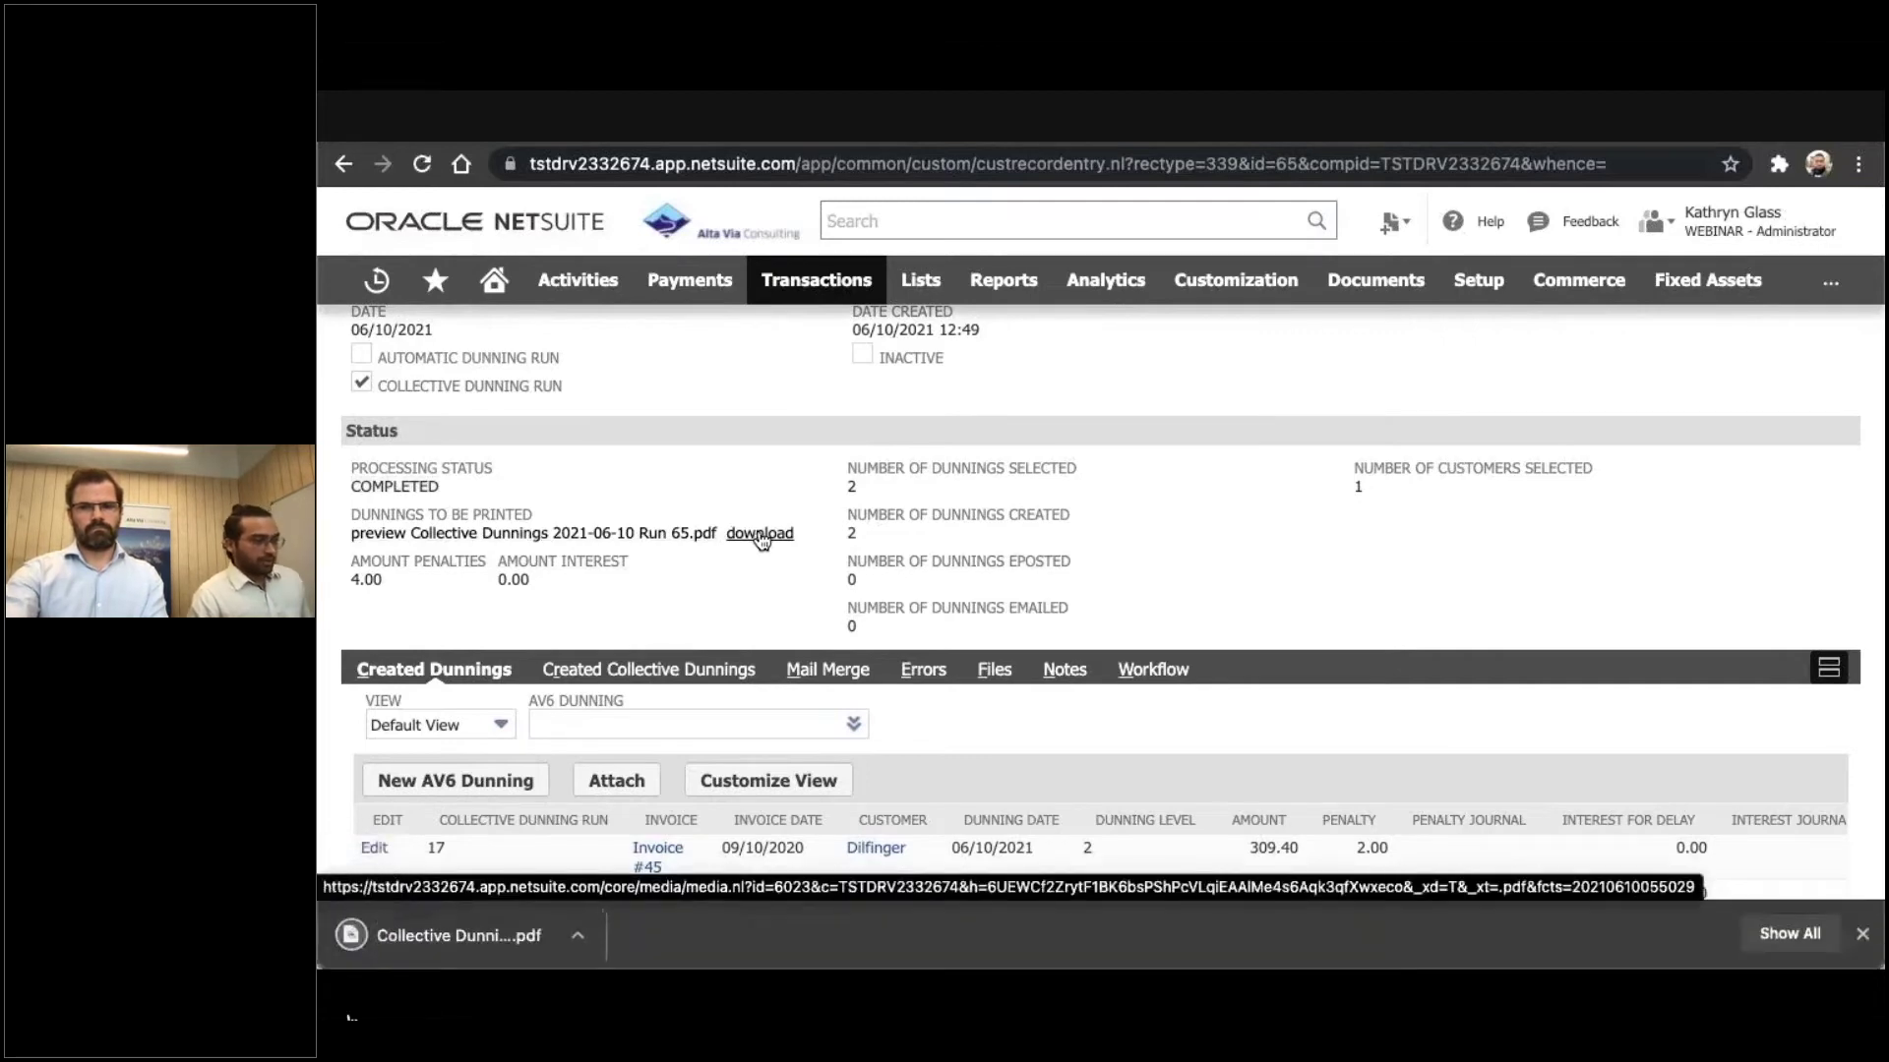
Examine the run's created collective dunnings, and the individual dunnings with their levels, amounts, penalties, interest and payment deadlines
scroll(759, 539, down, 3)
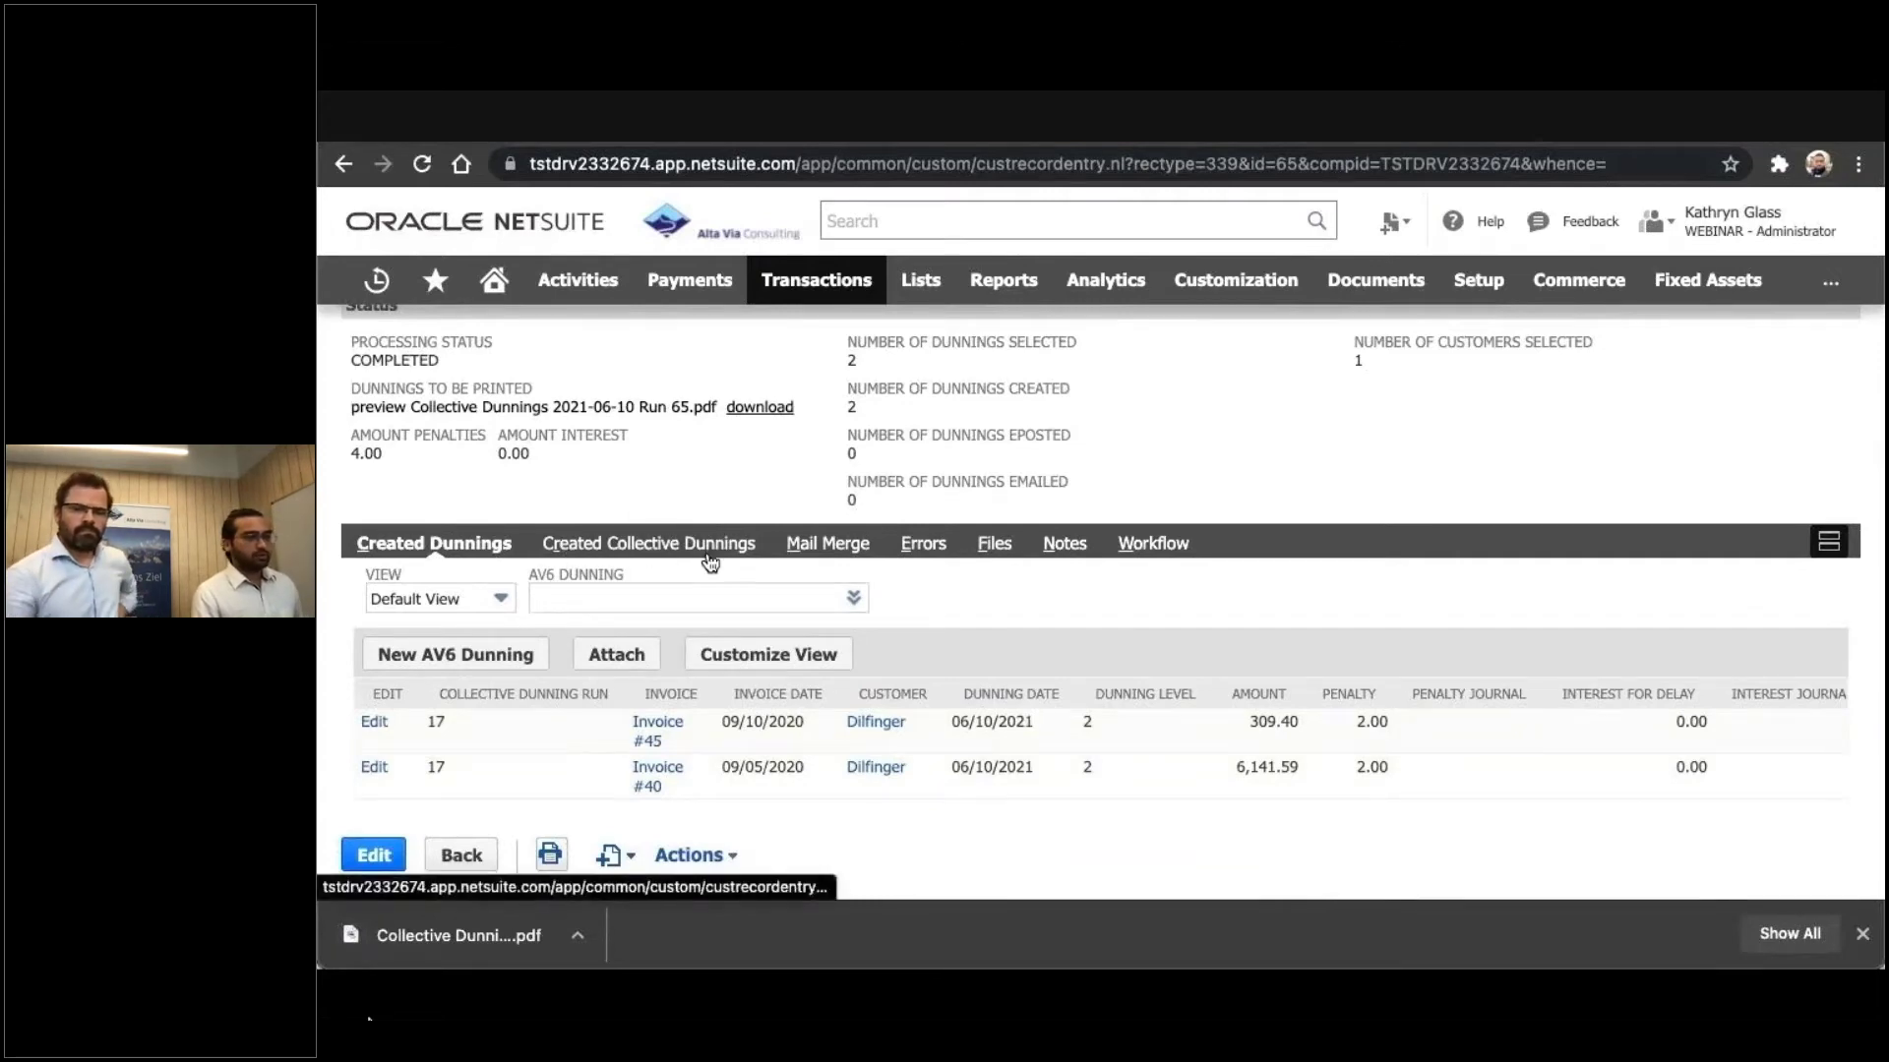
click(652, 549)
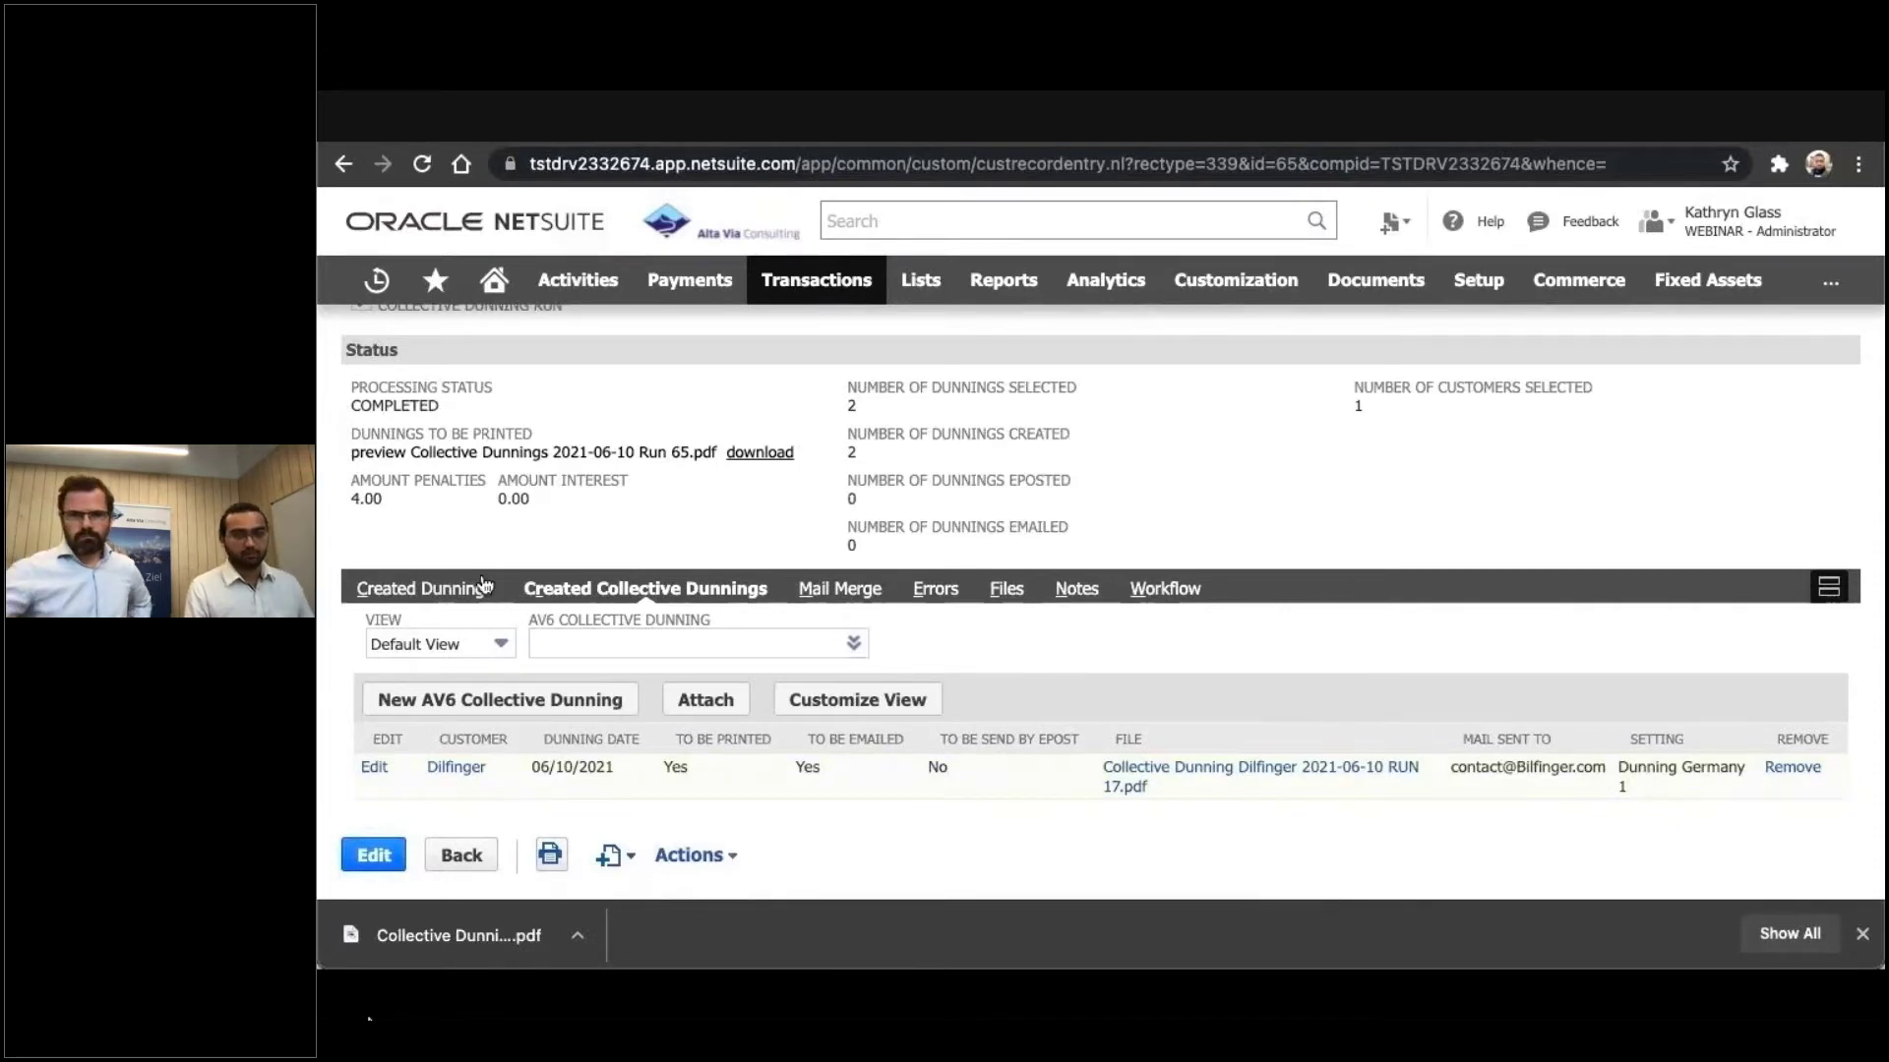
click(403, 593)
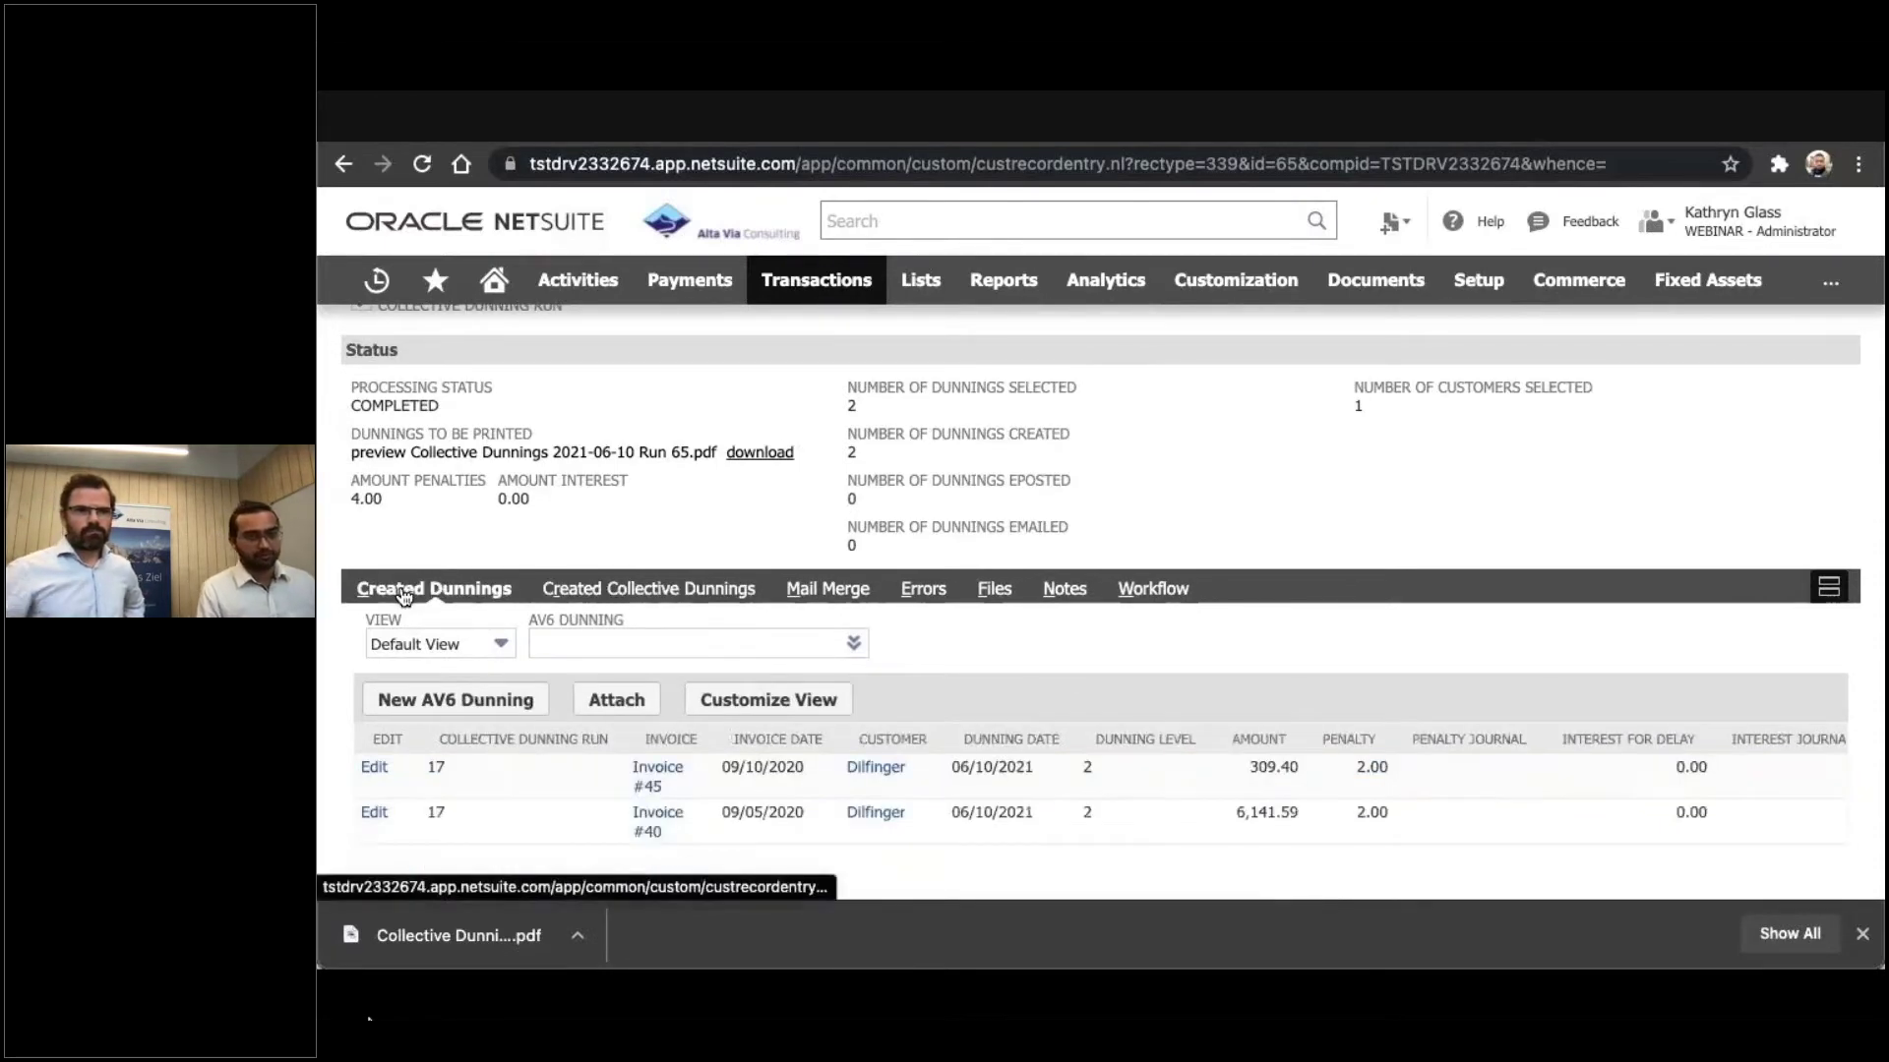
scroll(403, 593, down, 1)
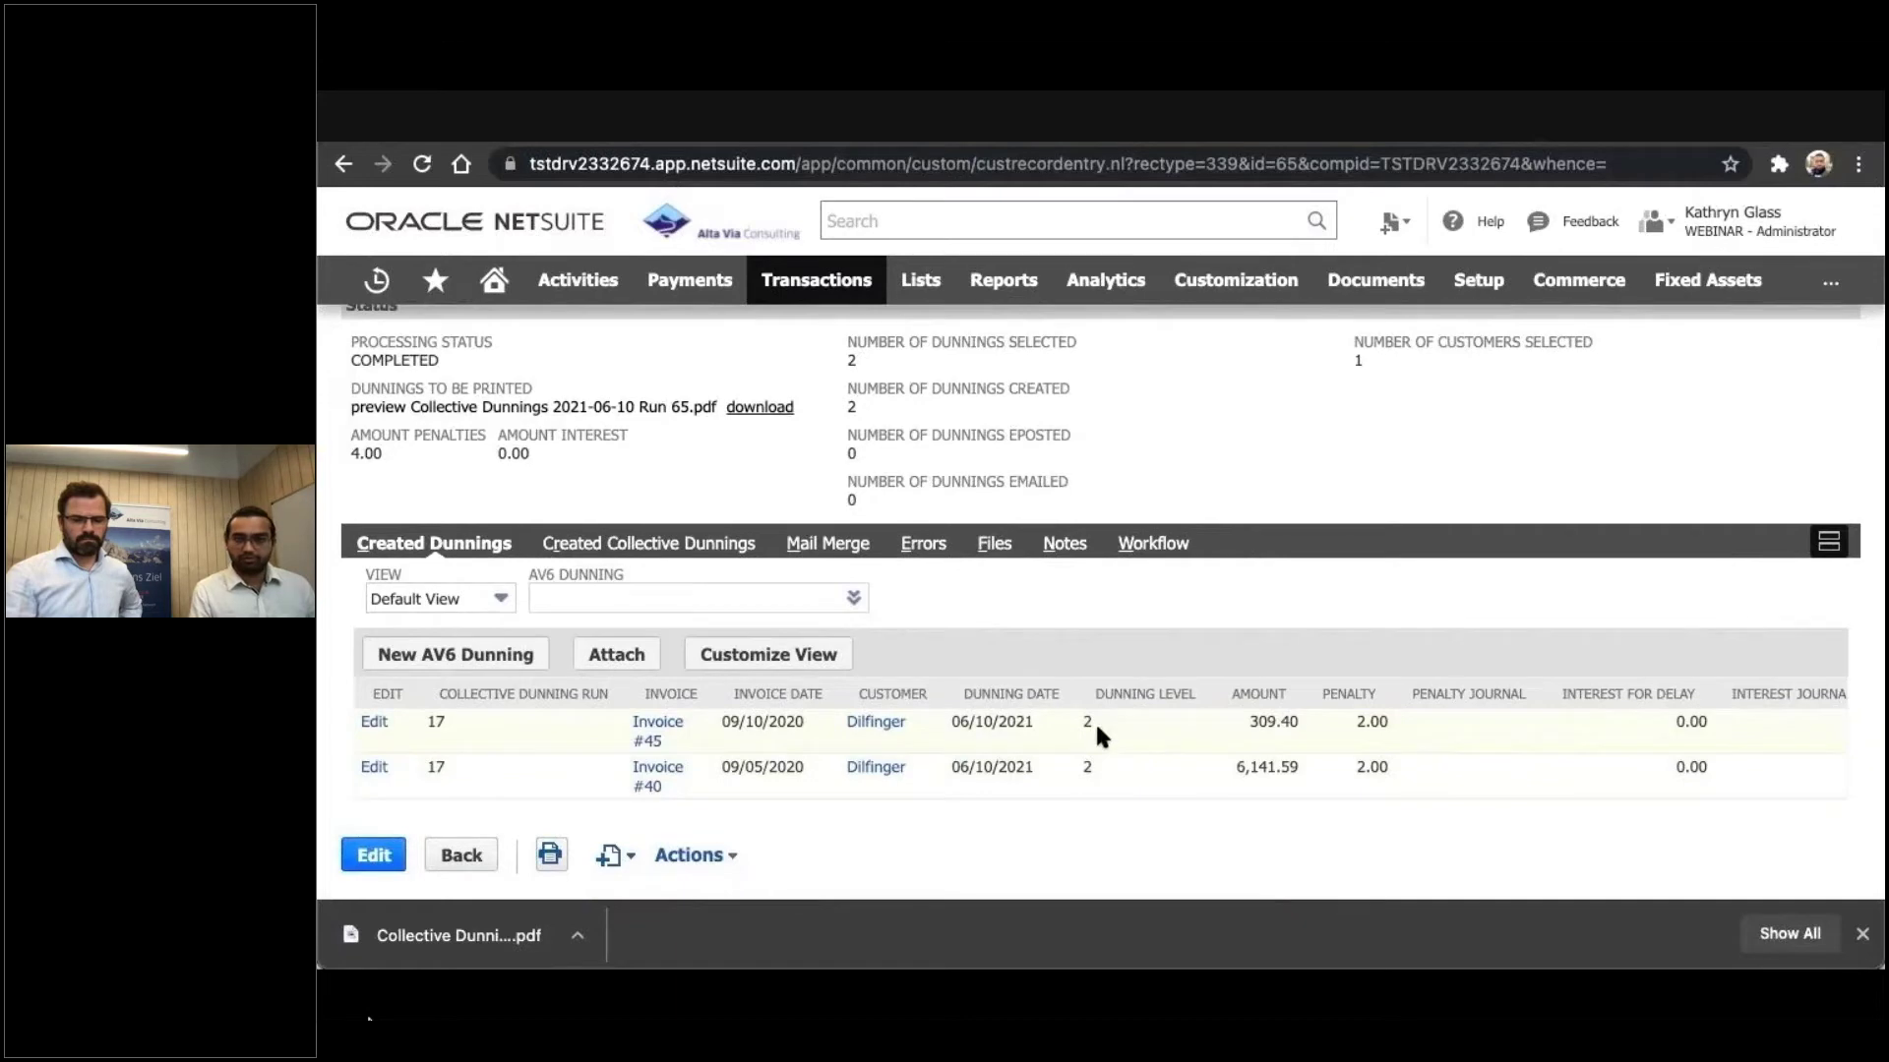
scroll(1094, 722, right, 1)
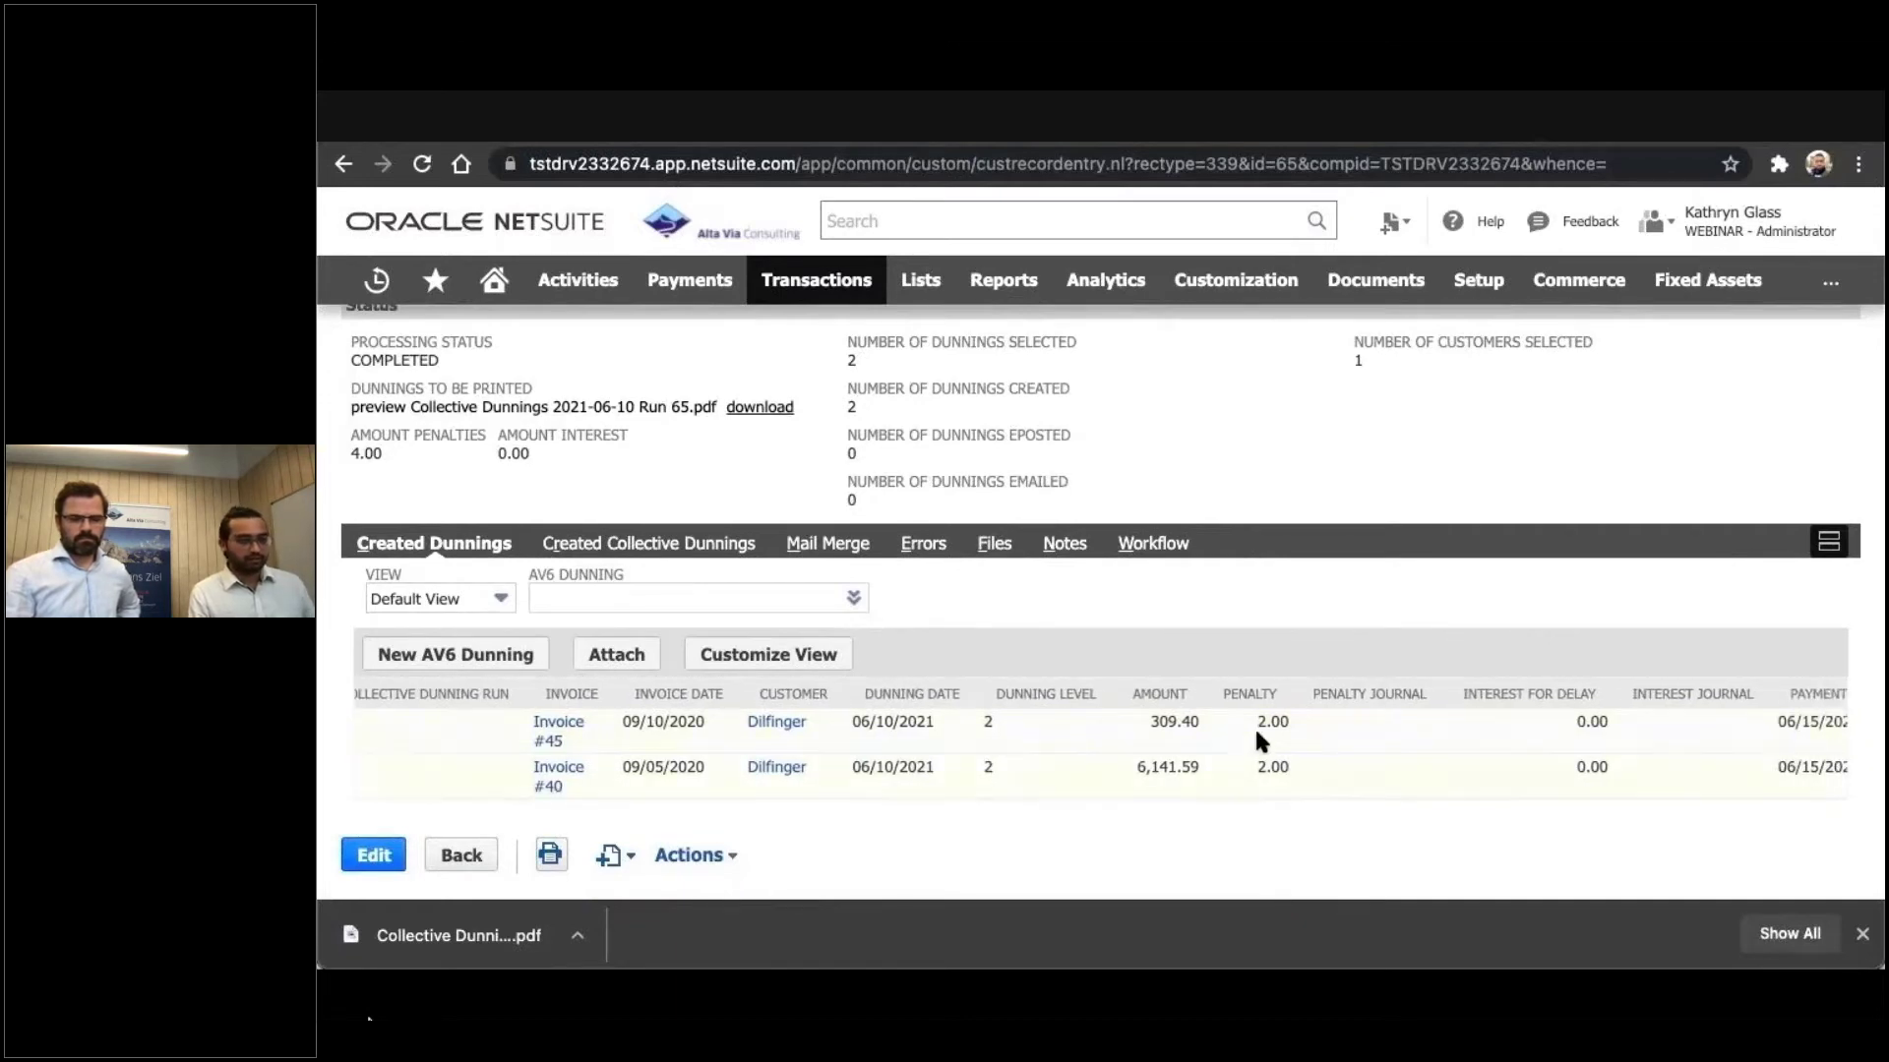
scroll(1257, 763, right, 1)
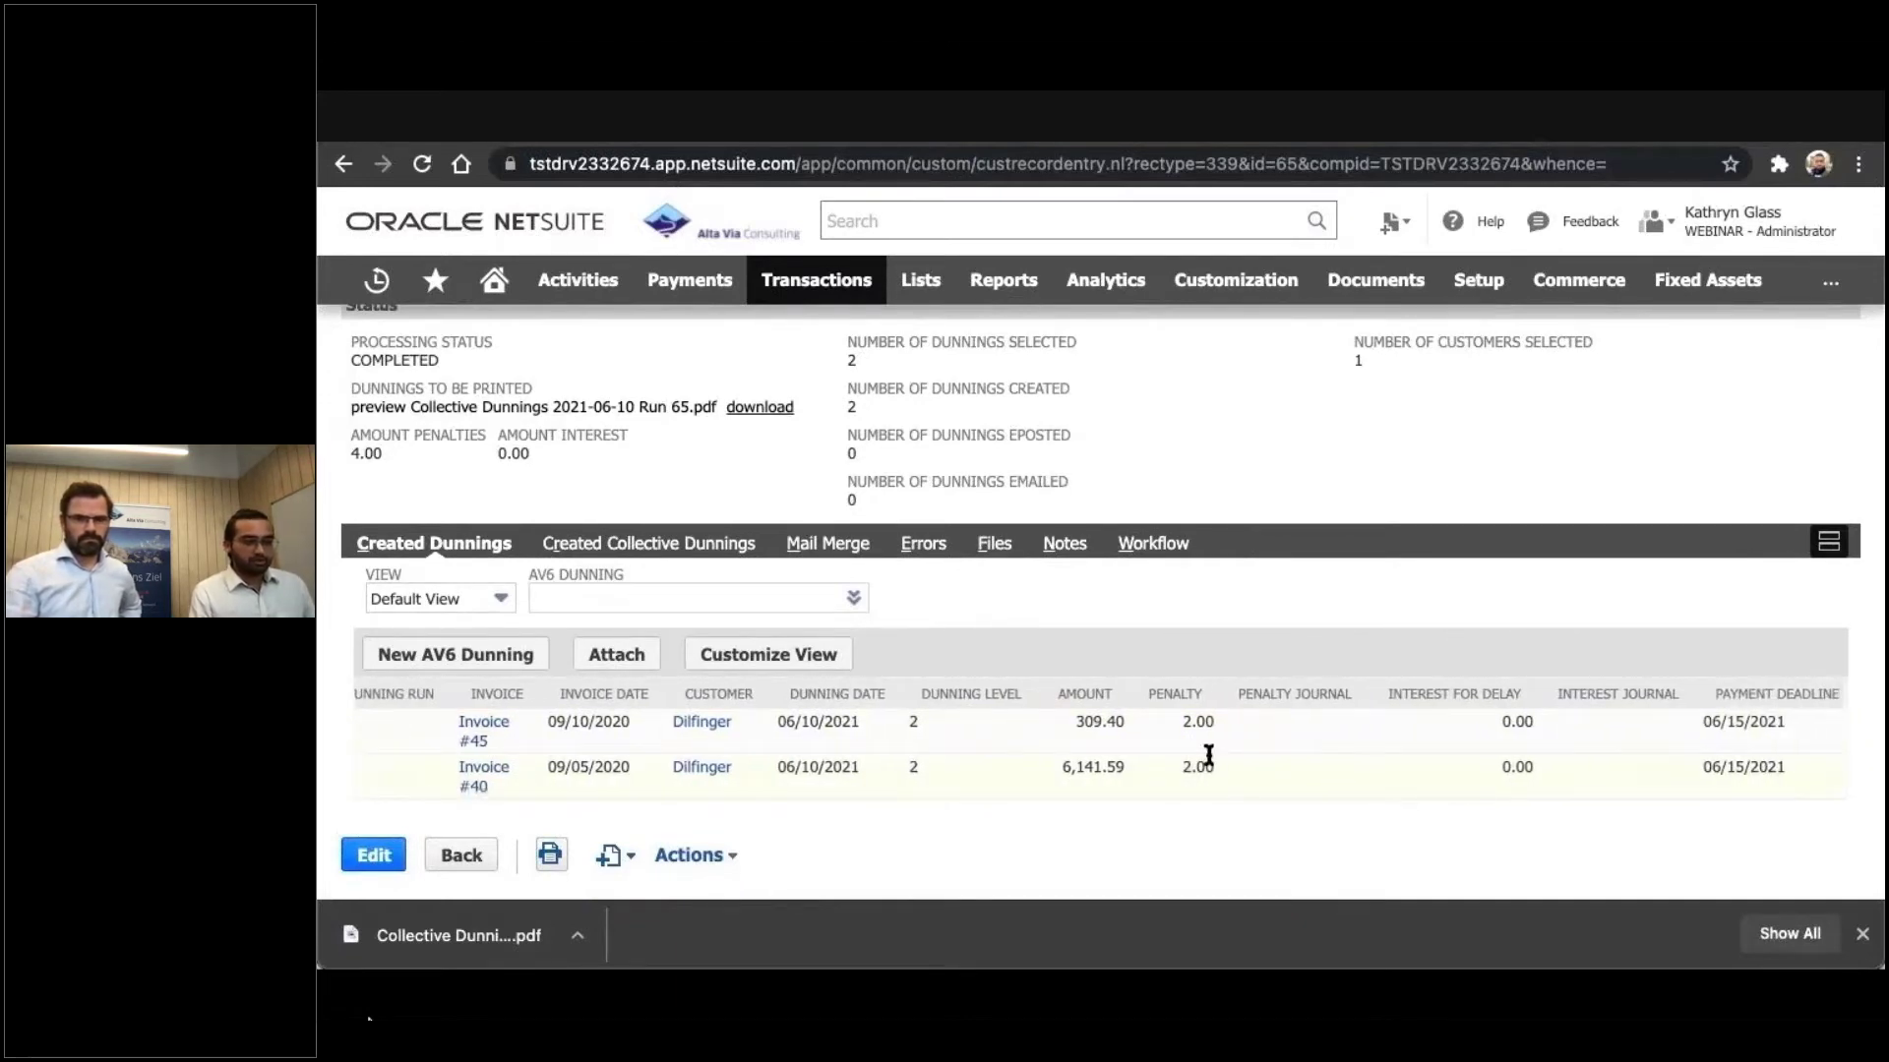
scroll(1213, 749, right, 3)
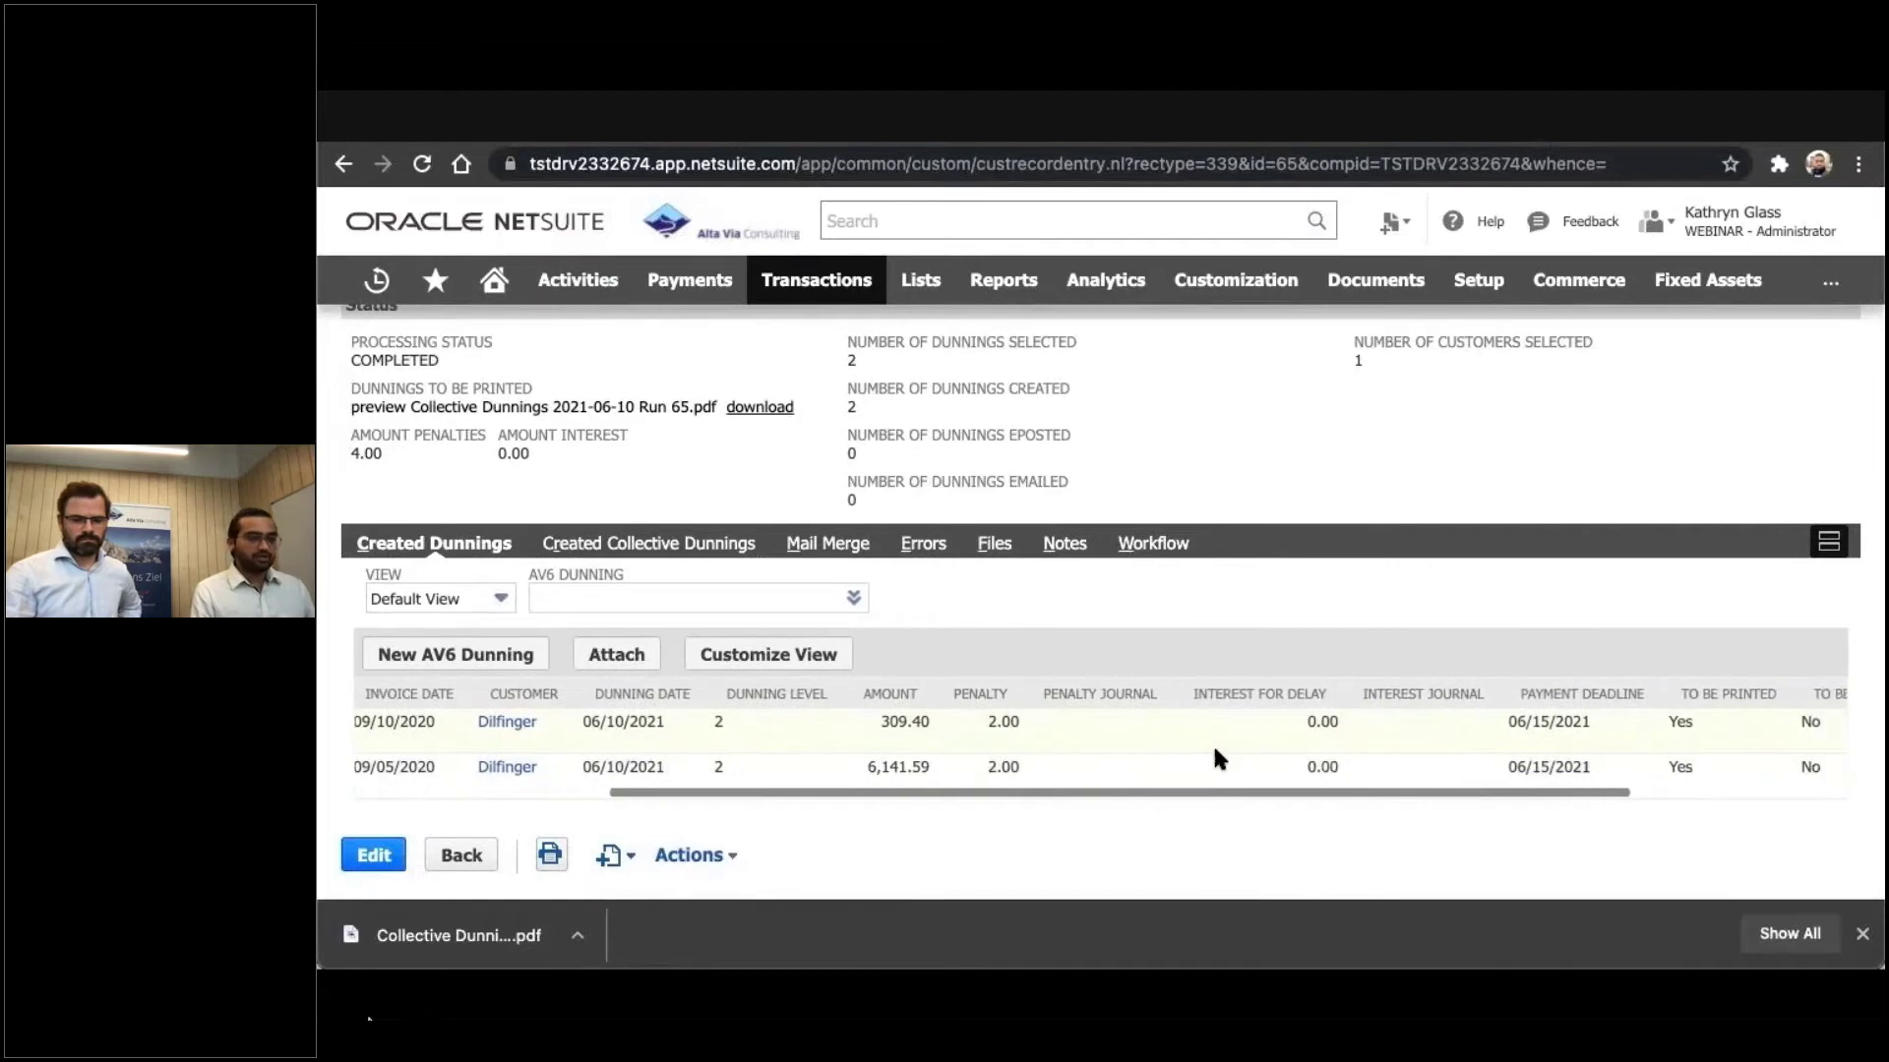
scroll(1216, 758, left, 3)
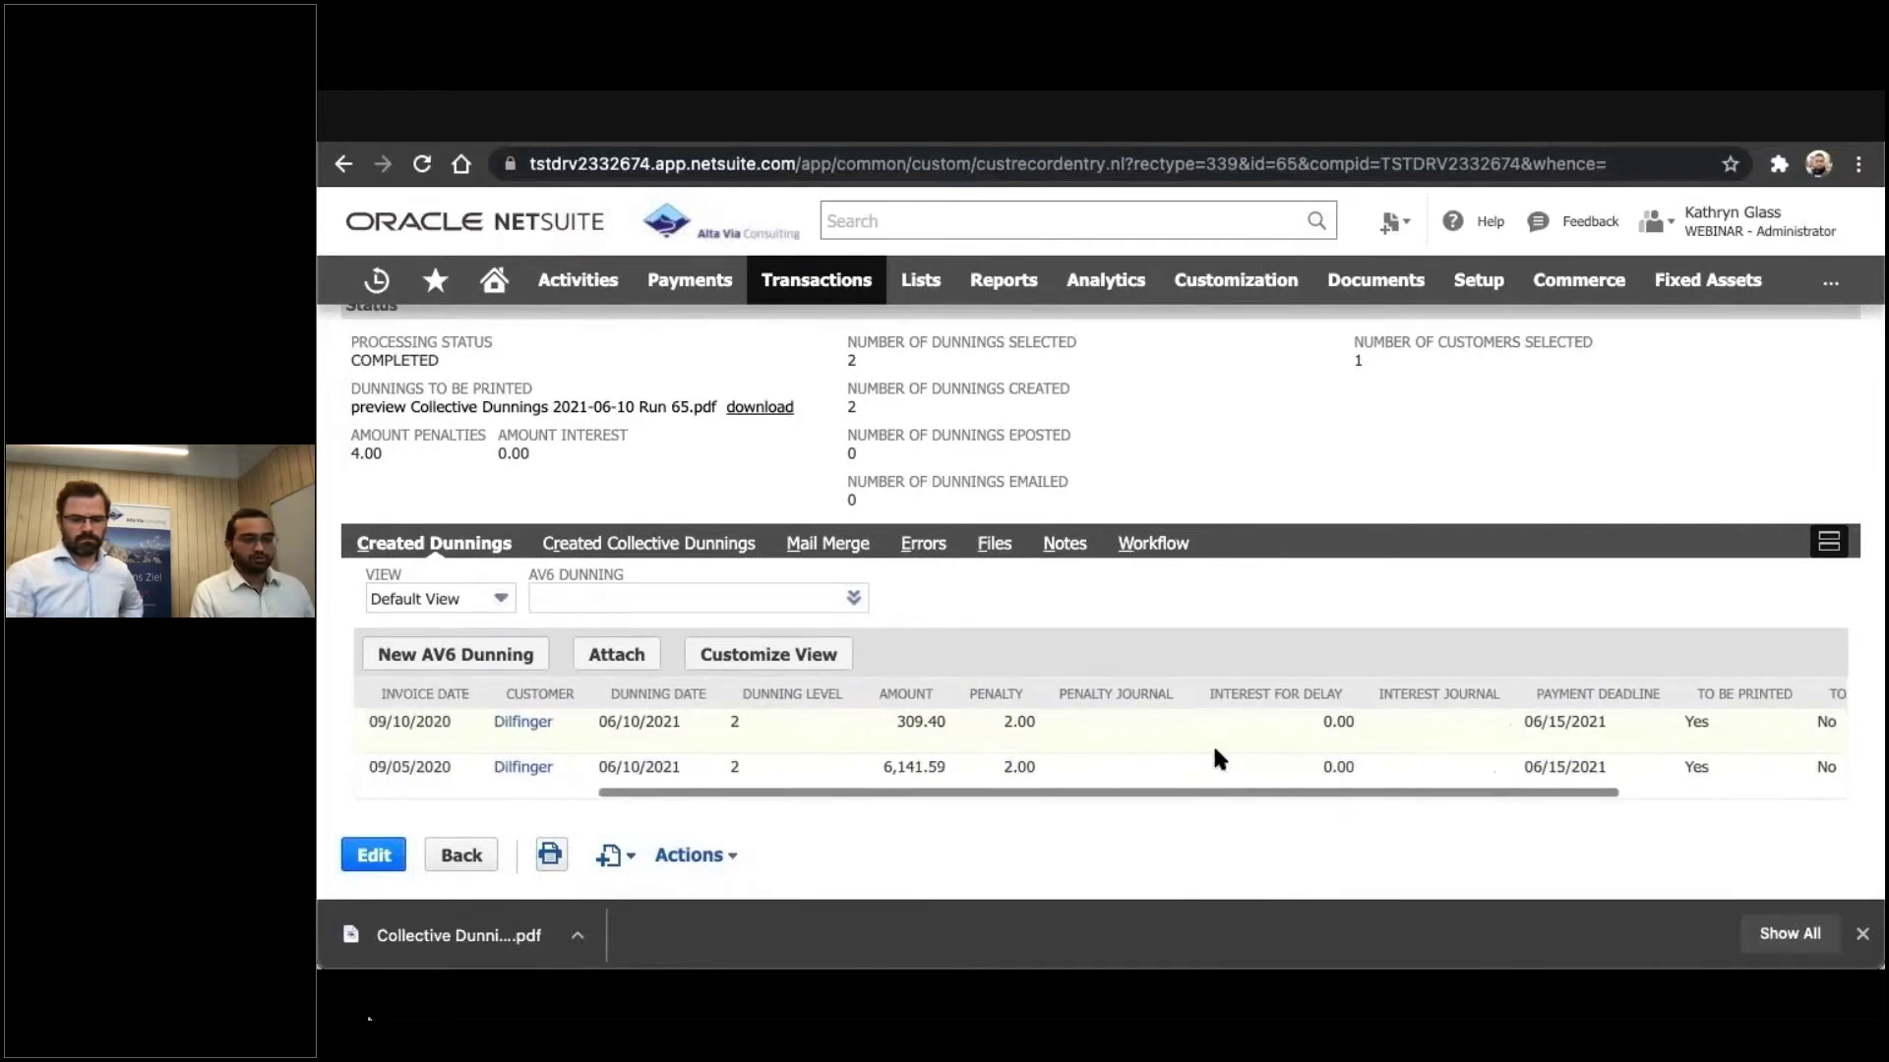
scroll(1216, 752, left, 2)
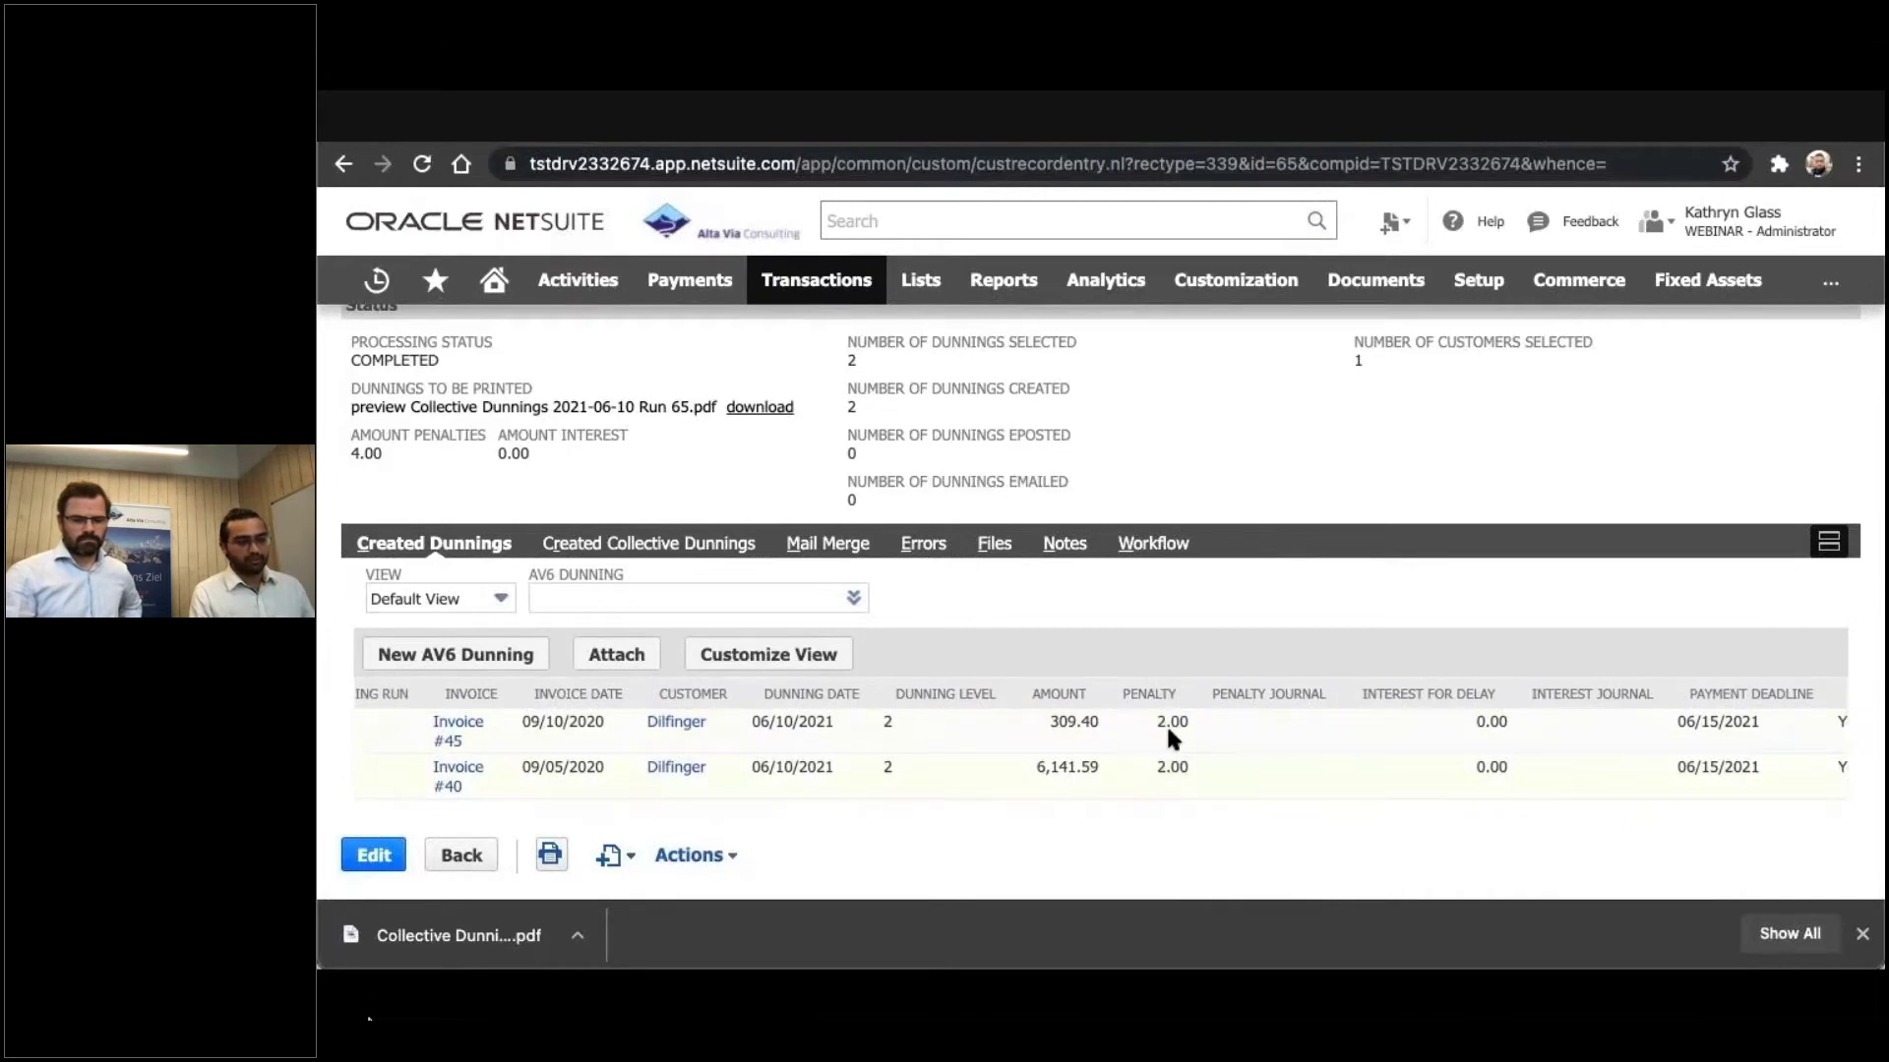
scroll(1151, 767, left, 3)
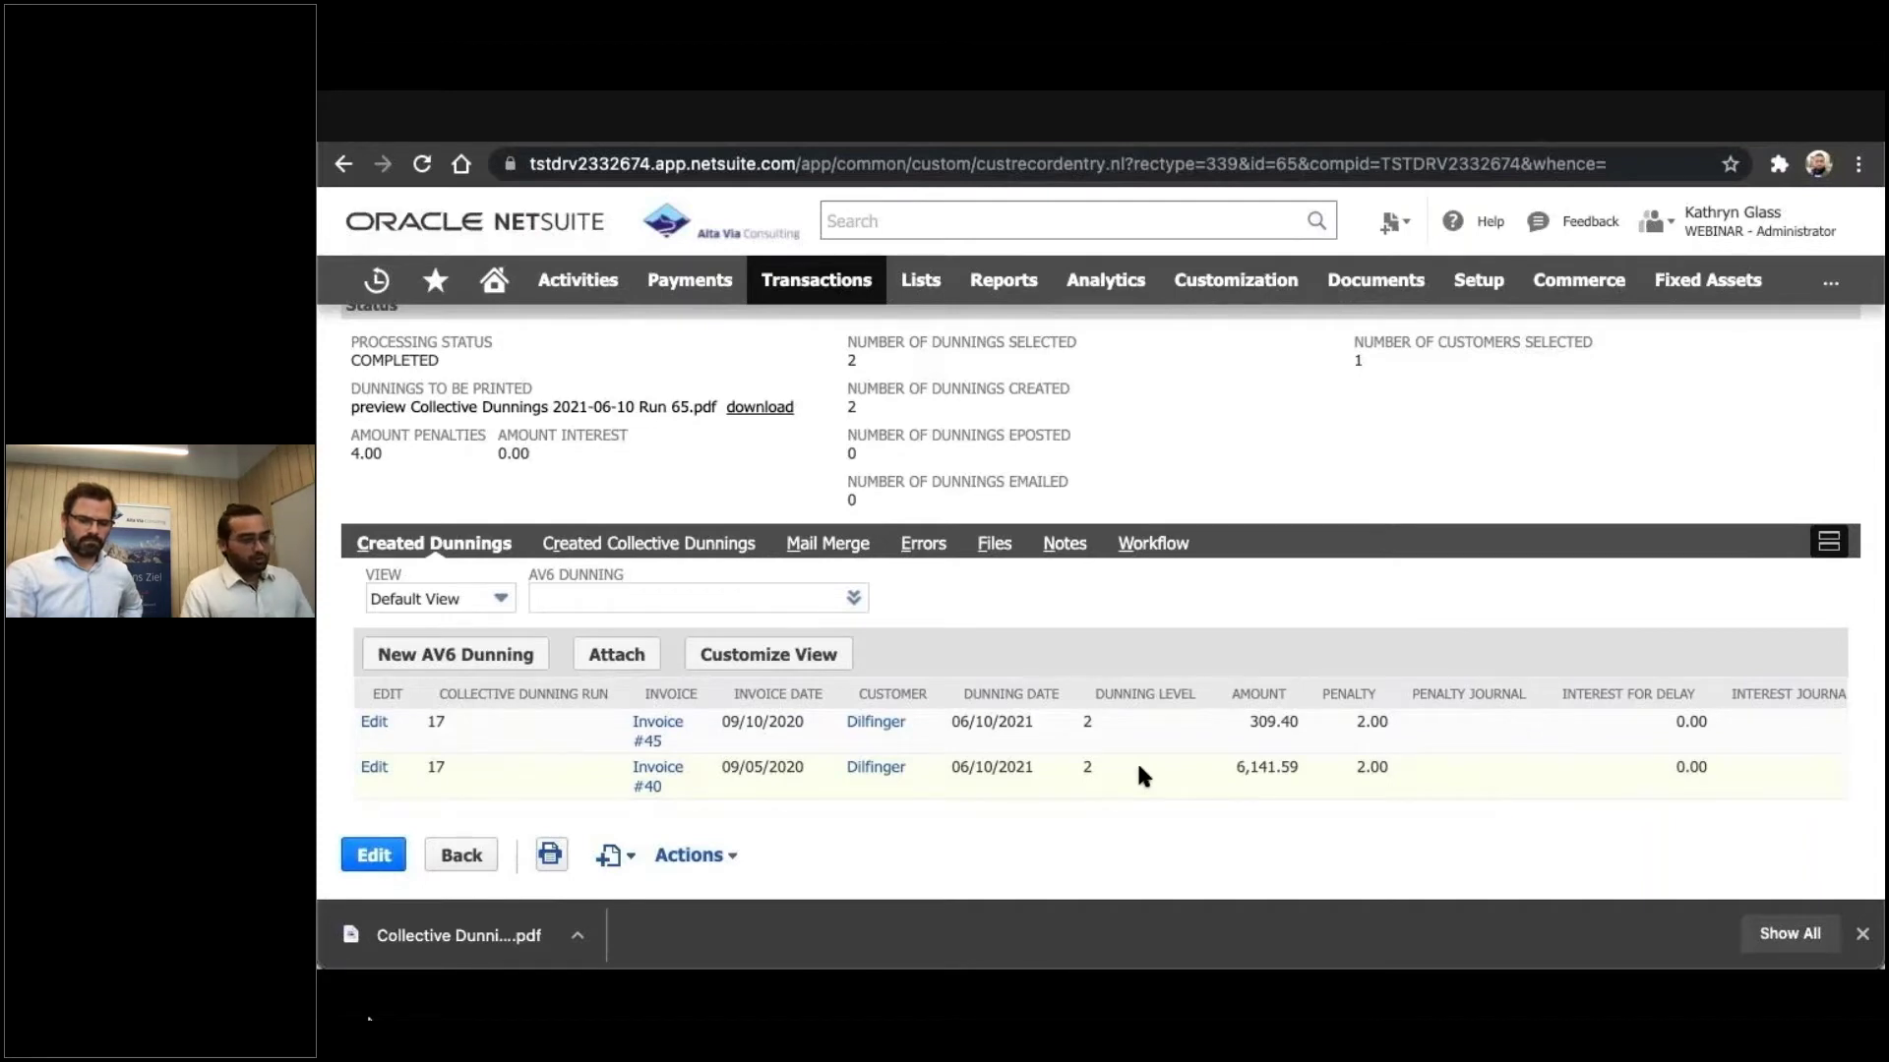
Open the downloaded collective dunning PDF, examine the letter's header, texts and invoice table, and return to the dunning run
click(459, 934)
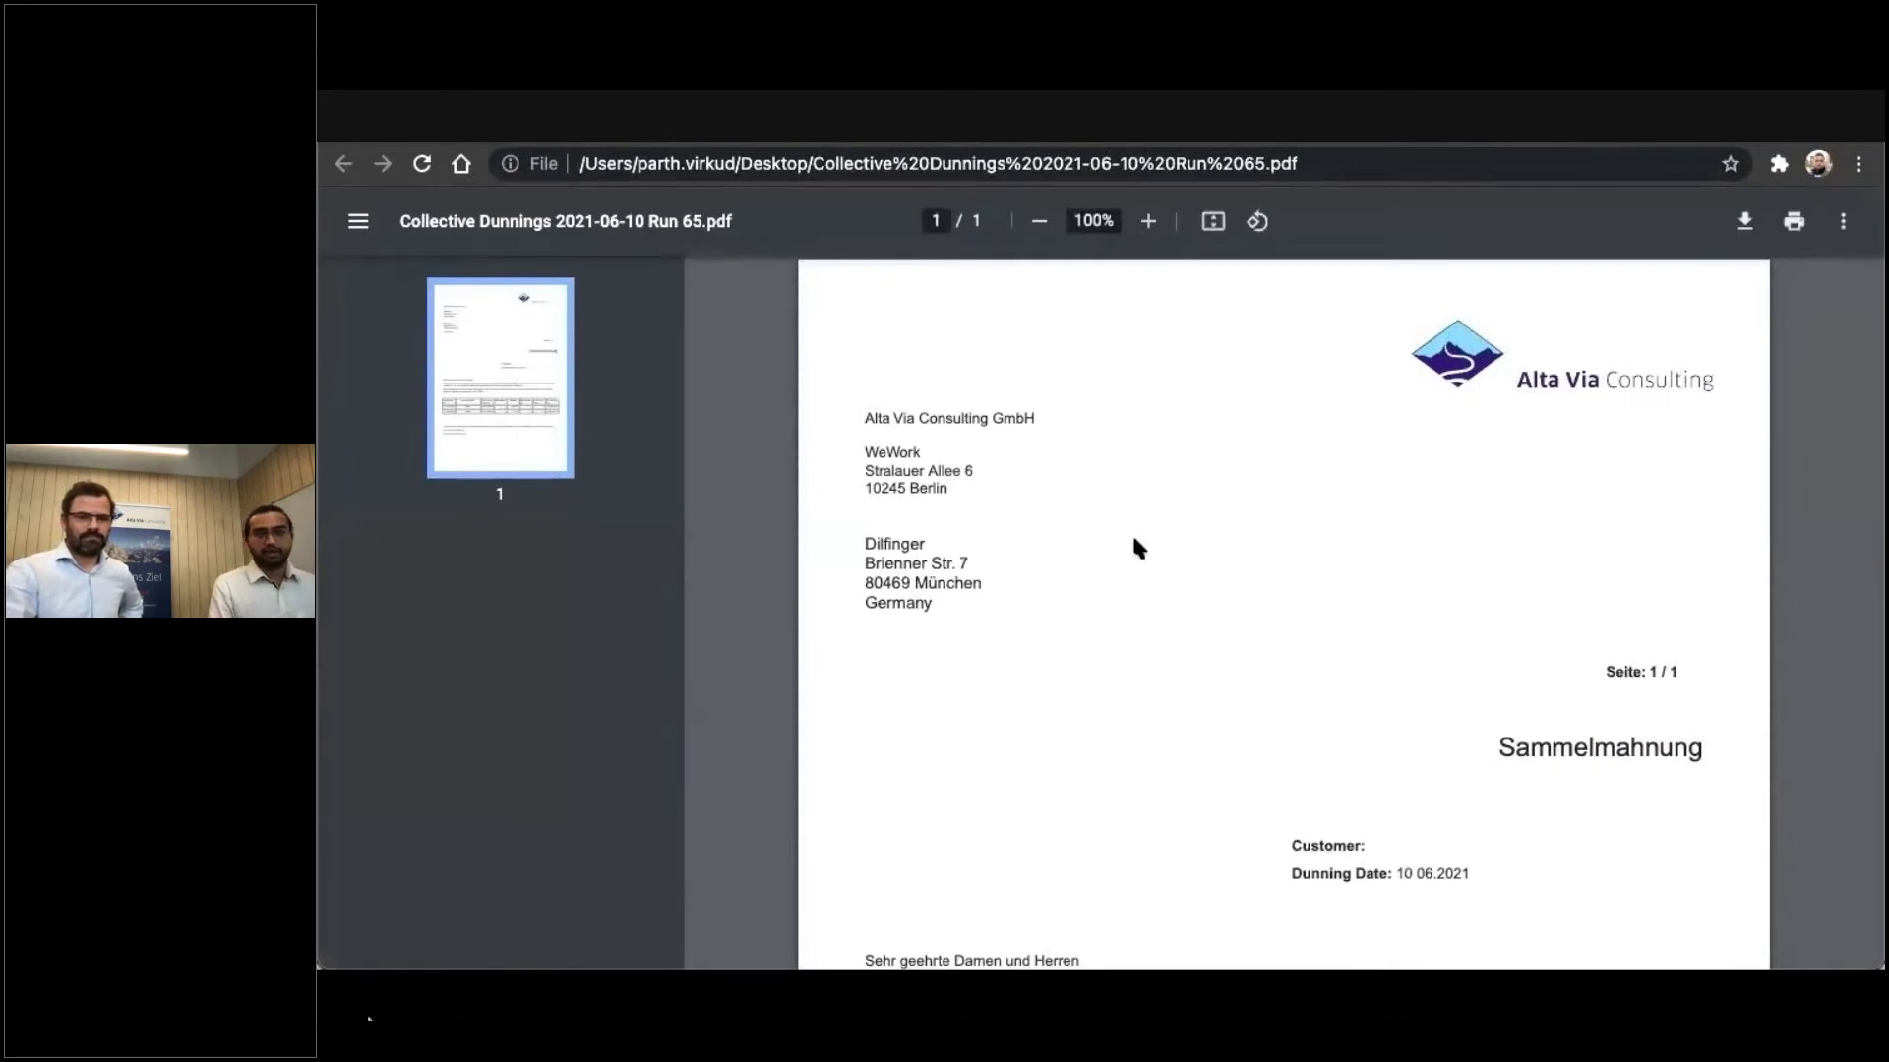
scroll(1134, 539, down, 3)
scroll(1136, 547, down, 3)
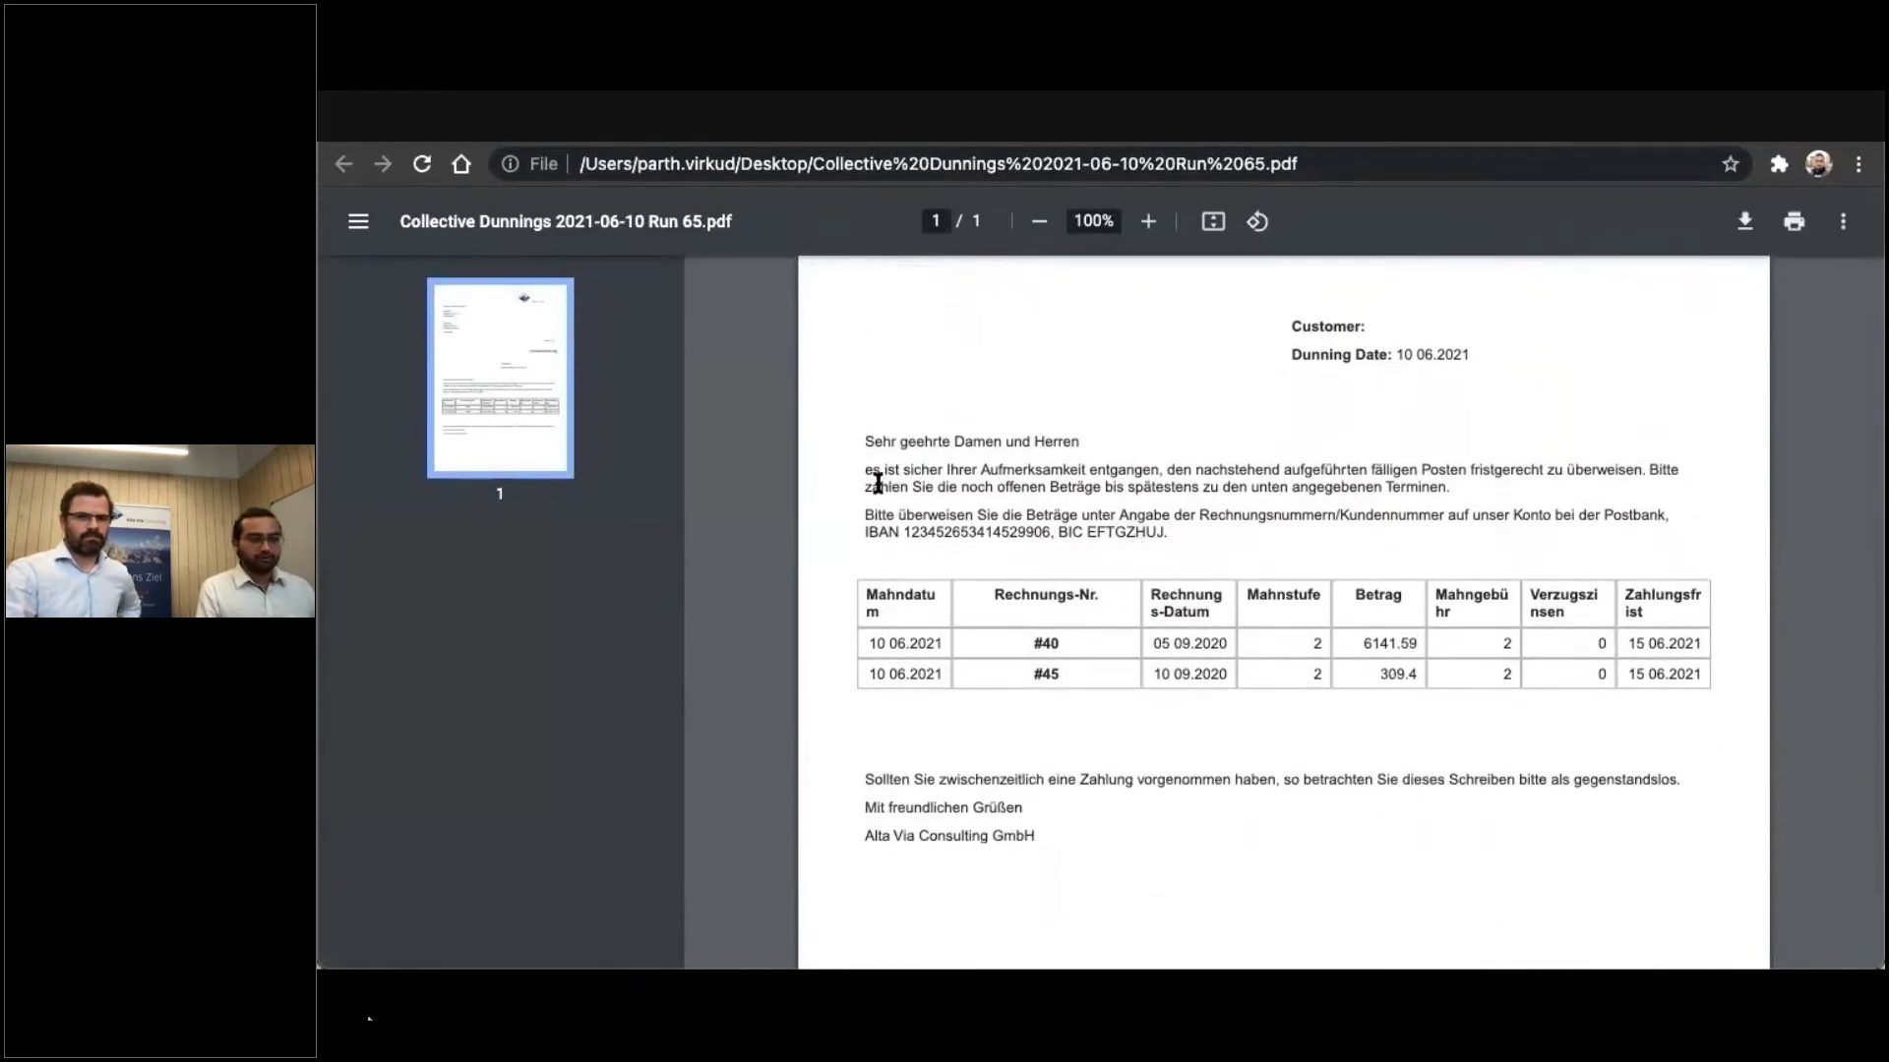
scroll(877, 482, down, 1)
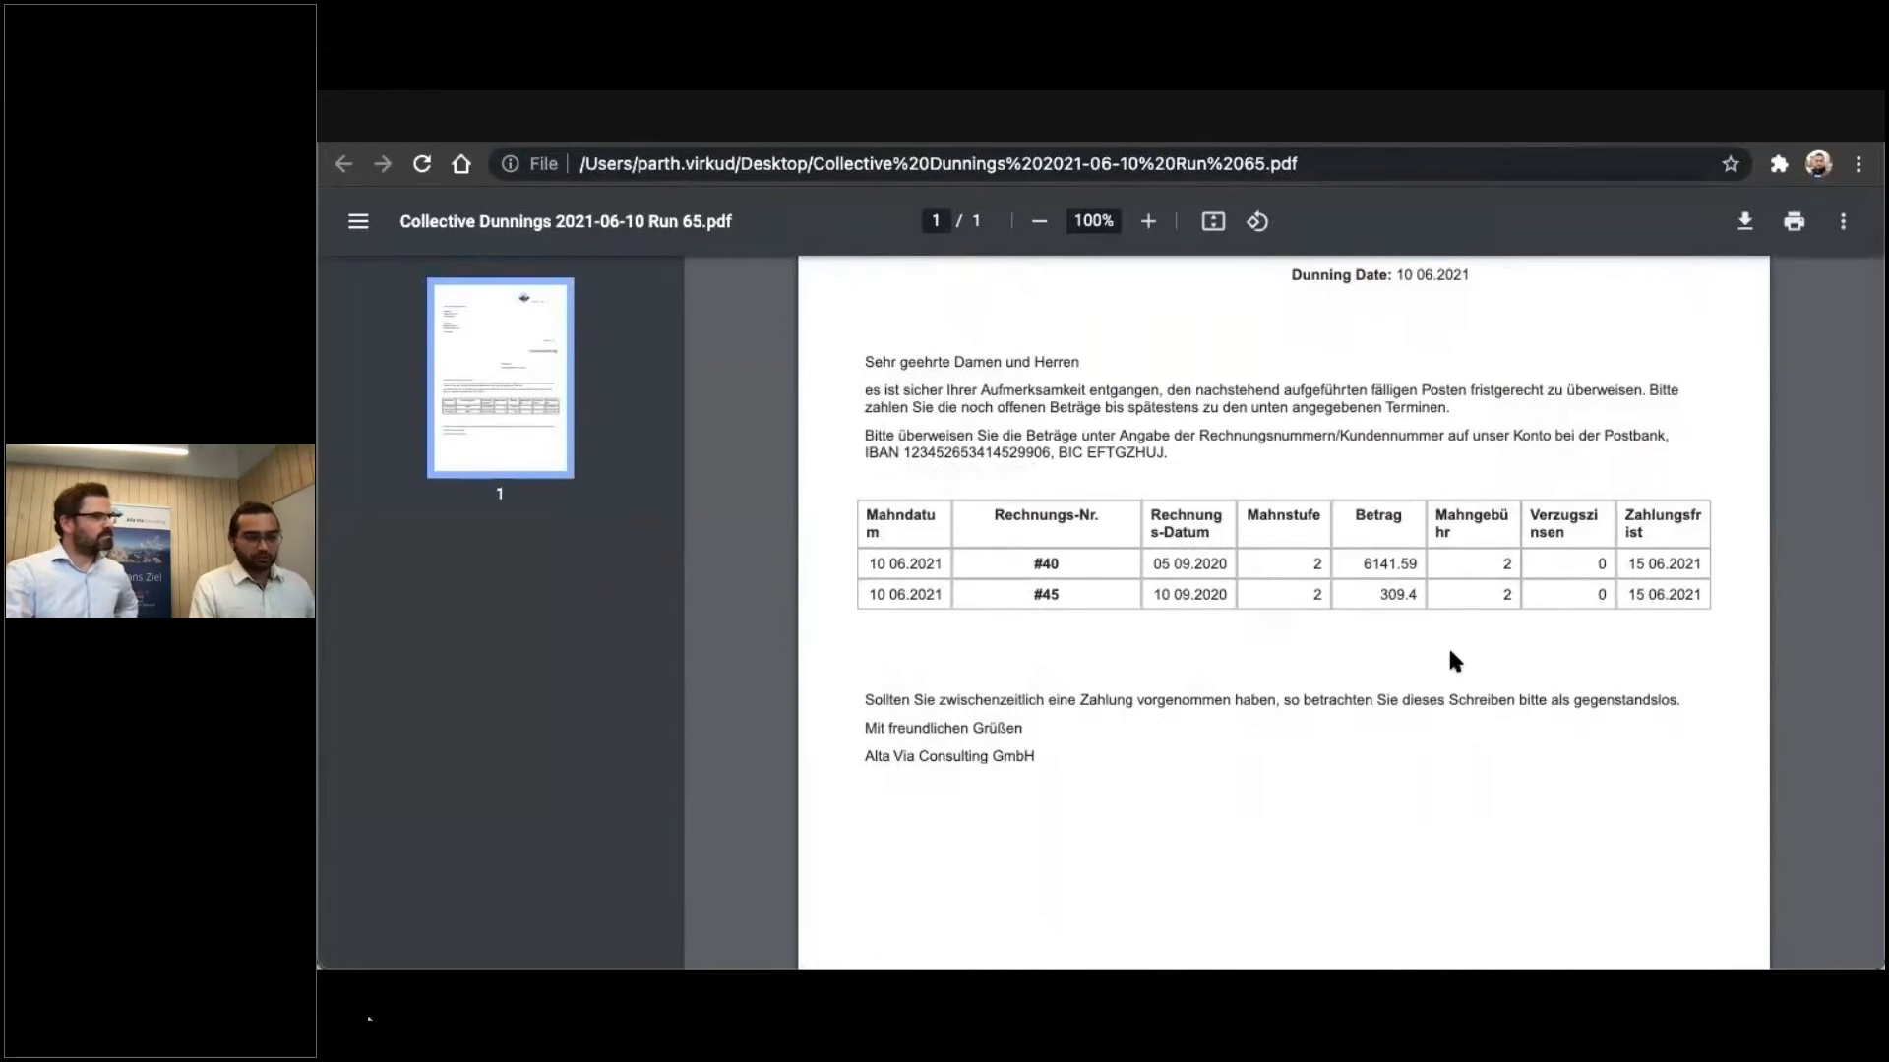
scroll(1450, 651, down, 1)
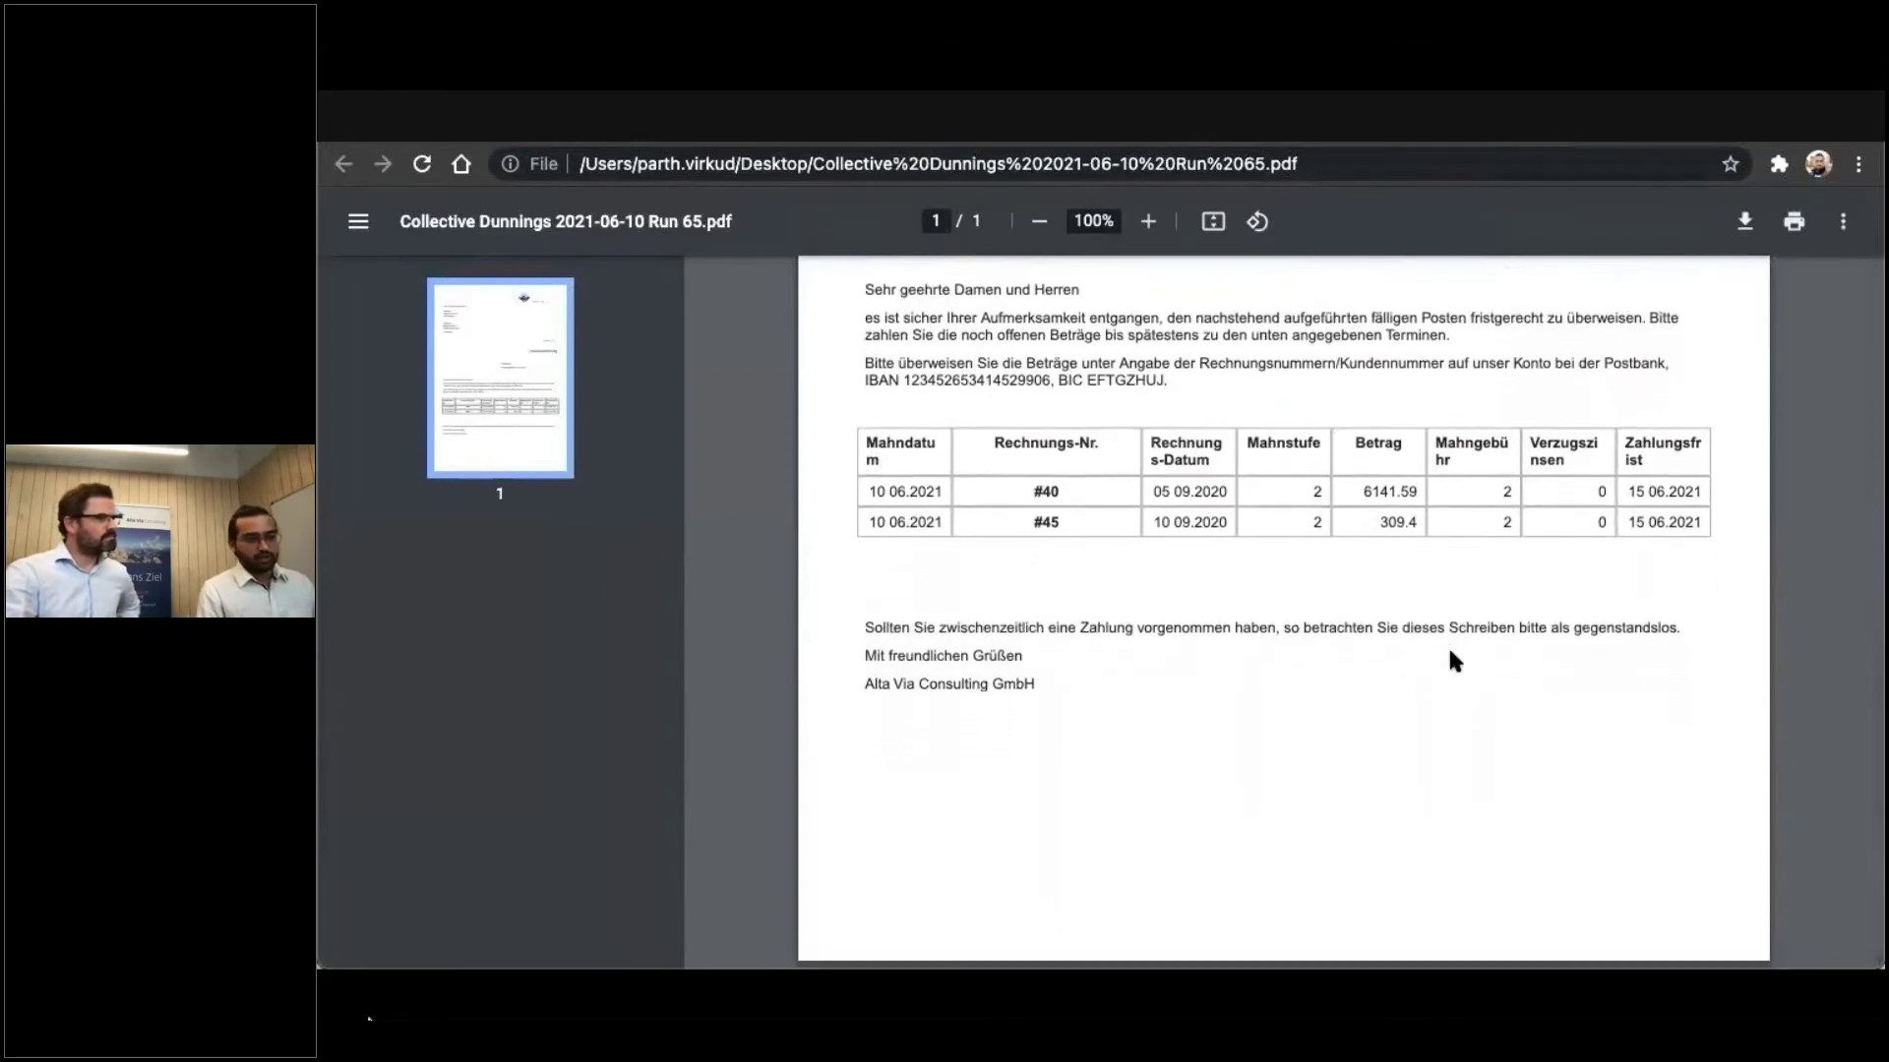
scroll(1450, 651, up, 2)
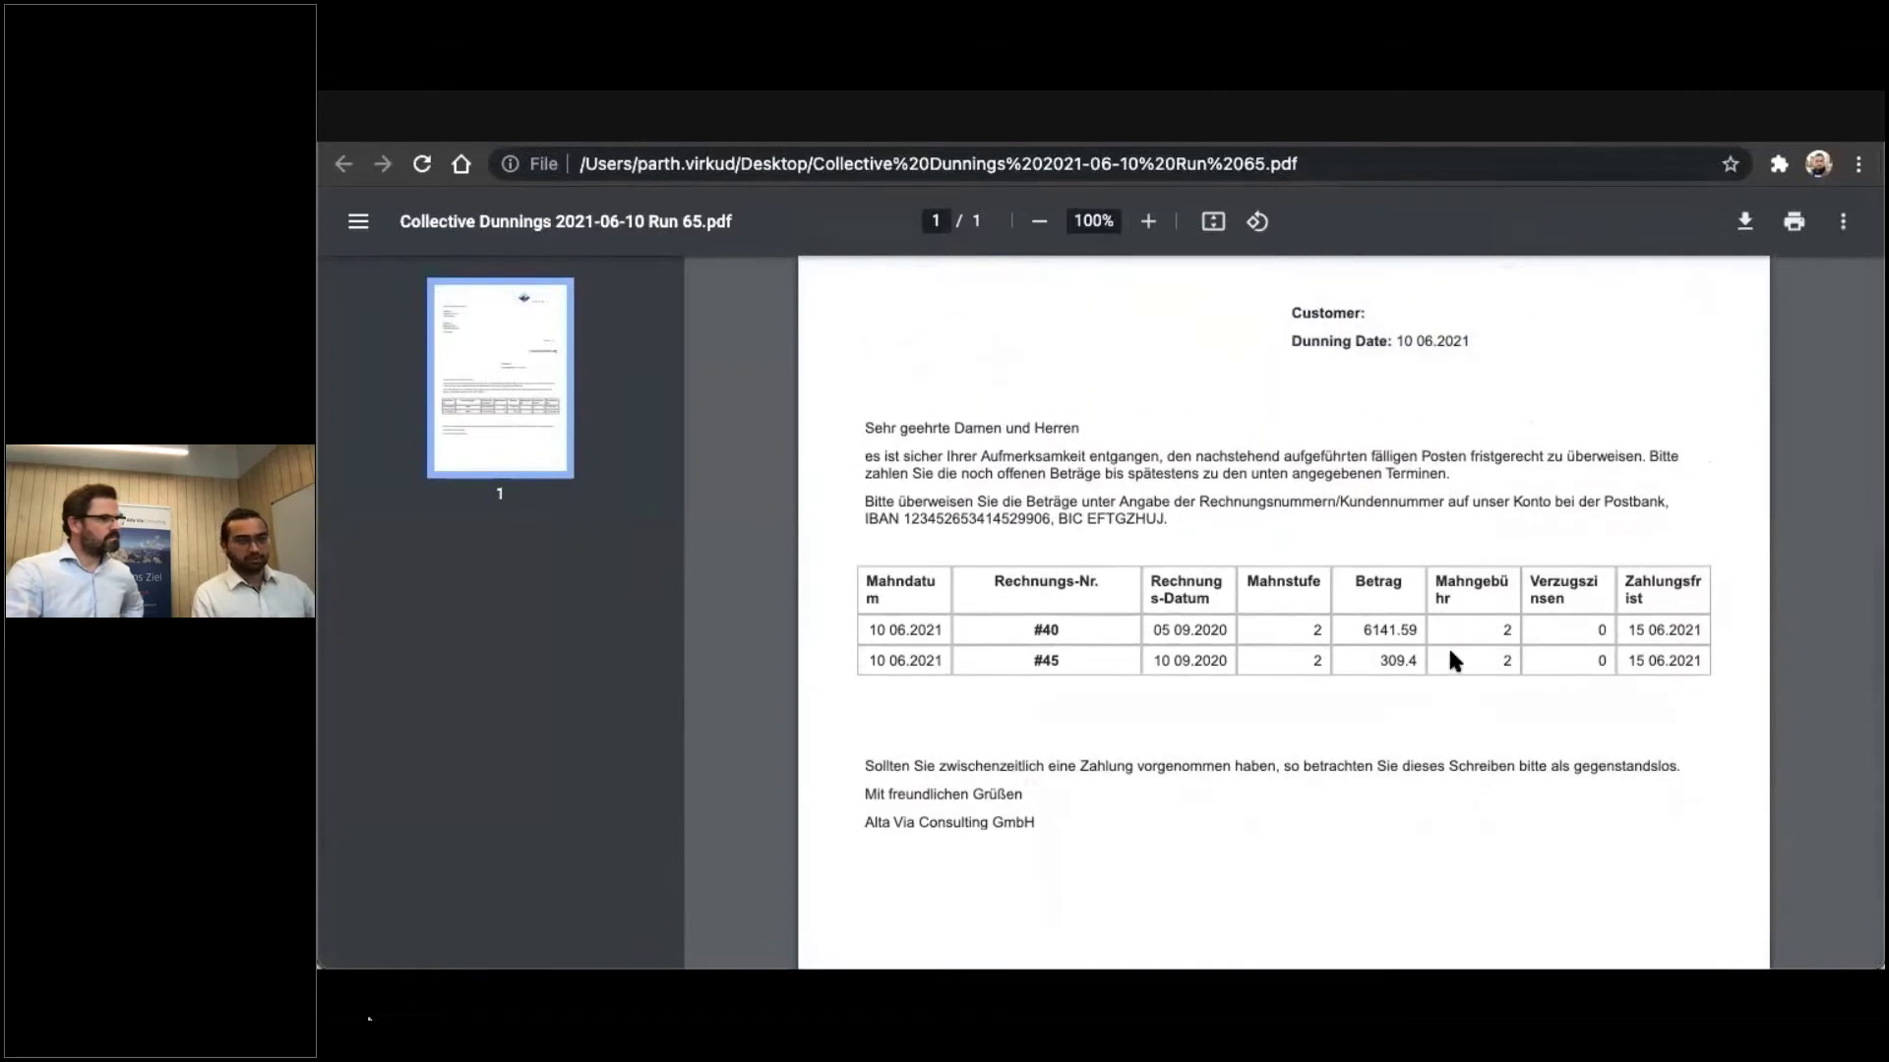
scroll(1449, 651, down, 1)
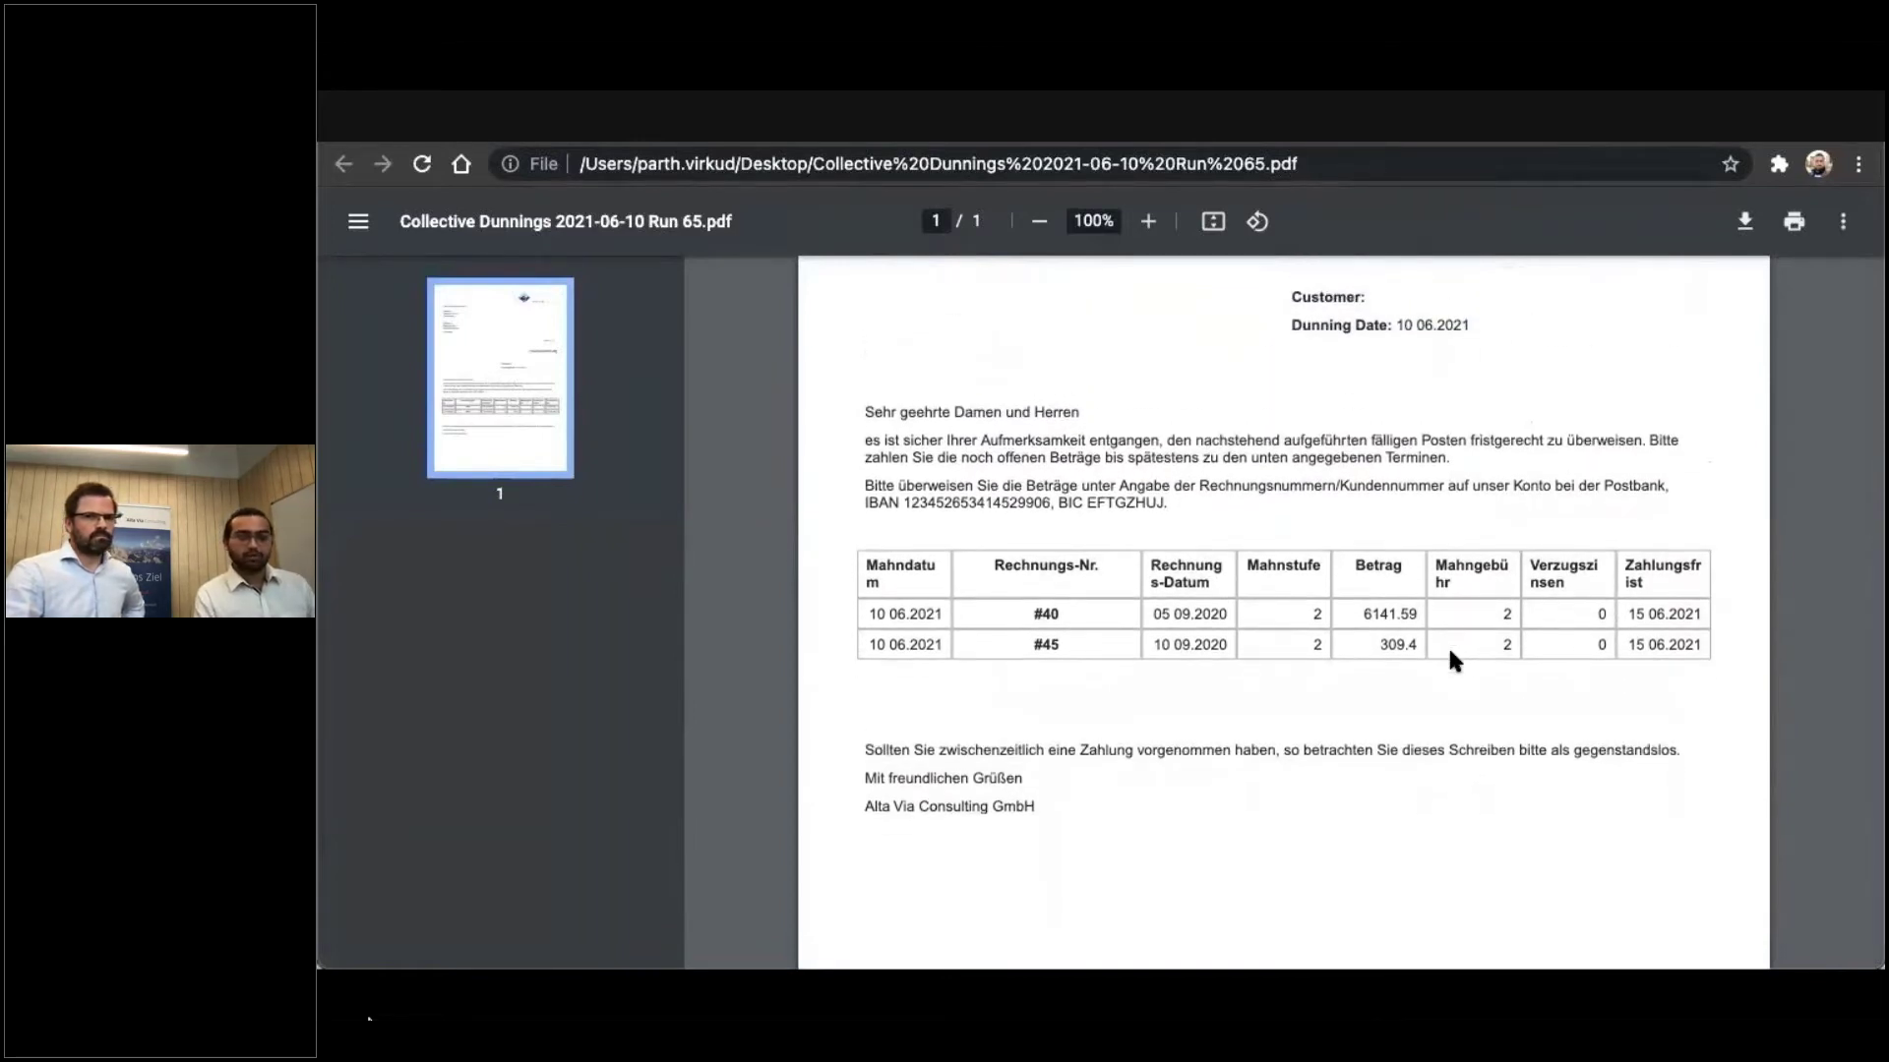
scroll(1450, 653, down, 2)
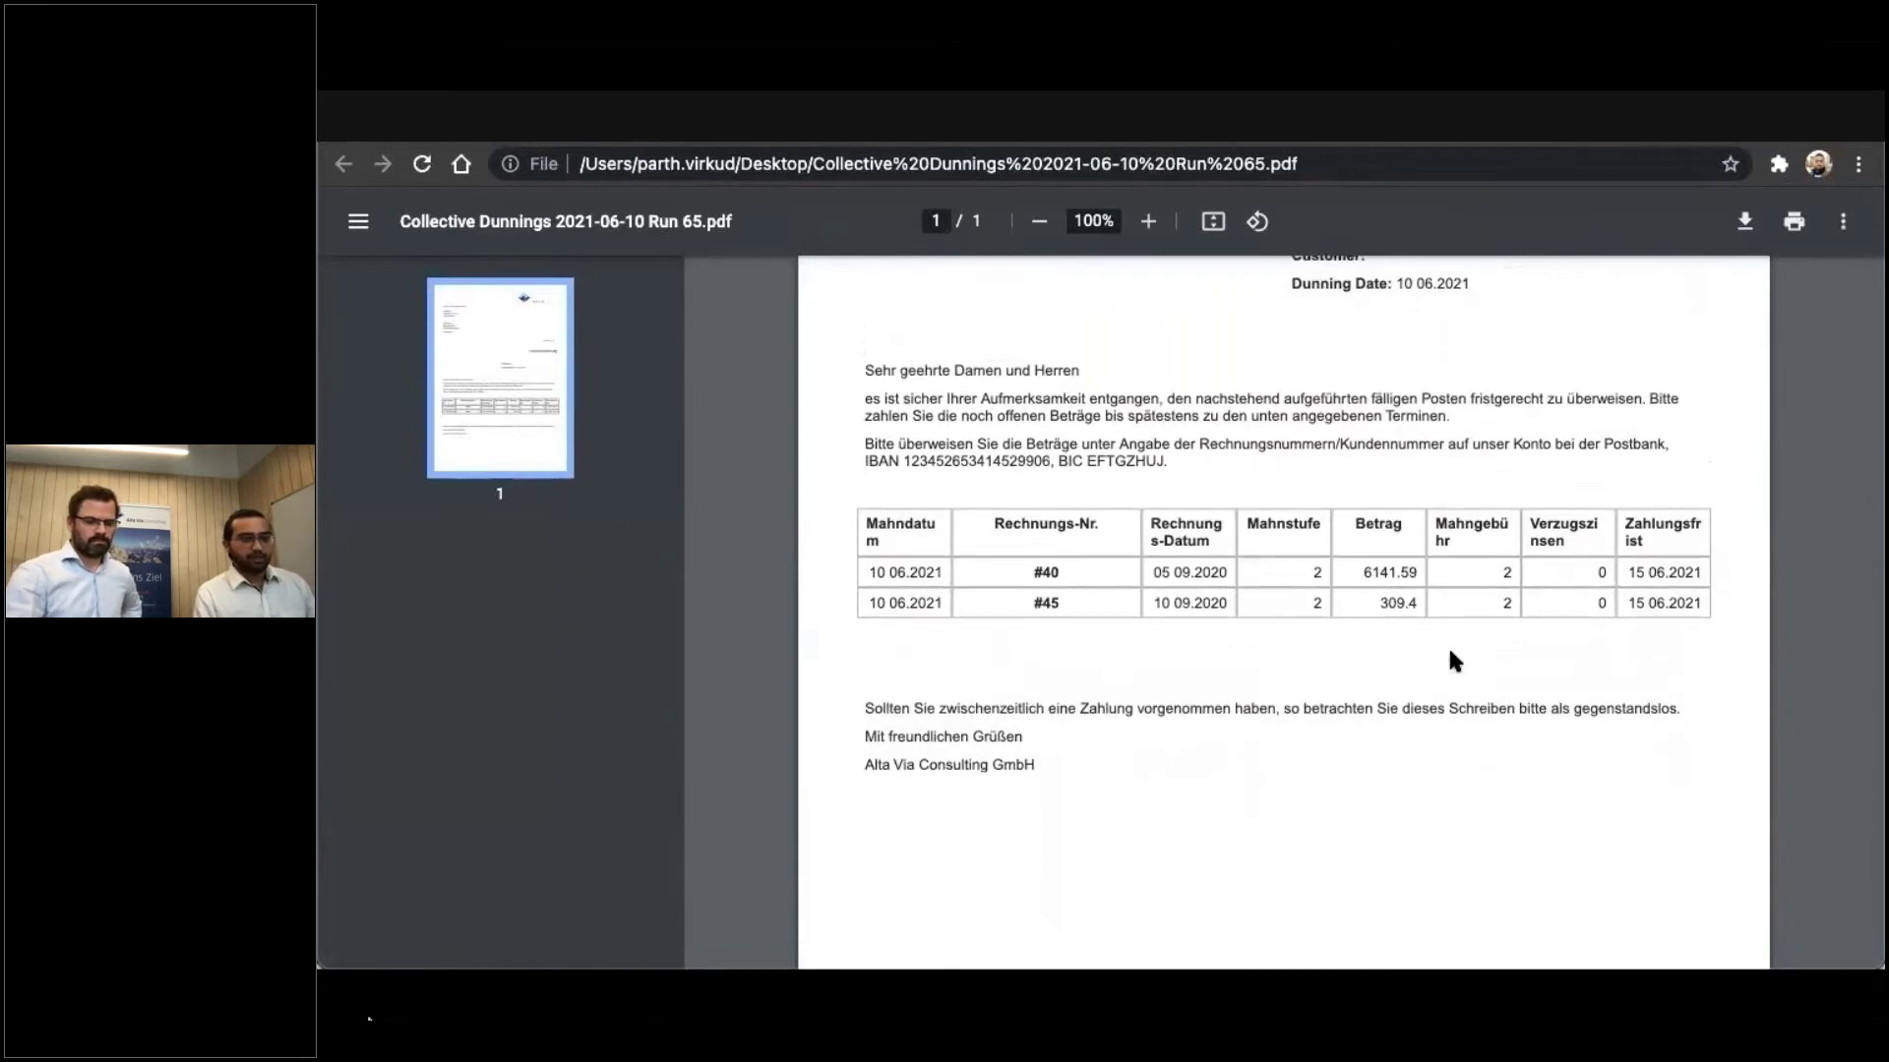
scroll(1449, 651, up, 3)
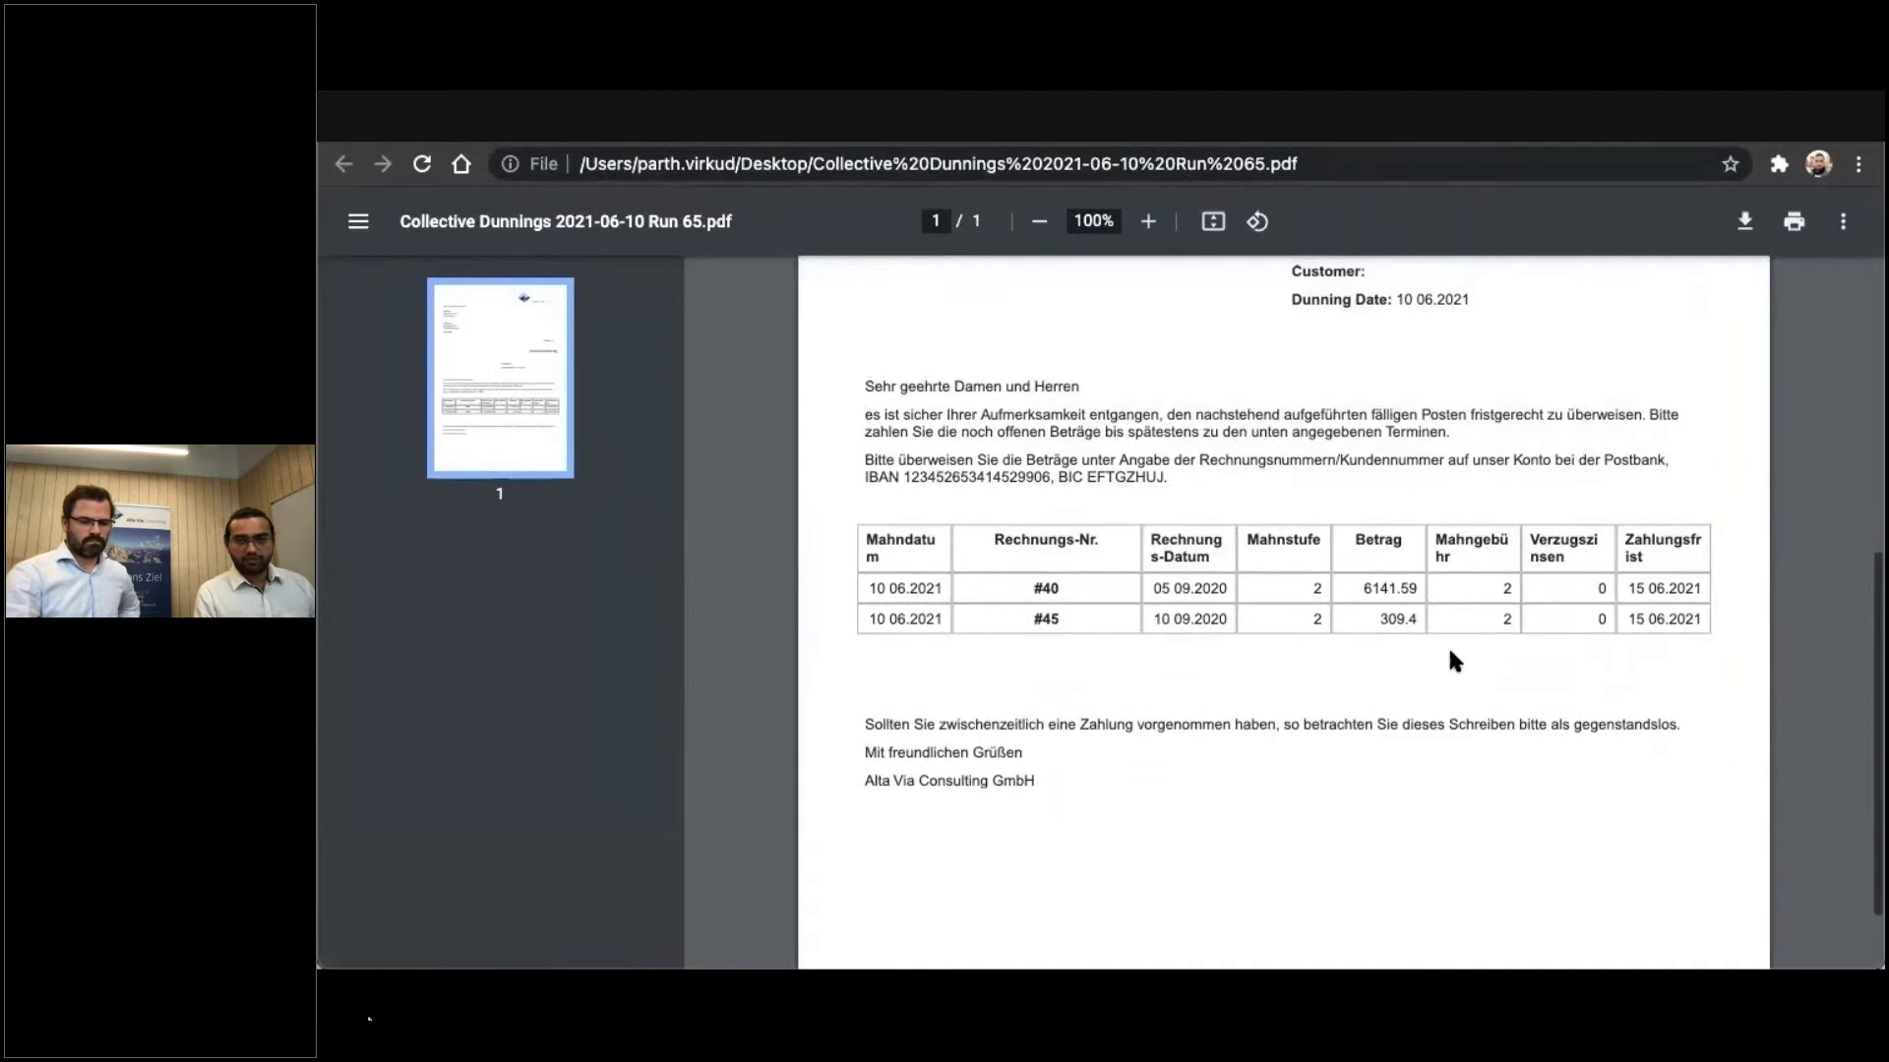
scroll(1450, 653, up, 10)
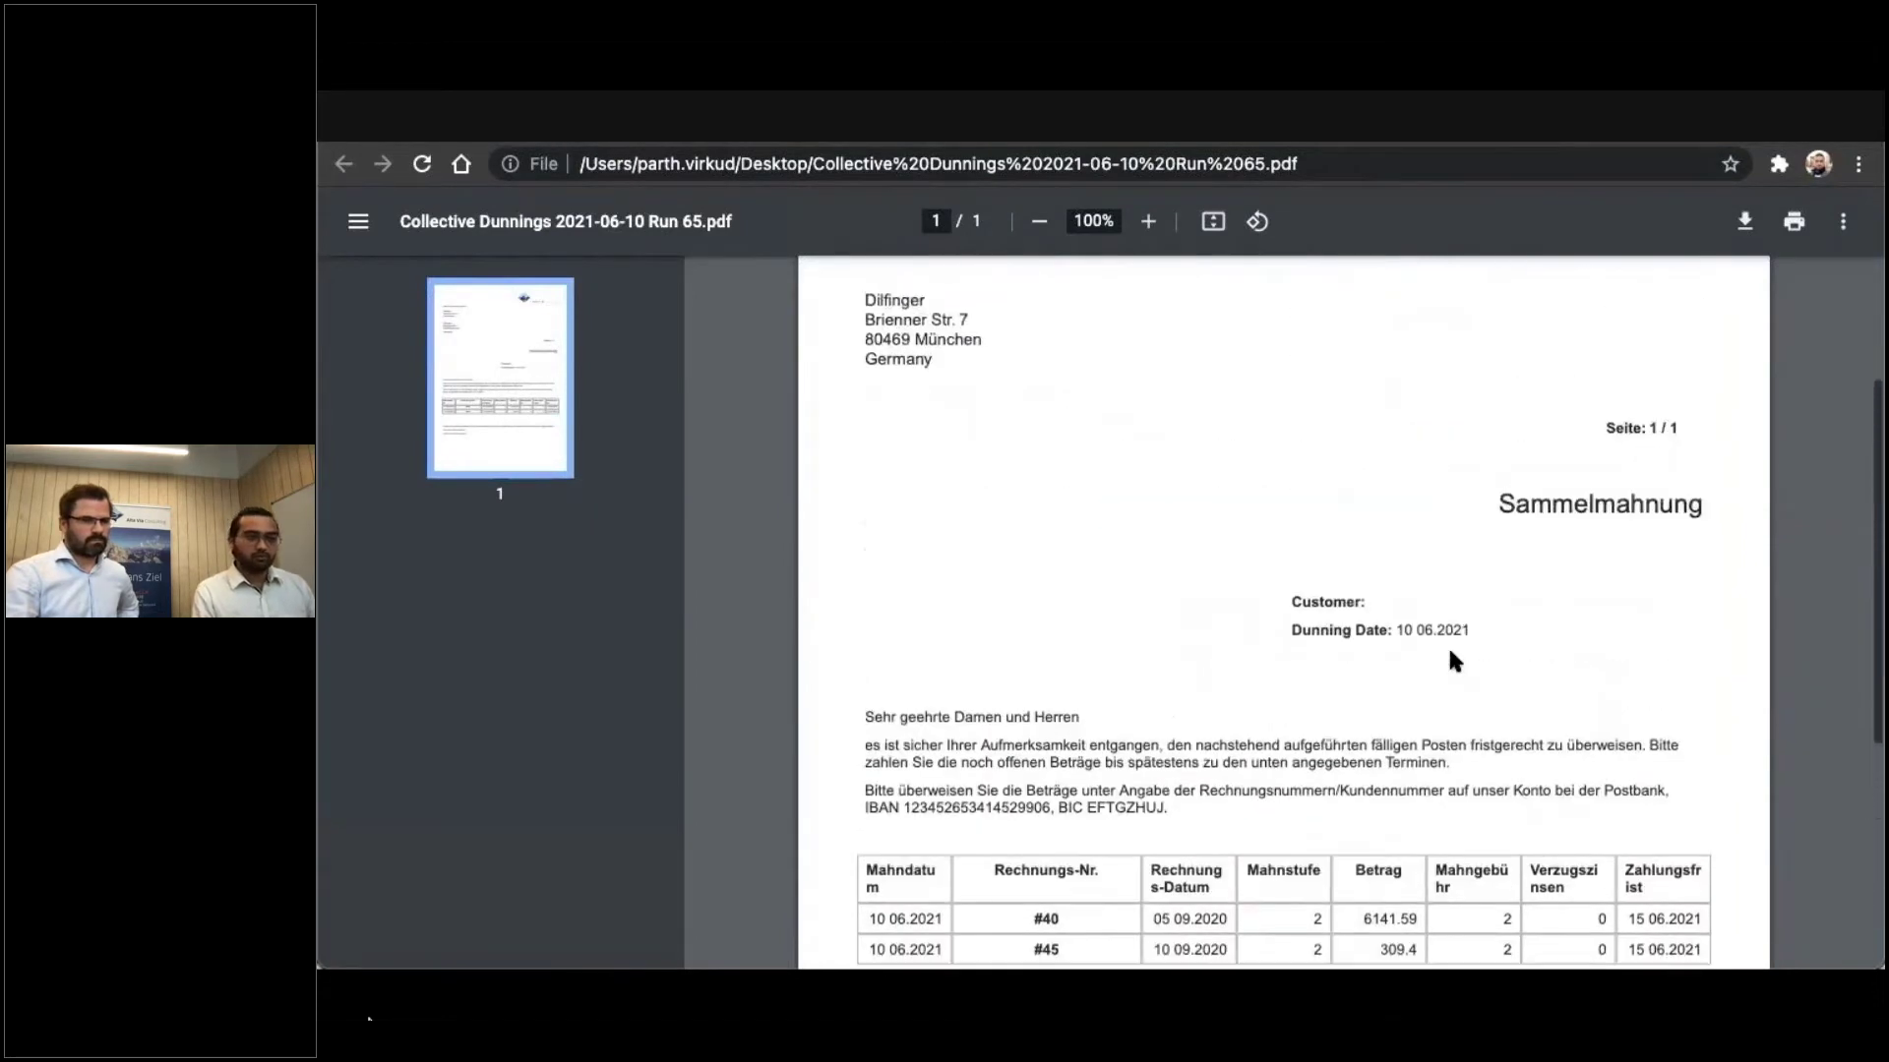
scroll(1450, 651, up, 3)
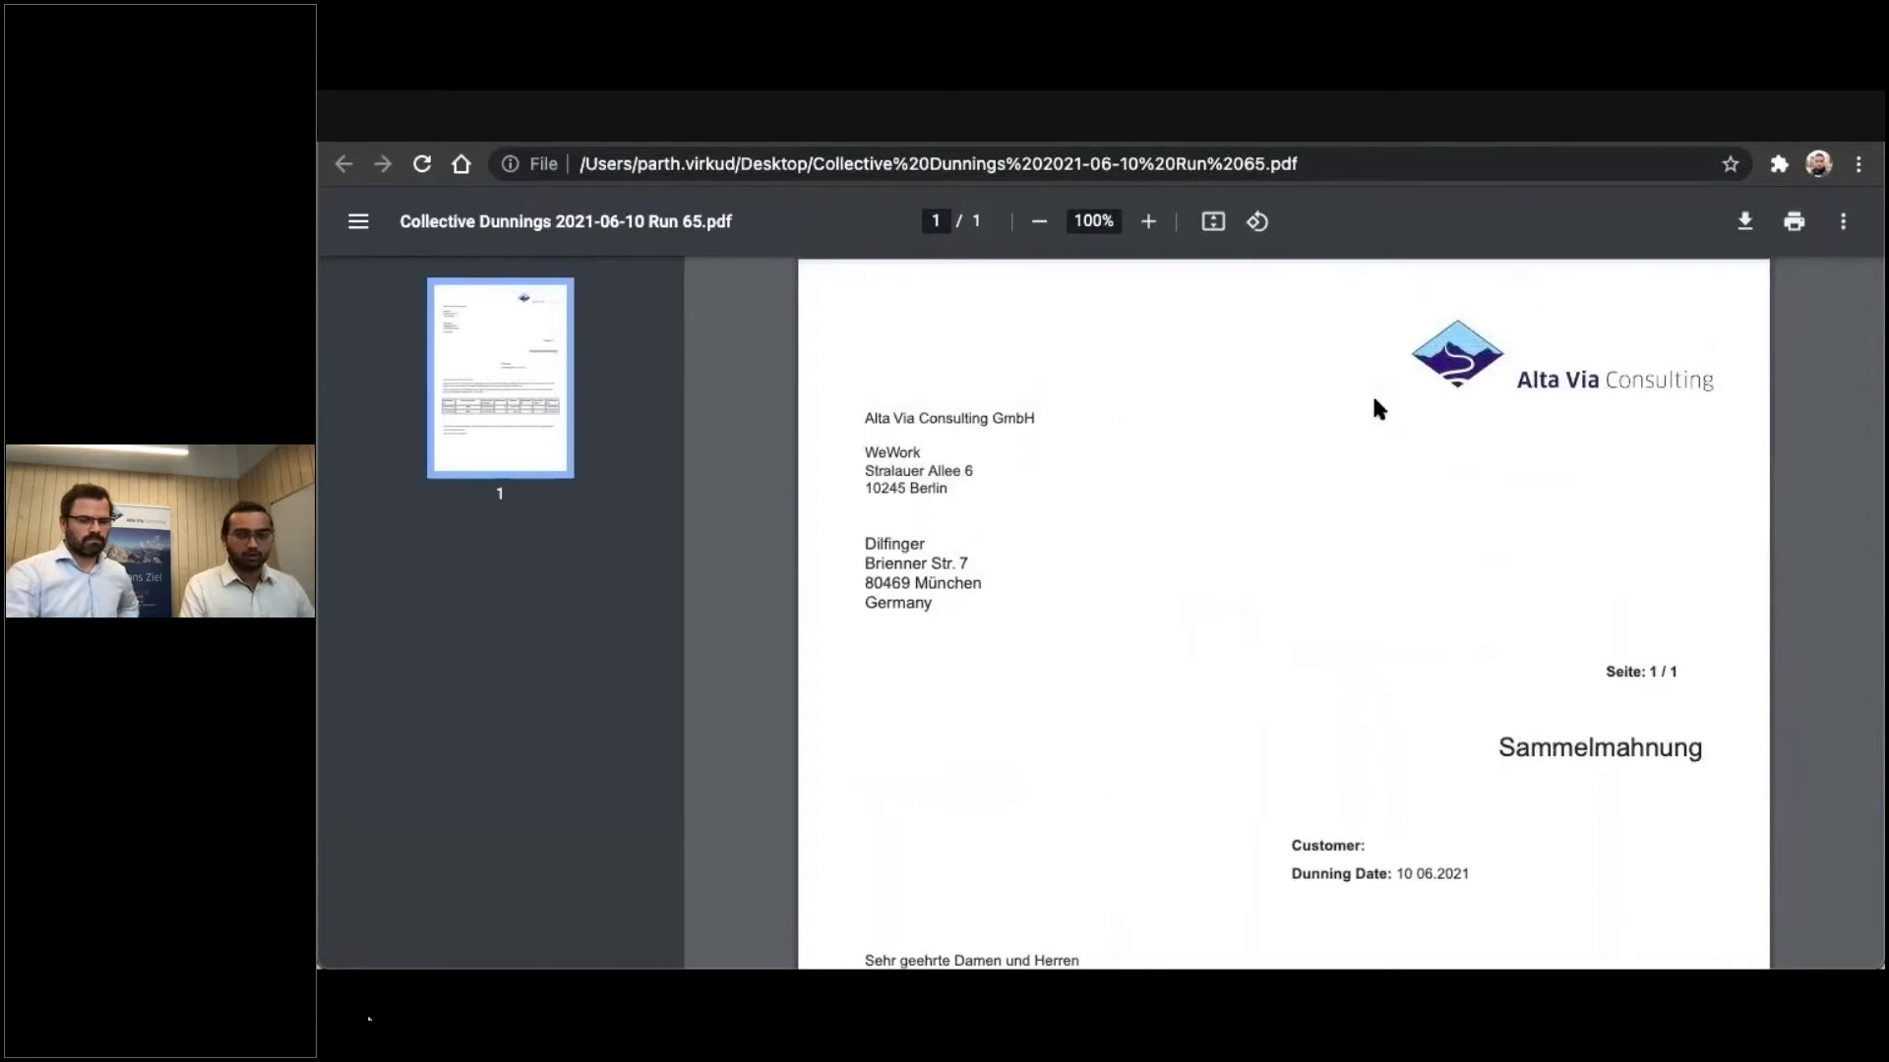
click(1535, 123)
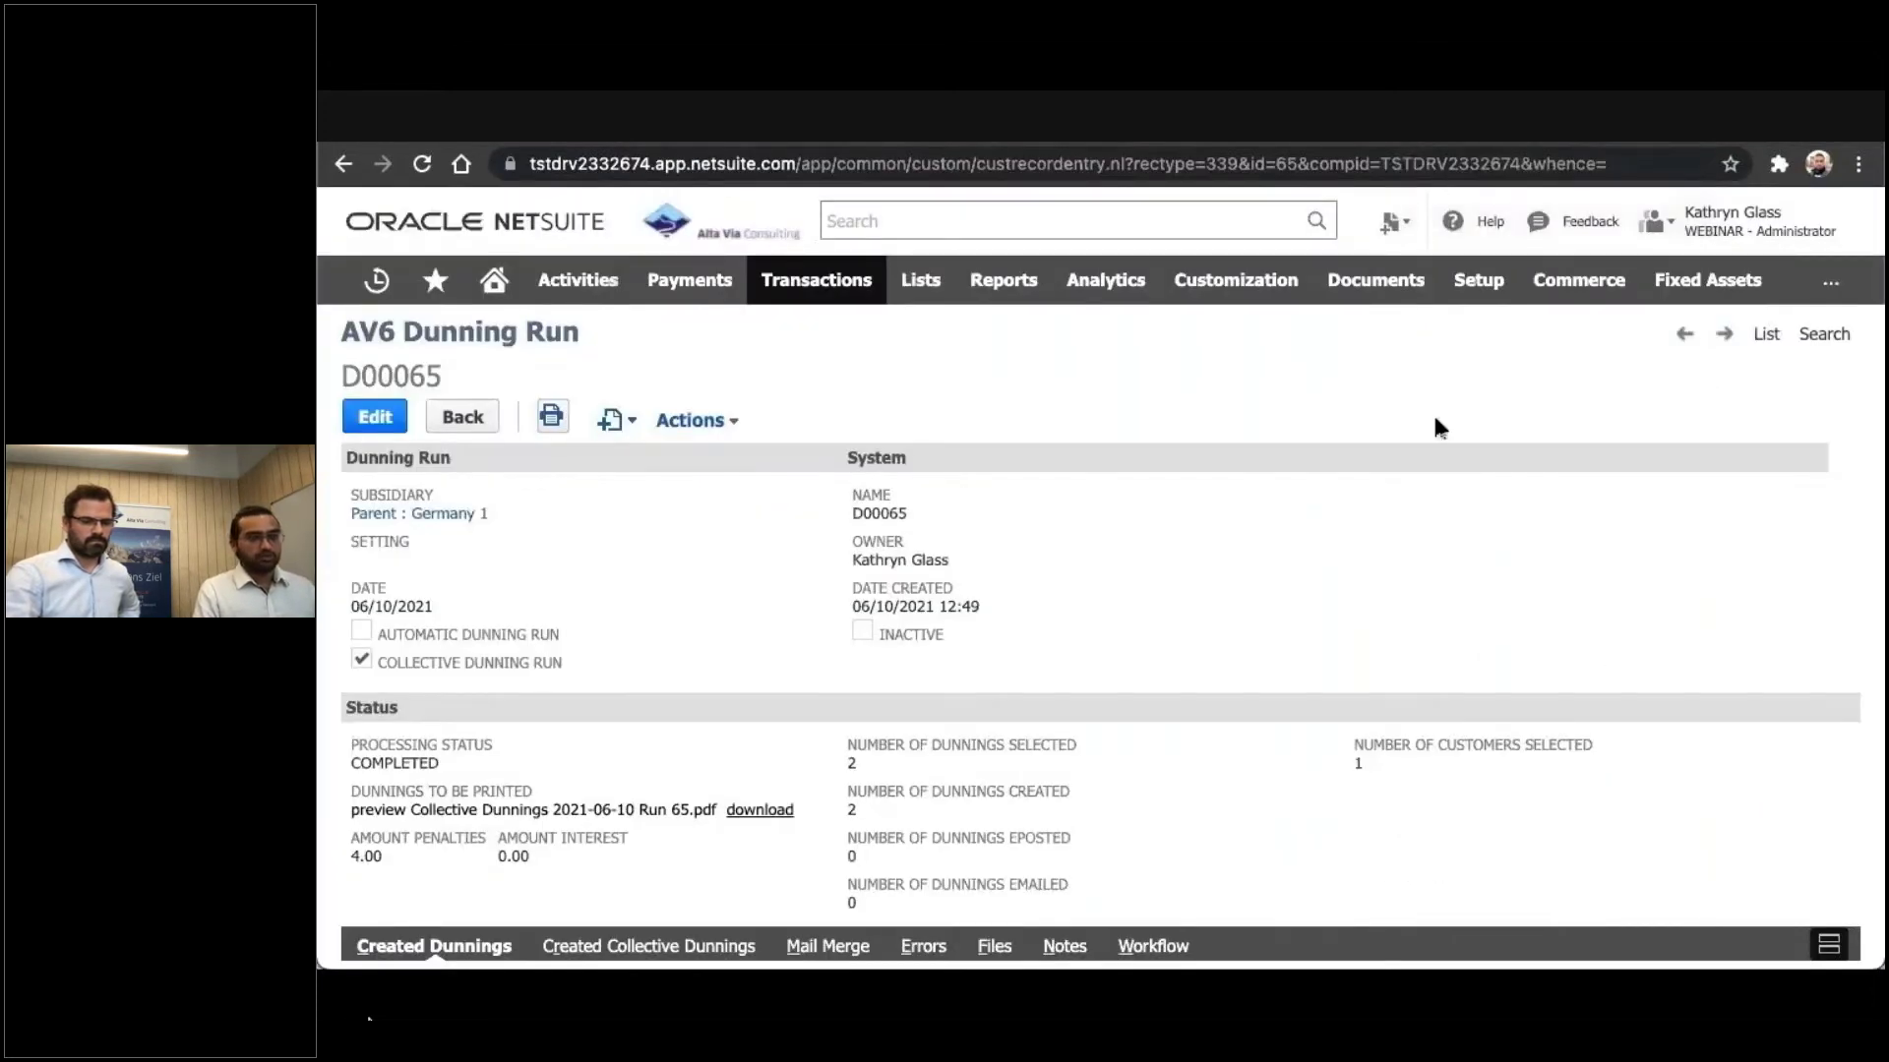
Open the Dunning Texts list from the Dunning Process setup in a separate browser tab and switch to it
mouse_move(1829, 283)
mouse_move(1781, 380)
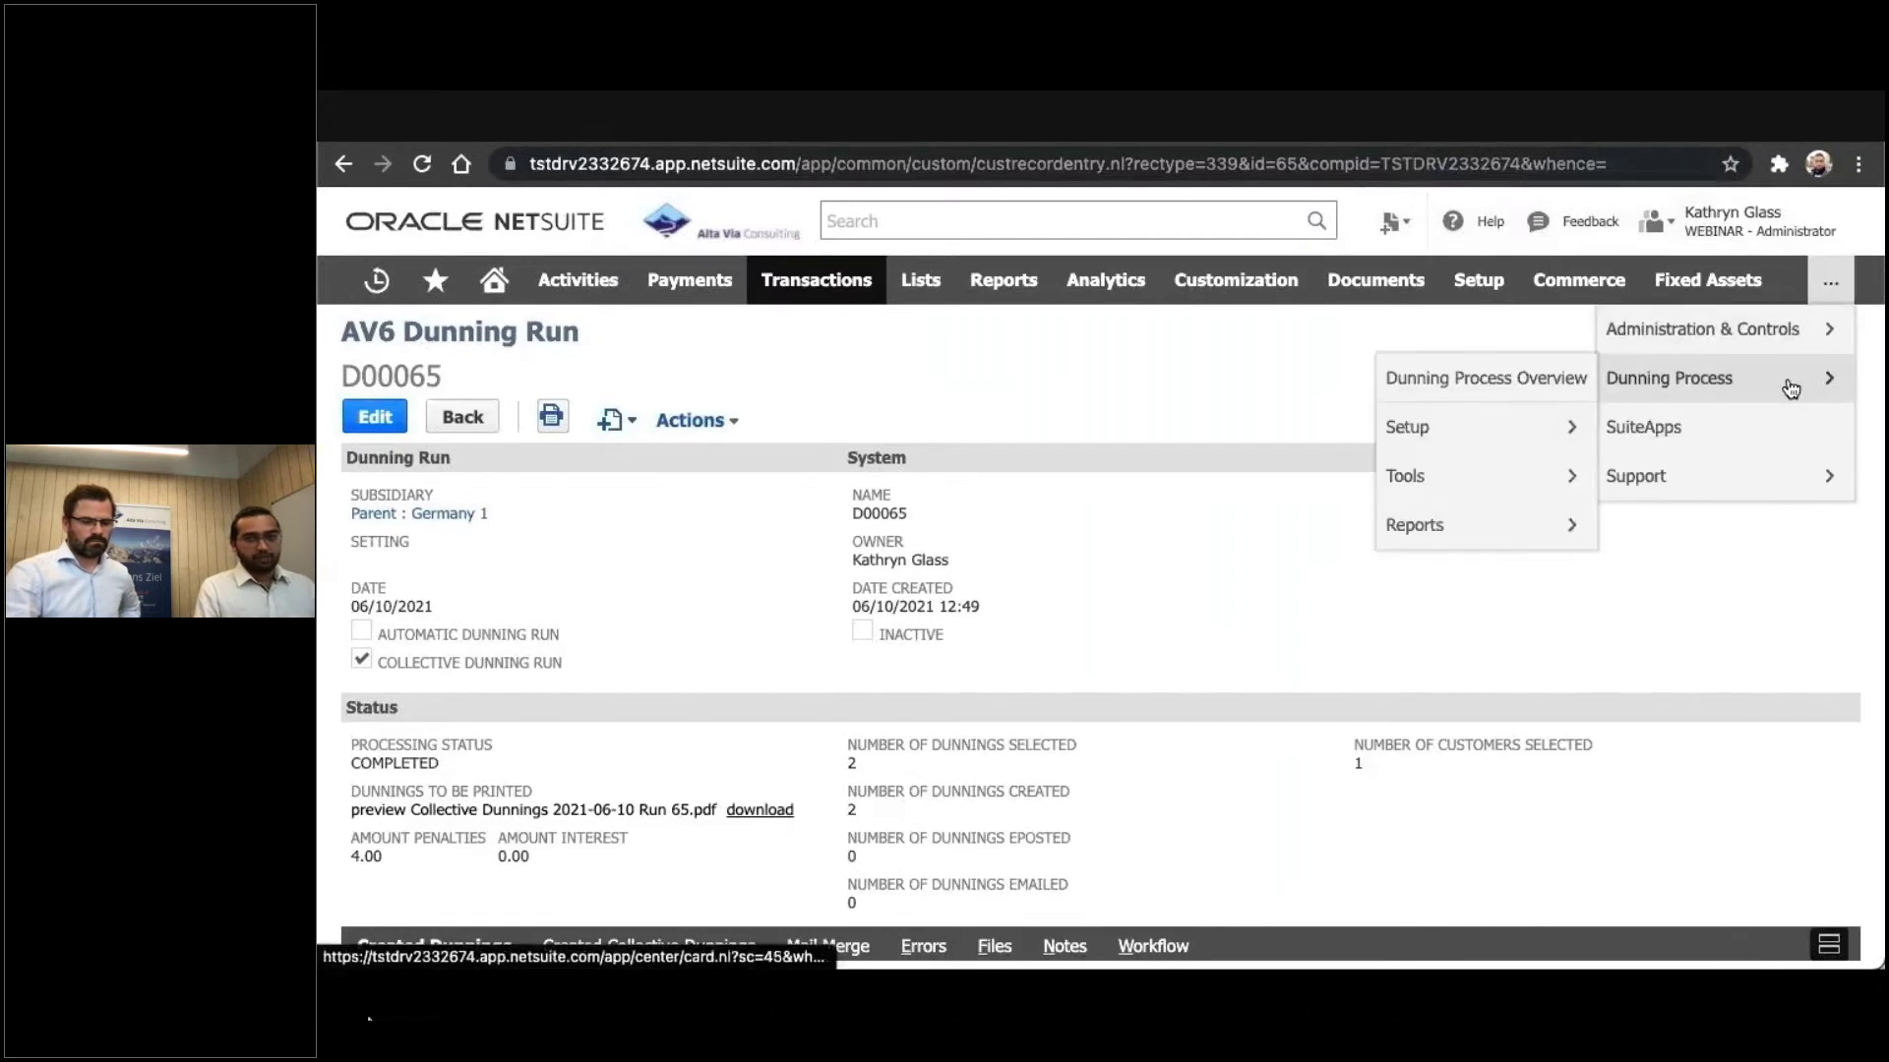
mouse_move(1485, 431)
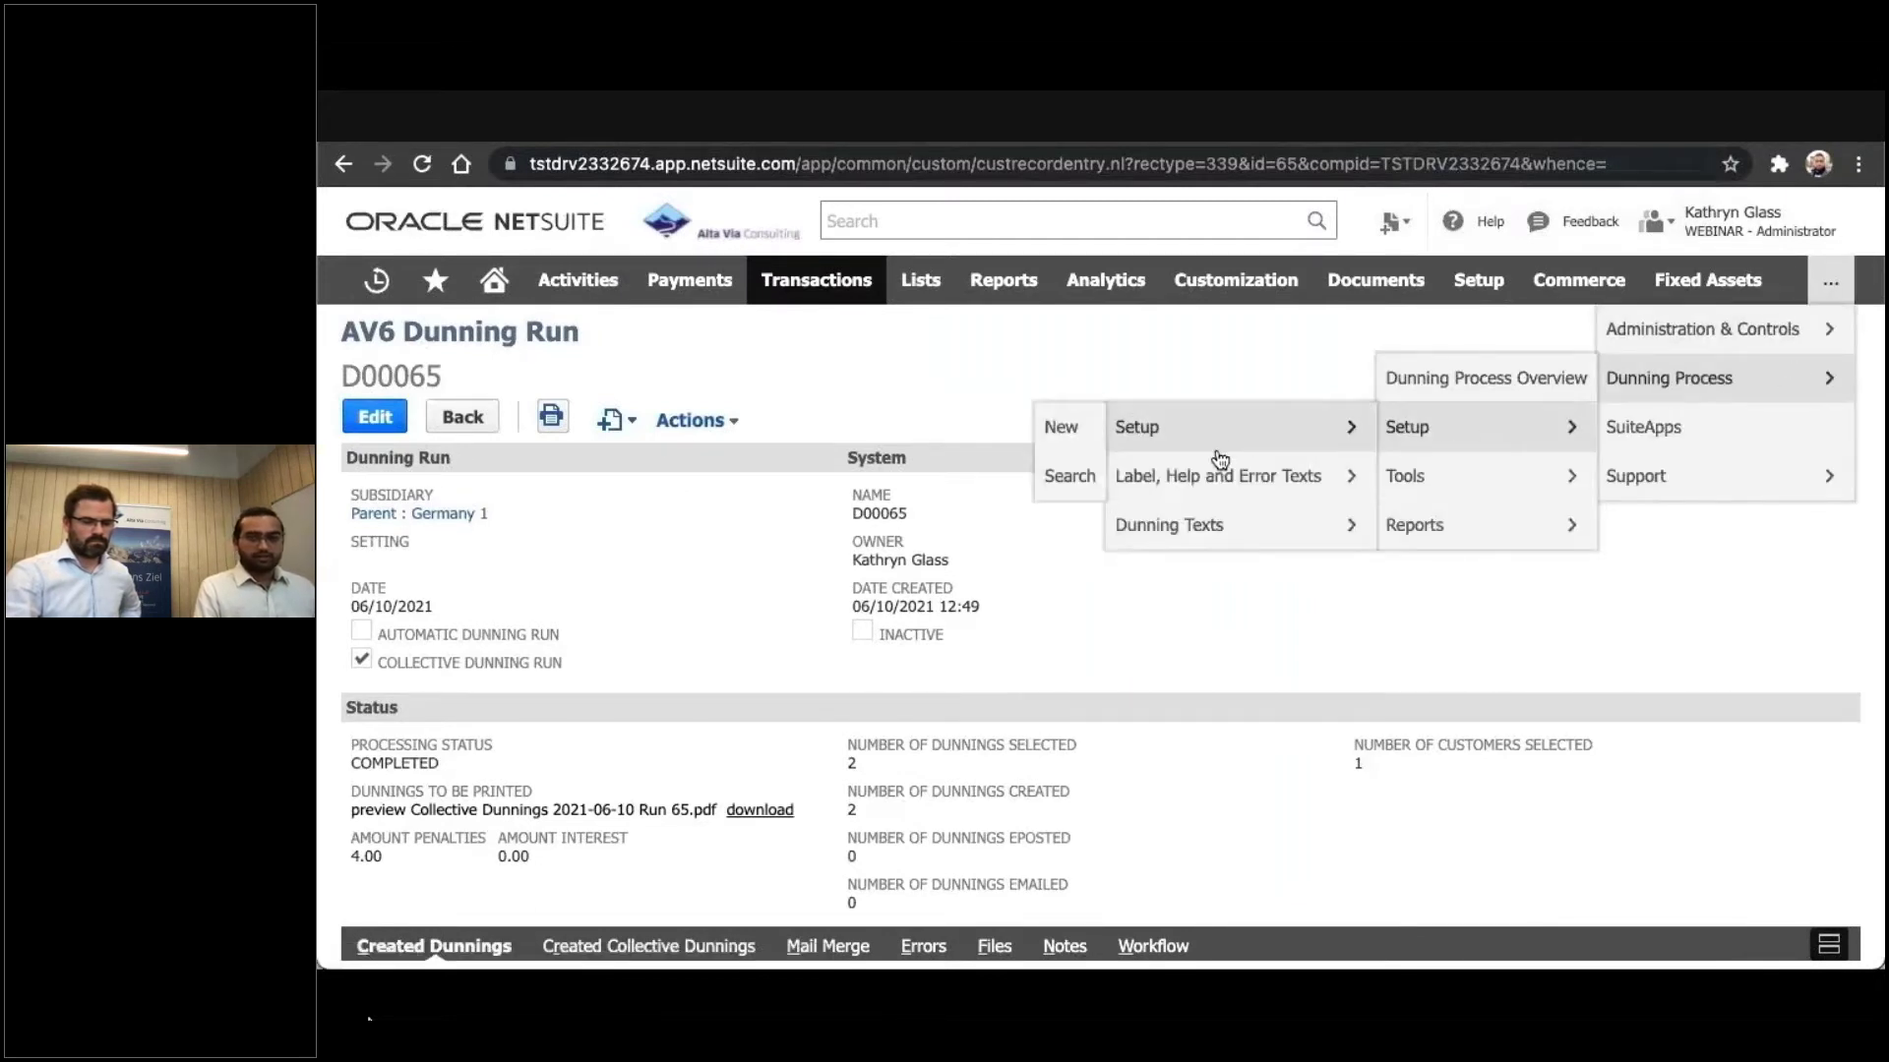
mouse_move(1188, 521)
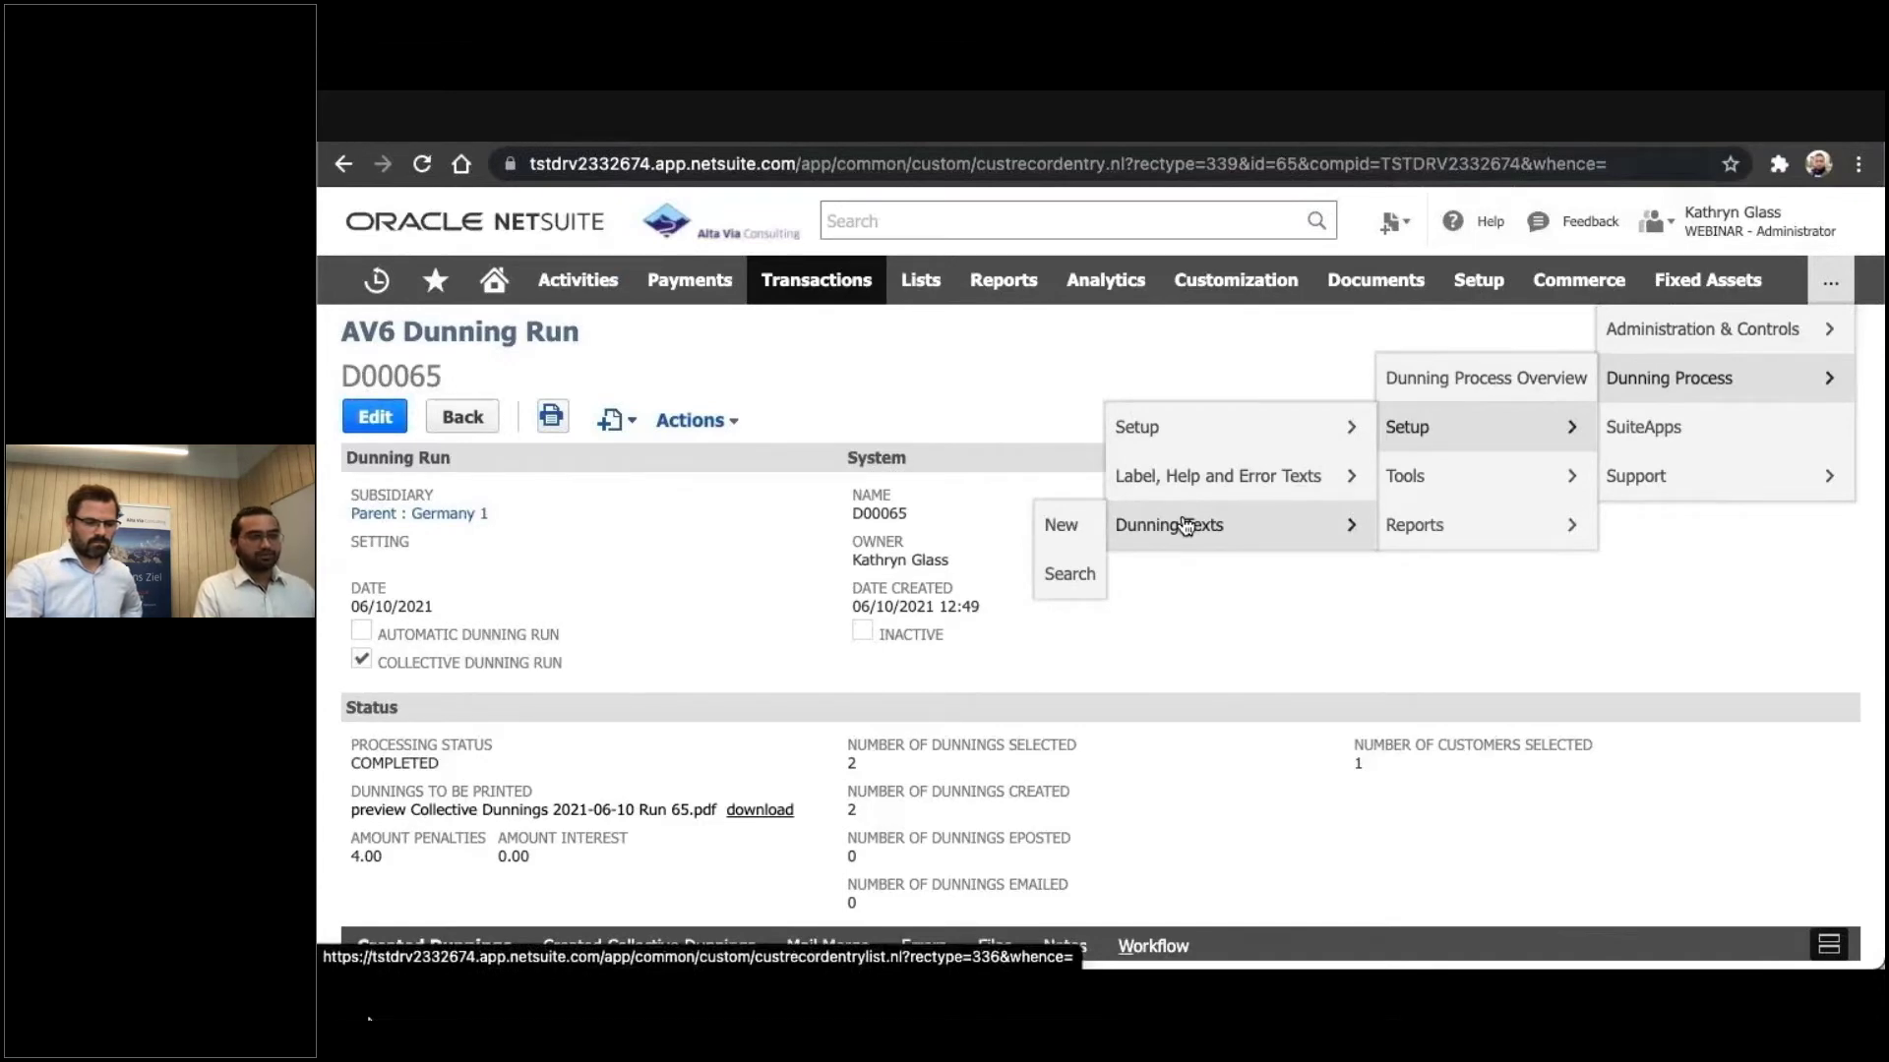
super+click(1186, 527)
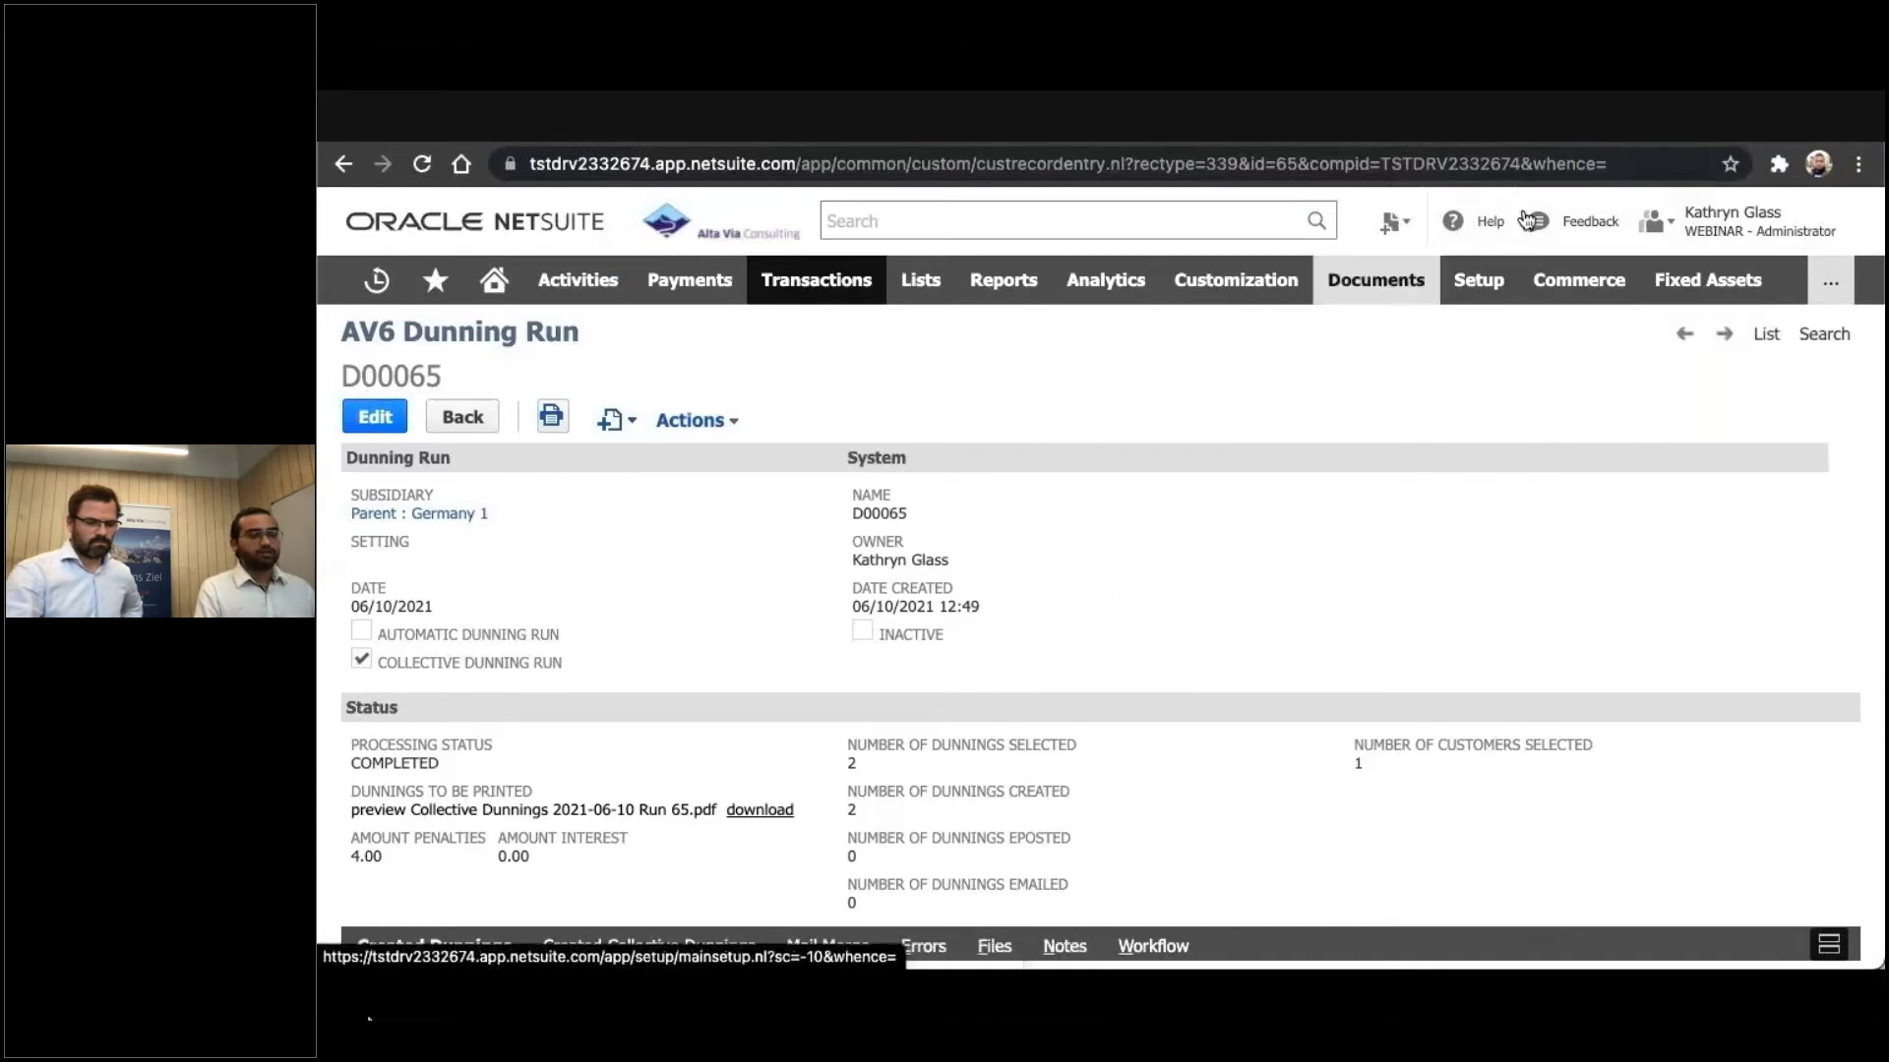
click(1648, 144)
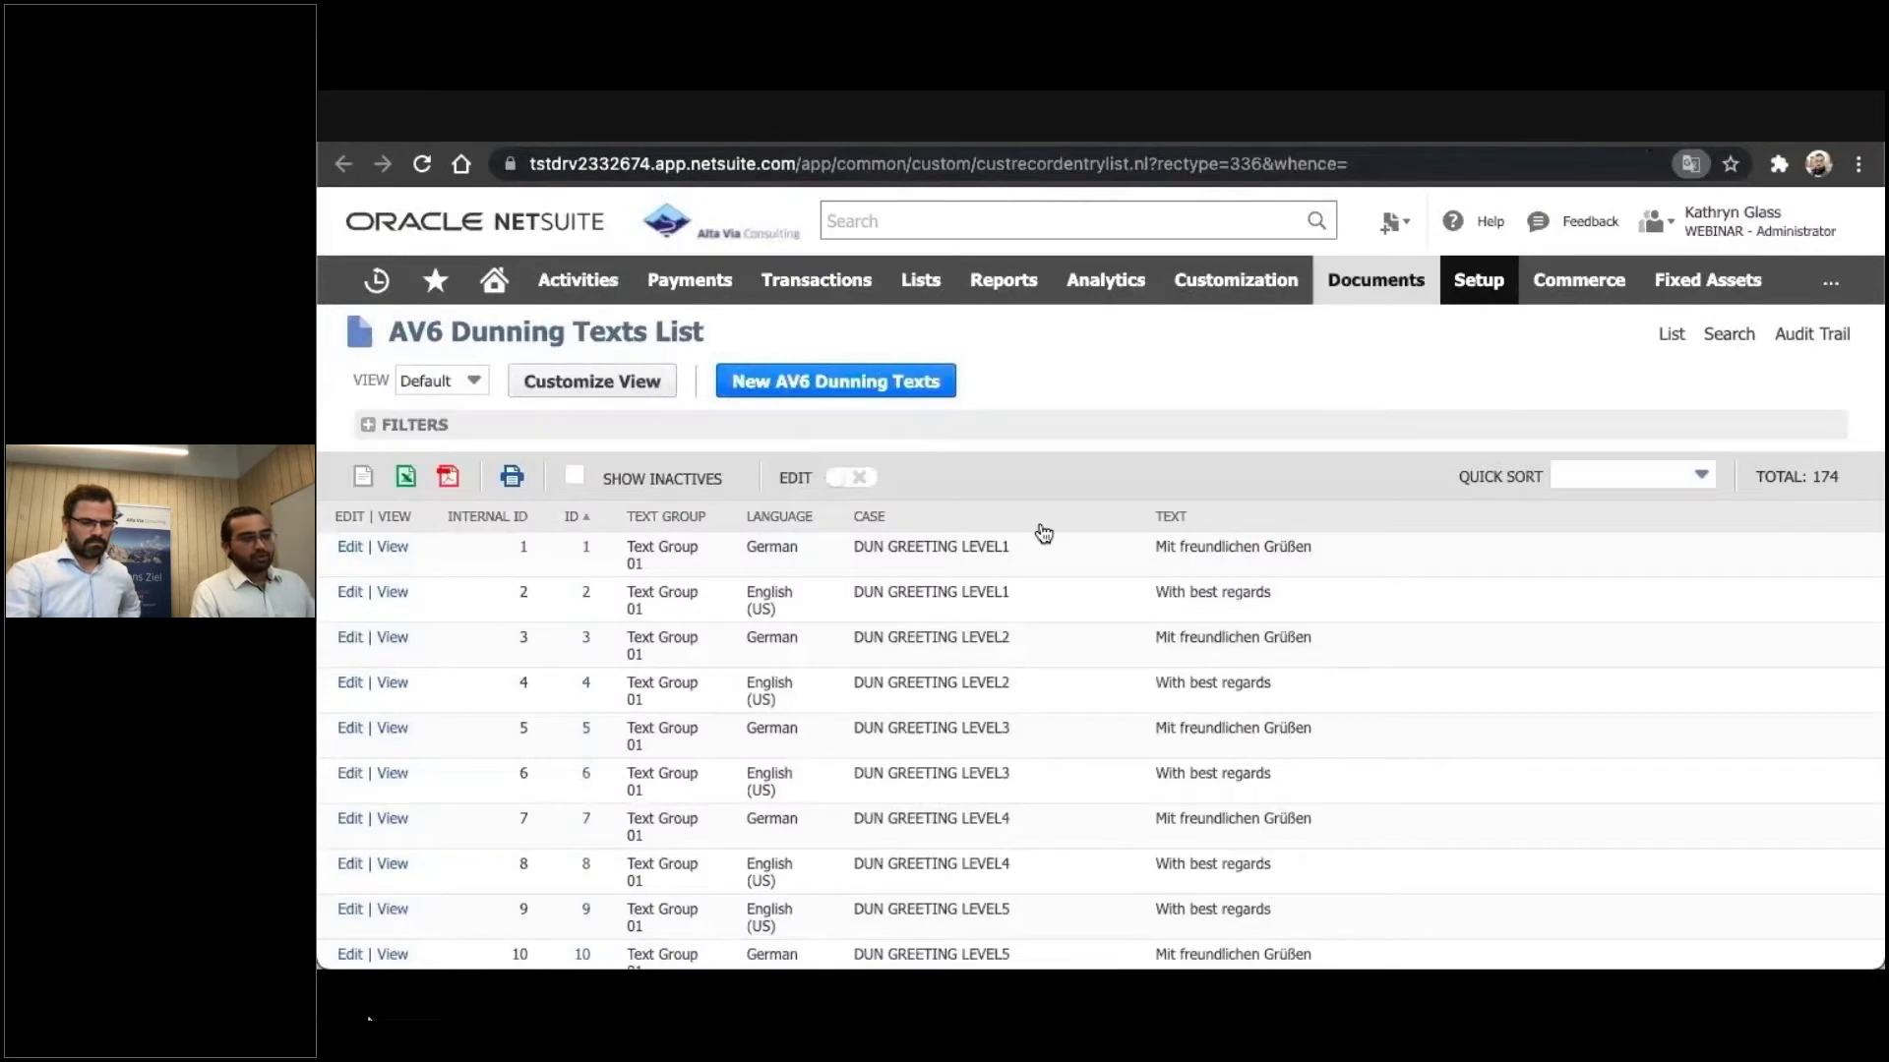
Examine the greeting, salutation and dunning text entries in the Dunning Texts list by case, language and dunning level
scroll(1038, 583, down, 1)
scroll(1039, 584, down, 1)
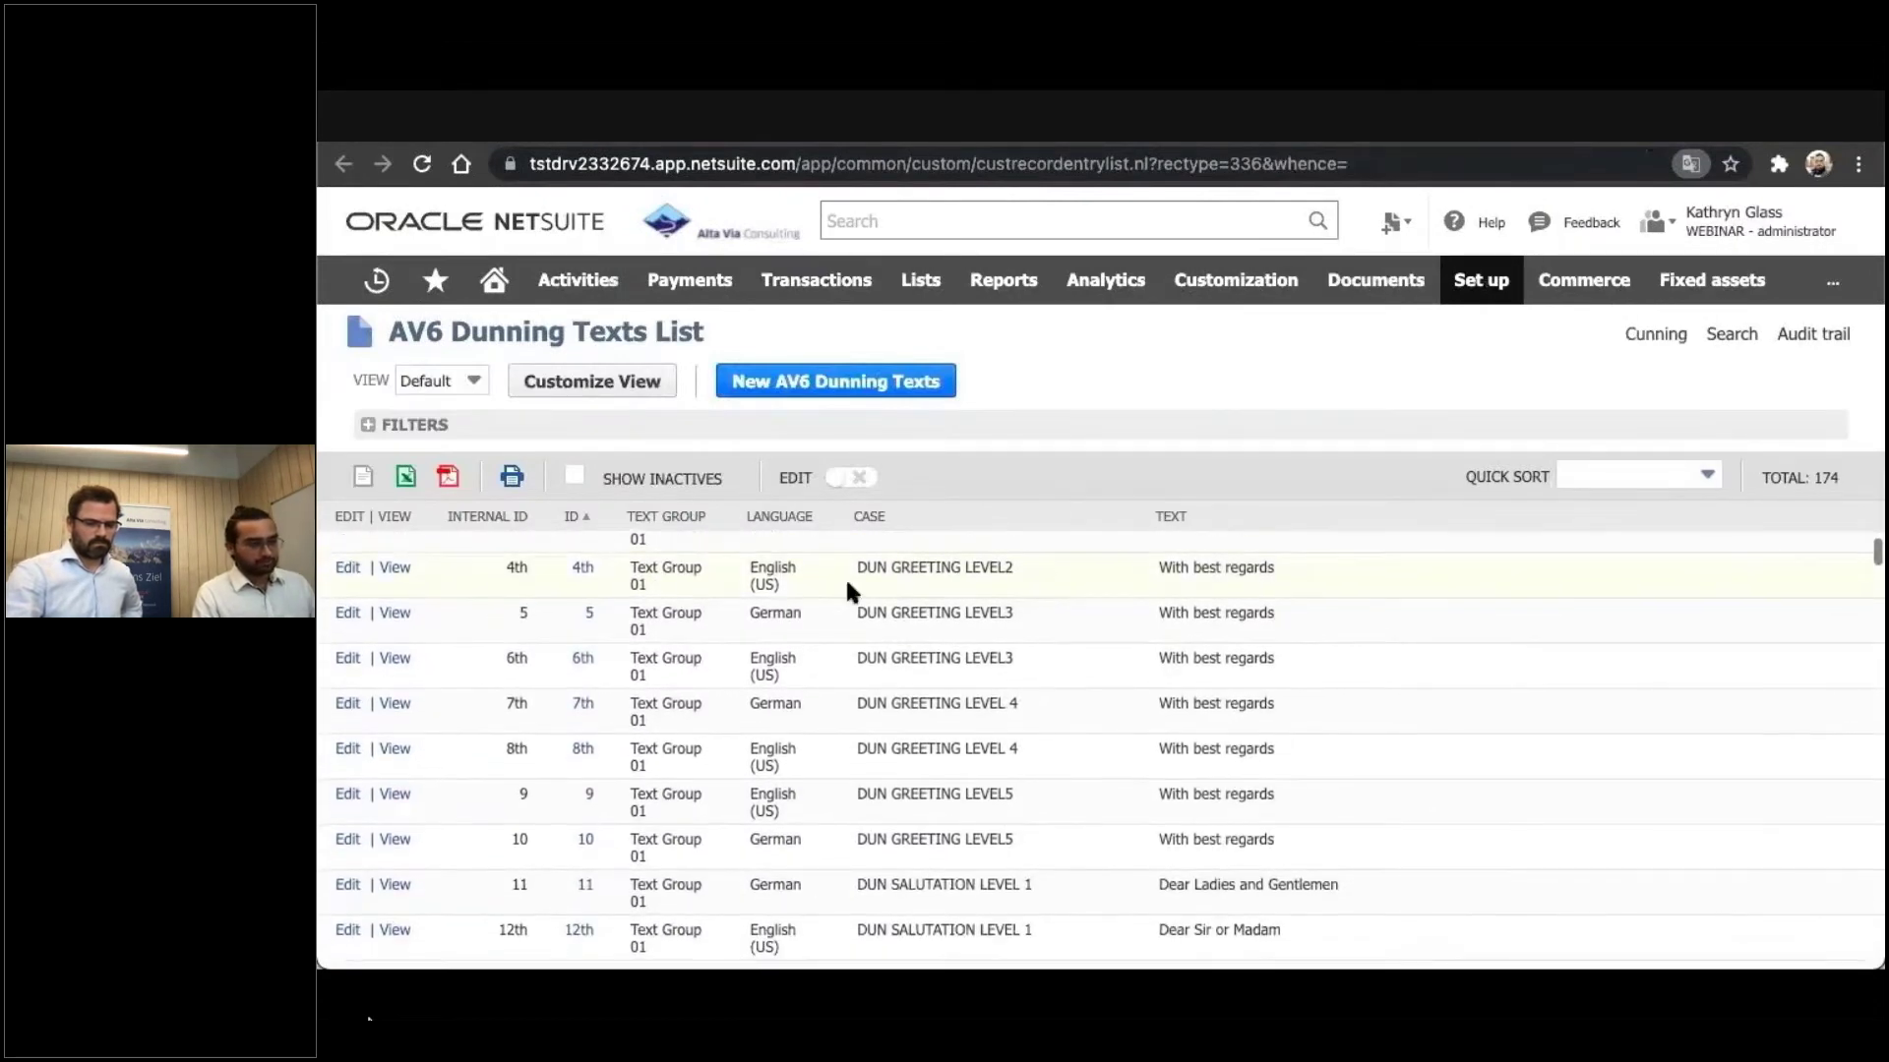
scroll(751, 676, down, 2)
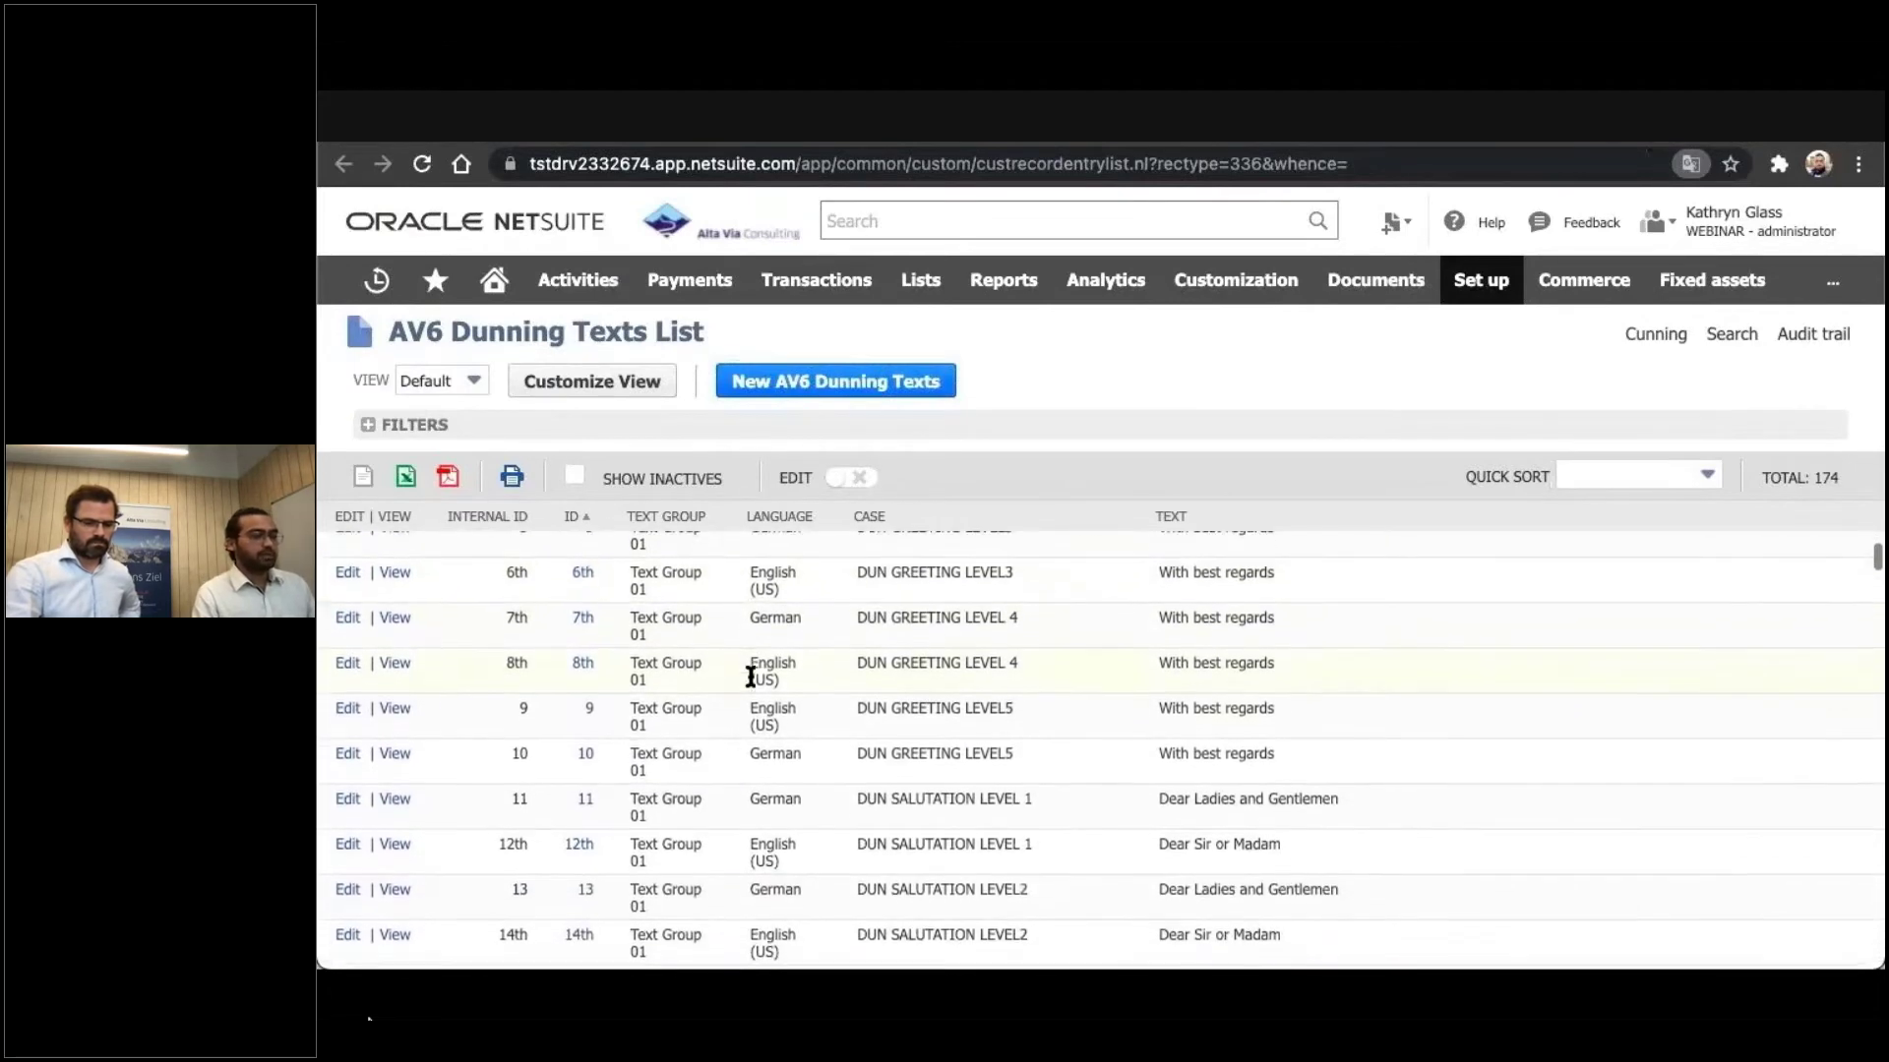
scroll(750, 708, down, 8)
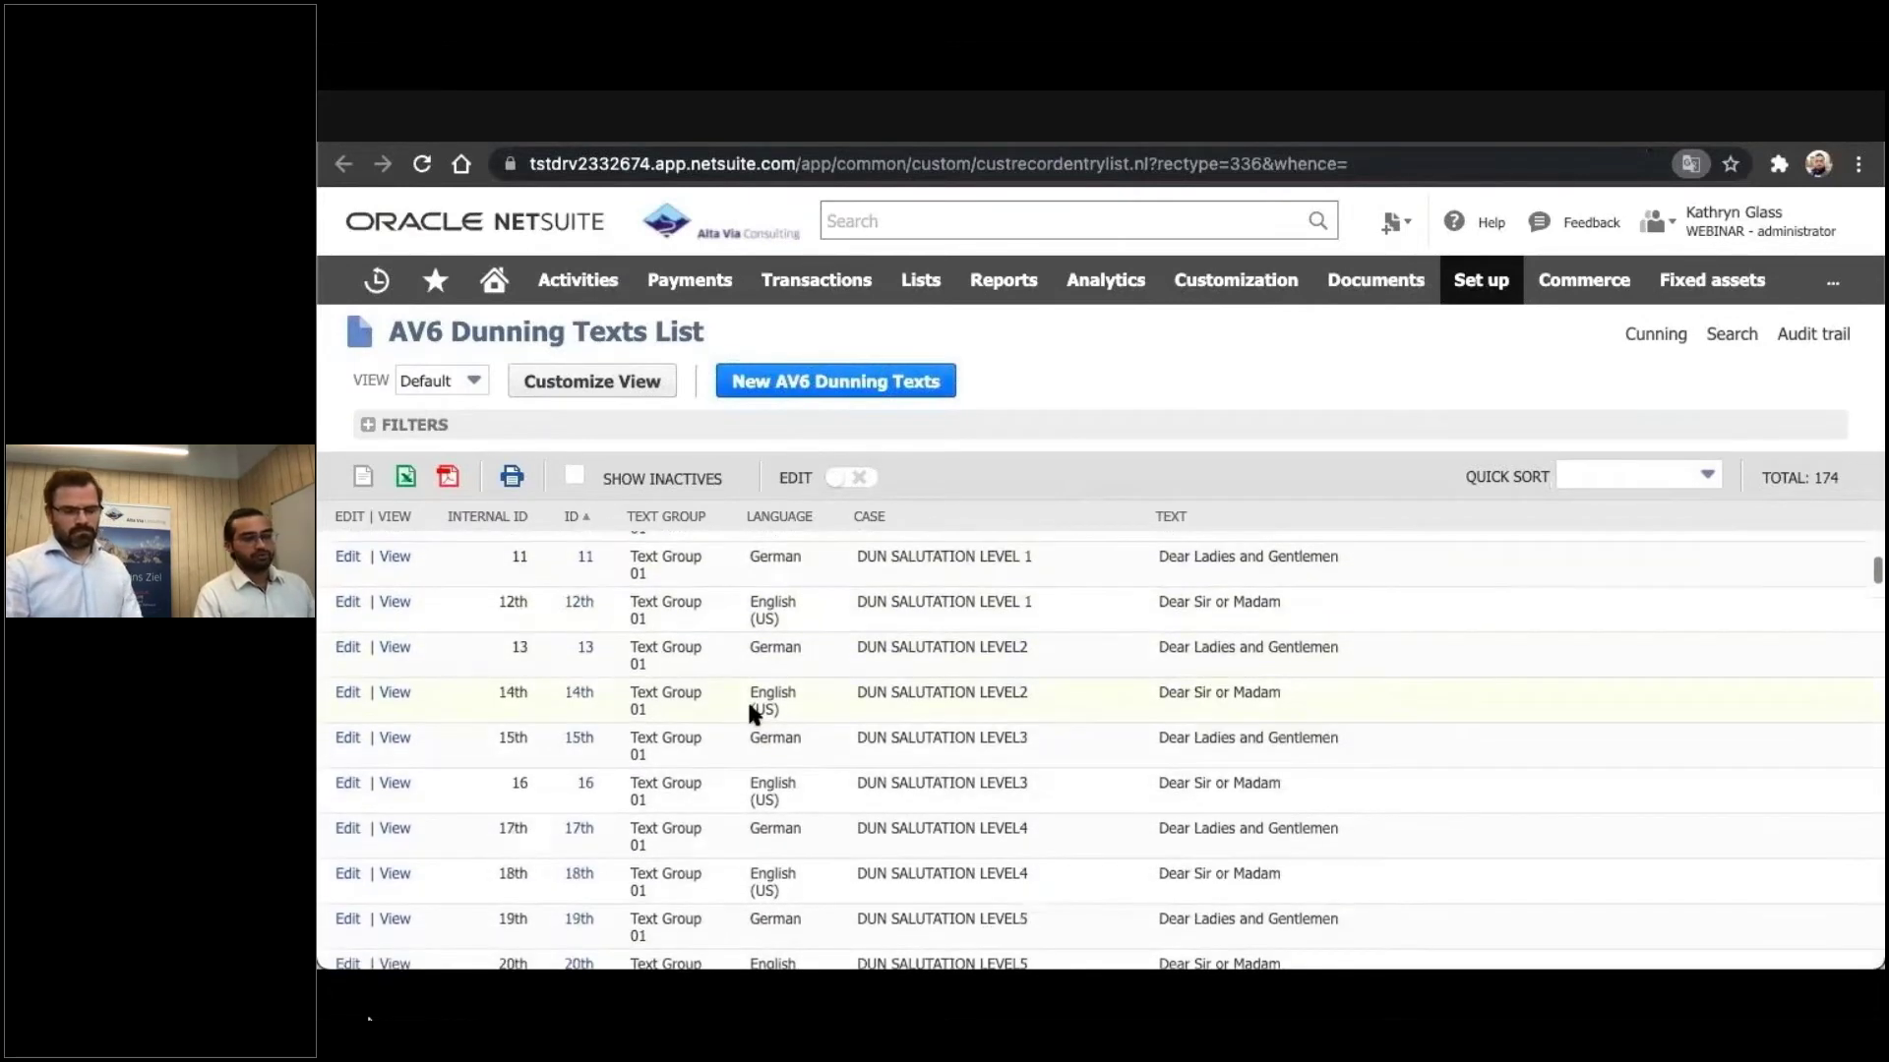
scroll(750, 708, down, 10)
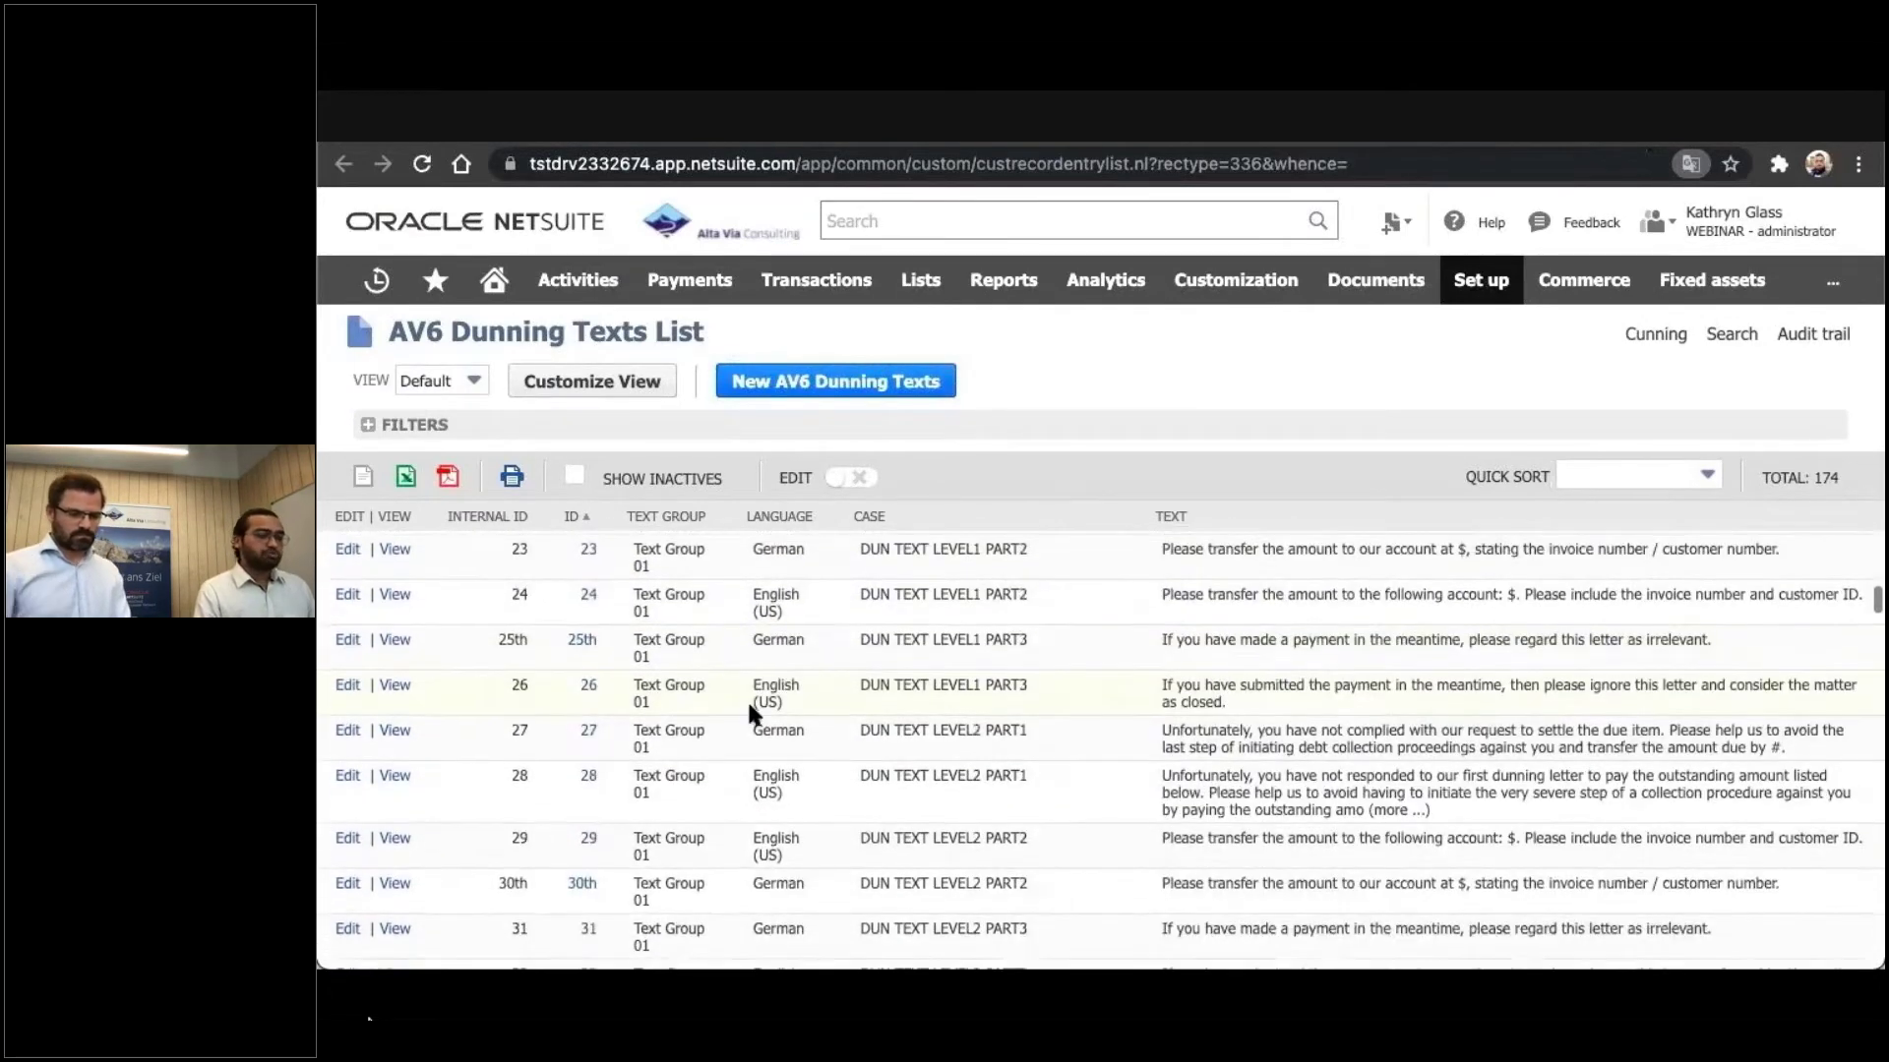
scroll(751, 708, down, 9)
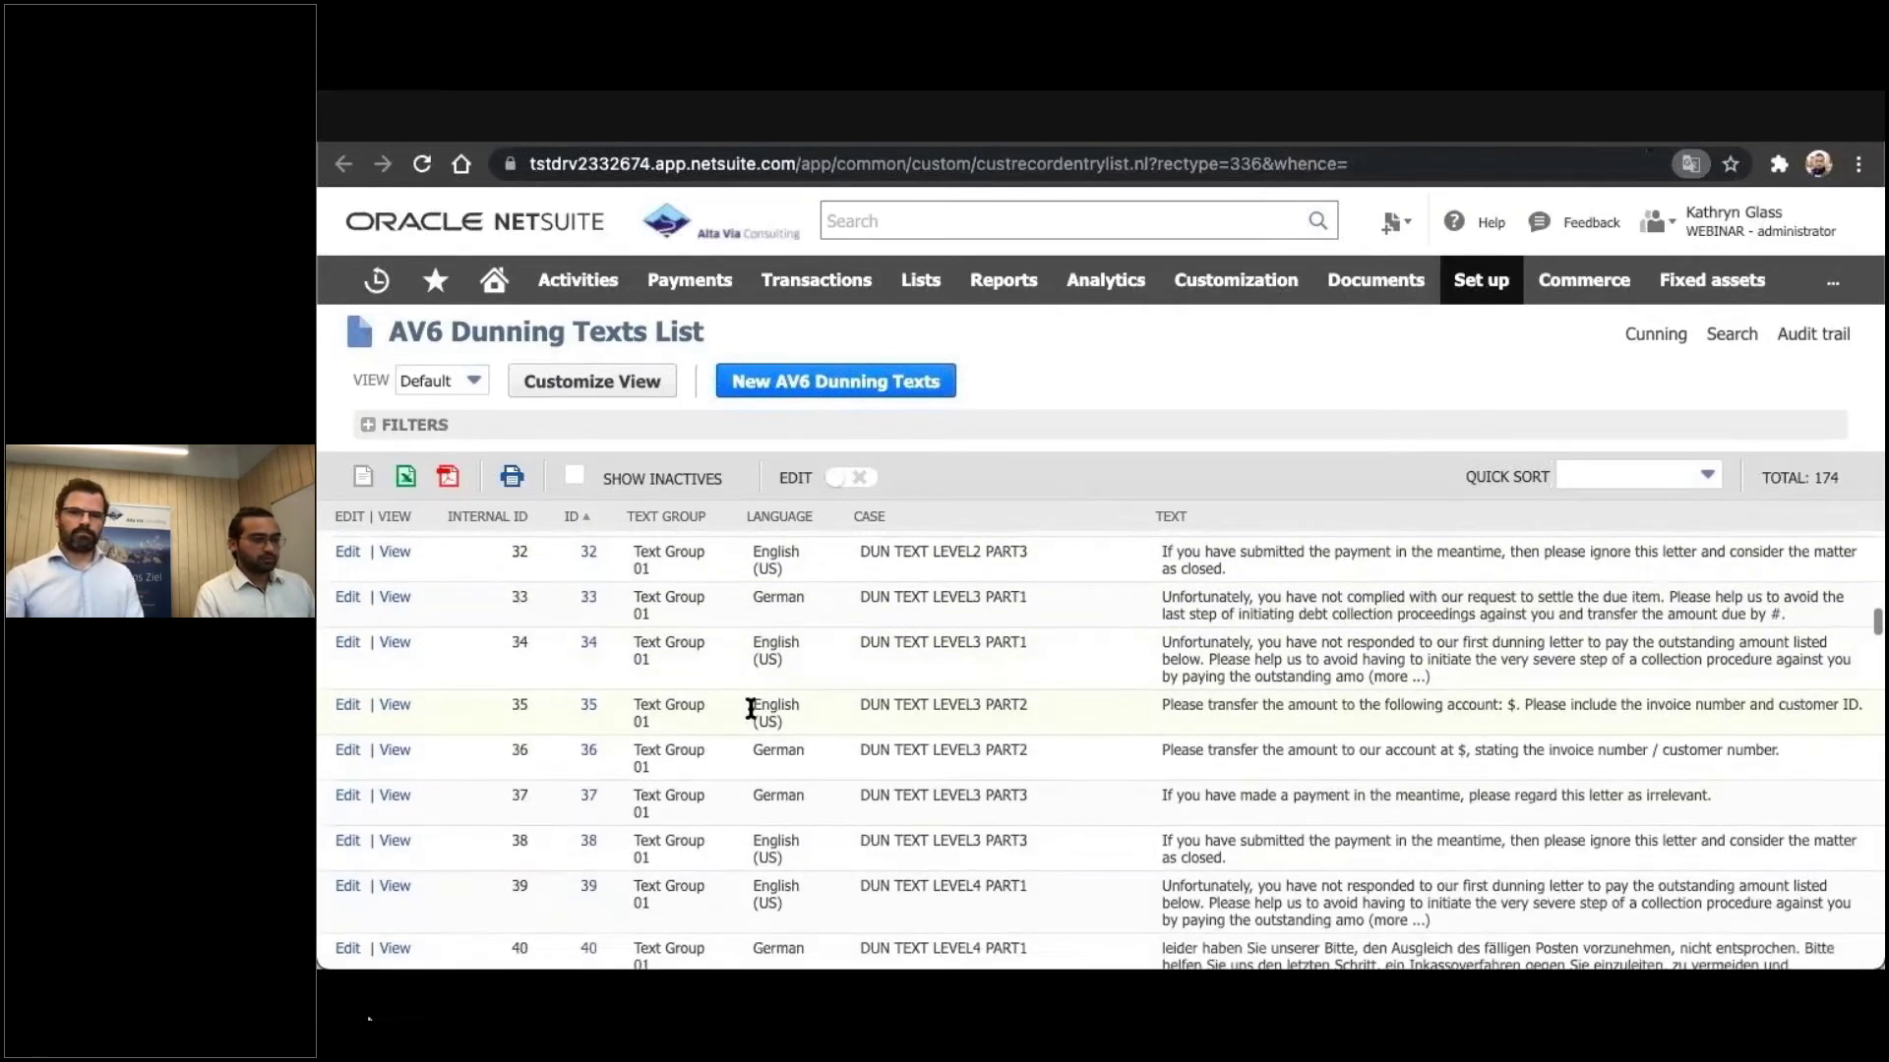
Turn off the browser's page translation so the dunning texts list shows its original German and English texts
click(1439, 216)
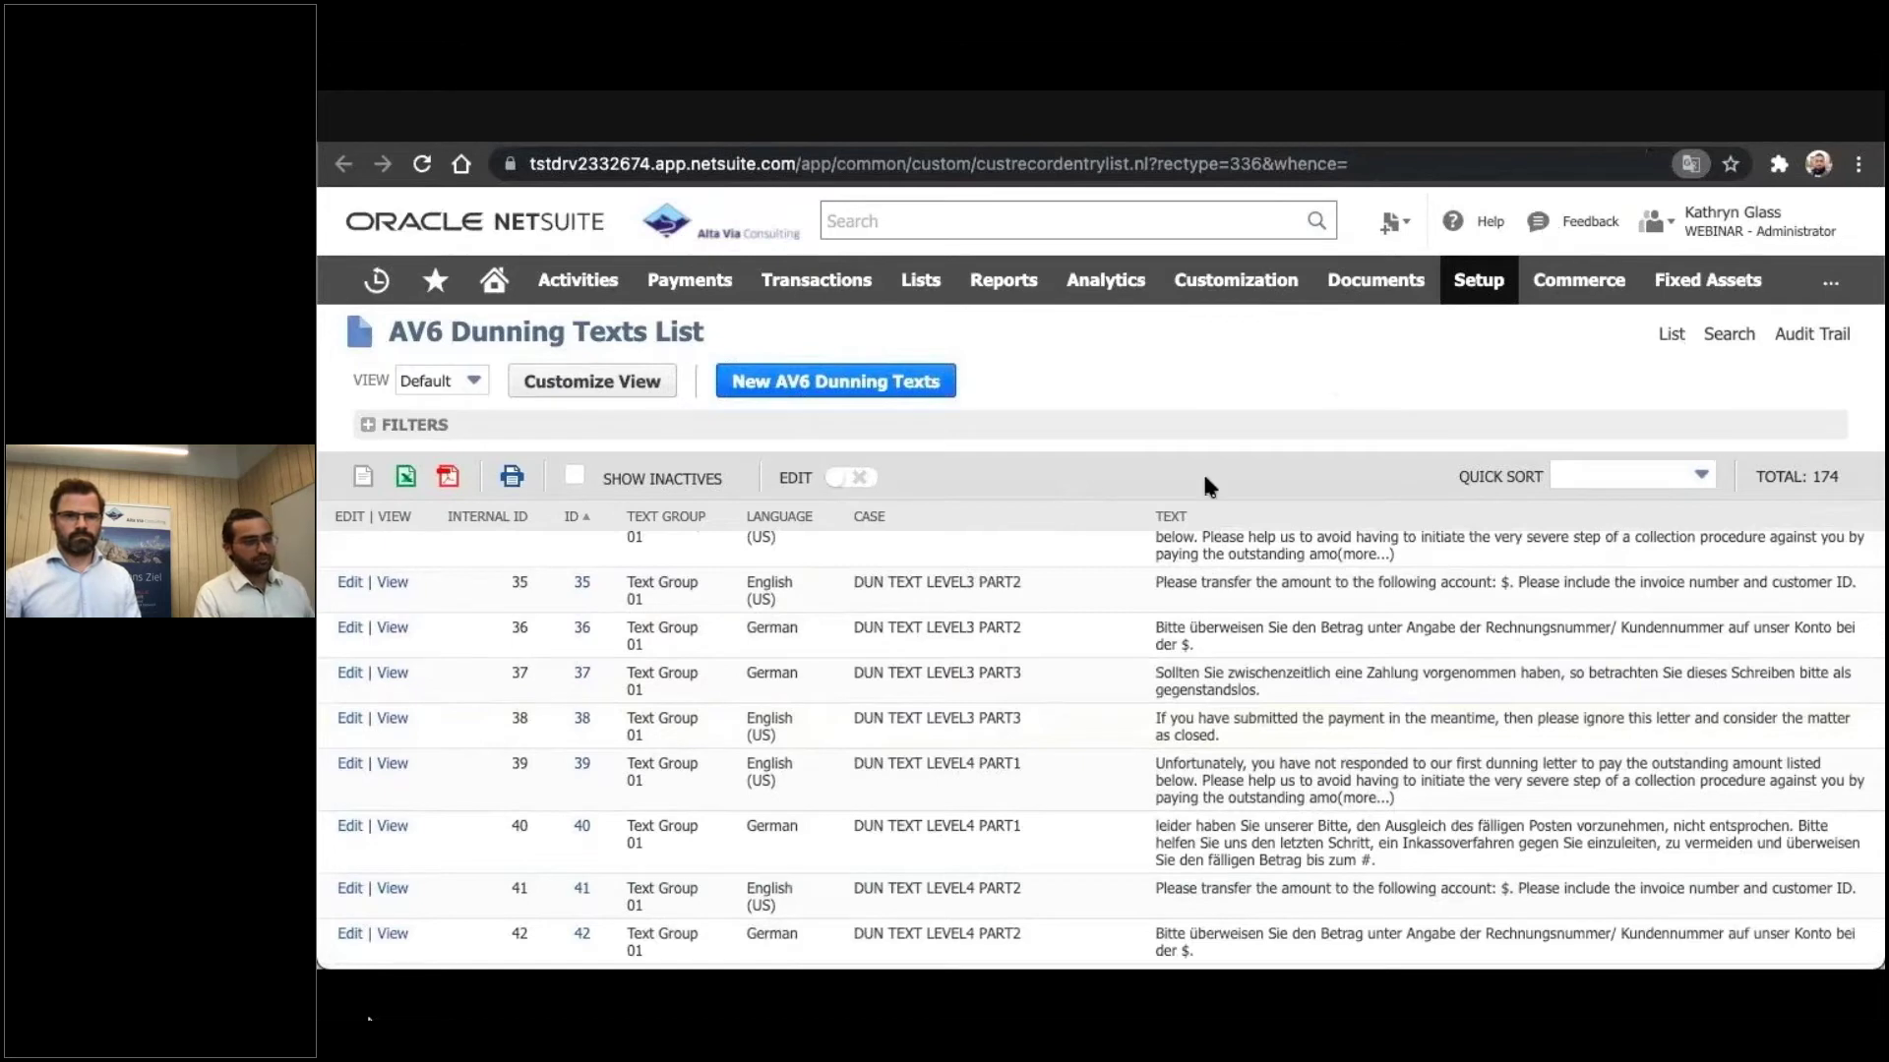
click(1209, 428)
click(1210, 430)
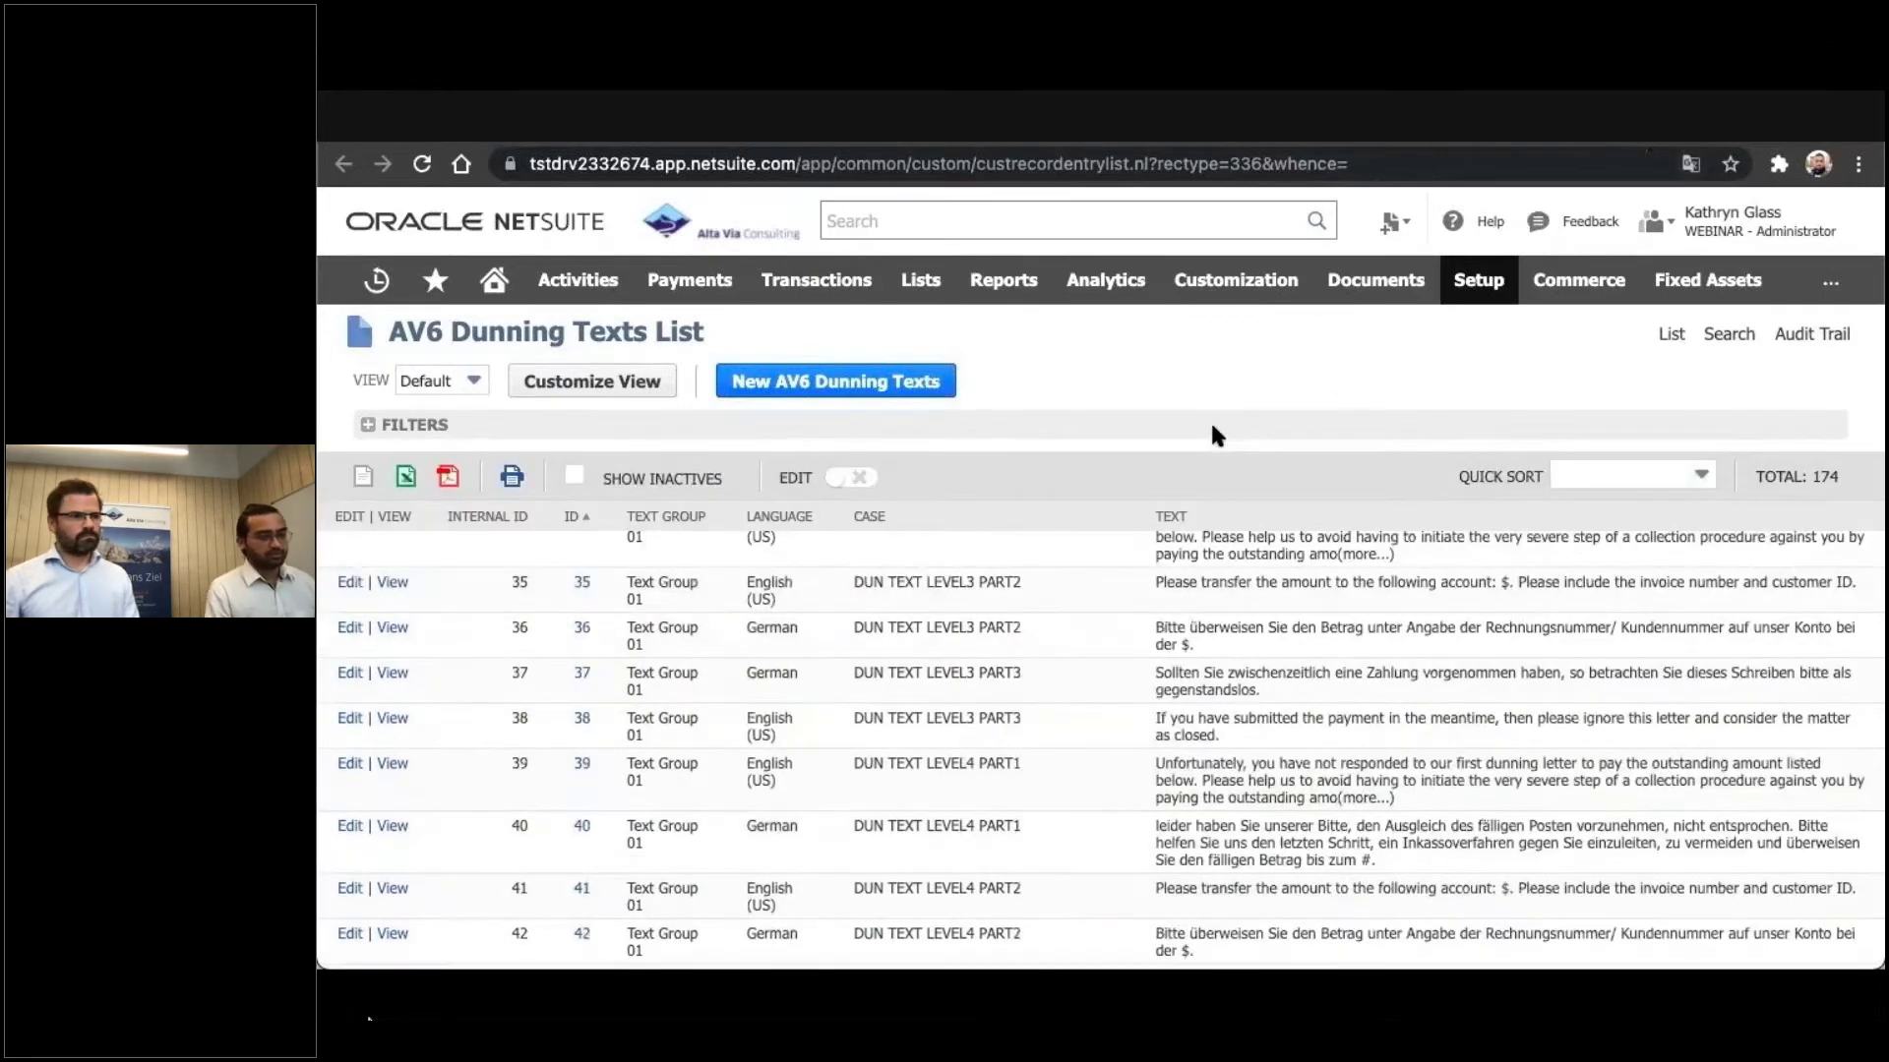
Examine the level 4 and level 5 dunning texts and the dunning titles in German and English
scroll(973, 633, down, 2)
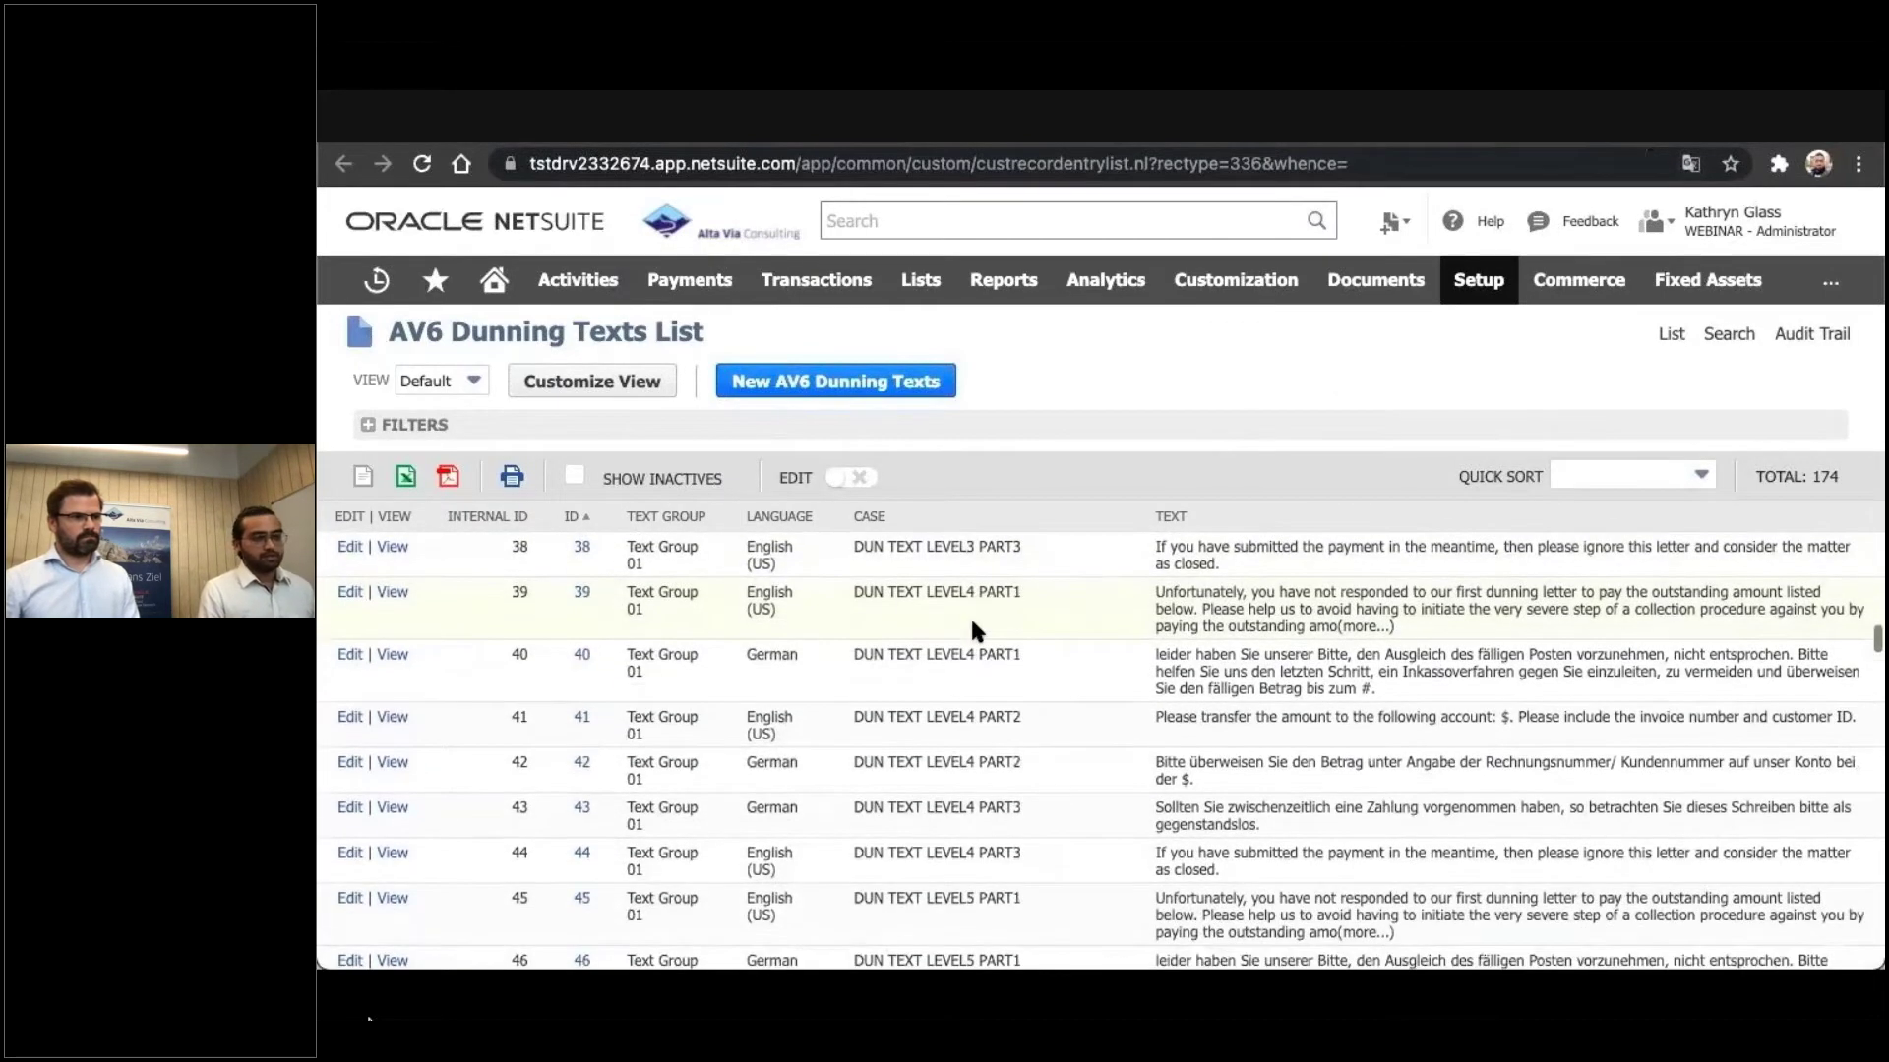
scroll(970, 617, down, 2)
scroll(950, 767, down, 1)
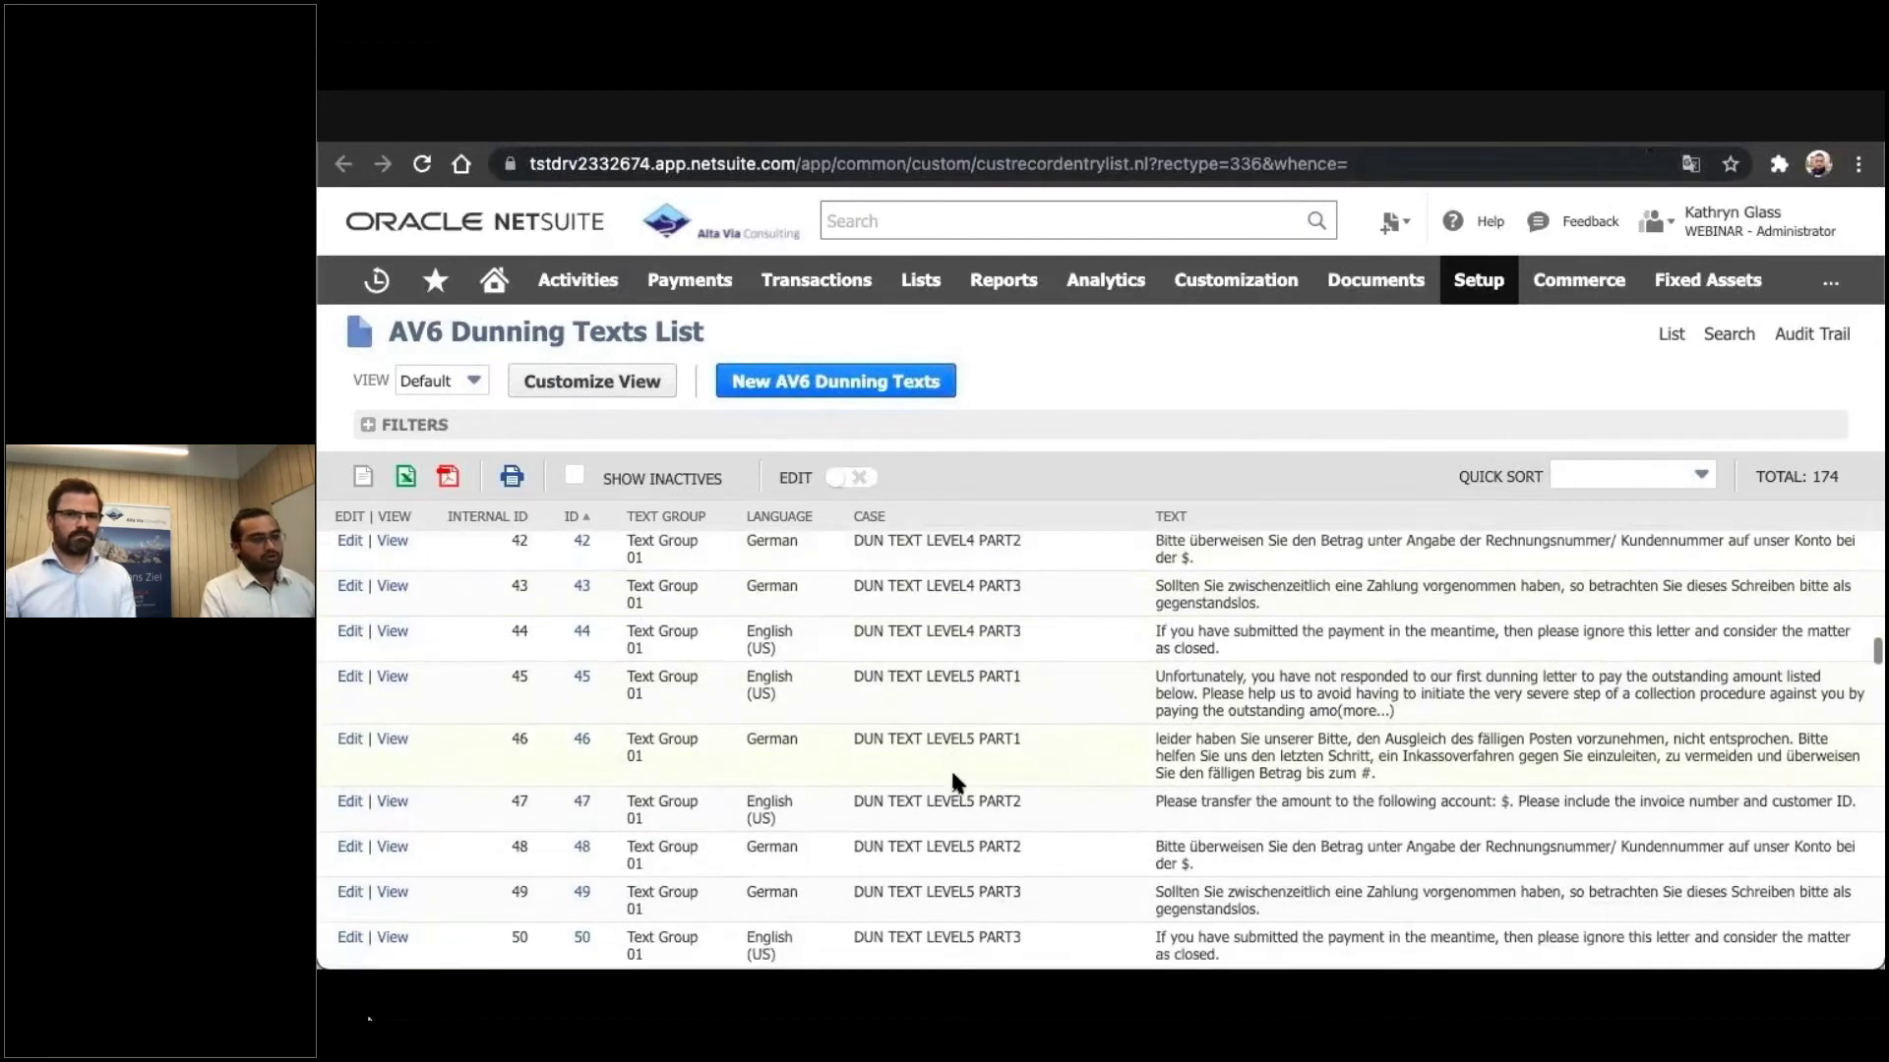
scroll(951, 767, down, 4)
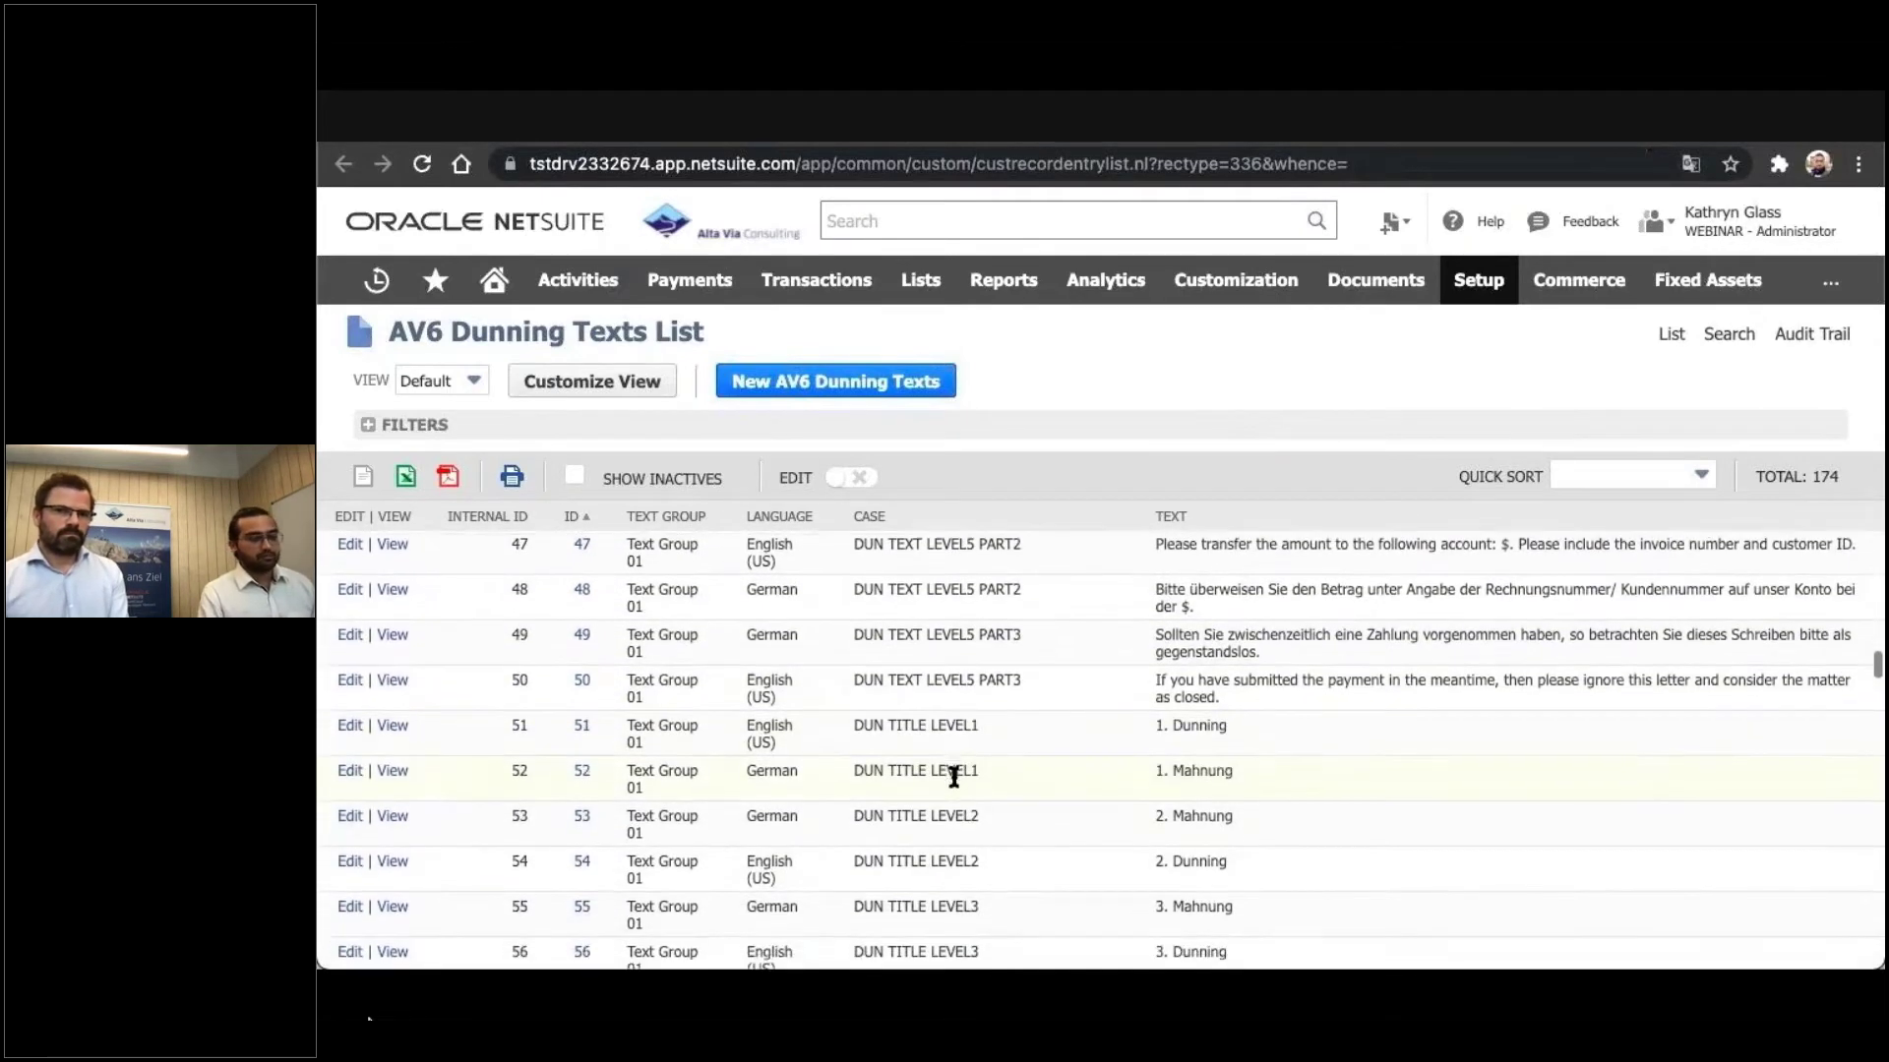
scroll(950, 772, up, 2)
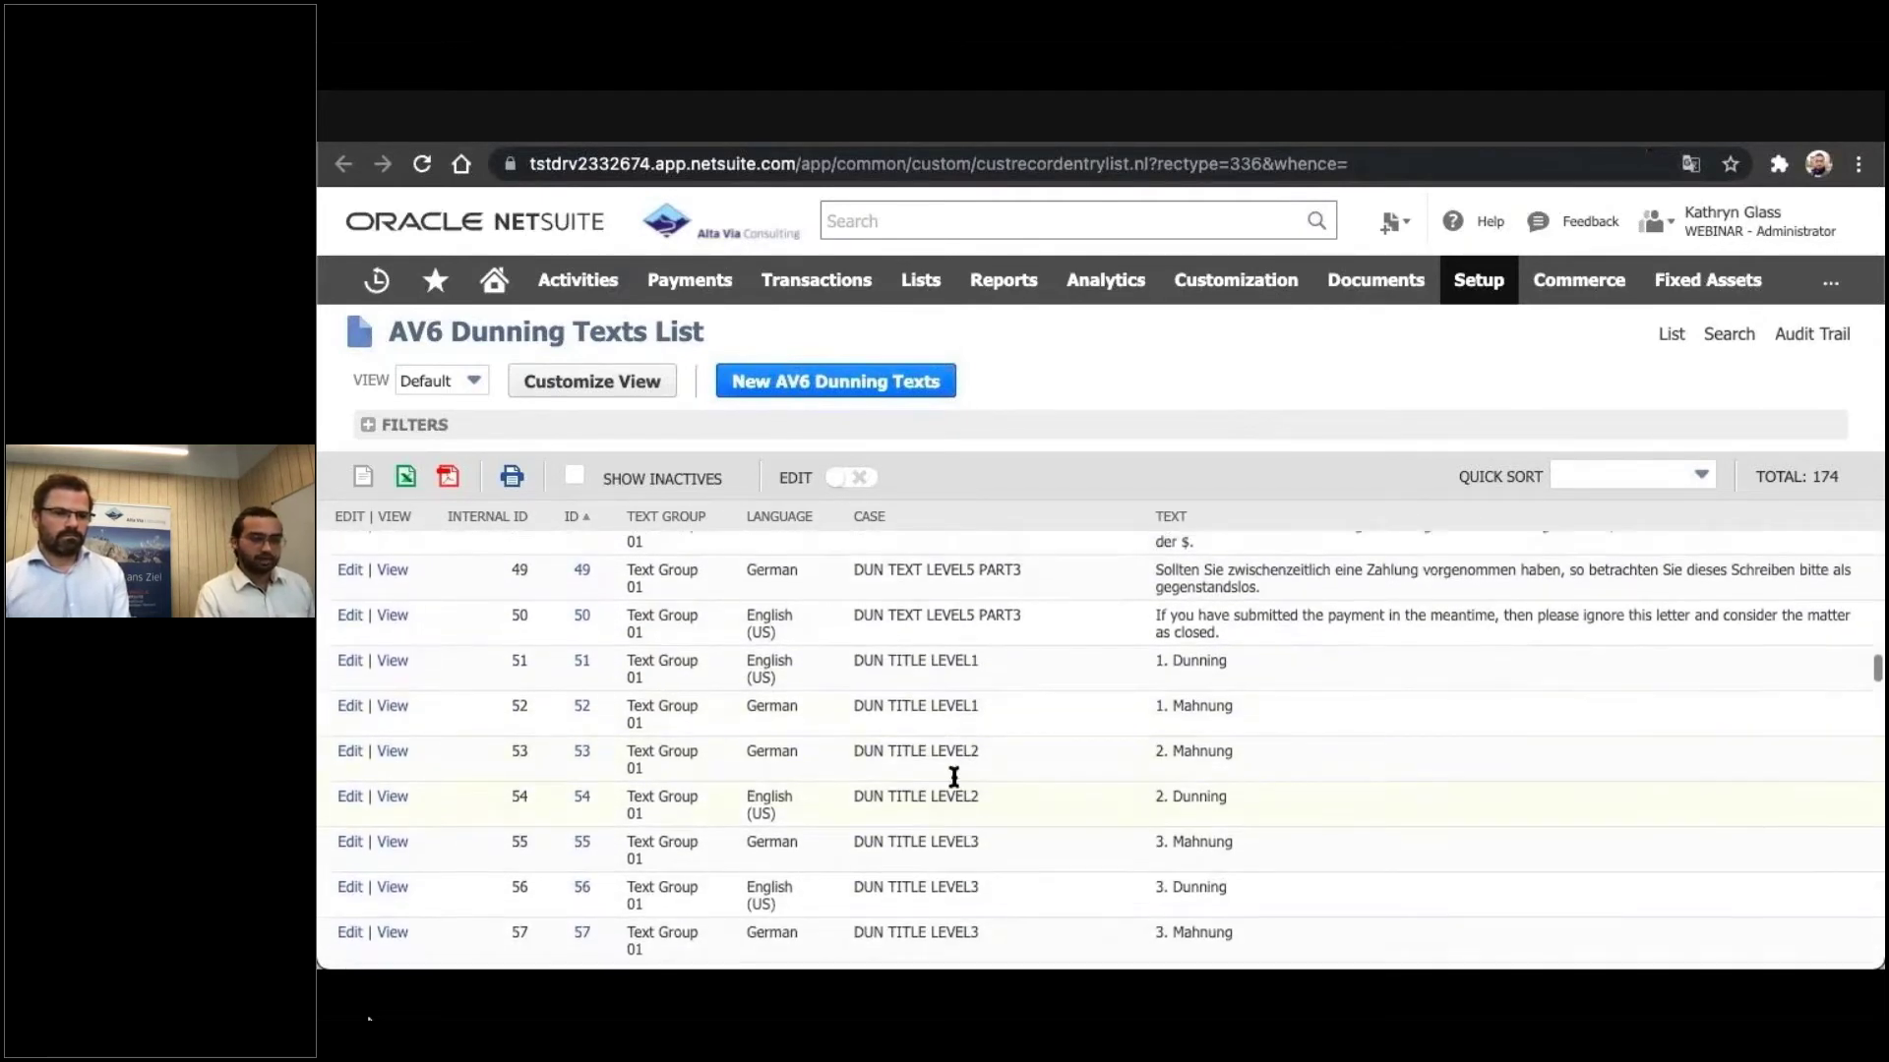
scroll(953, 777, up, 3)
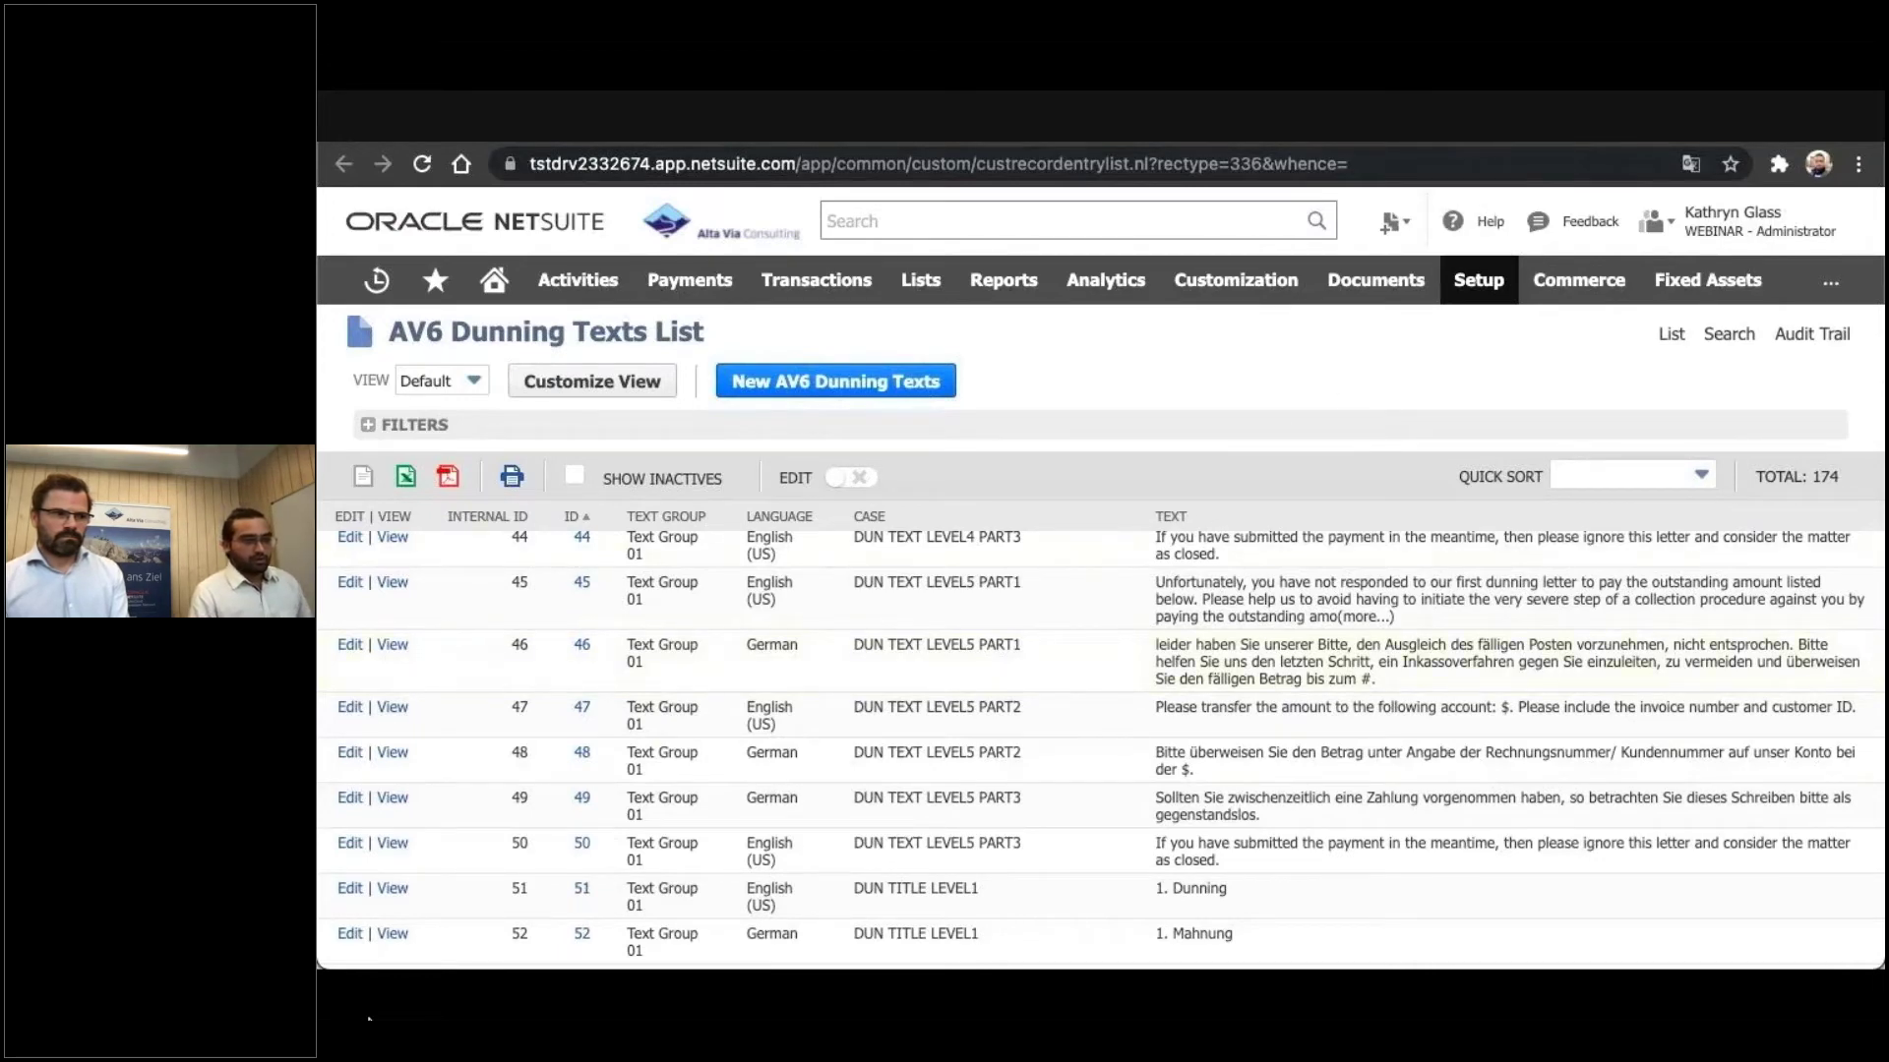
Return to the collective dunning run and open Invoice #40 from its created dunnings
click(1377, 116)
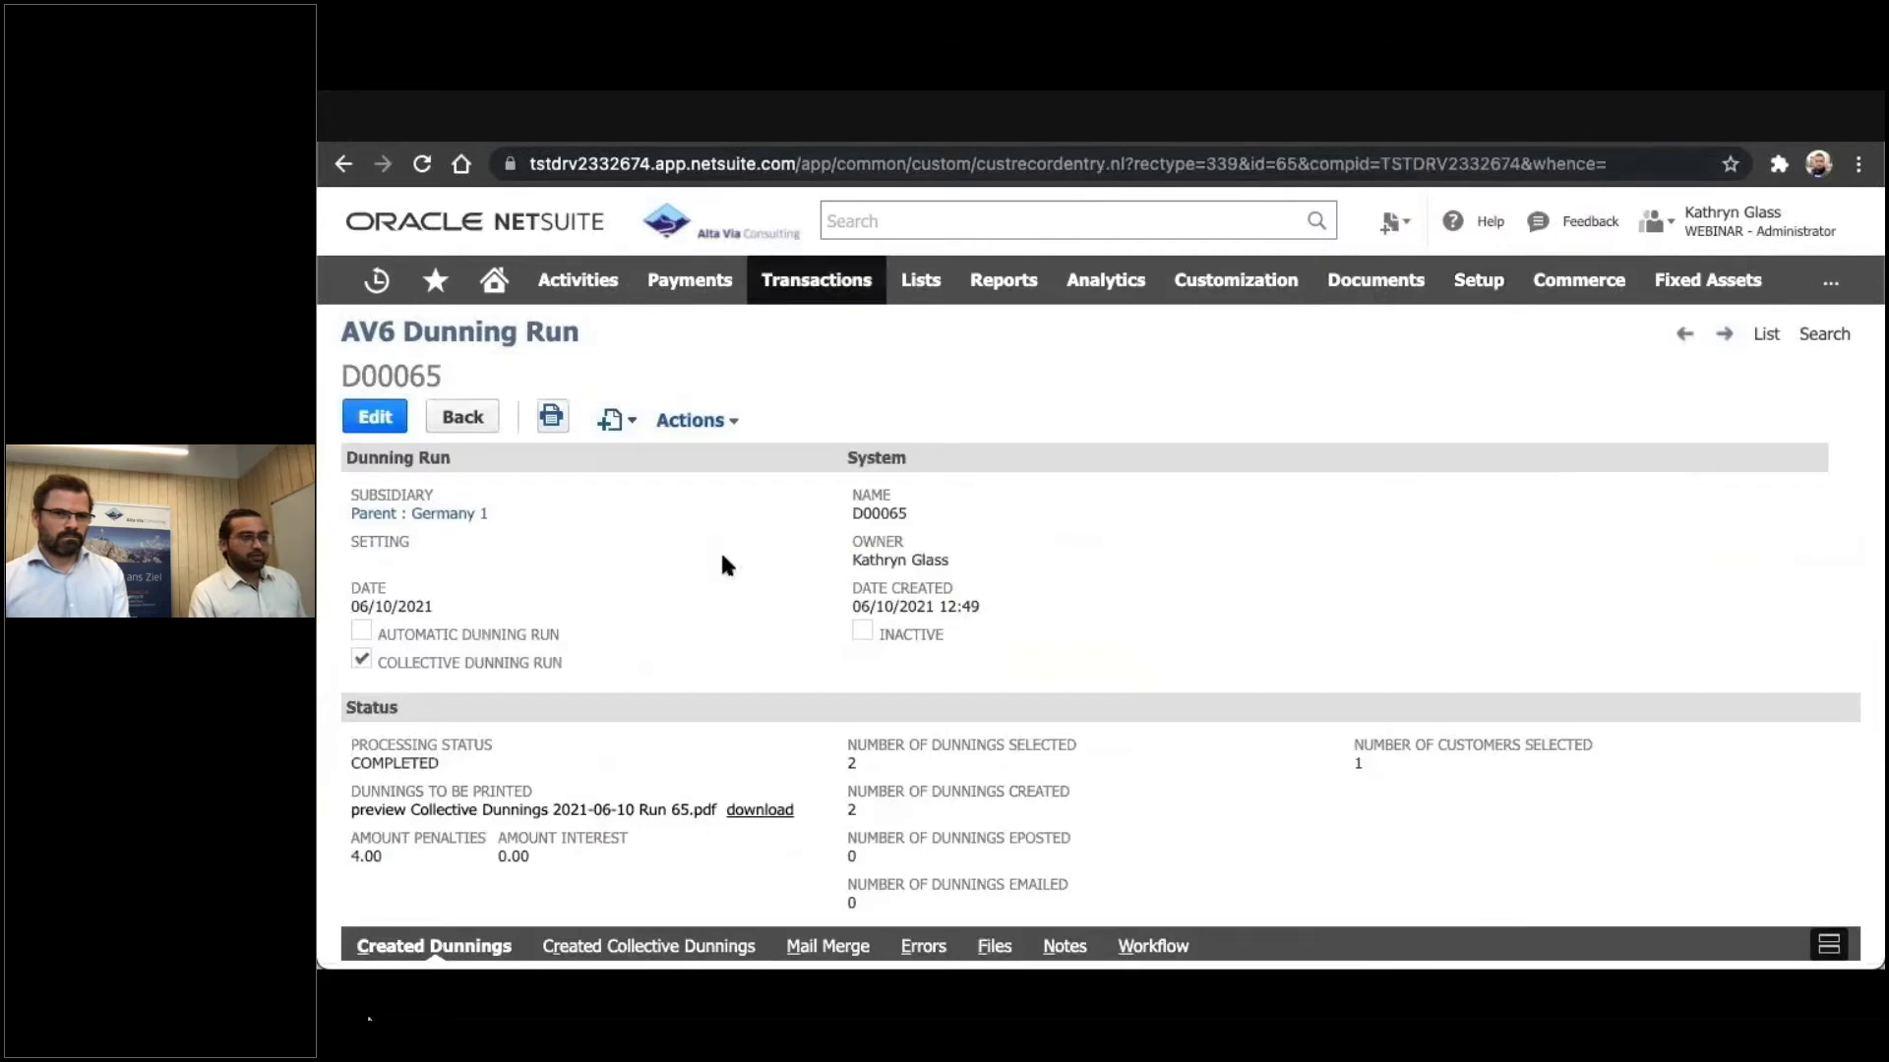
scroll(723, 555, down, 5)
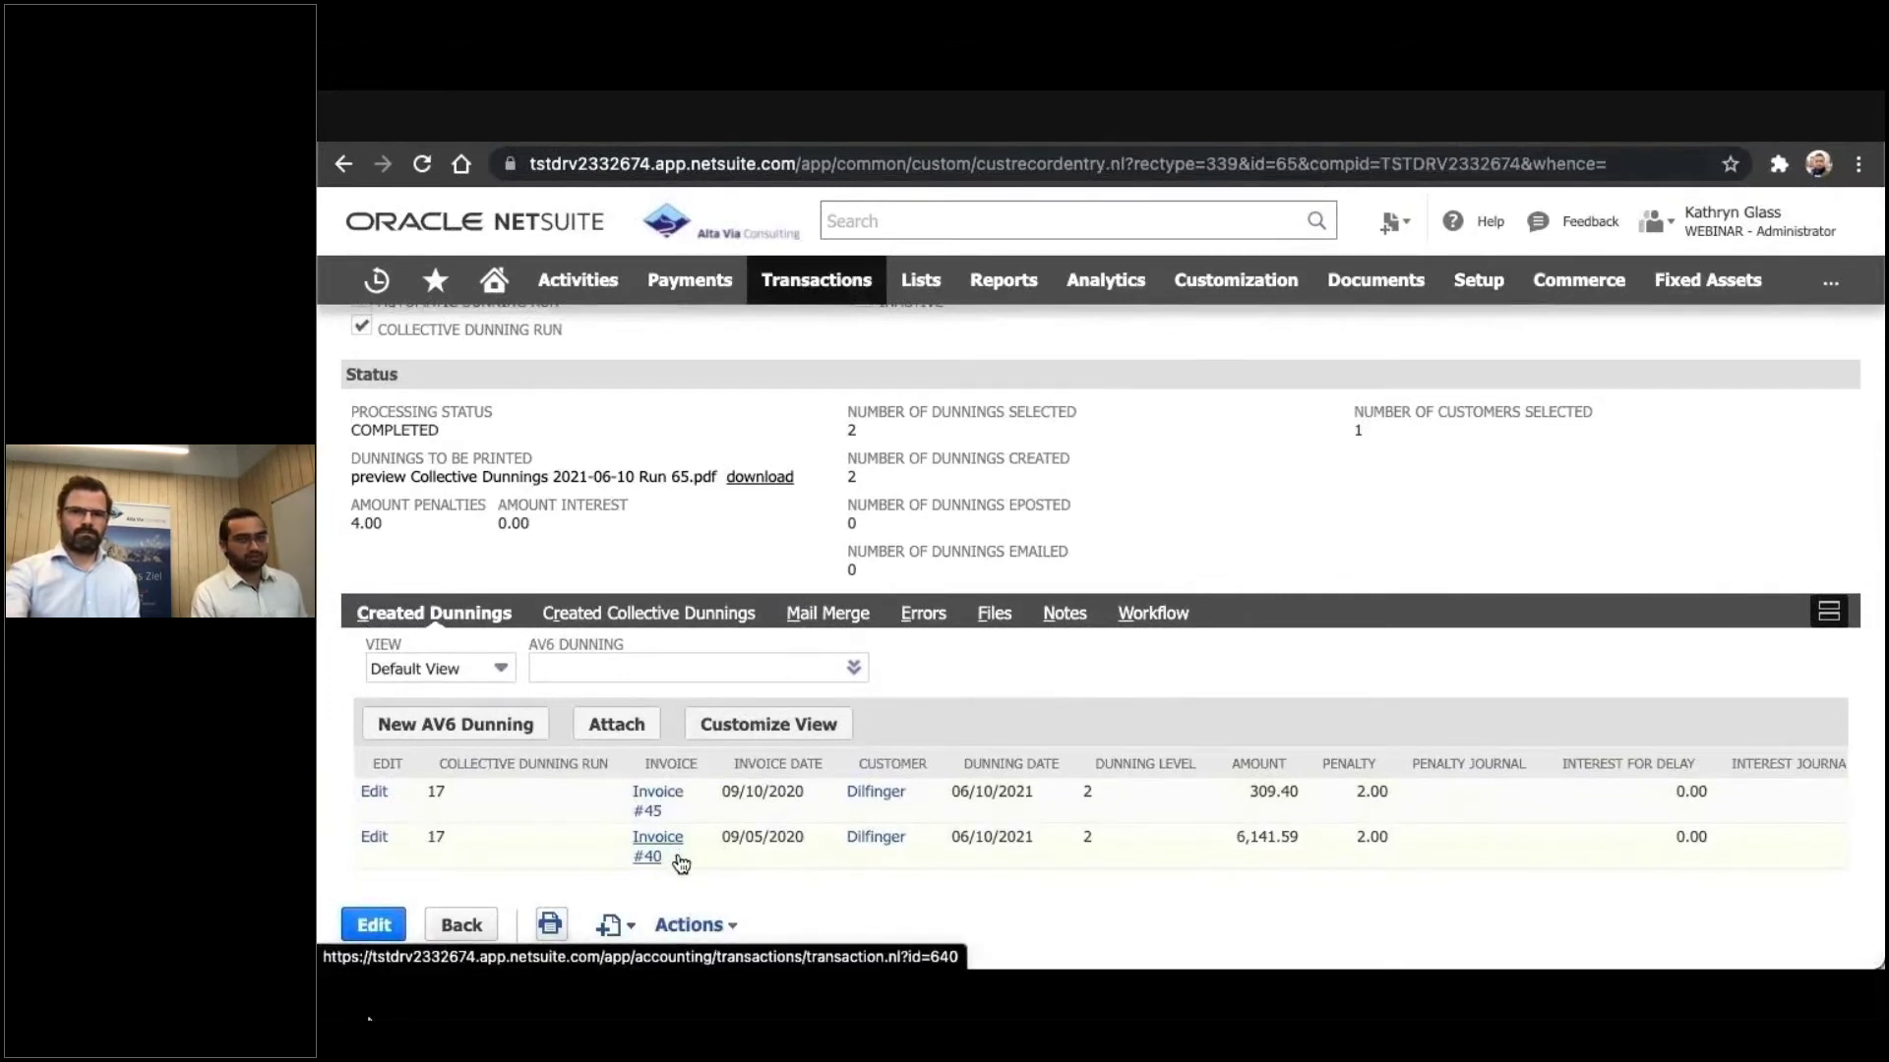
mouse_move(673, 854)
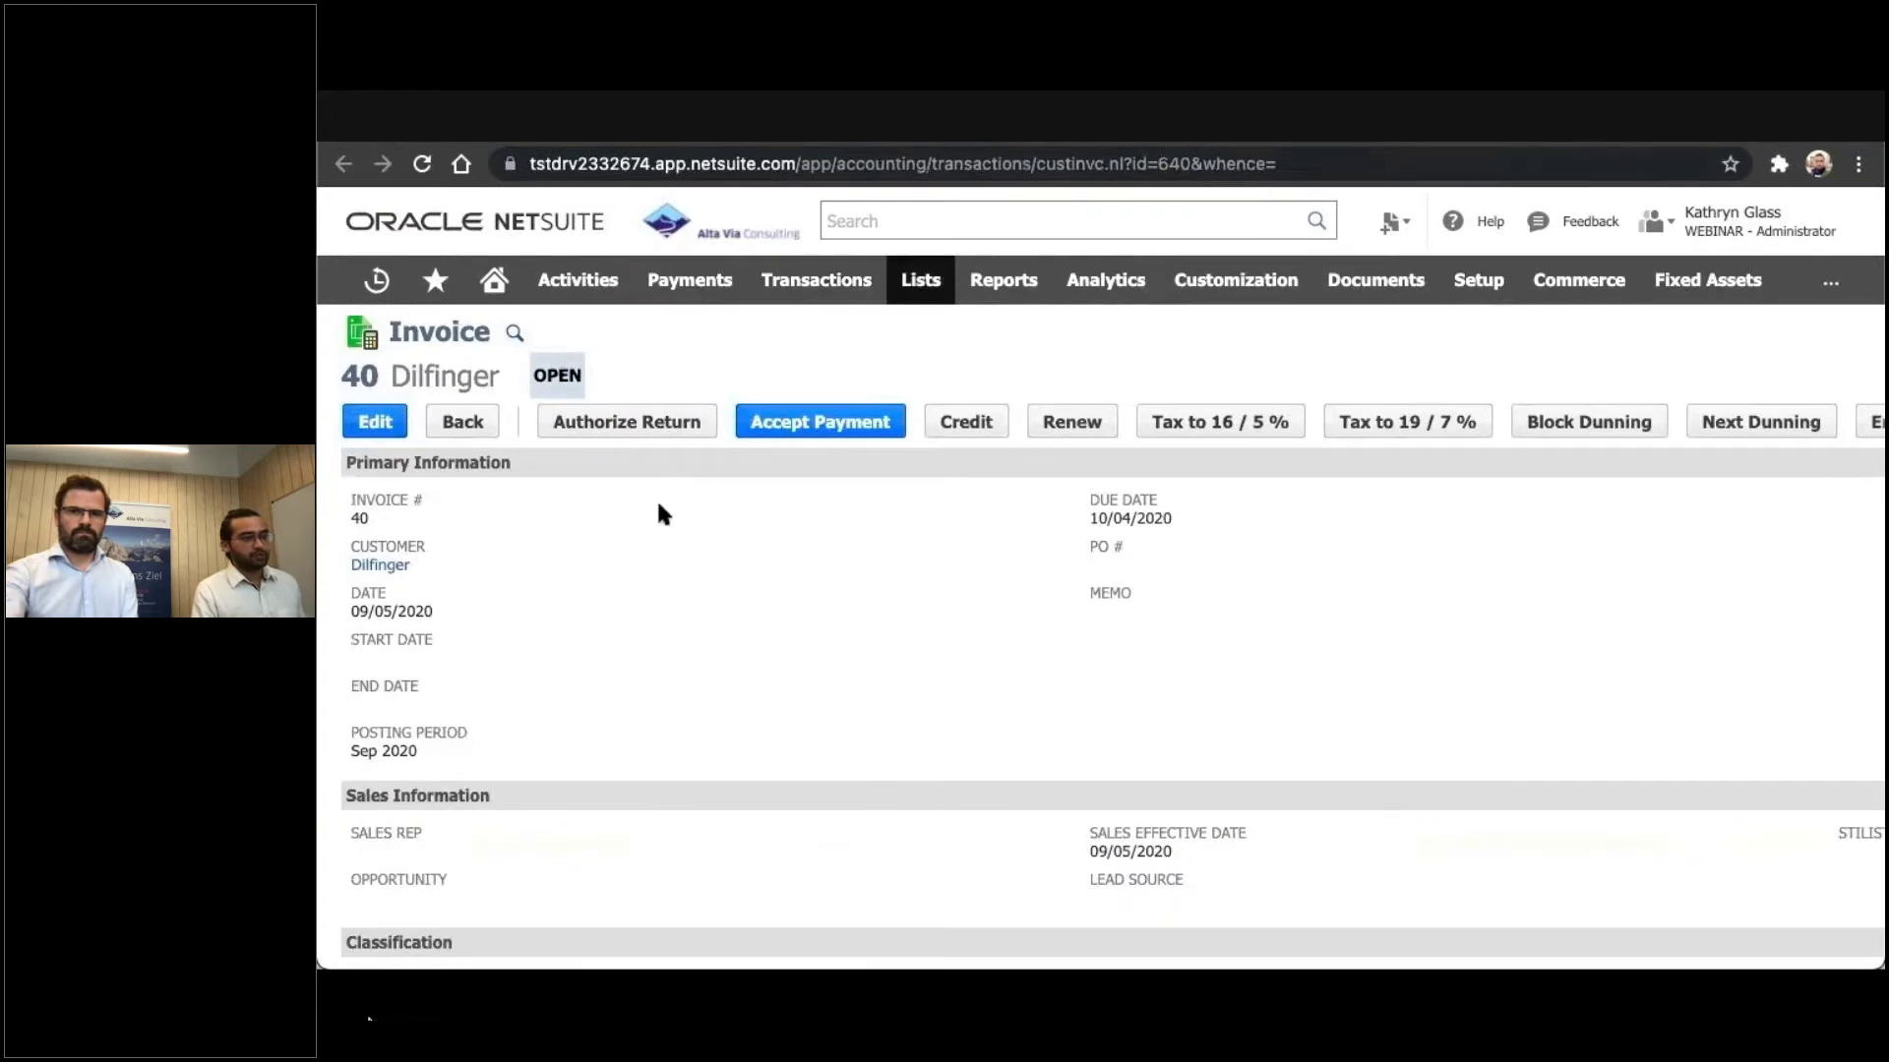
Display the Dunning Processes details of Invoice #40
scroll(714, 684, down, 2)
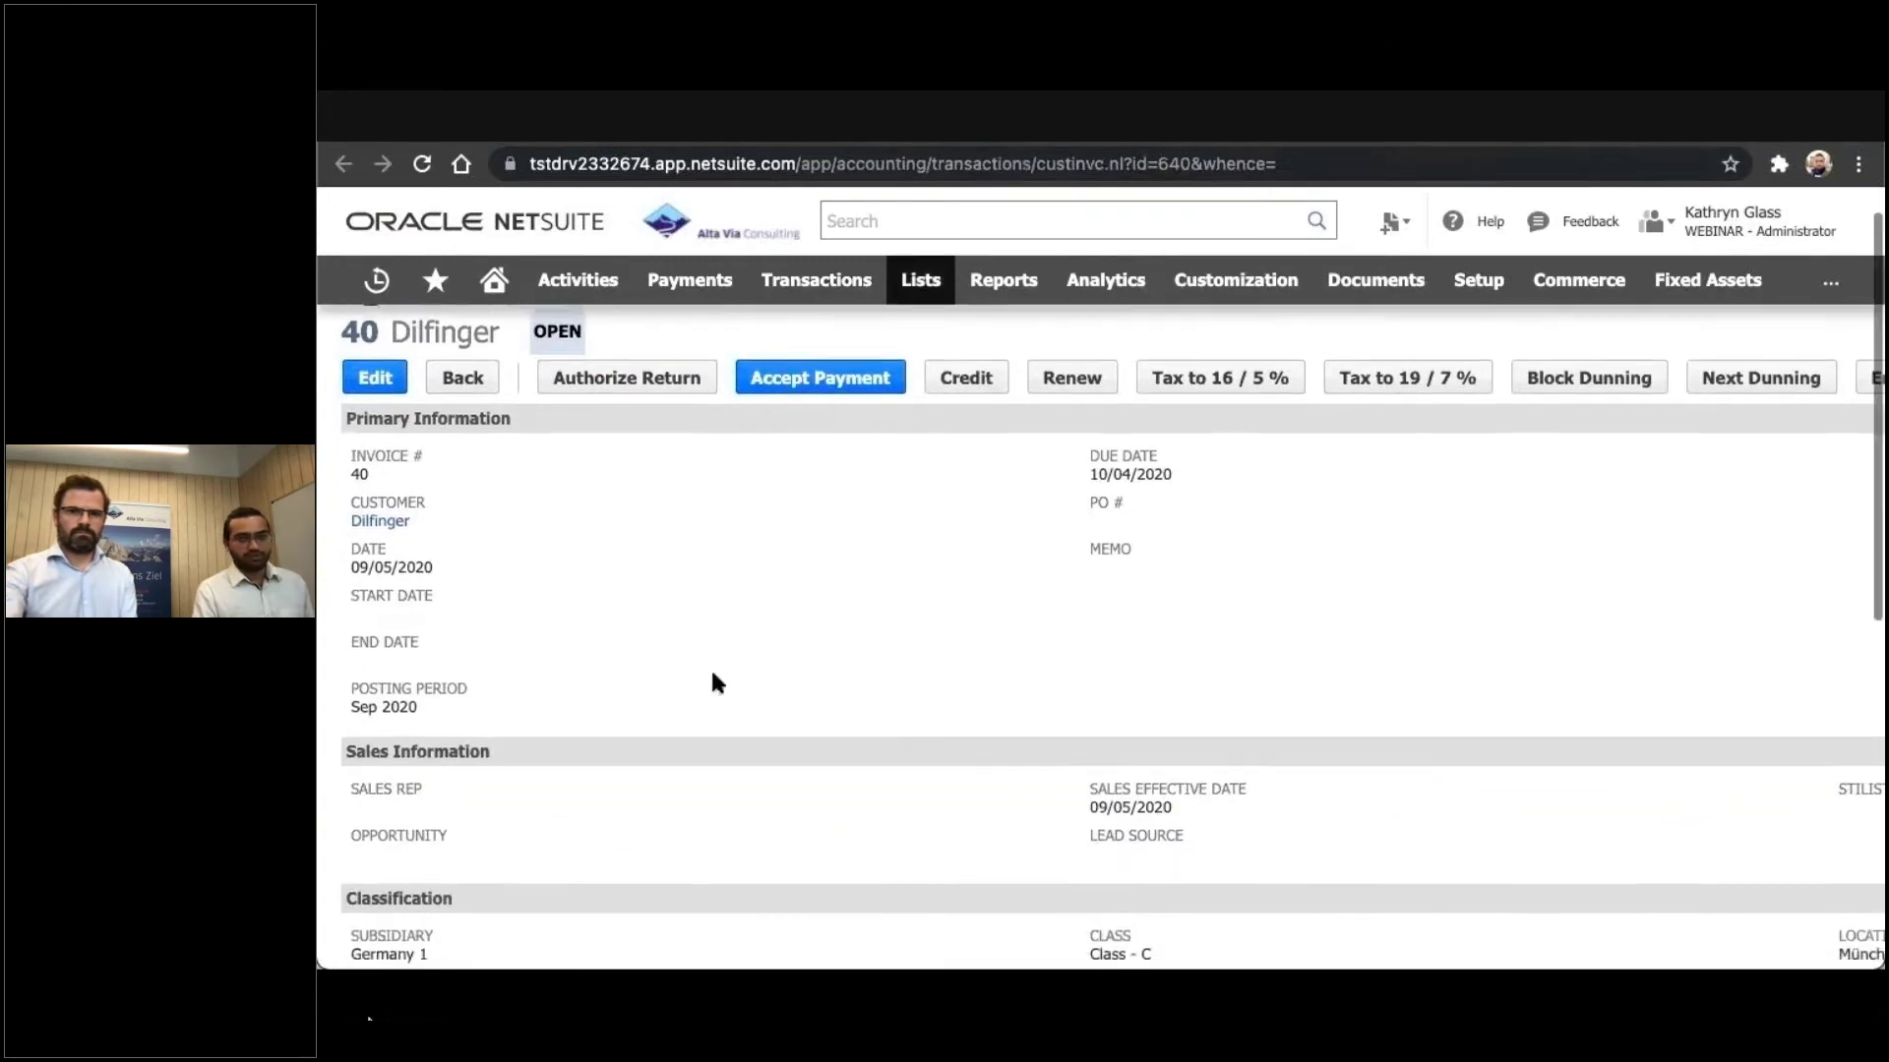
scroll(714, 674, down, 5)
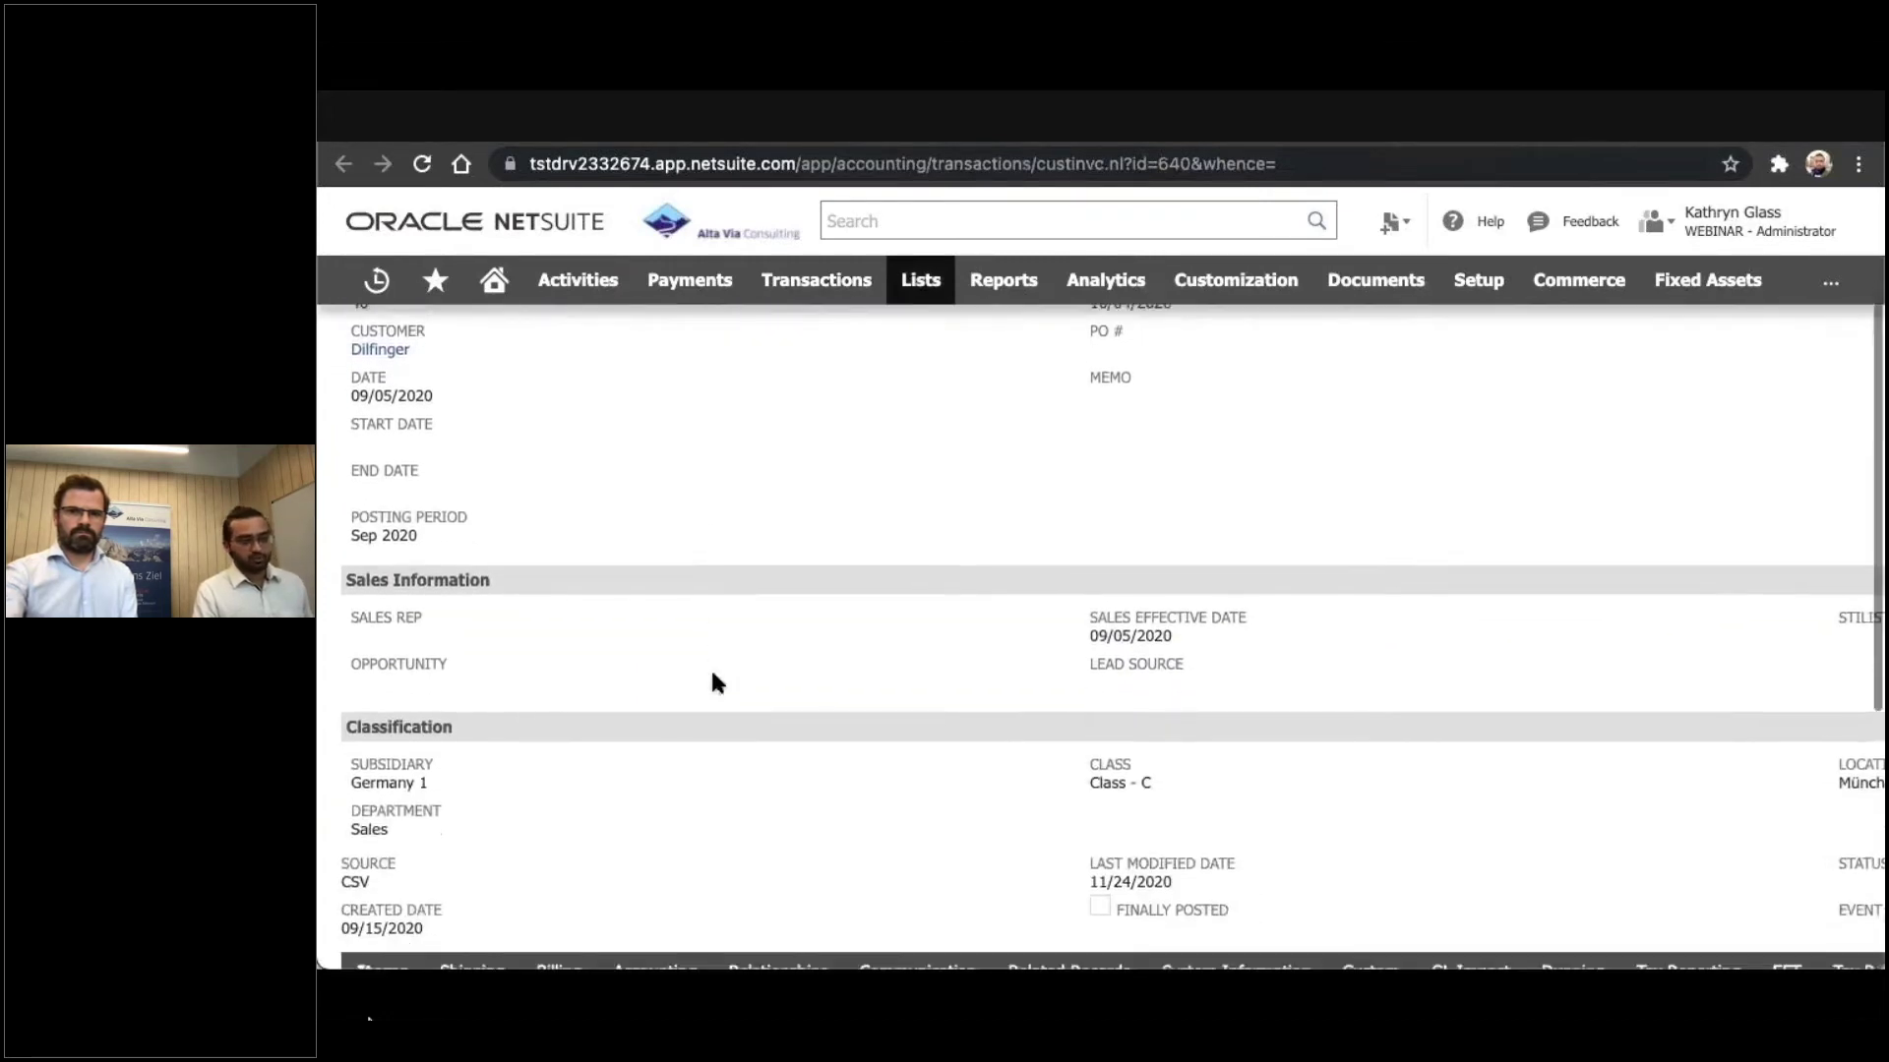
scroll(712, 675, down, 2)
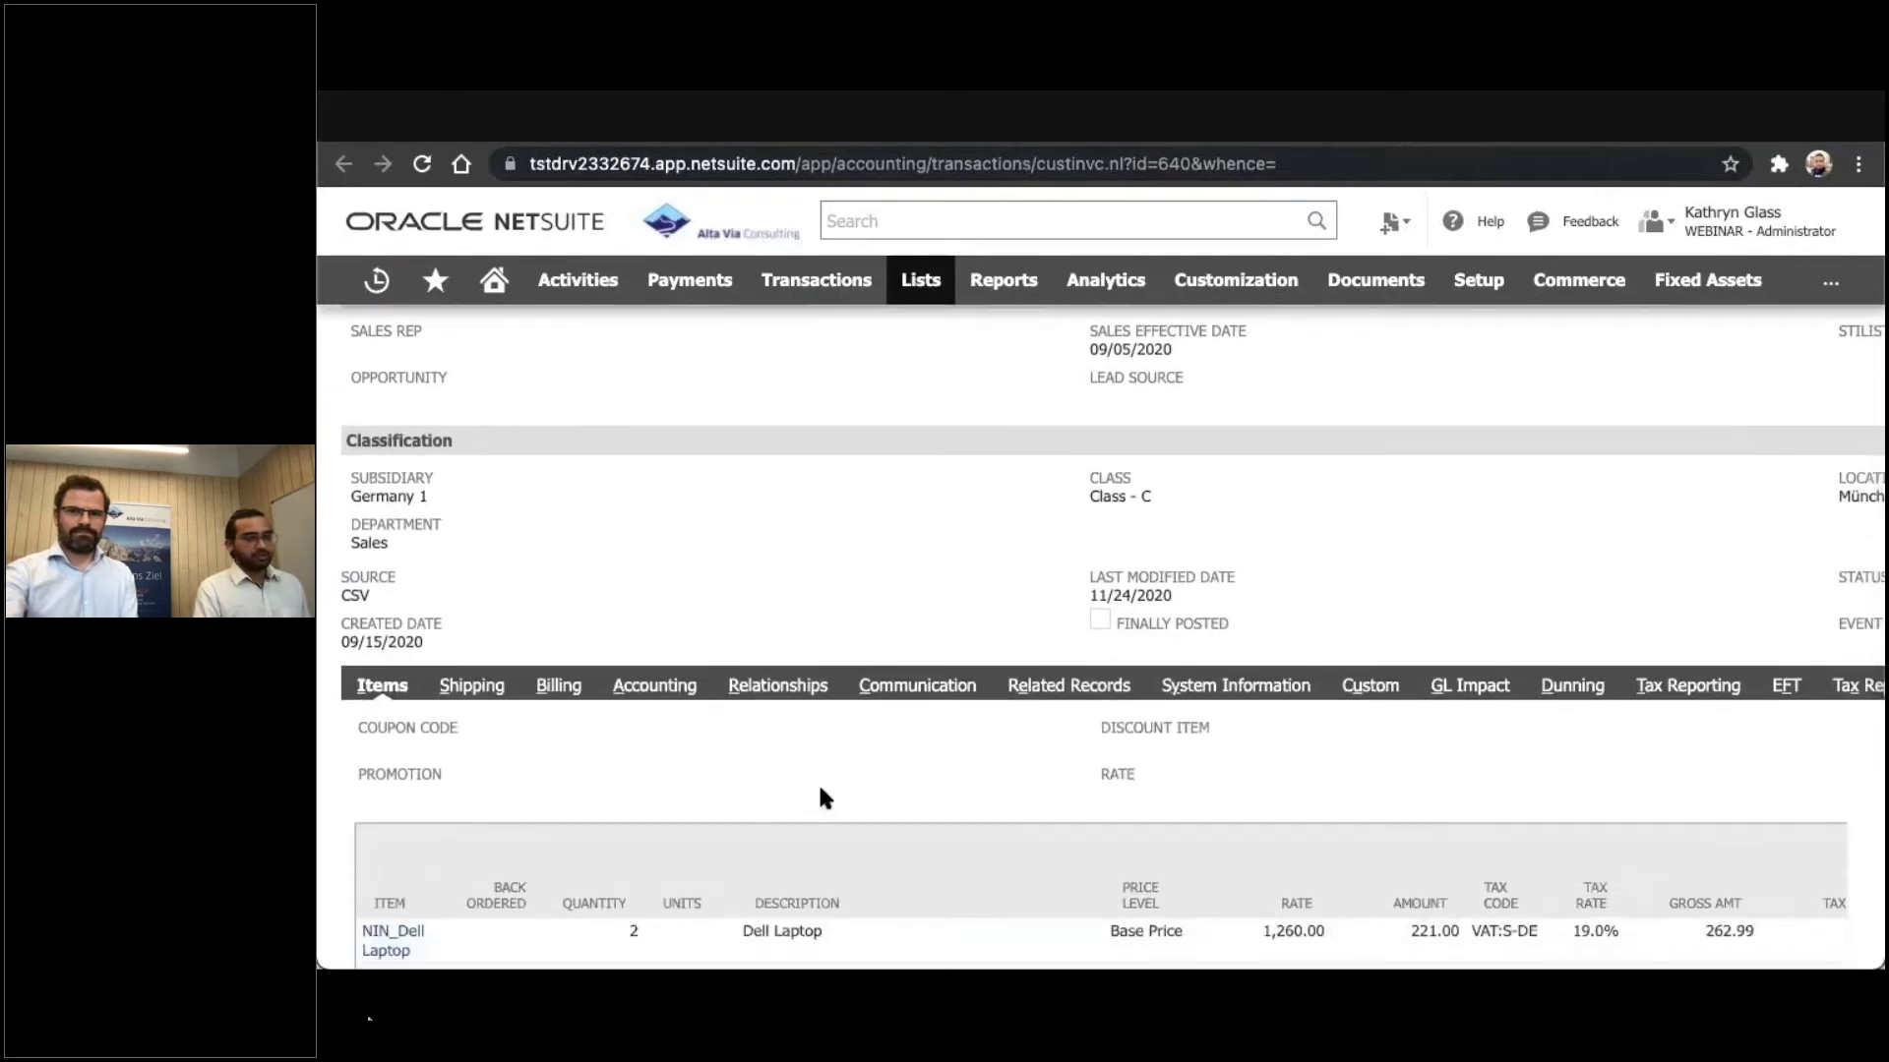
scroll(820, 789, right, 3)
scroll(822, 789, right, 3)
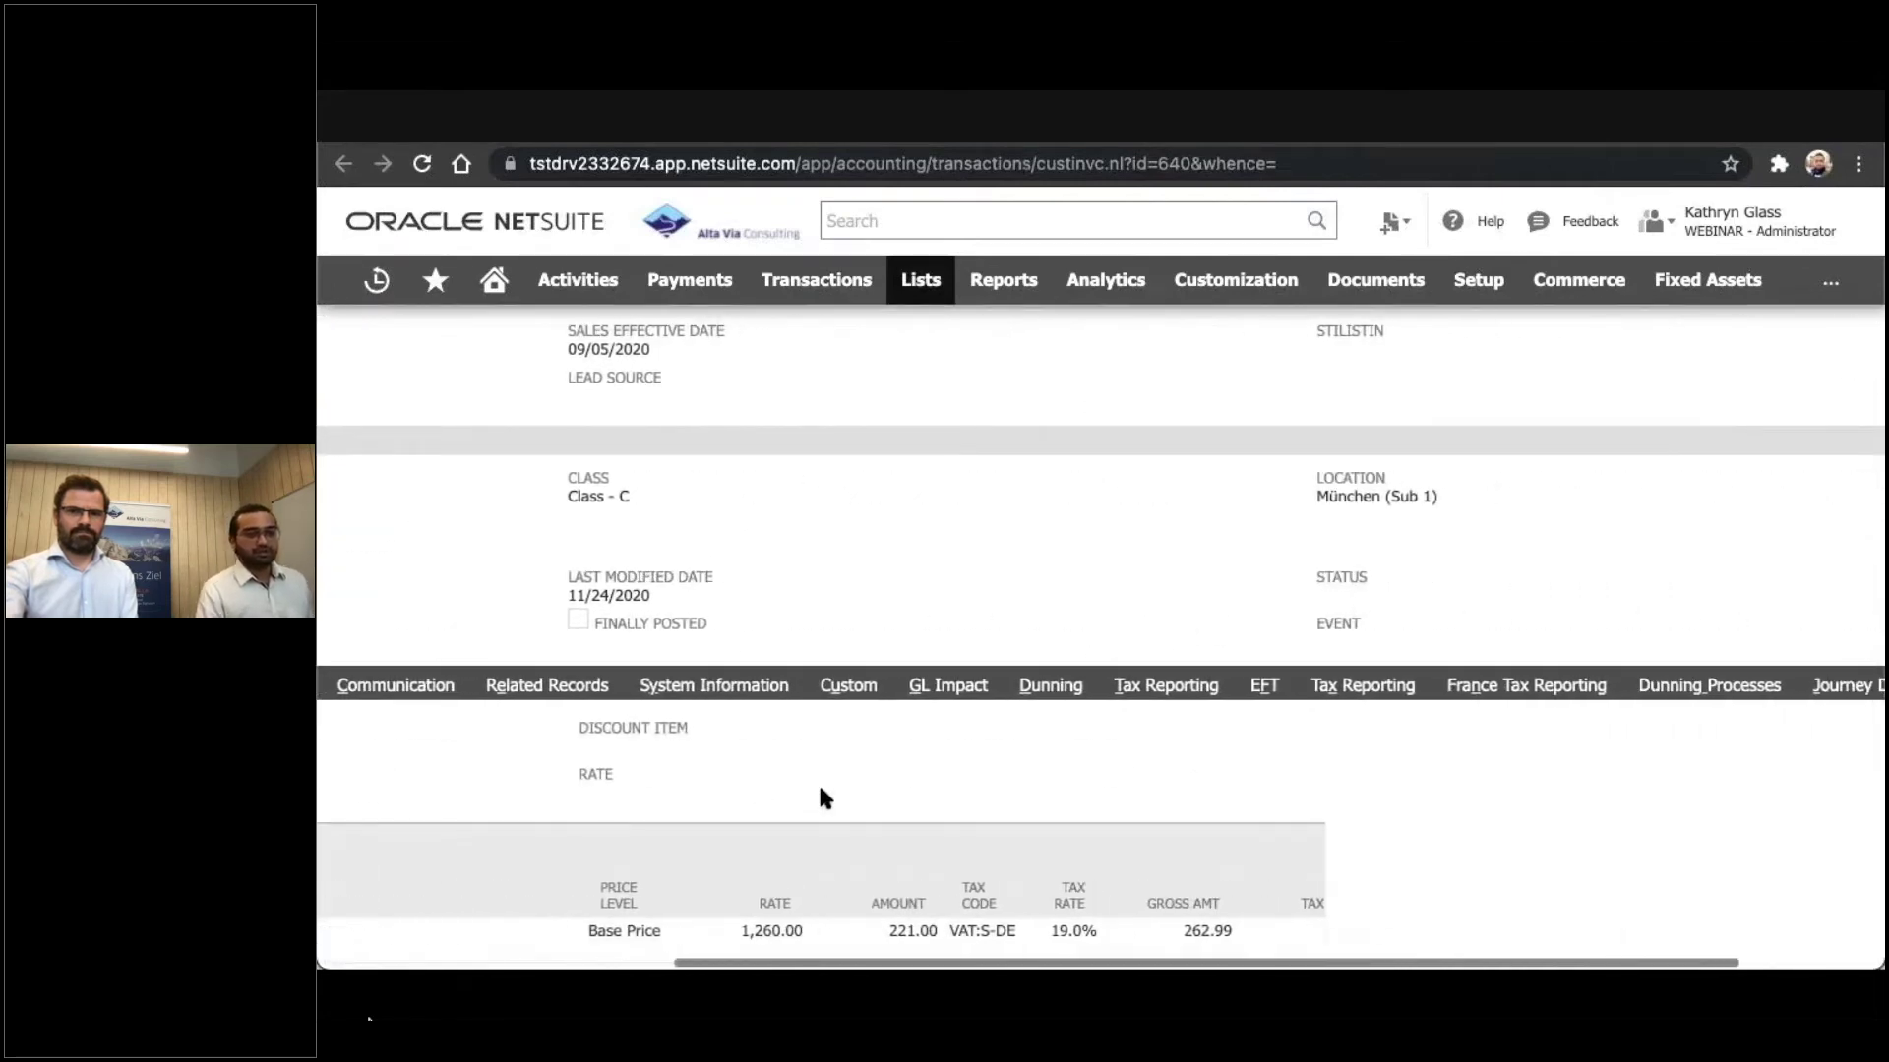
click(1694, 693)
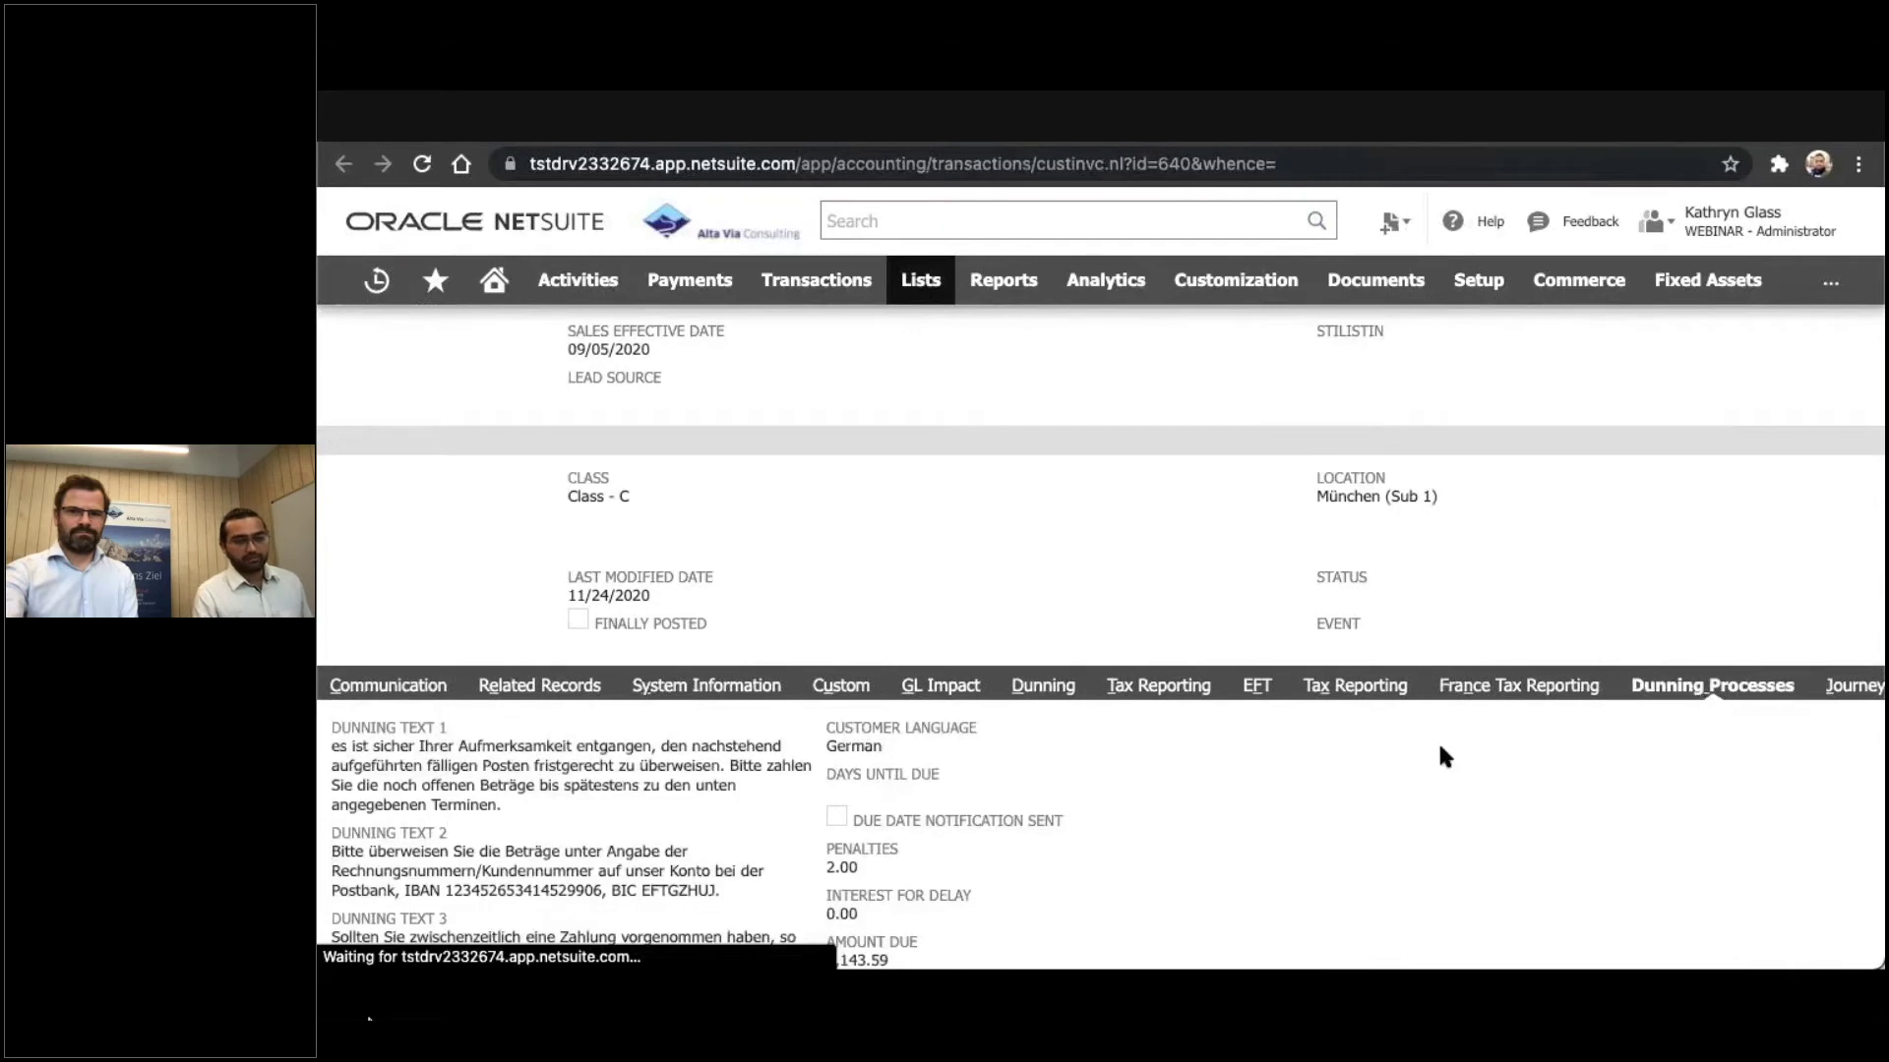
Examine the invoice's current dunning level, payment deadline, dunning texts, penalties, interest, amount due and dunning setting
scroll(1438, 739, left, 3)
scroll(1439, 747, down, 3)
scroll(1439, 748, left, 1)
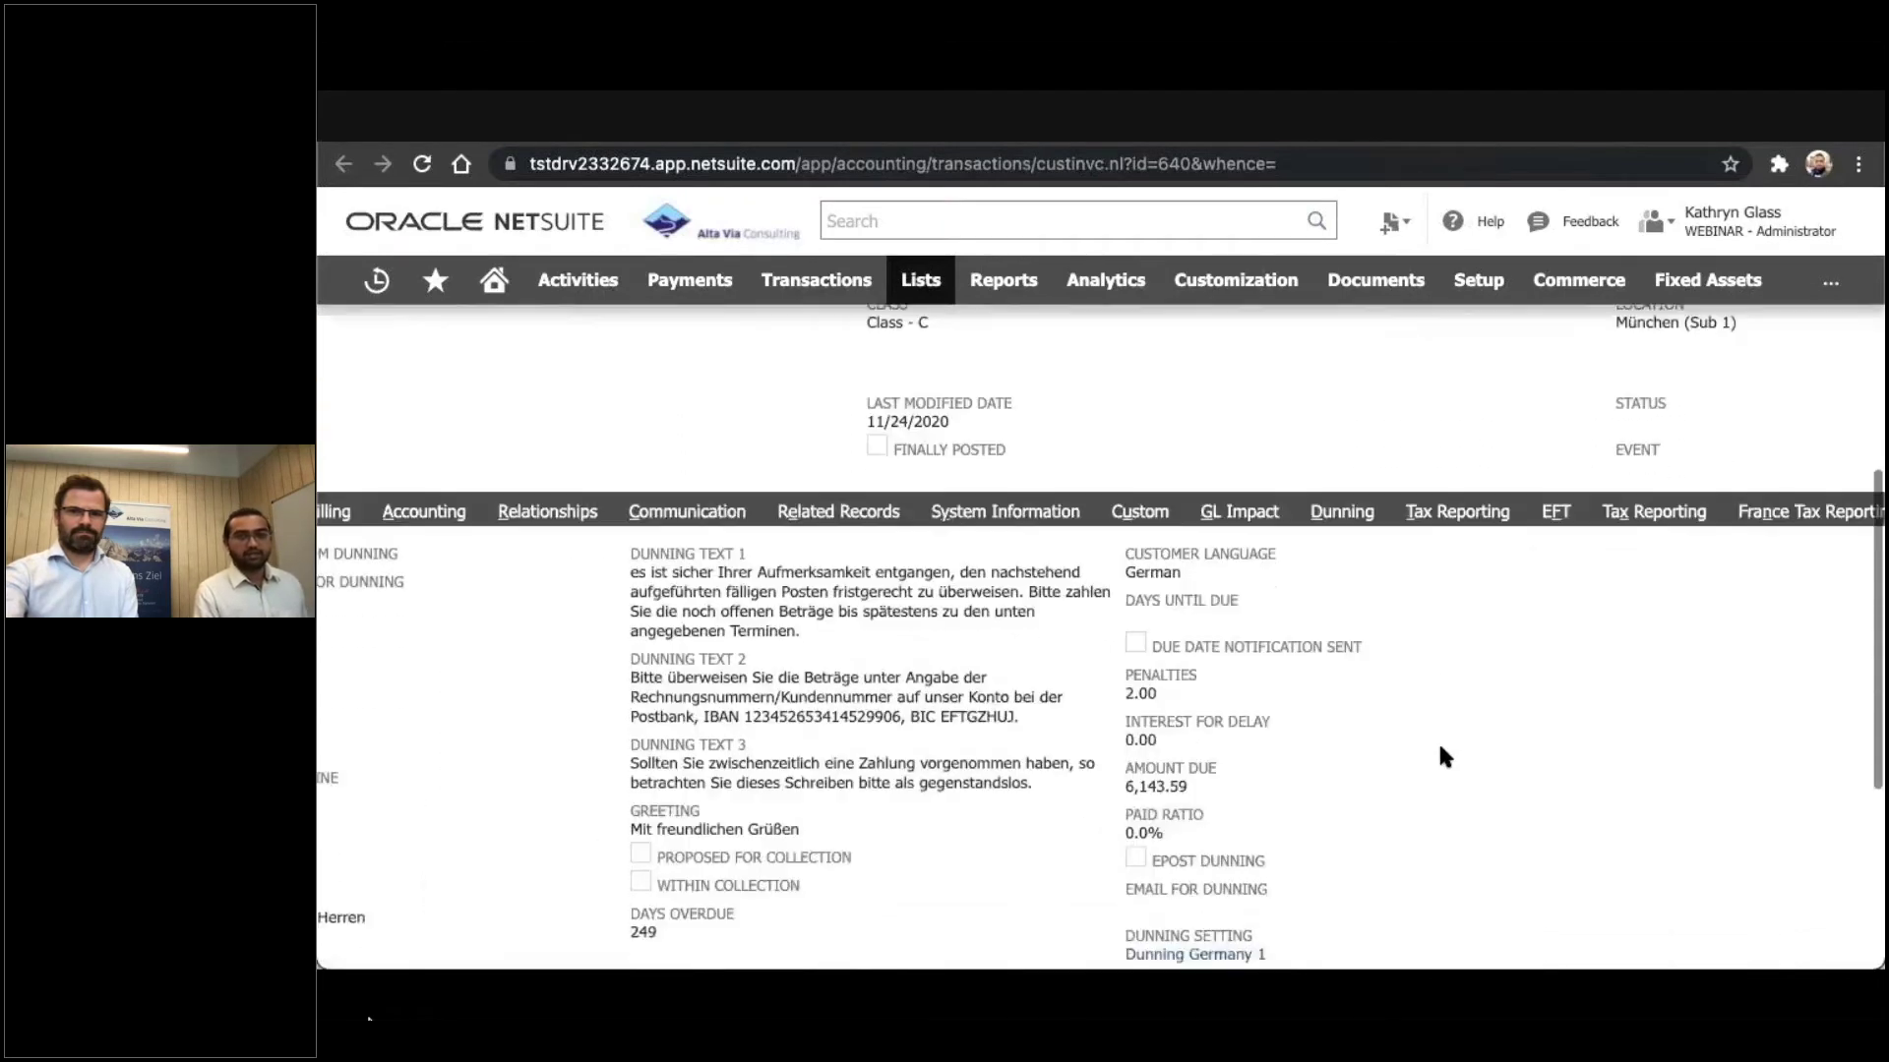
scroll(1438, 748, left, 2)
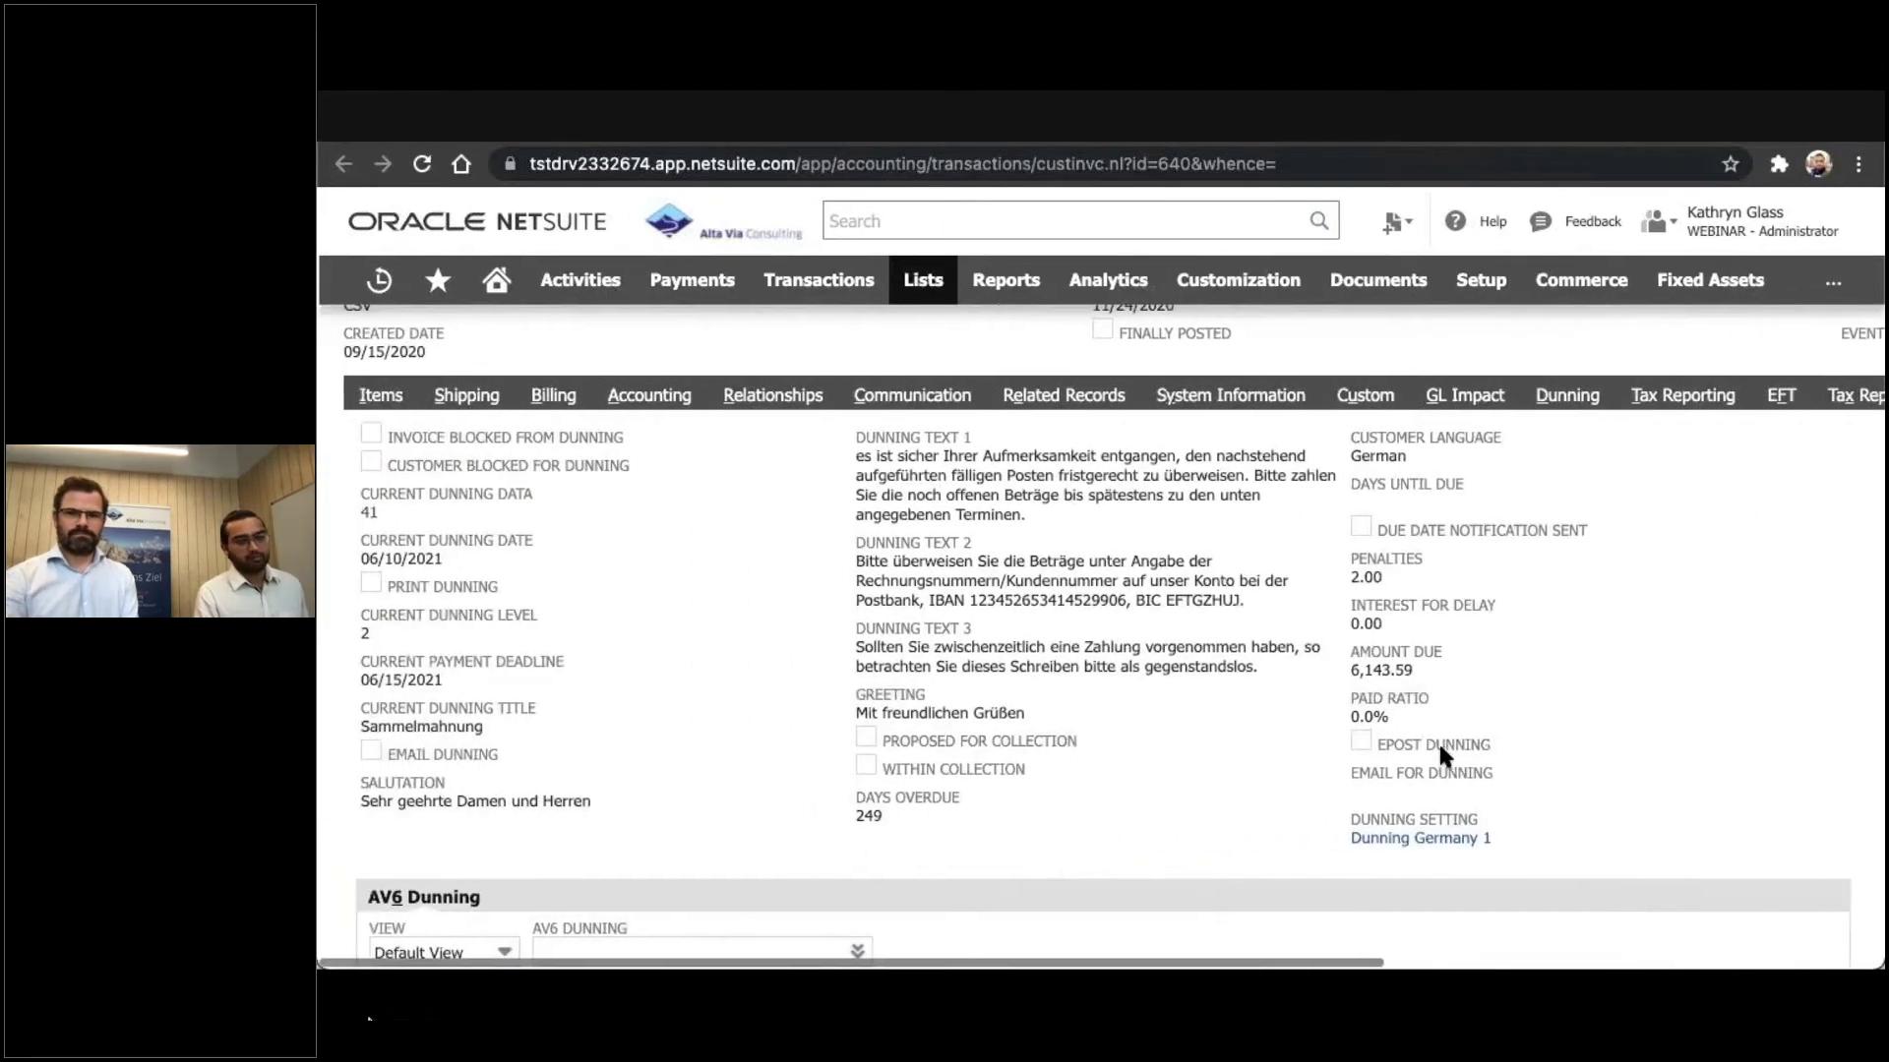
scroll(1120, 655, down, 1)
scroll(1120, 654, down, 1)
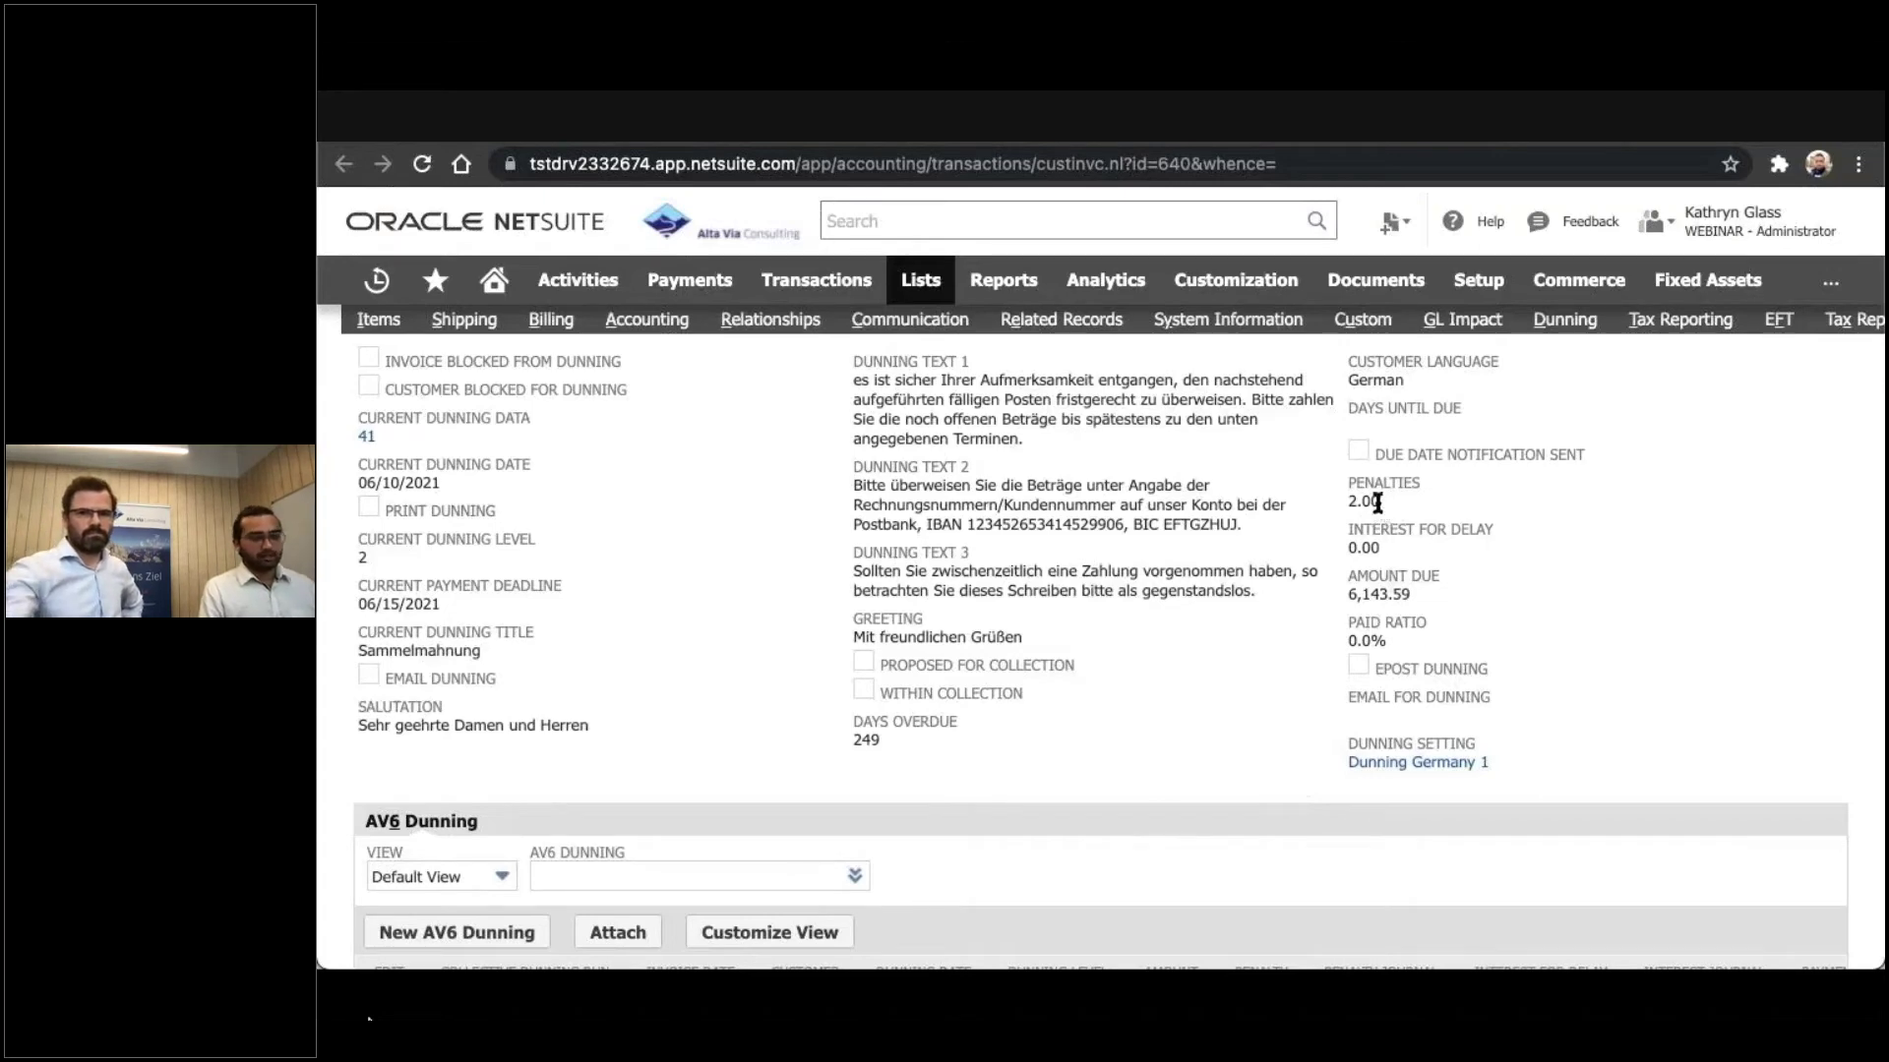
Review the invoice's dunning history with its dates, levels and penalties, and recheck the Dunning Processes details
scroll(1223, 647, down, 3)
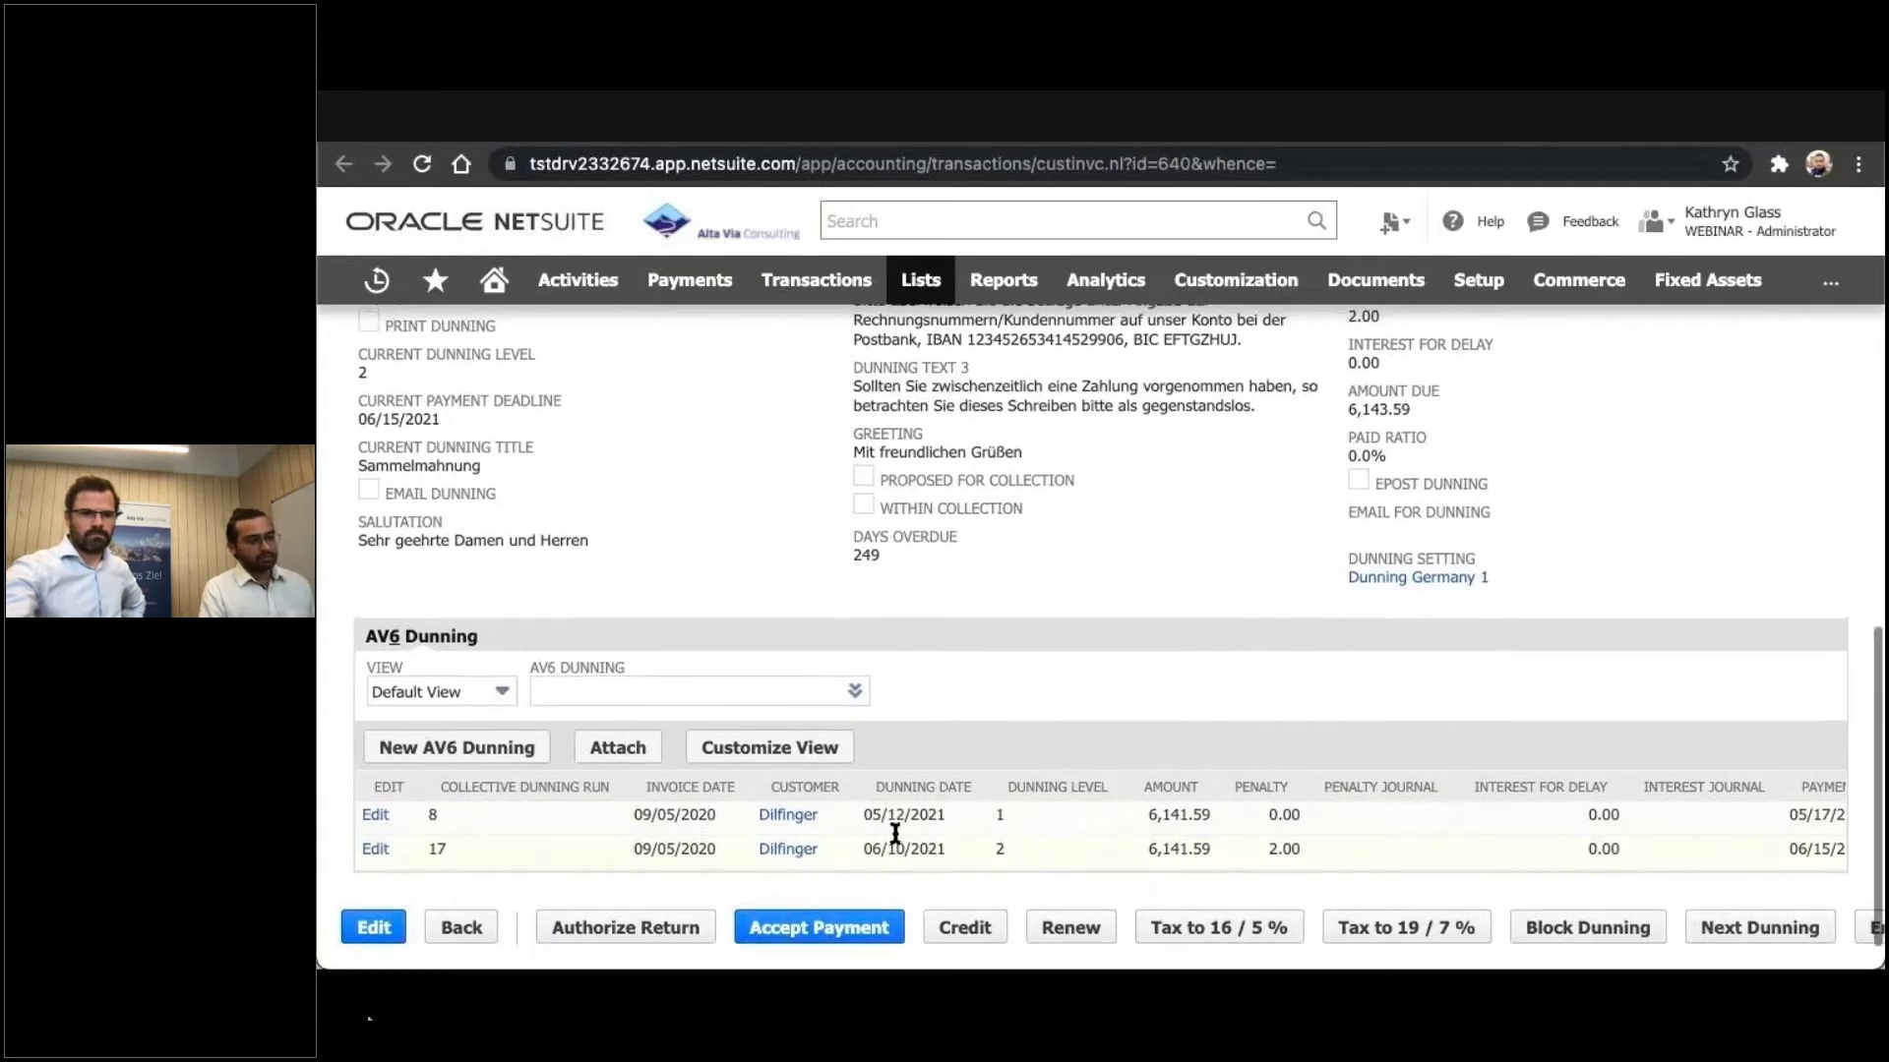
scroll(884, 830, up, 1)
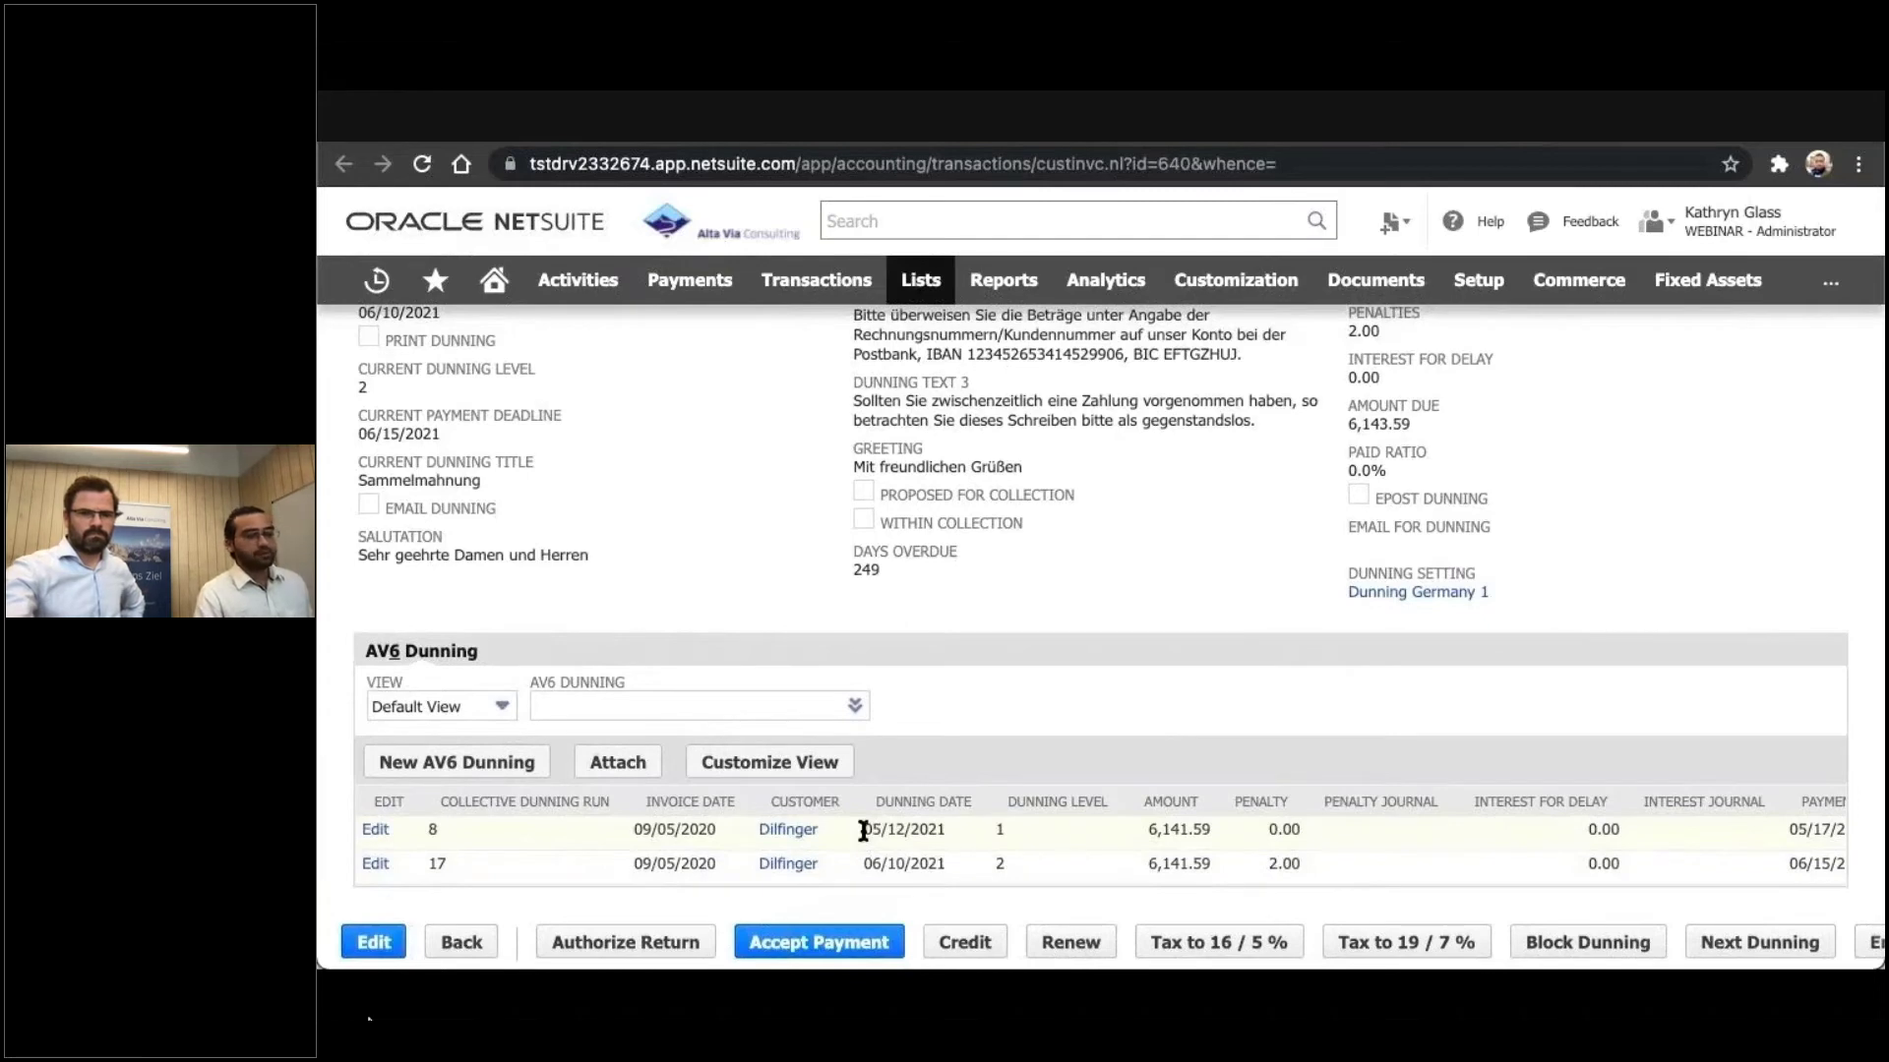
scroll(863, 831, down, 1)
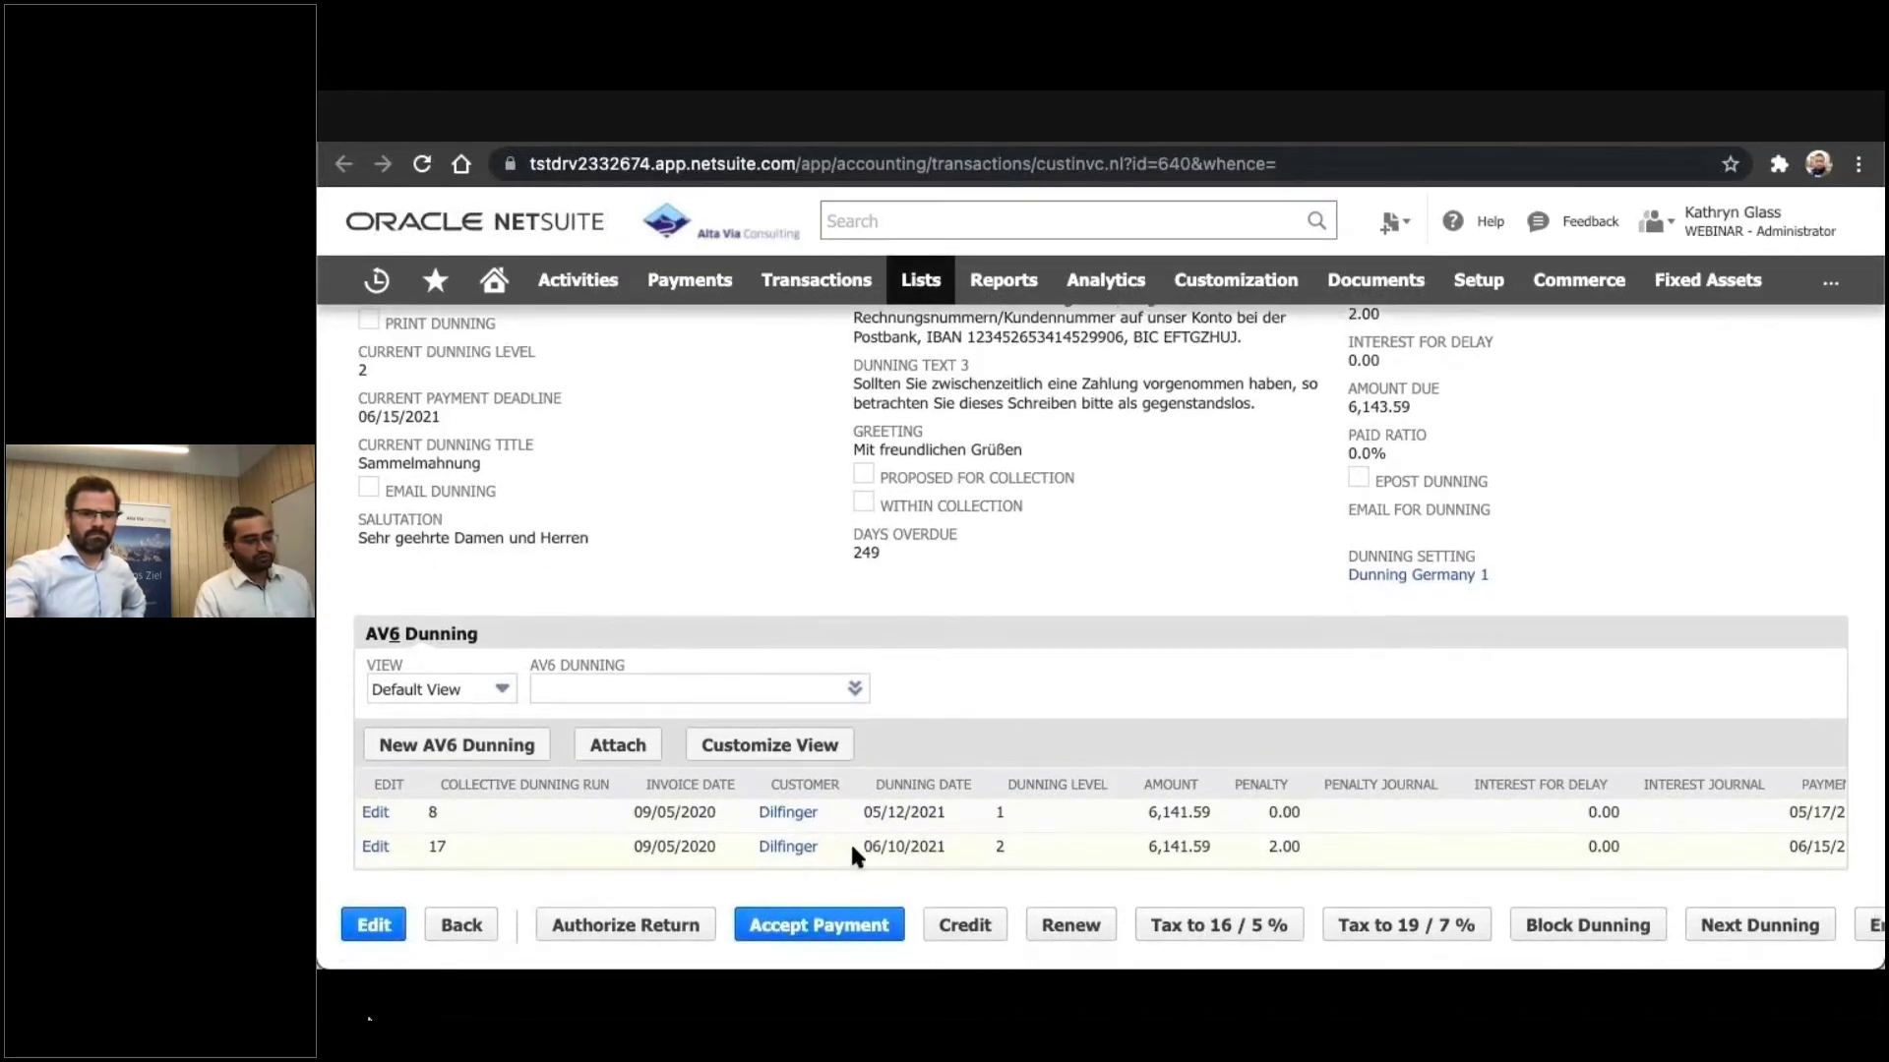
scroll(851, 850, up, 3)
scroll(853, 854, up, 2)
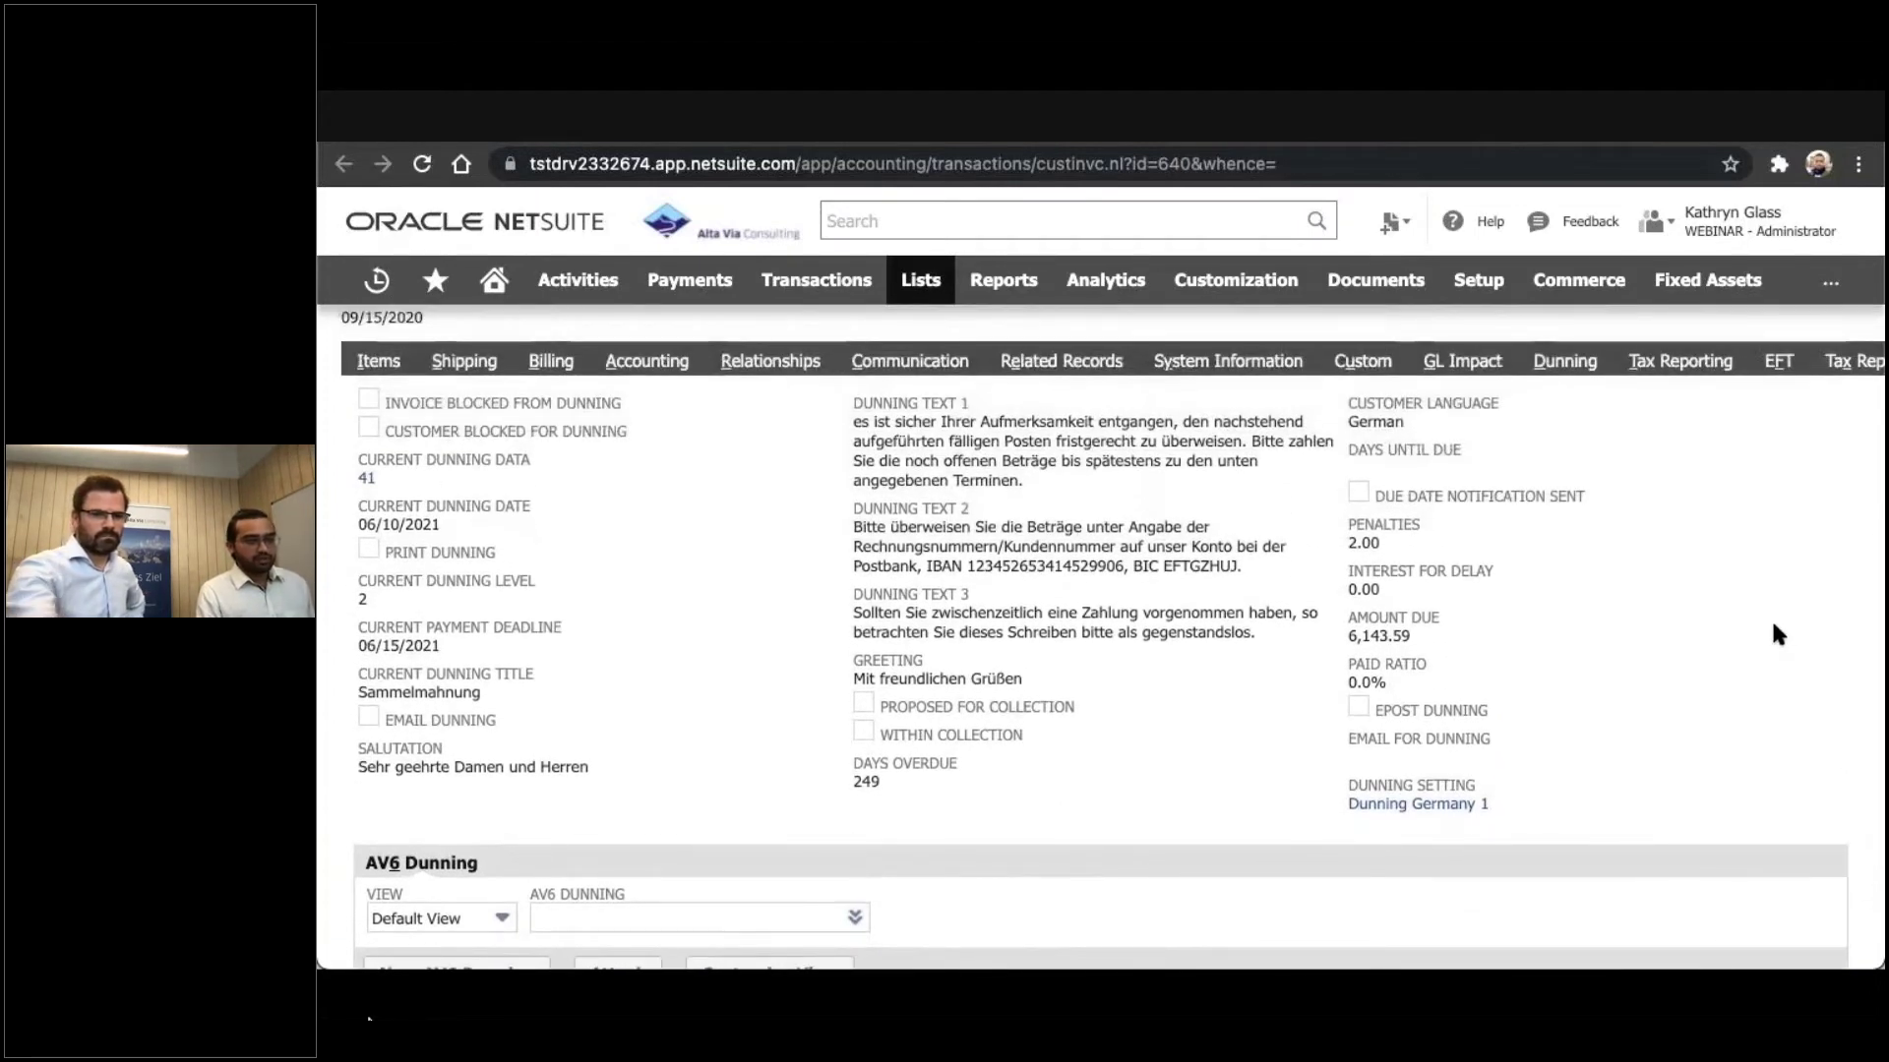
scroll(1775, 626, right, 5)
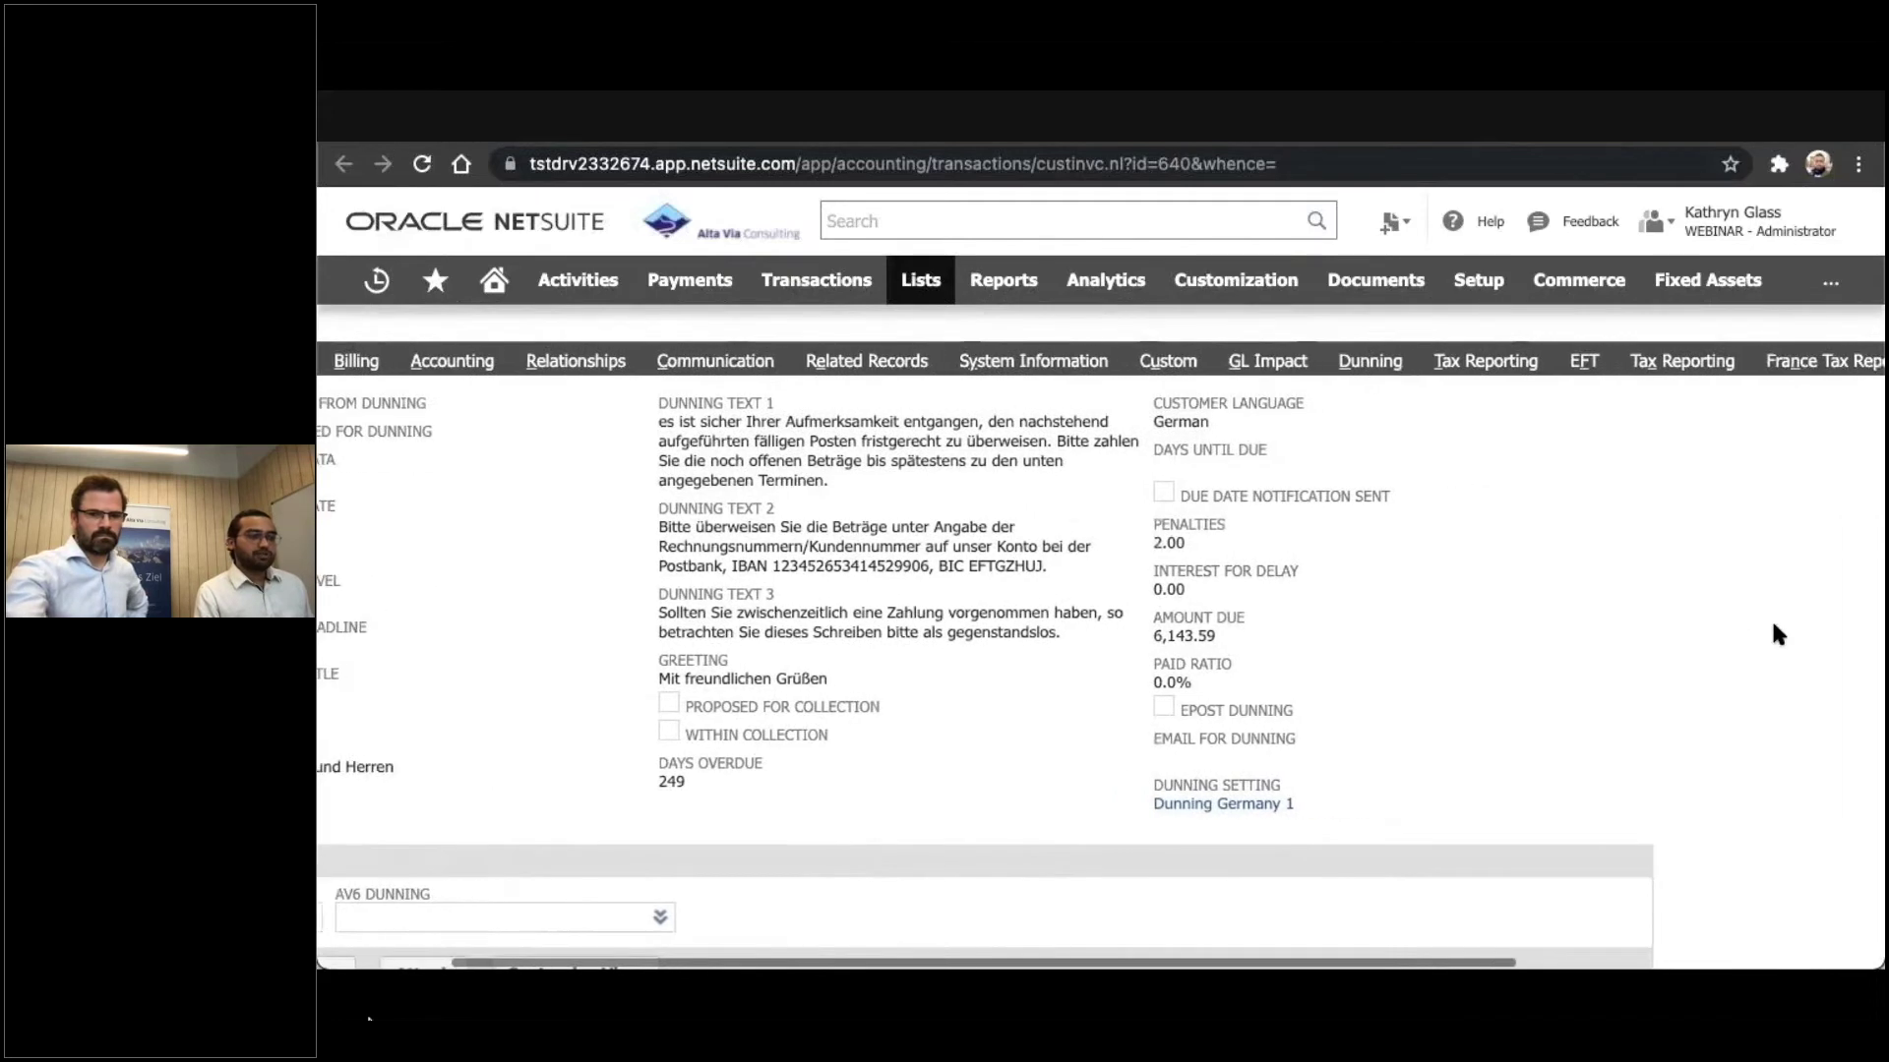
scroll(1773, 626, right, 2)
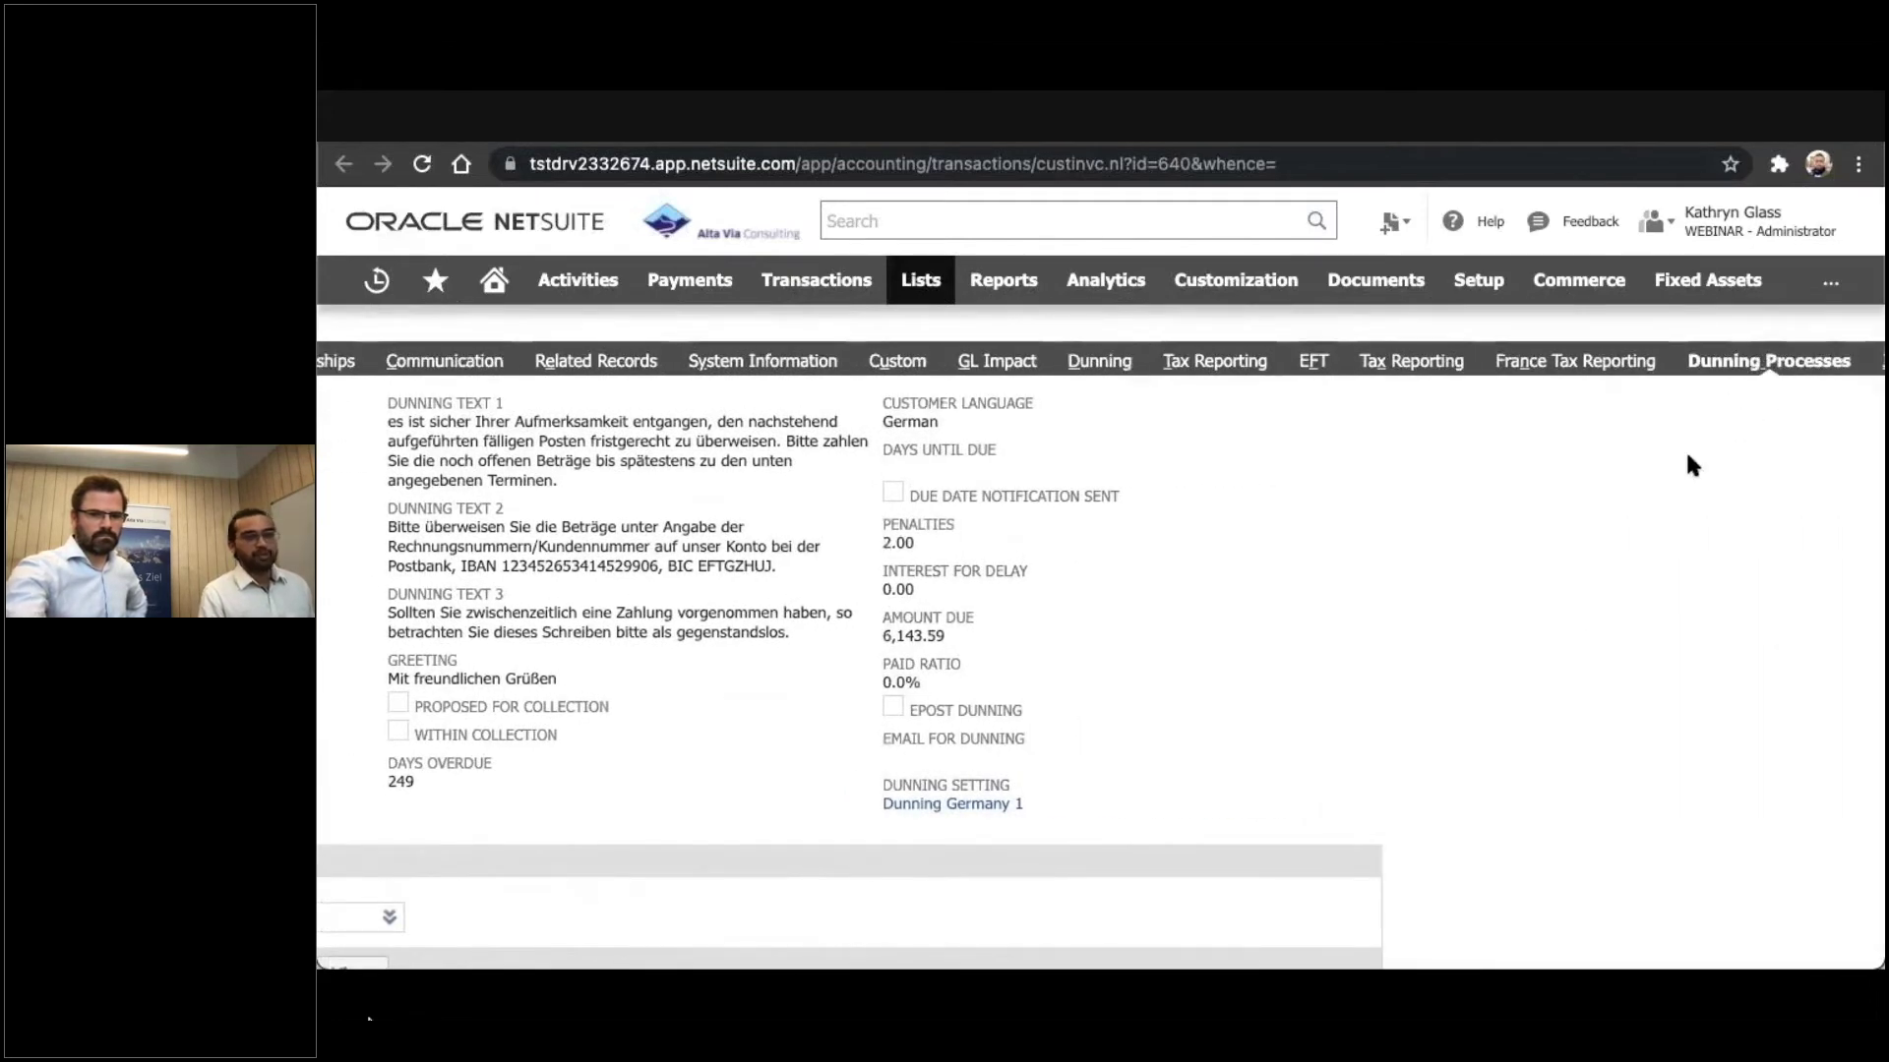
scroll(1661, 479, left, 7)
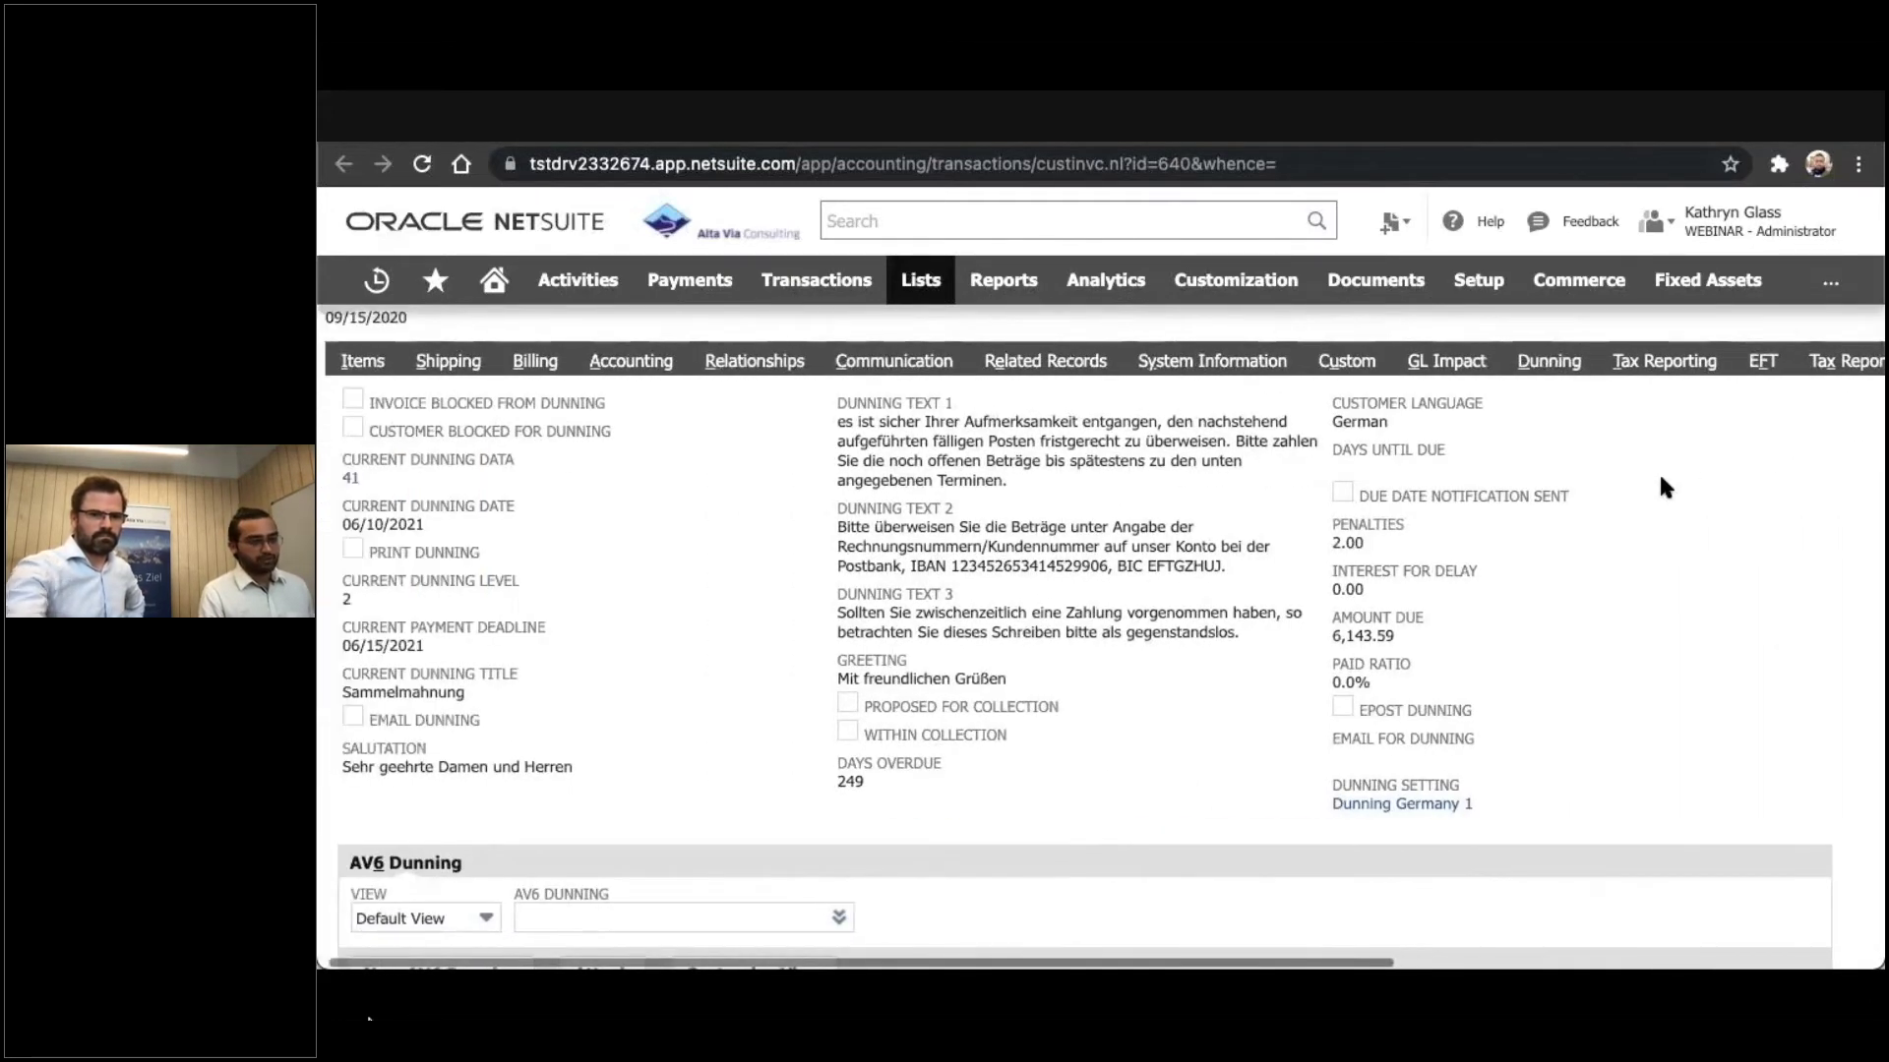
Start submitting Invoice #40 to collection from the invoice's dunning actions
scroll(1660, 478, up, 8)
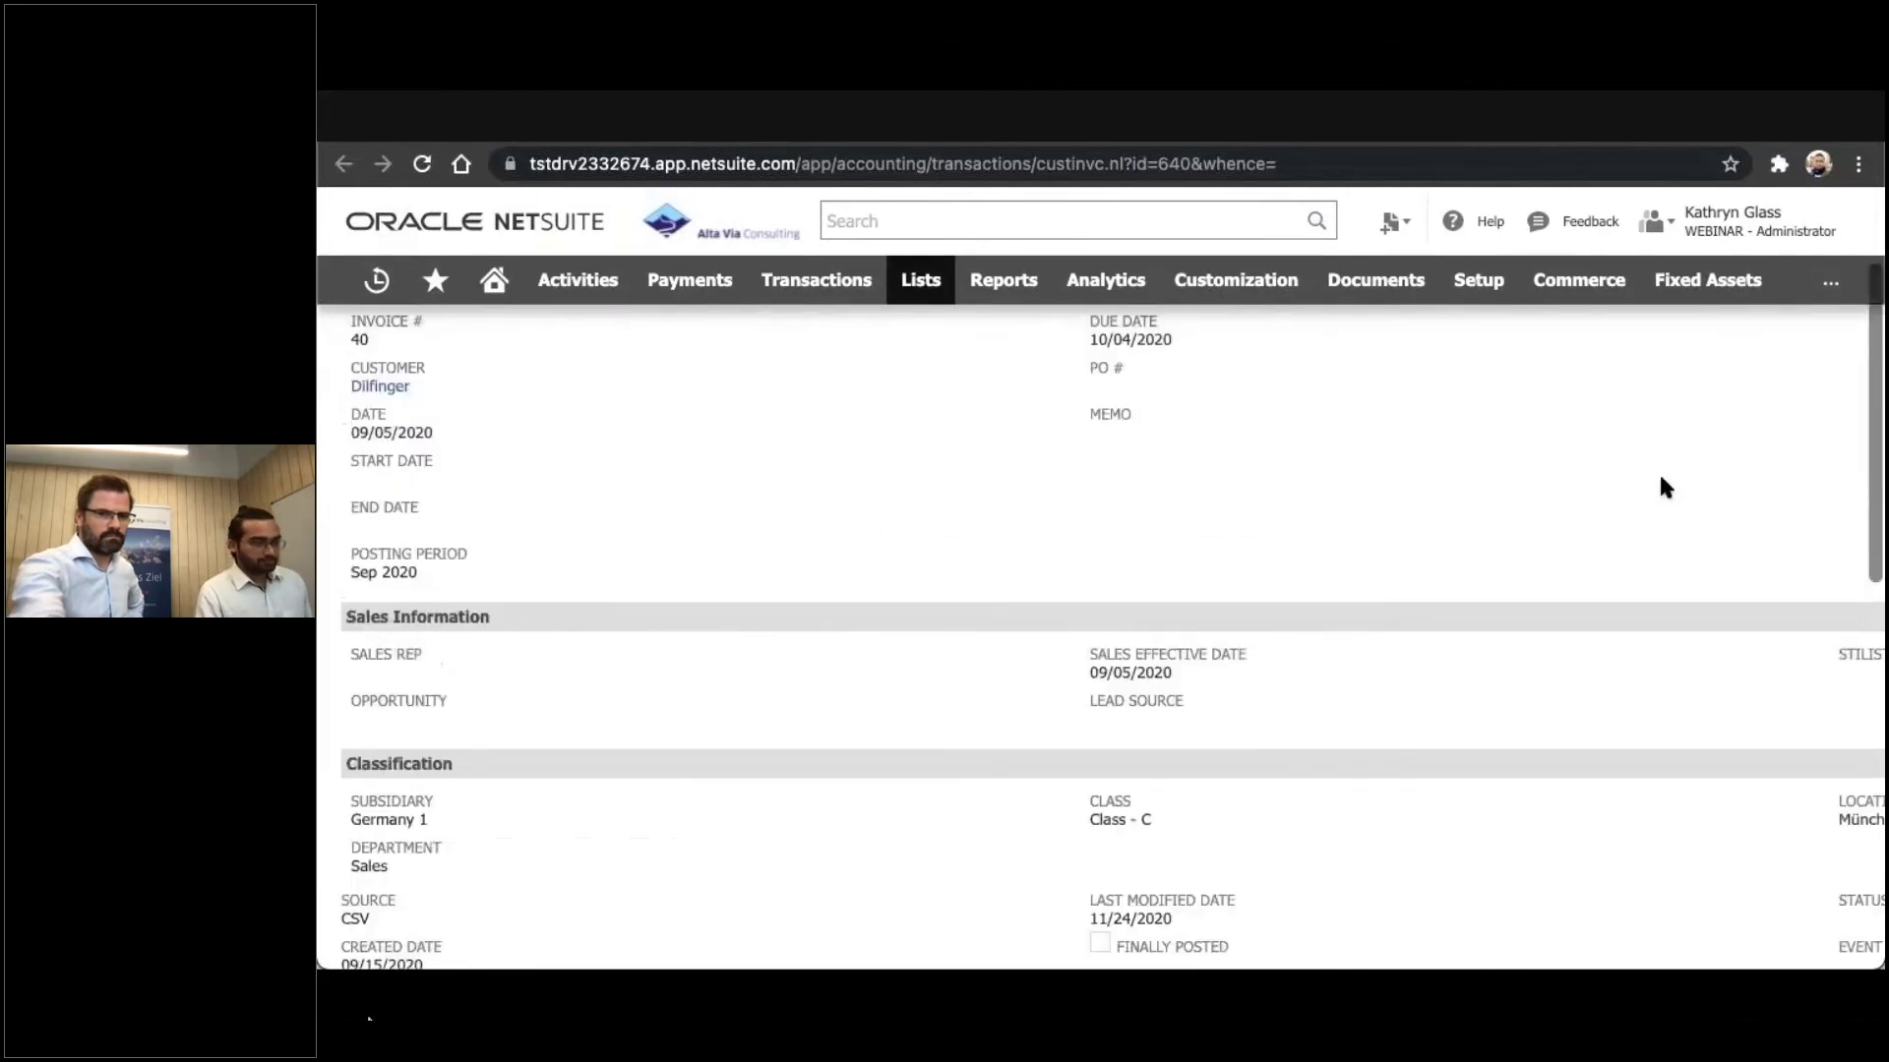
scroll(1660, 480, up, 2)
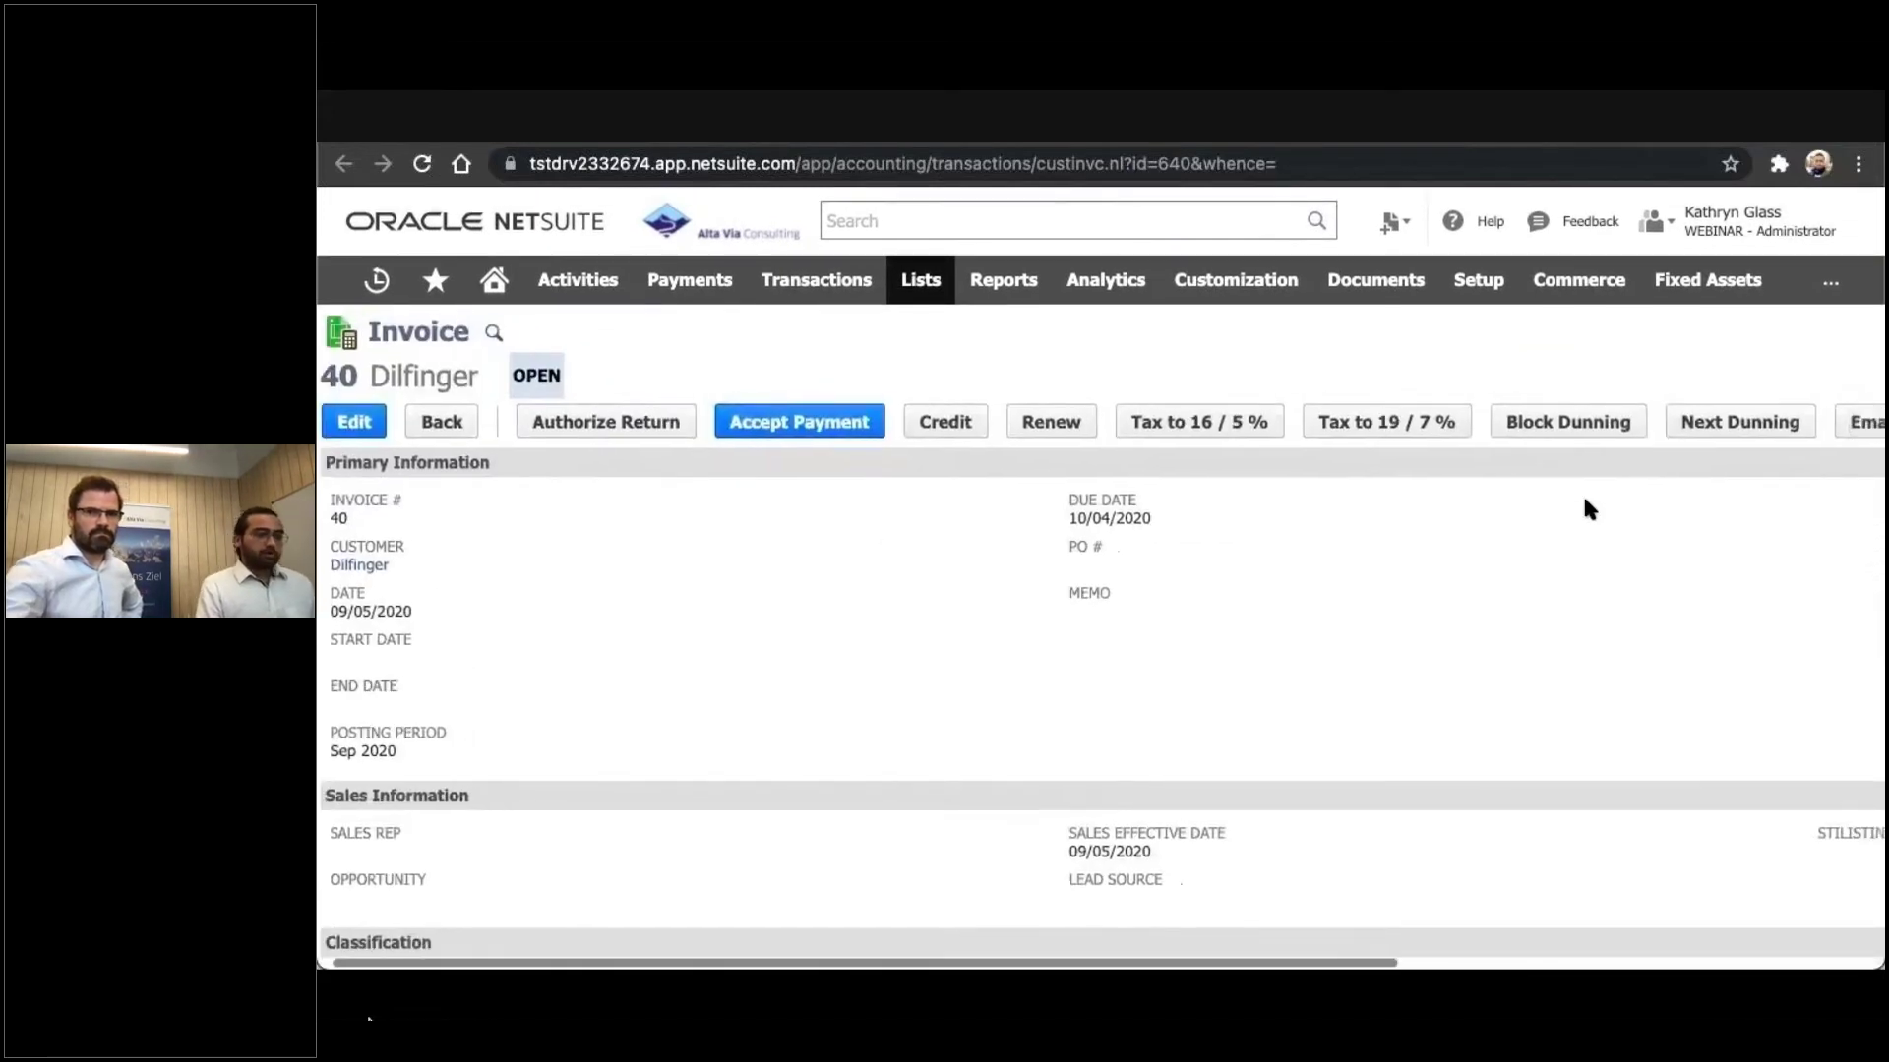
scroll(1584, 502, right, 5)
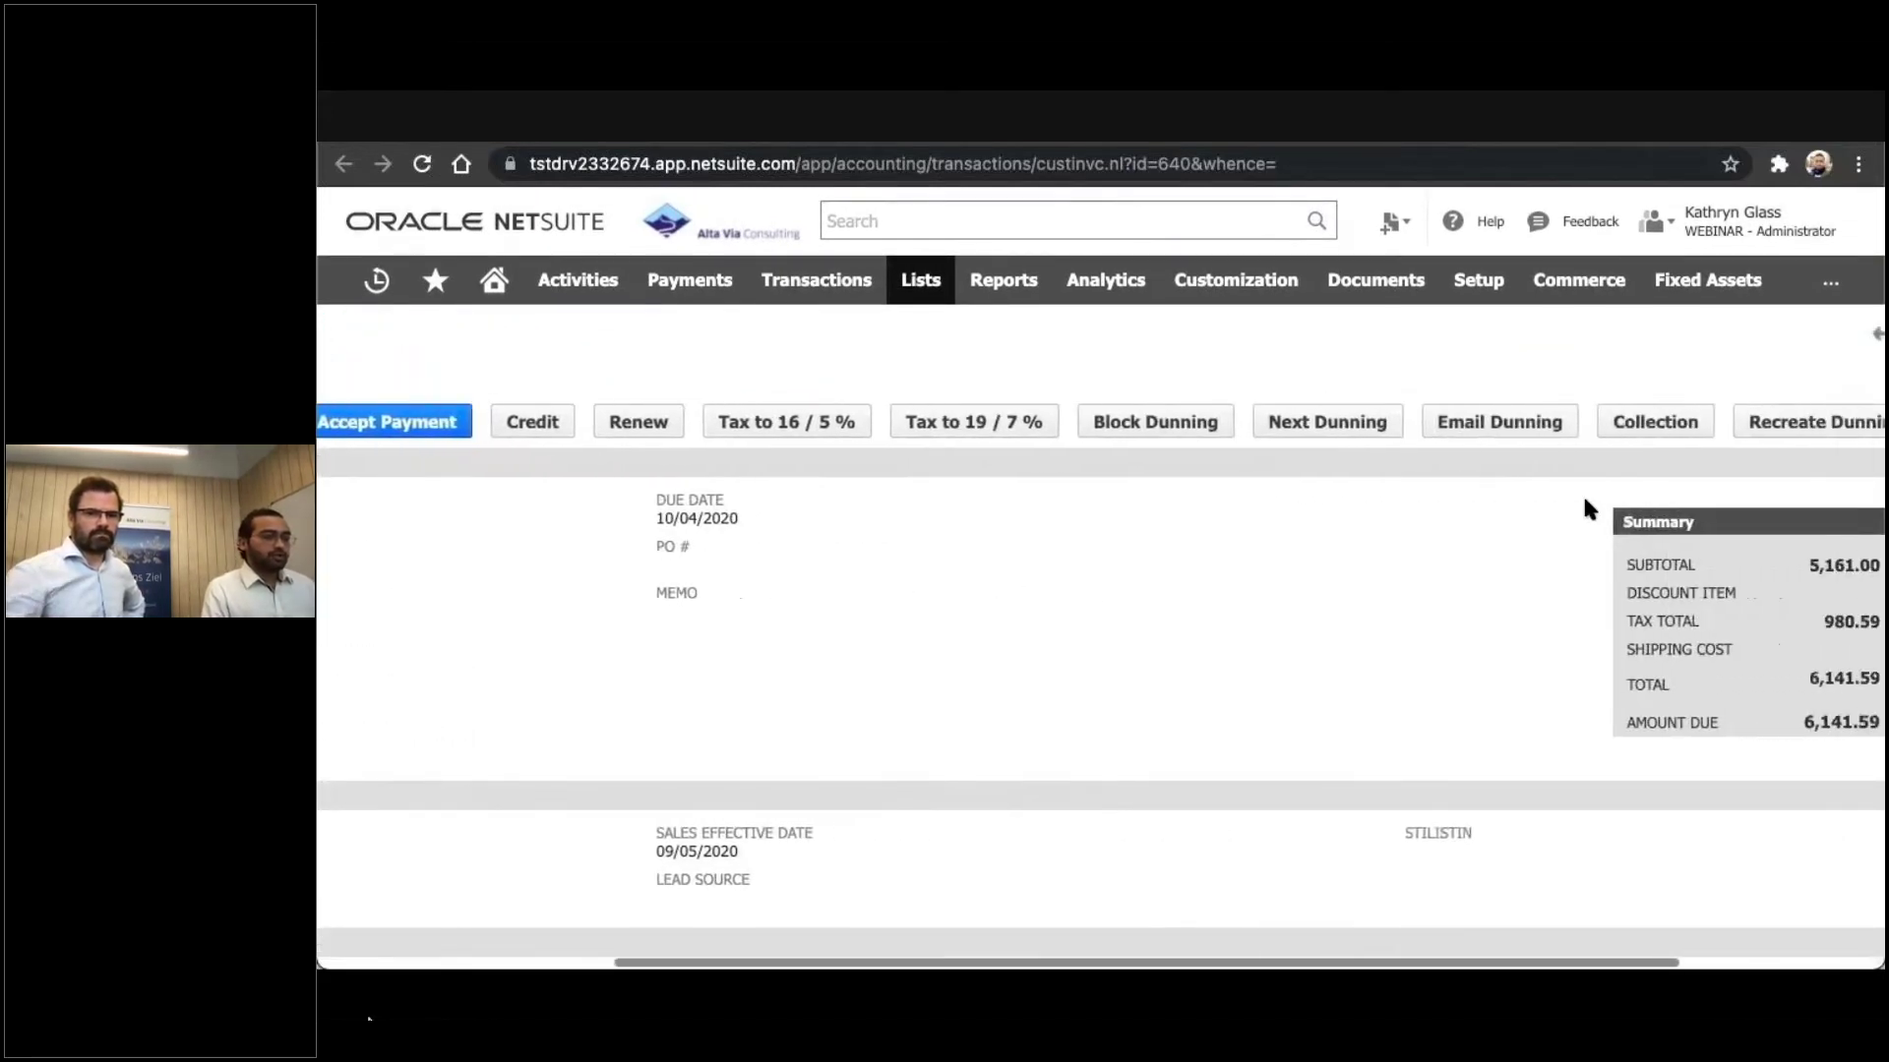
scroll(1583, 502, right, 3)
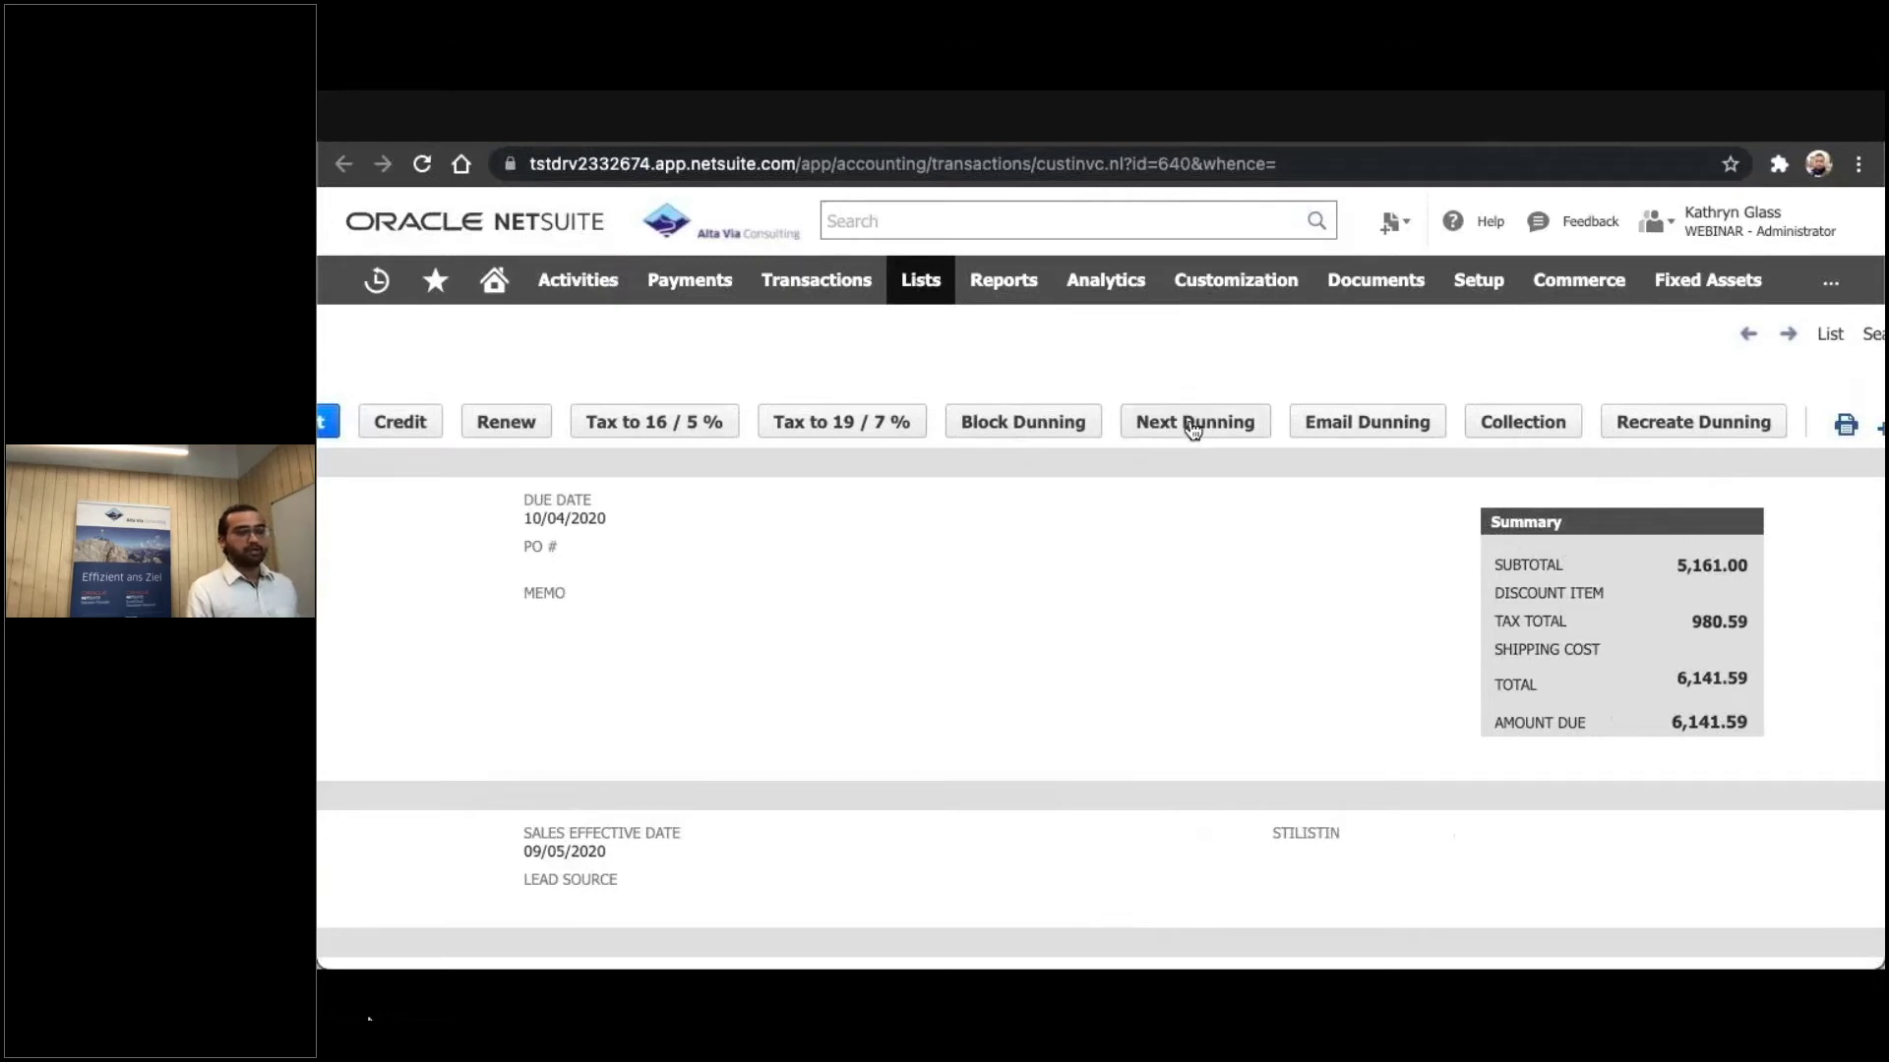
click(1522, 423)
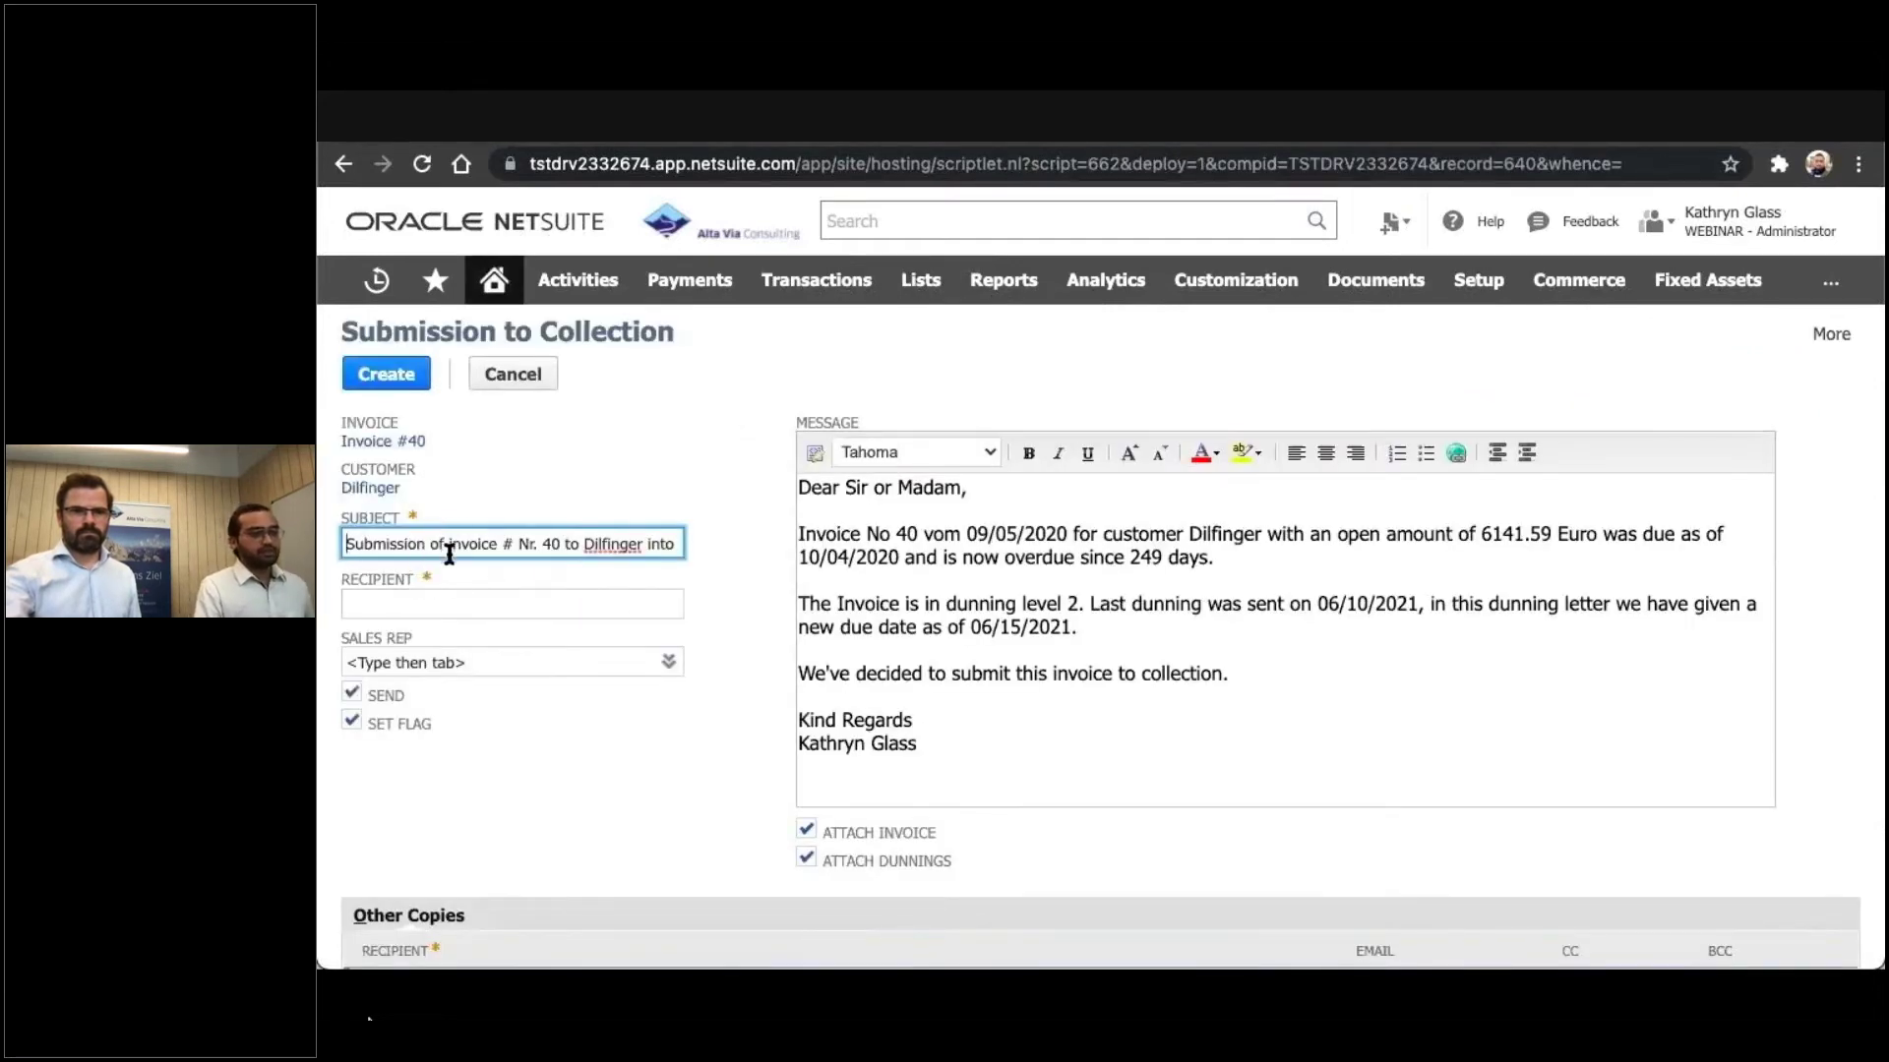
Review the collection submission form's subject, recipient, sales rep, message, attachment options and other copy recipients
click(375, 599)
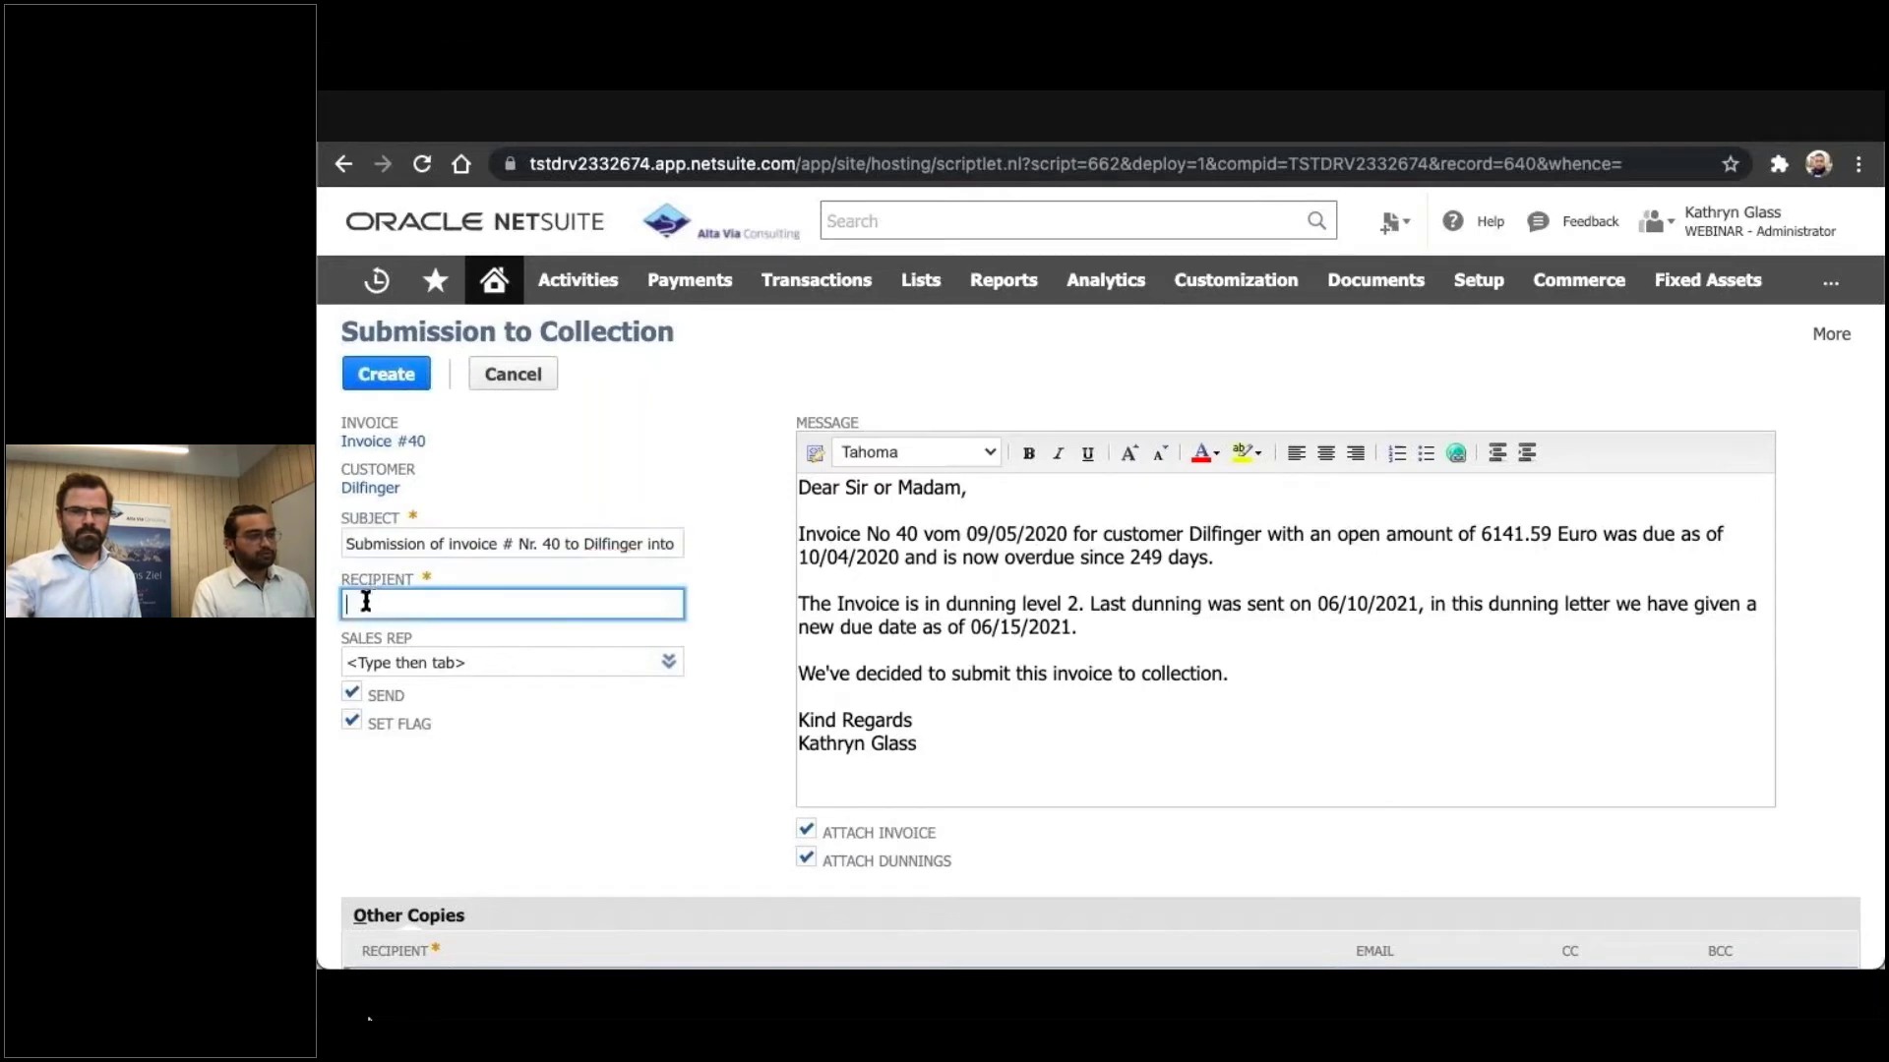
click(444, 657)
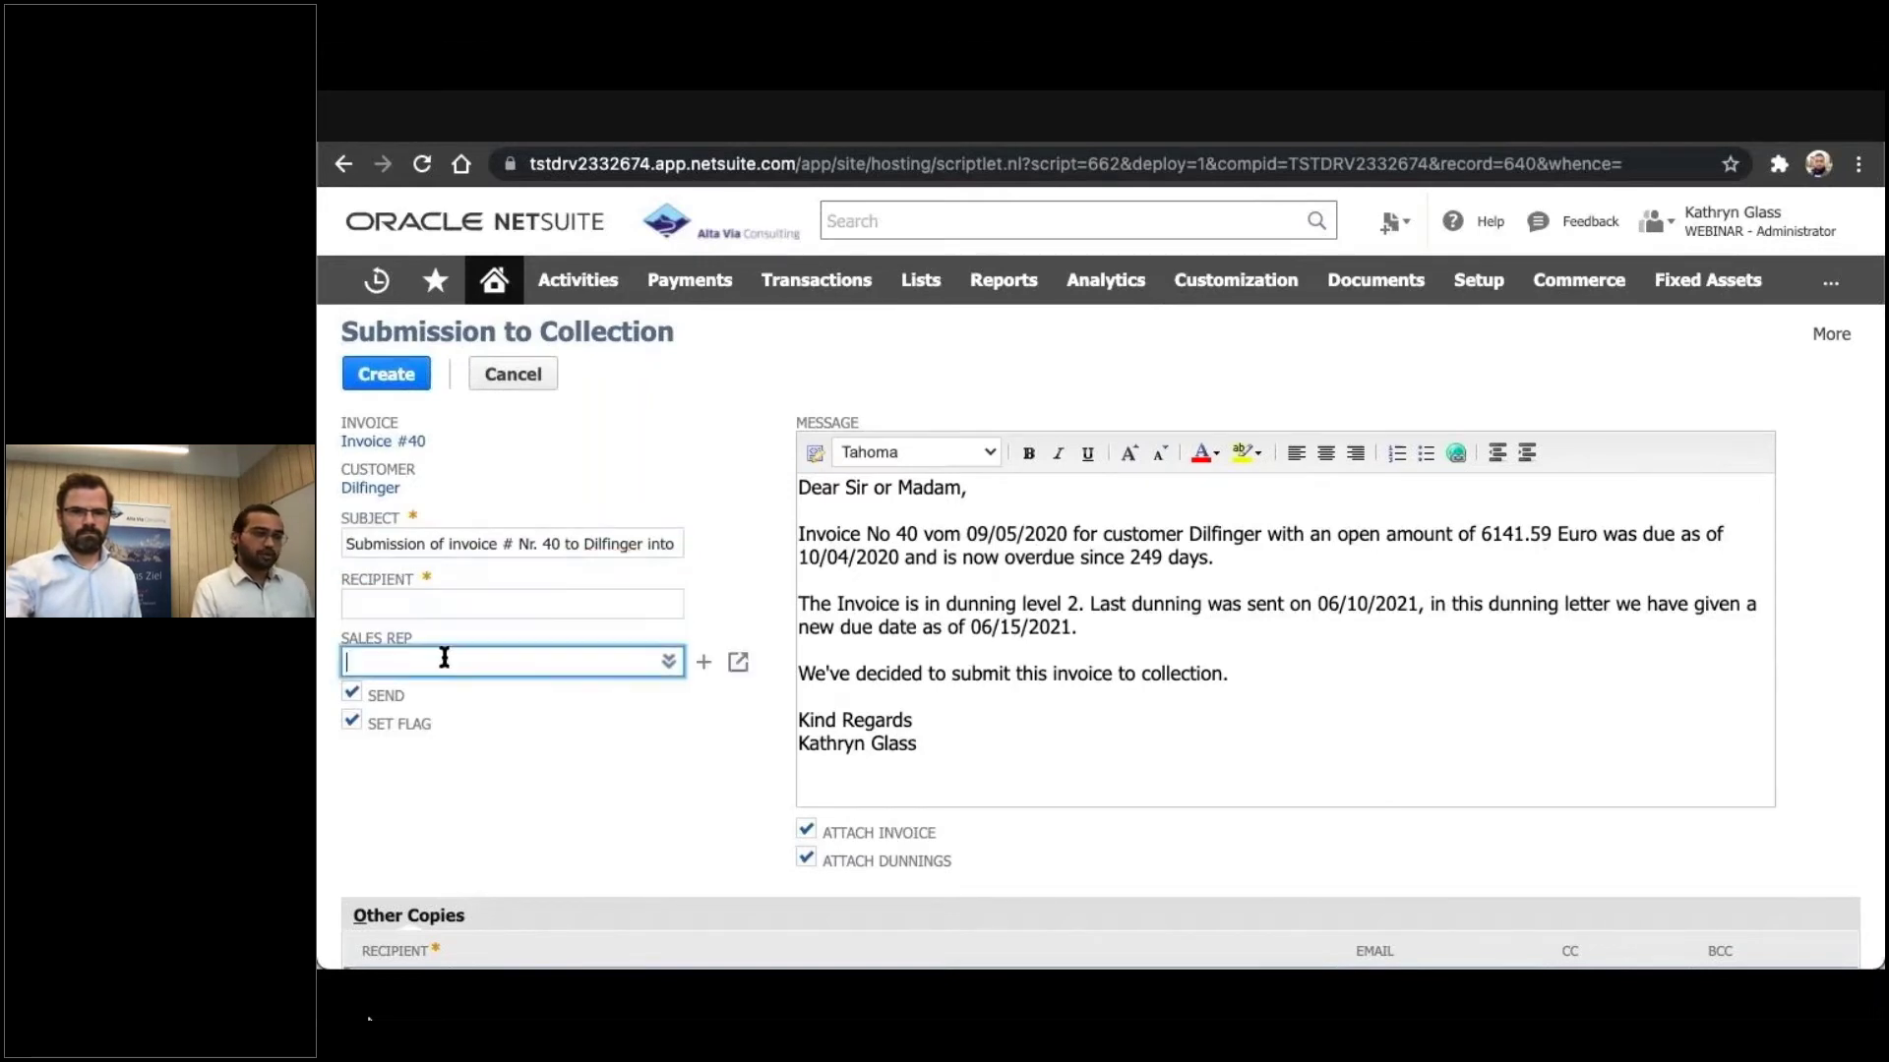
scroll(436, 660, down, 1)
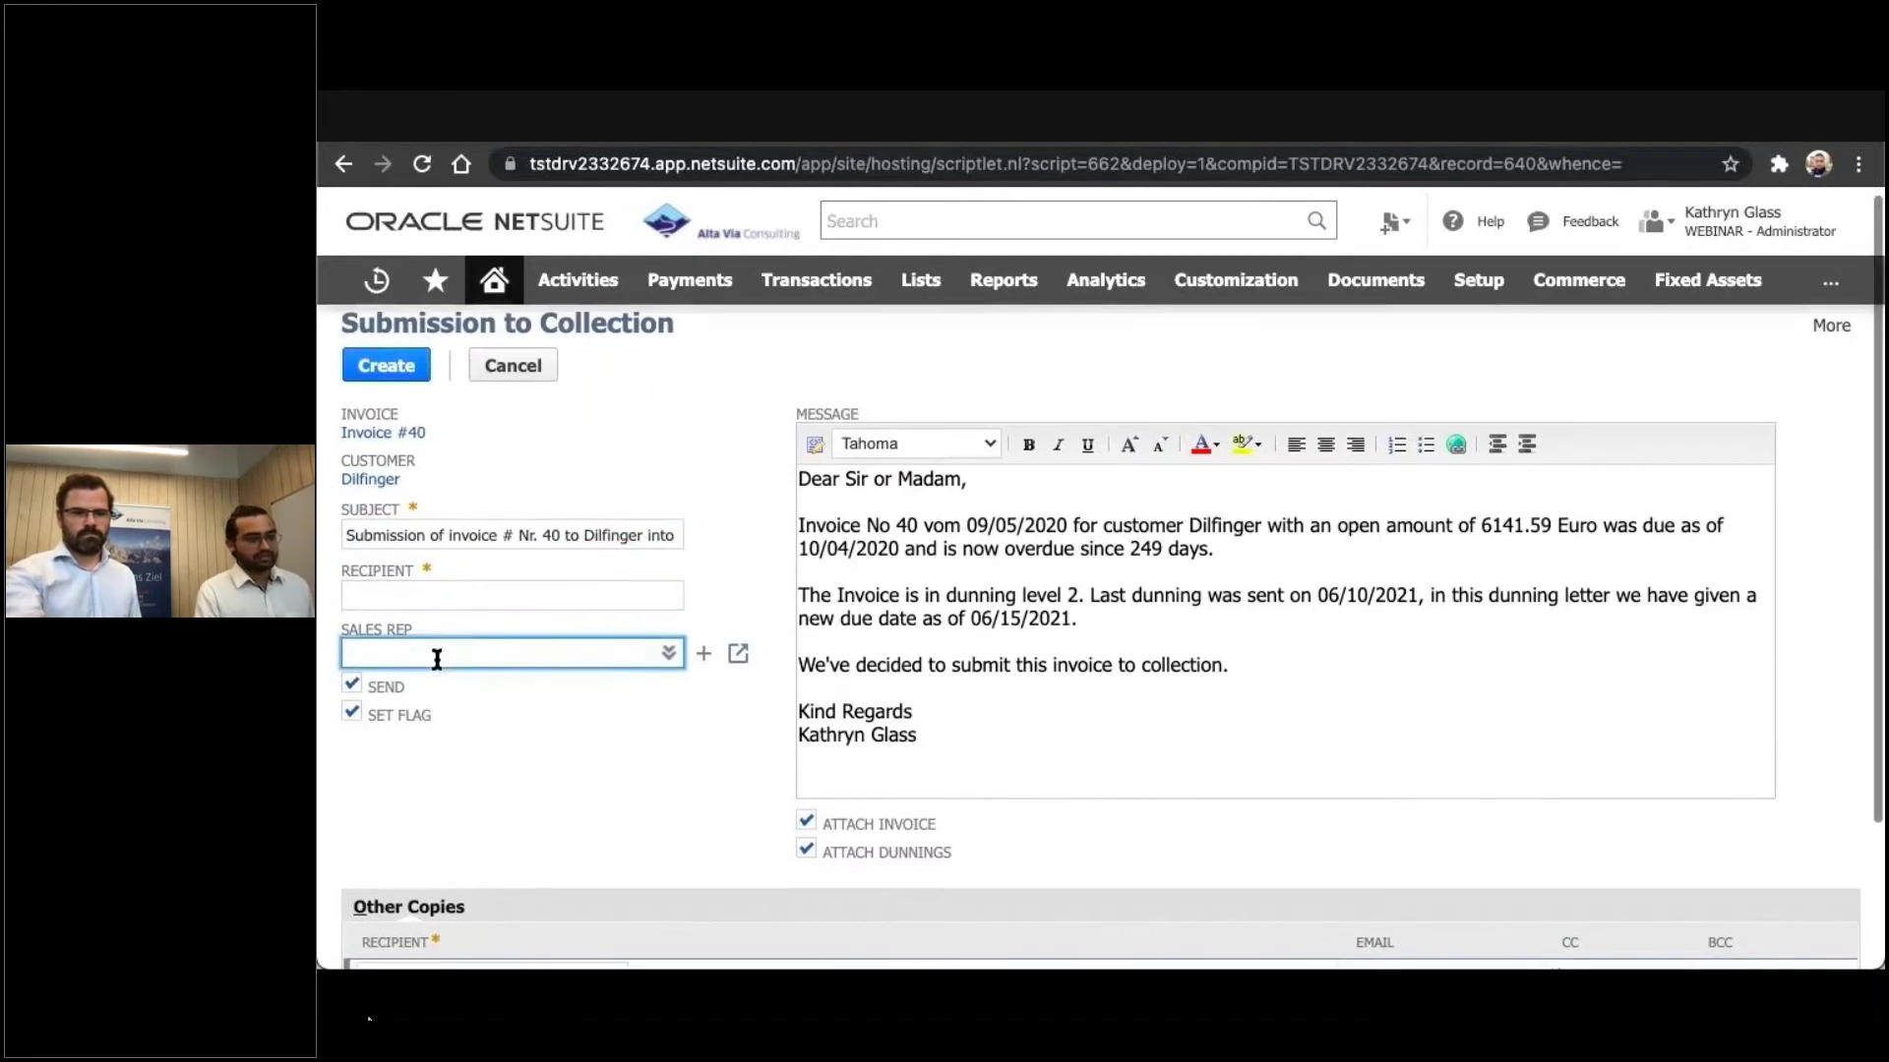
scroll(437, 660, down, 1)
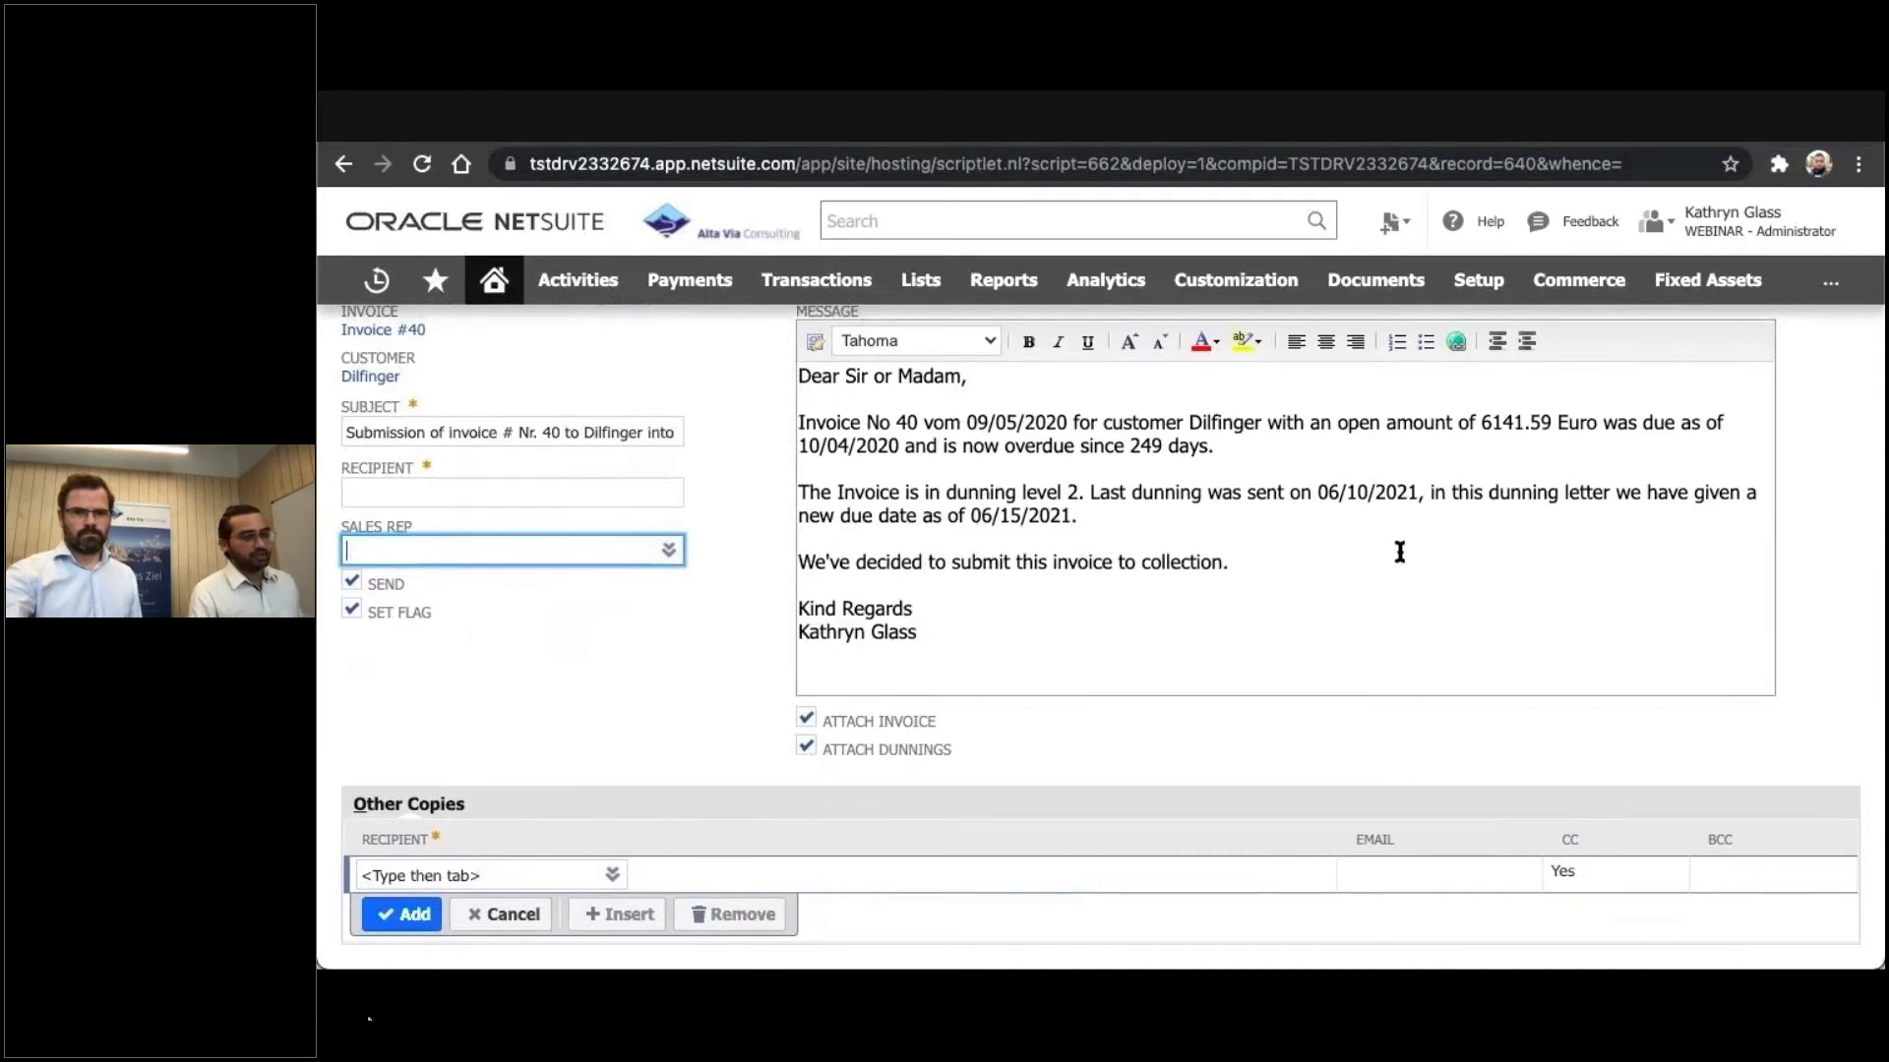
scroll(1396, 548, down, 2)
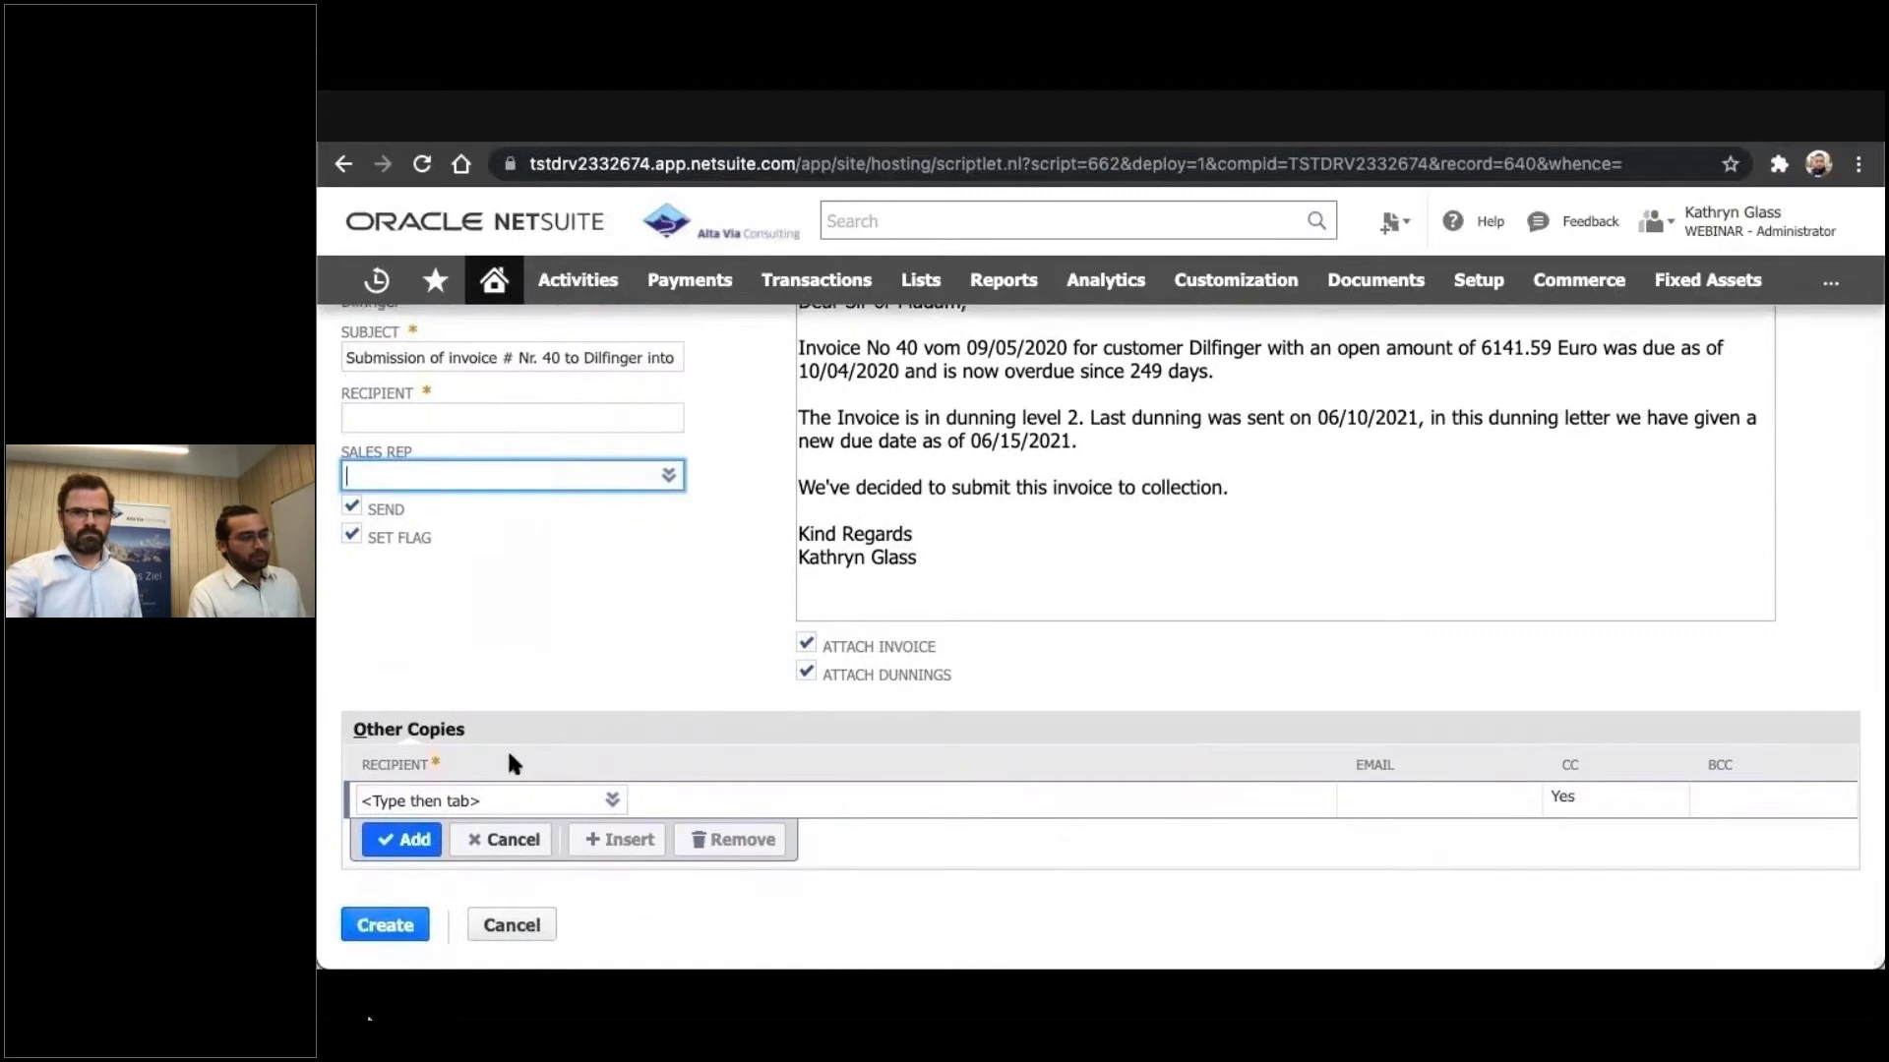
click(380, 804)
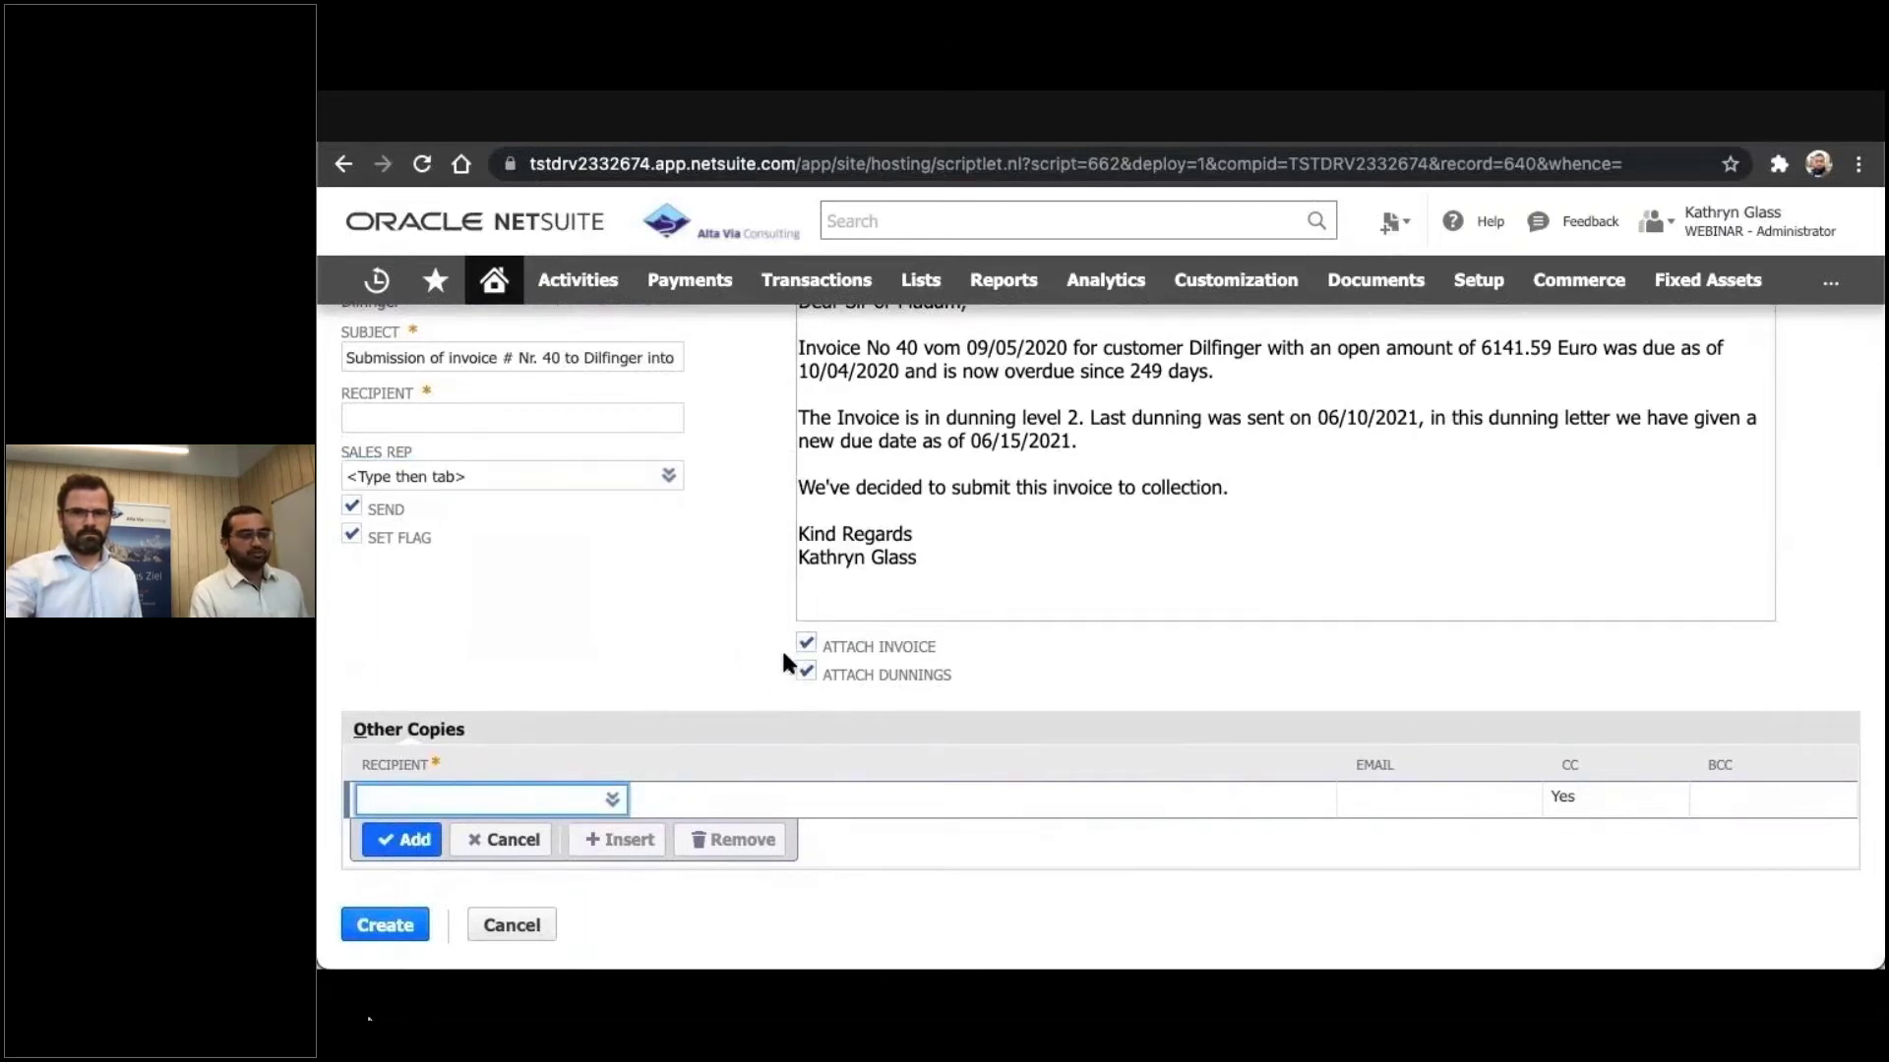
scroll(784, 653, up, 2)
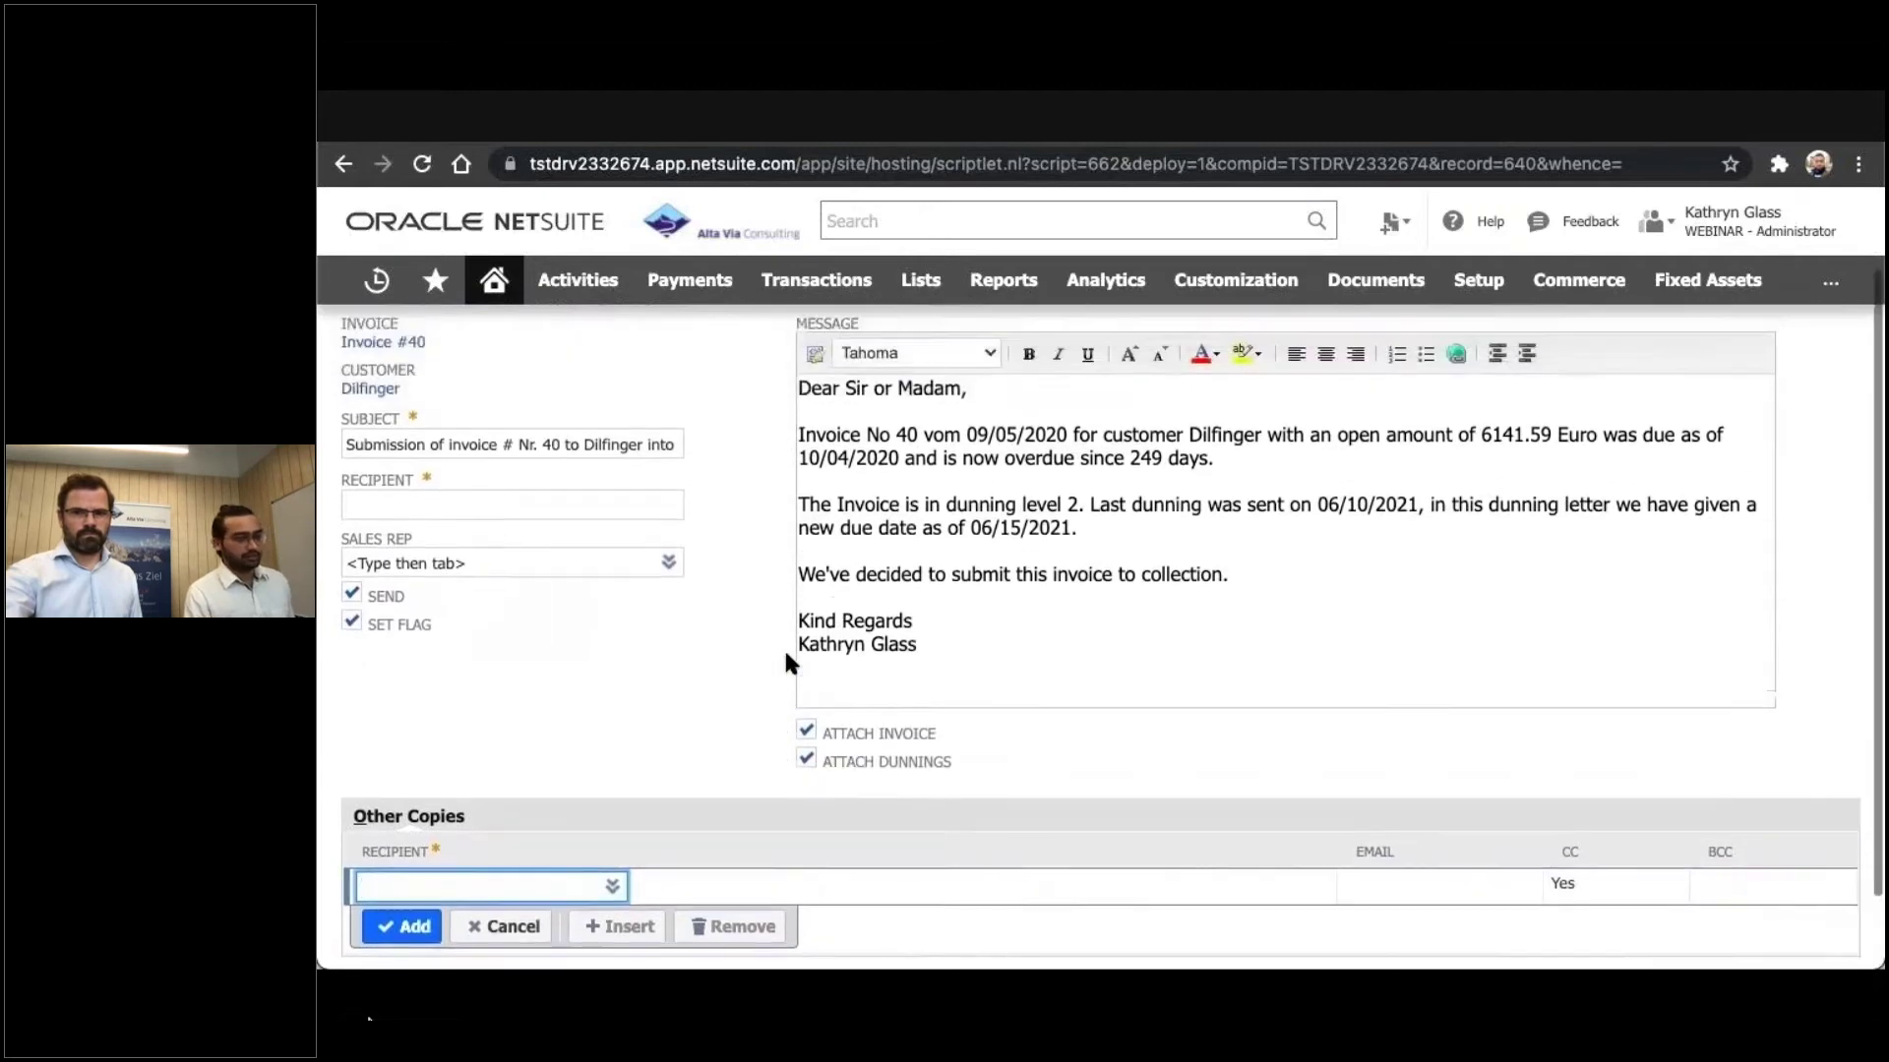
scroll(783, 646, up, 2)
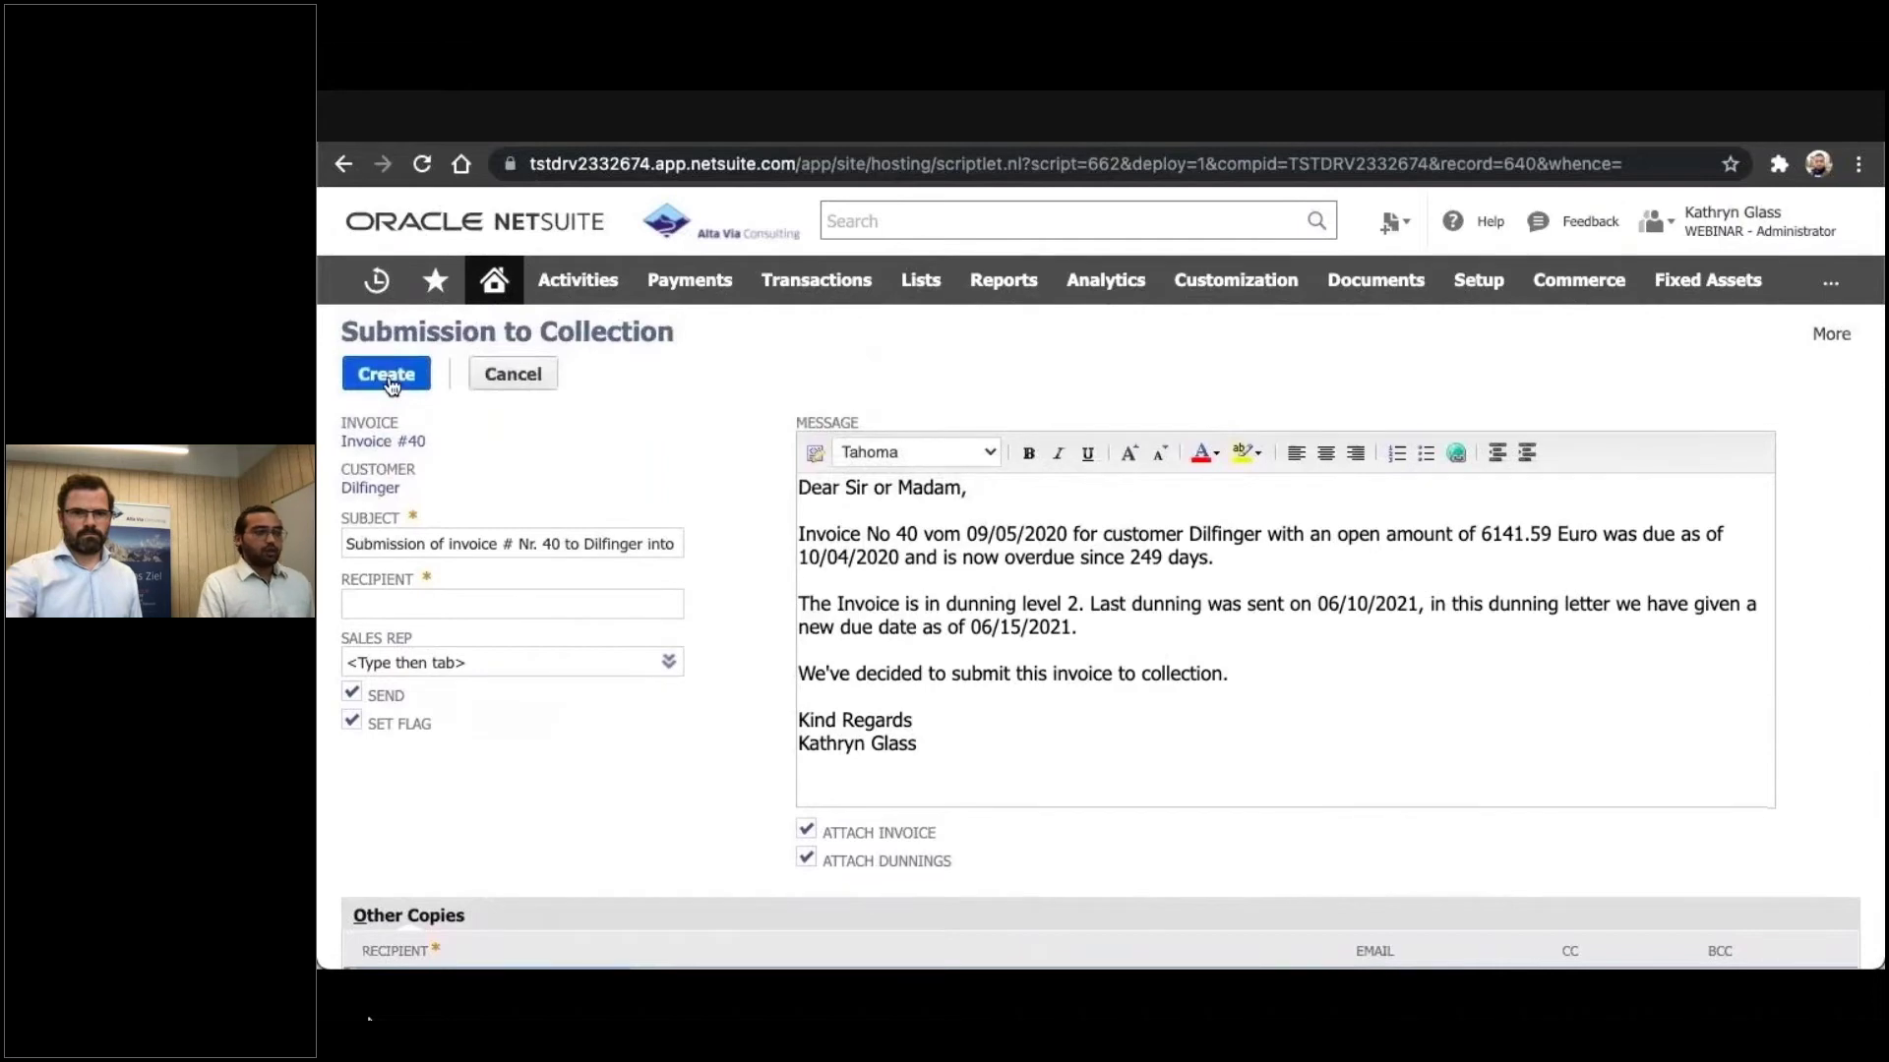
click(372, 488)
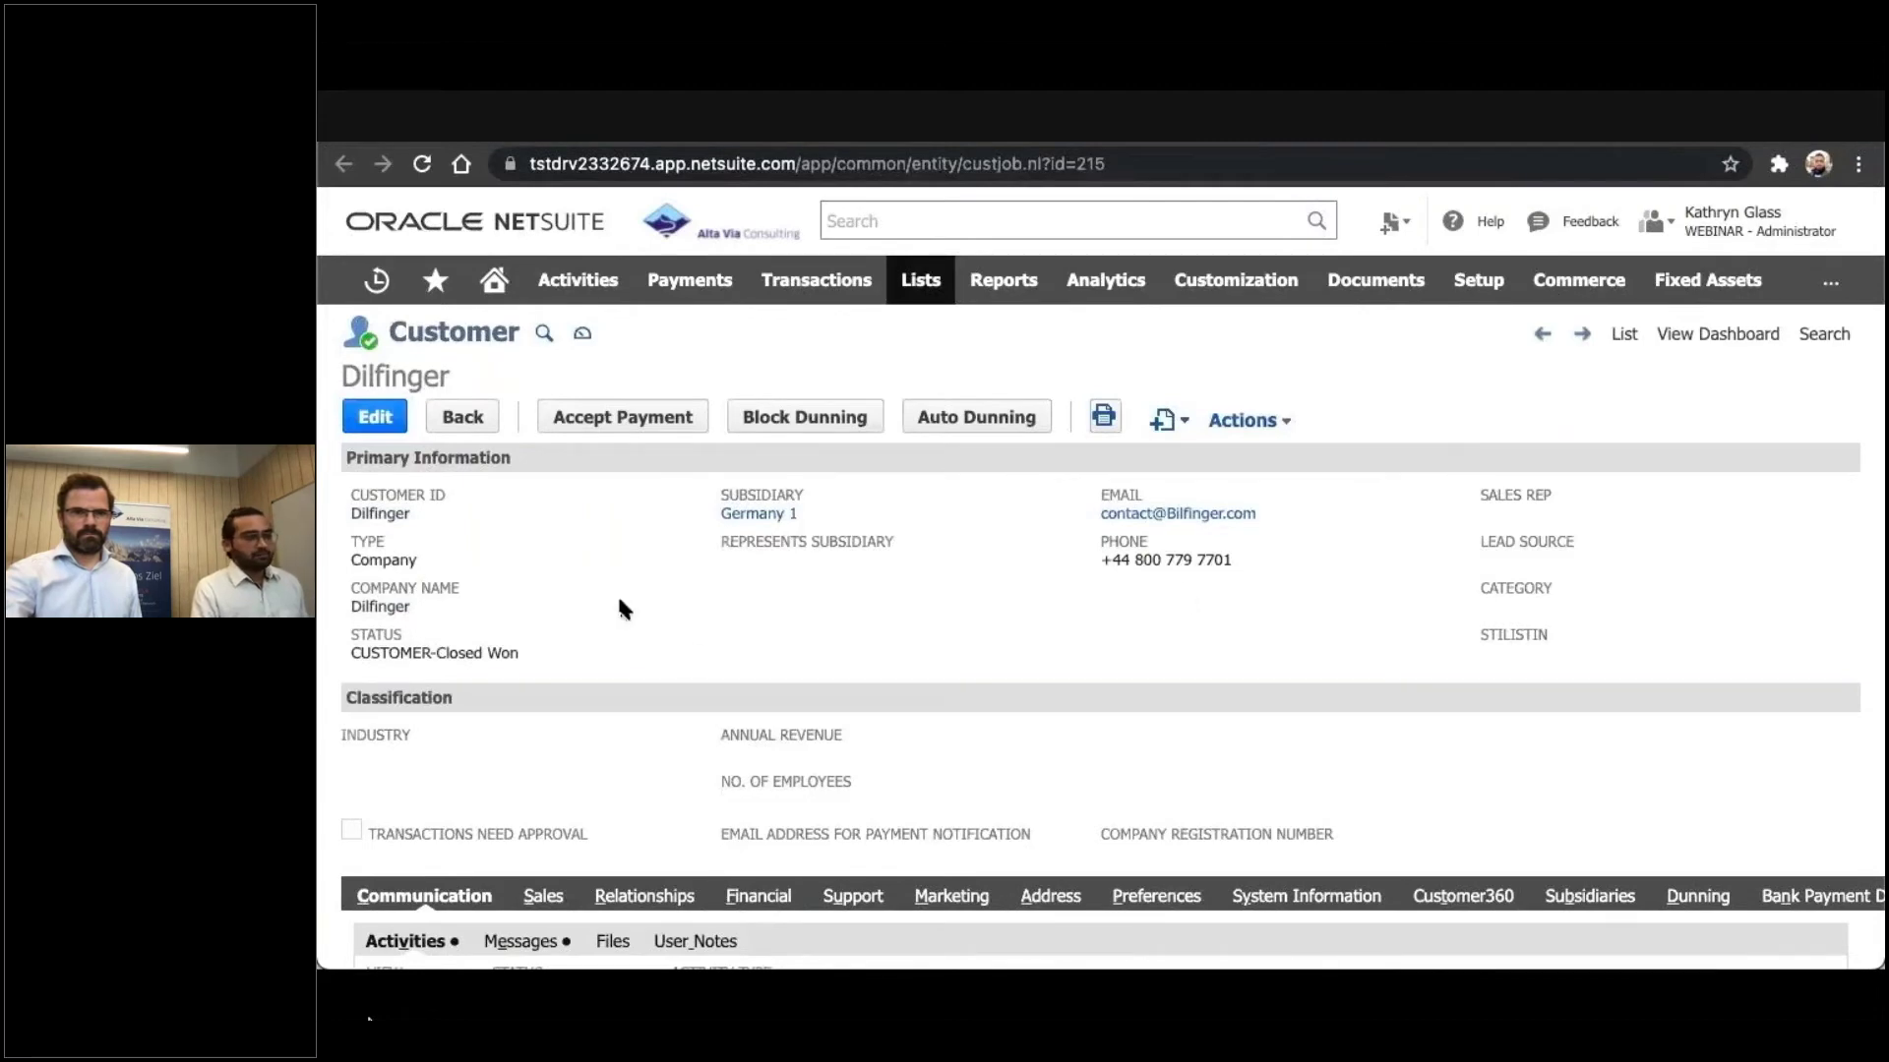
scroll(619, 605, down, 2)
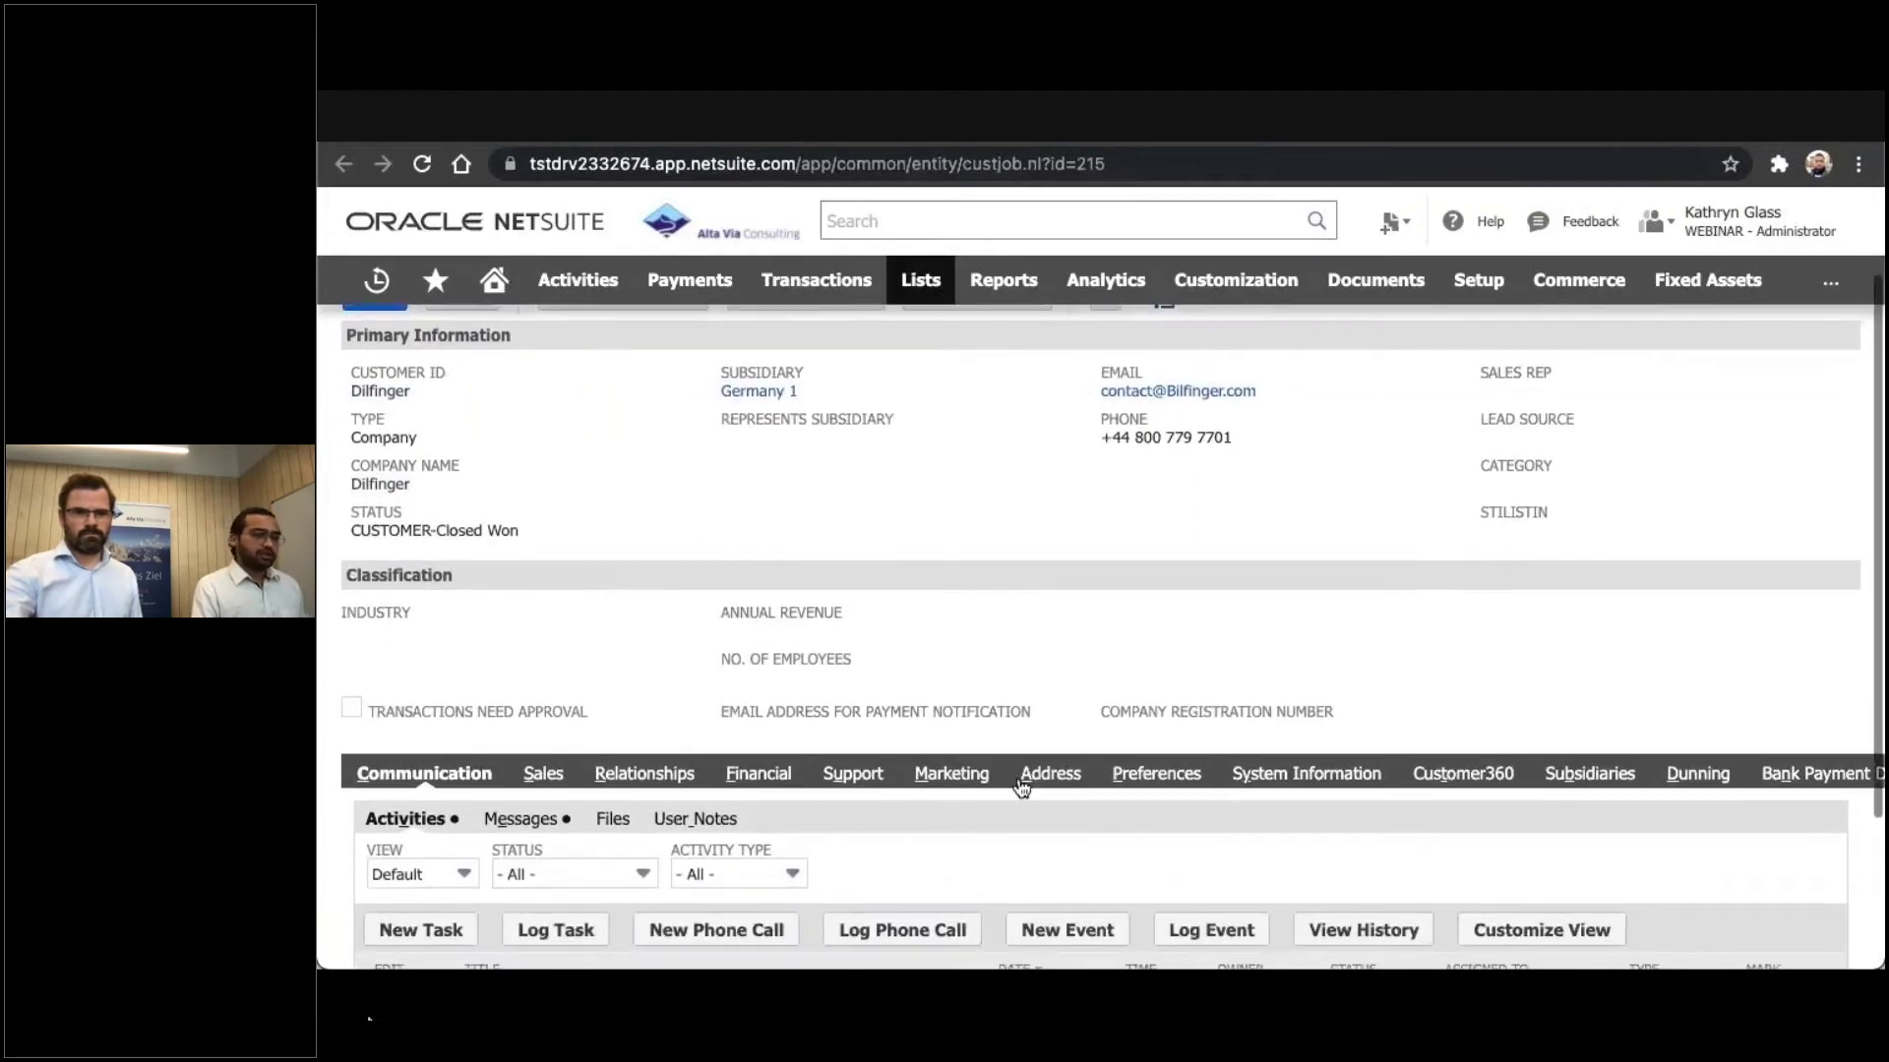
scroll(1021, 786, down, 1)
scroll(1312, 730, right, 2)
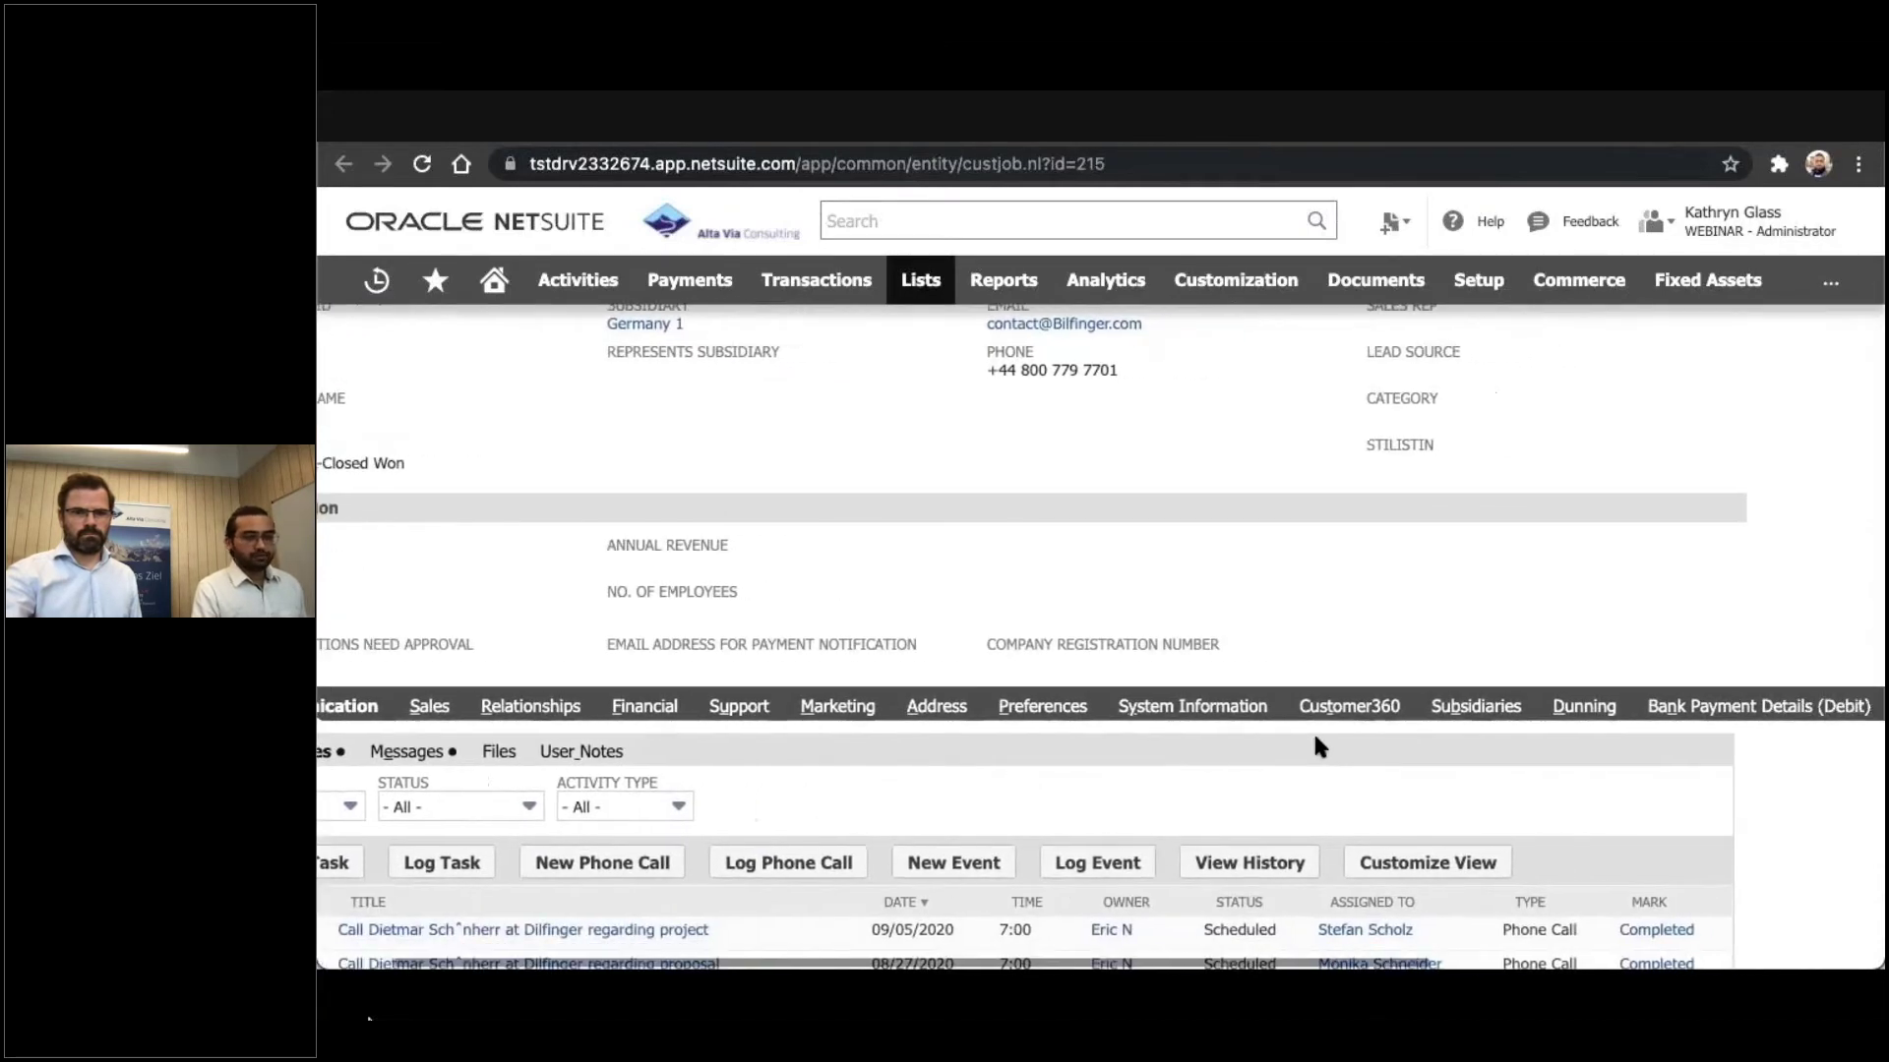
scroll(1316, 737, right, 8)
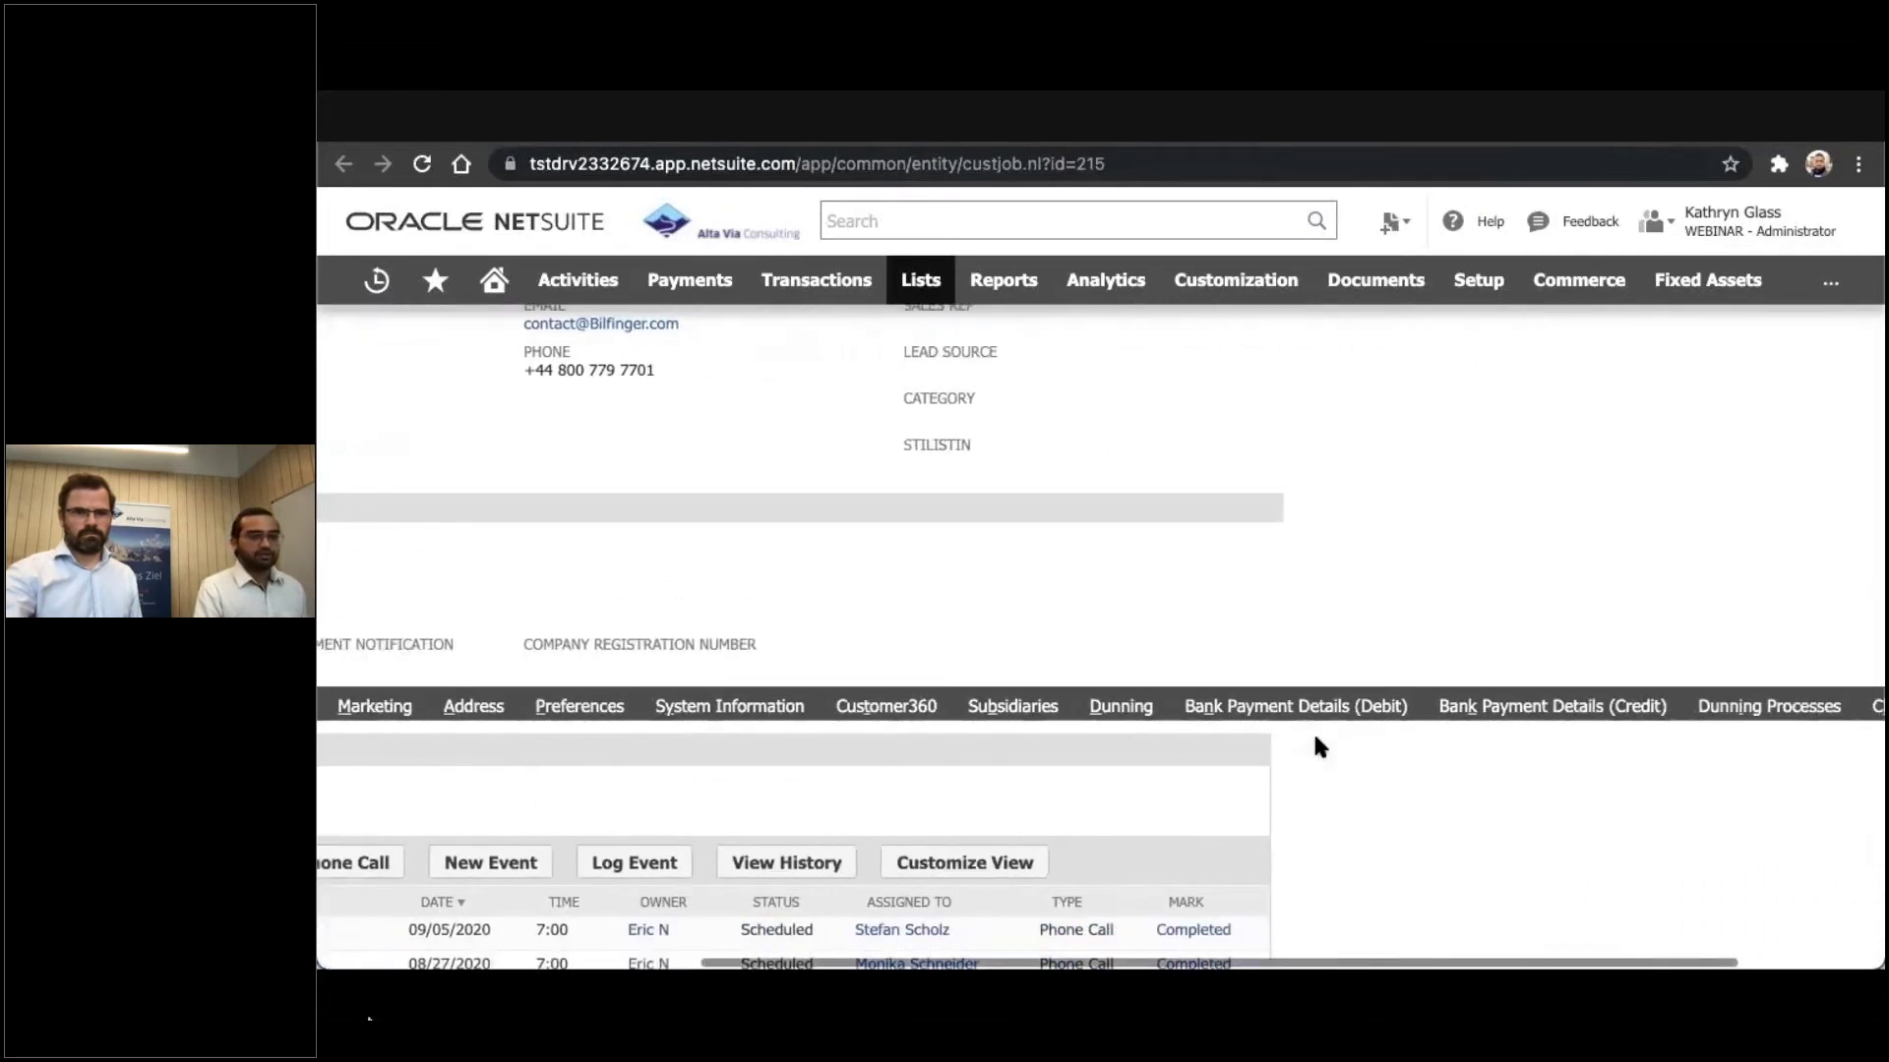
scroll(1315, 745, right, 3)
click(1581, 710)
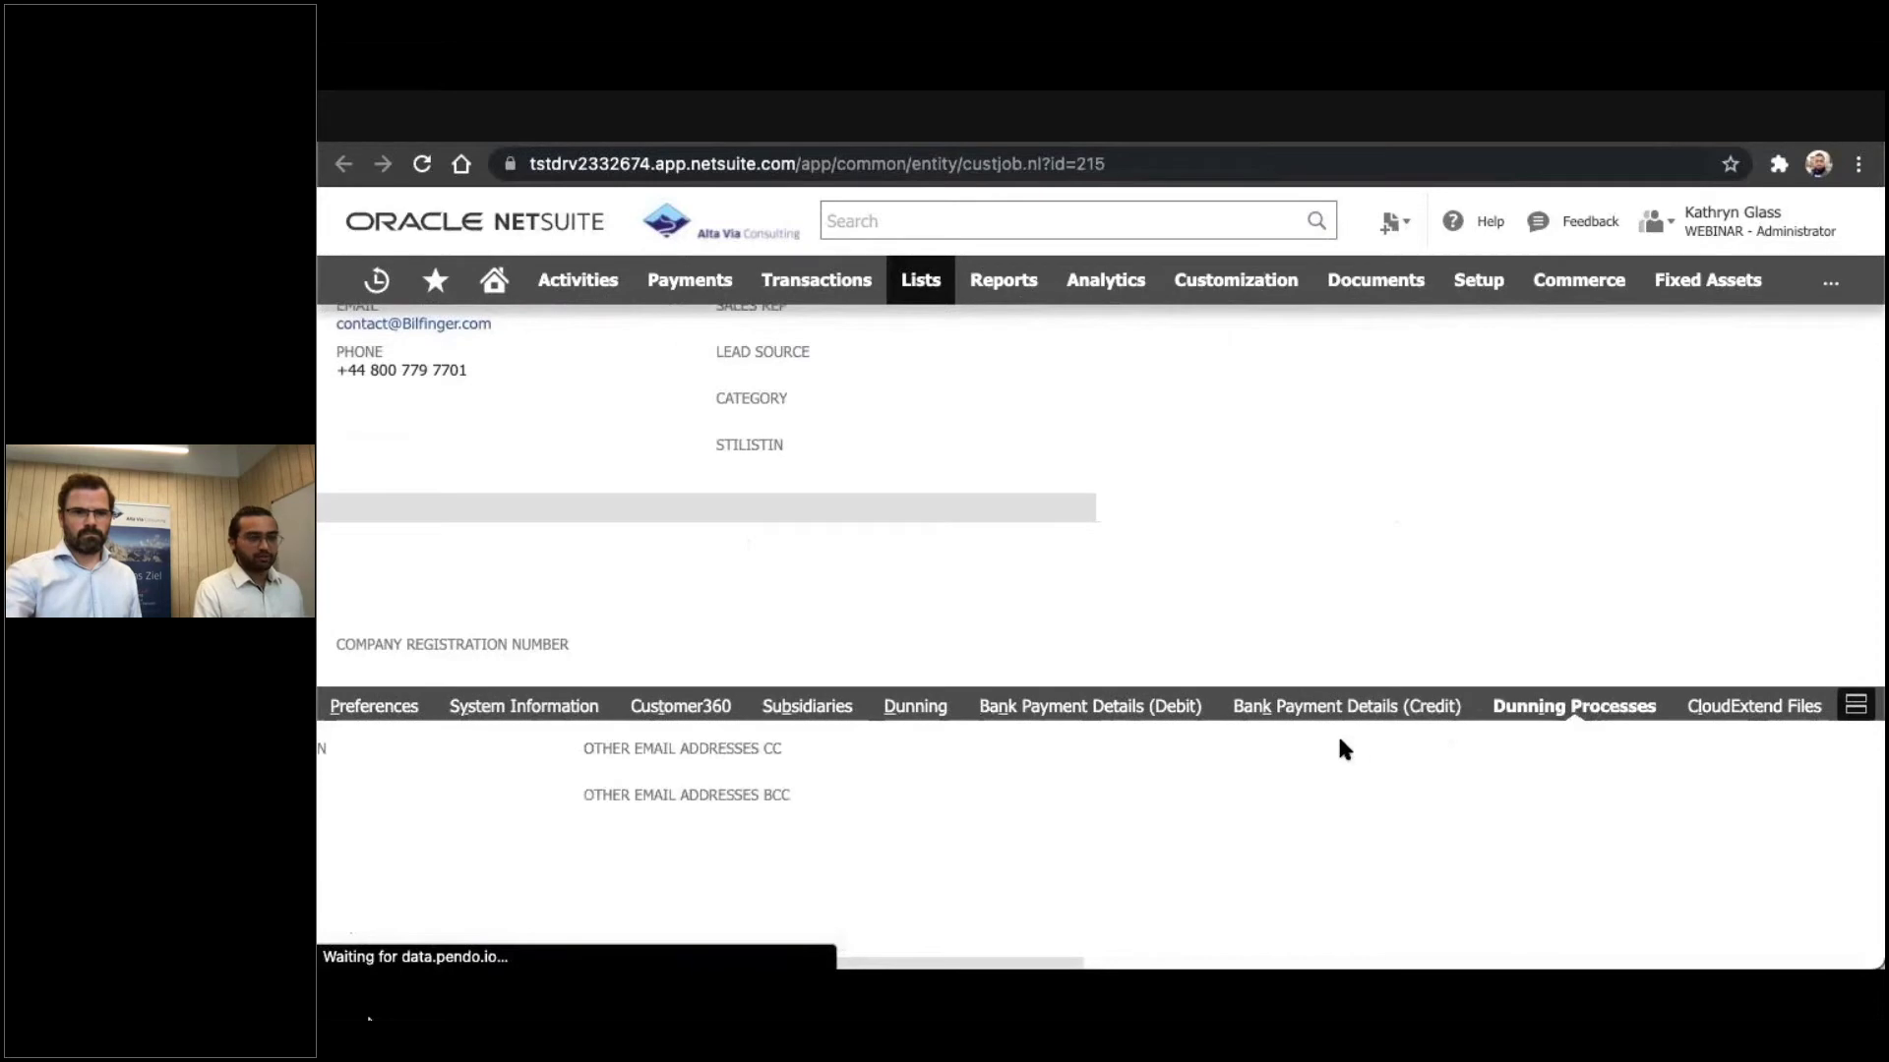
Examine the customer's dunning options and the dunning records listed for its invoices, including levels, penalties and payment deadlines
scroll(1339, 740, left, 13)
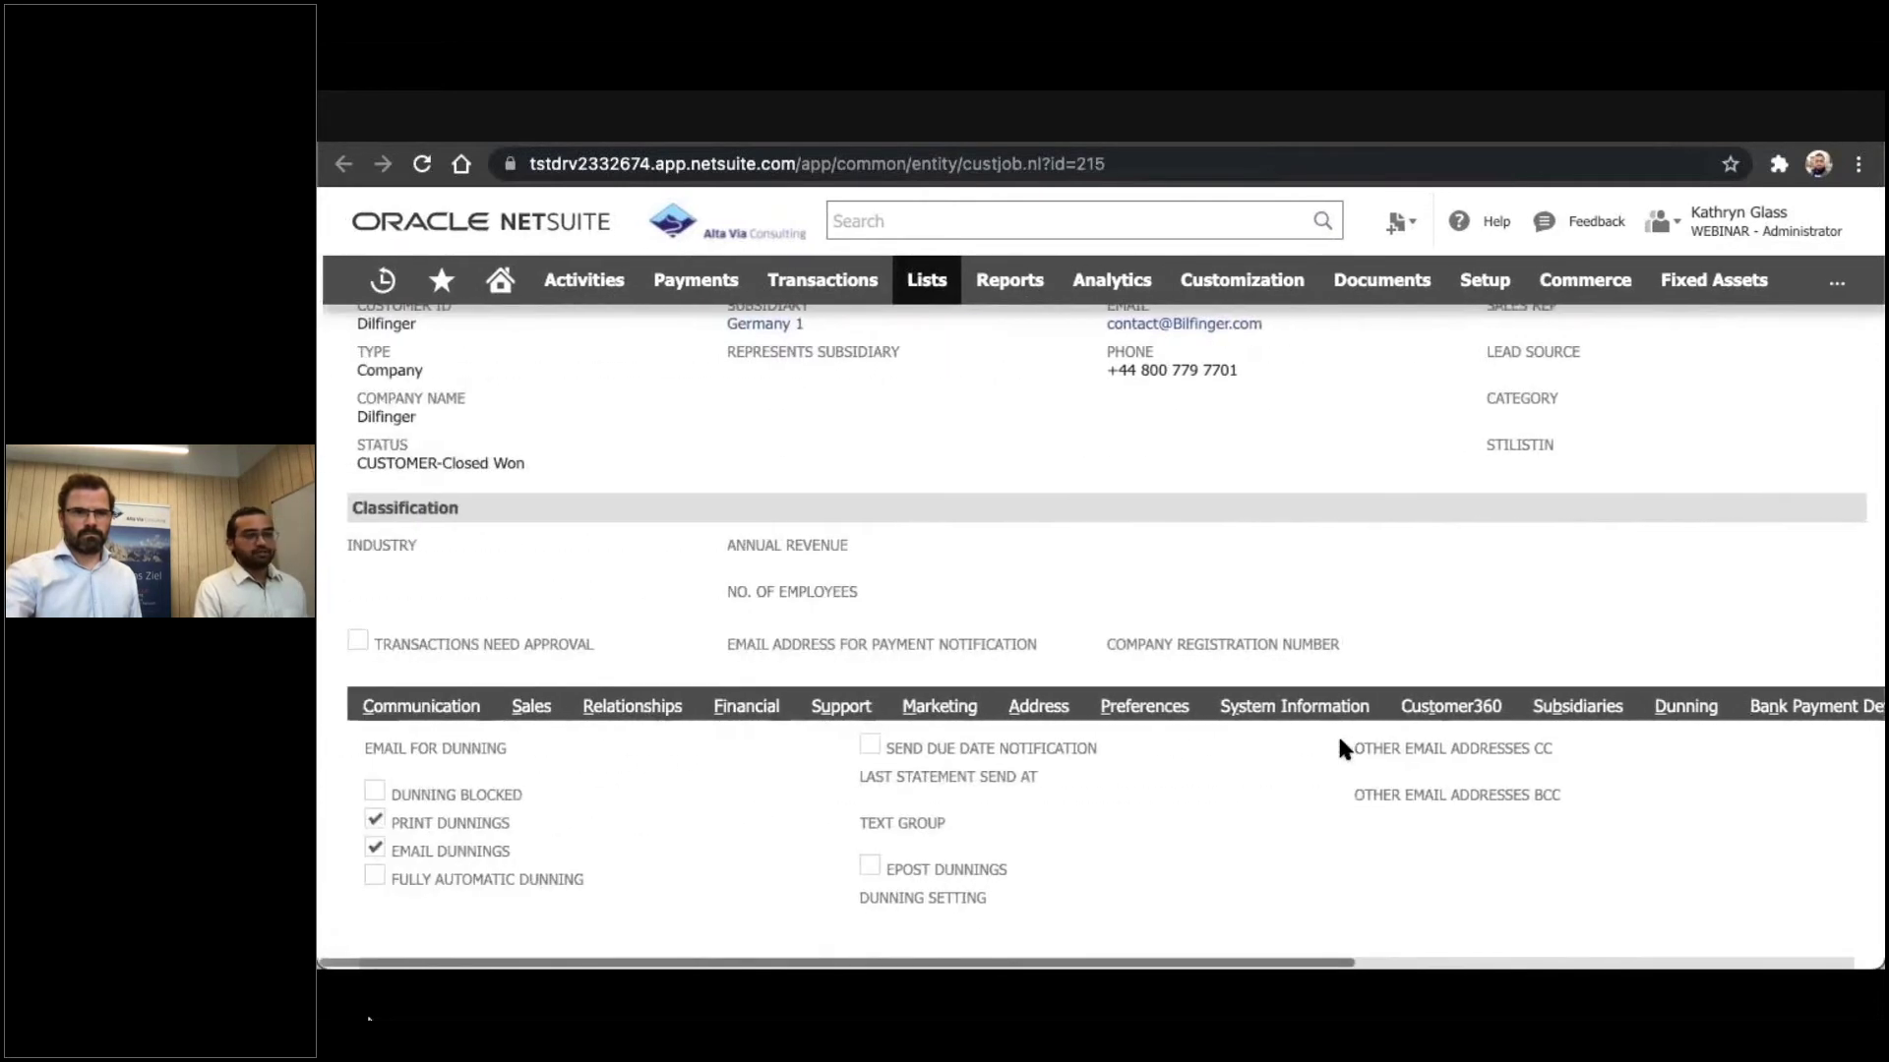
scroll(1340, 748, down, 3)
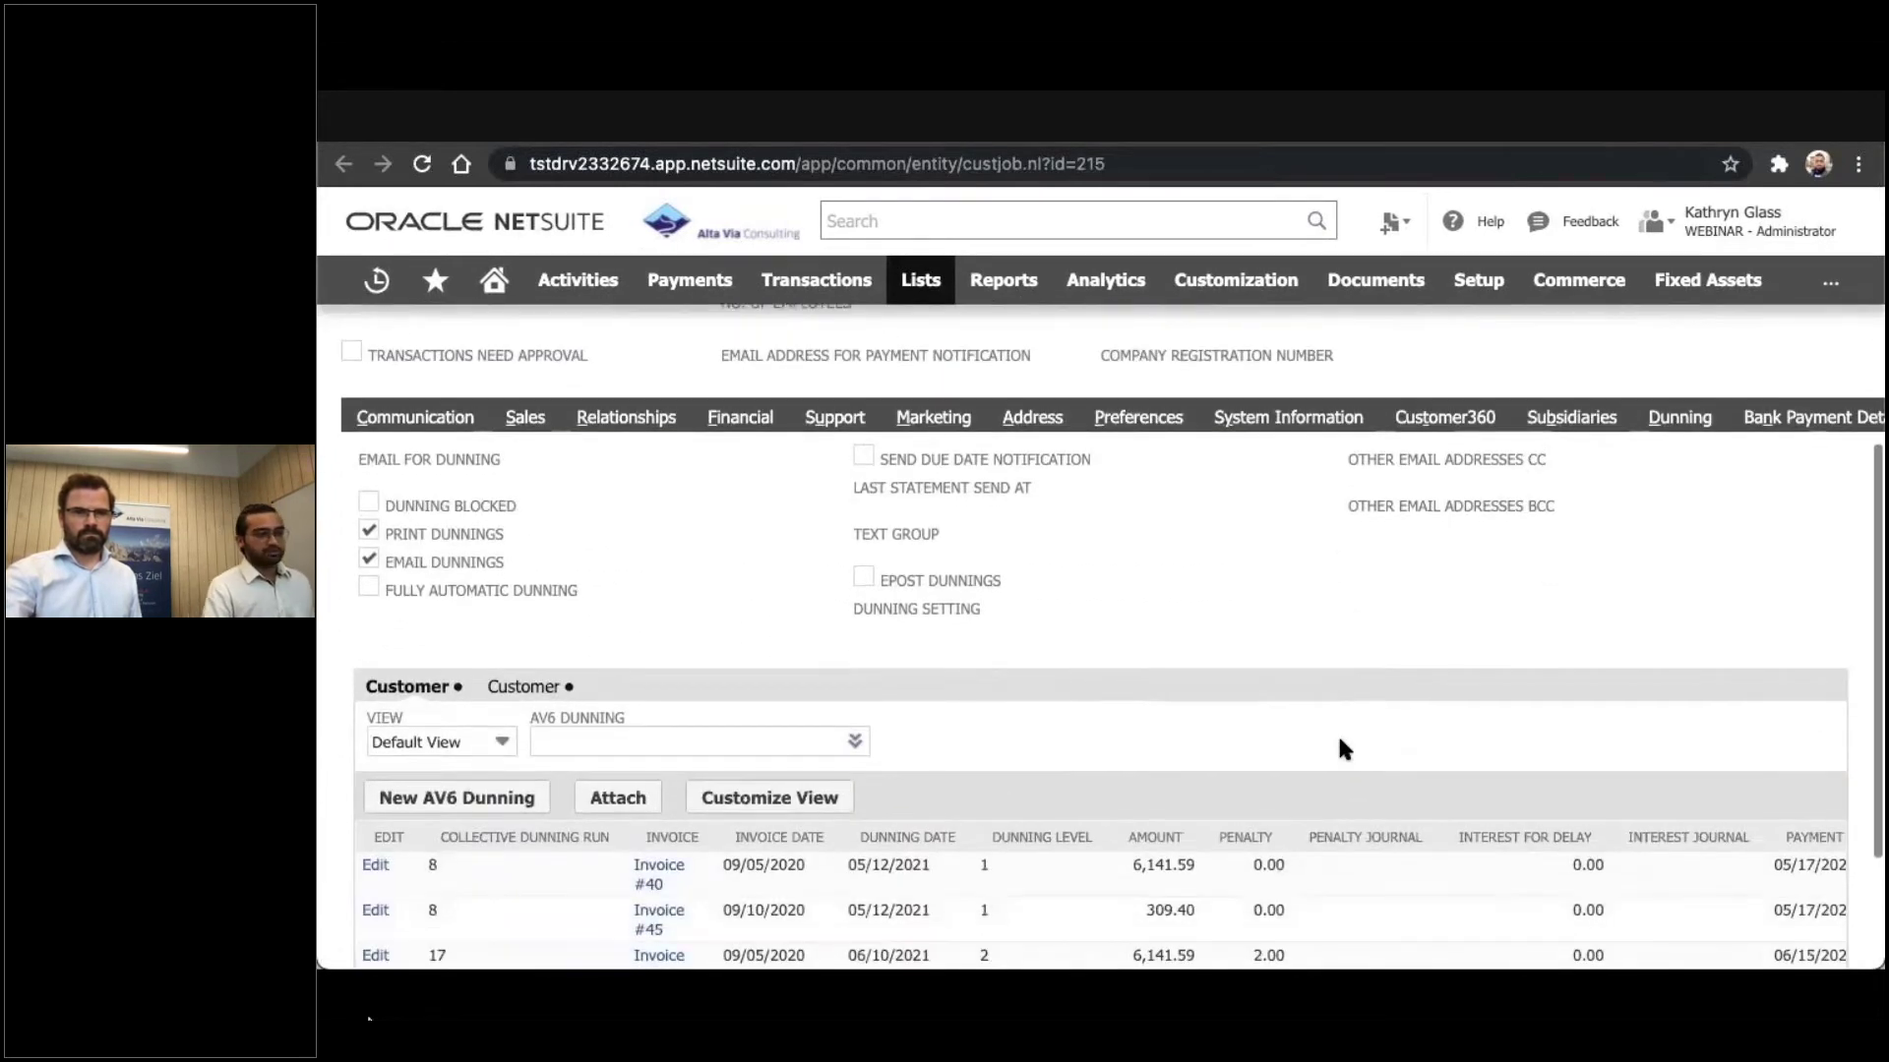
scroll(1340, 747, down, 2)
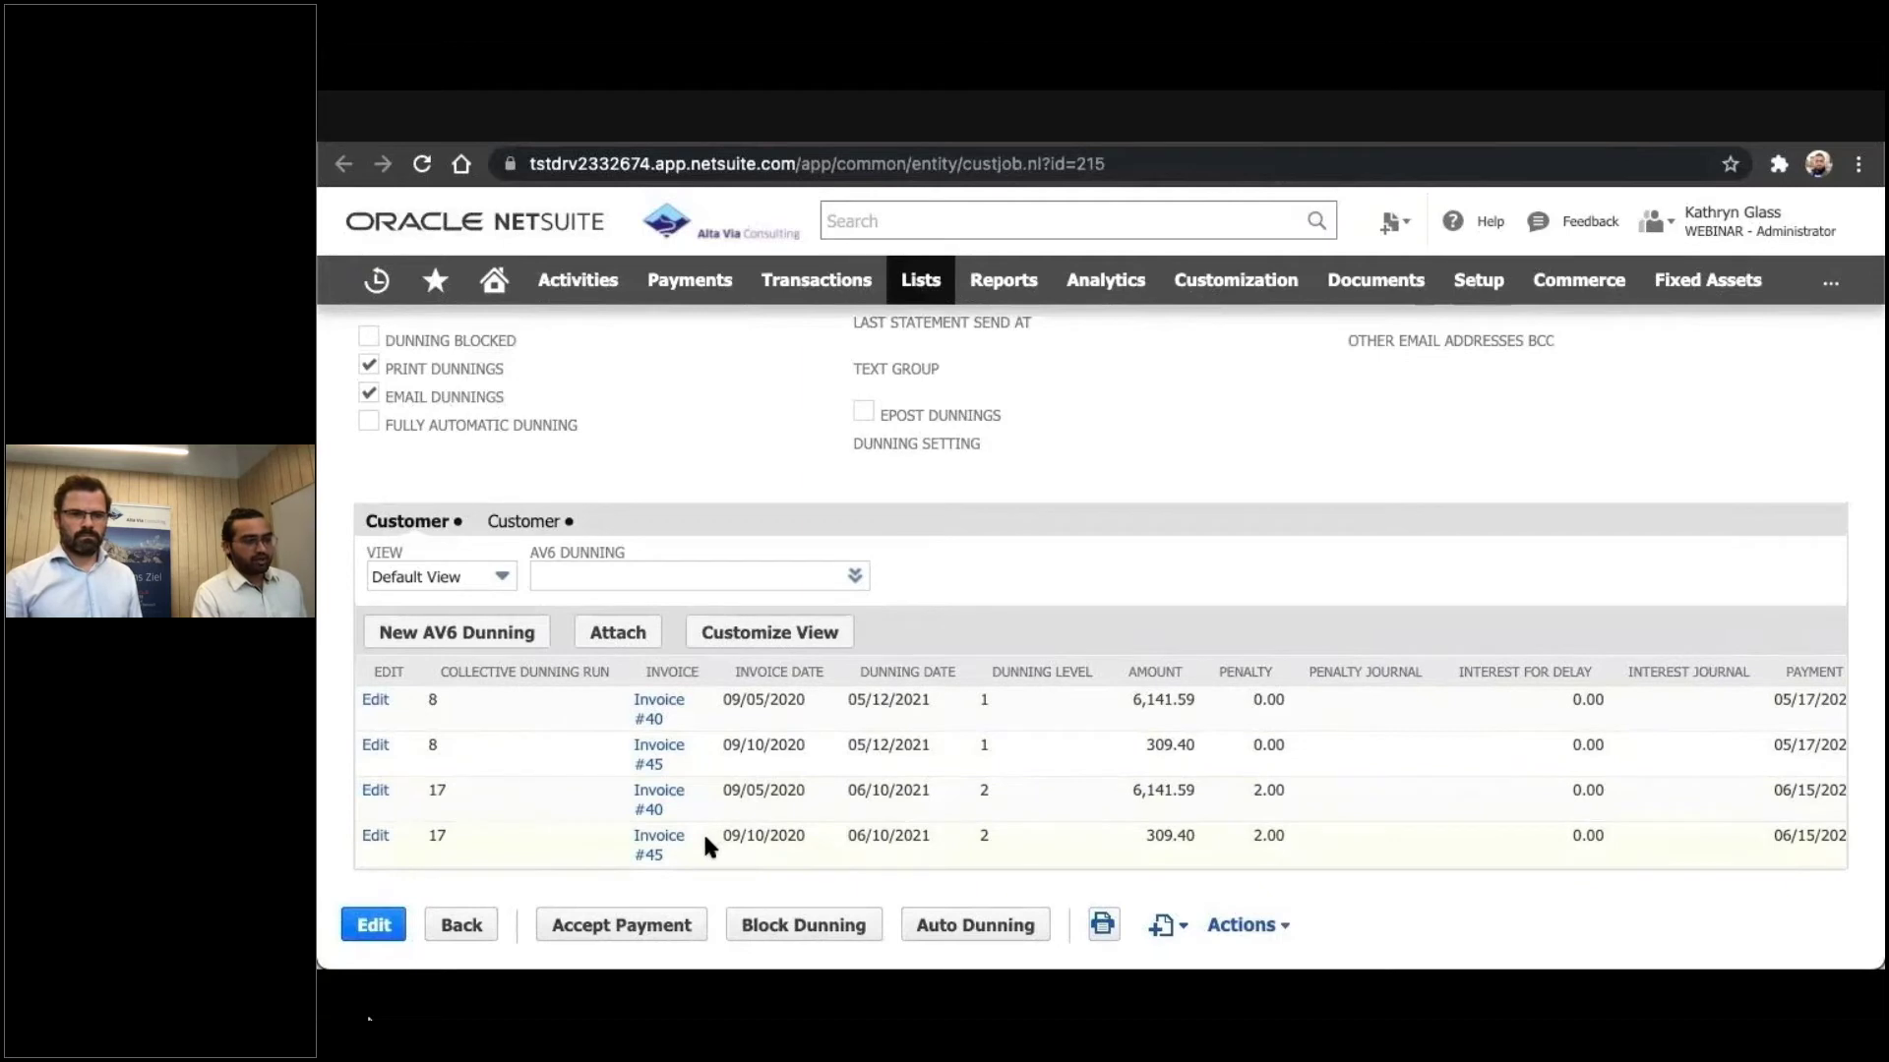
scroll(706, 841, right, 5)
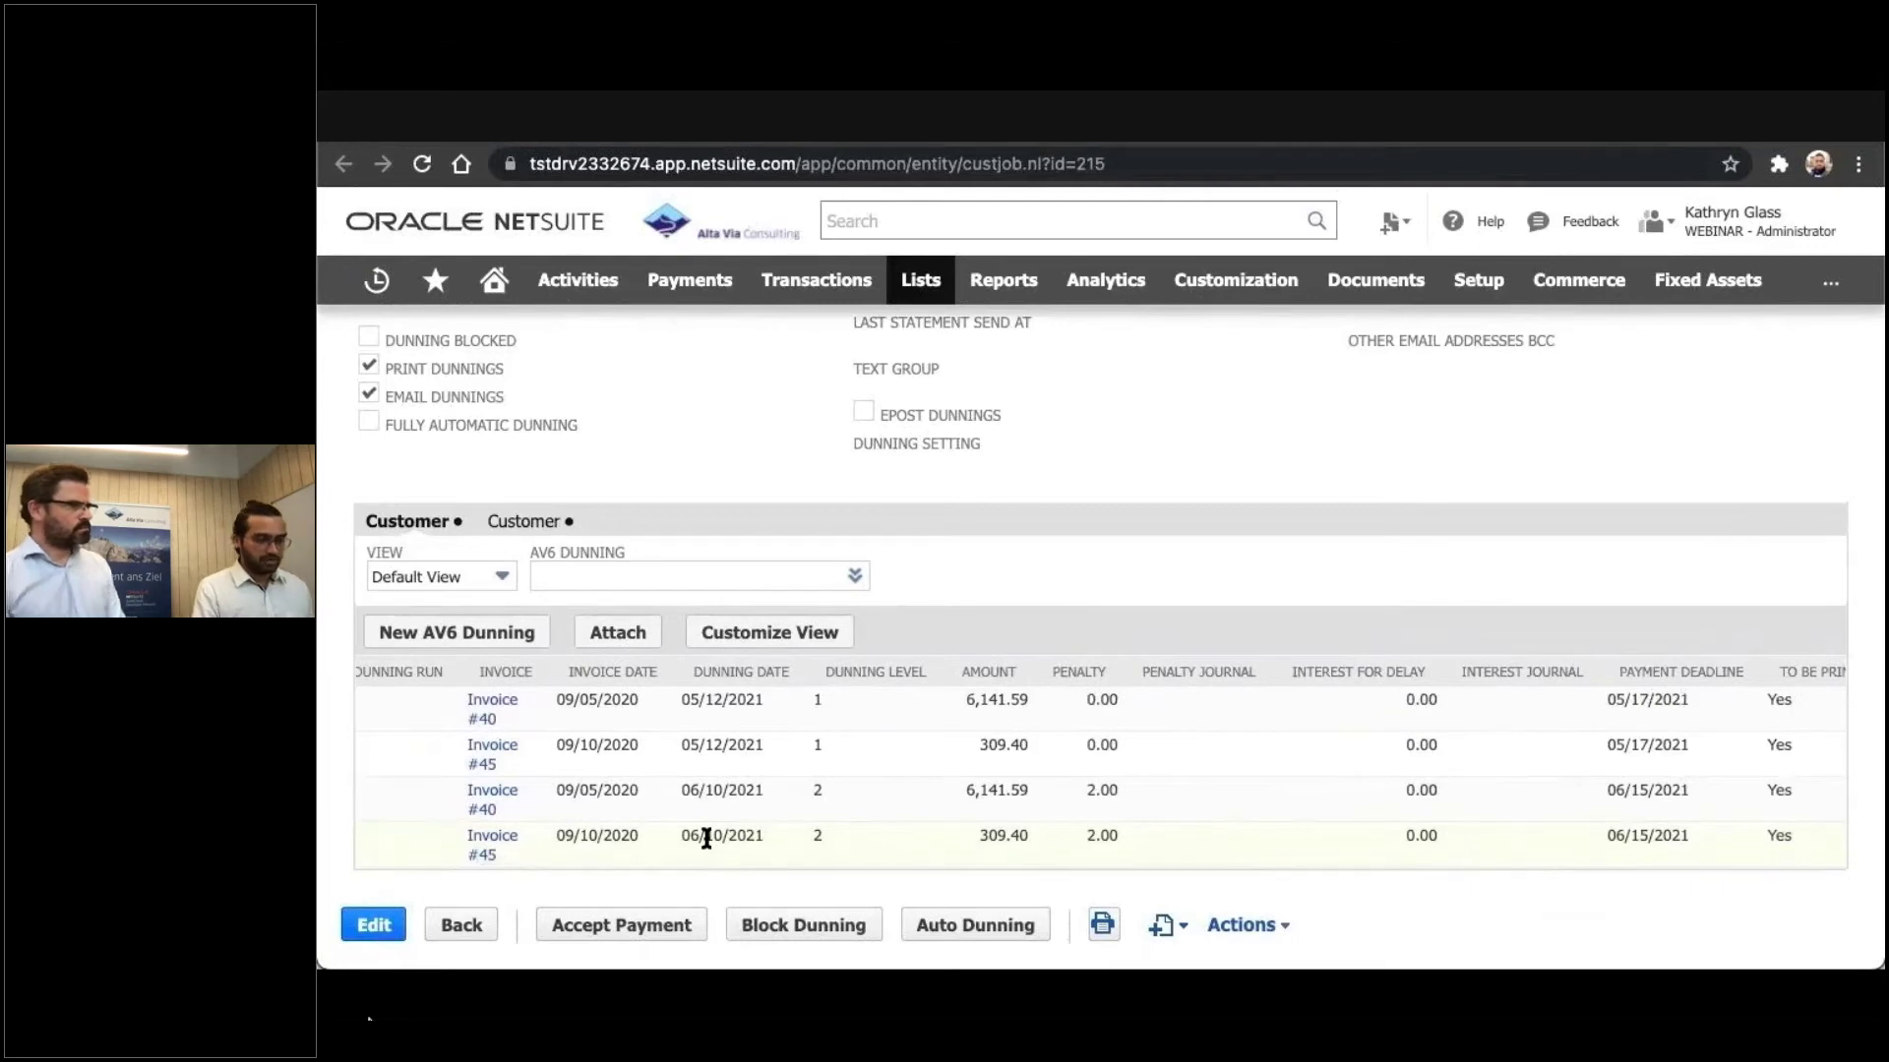
scroll(706, 838, up, 3)
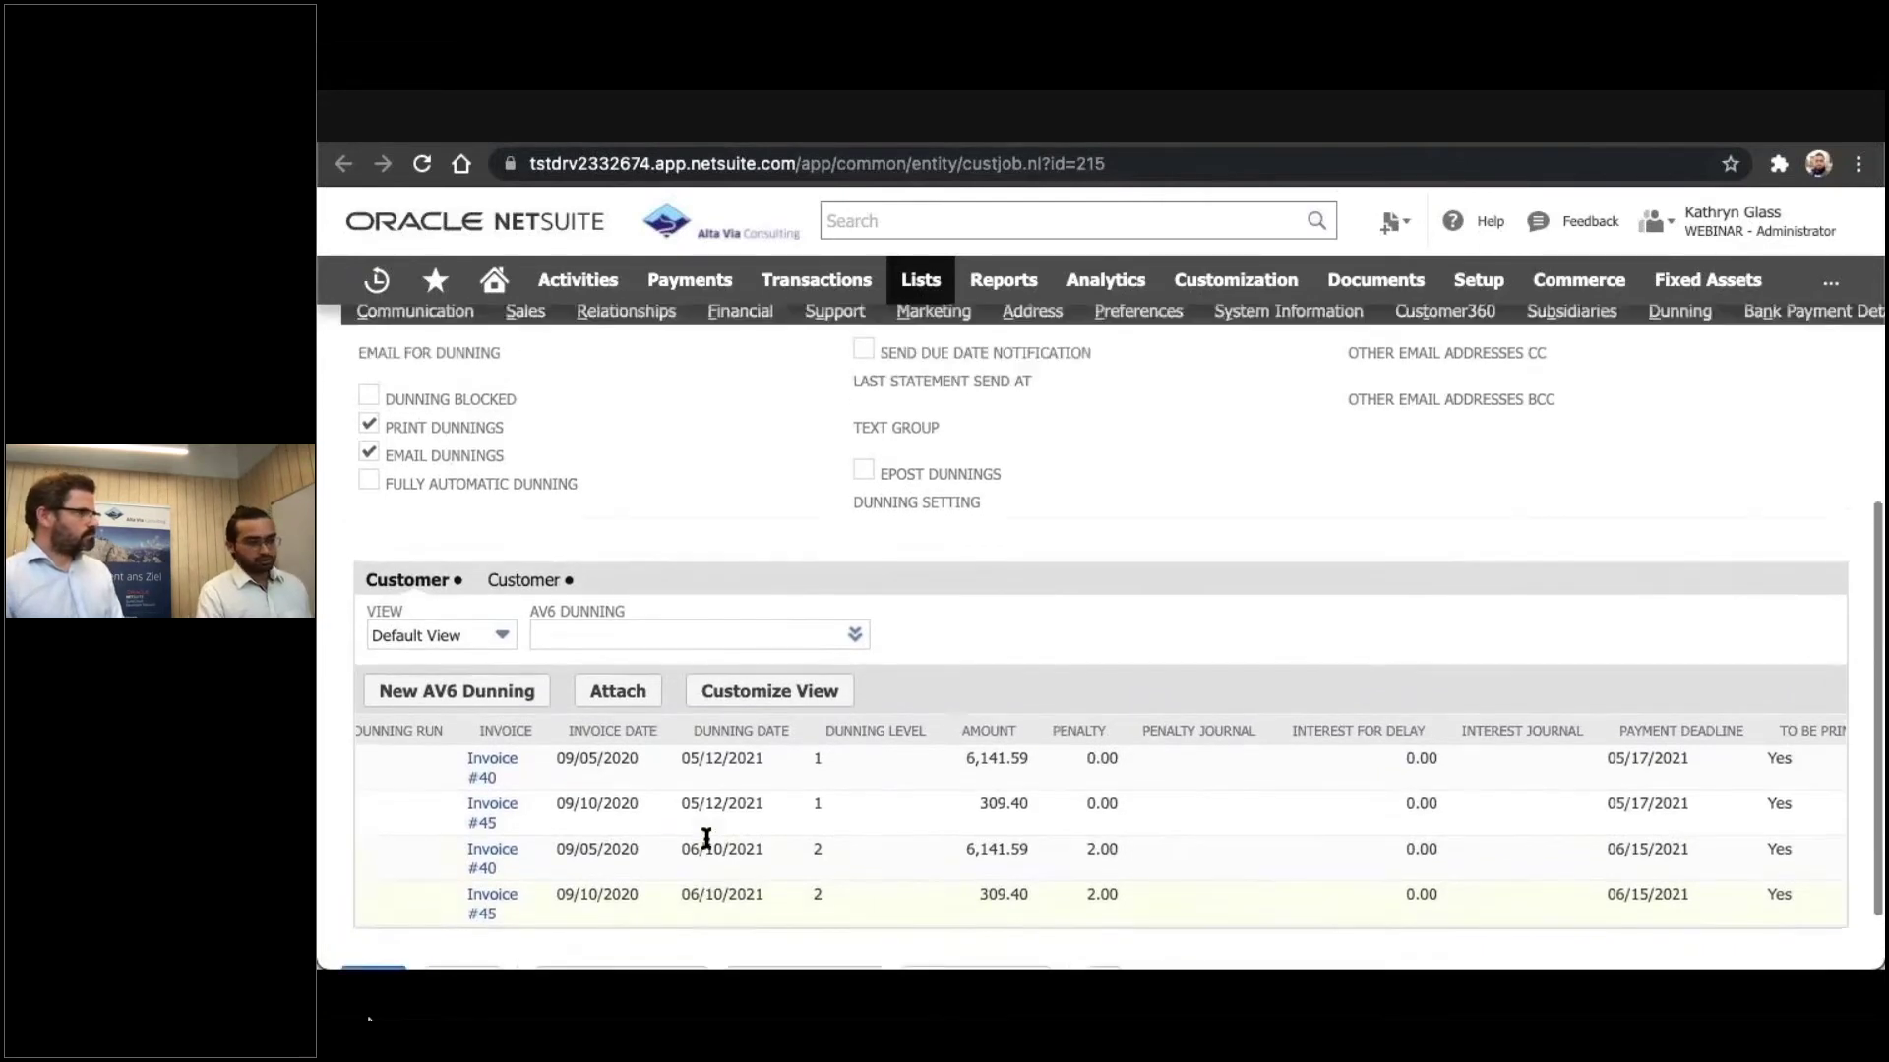
scroll(708, 847, up, 2)
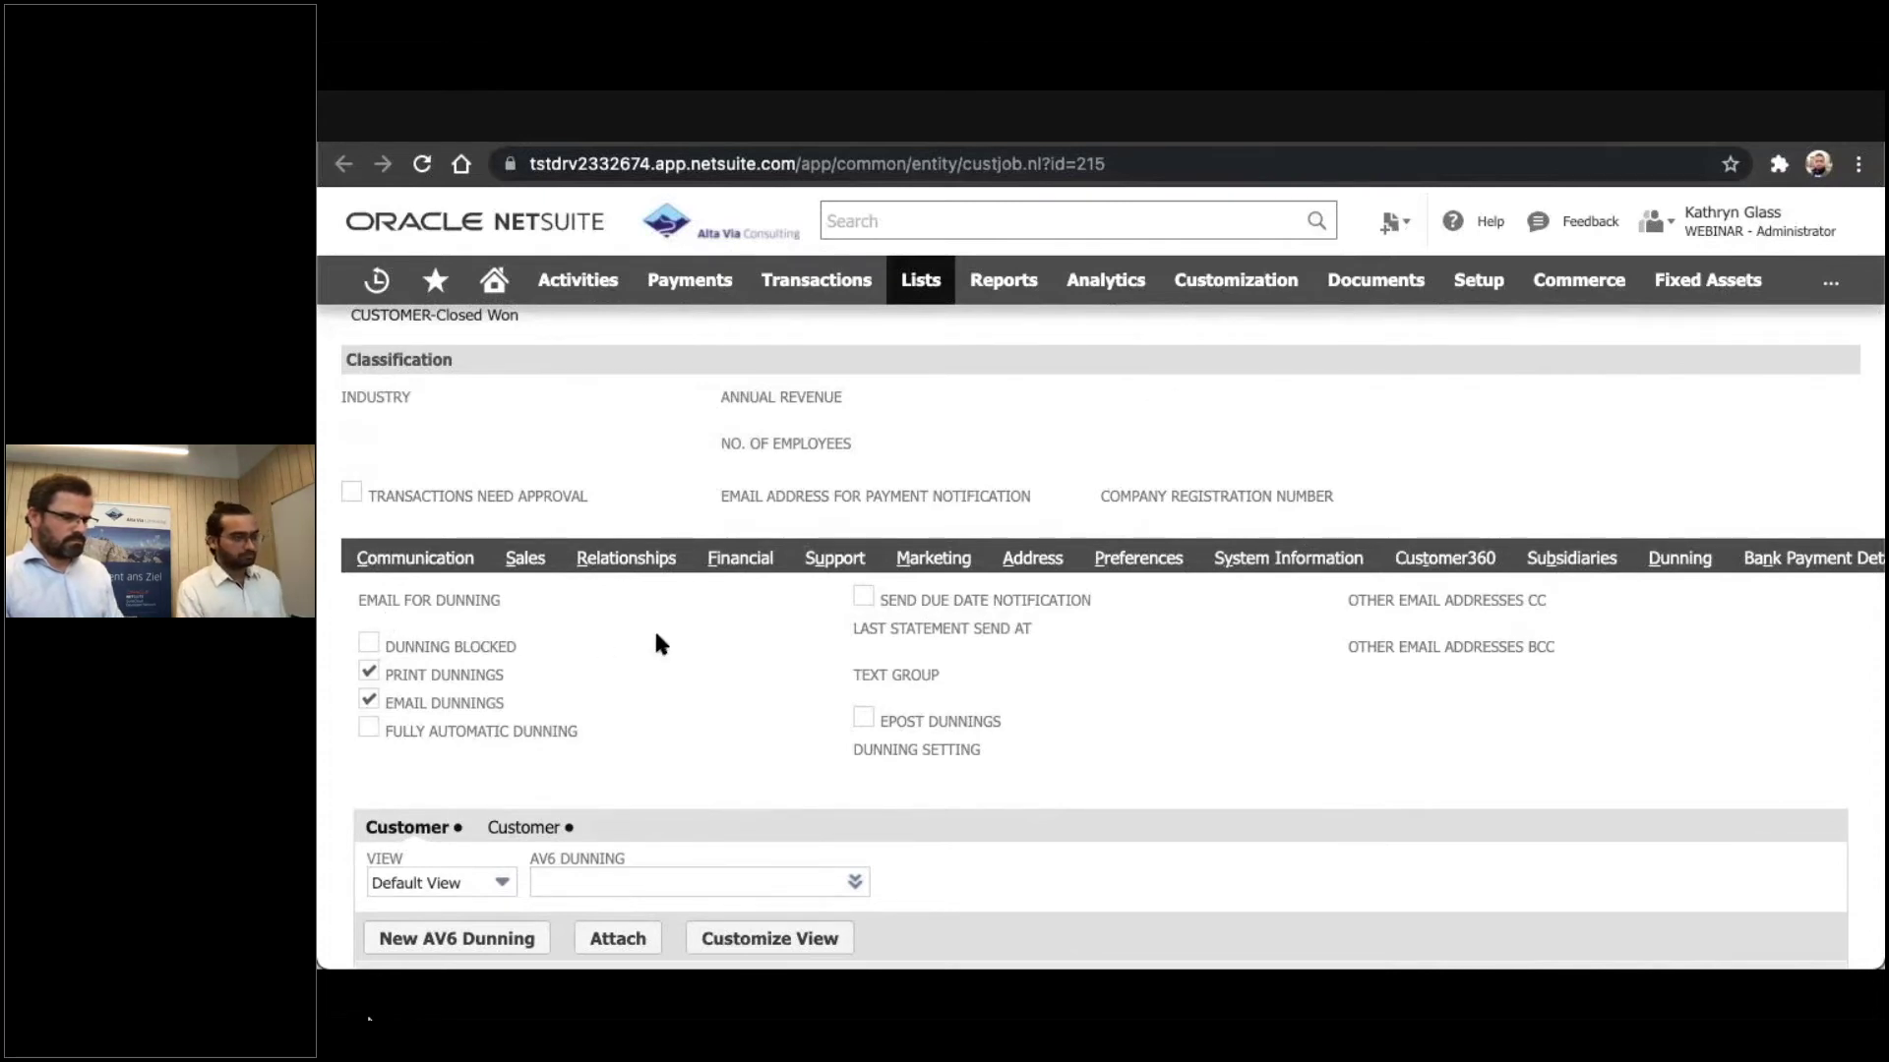
scroll(656, 635, up, 3)
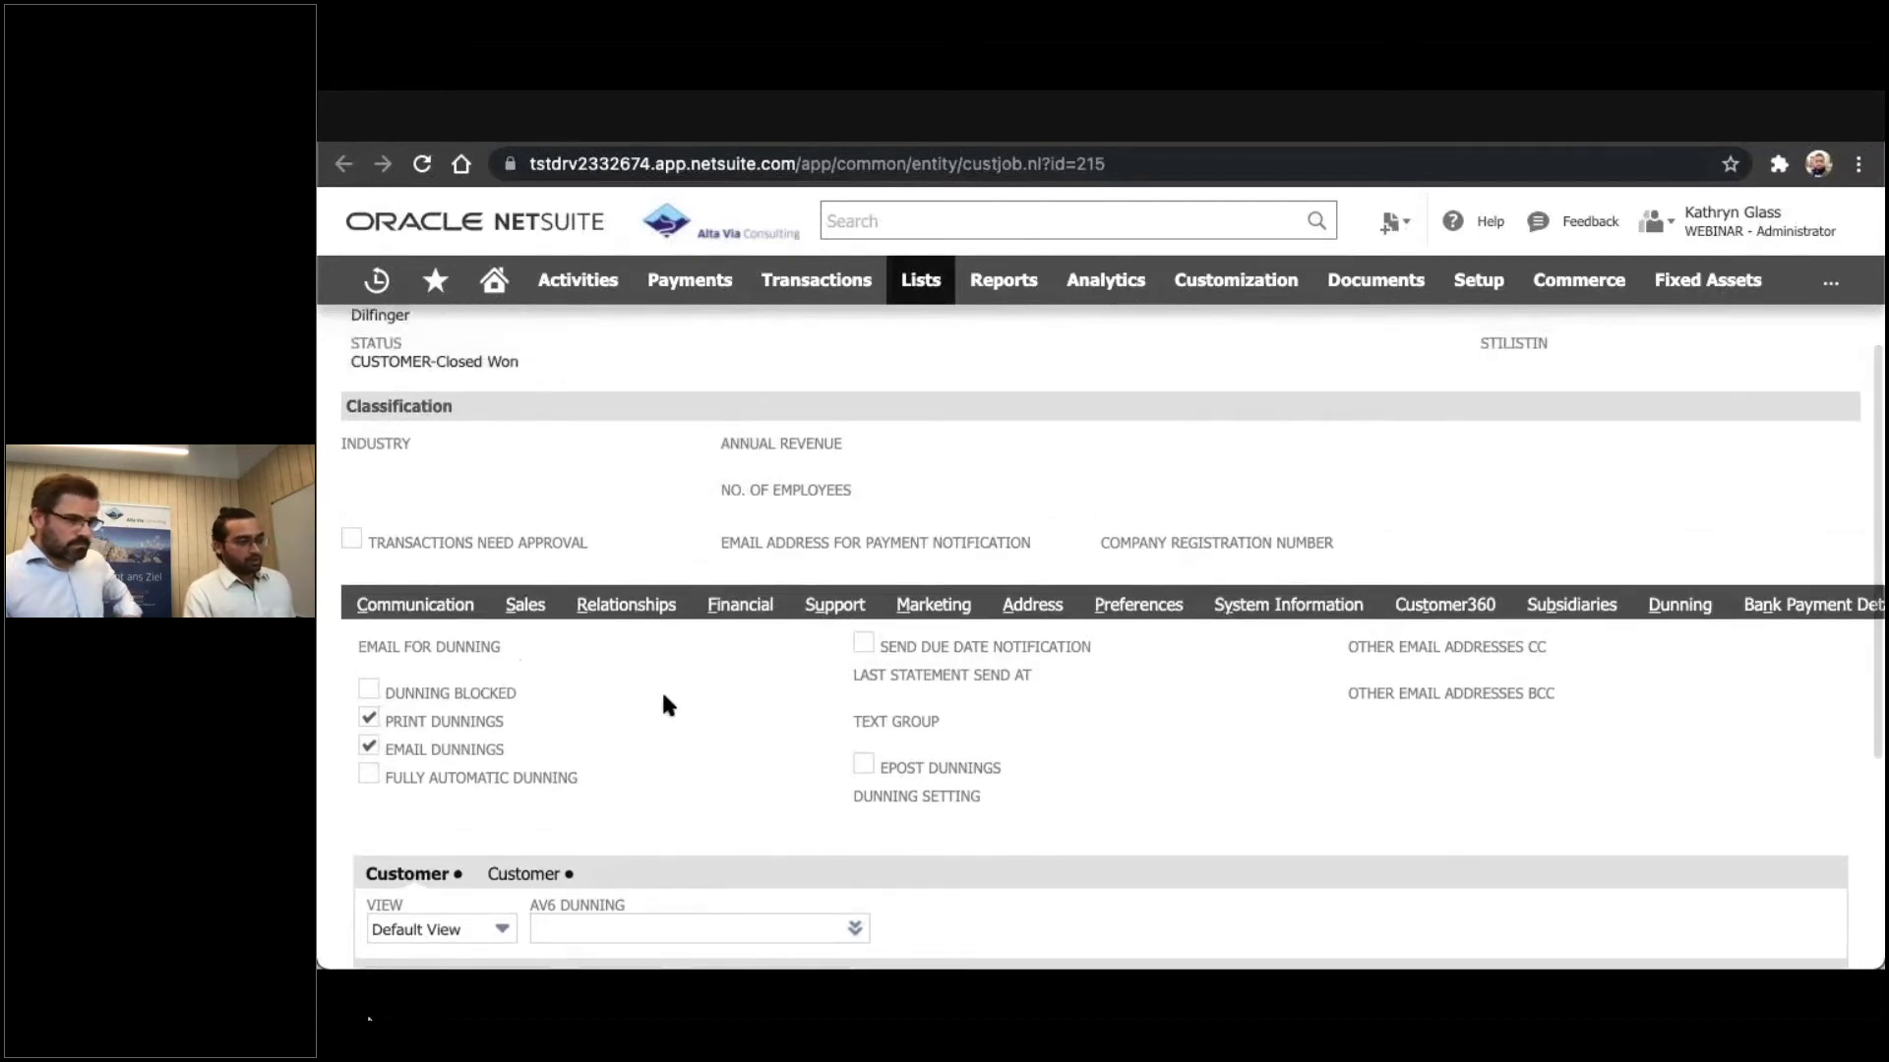
scroll(663, 695, up, 2)
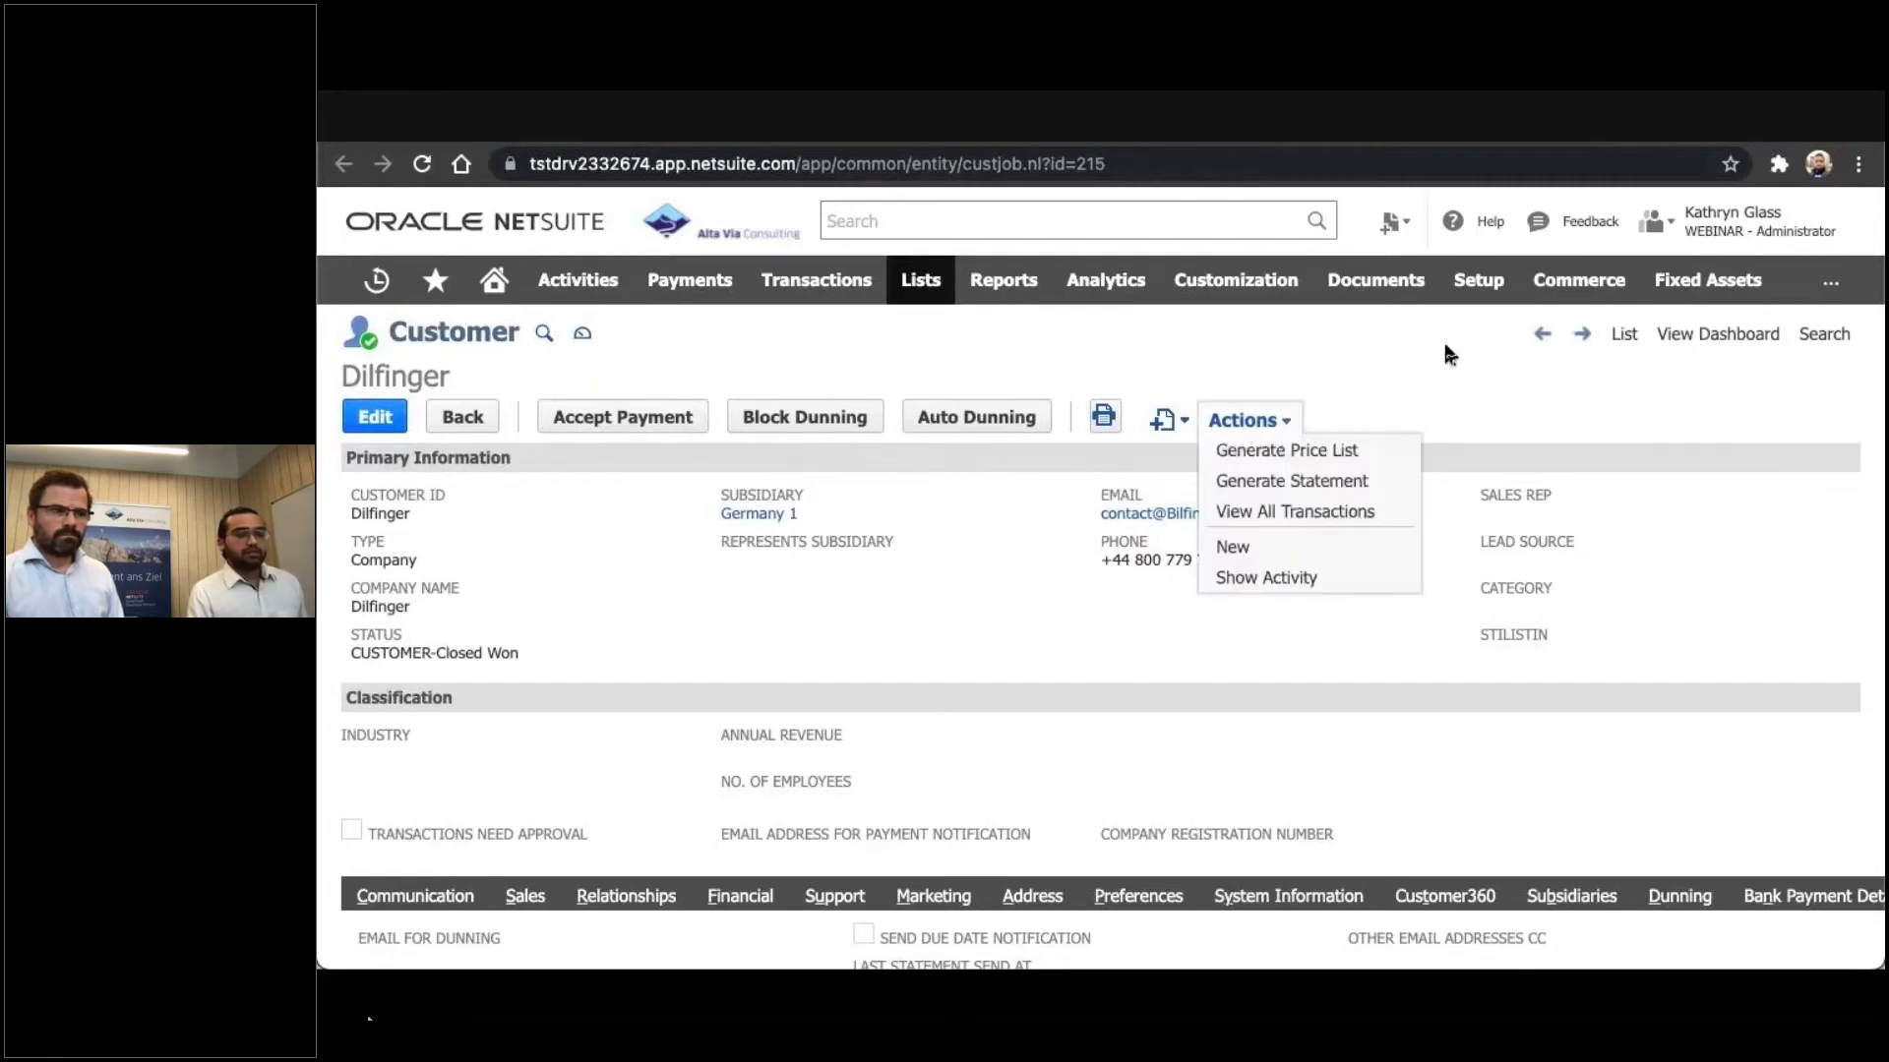
Open the list of AV6 dunning setups from the Dunning Process setup area
mouse_move(1835, 285)
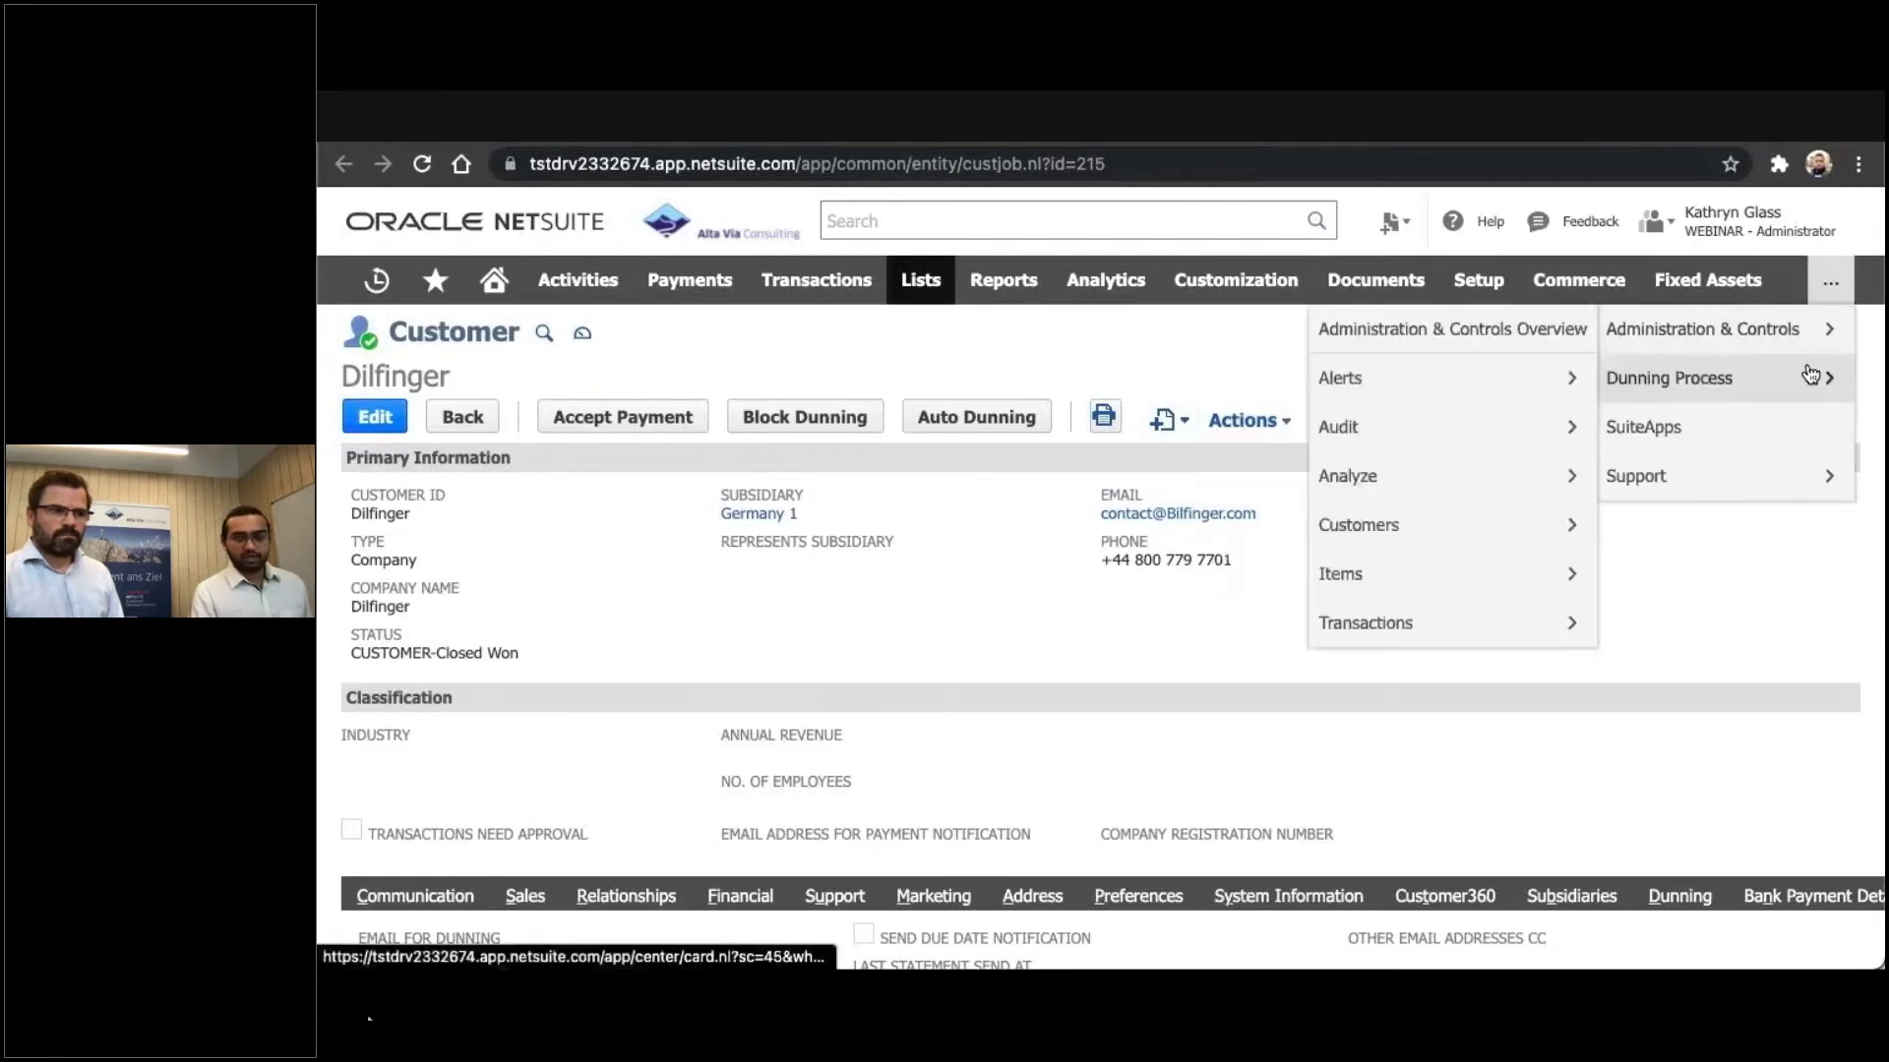
mouse_move(1814, 377)
mouse_move(1466, 428)
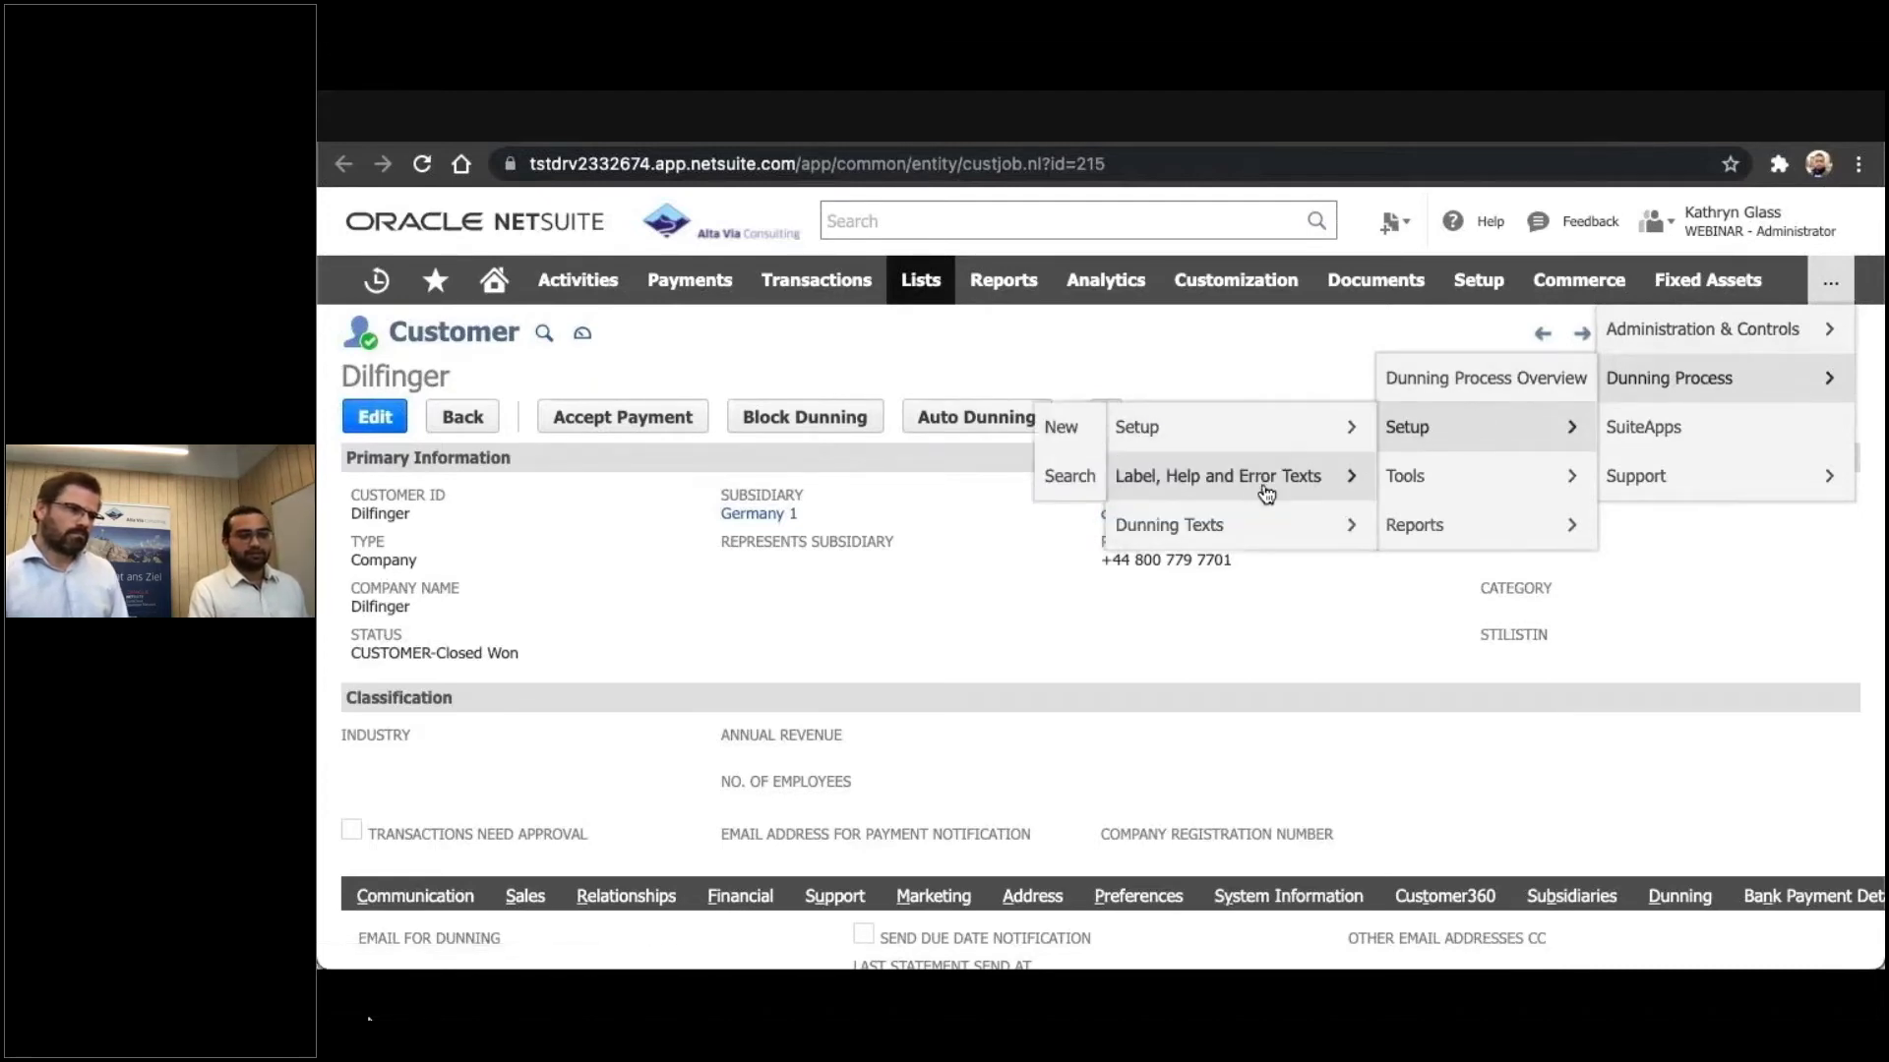
mouse_move(1249, 511)
mouse_move(1193, 426)
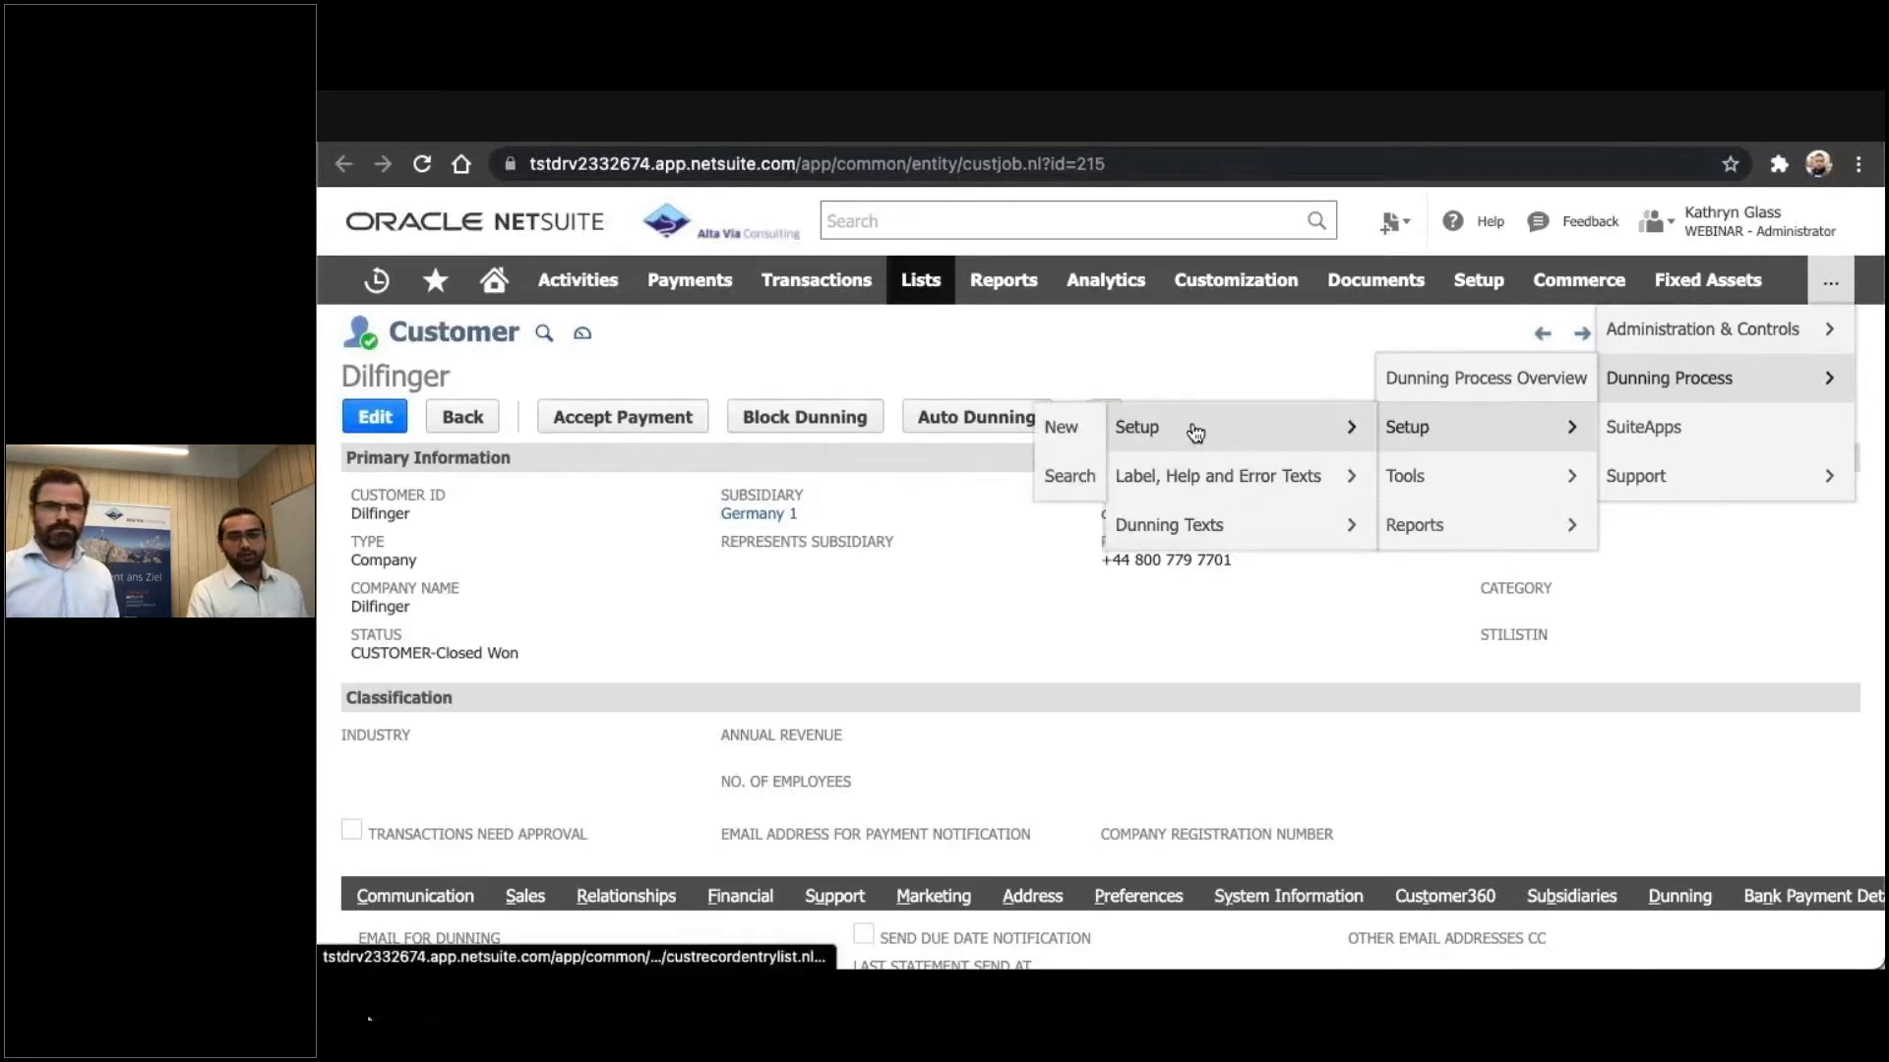
click(1181, 430)
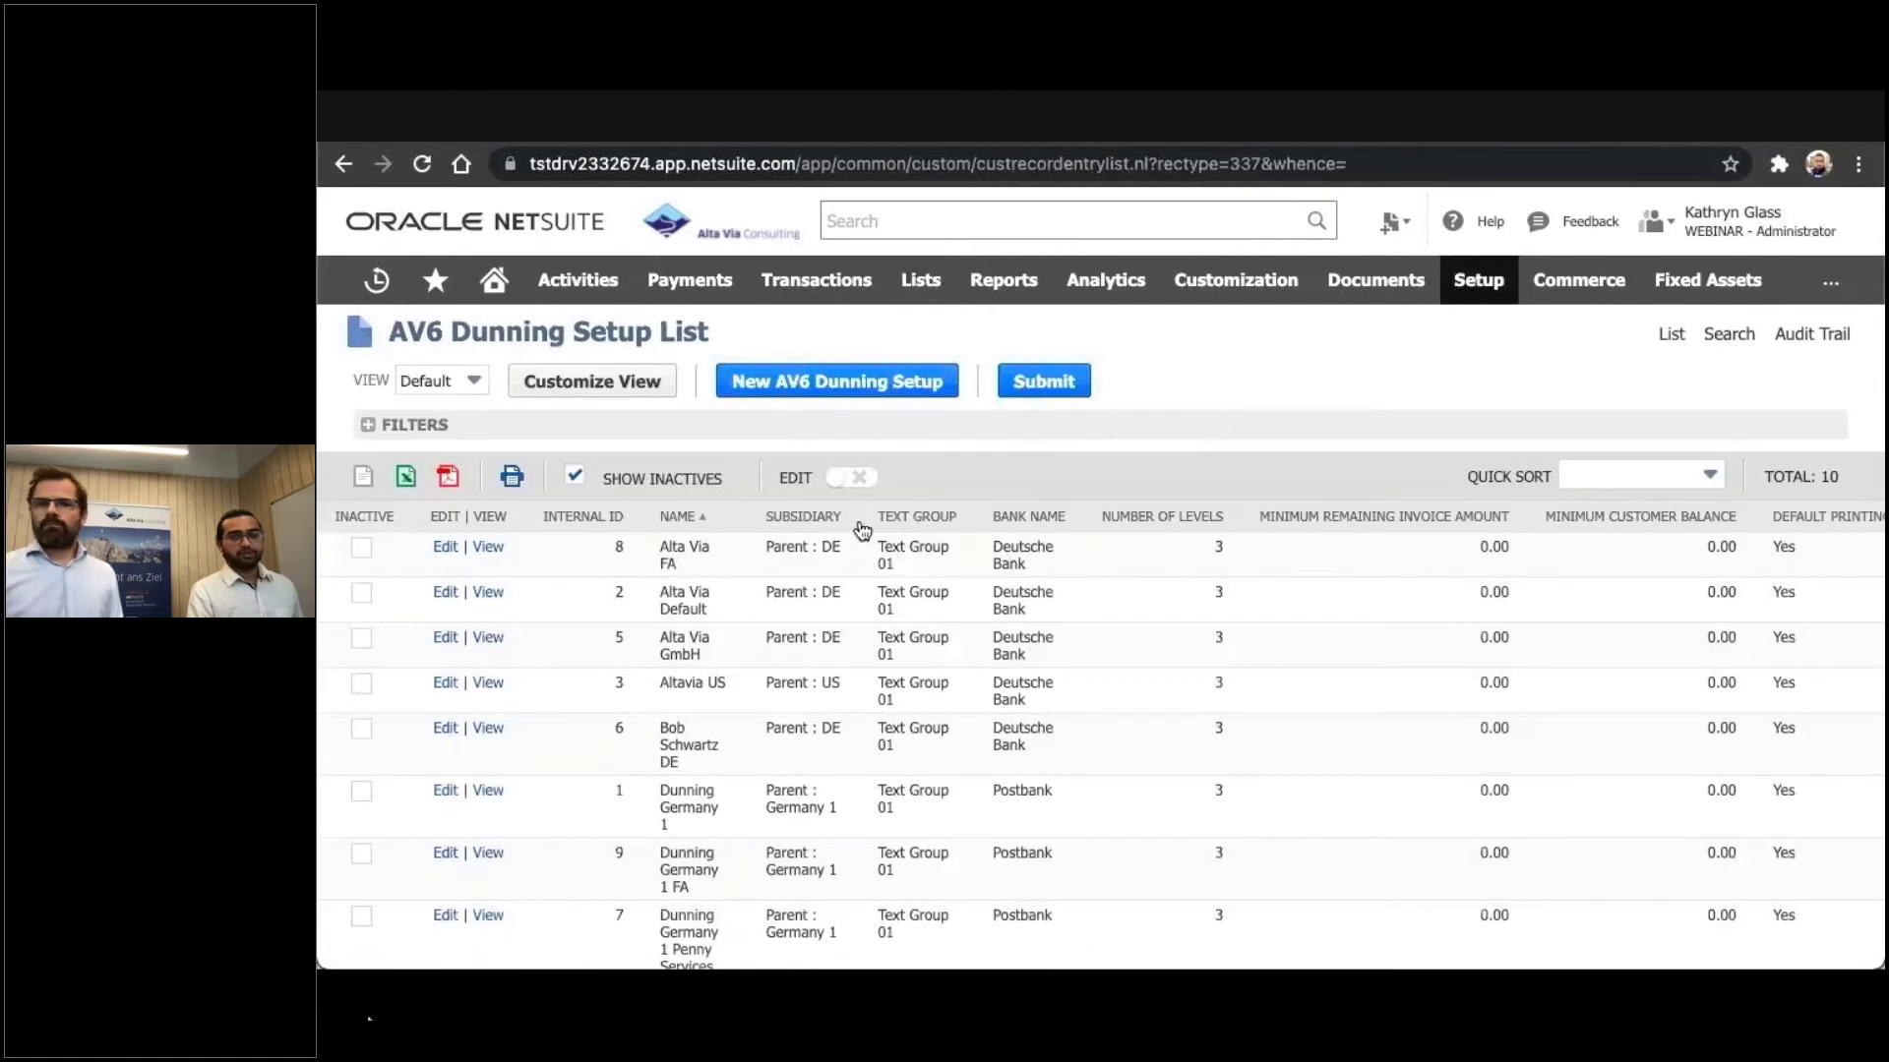
Find the Dunning Germany 1 setup in the list and open it for viewing
scroll(598, 729, down, 3)
scroll(592, 712, down, 2)
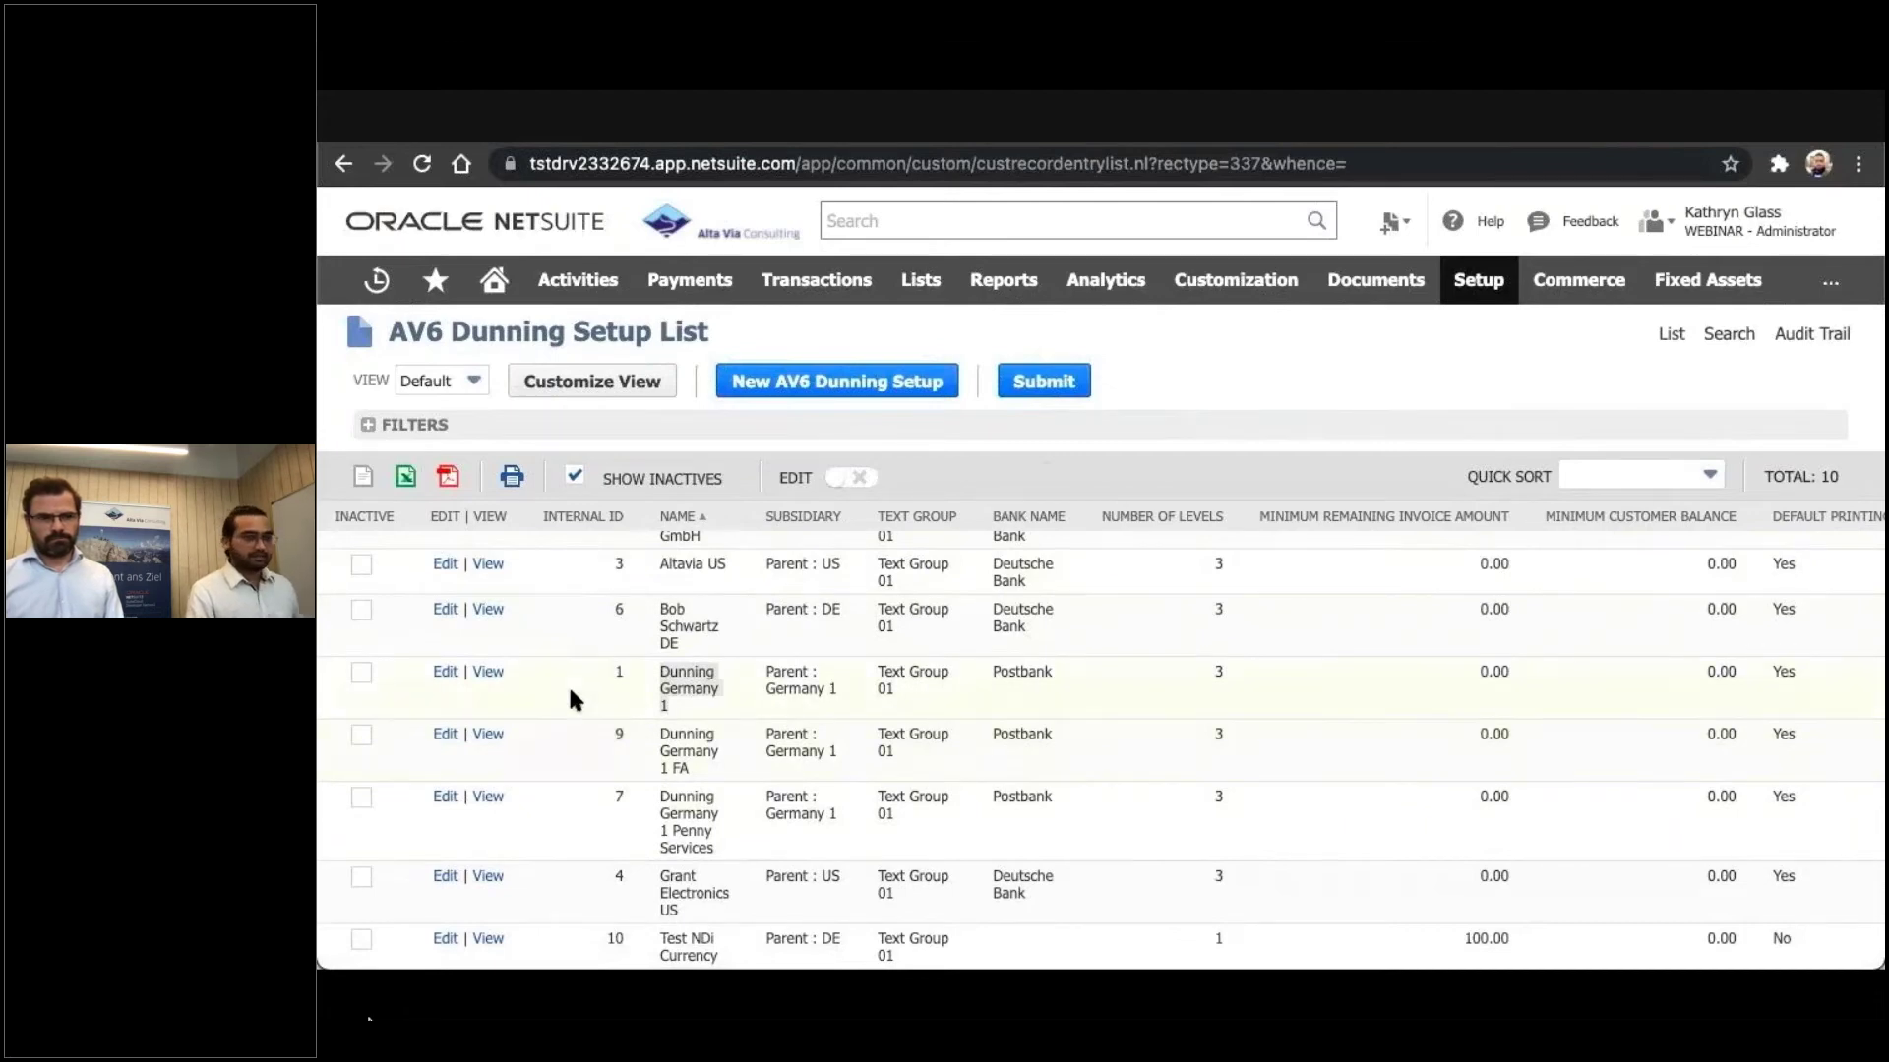
click(489, 674)
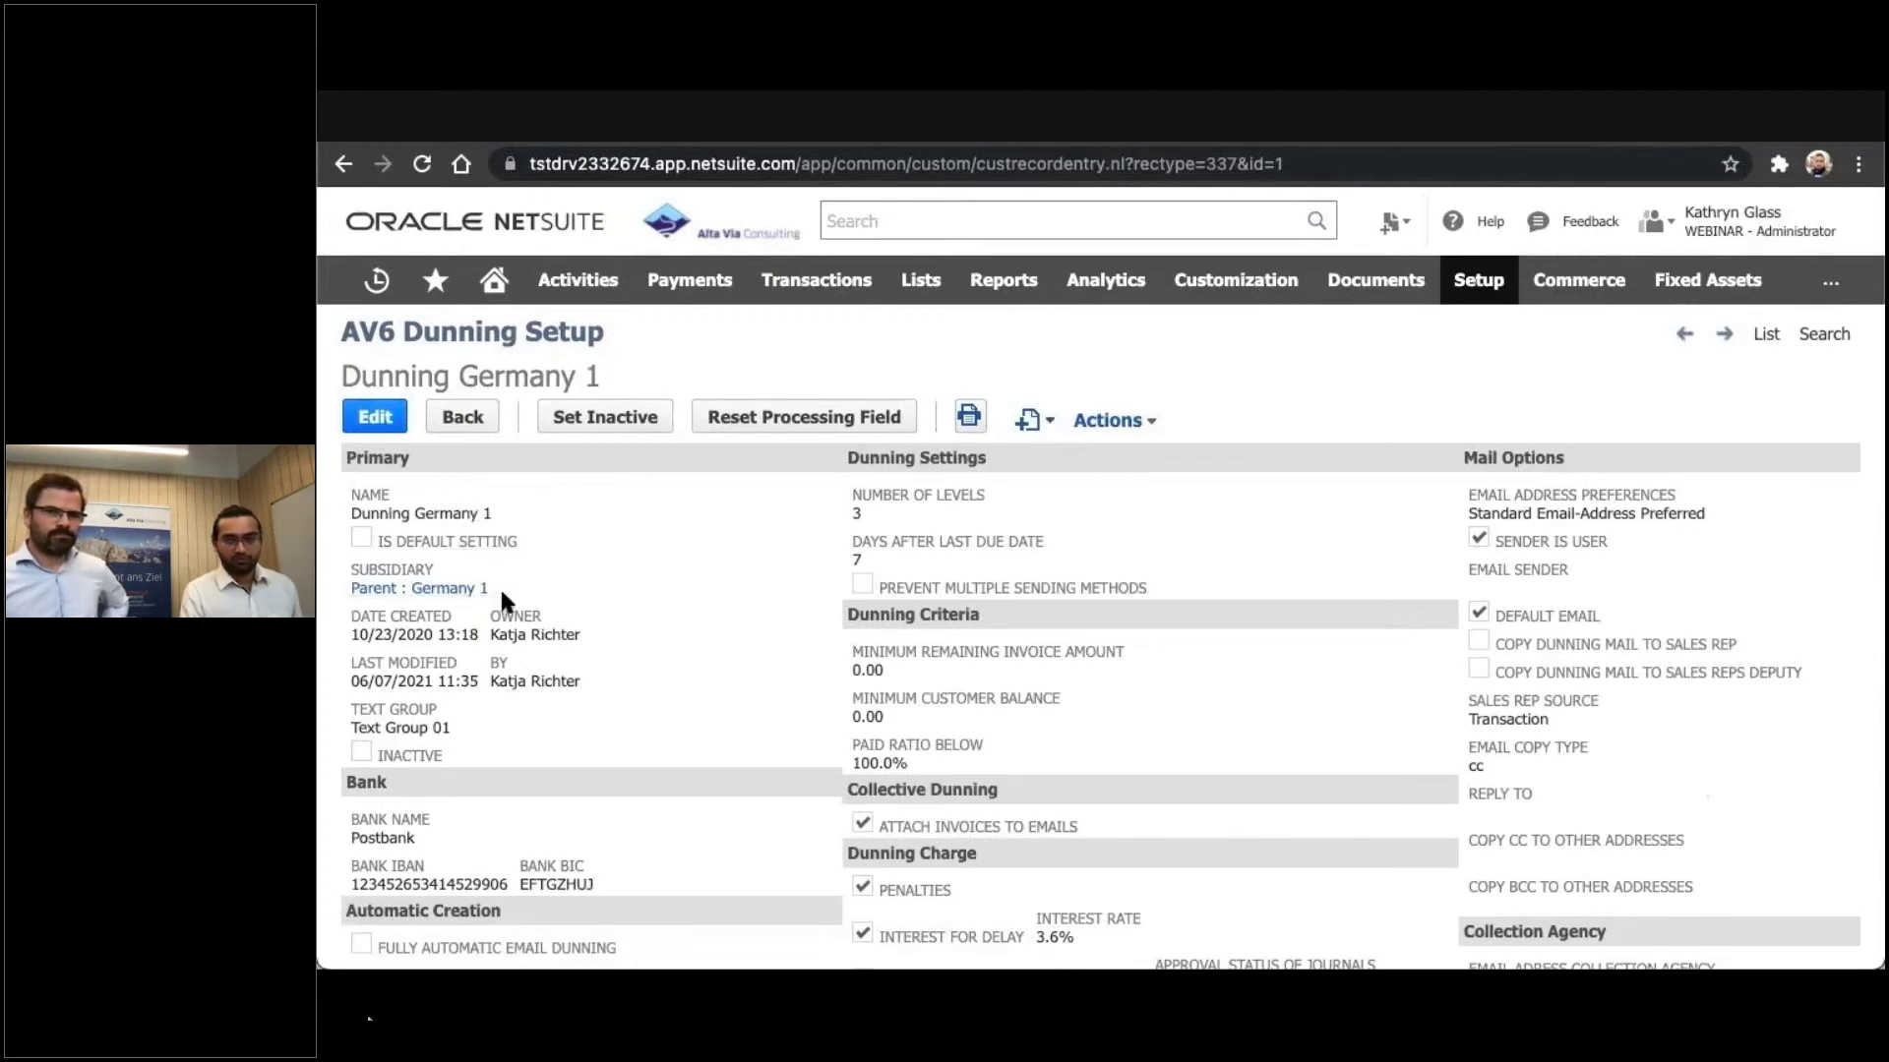
Examine the setup's bank, automatic creation, due date notification, dunning level, criteria, charge, print, mail and collection agency settings
scroll(501, 592, down, 2)
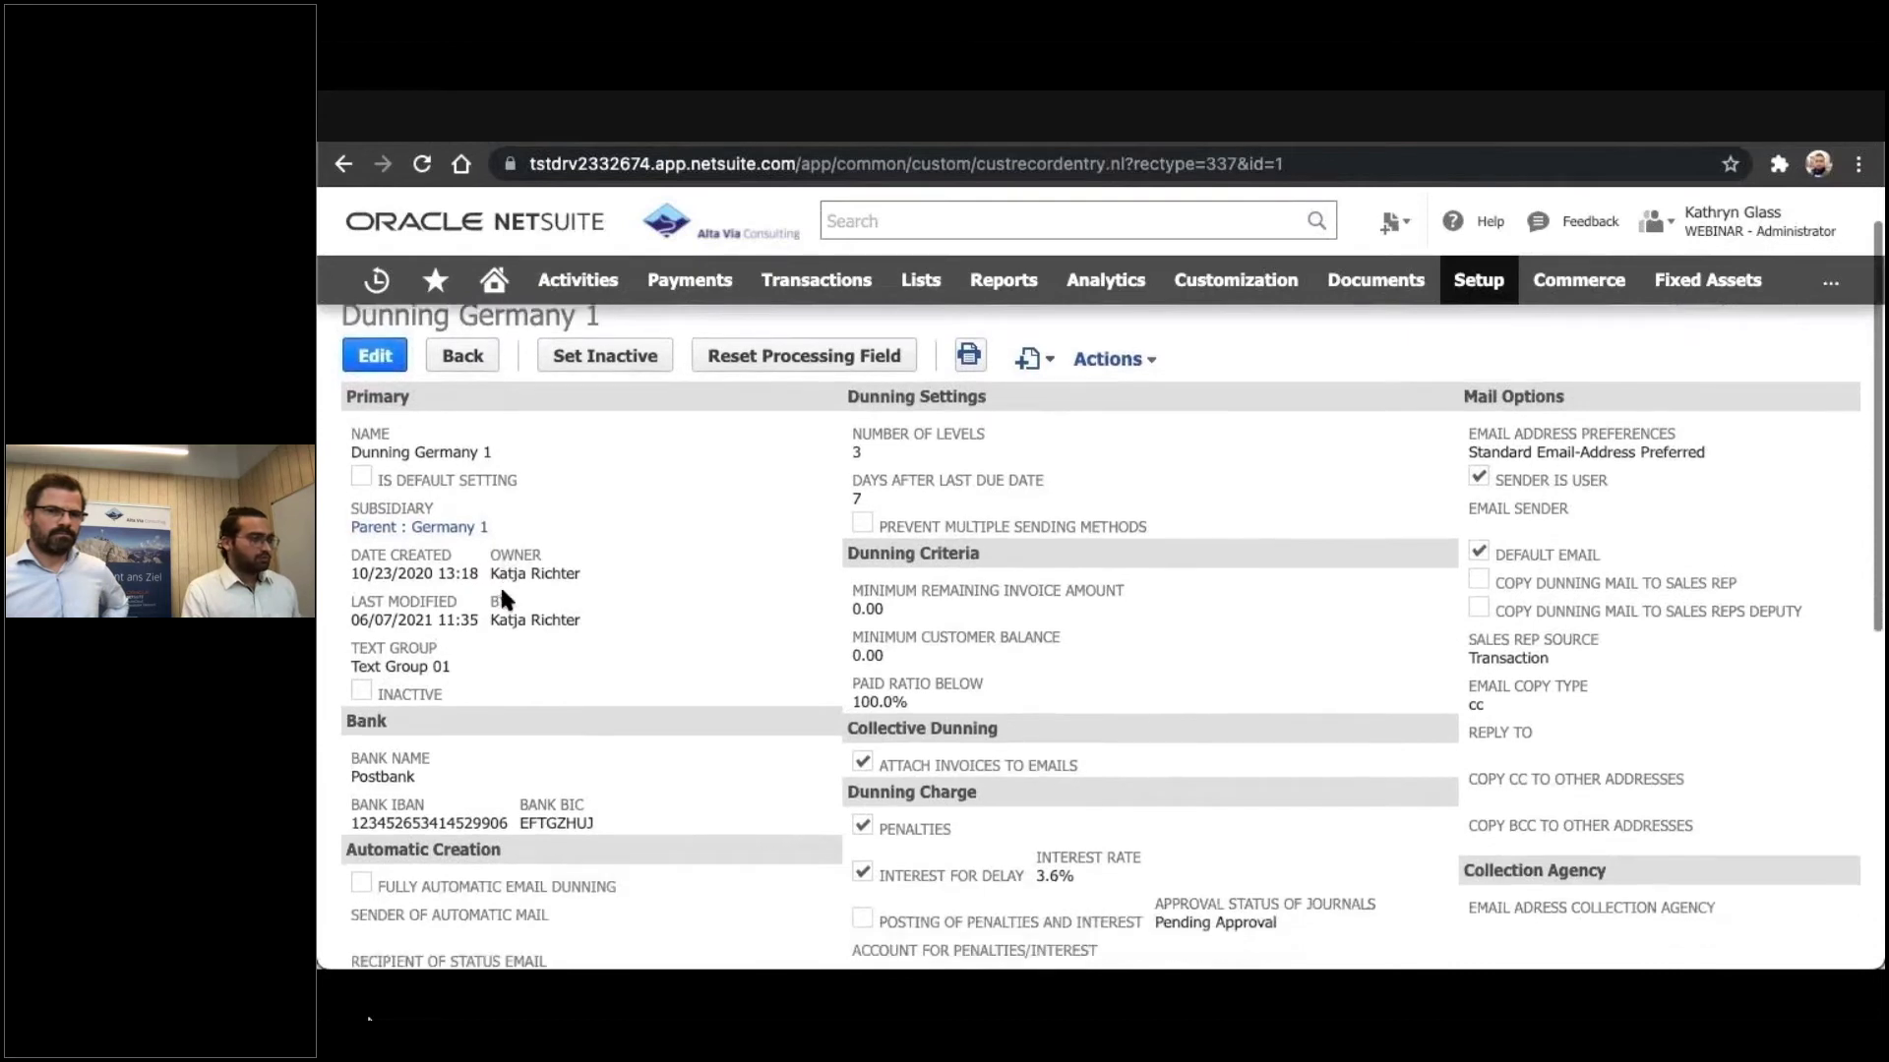
scroll(501, 590, down, 2)
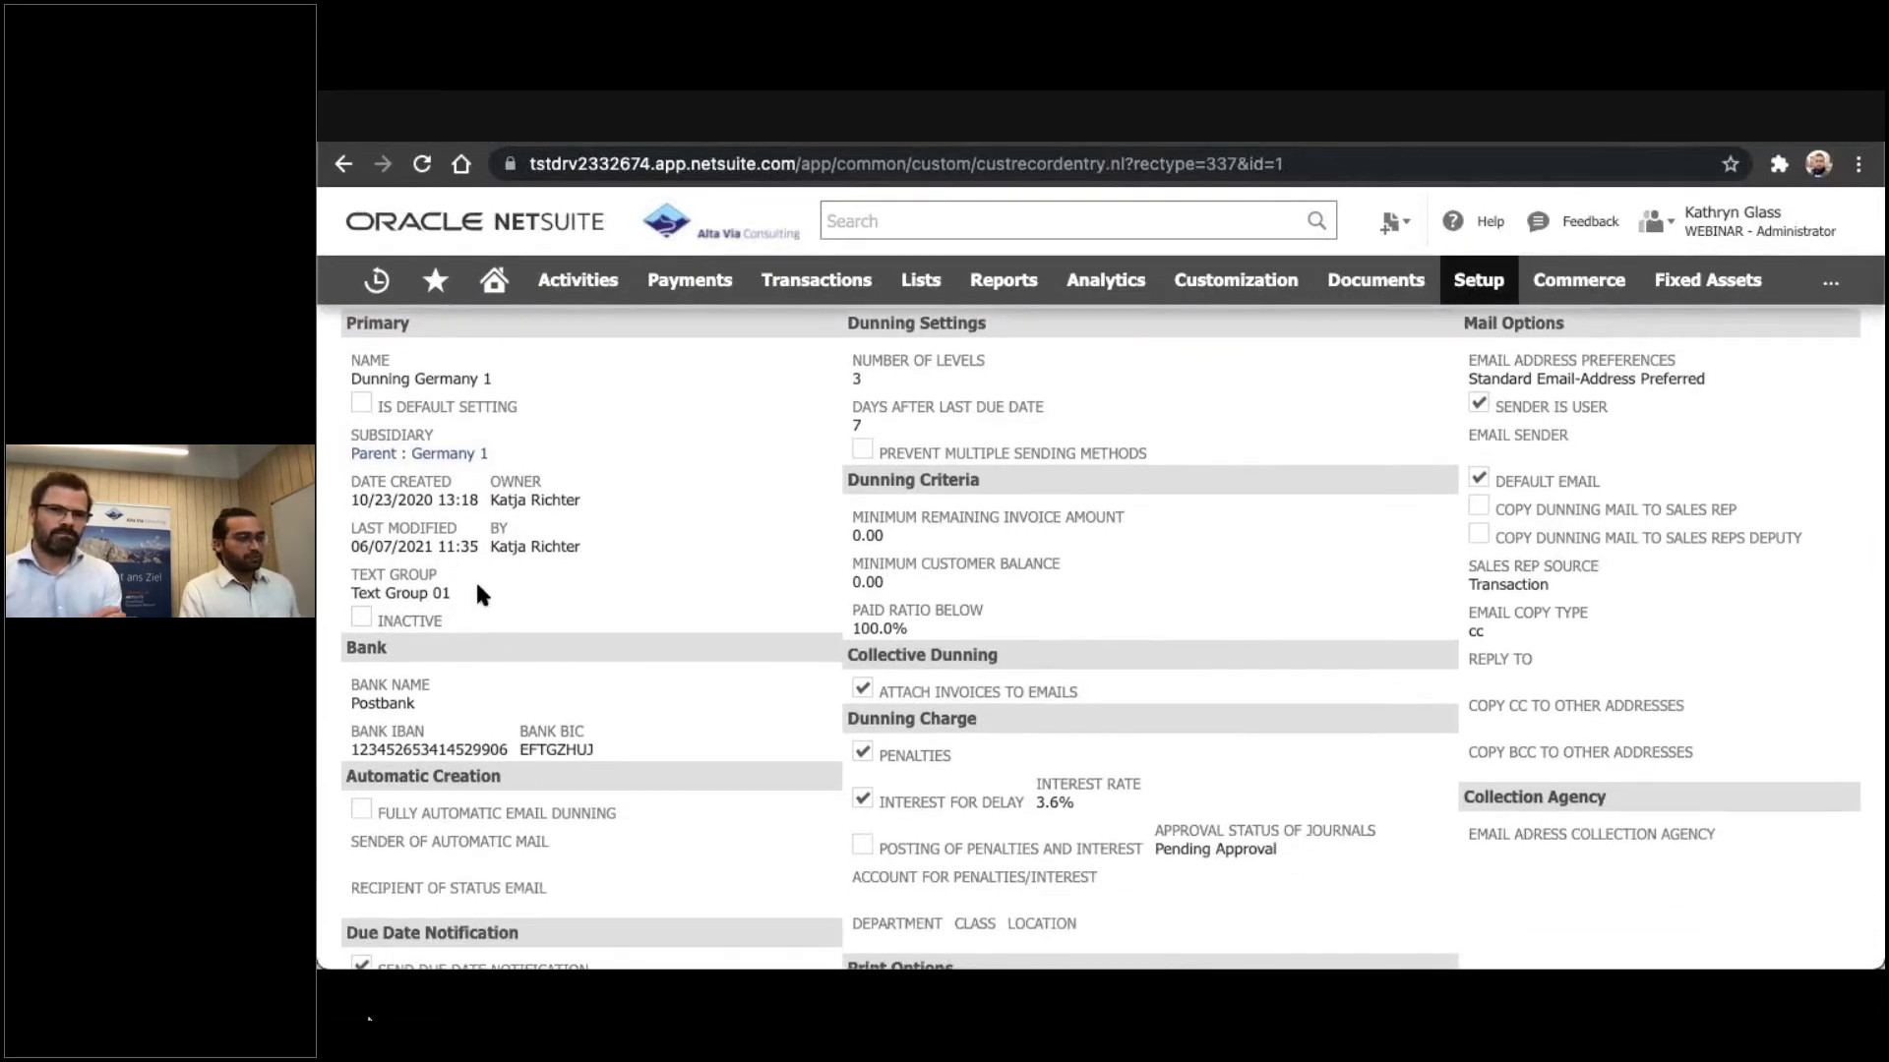
scroll(479, 593, down, 4)
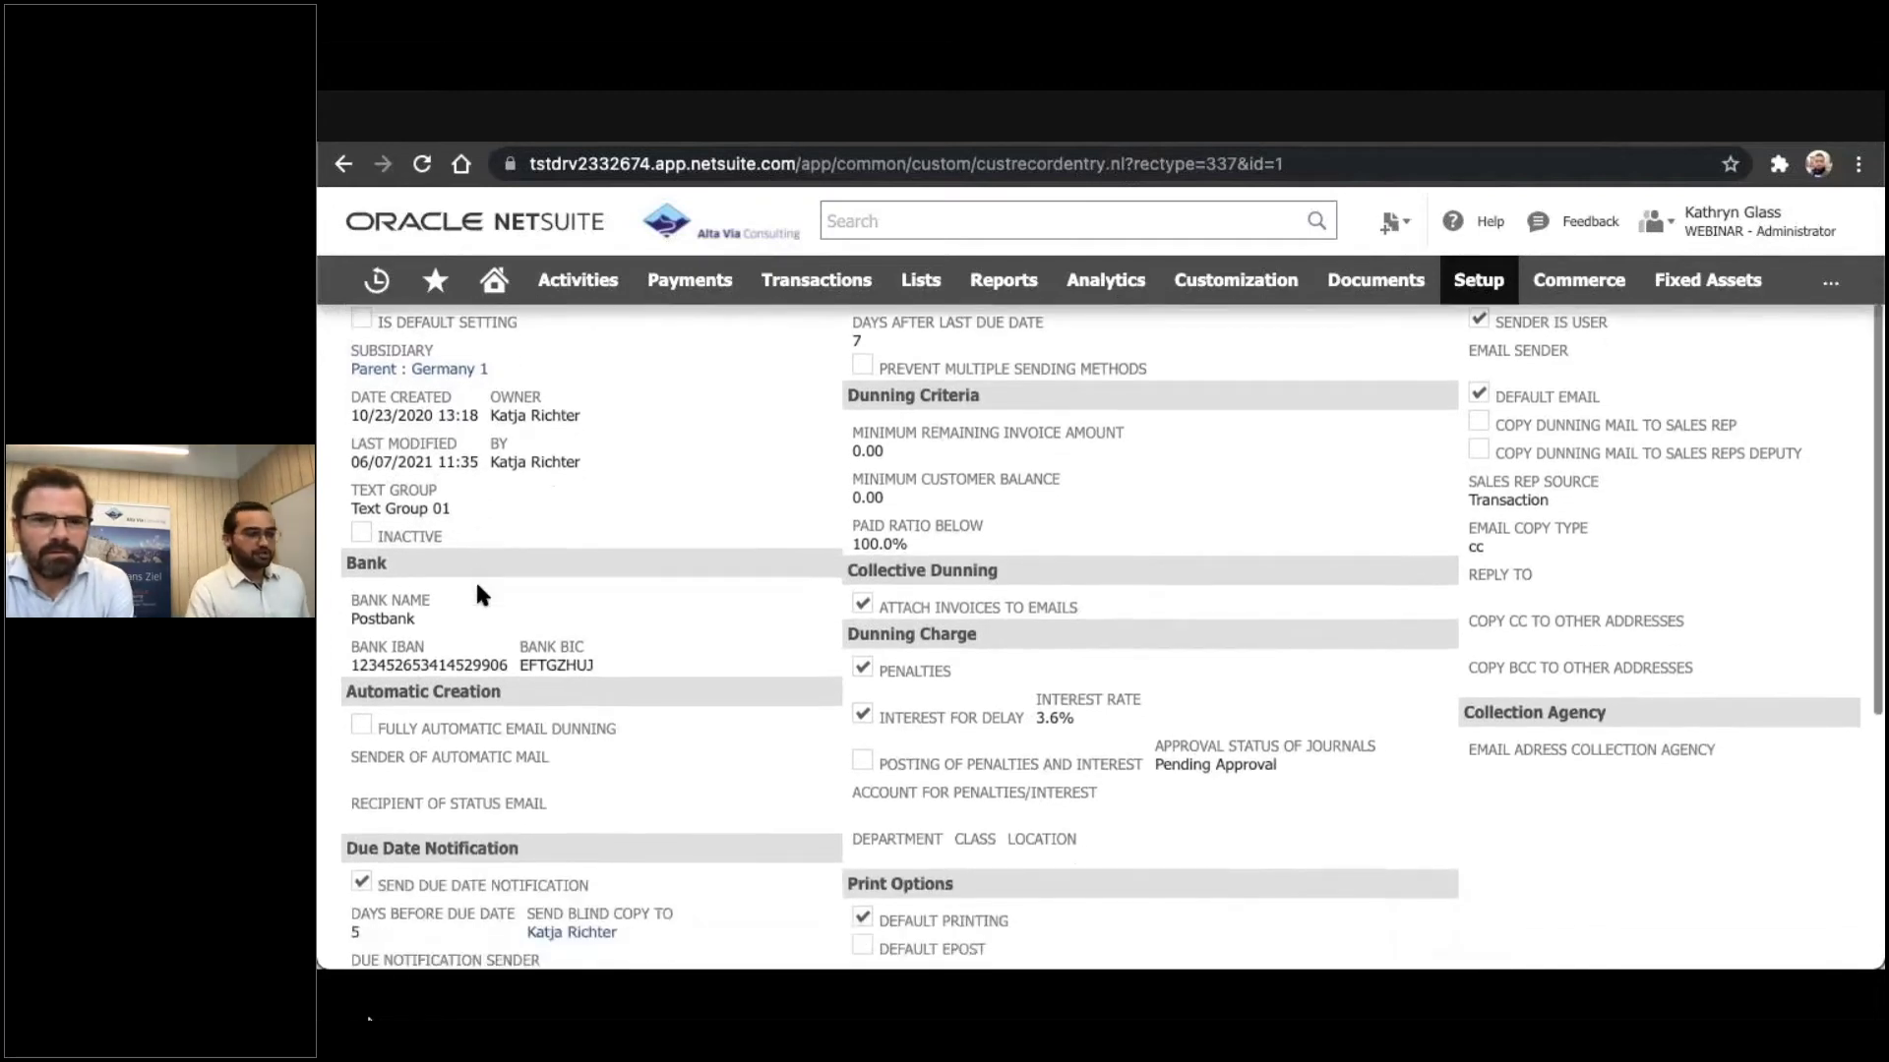
scroll(475, 591, down, 1)
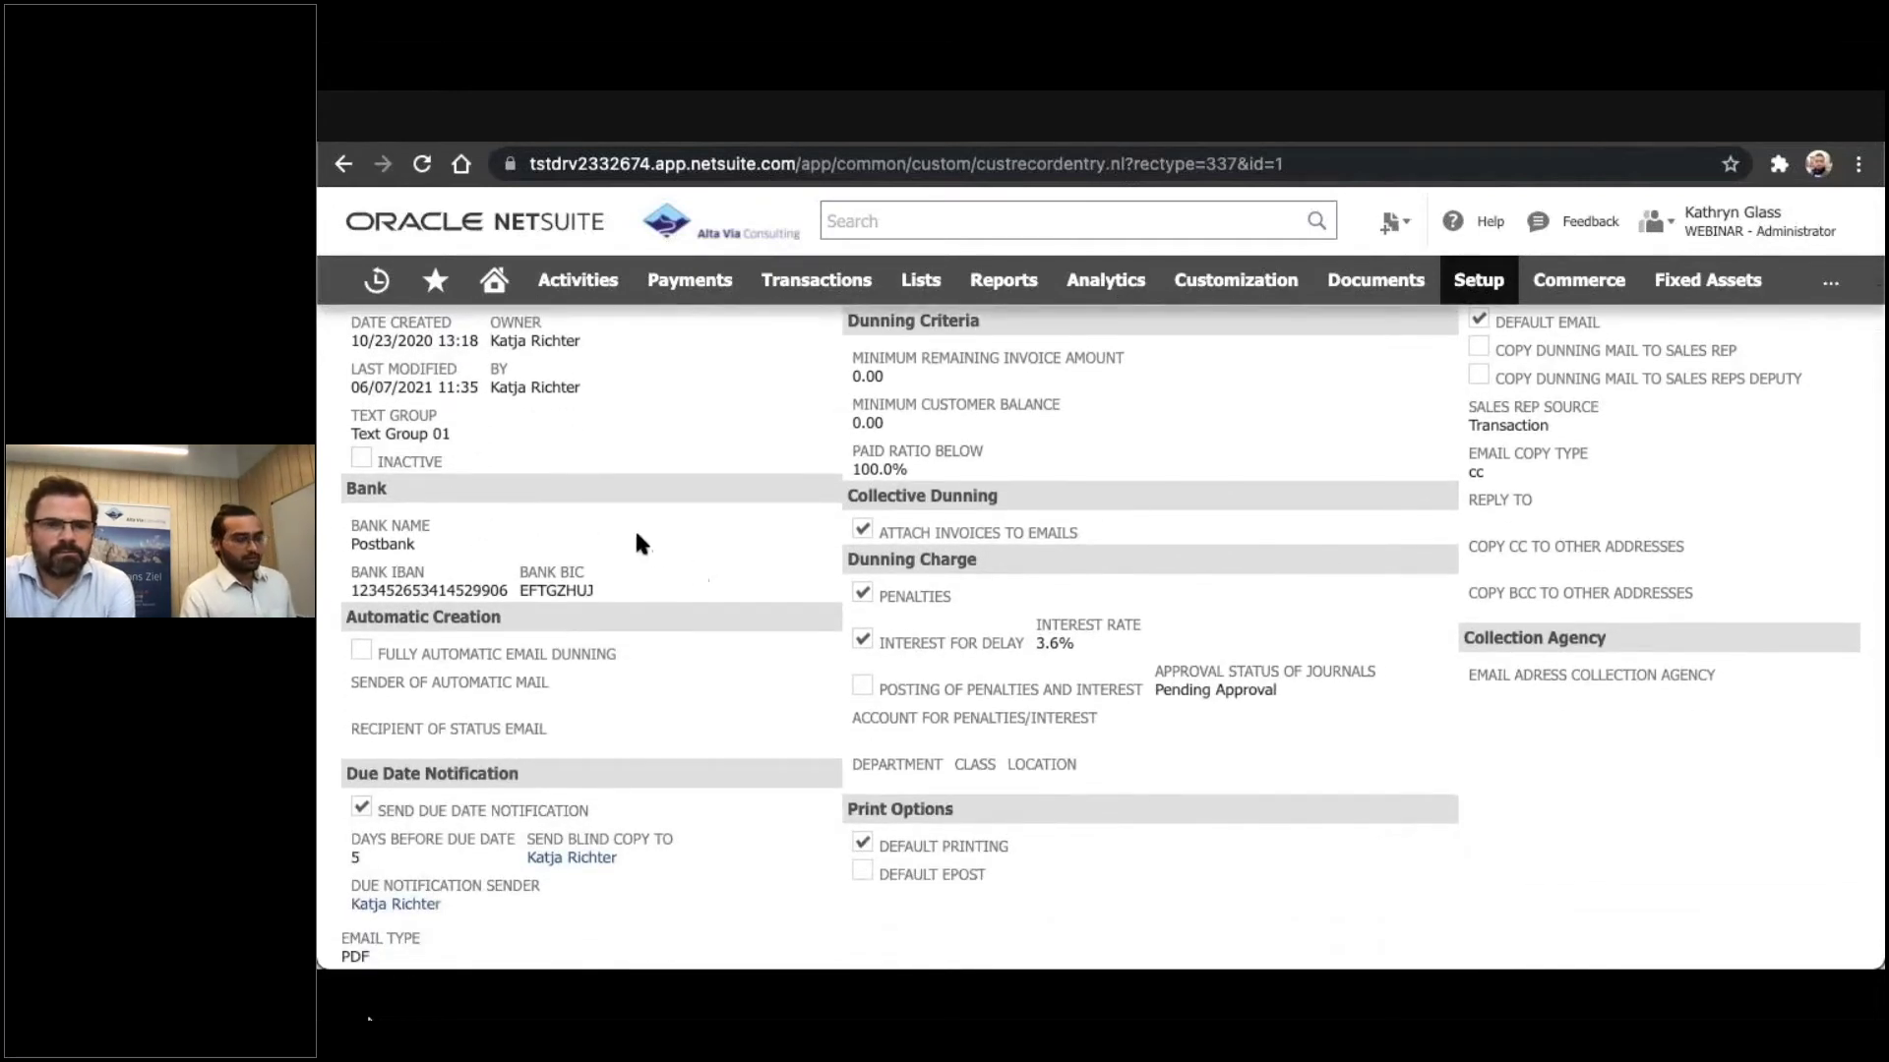
scroll(625, 536, down, 4)
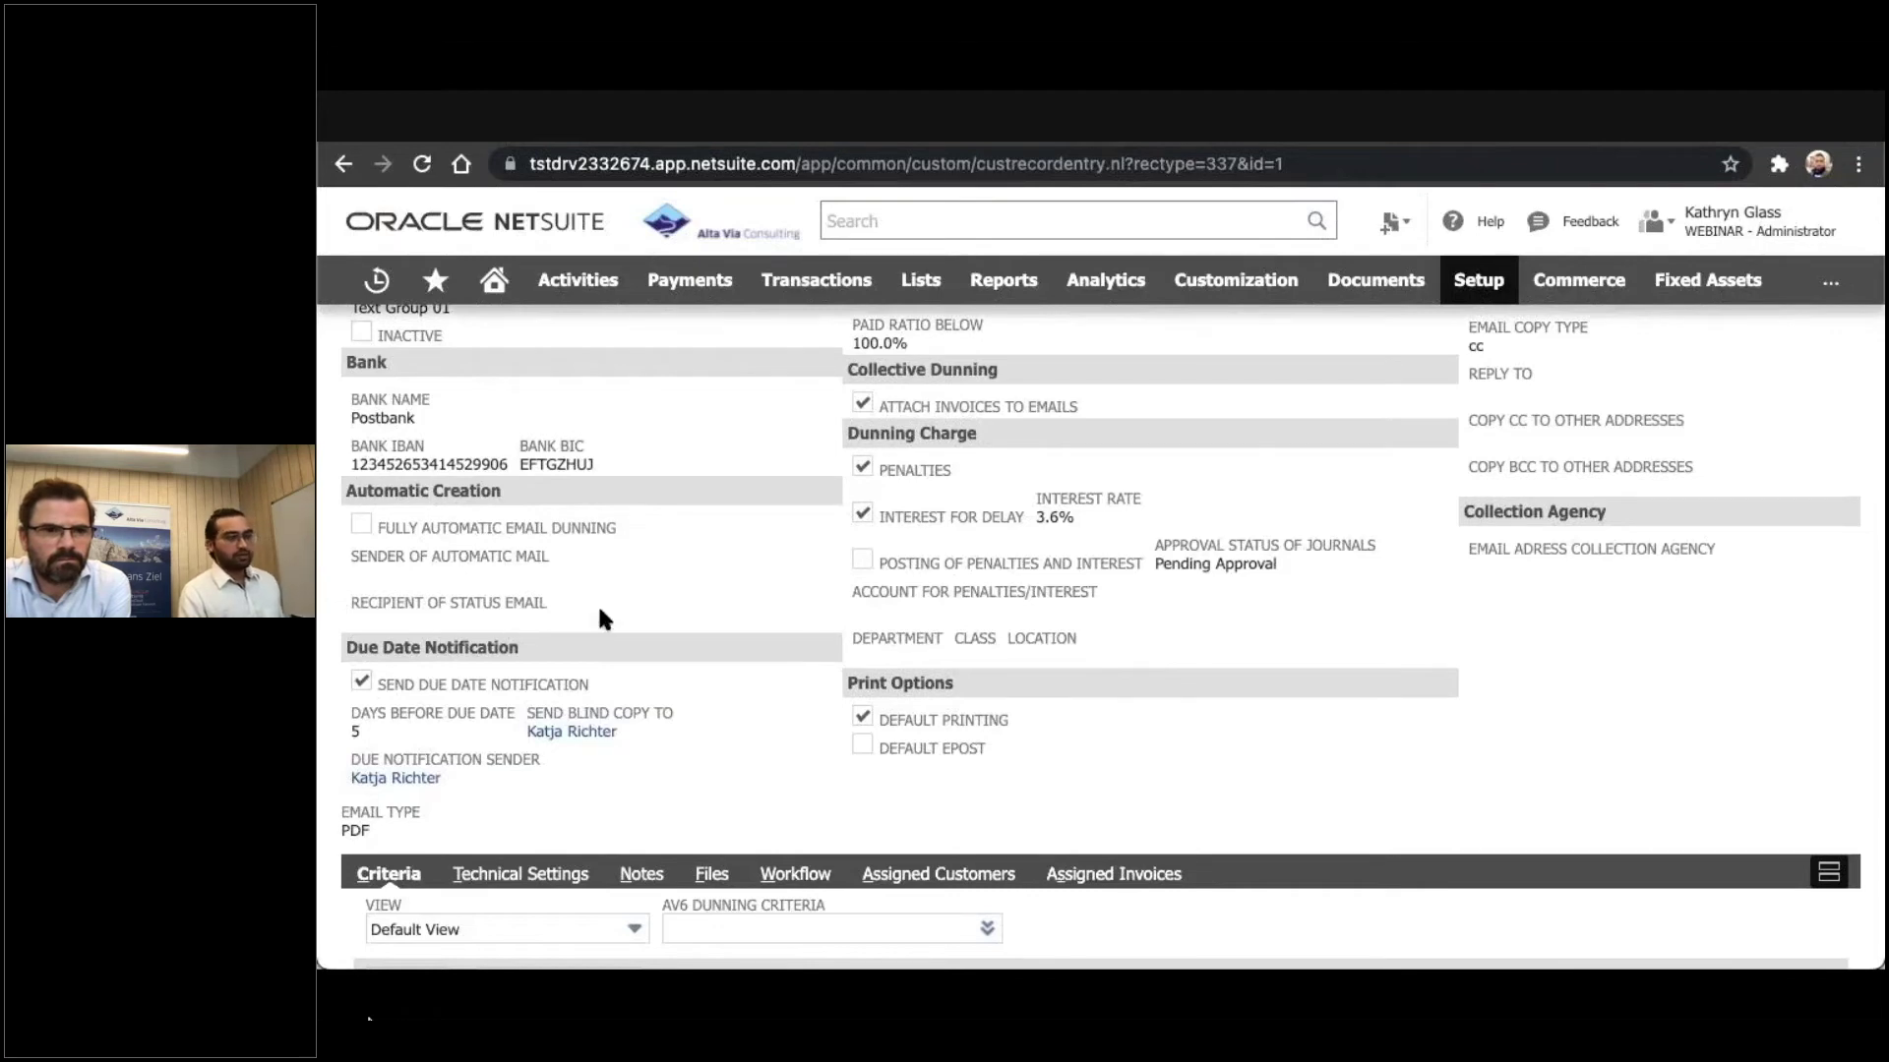
scroll(601, 615, down, 1)
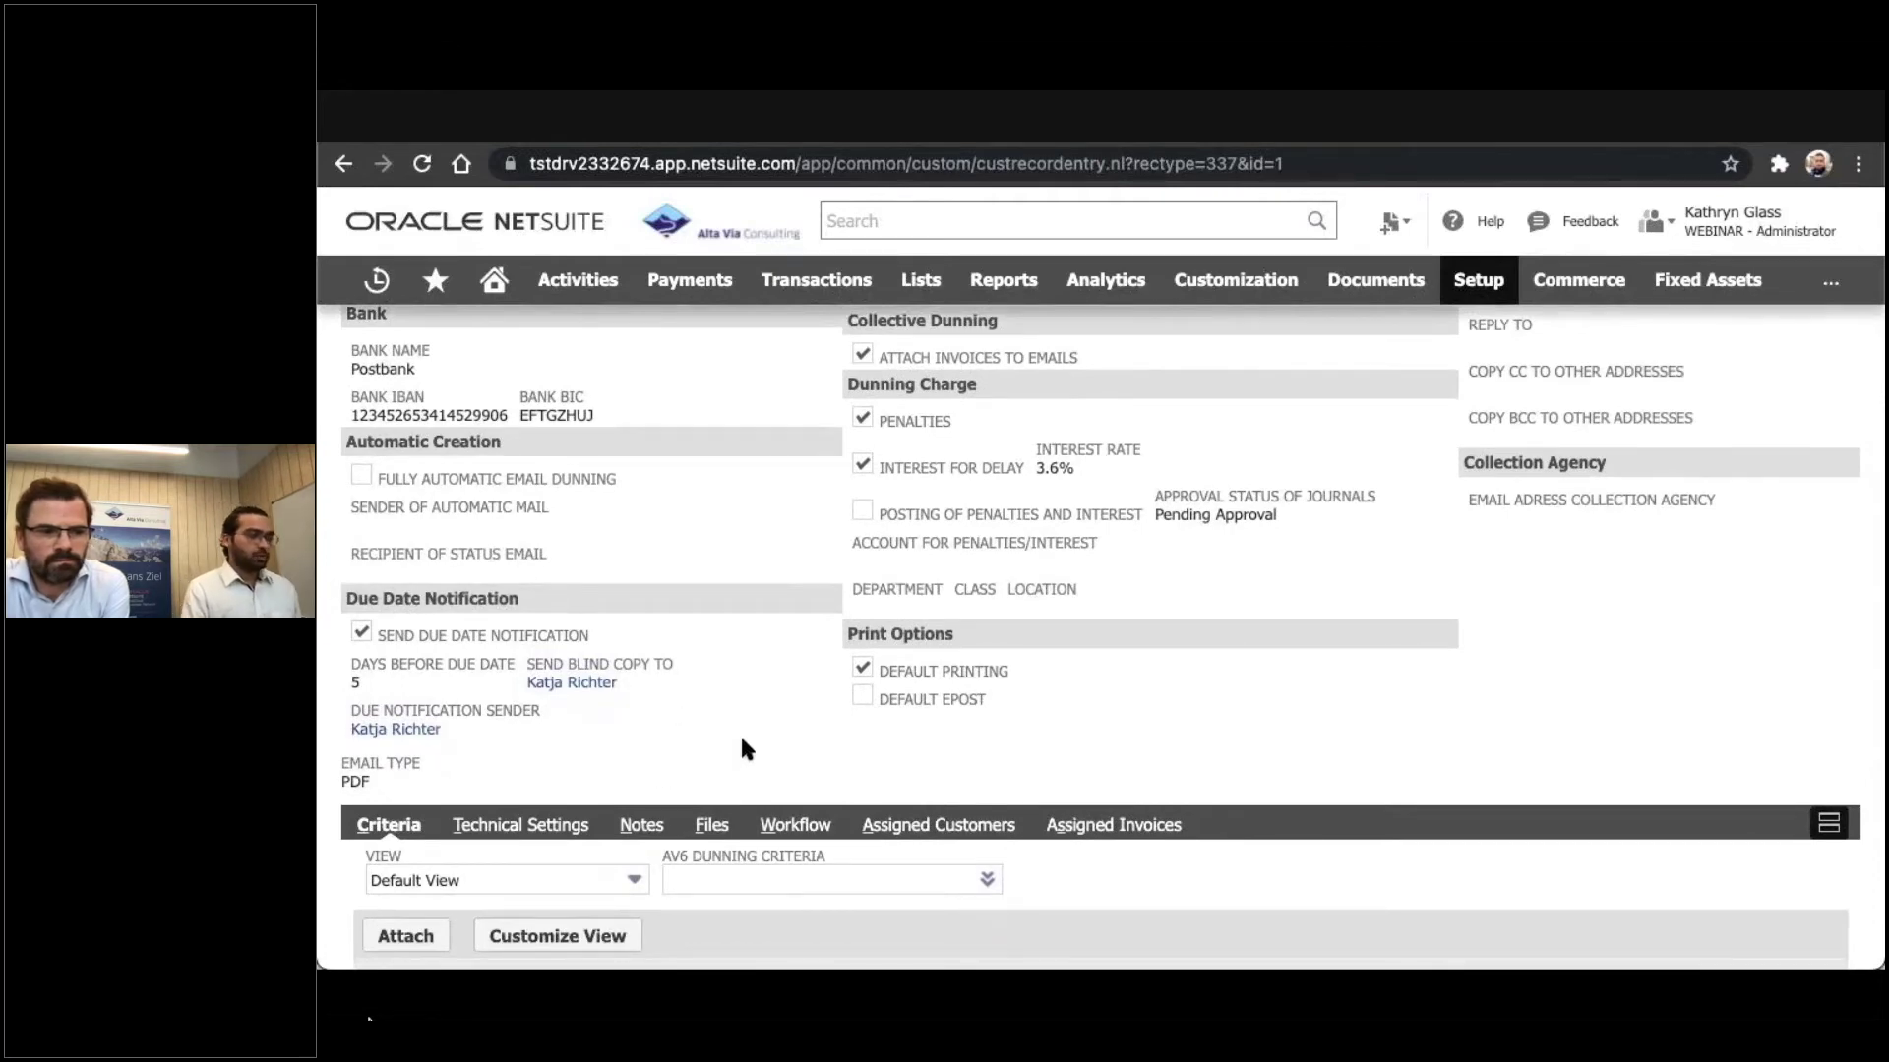
scroll(742, 739, up, 3)
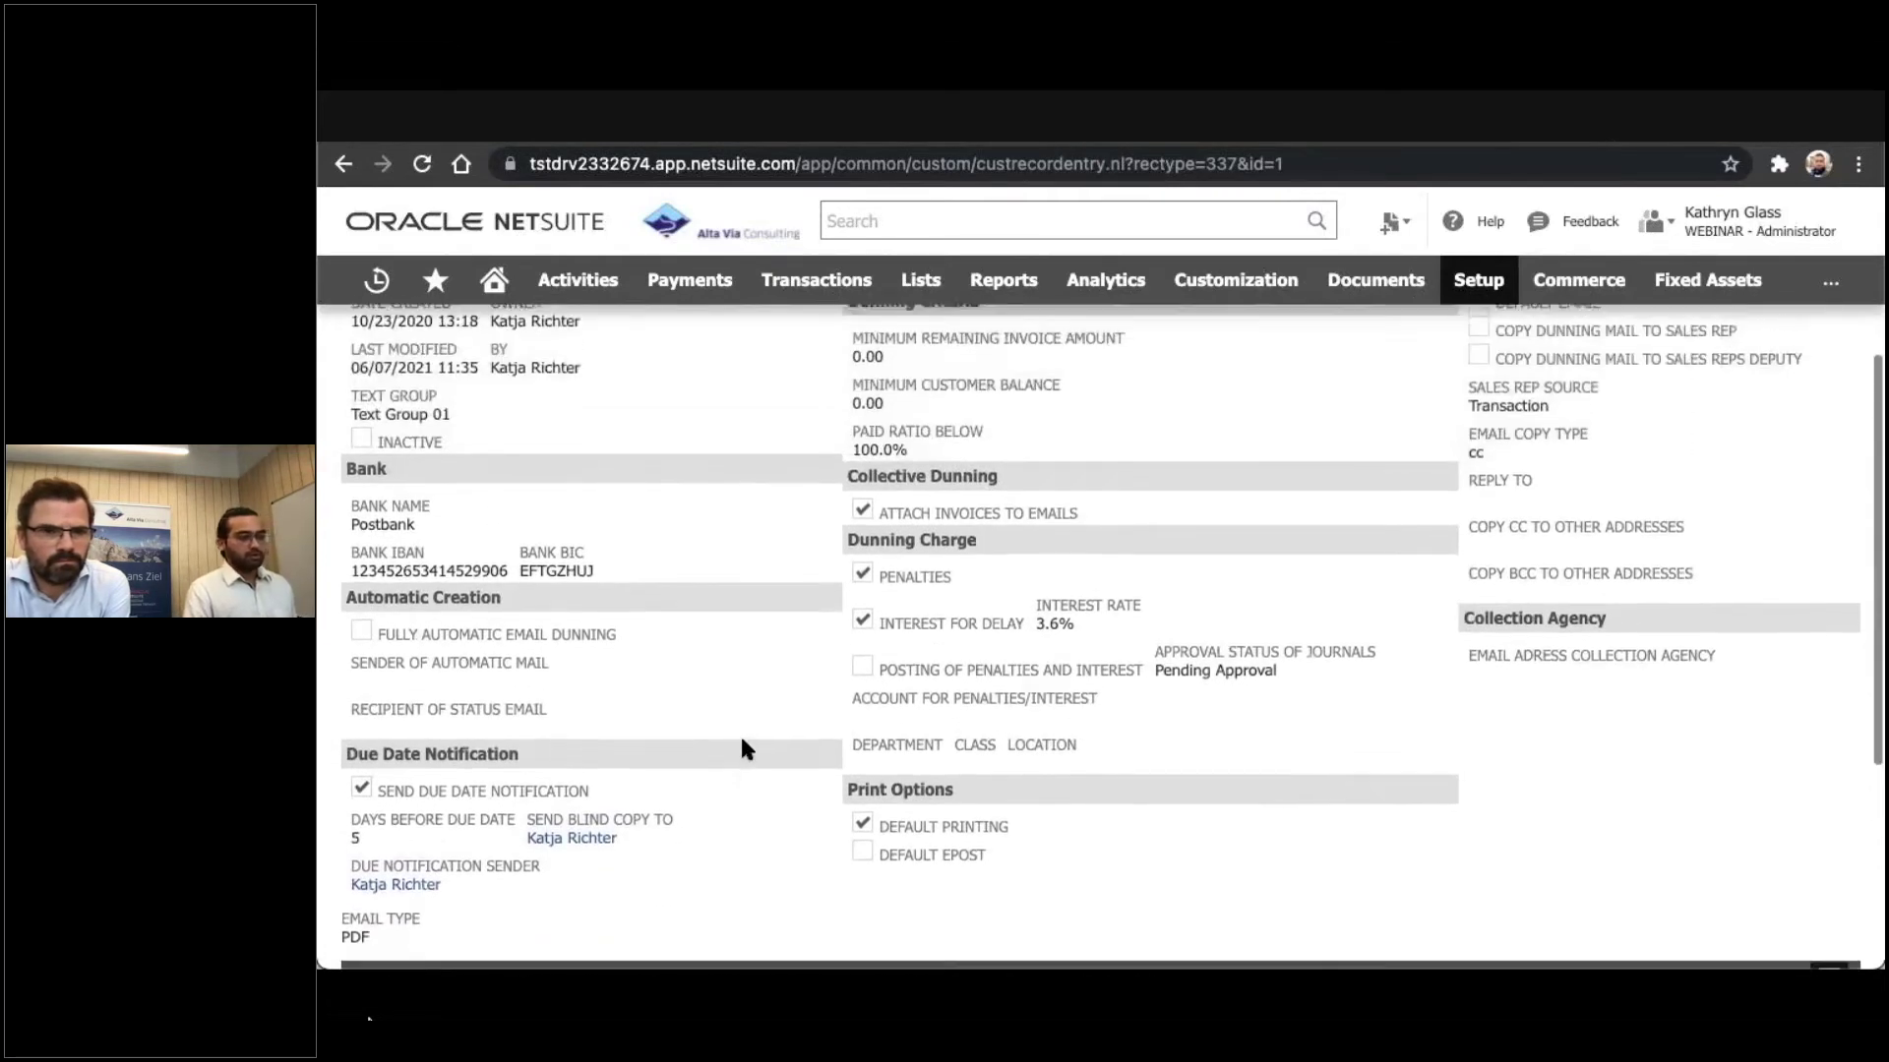
scroll(742, 749, up, 2)
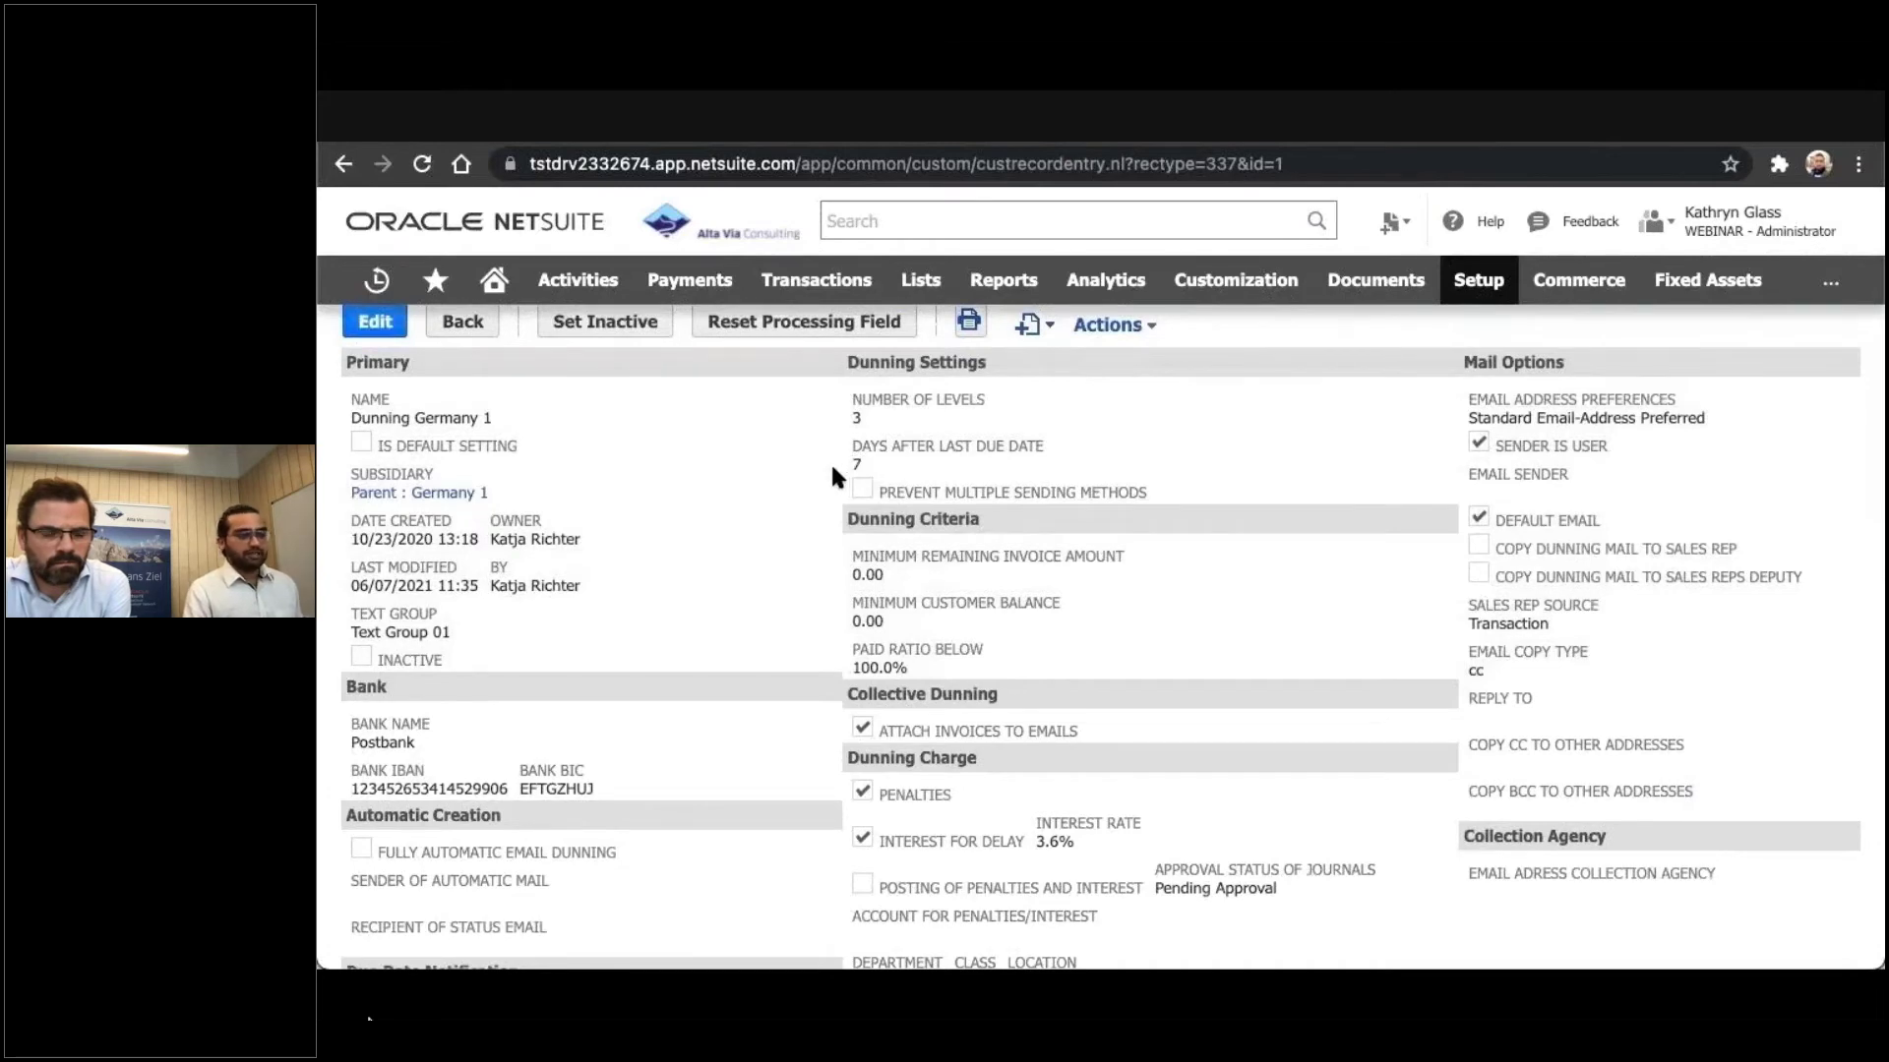
Review the setup's dunning charge options, including penalties, interest for delay and journal approval status, alongside the notification, print and mail settings
scroll(831, 477, down, 2)
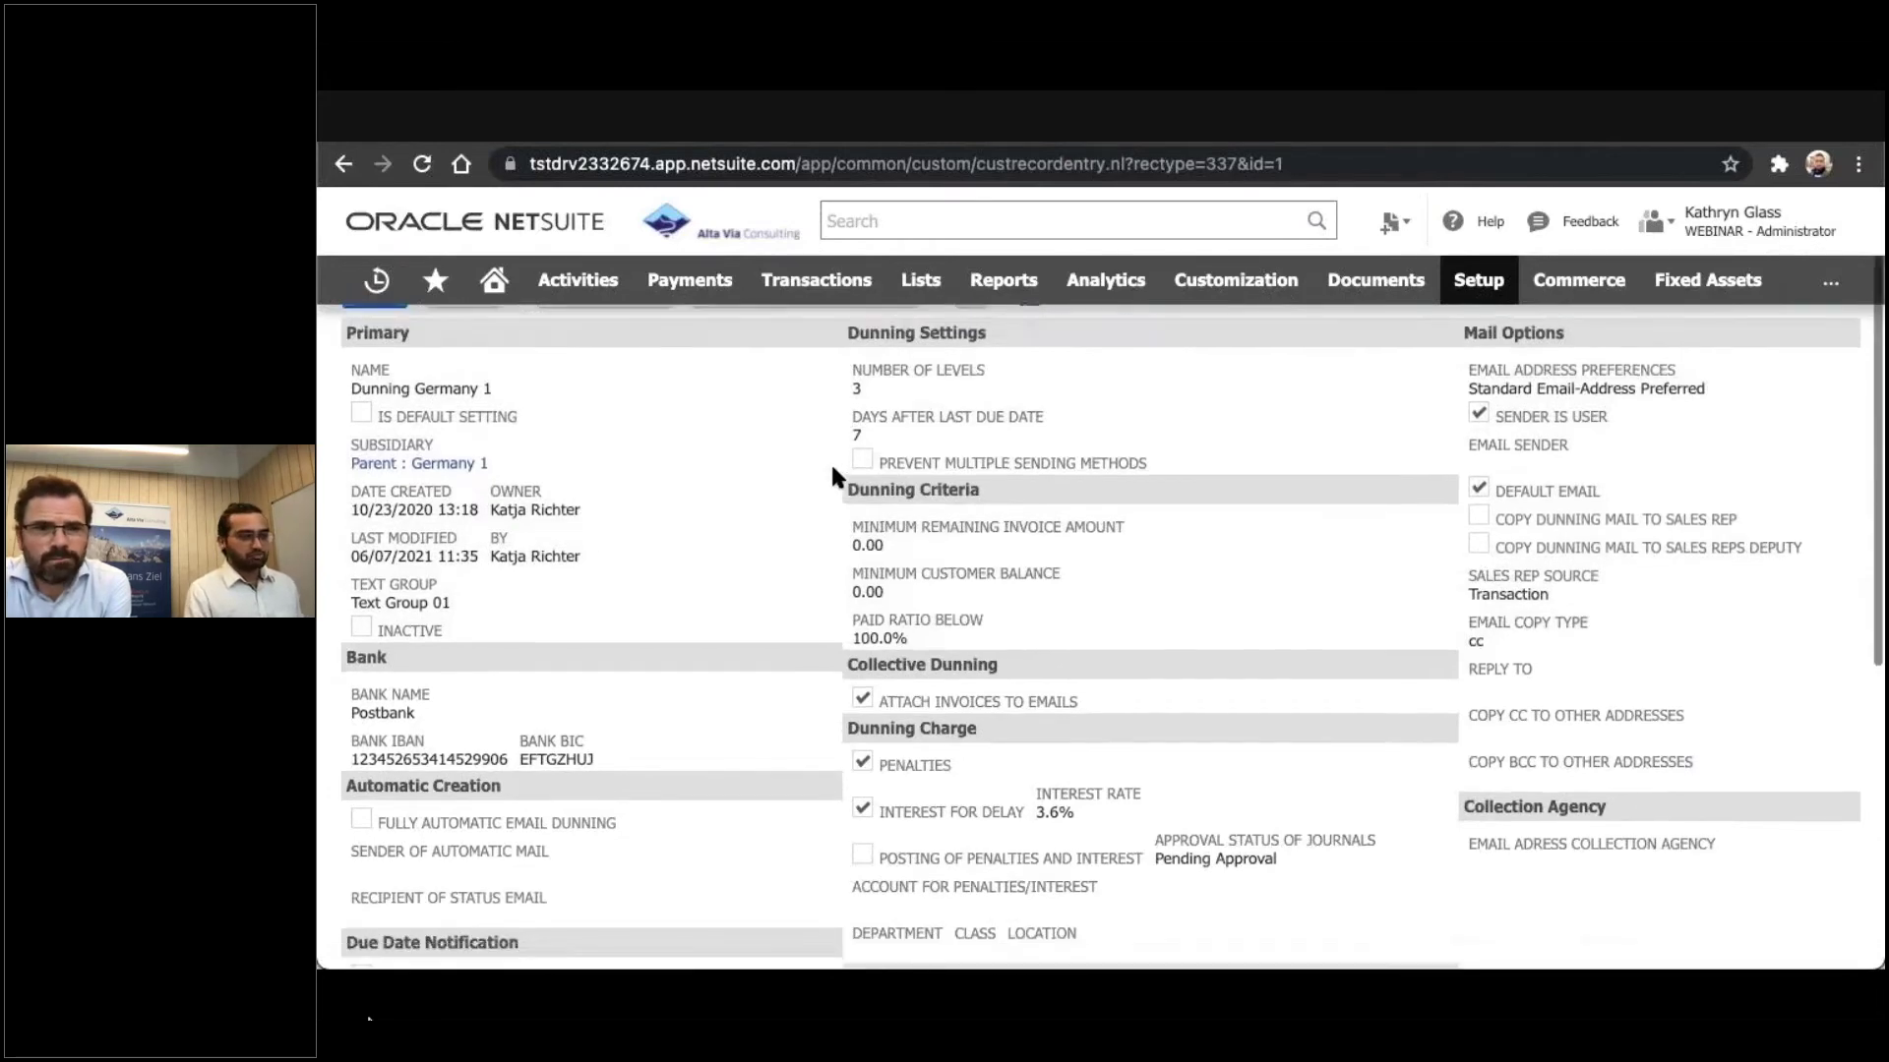
scroll(832, 469, down, 1)
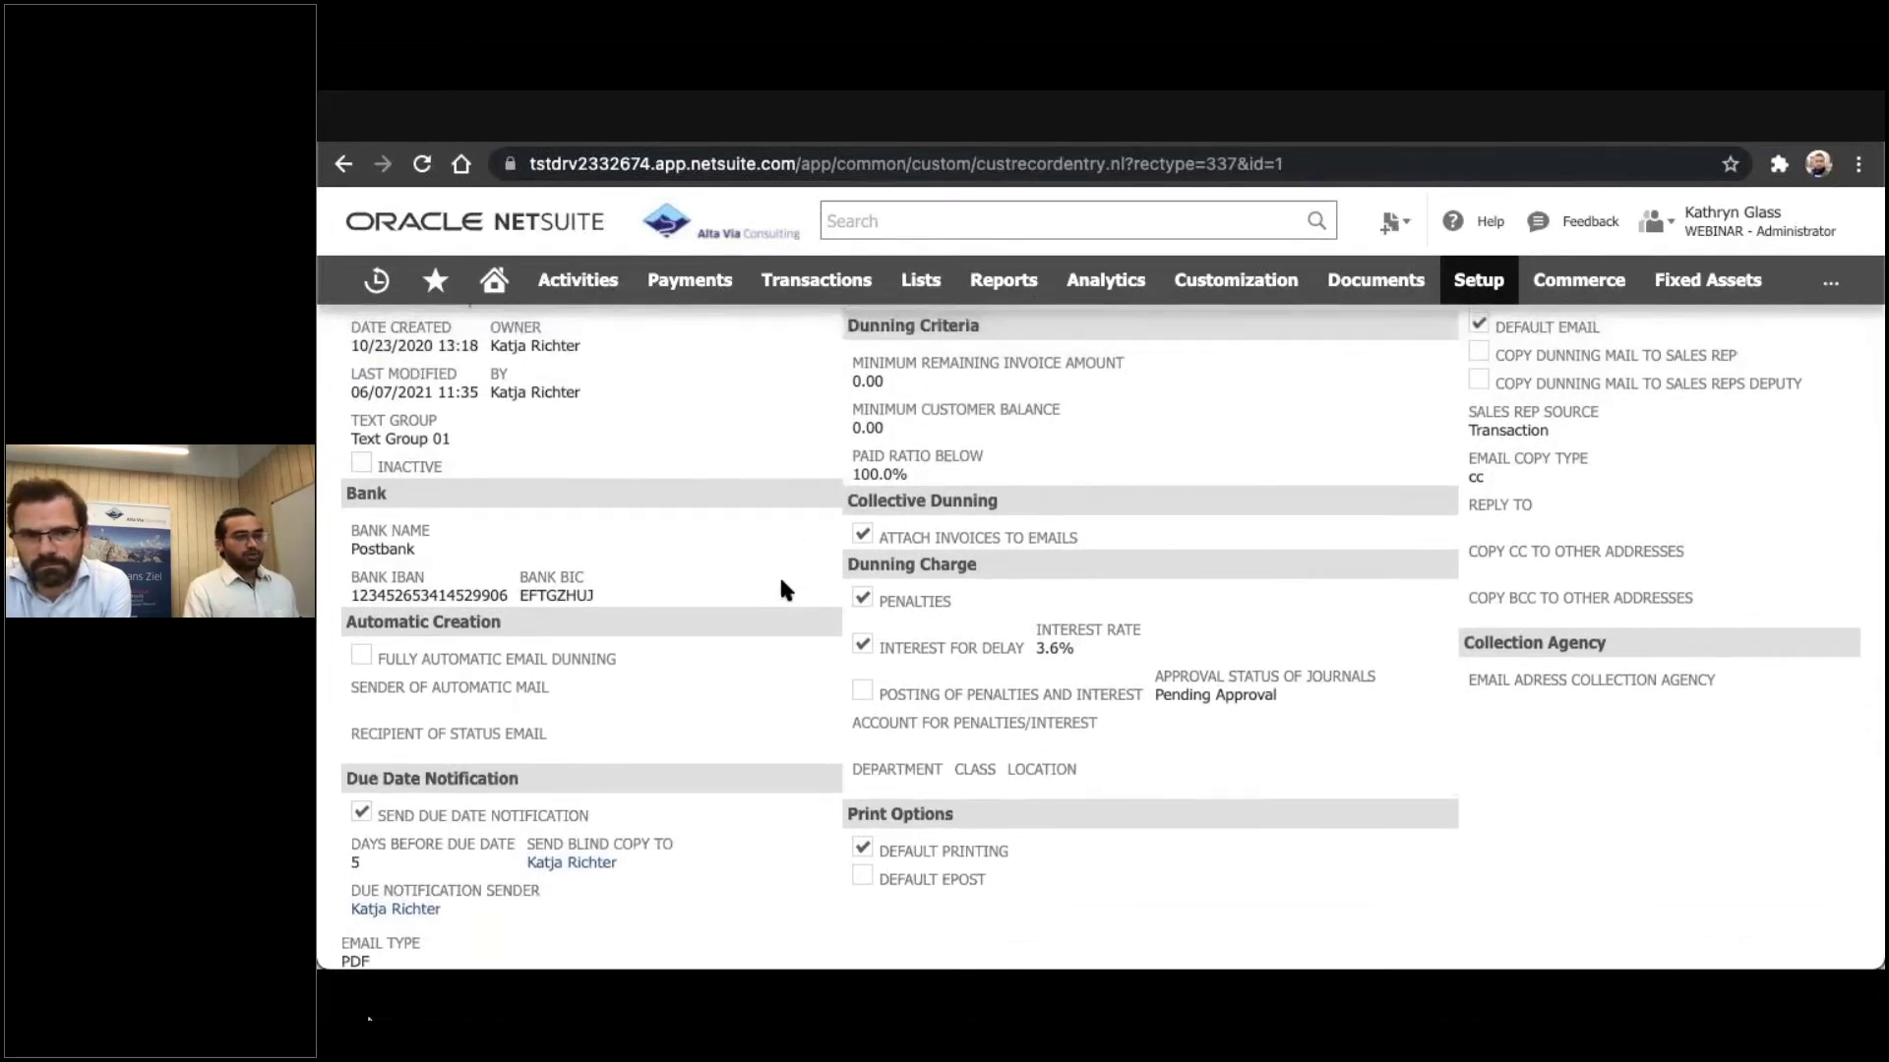
scroll(782, 581, down, 1)
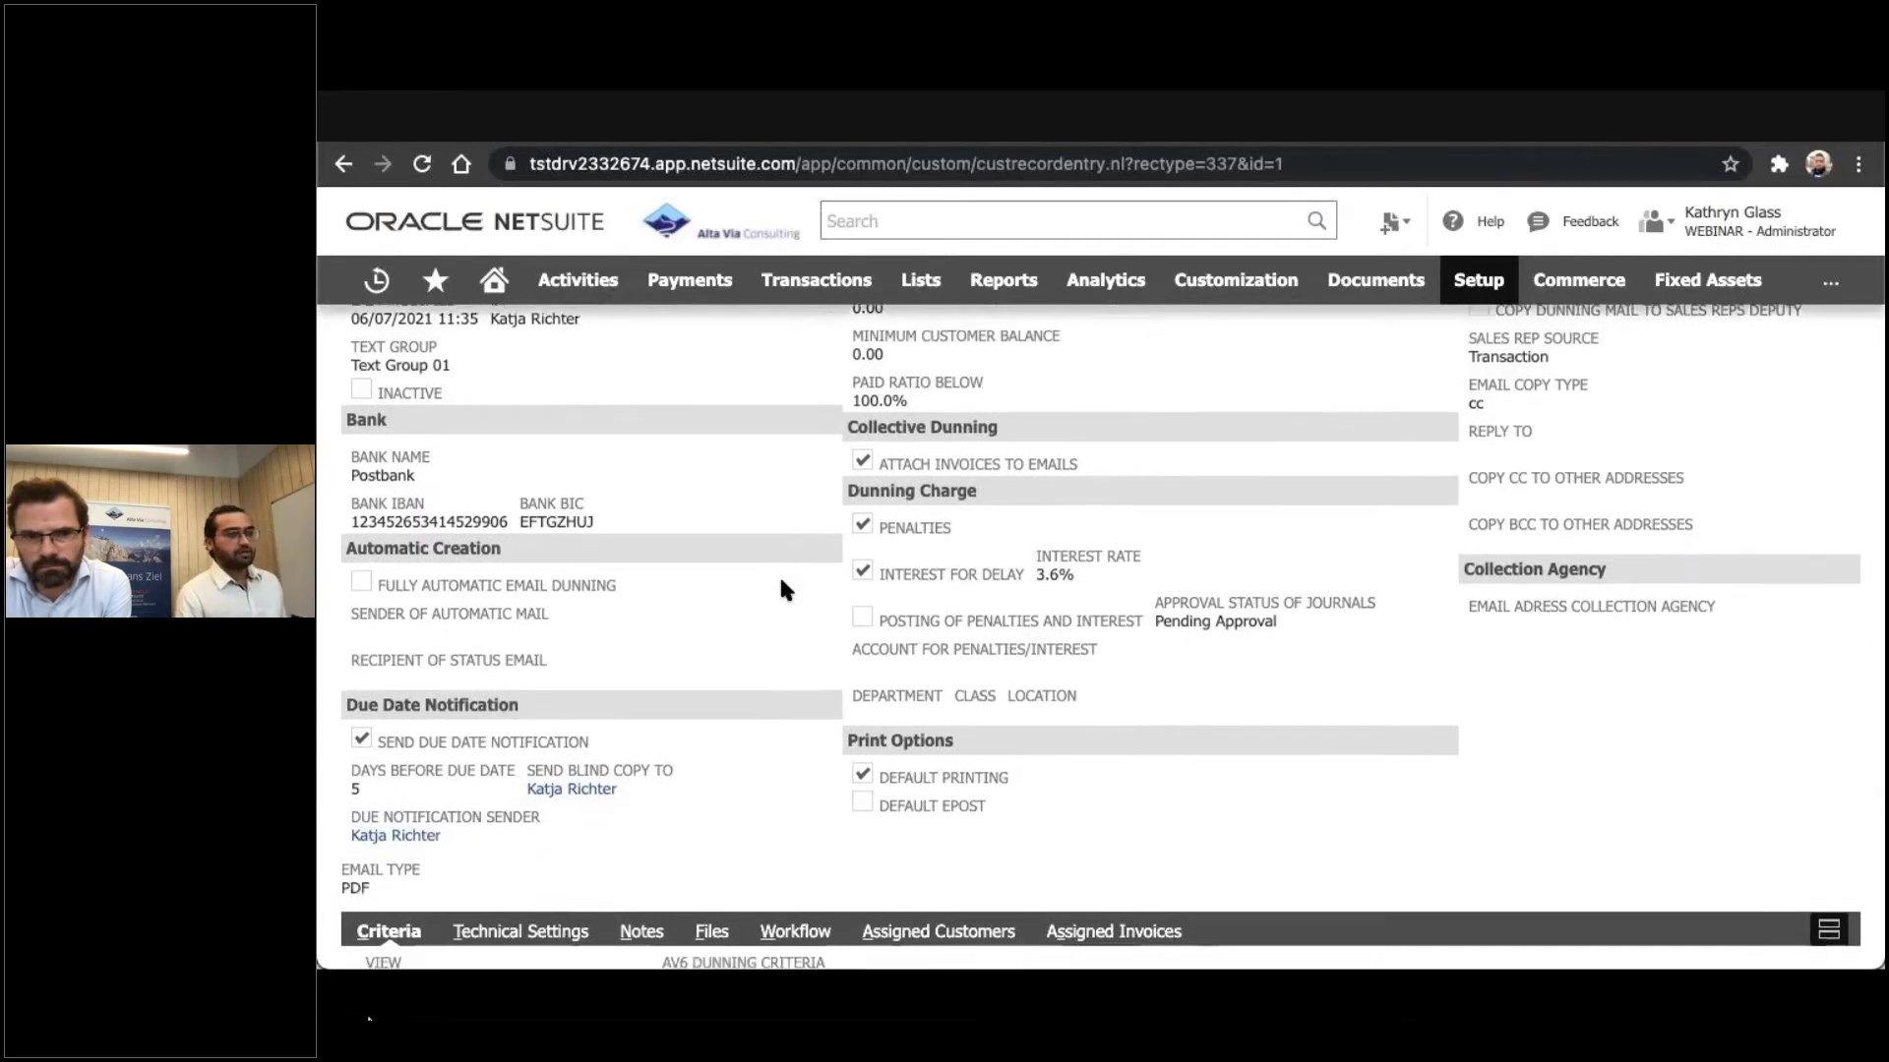
scroll(782, 582, down, 1)
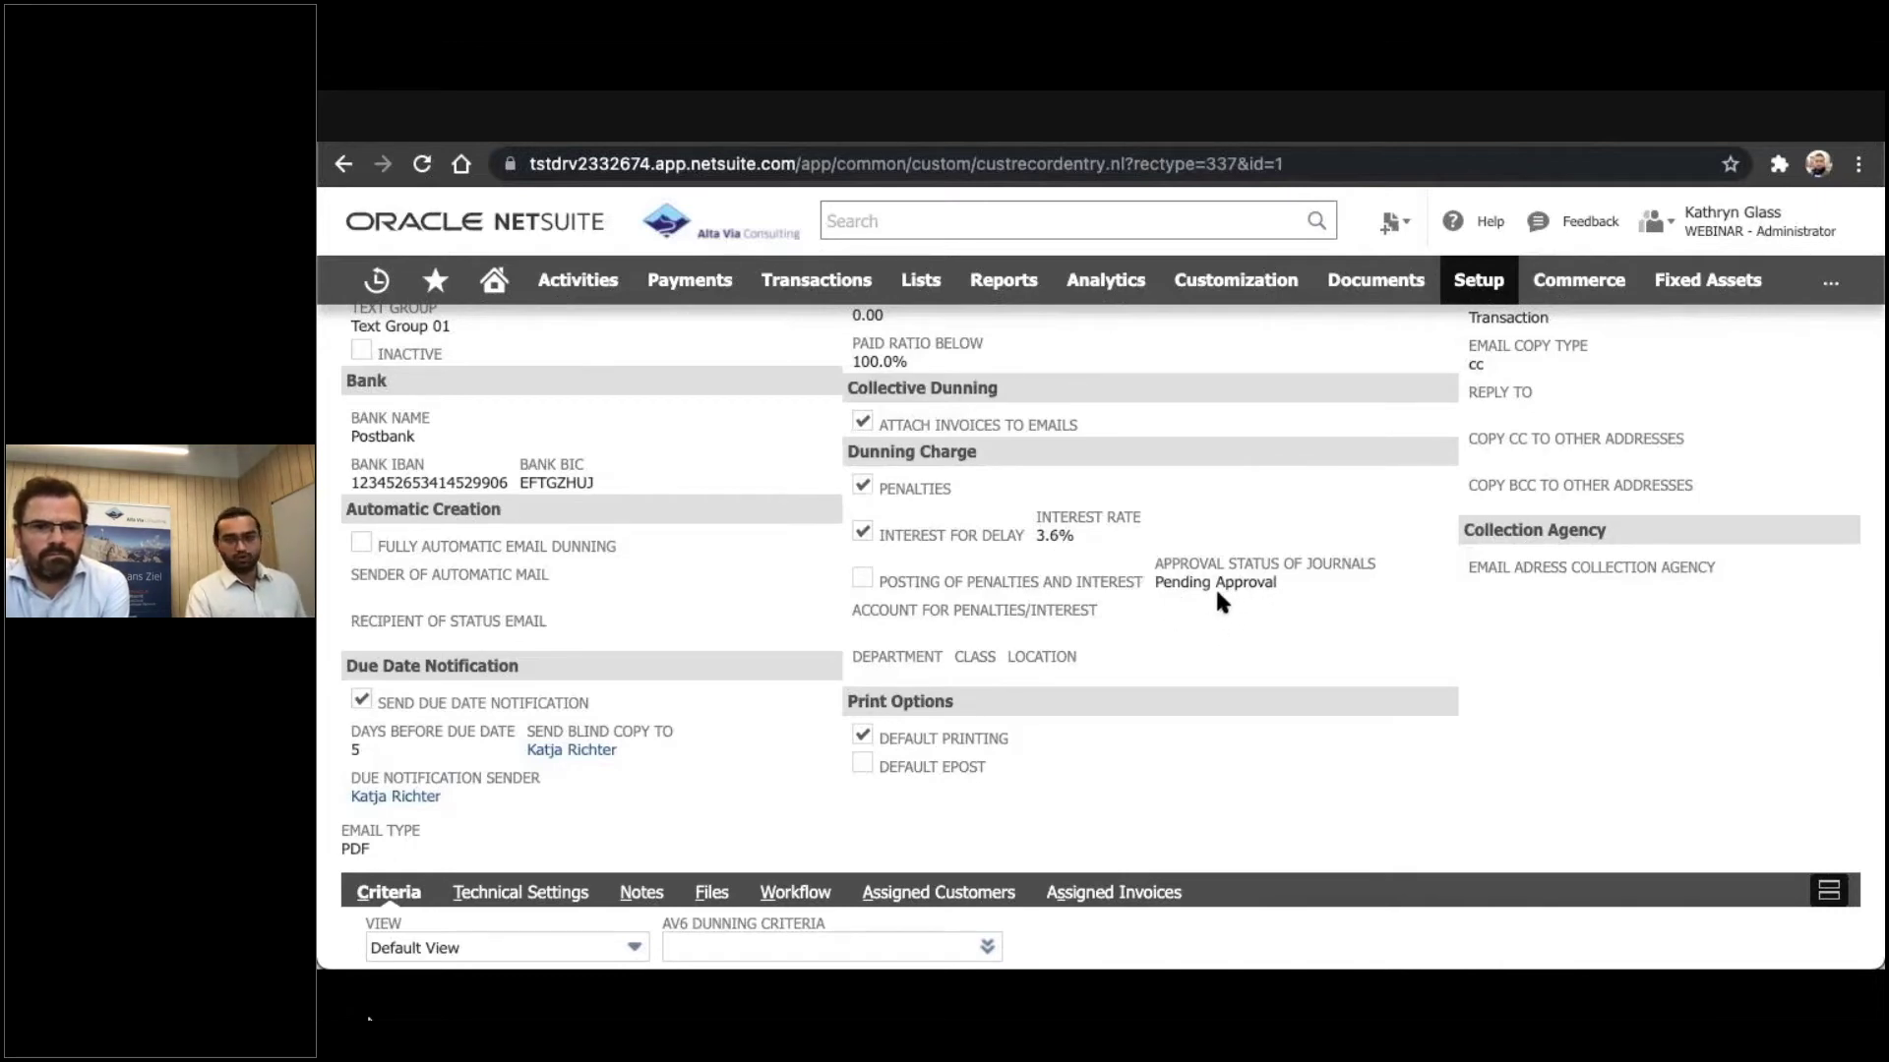
scroll(1217, 595, up, 2)
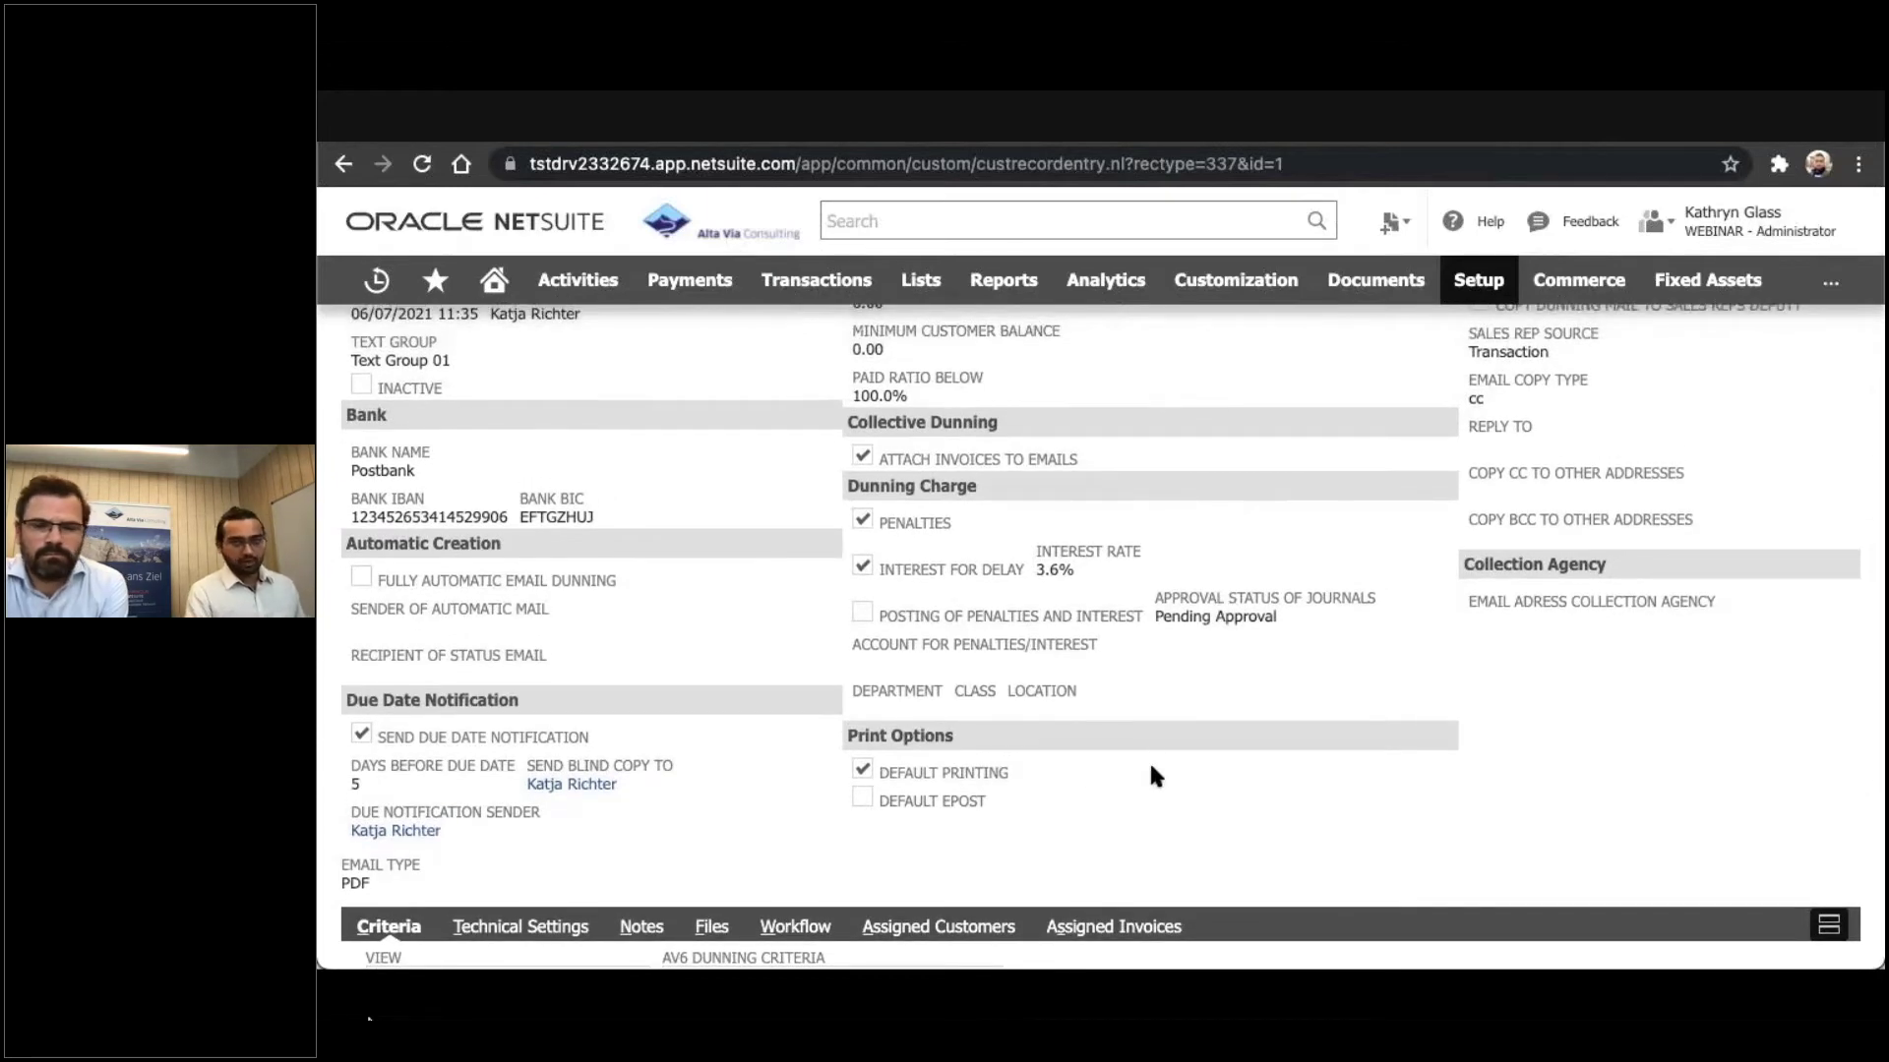
scroll(1148, 766, up, 3)
scroll(1149, 768, up, 2)
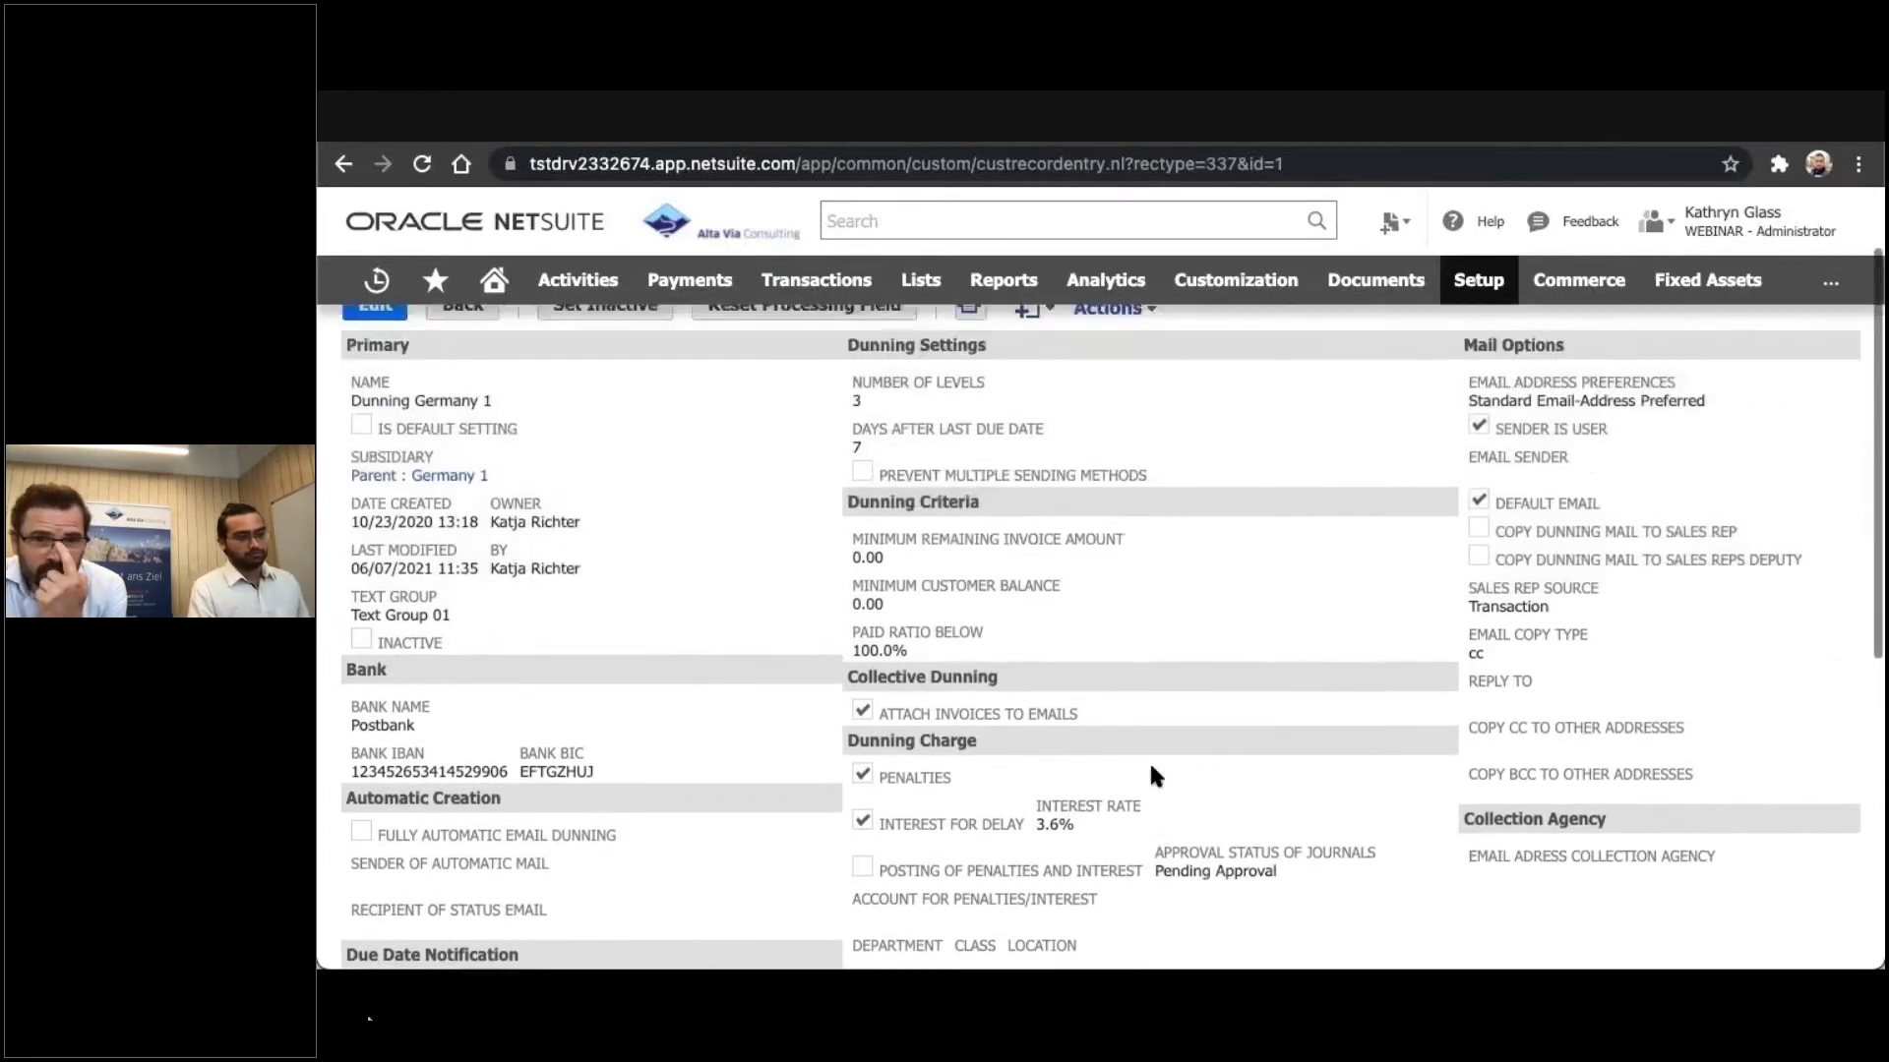
scroll(1148, 767, down, 1)
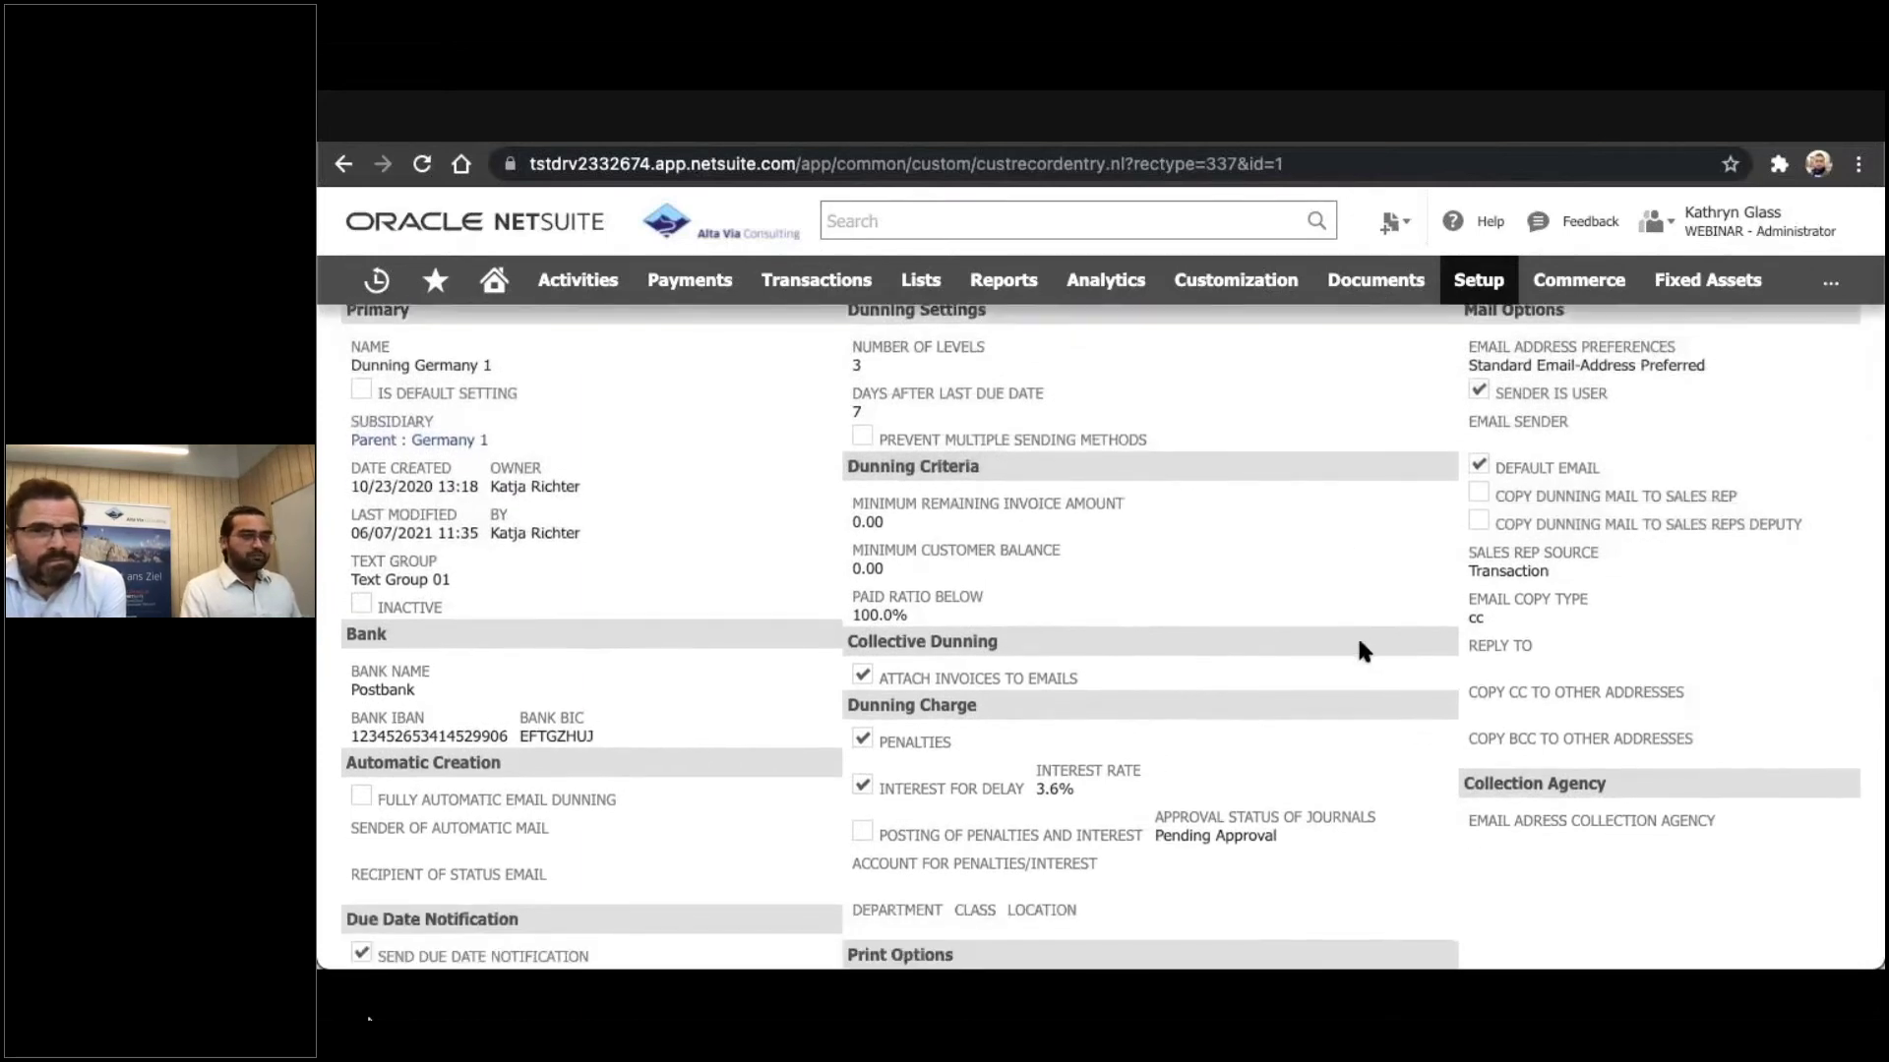
scroll(1360, 639, down, 1)
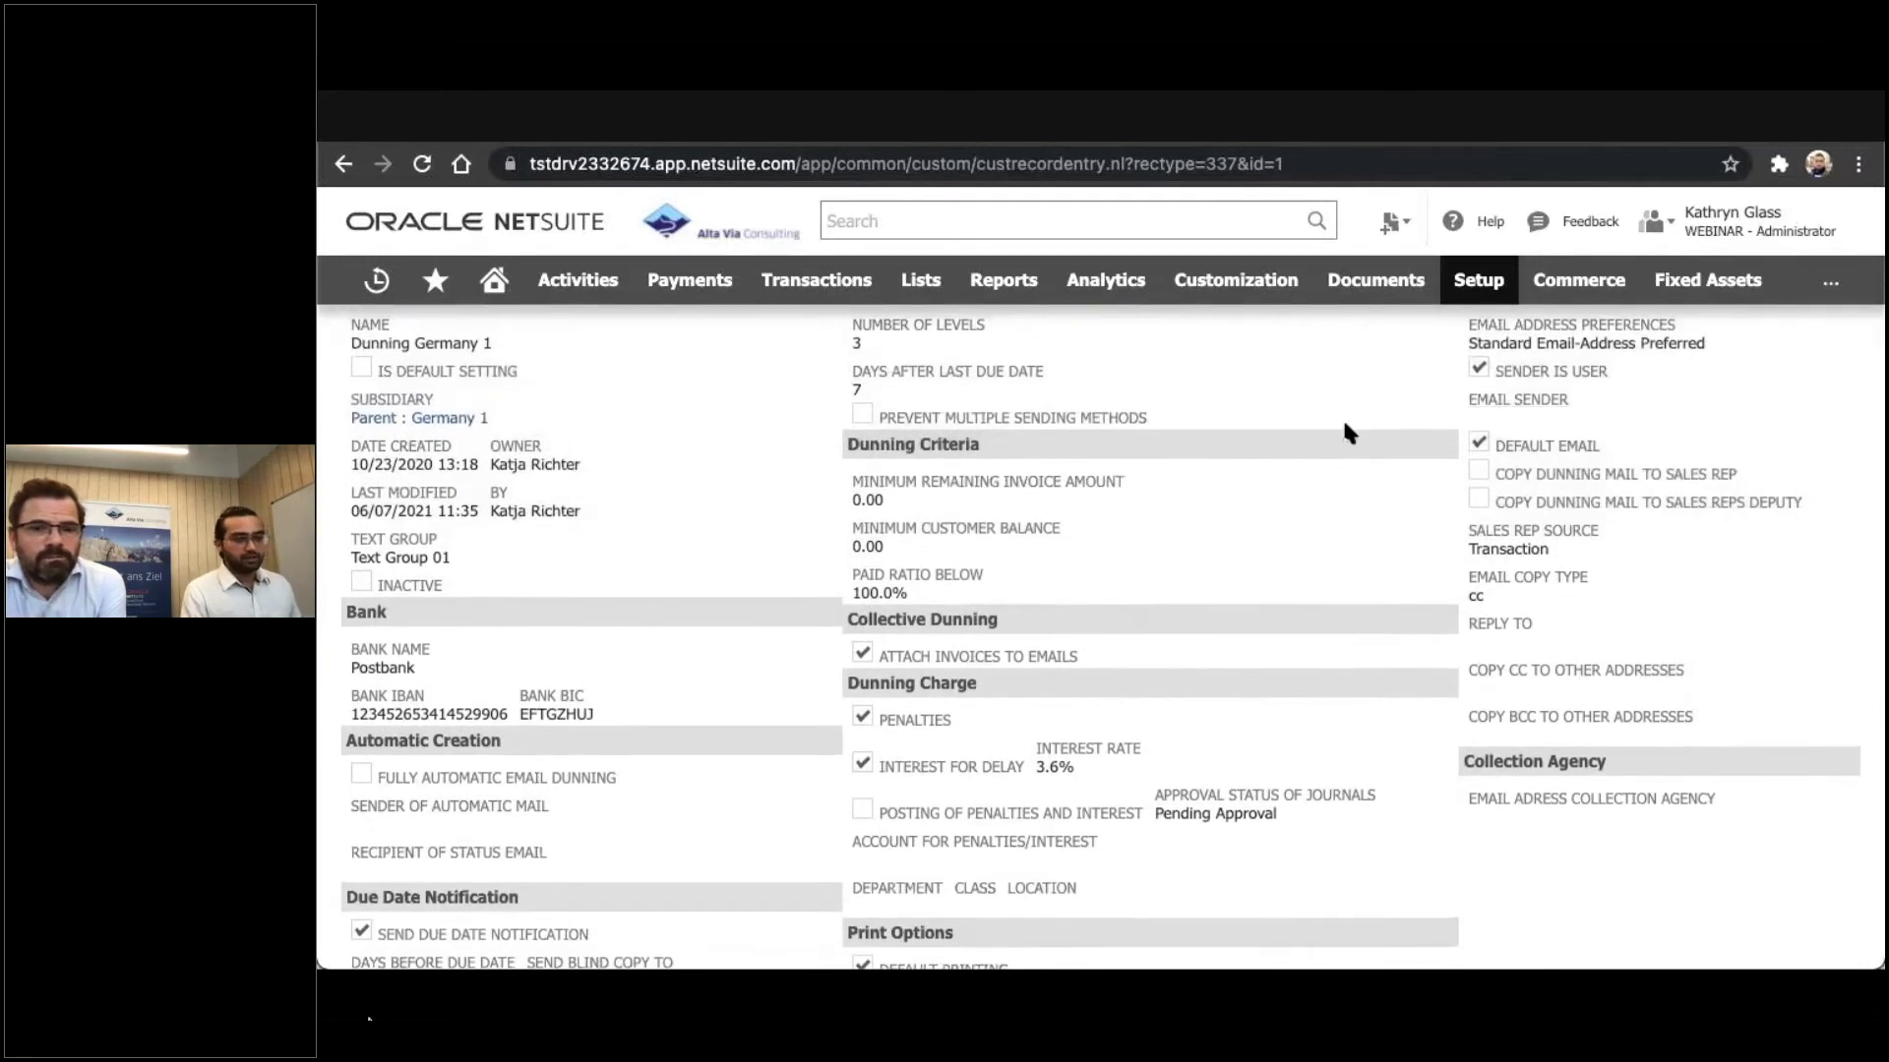
scroll(1334, 479, up, 1)
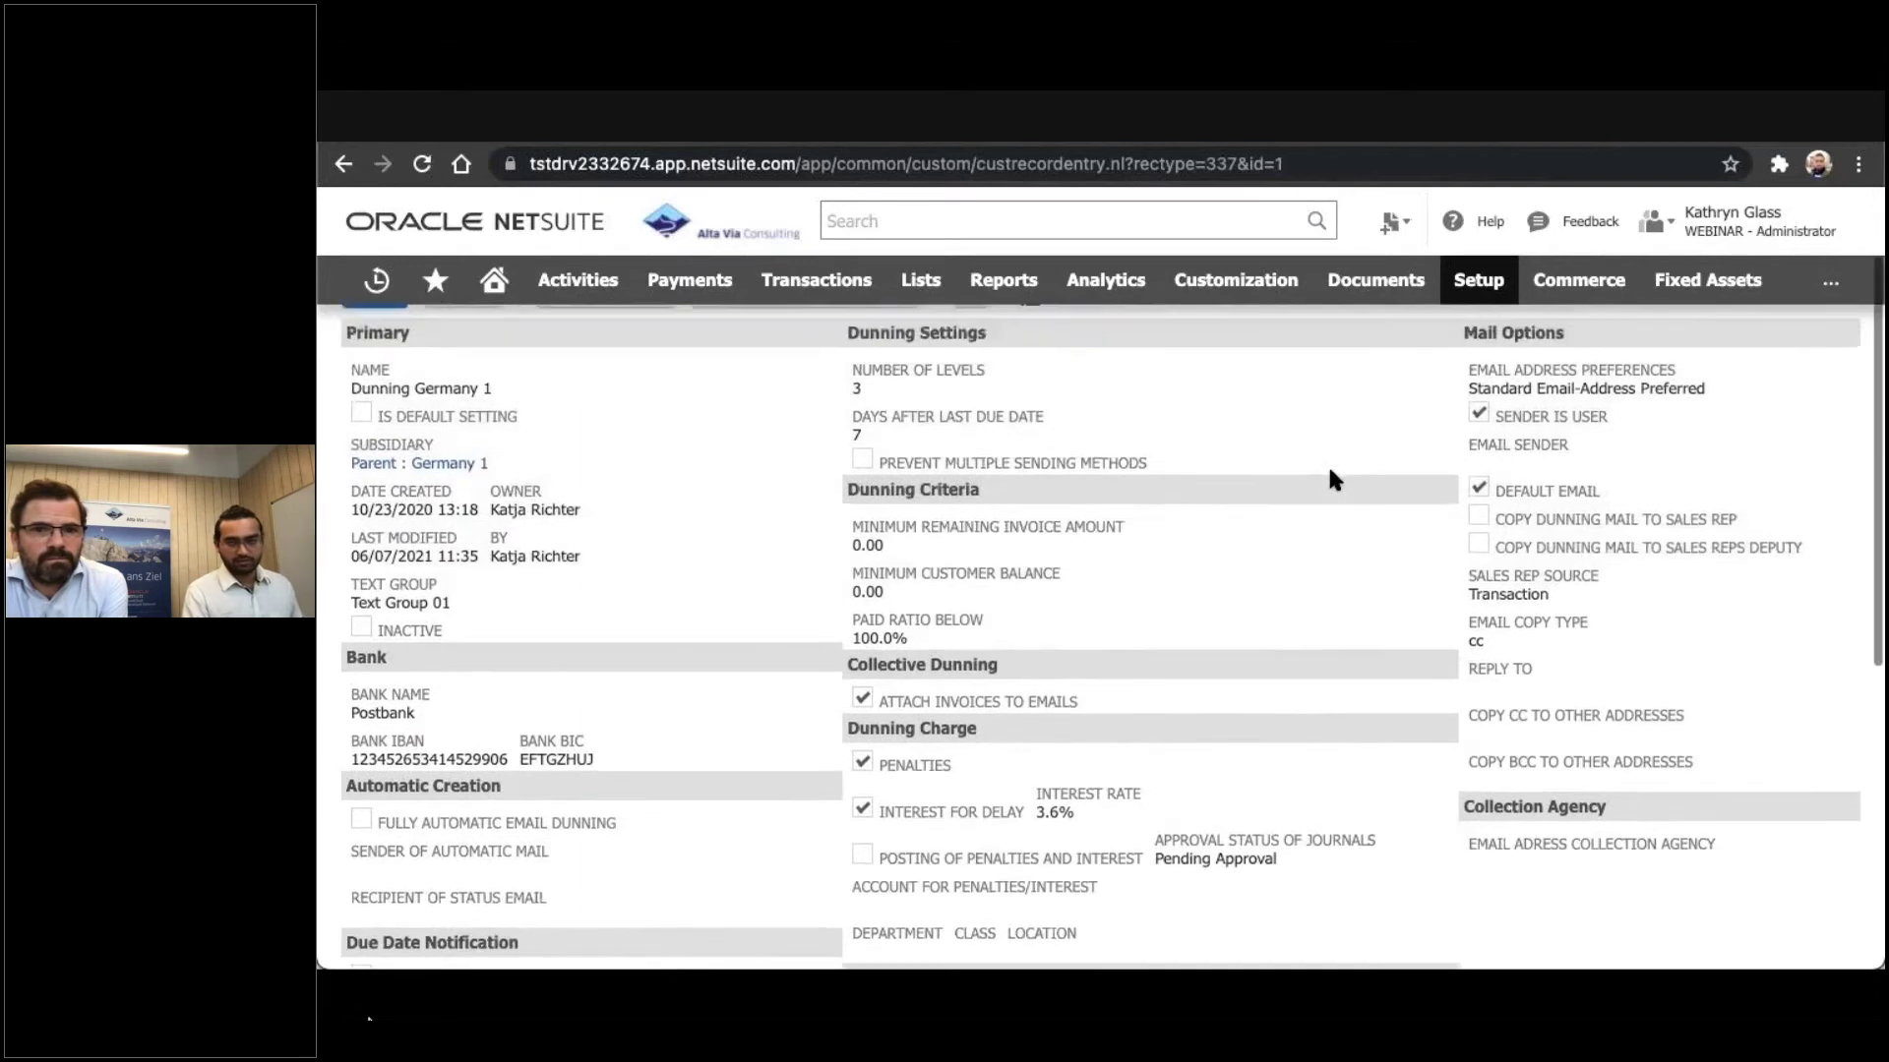
scroll(1333, 479, down, 1)
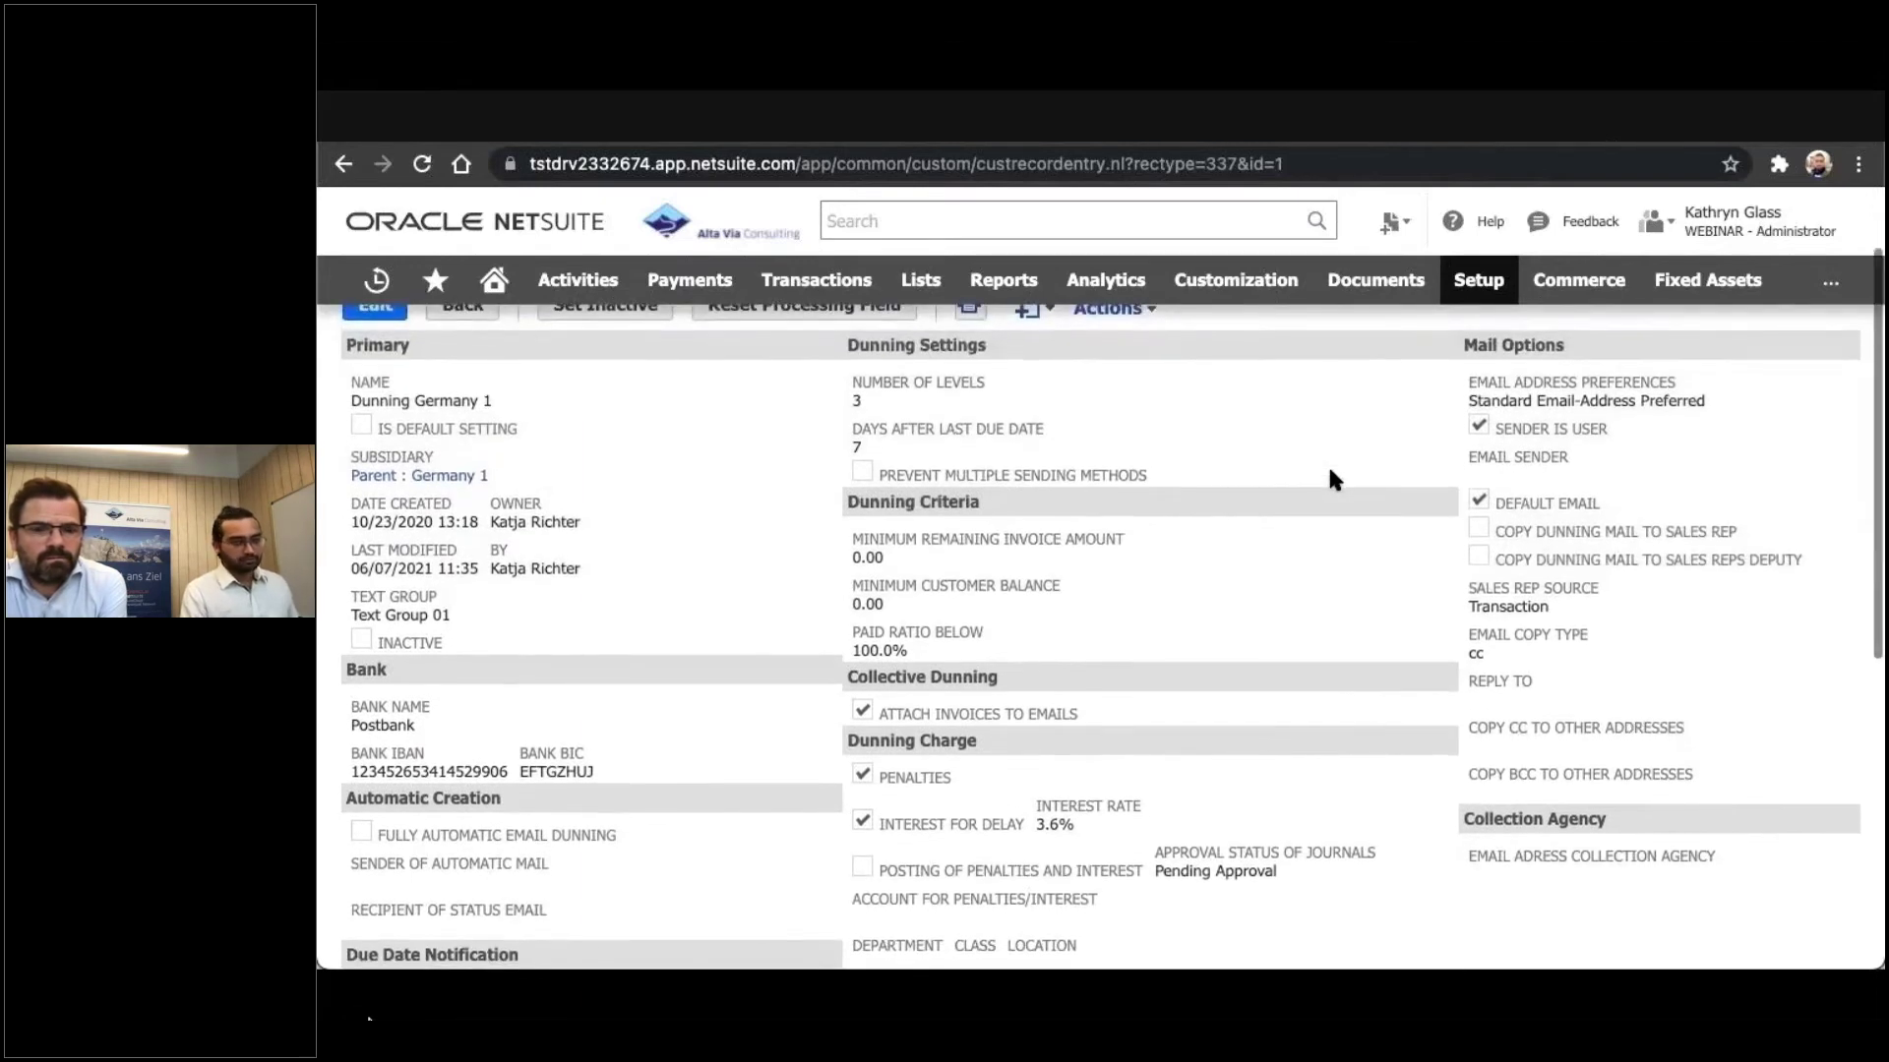
scroll(1330, 471, down, 3)
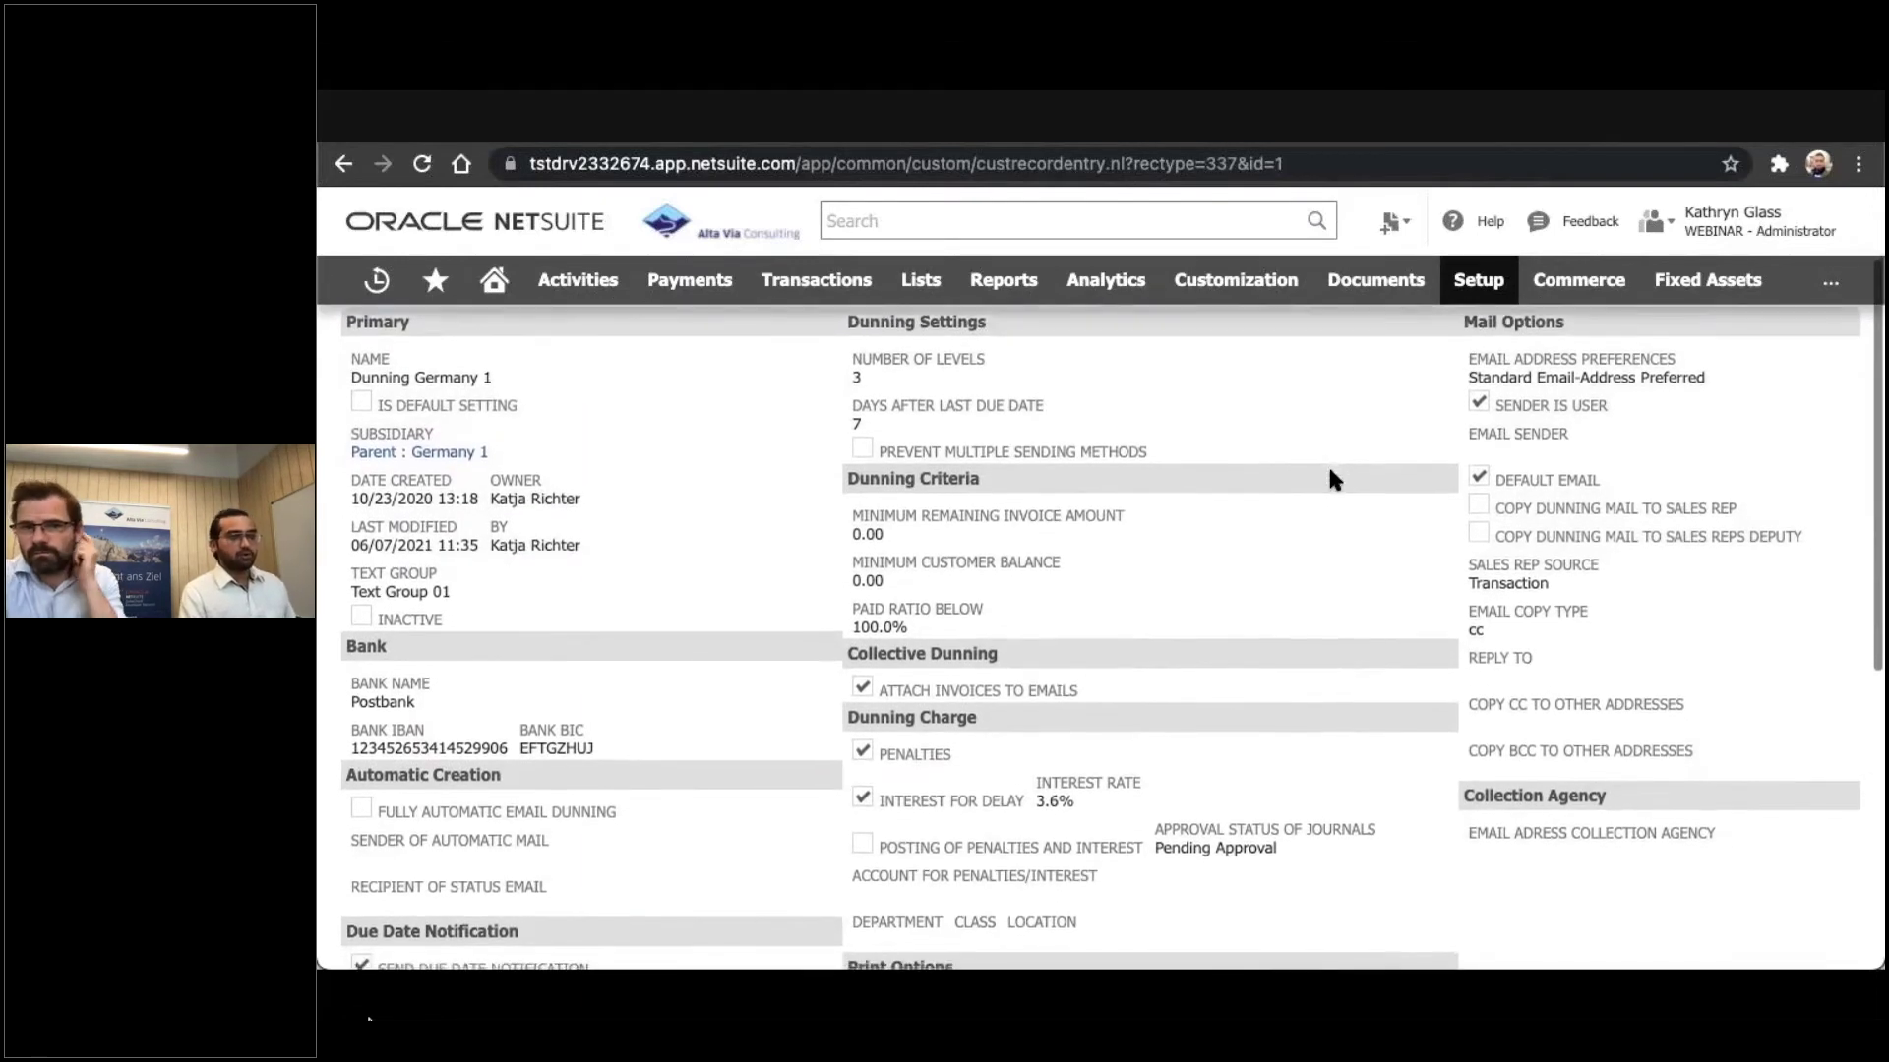
scroll(1334, 479, down, 6)
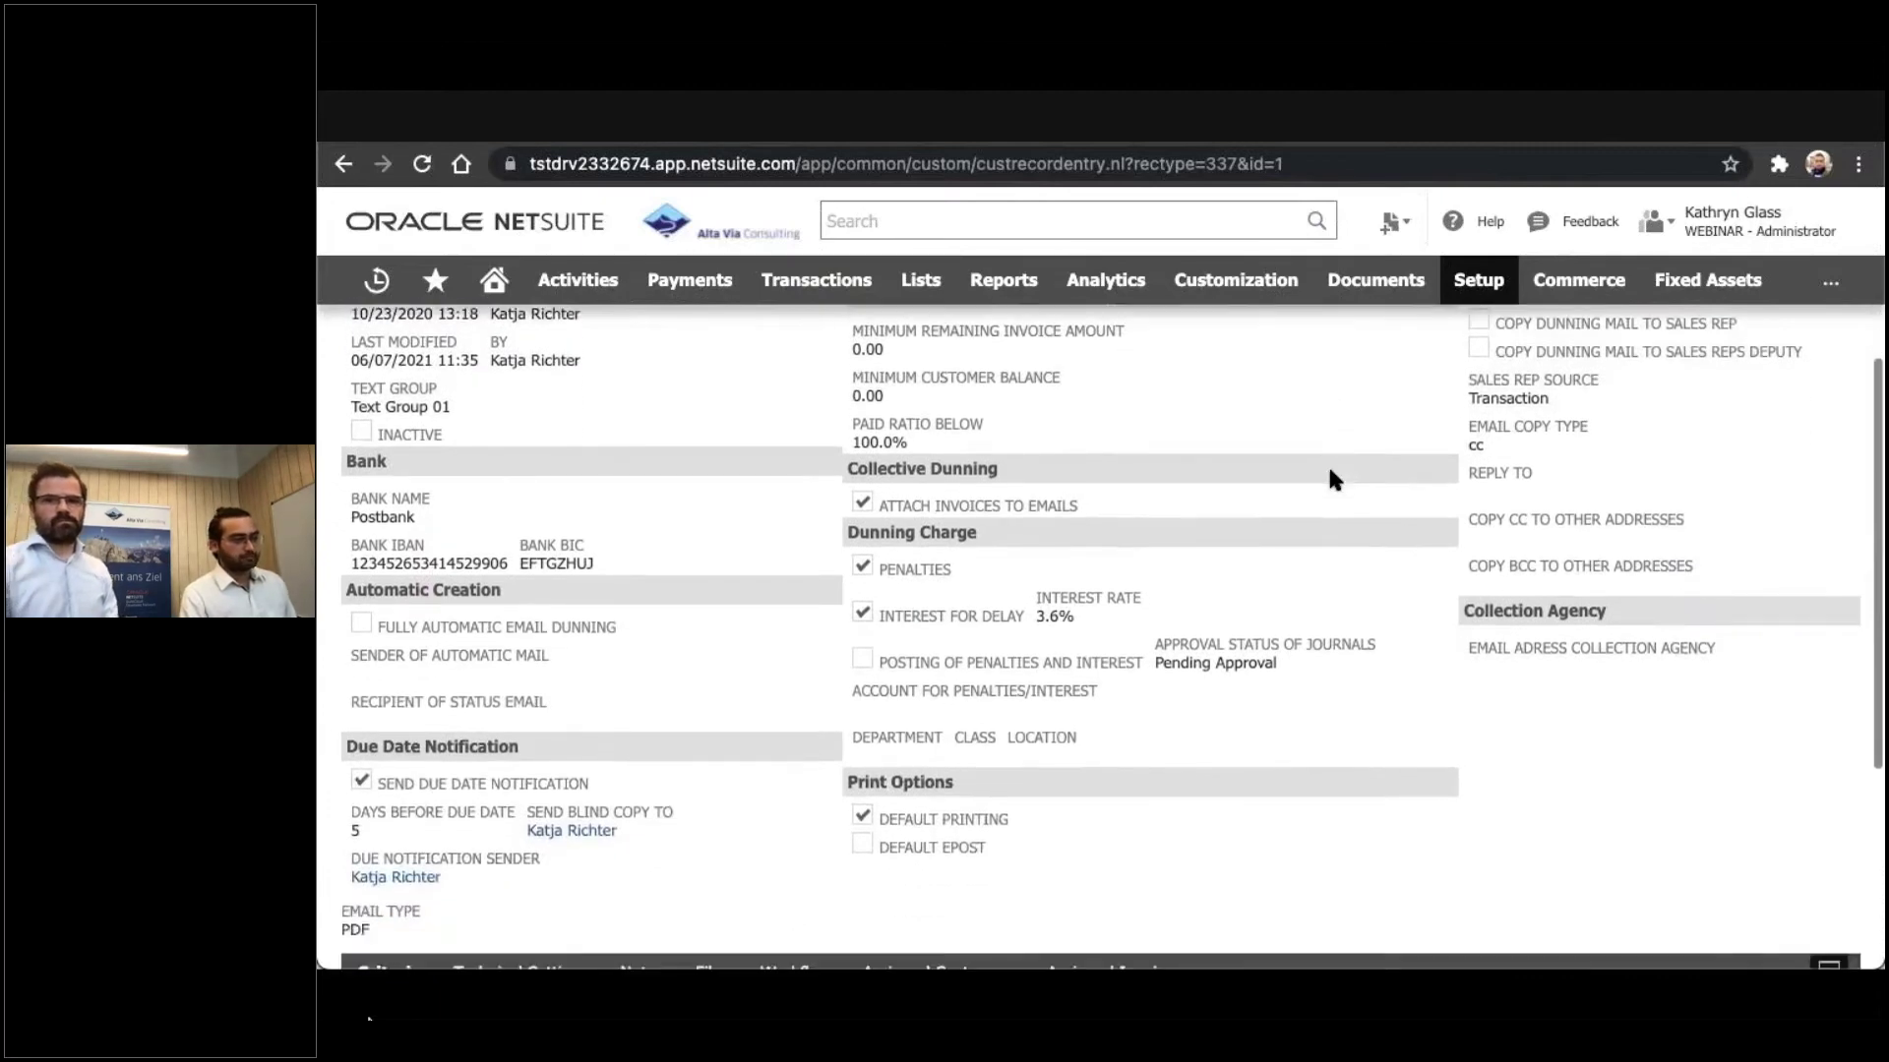
Examine the dunning level criteria for overdue days, payment deadlines, penalties, automatic dunning and attachments, plus the collective dunning invoice attachment option
scroll(1334, 479, down, 4)
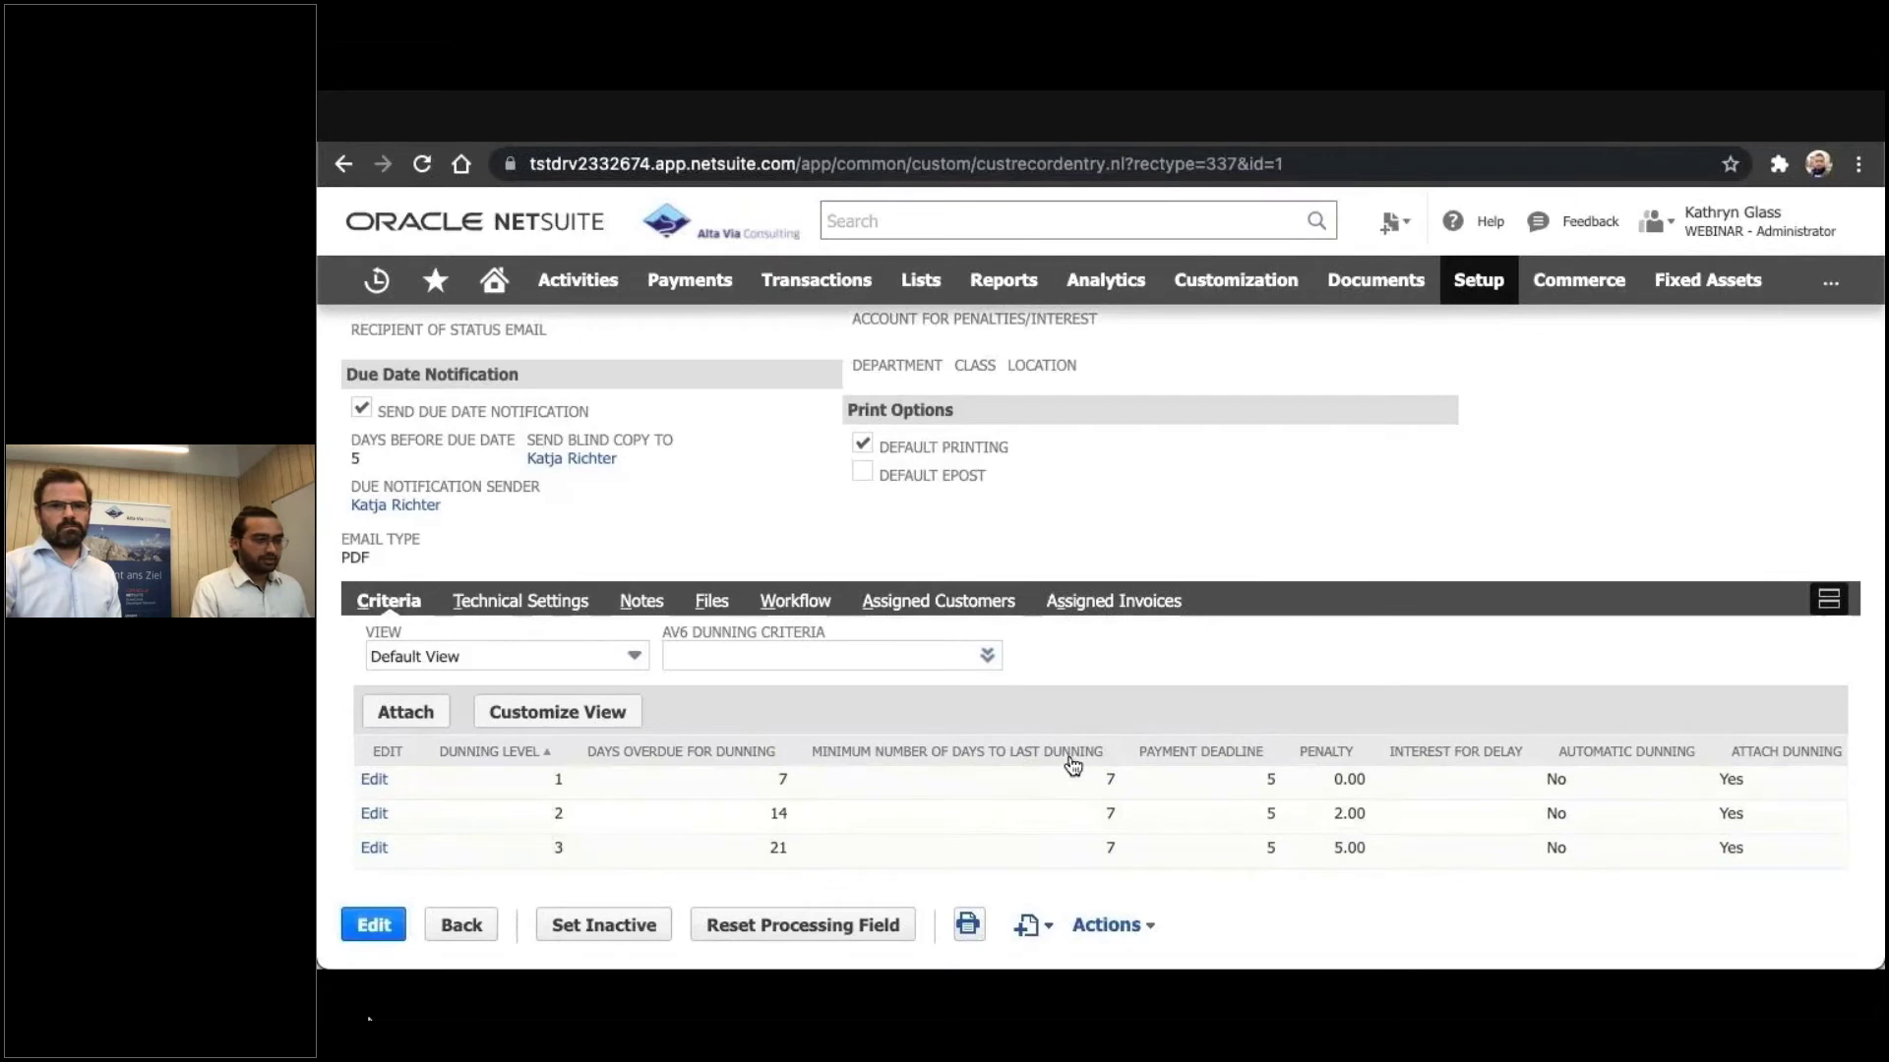
scroll(841, 791, right, 3)
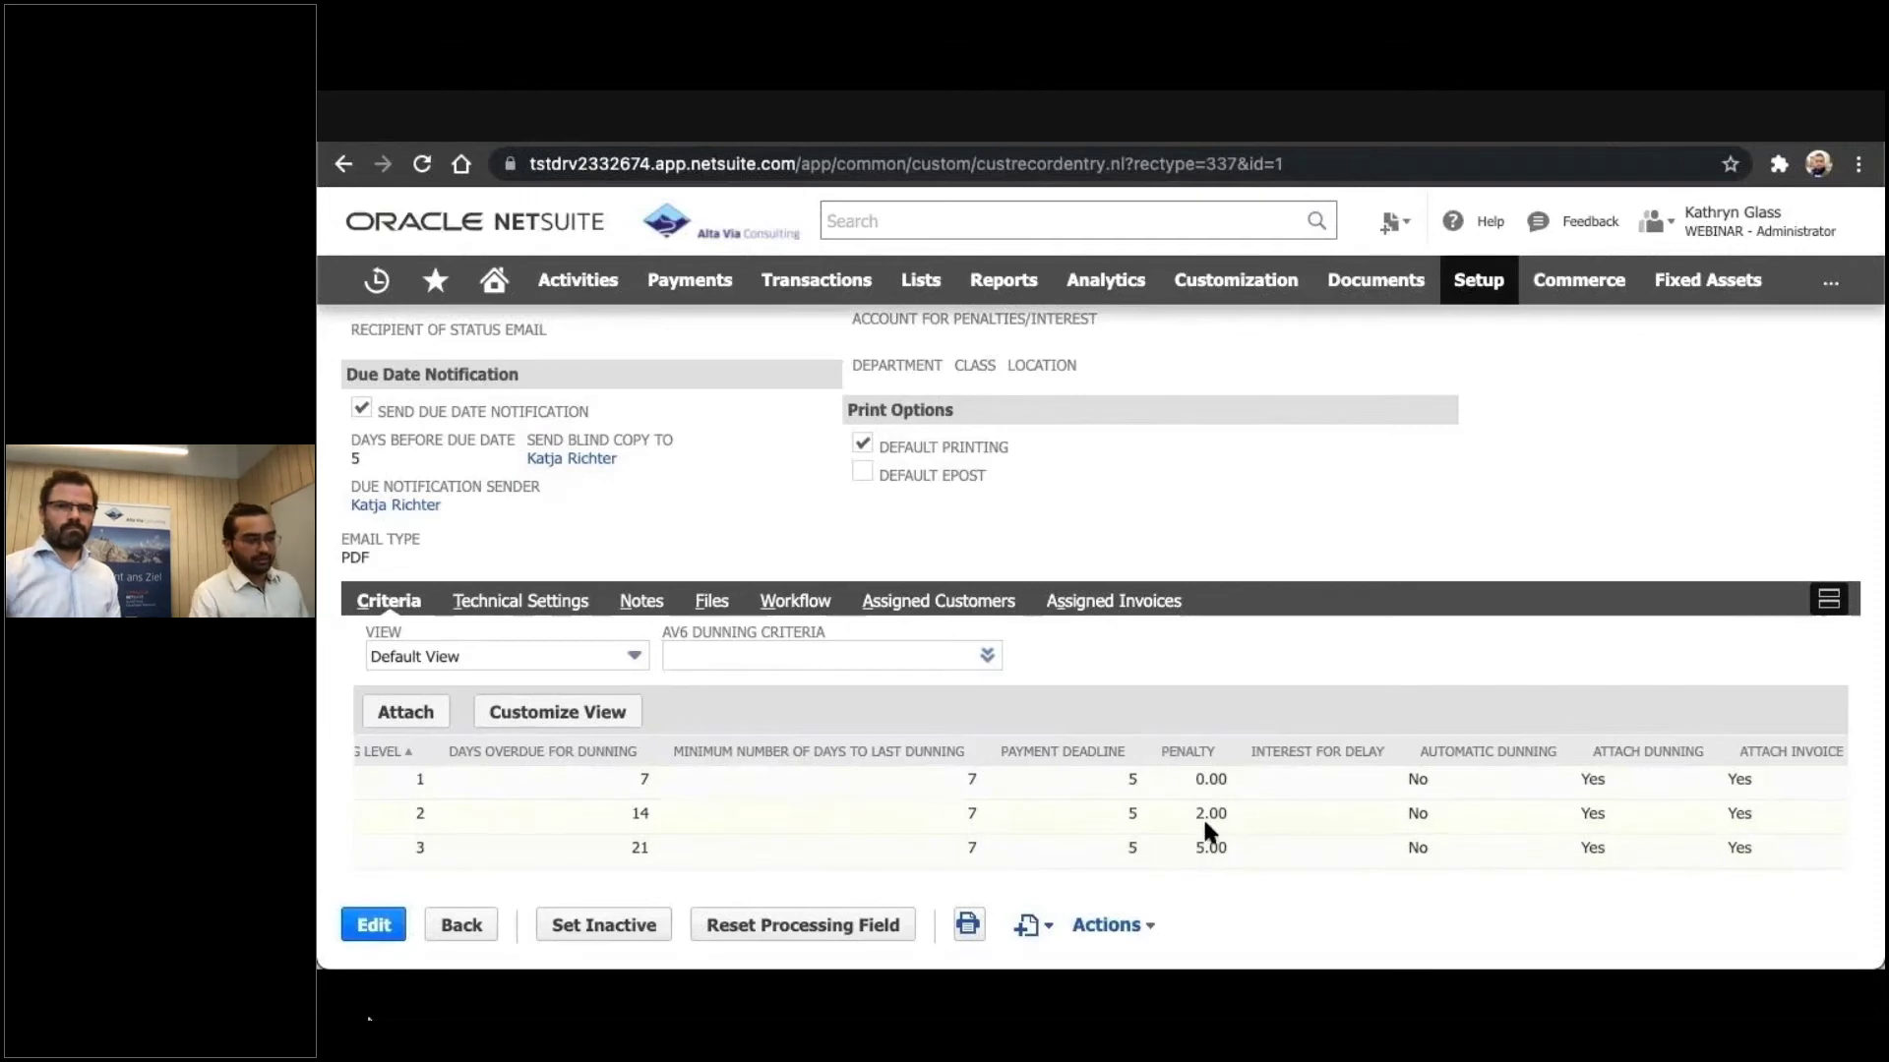
scroll(1192, 830, right, 2)
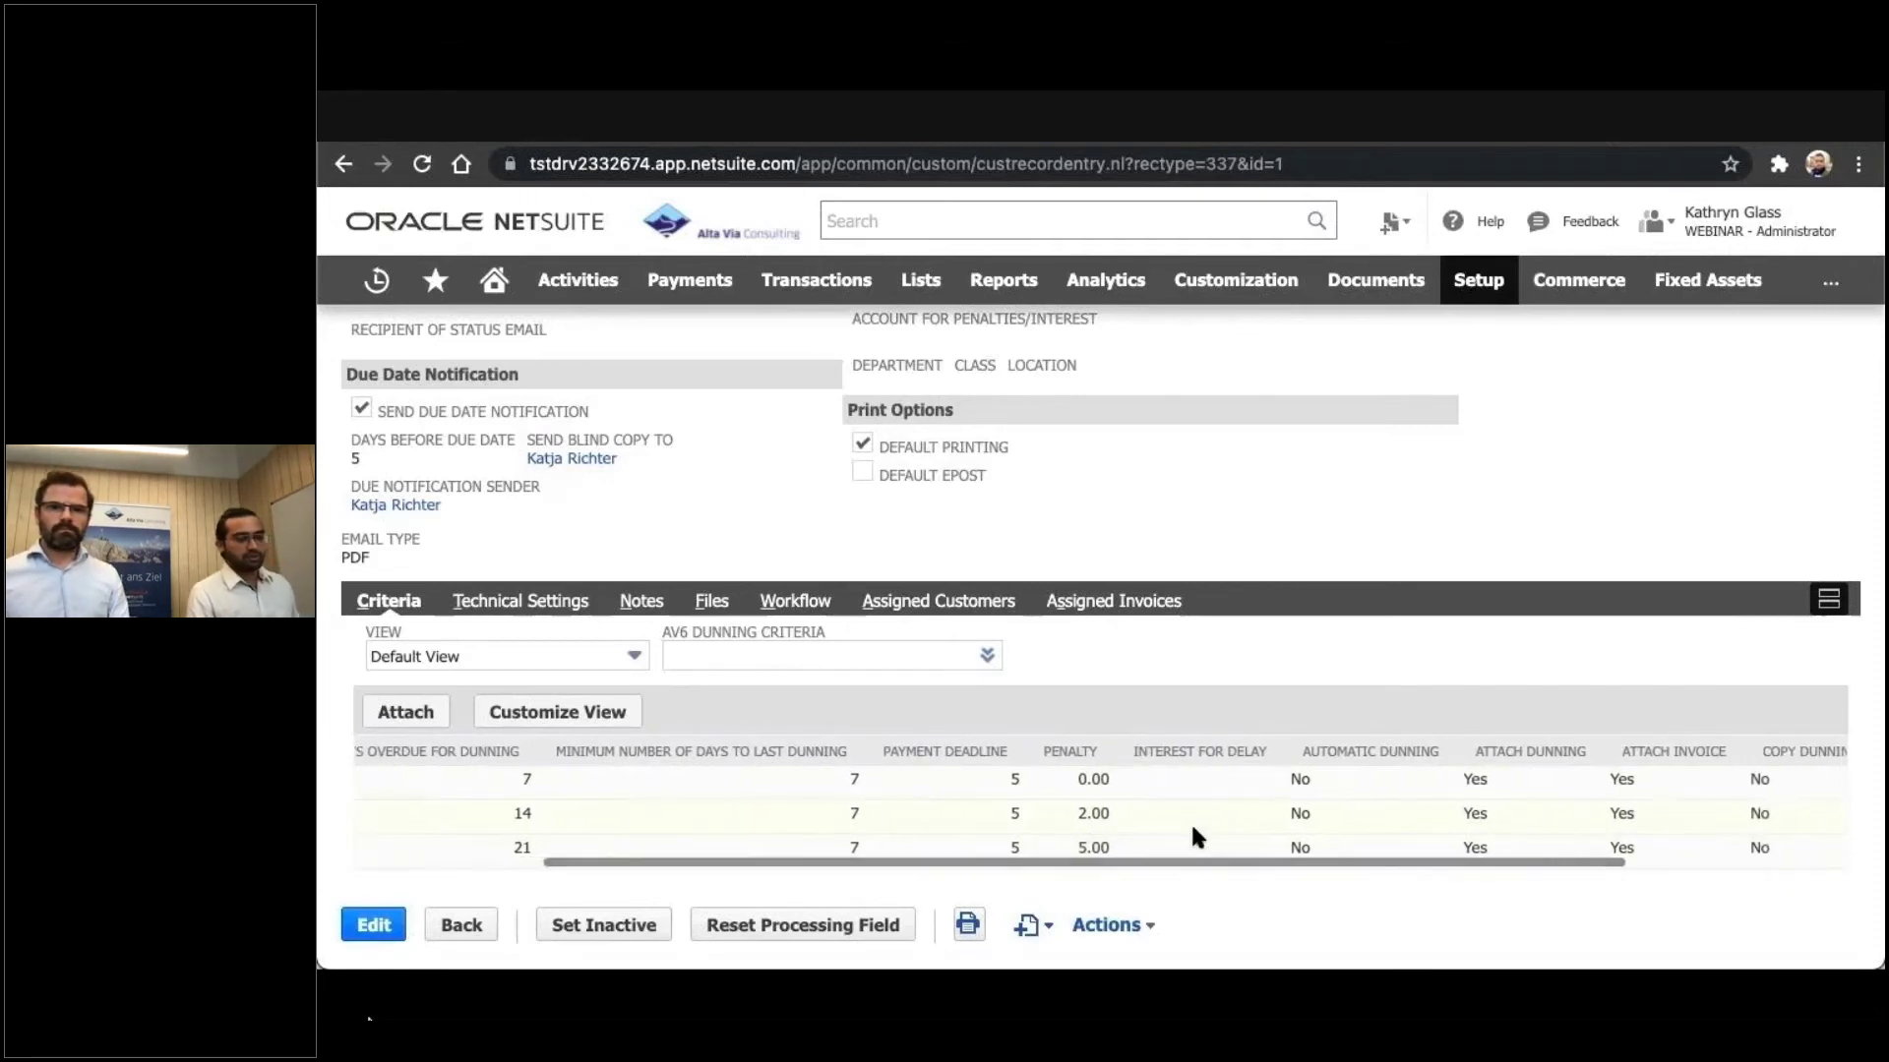
scroll(1192, 826, right, 2)
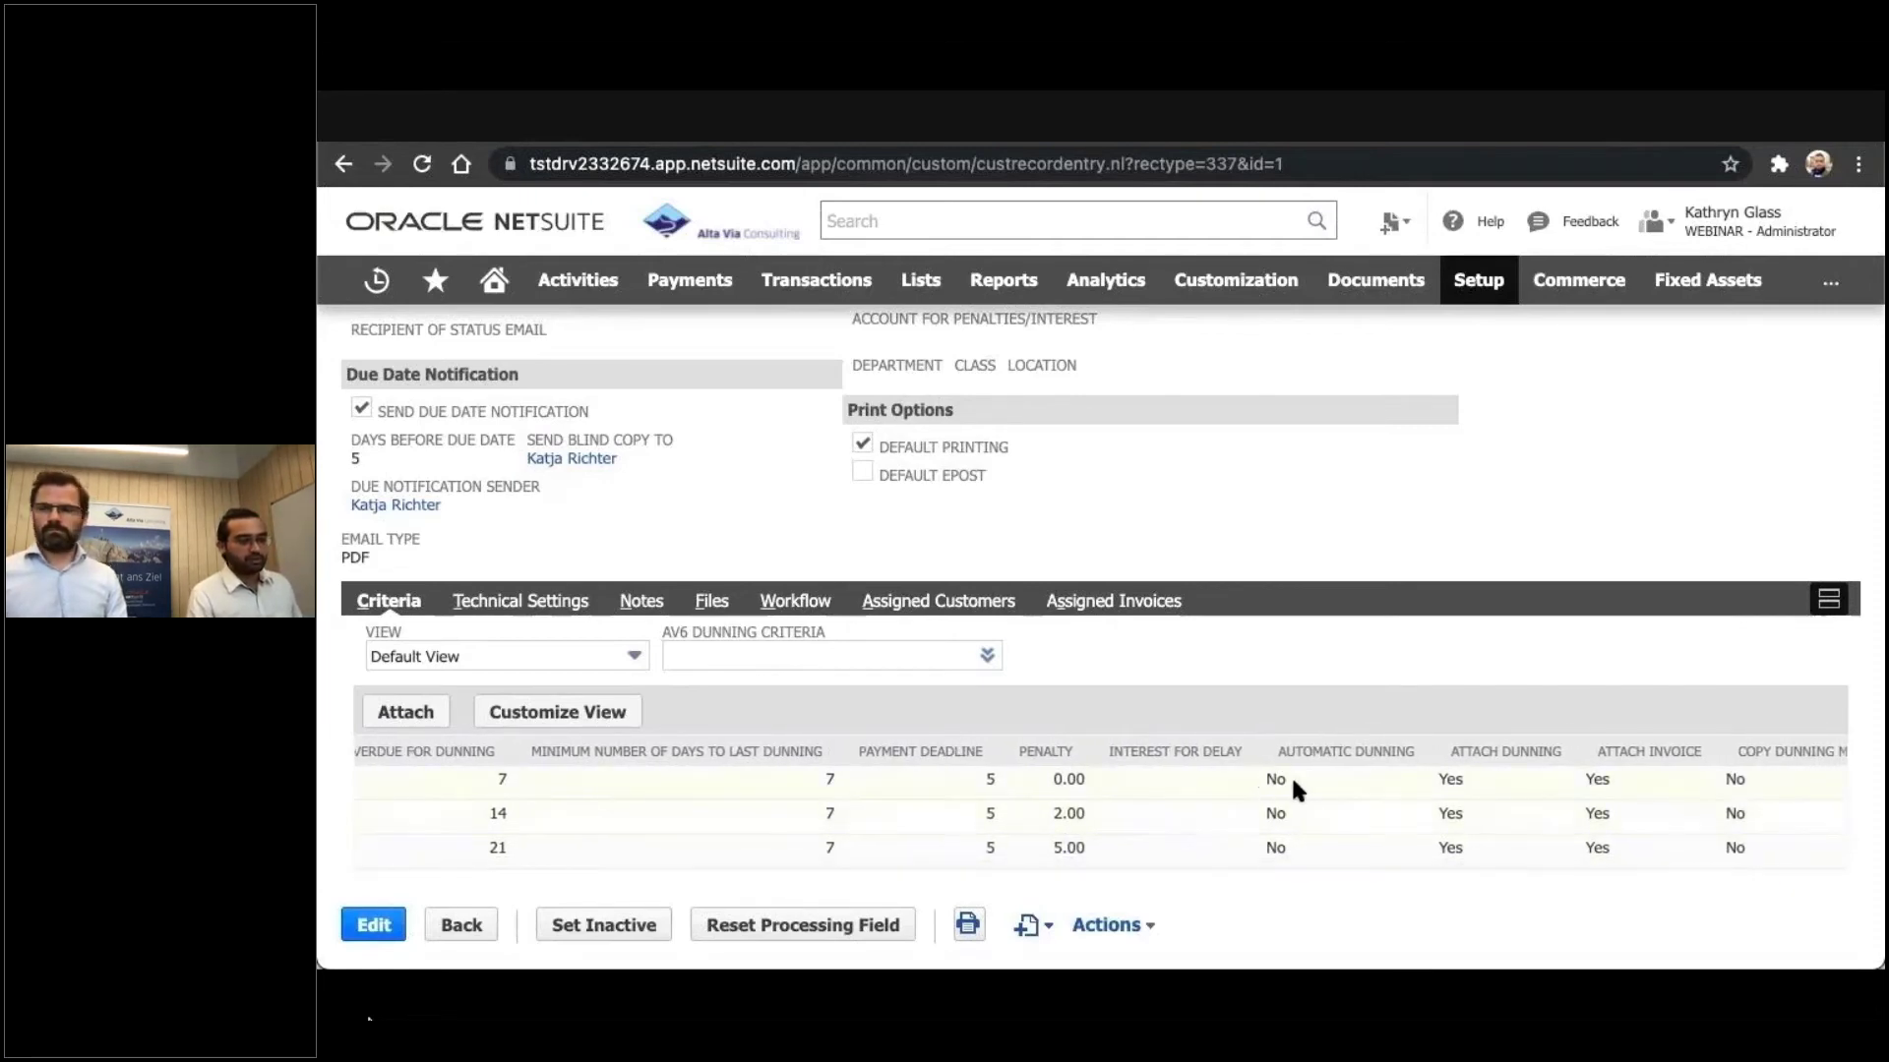
scroll(1221, 793, right, 2)
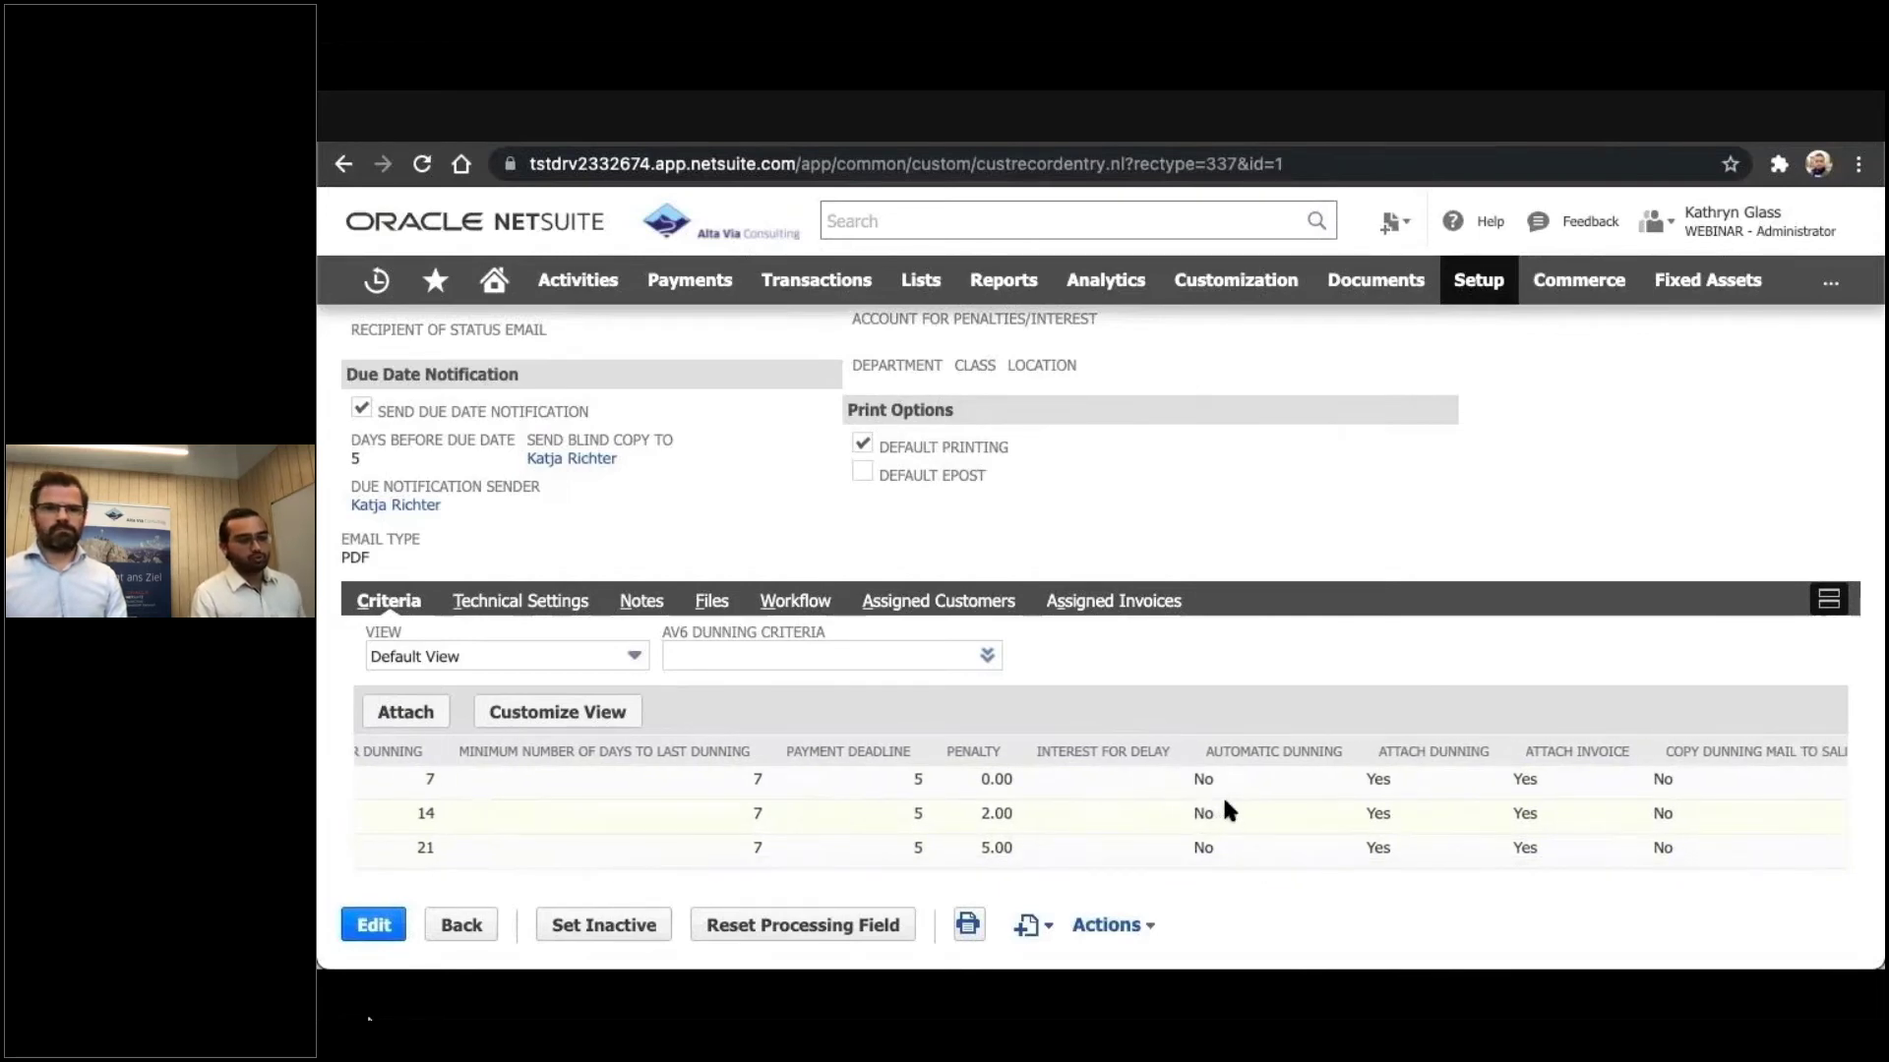
scroll(1225, 804, right, 1)
scroll(1226, 804, up, 1)
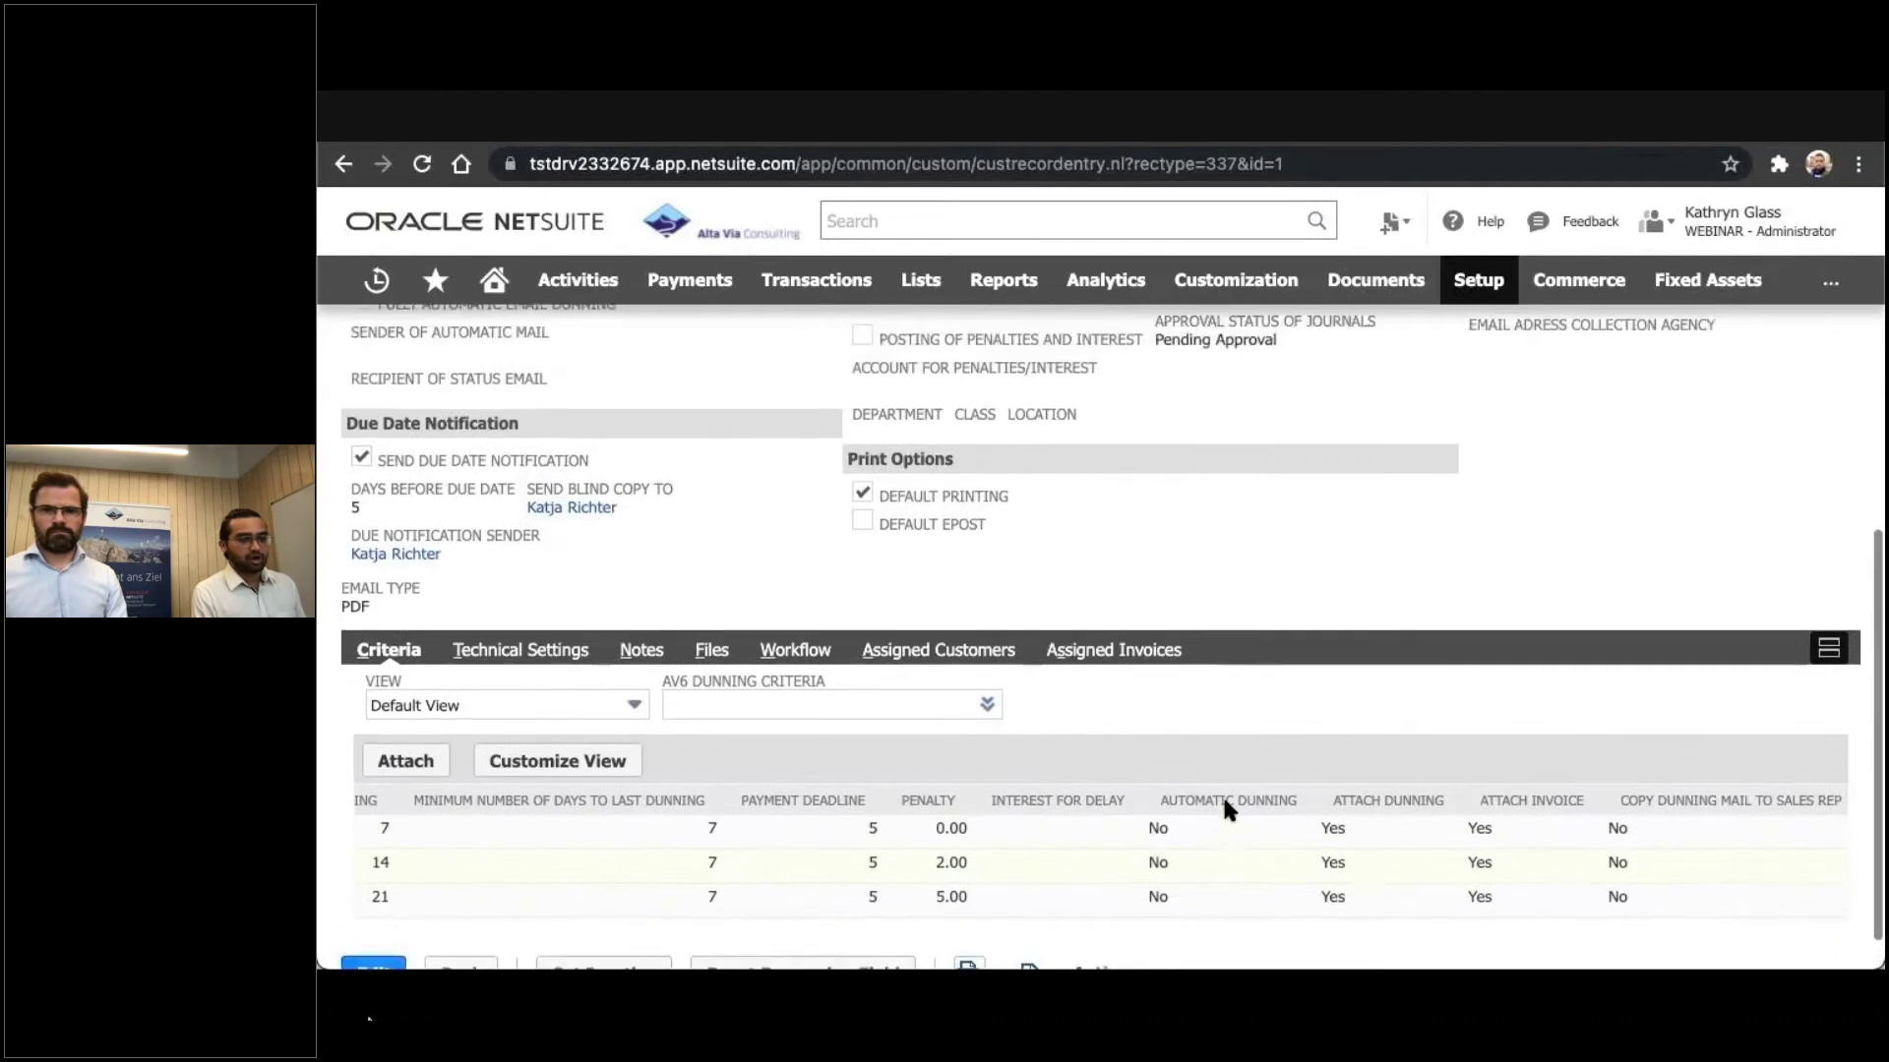
scroll(1223, 801, up, 3)
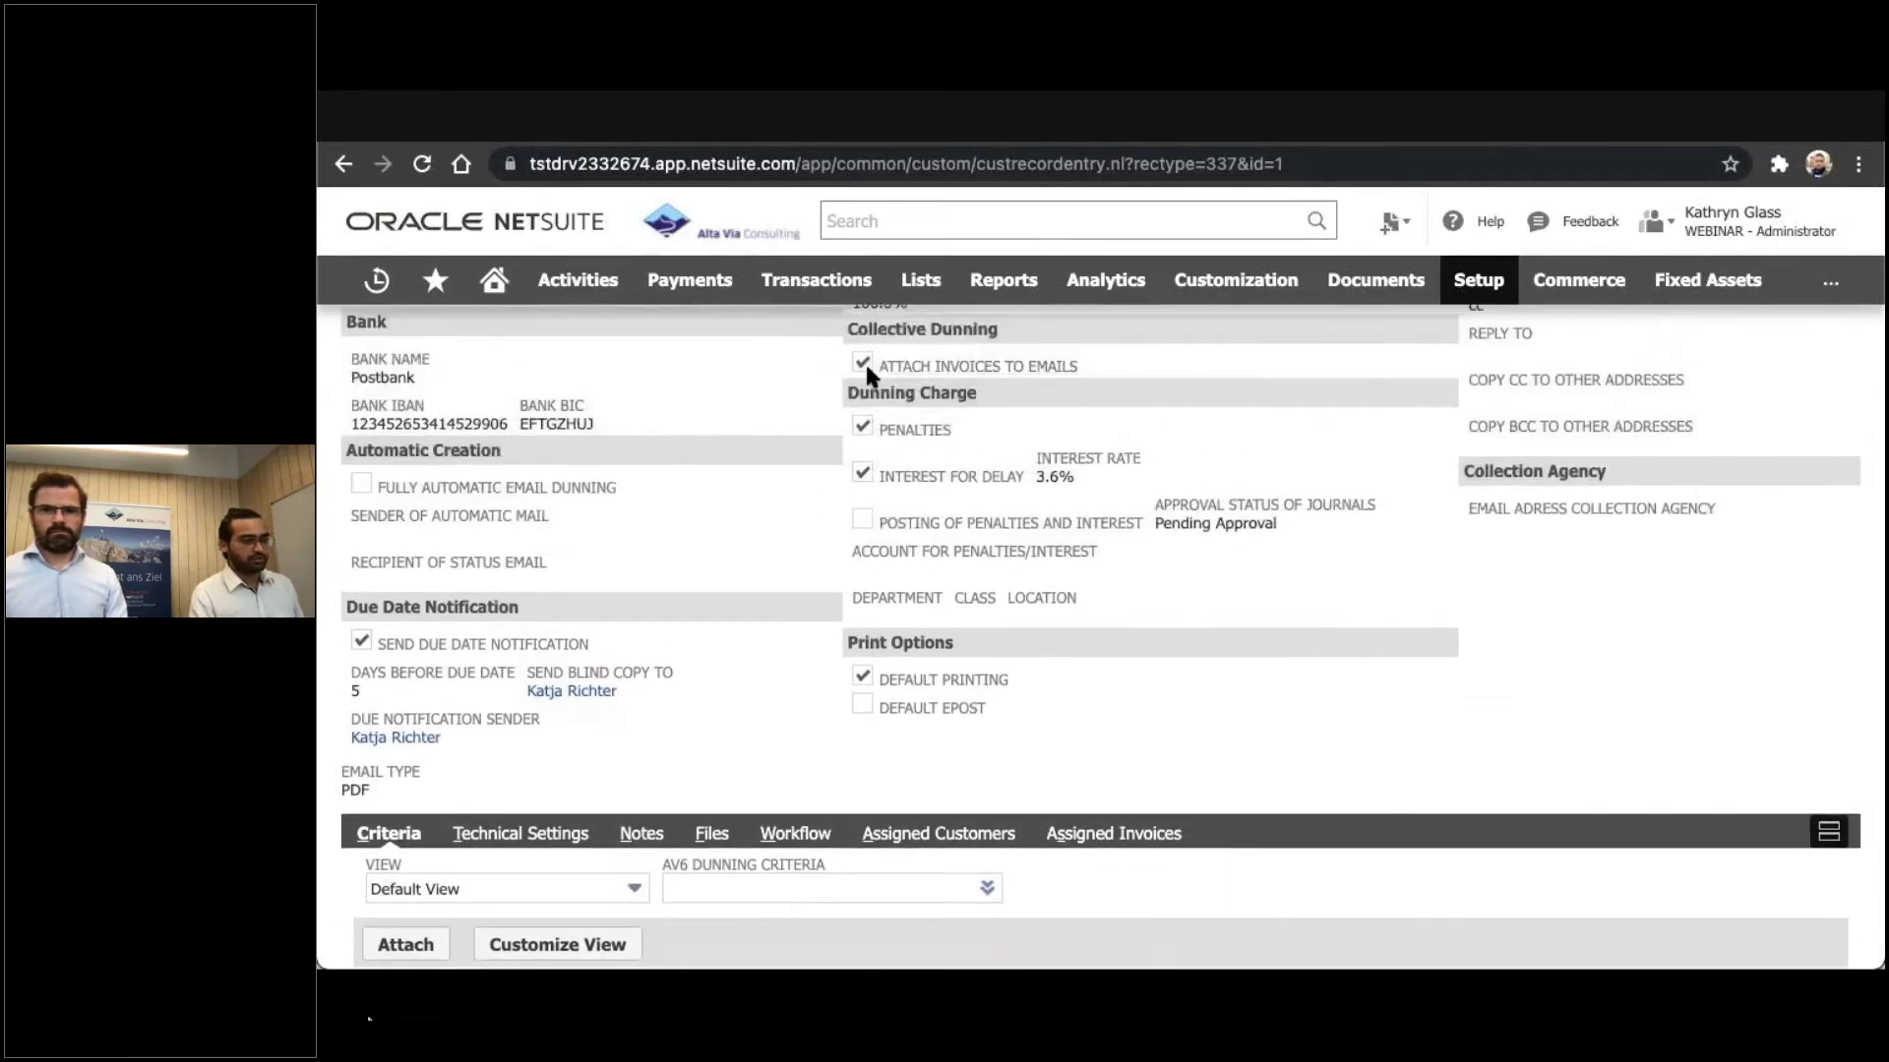
scroll(870, 366, down, 3)
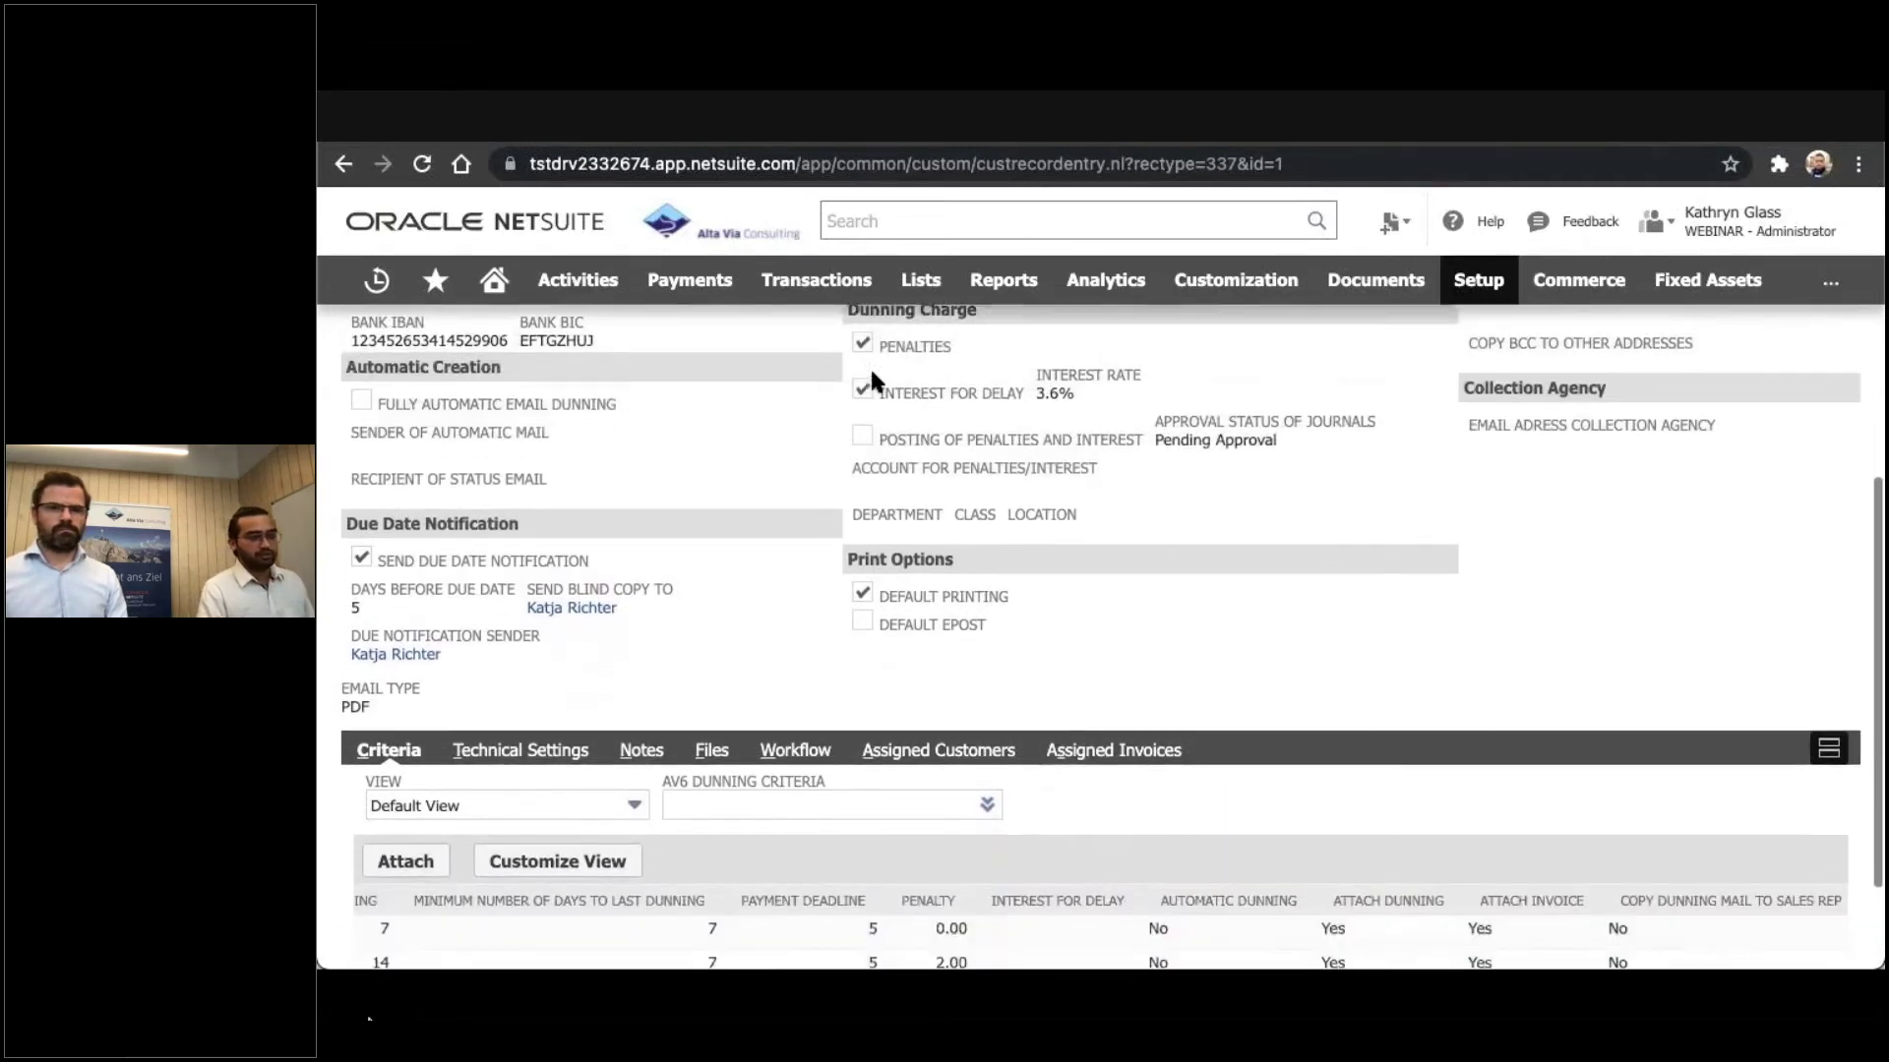
scroll(869, 365, down, 1)
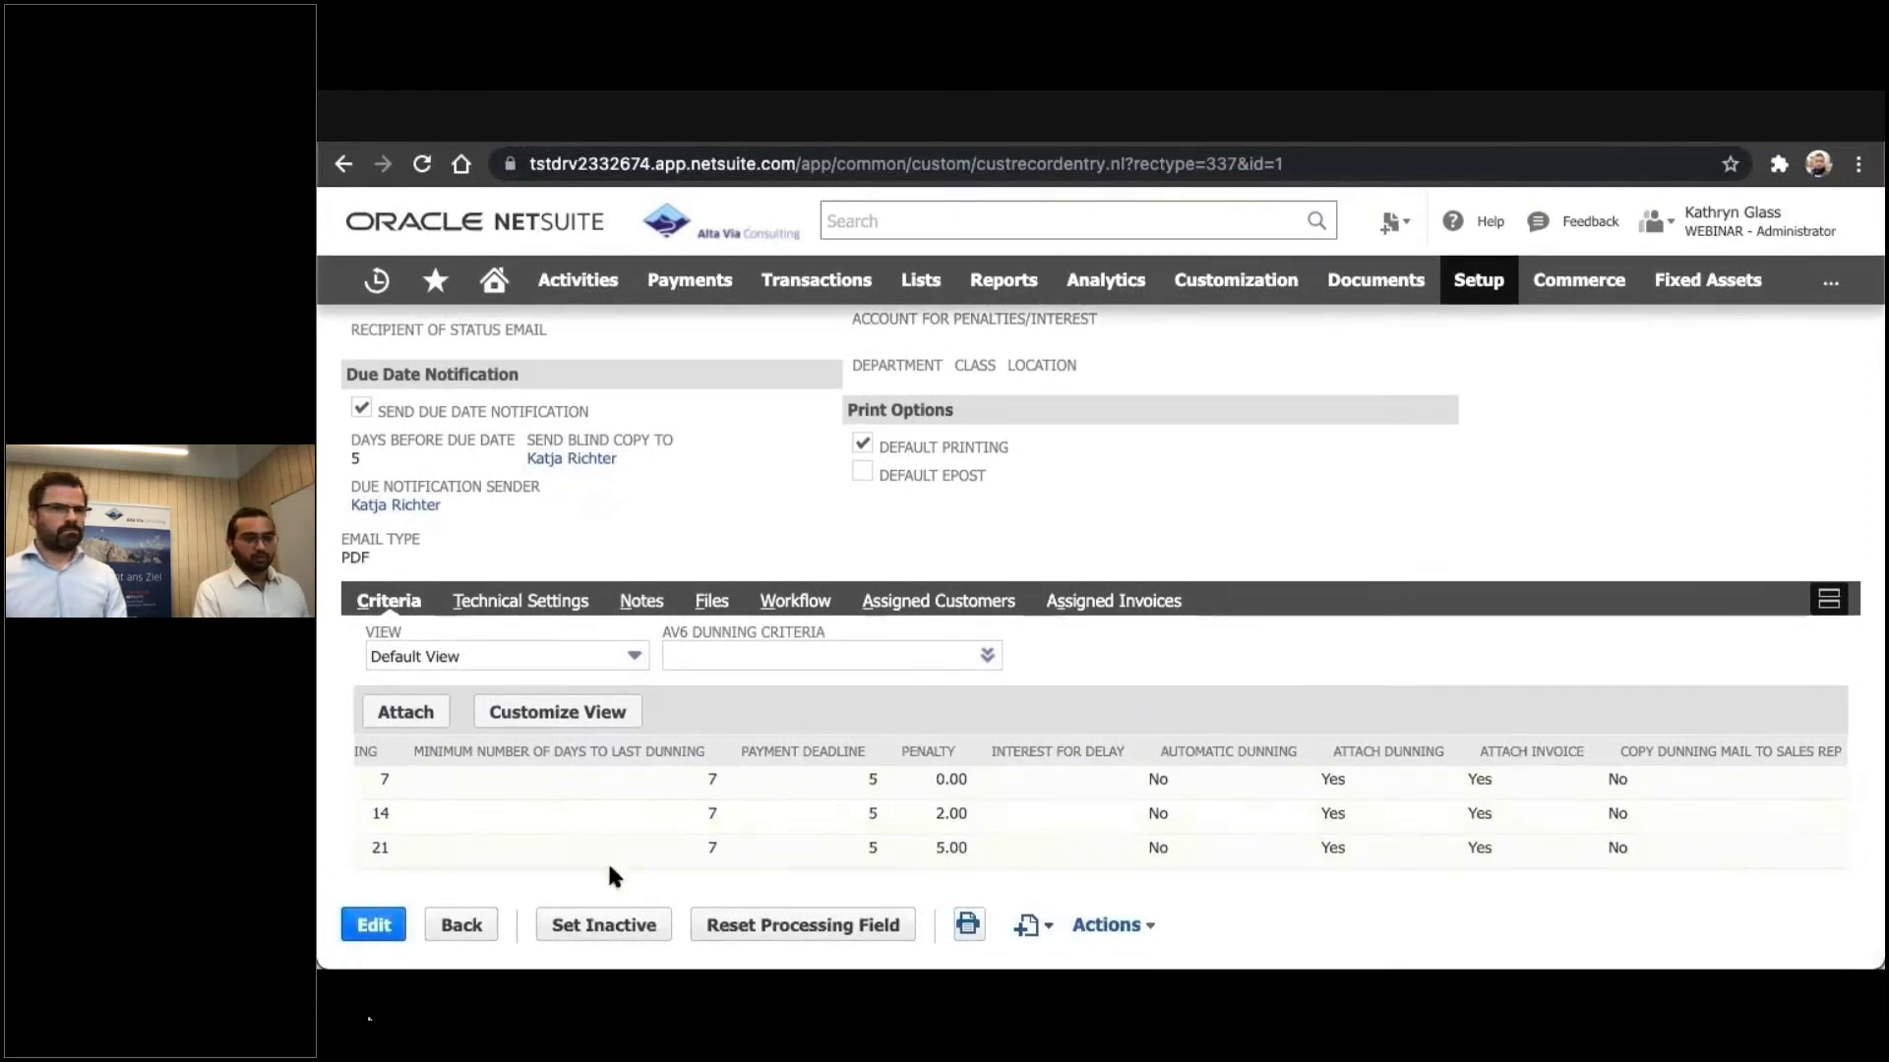
Open the Dunning Germany 1 setup for editing and bring its dunning level criteria into view
click(360, 921)
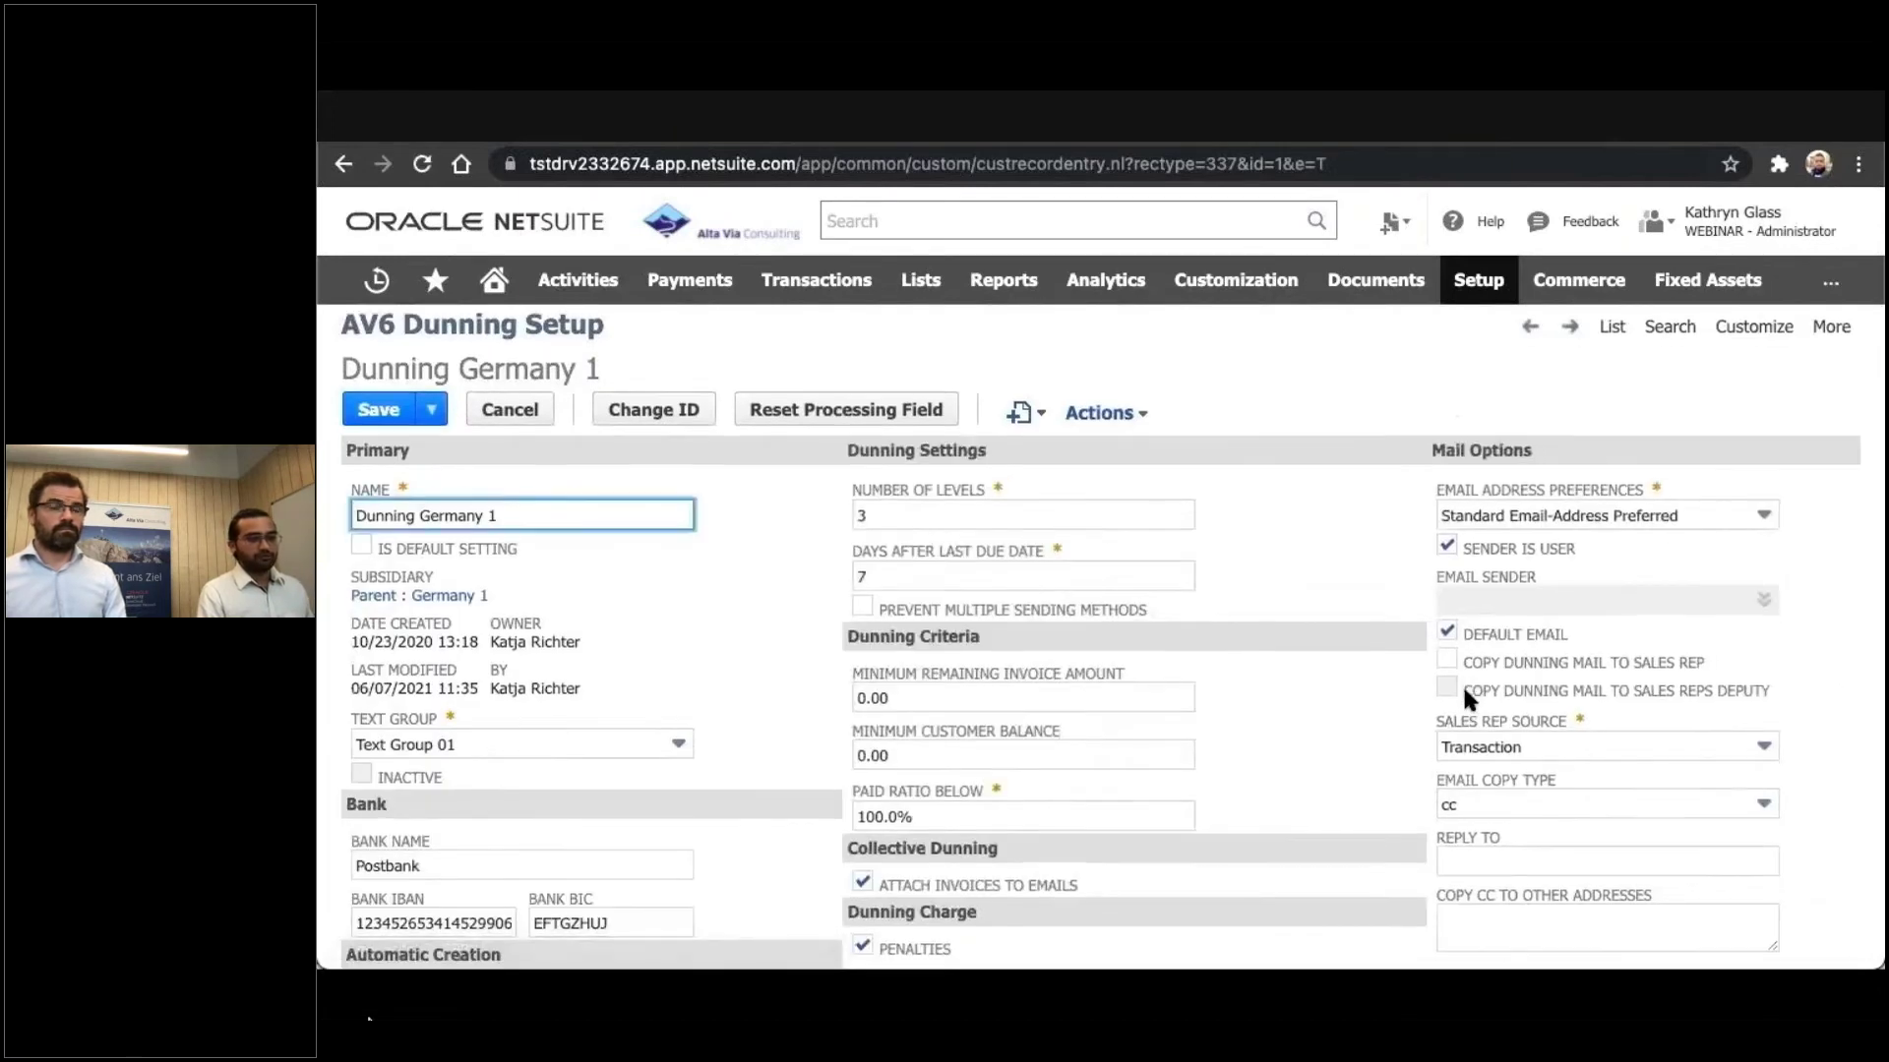
scroll(1464, 692, down, 3)
scroll(1464, 692, down, 6)
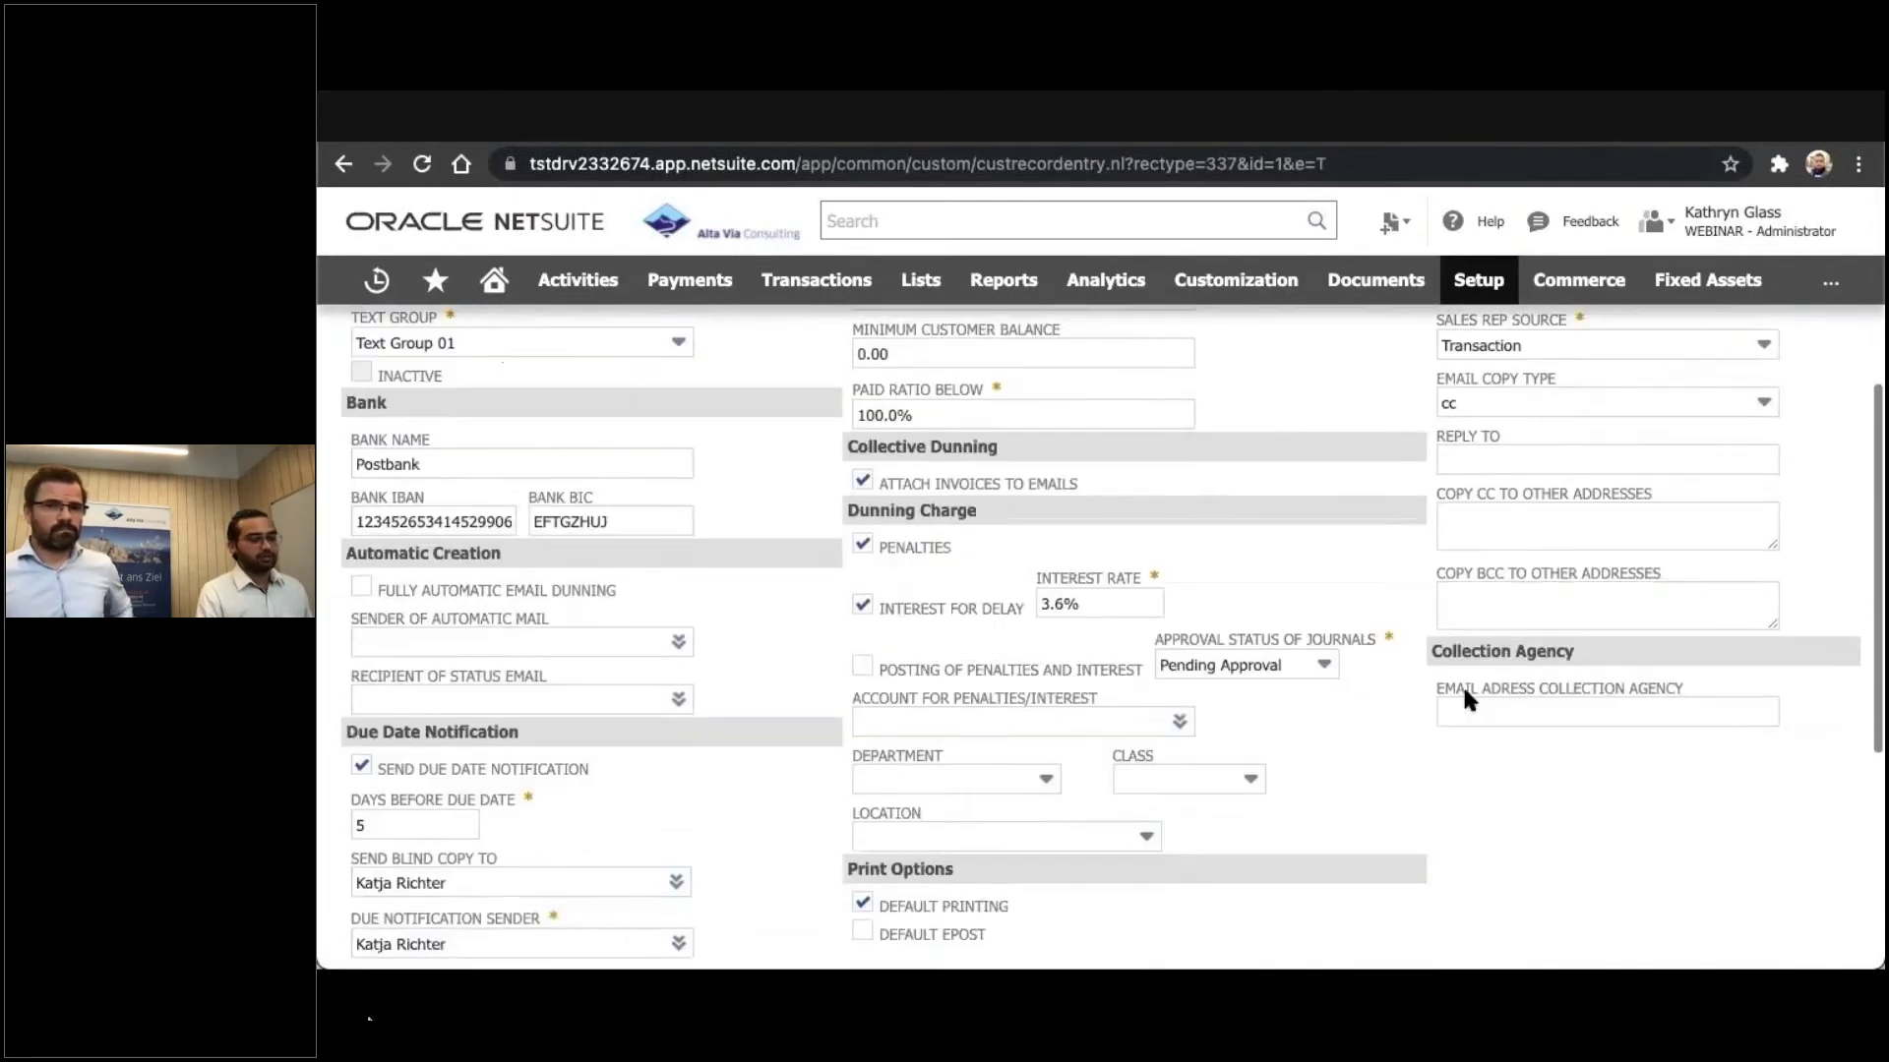
scroll(1464, 692, down, 2)
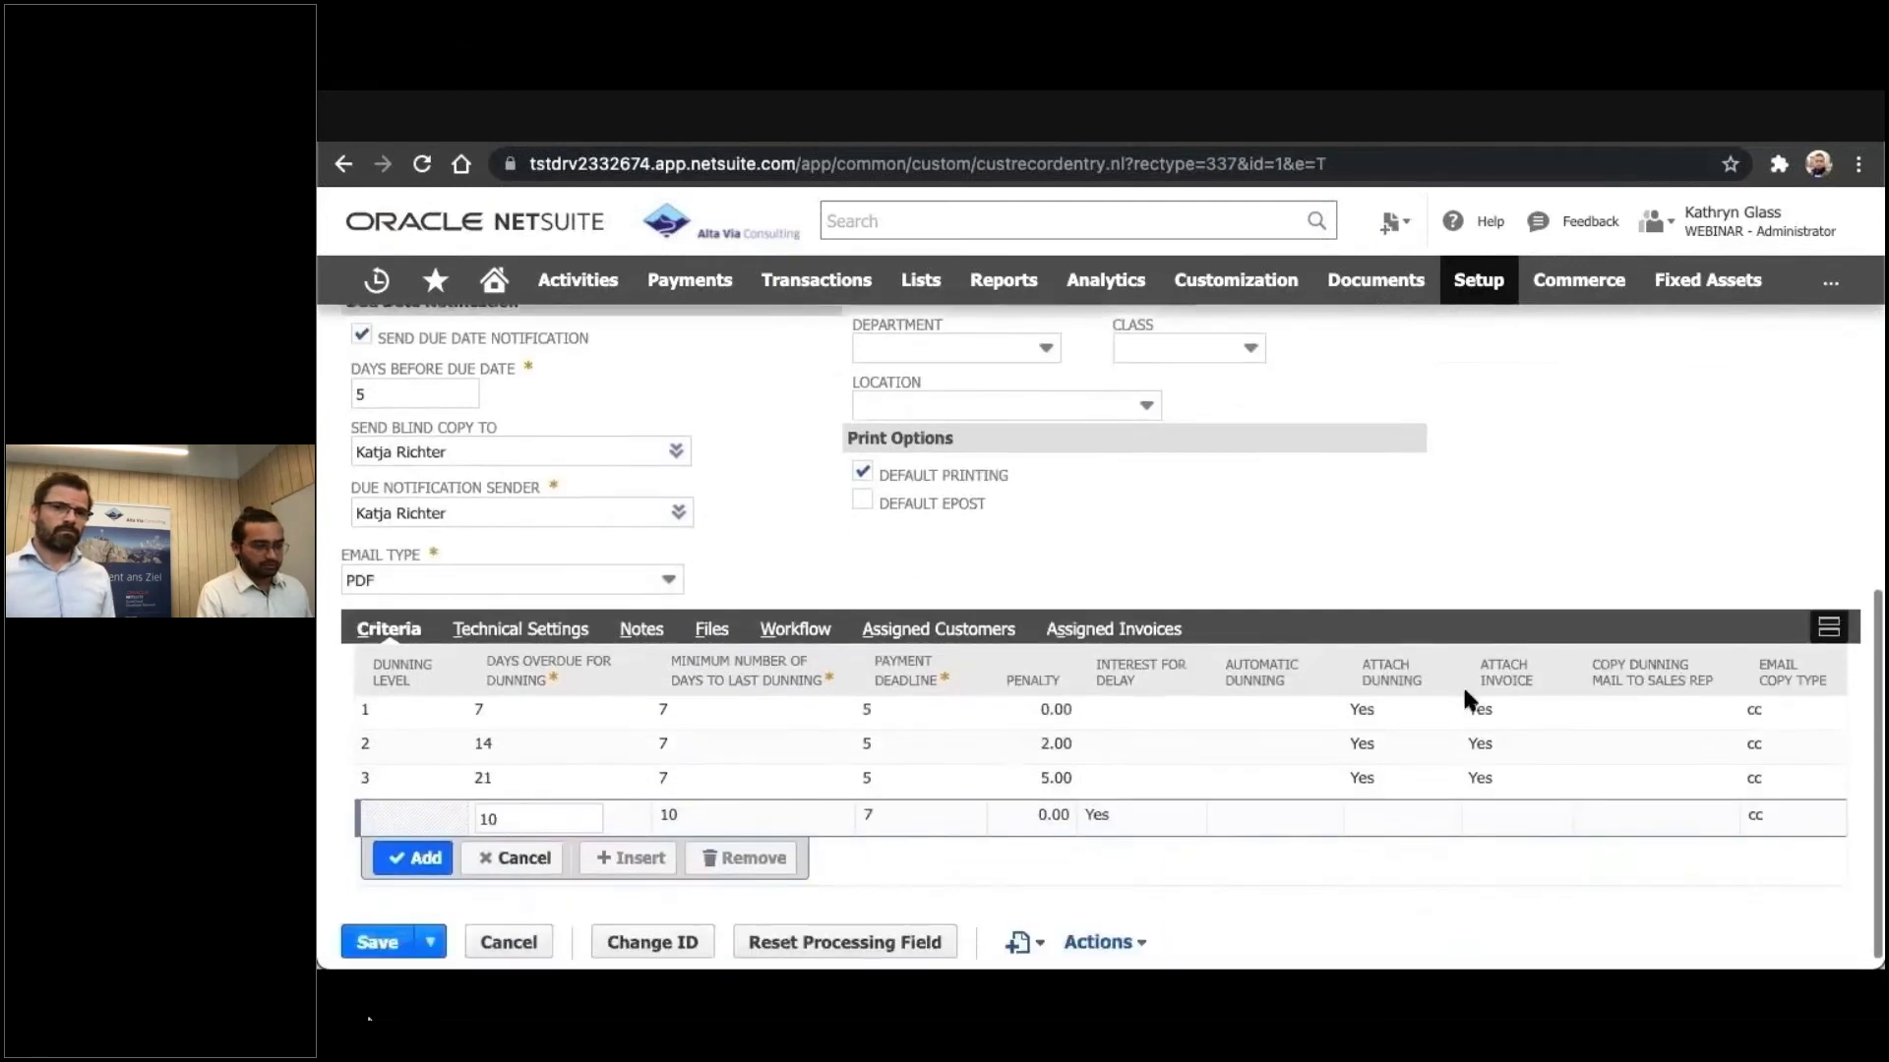
Try switching Attach Invoice off for individual dunning levels in the criteria, restoring the option for each level
click(1483, 732)
click(1479, 748)
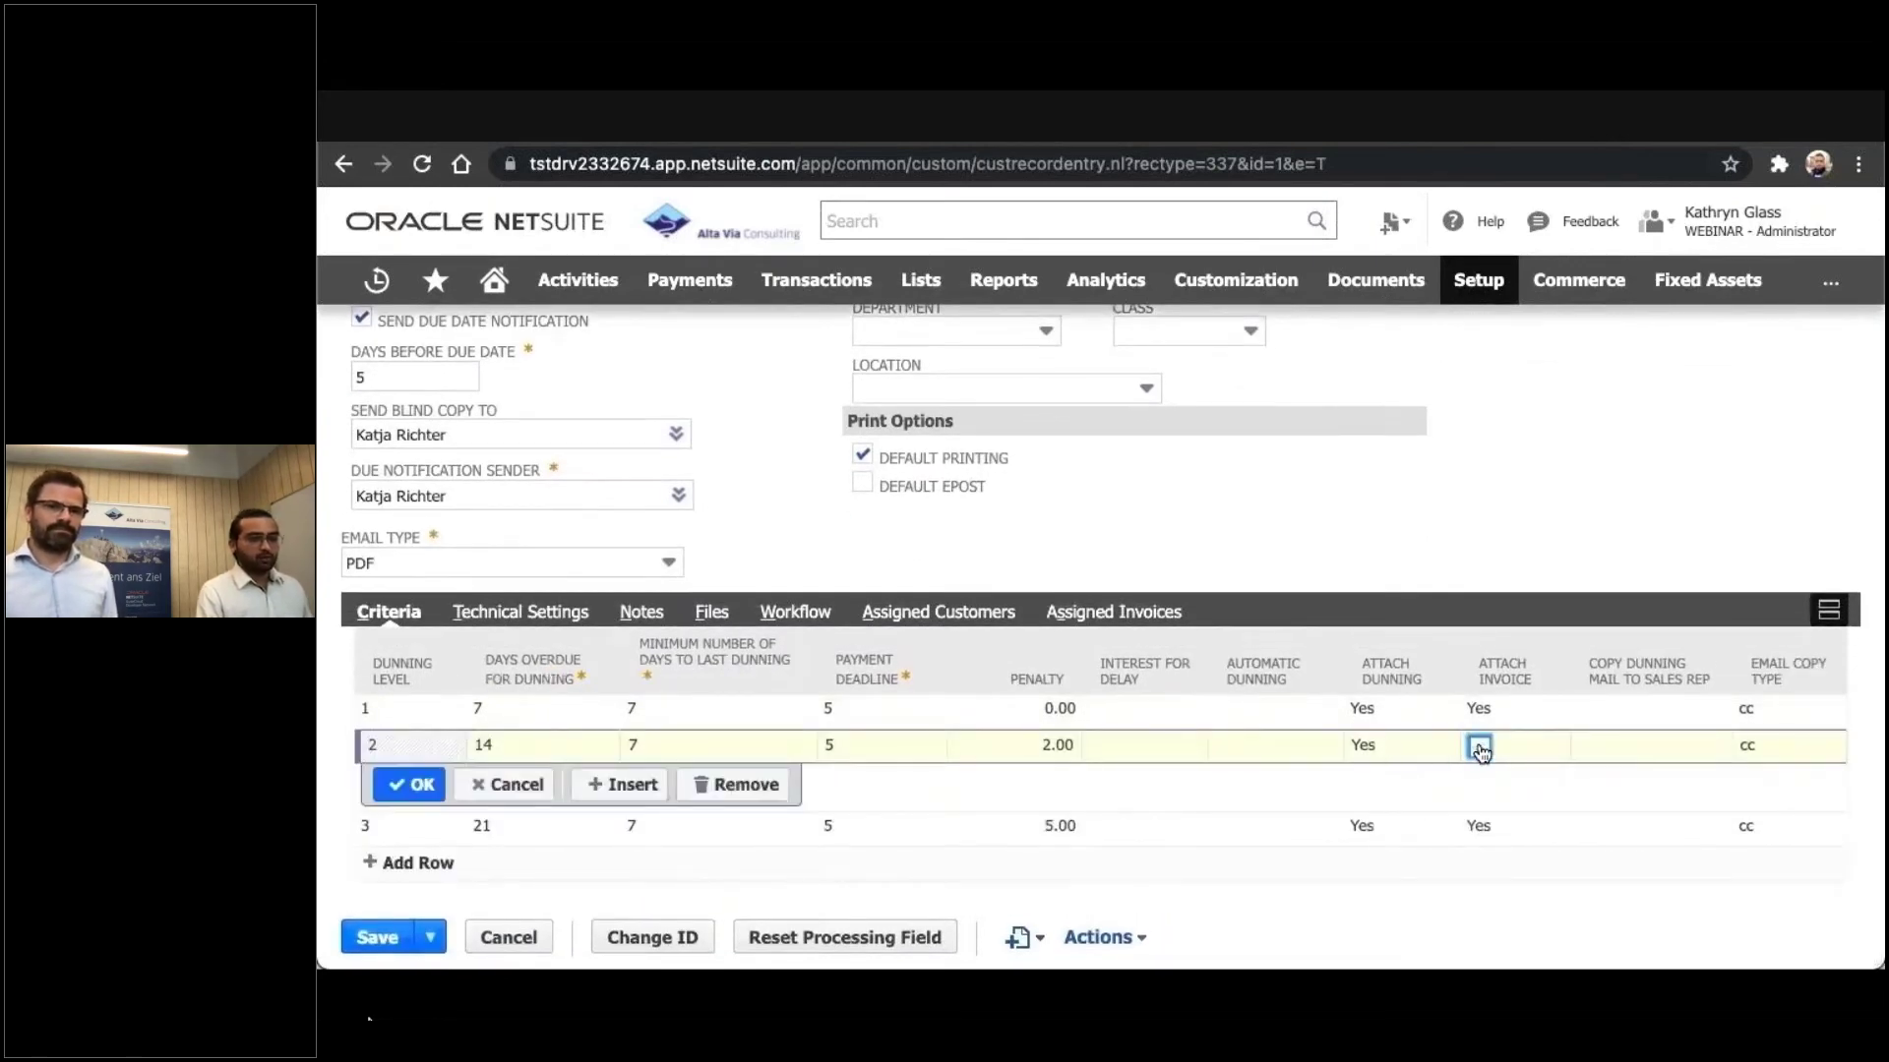
click(1482, 826)
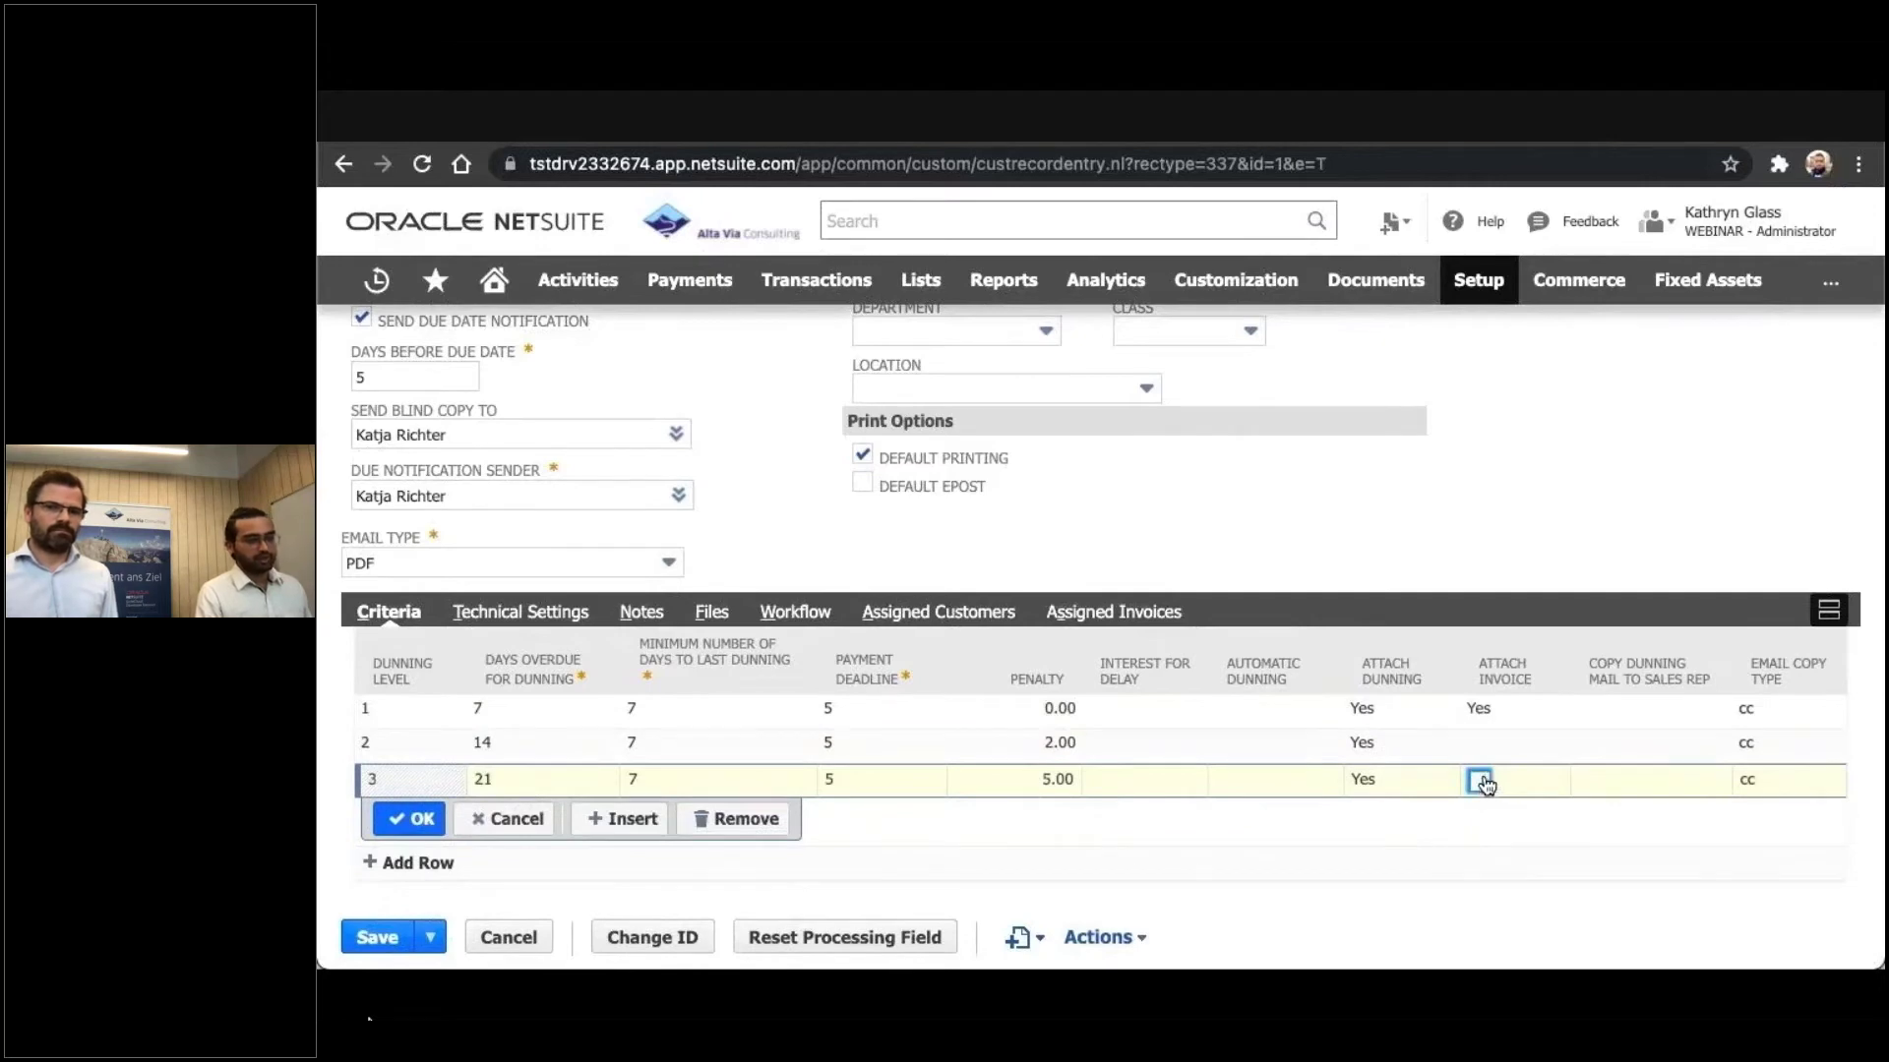
click(1480, 711)
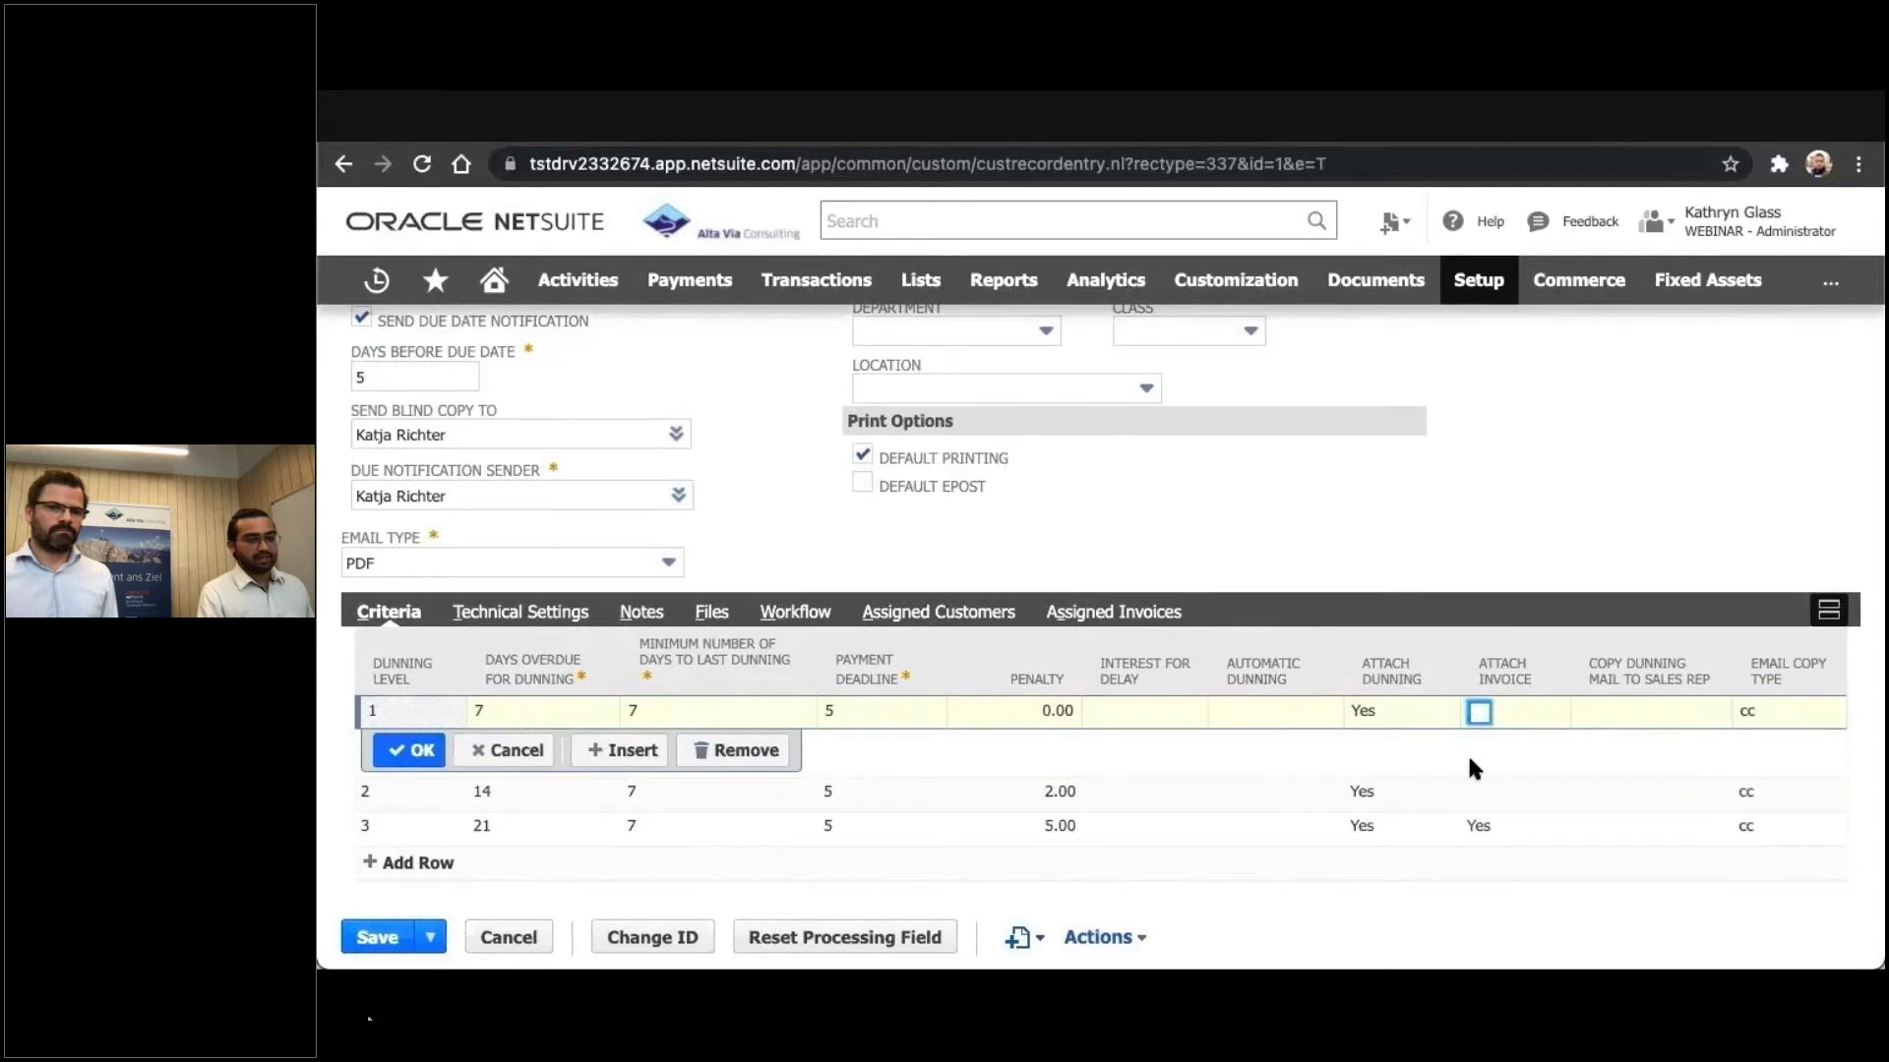
click(1466, 787)
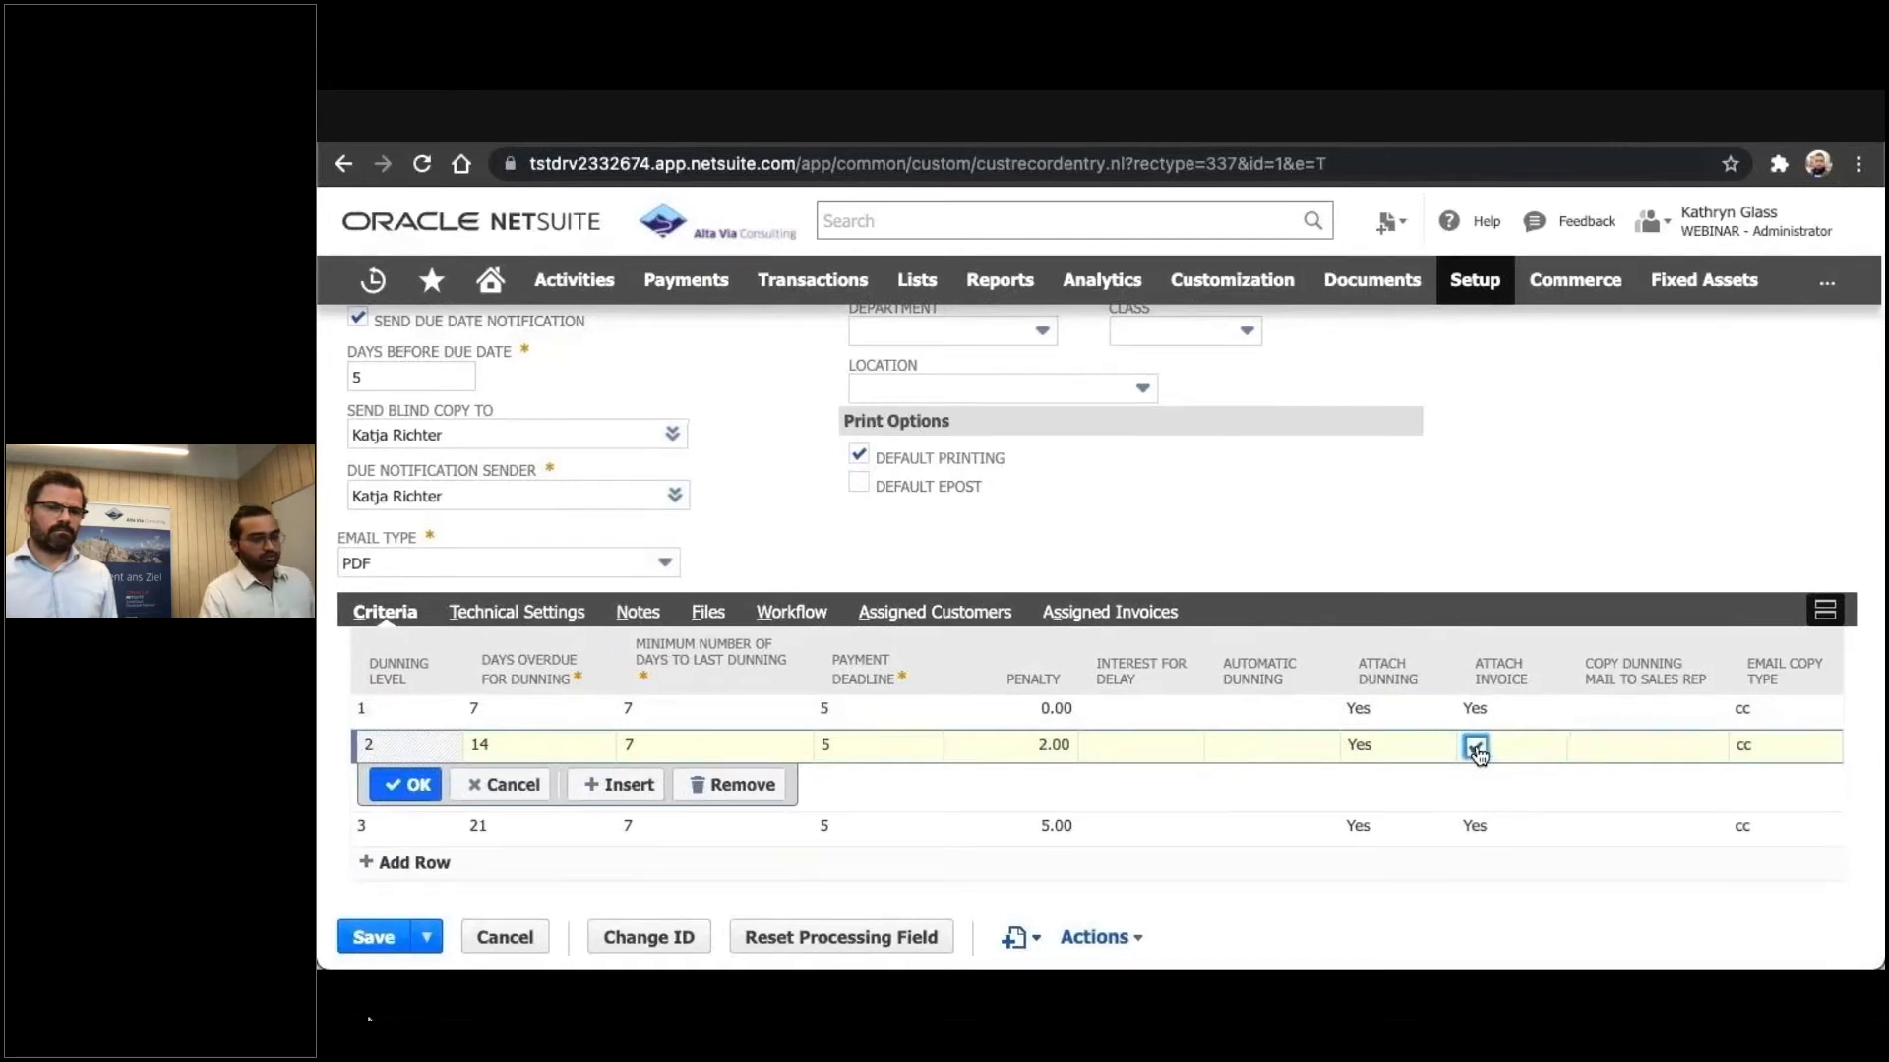
Examine the technical settings for the dunning, statement and collective dunning transaction forms, the file folders and the single dunning email templates
click(499, 614)
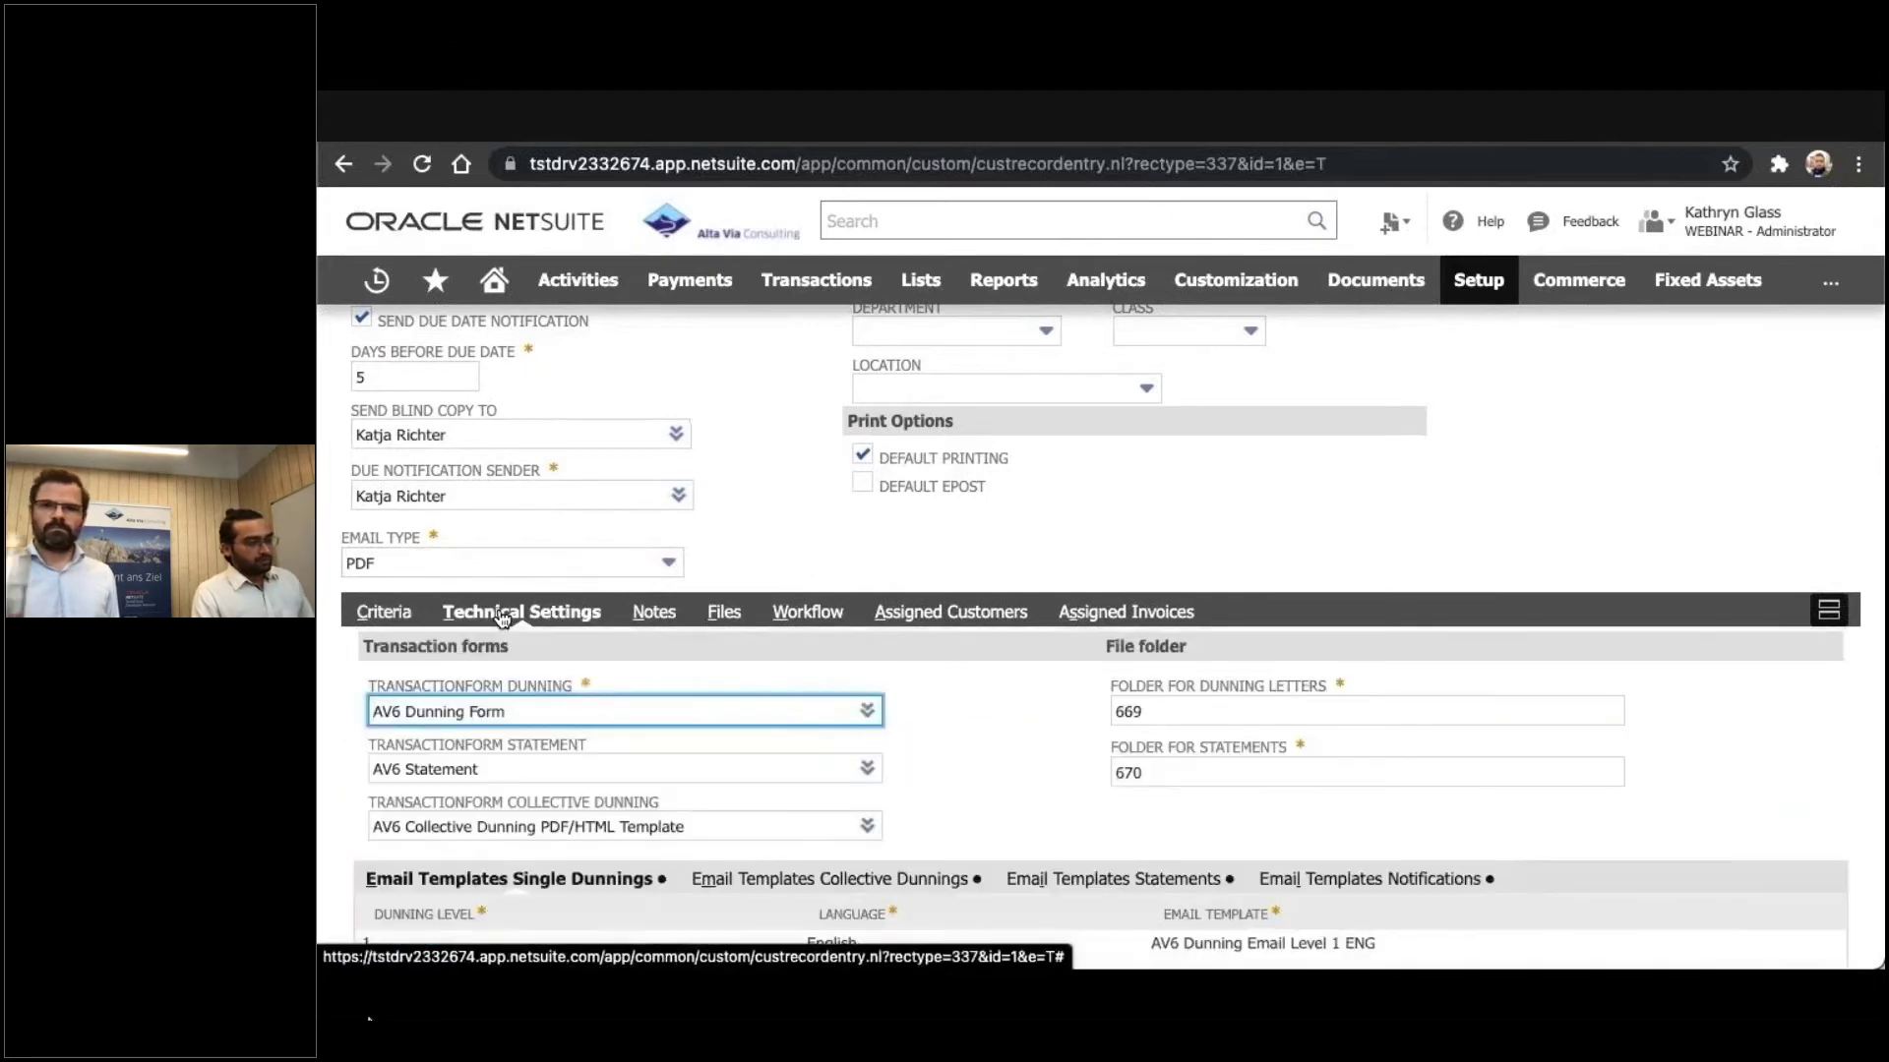
scroll(502, 617, down, 3)
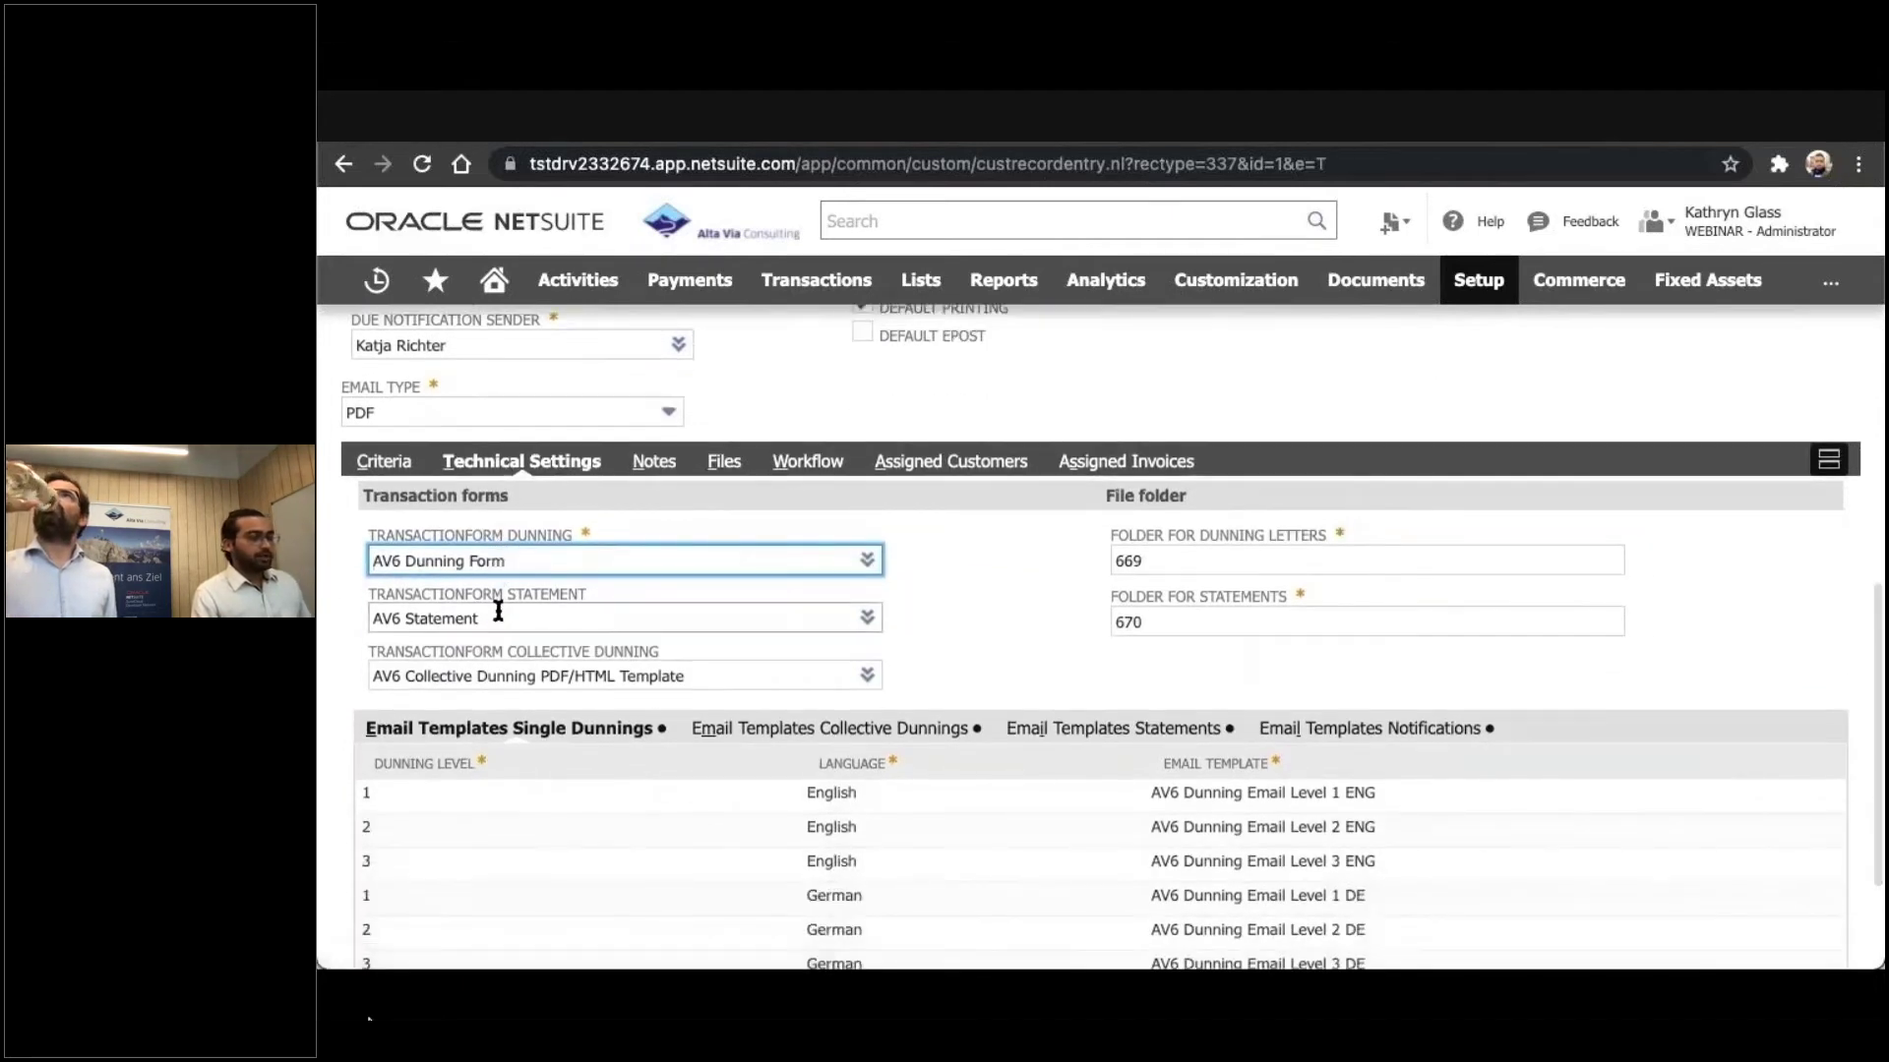
scroll(501, 615, down, 2)
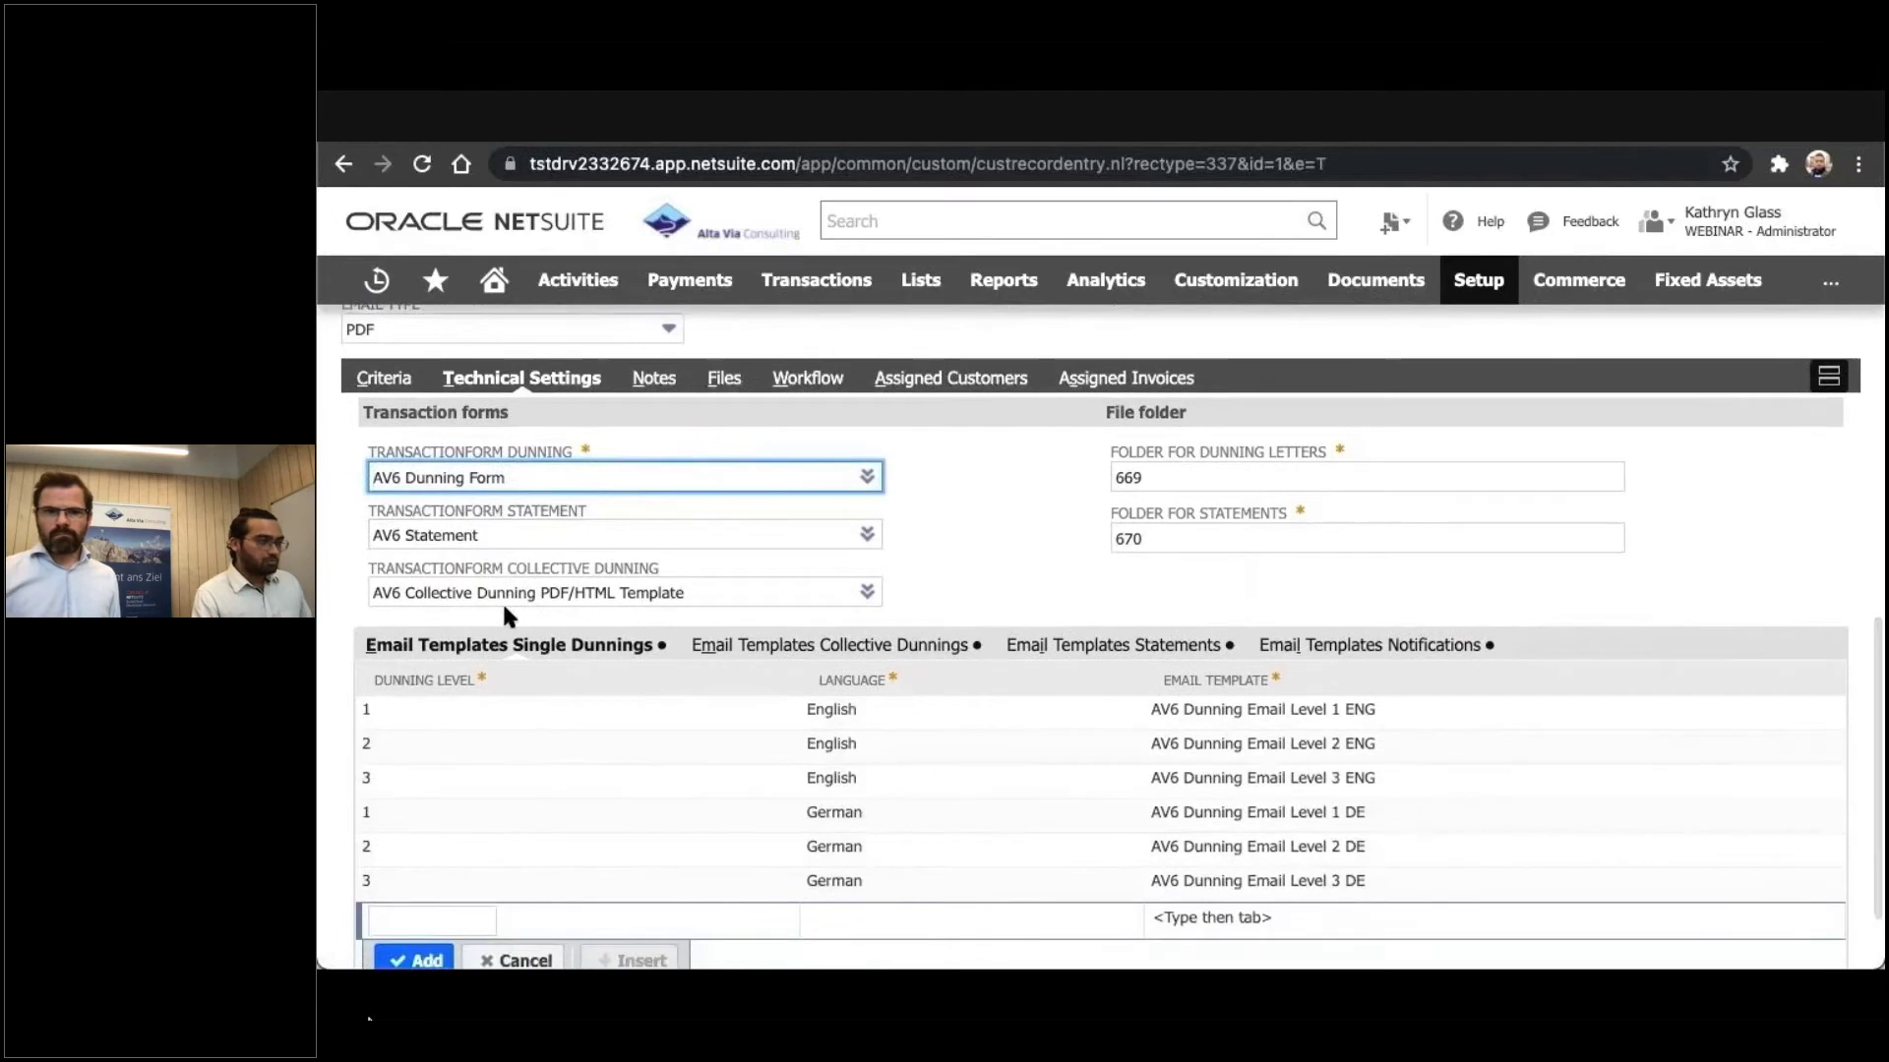
click(706, 592)
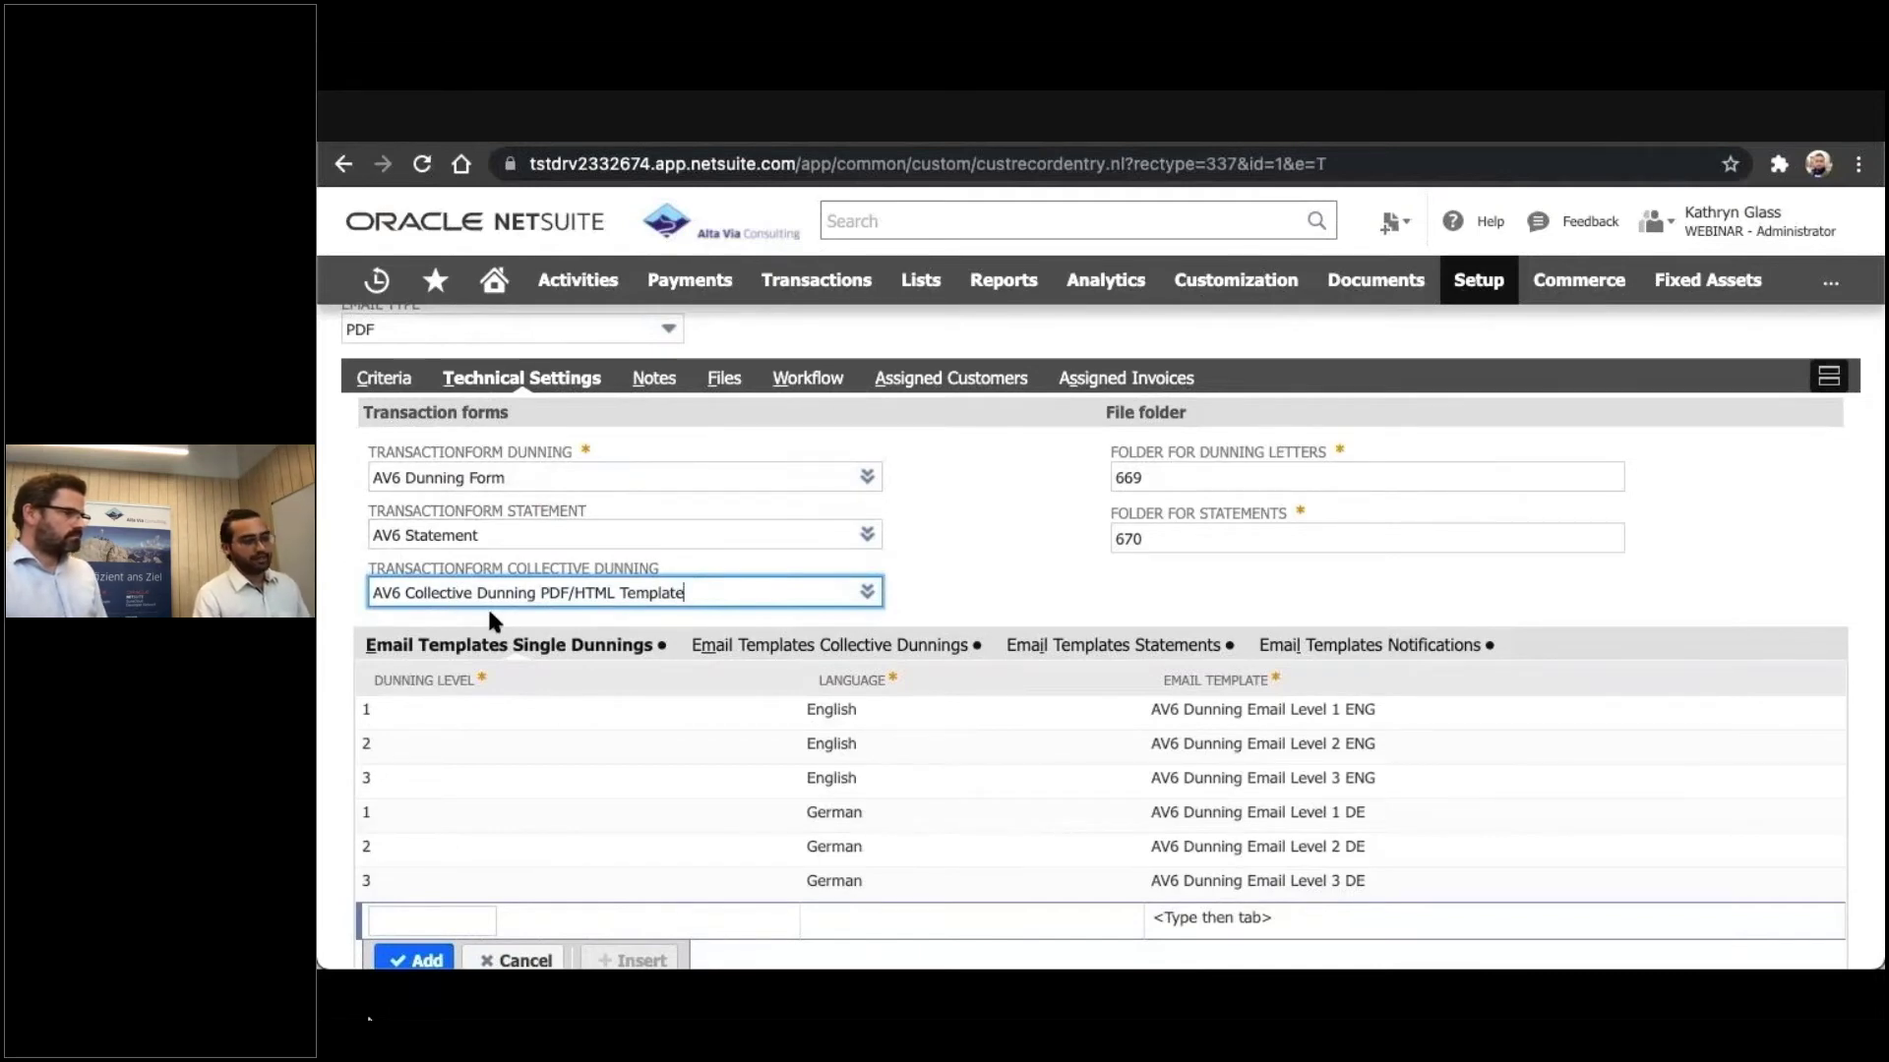
click(1088, 597)
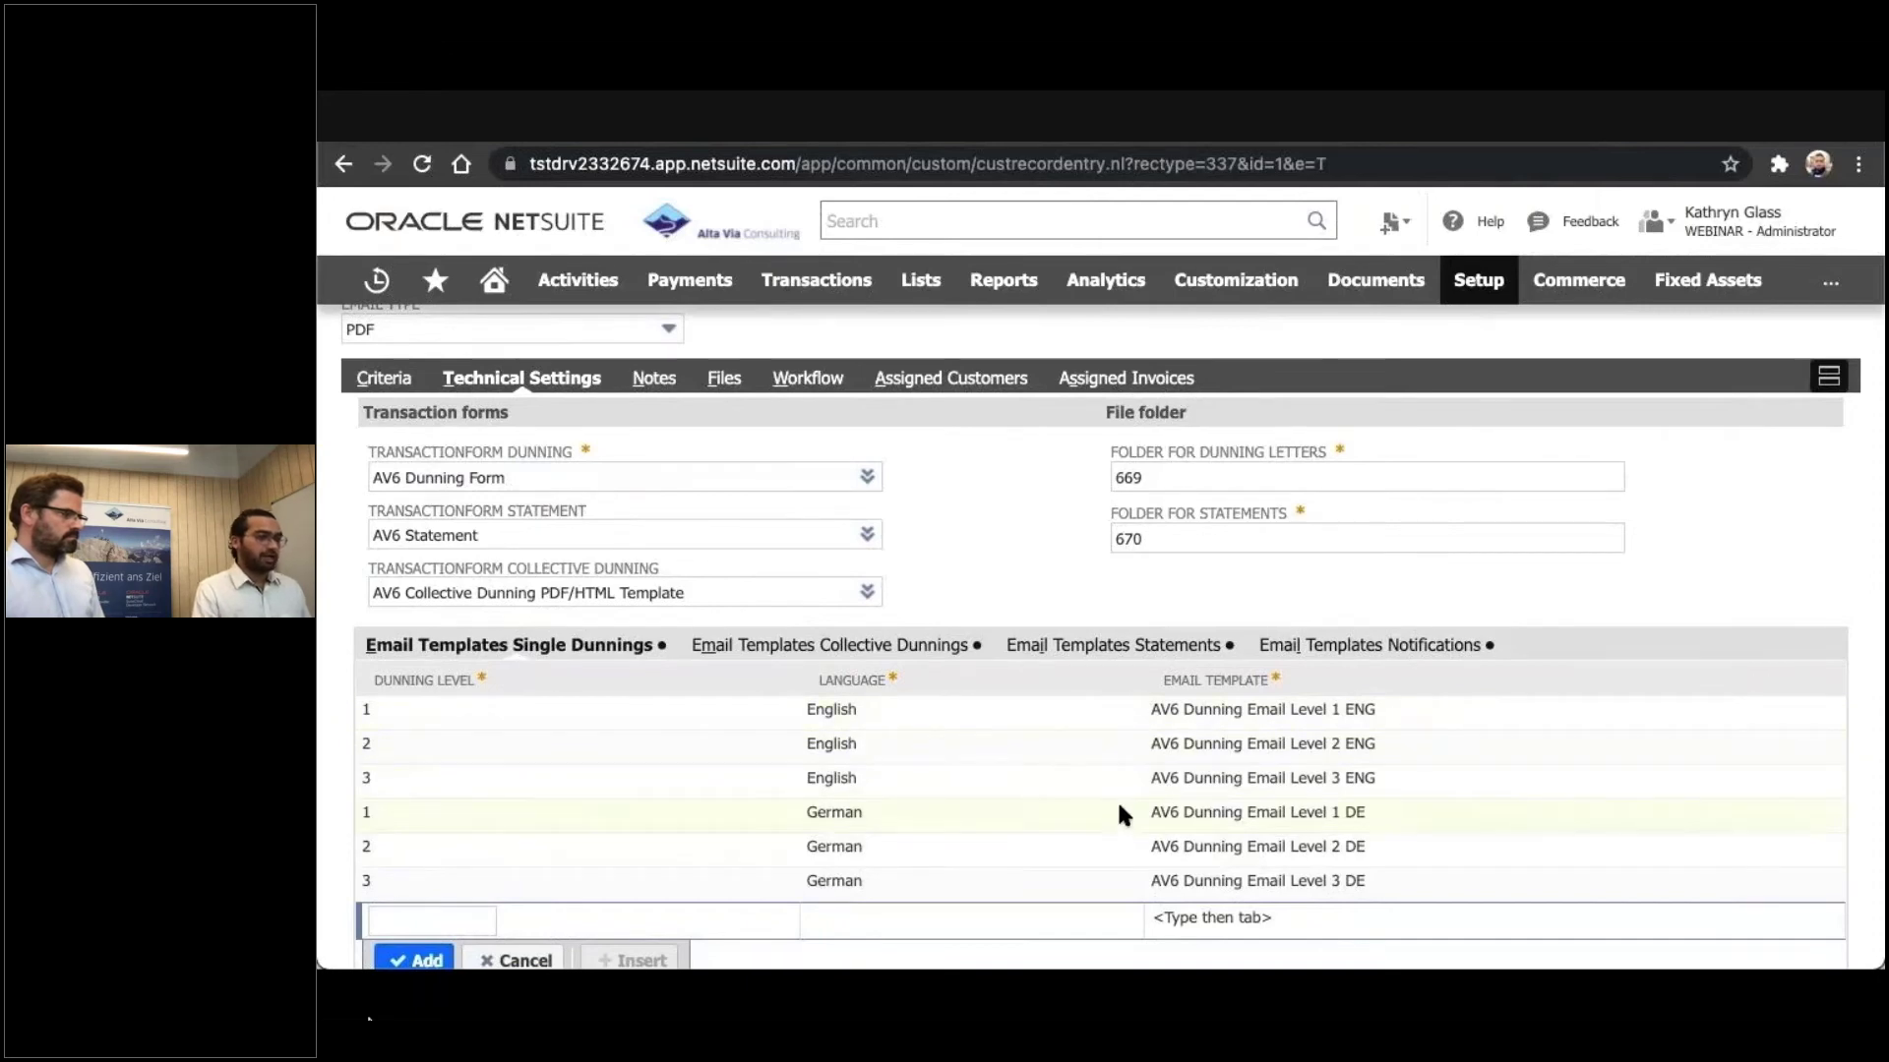
View the collective dunning email templates by language and the customers assigned to the setup
click(777, 649)
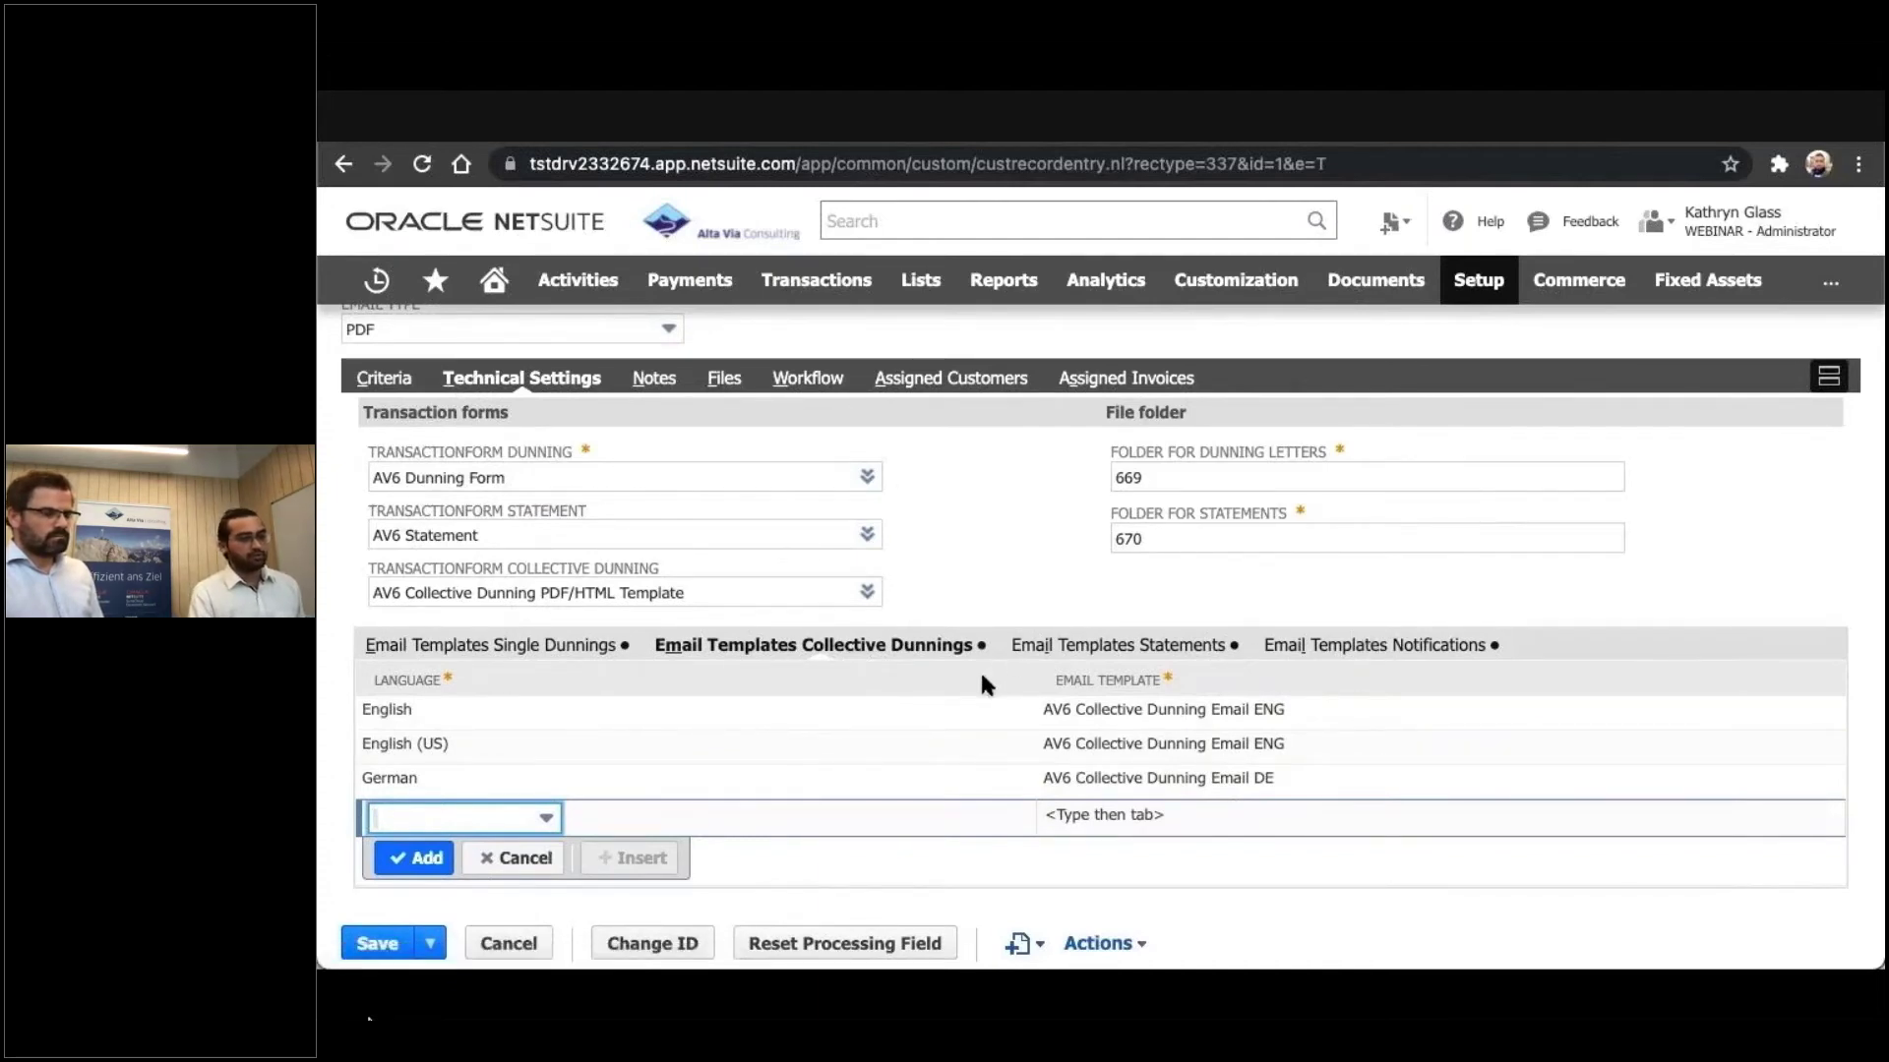
click(917, 377)
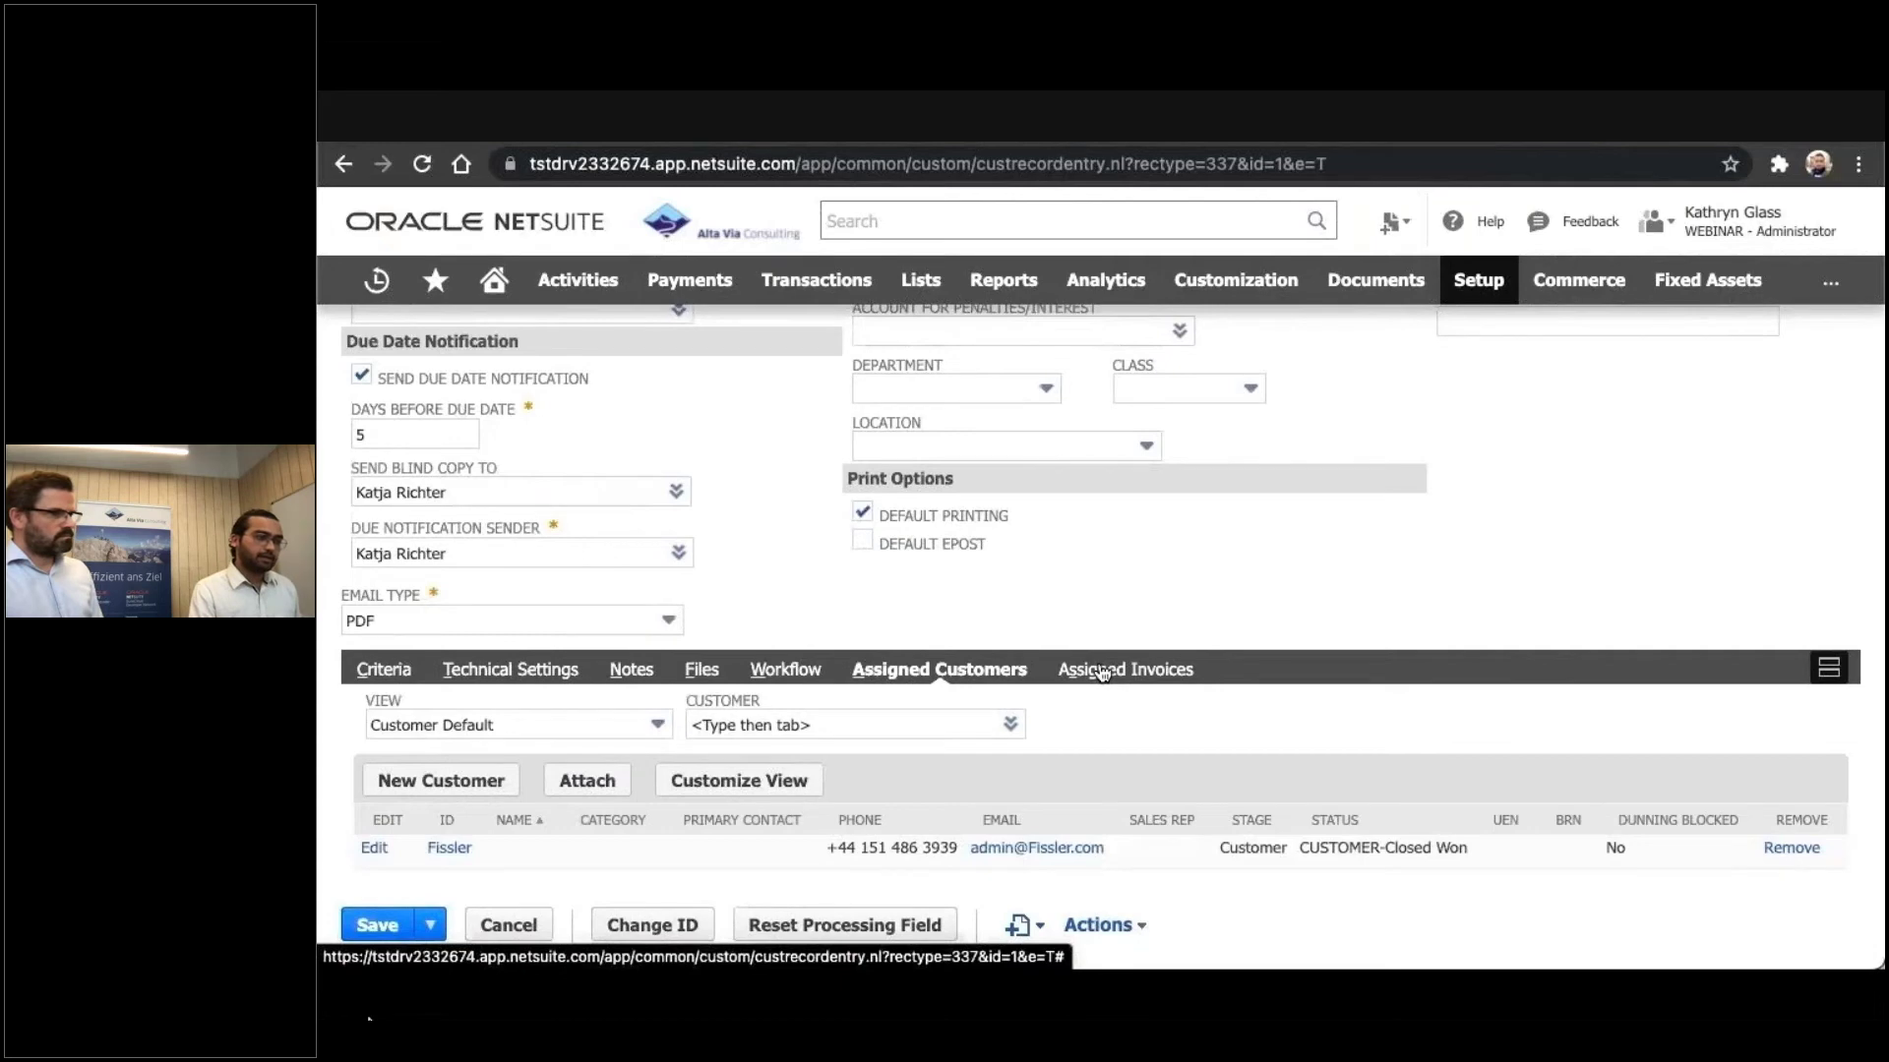
View the invoices assigned to the Dunning Germany 1 setup
click(1103, 671)
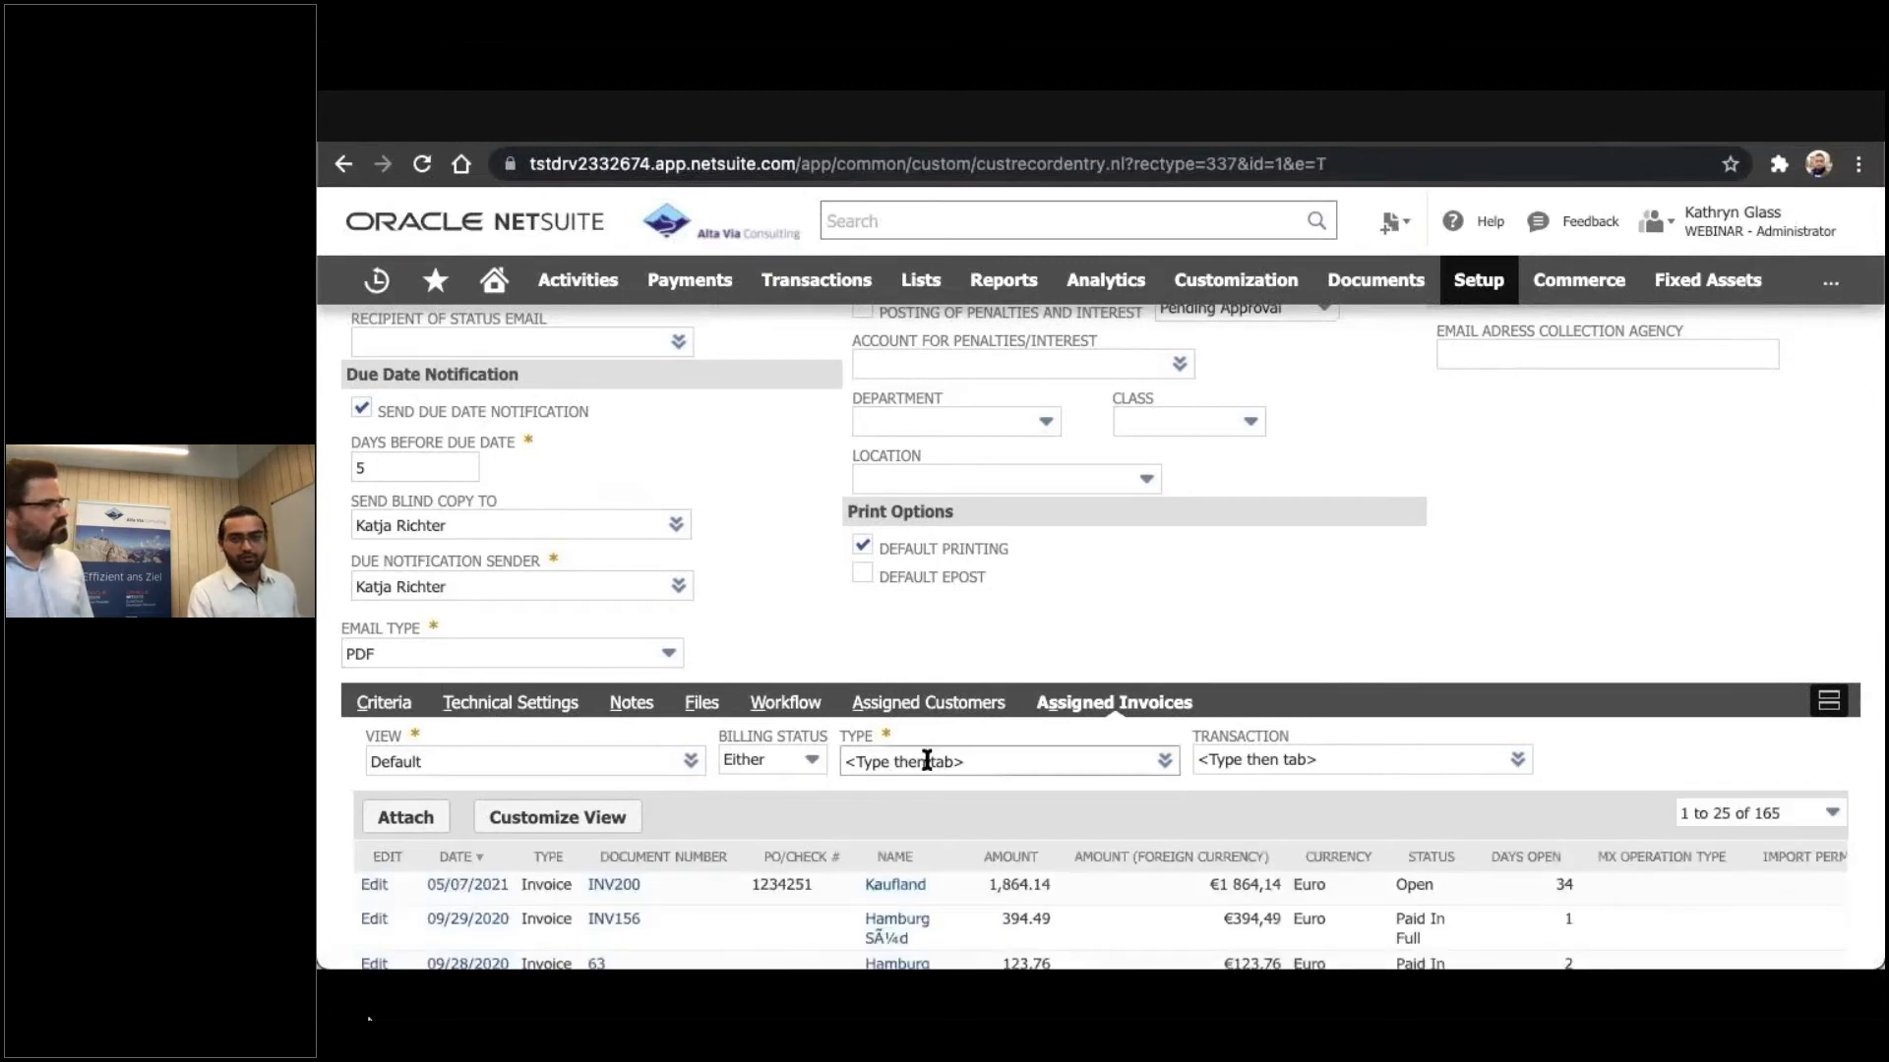
scroll(927, 763, down, 3)
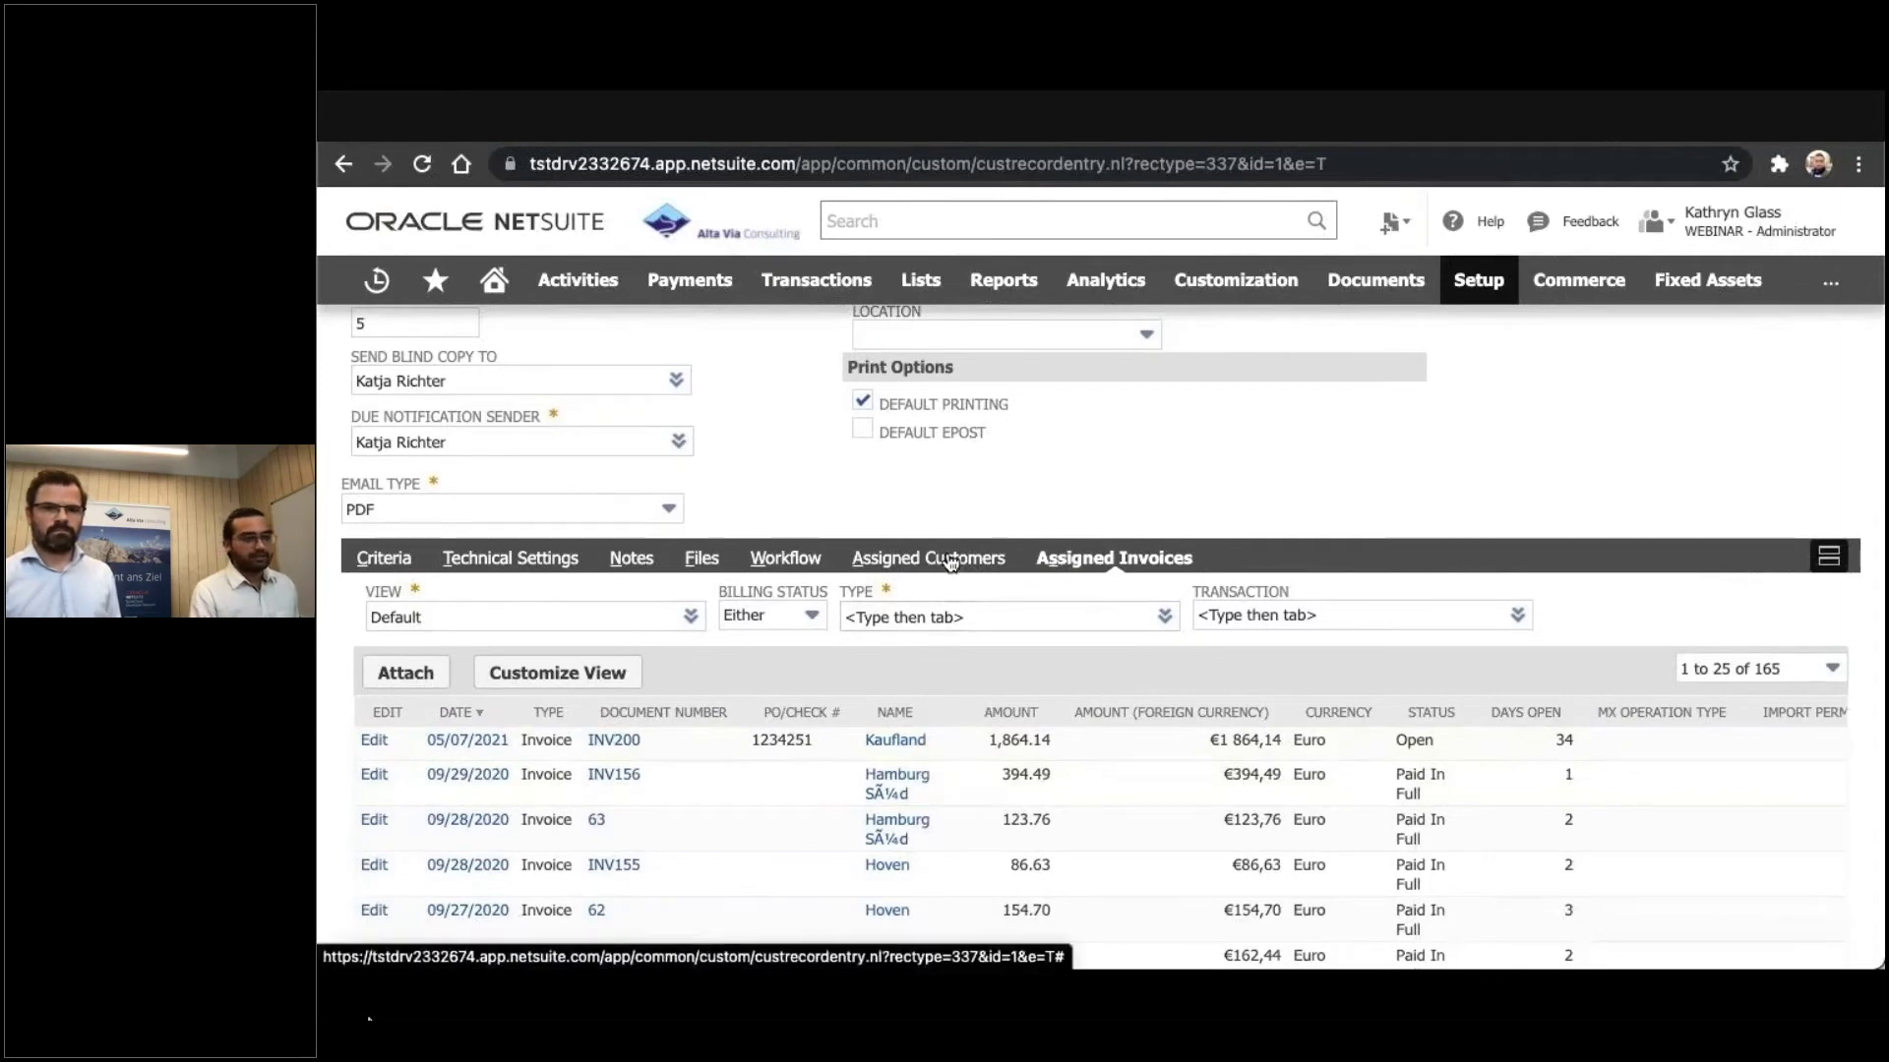
scroll(950, 561, up, 3)
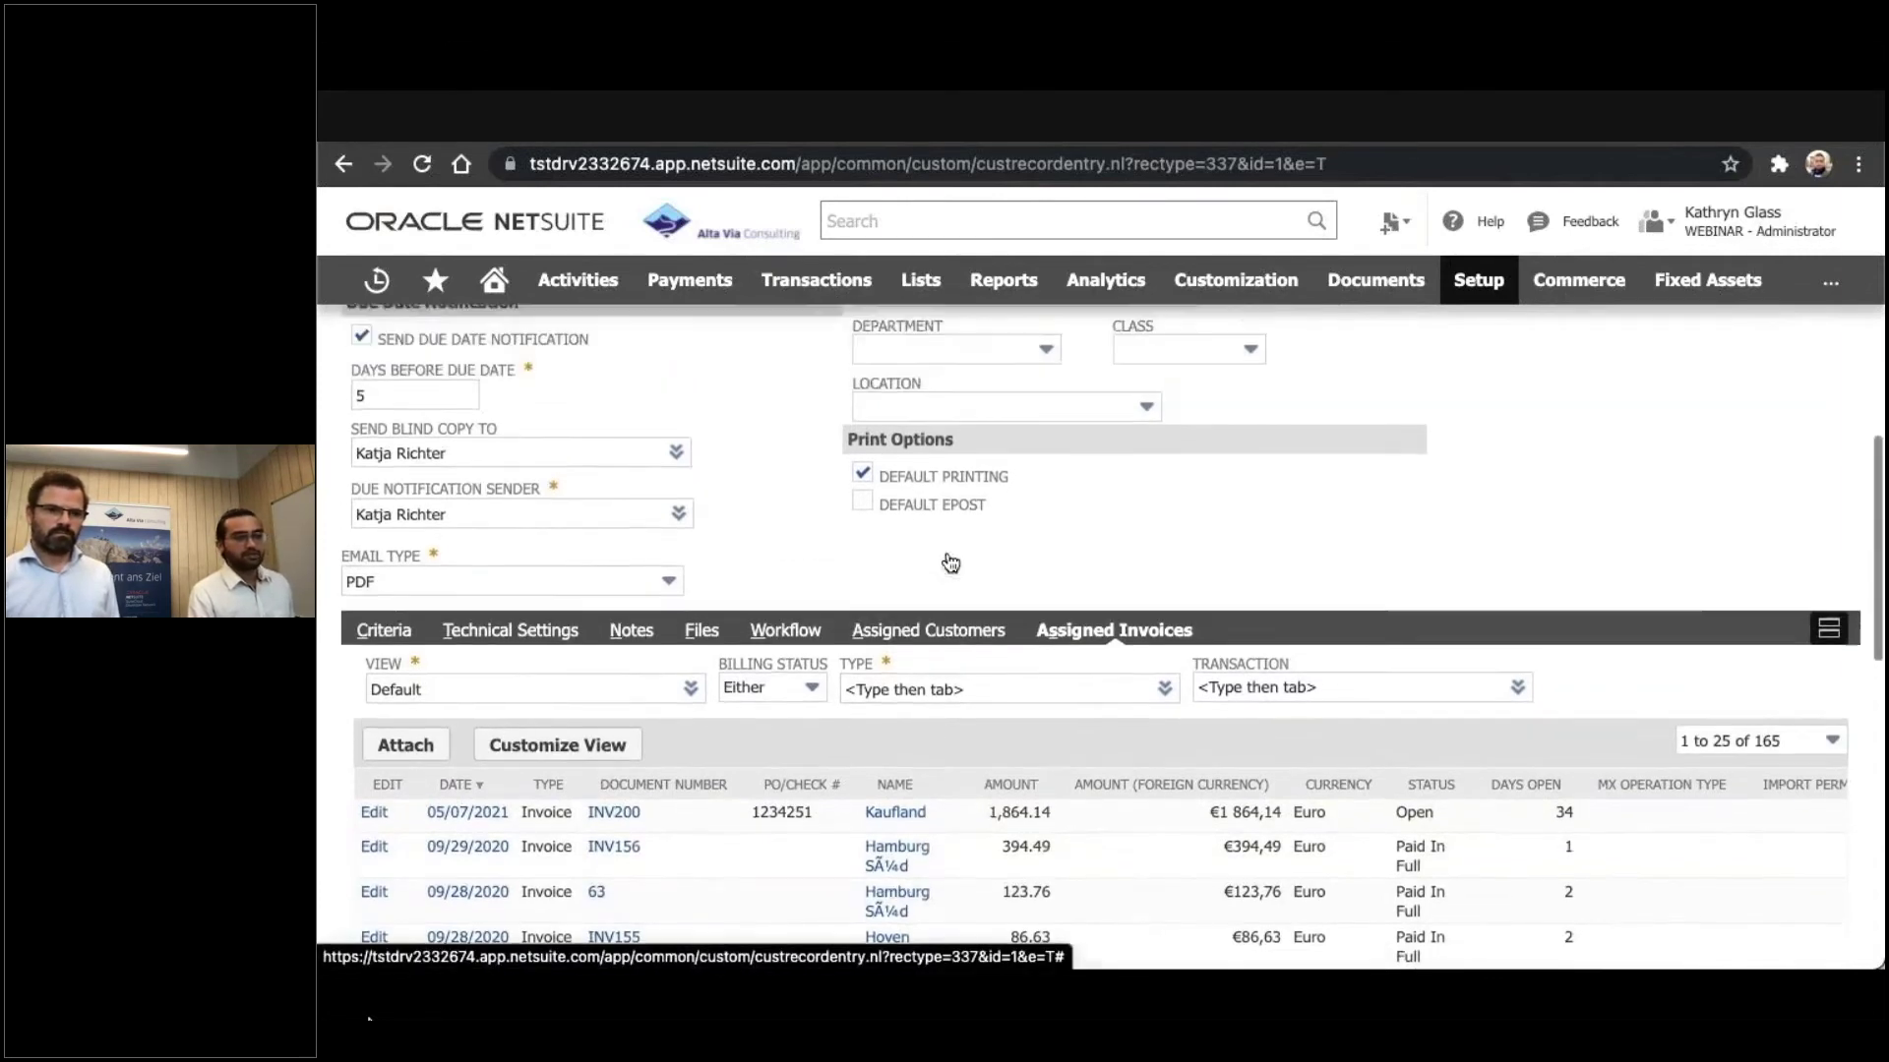
scroll(950, 561, up, 10)
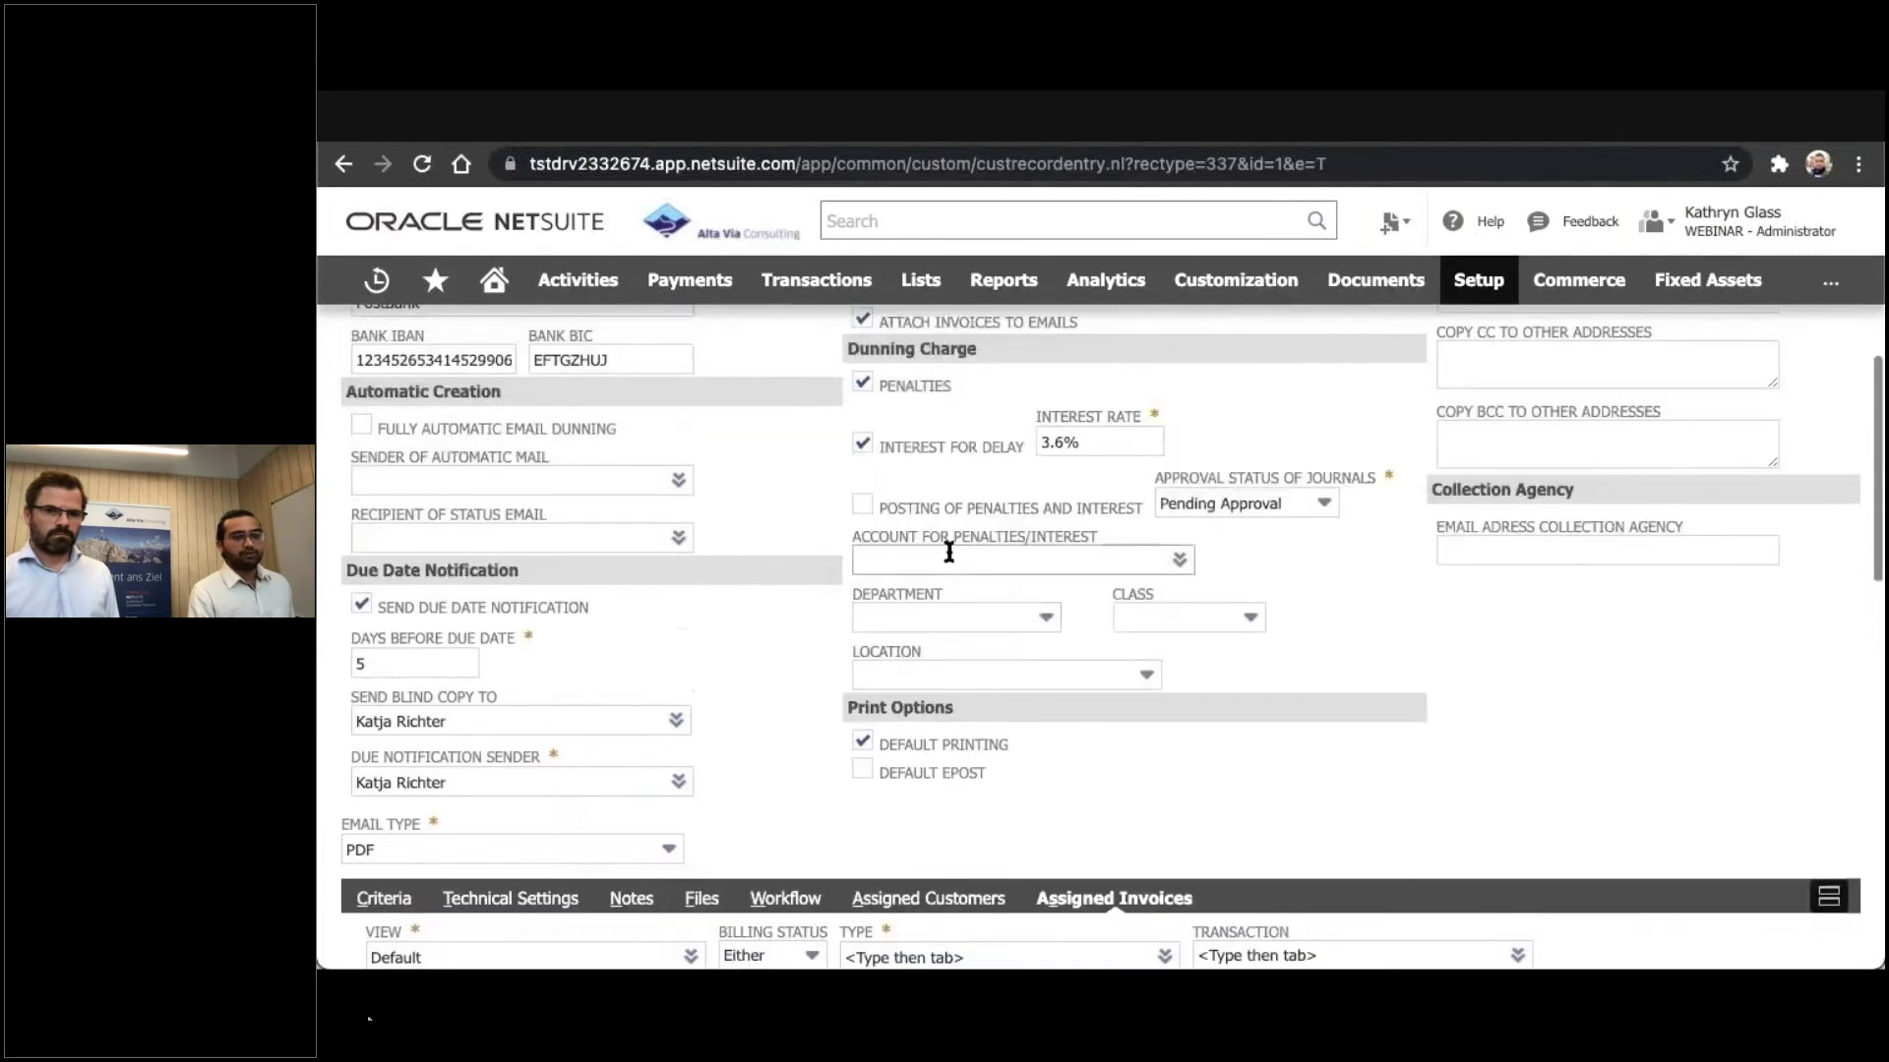
scroll(946, 545, up, 7)
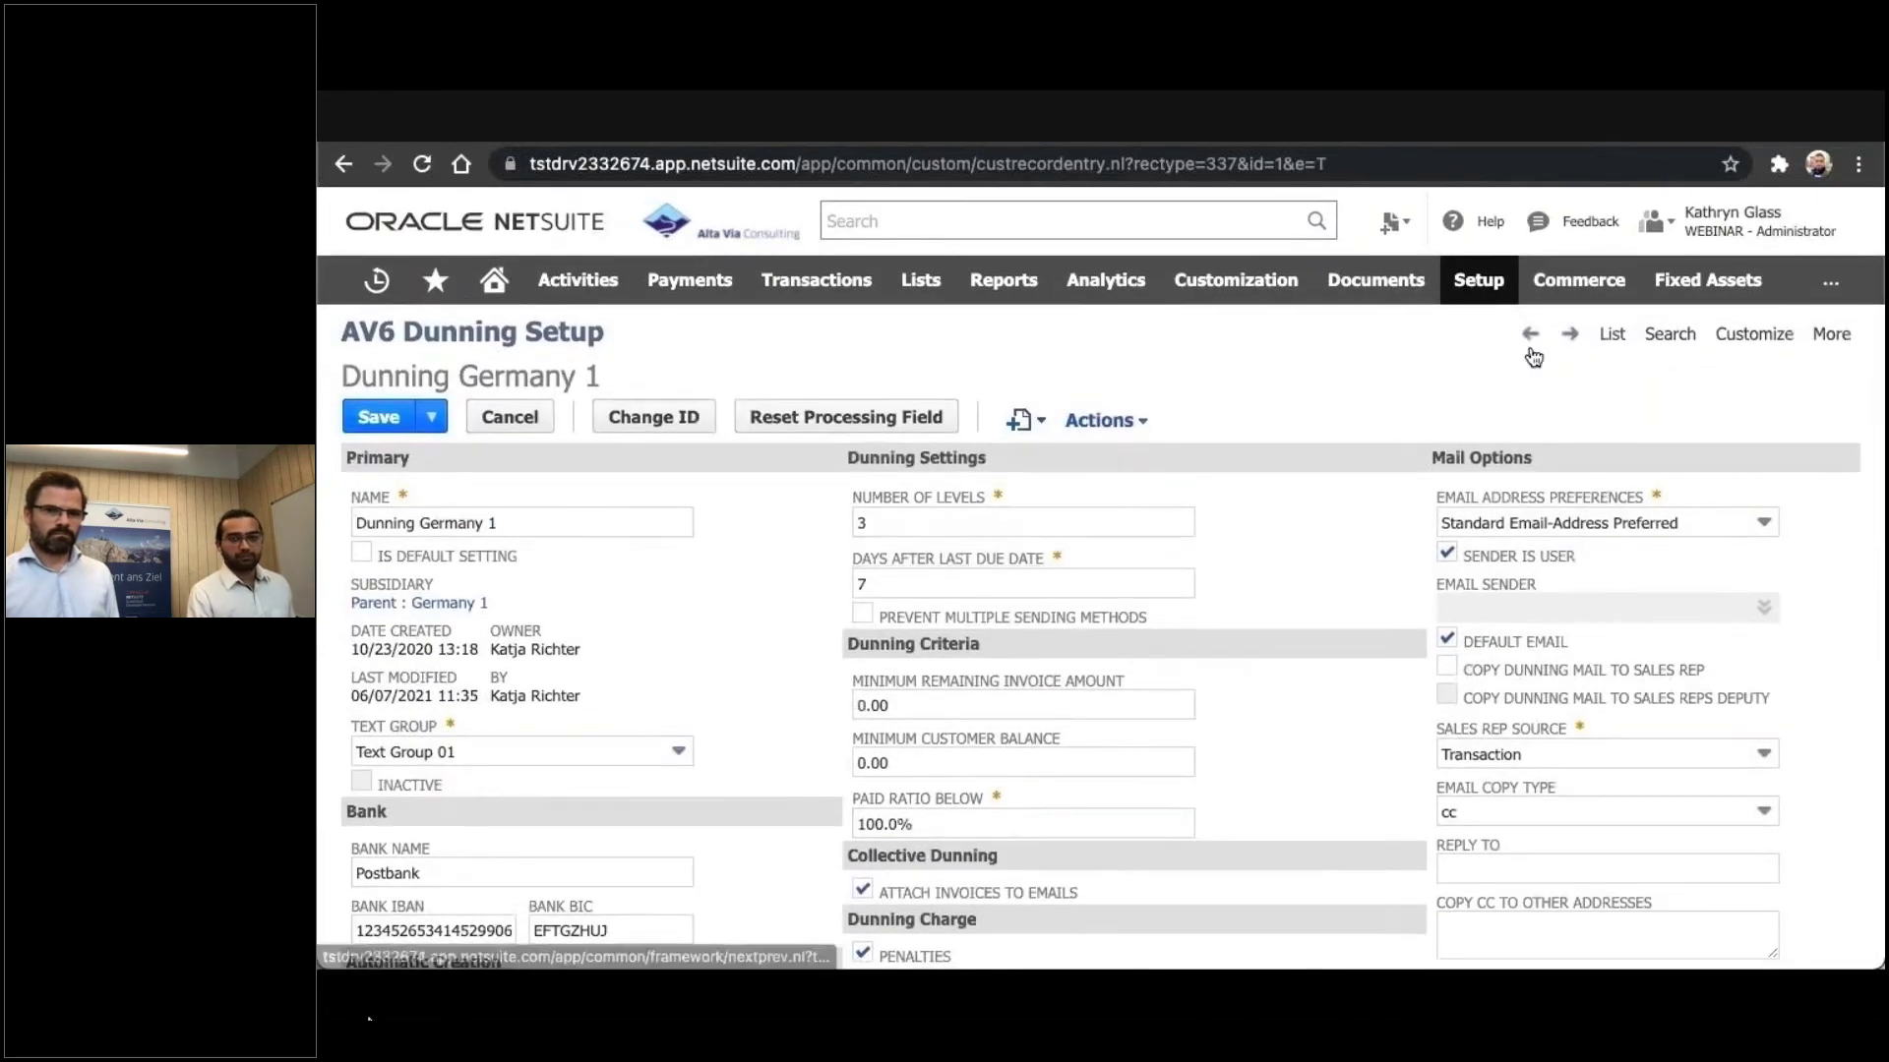
Open the Dunning Process overview page
mouse_move(1831, 290)
mouse_move(1813, 377)
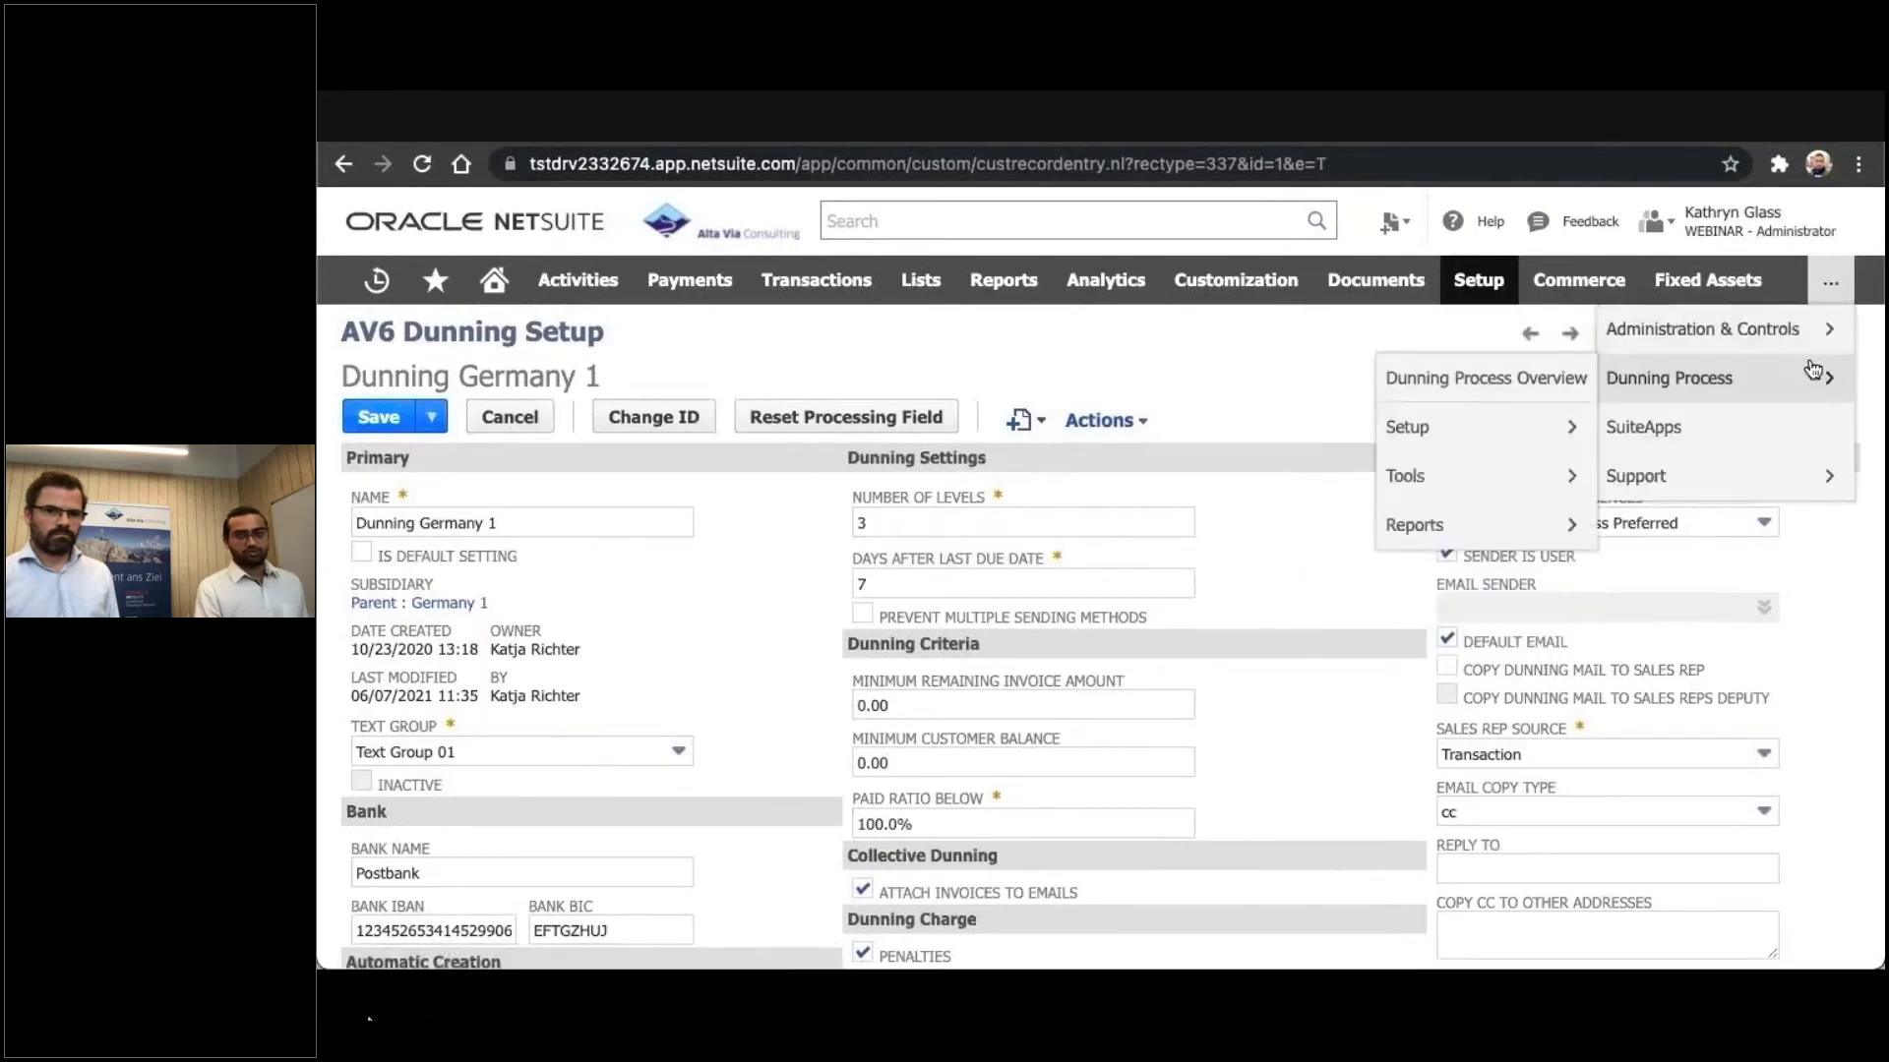
click(1521, 377)
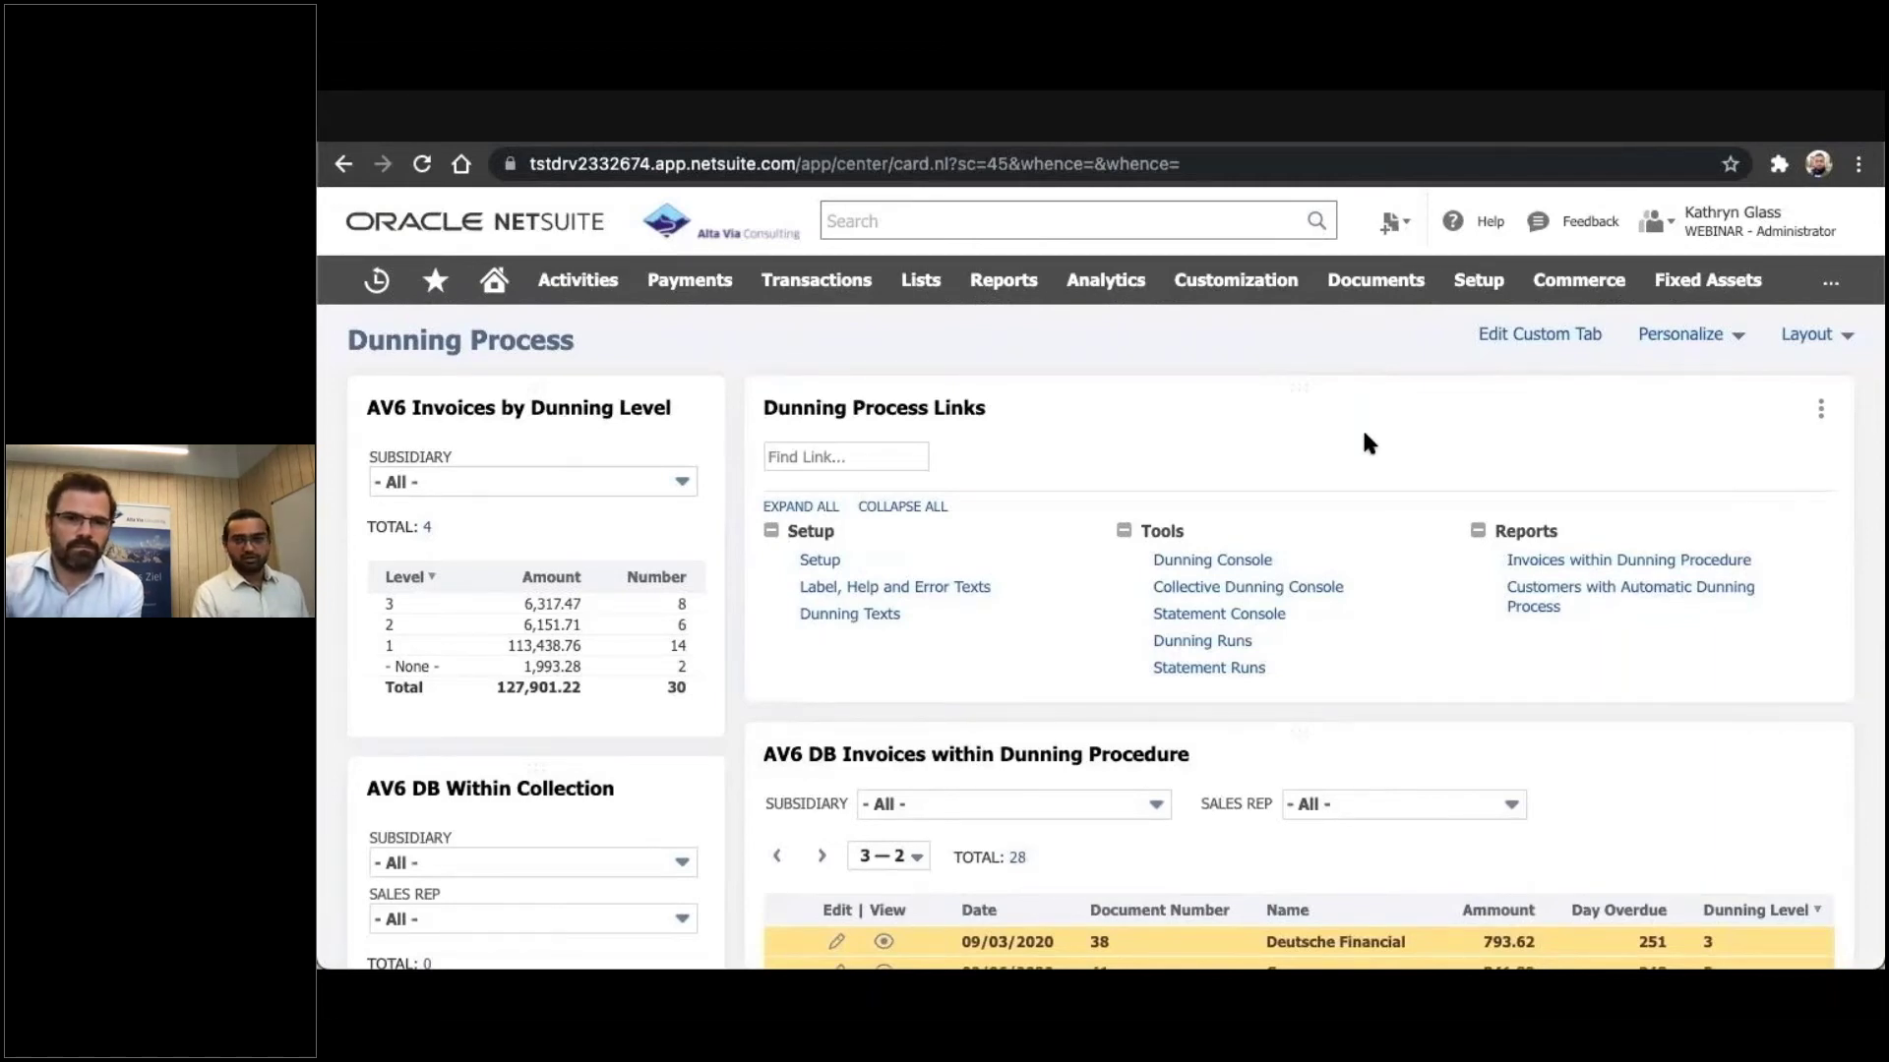
Open the Statement Console and filter it by the subsidiary Parent : Germany 1
mouse_move(1819, 291)
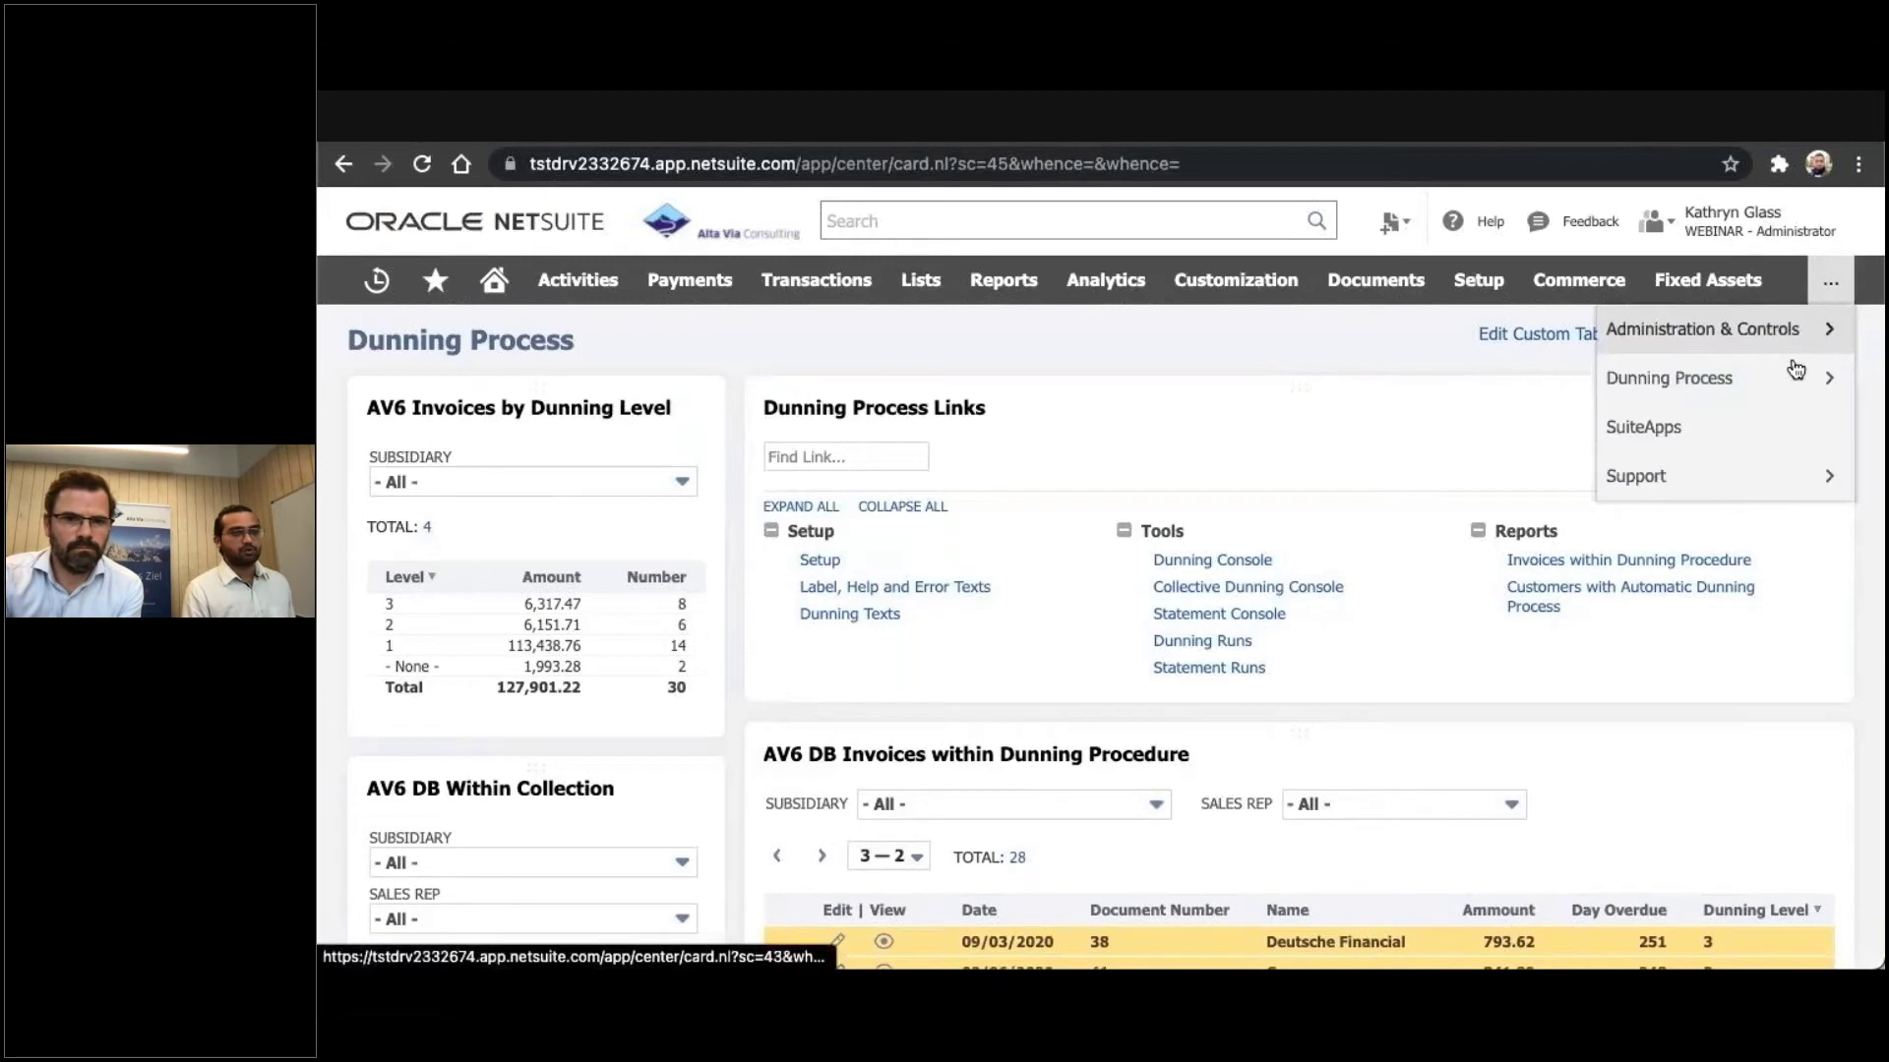
mouse_move(1771, 403)
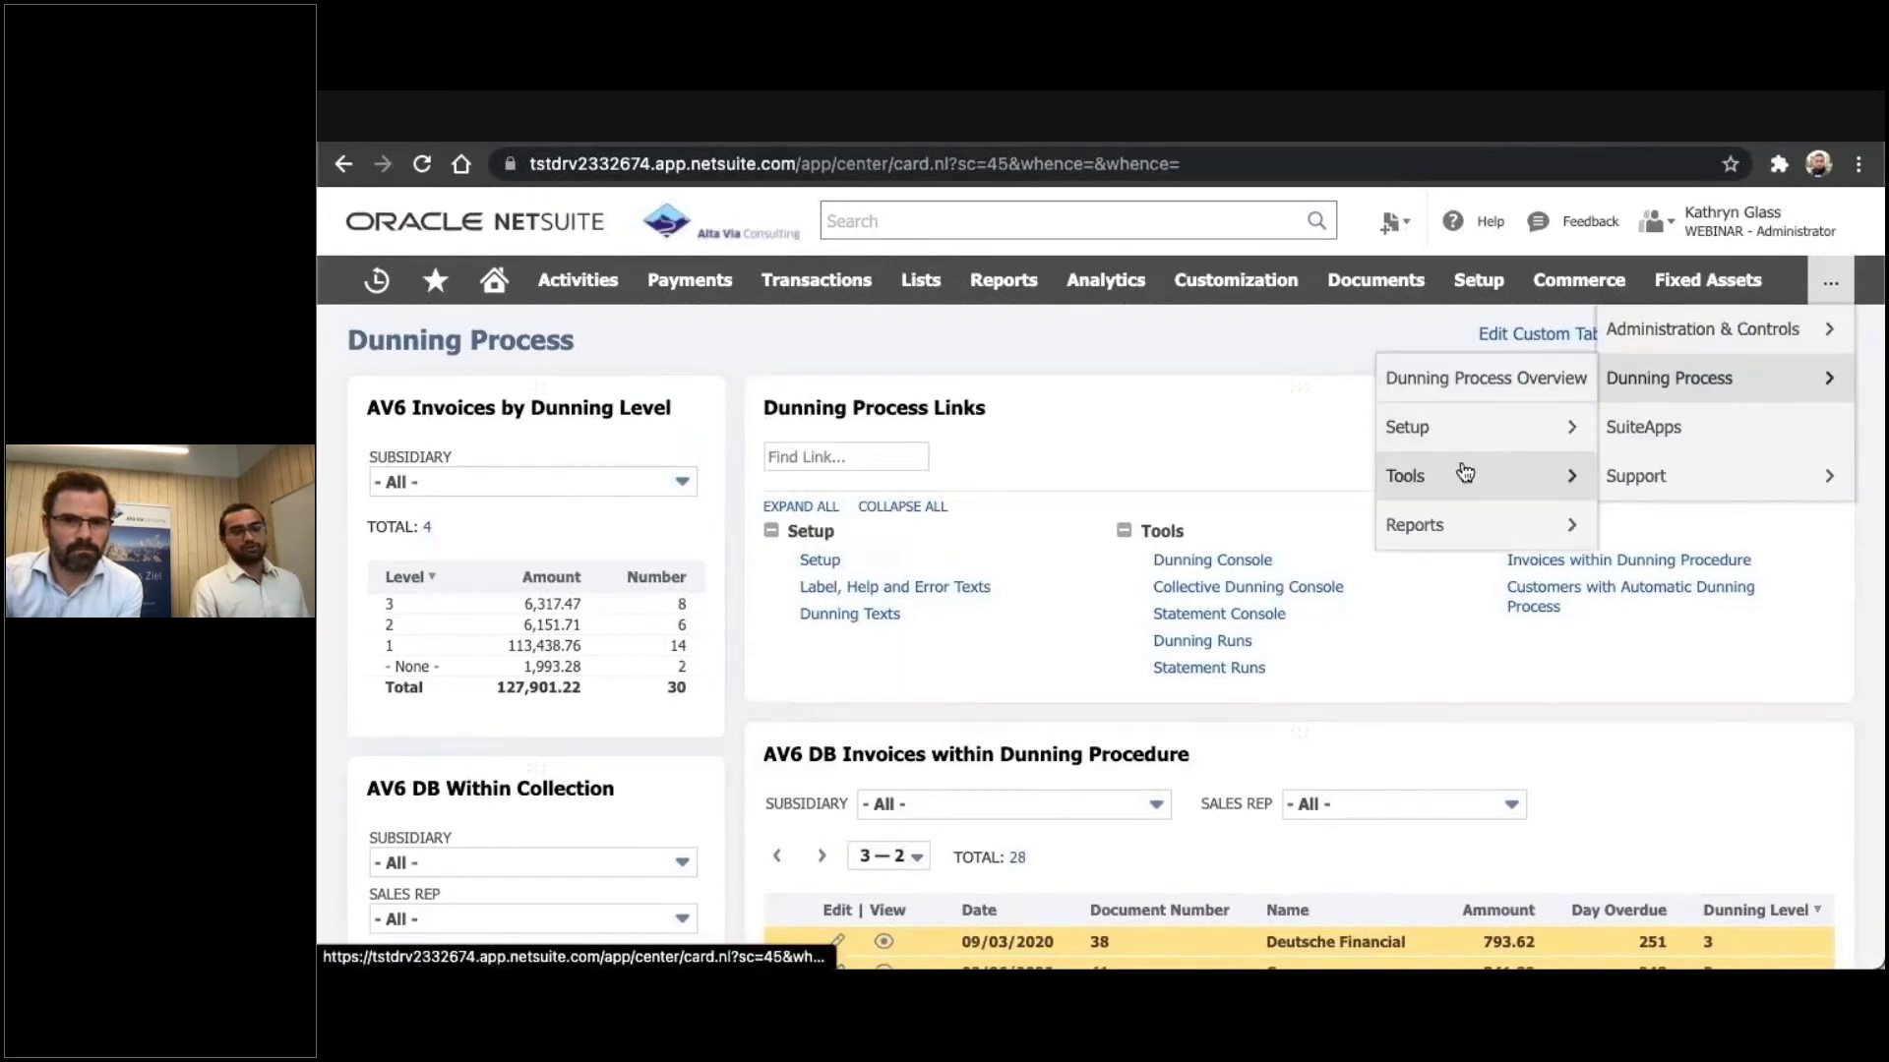
mouse_move(1446, 479)
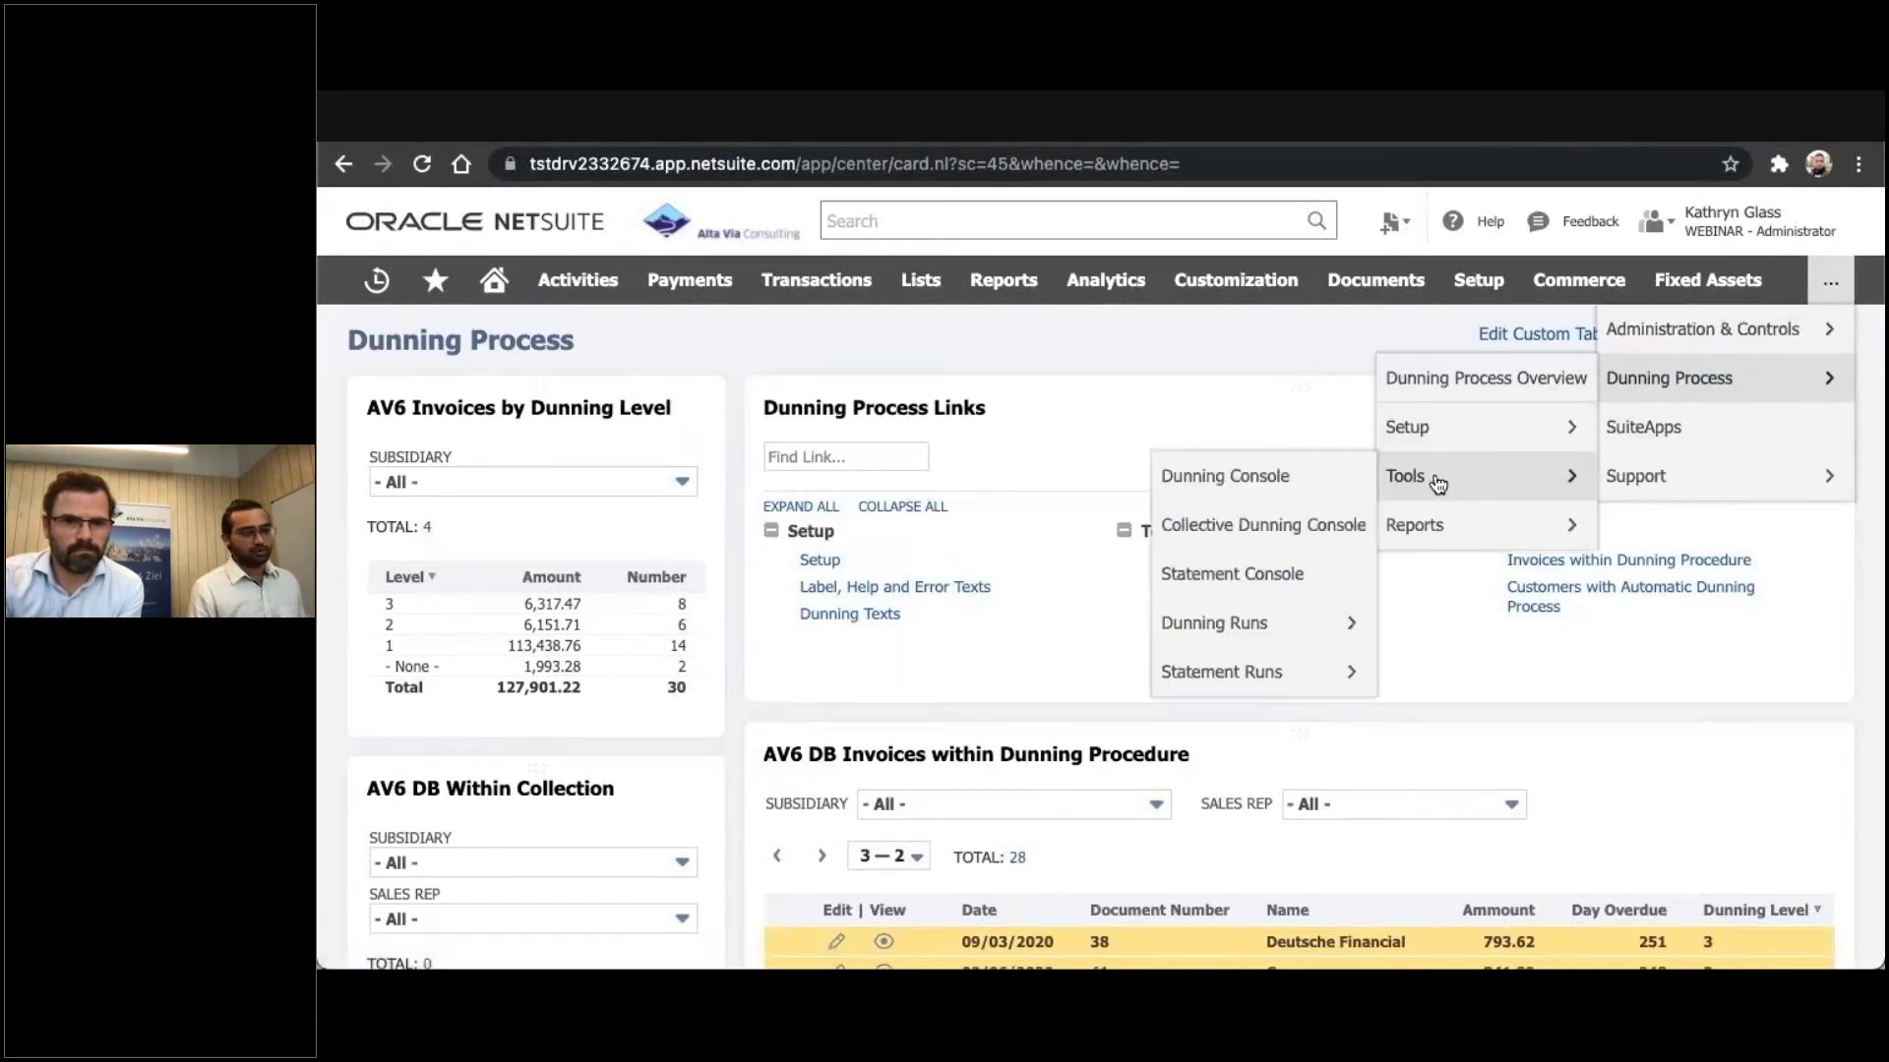
click(1238, 585)
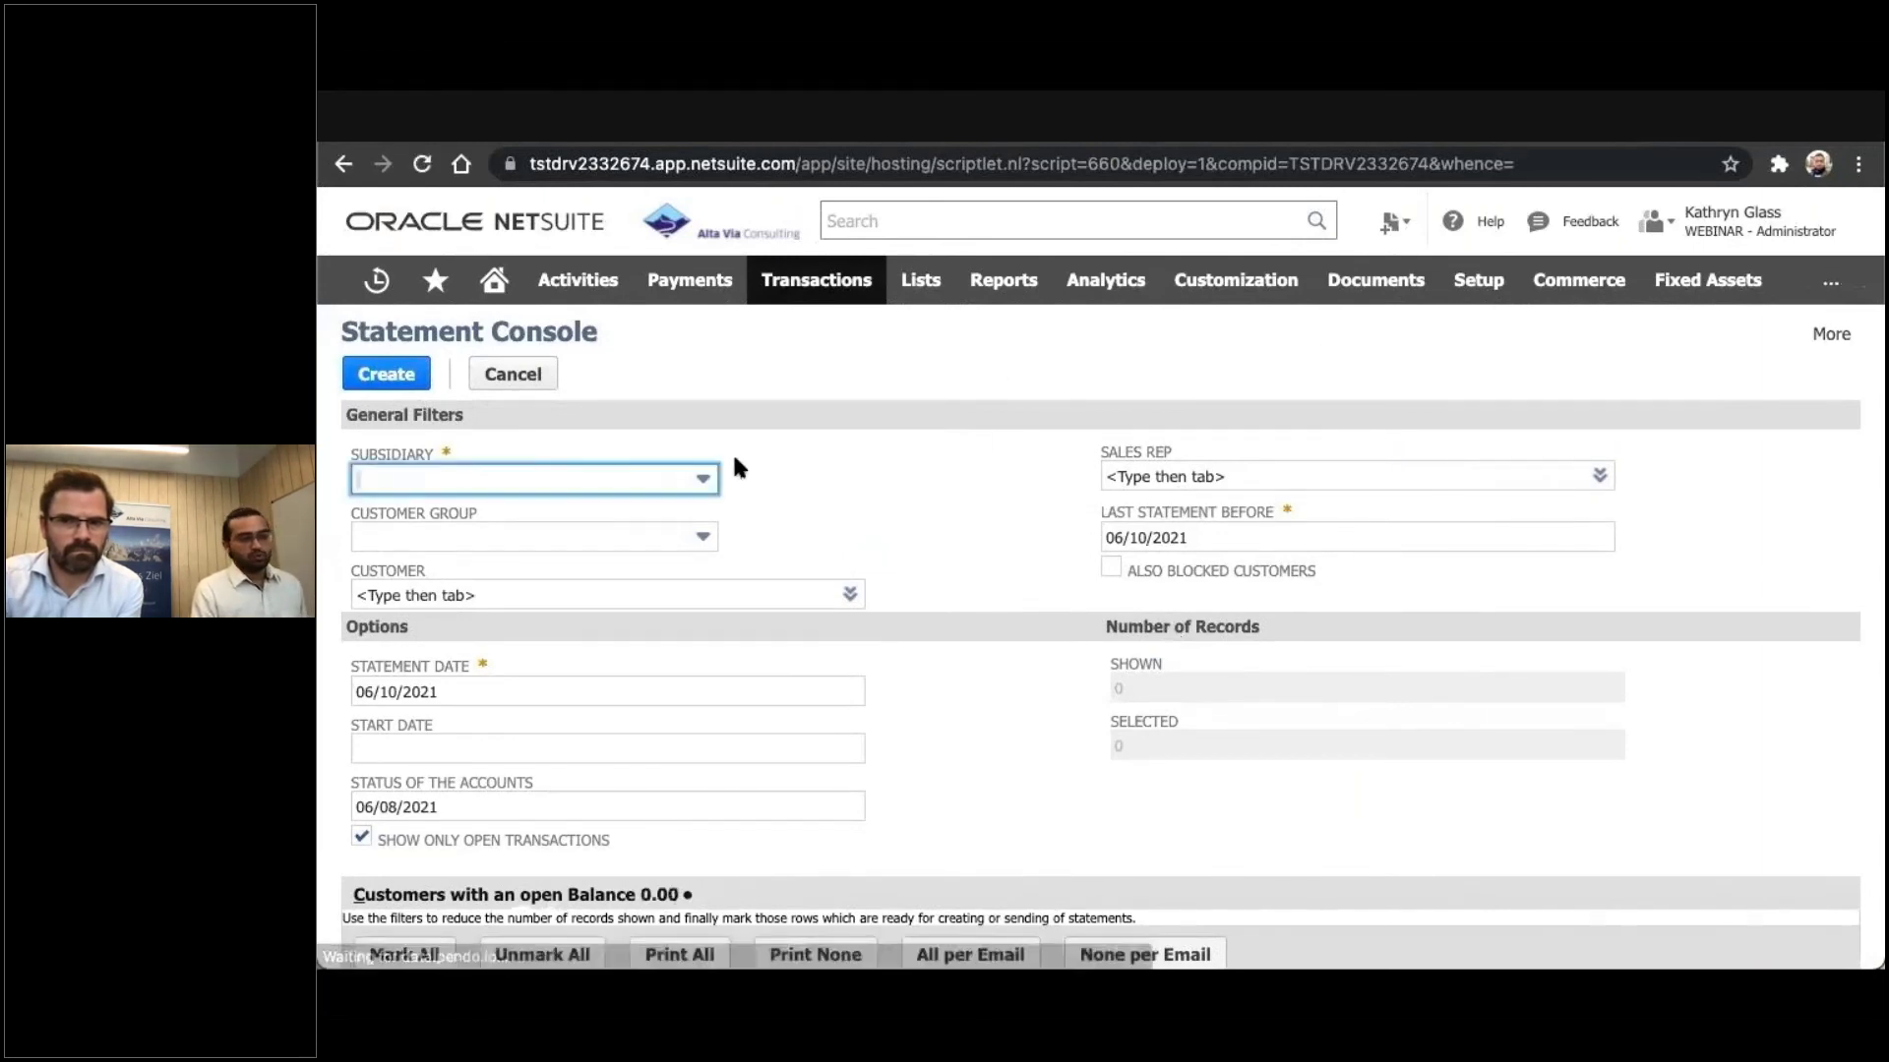
click(586, 479)
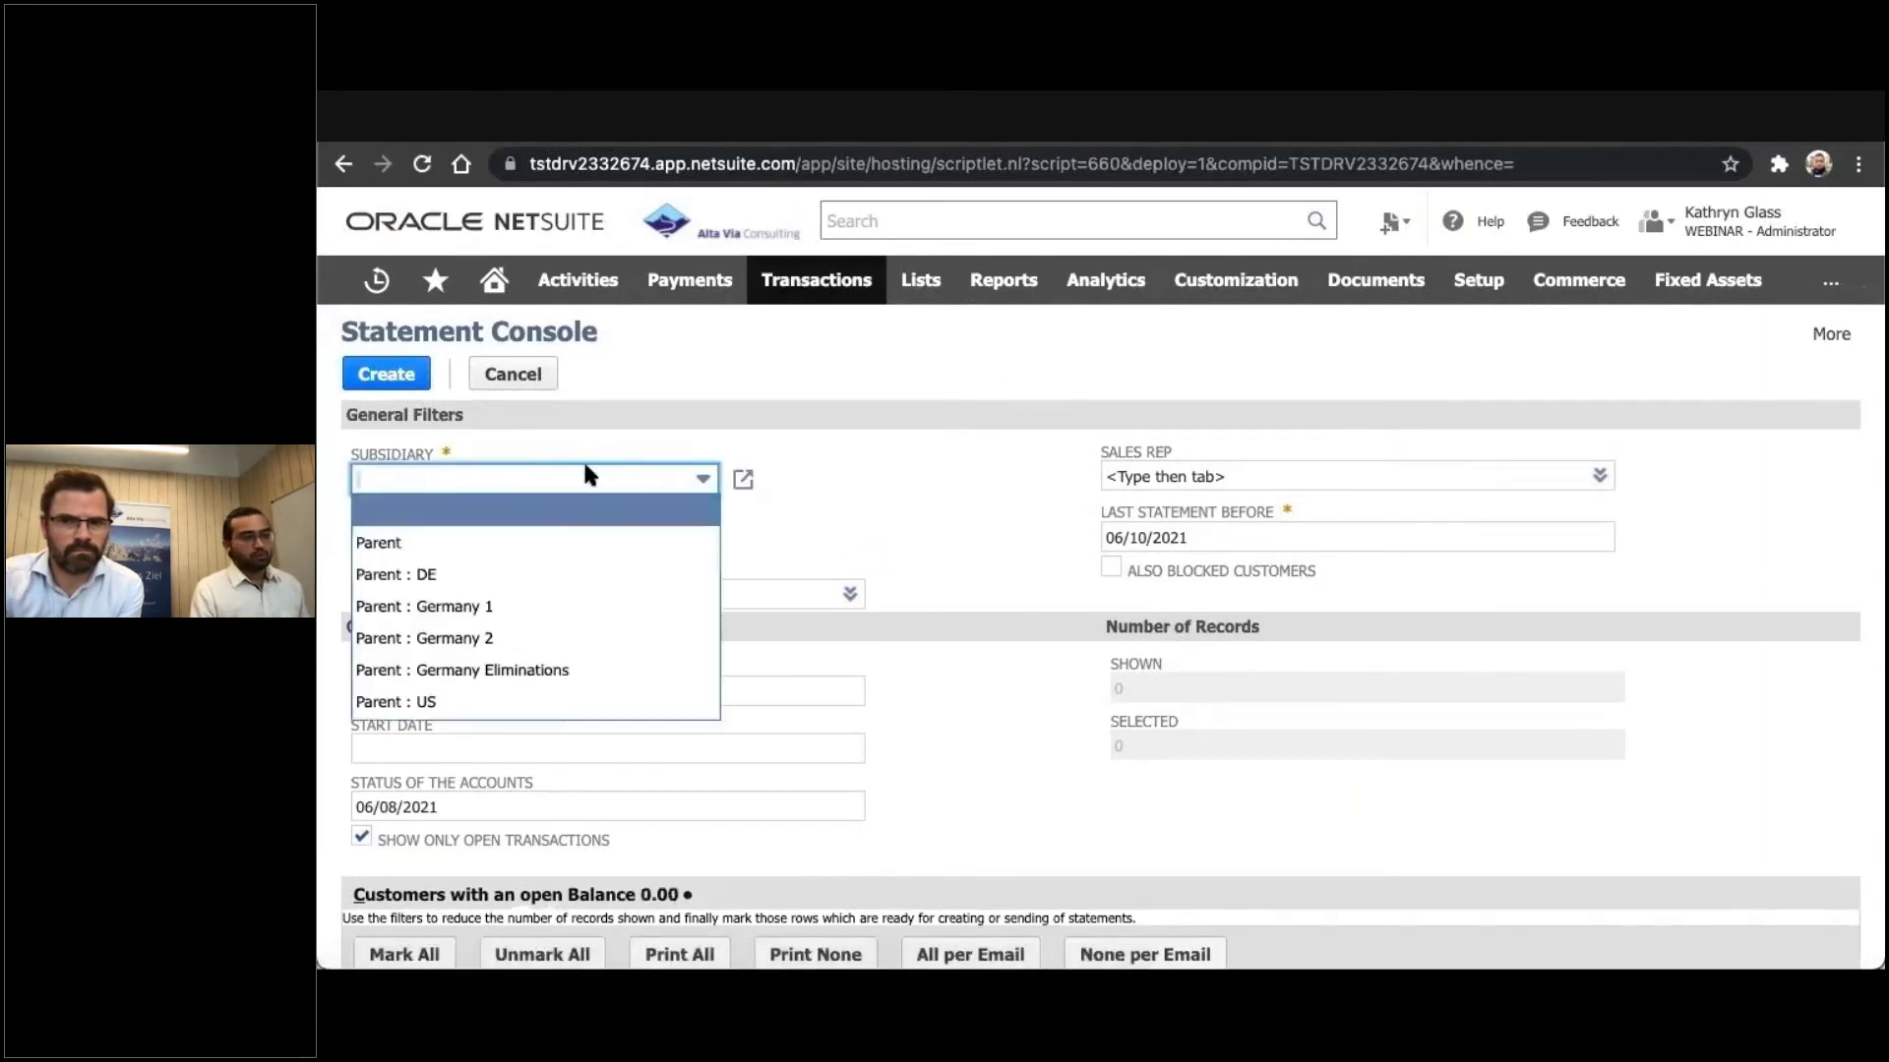
click(435, 605)
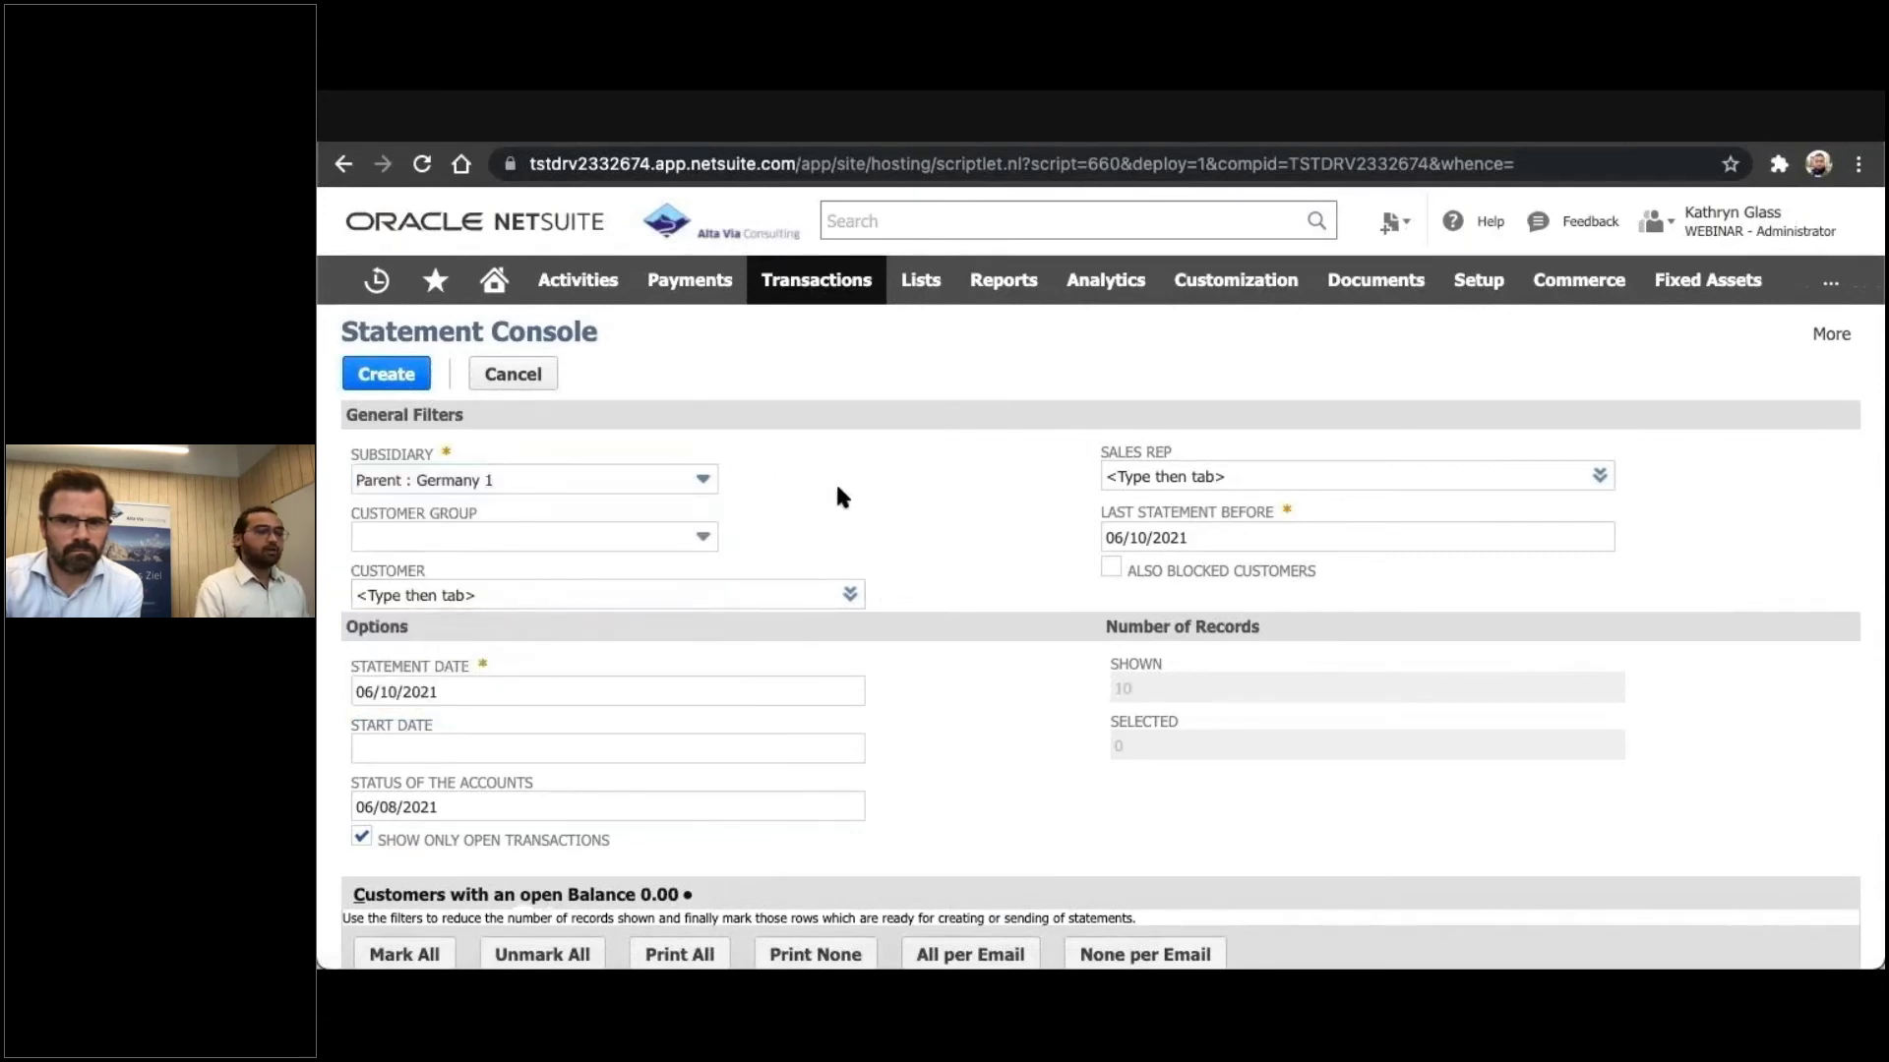
Examine the statement date options, the open-transactions setting and the customers listed with an open balance
scroll(837, 487, down, 1)
scroll(835, 481, down, 1)
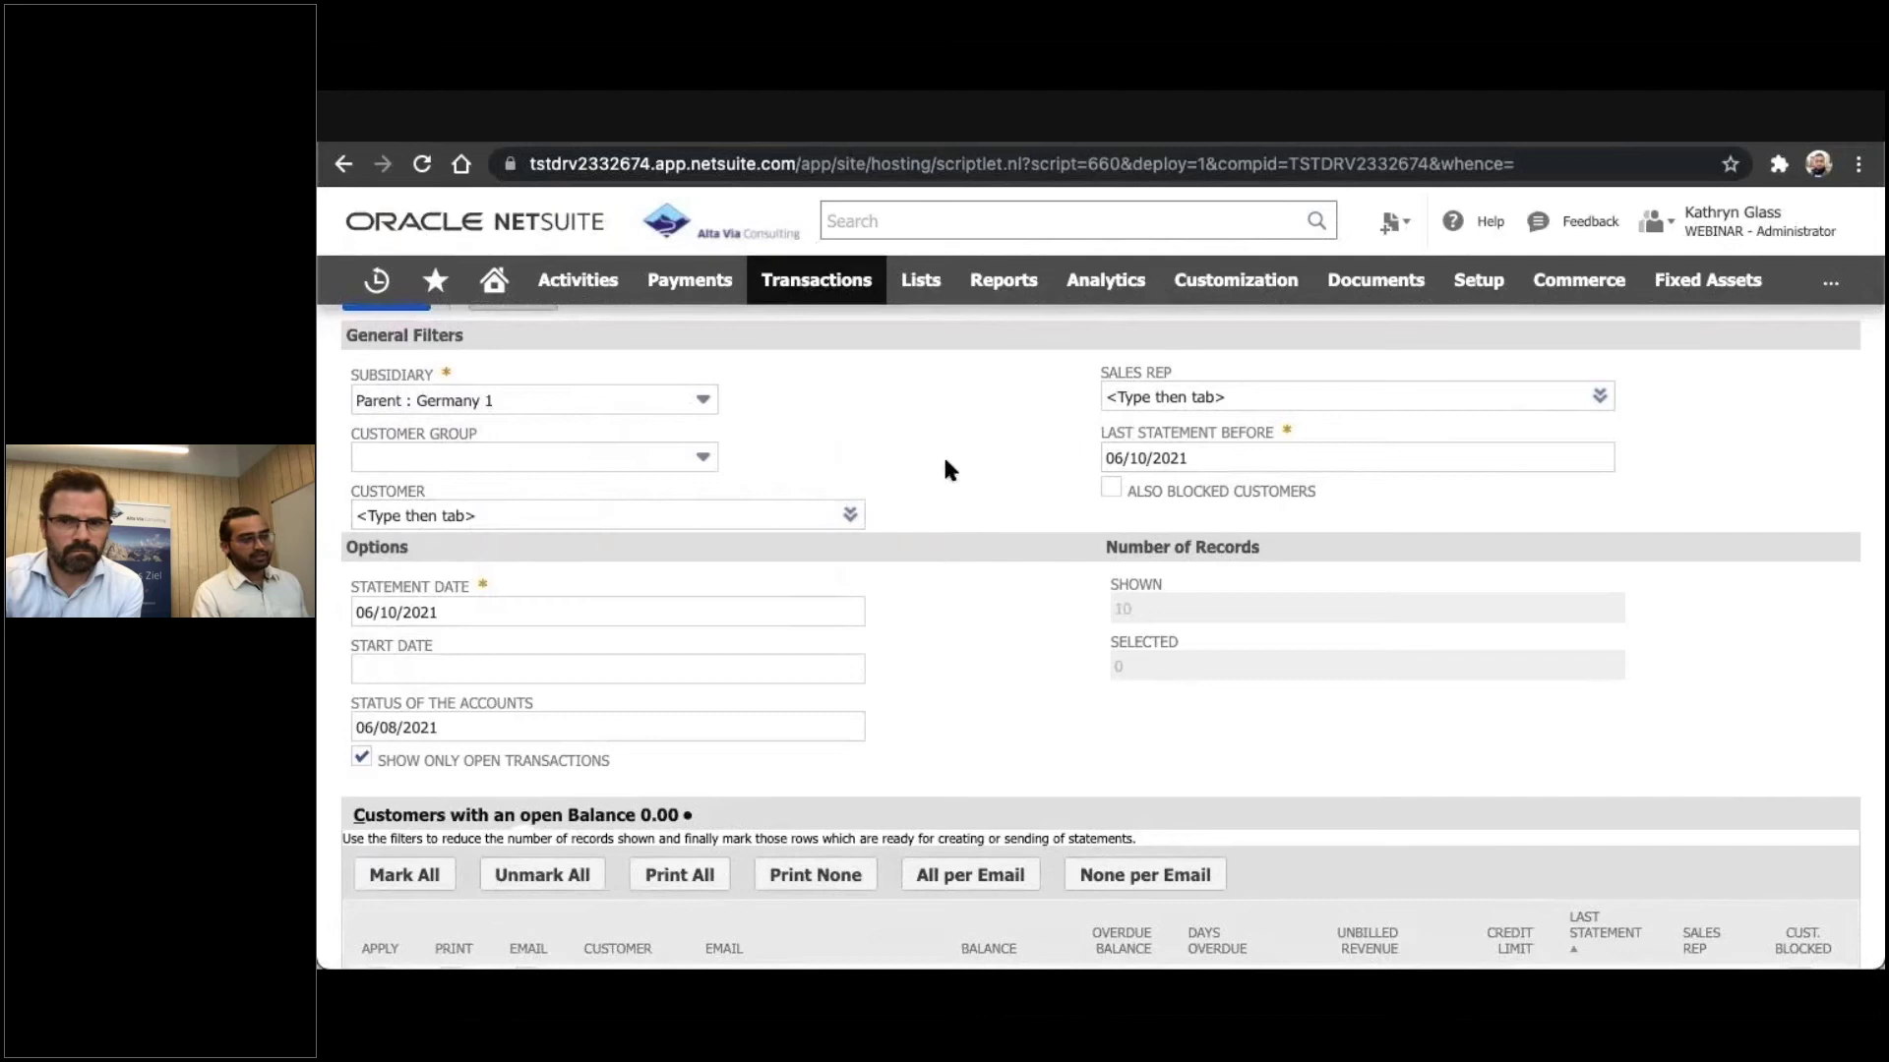
scroll(944, 462, down, 1)
scroll(944, 462, down, 3)
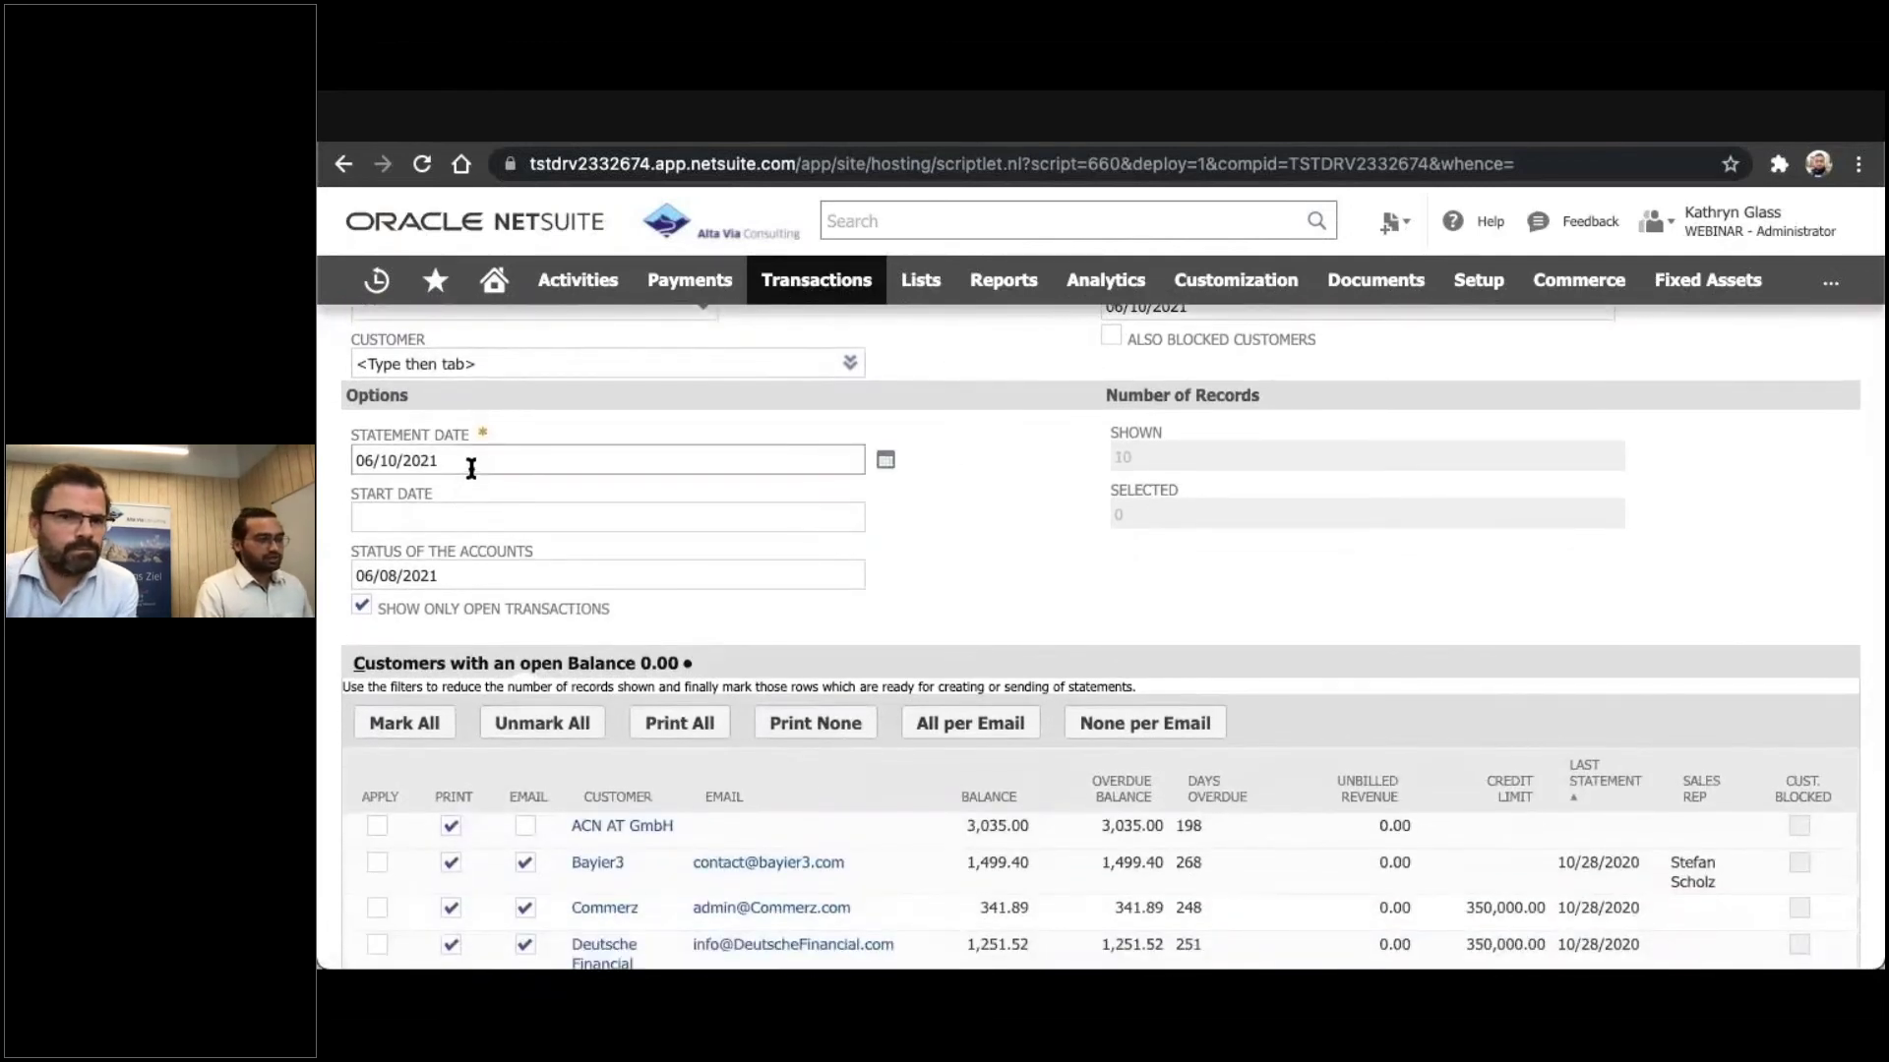
scroll(467, 468, down, 2)
scroll(471, 469, down, 1)
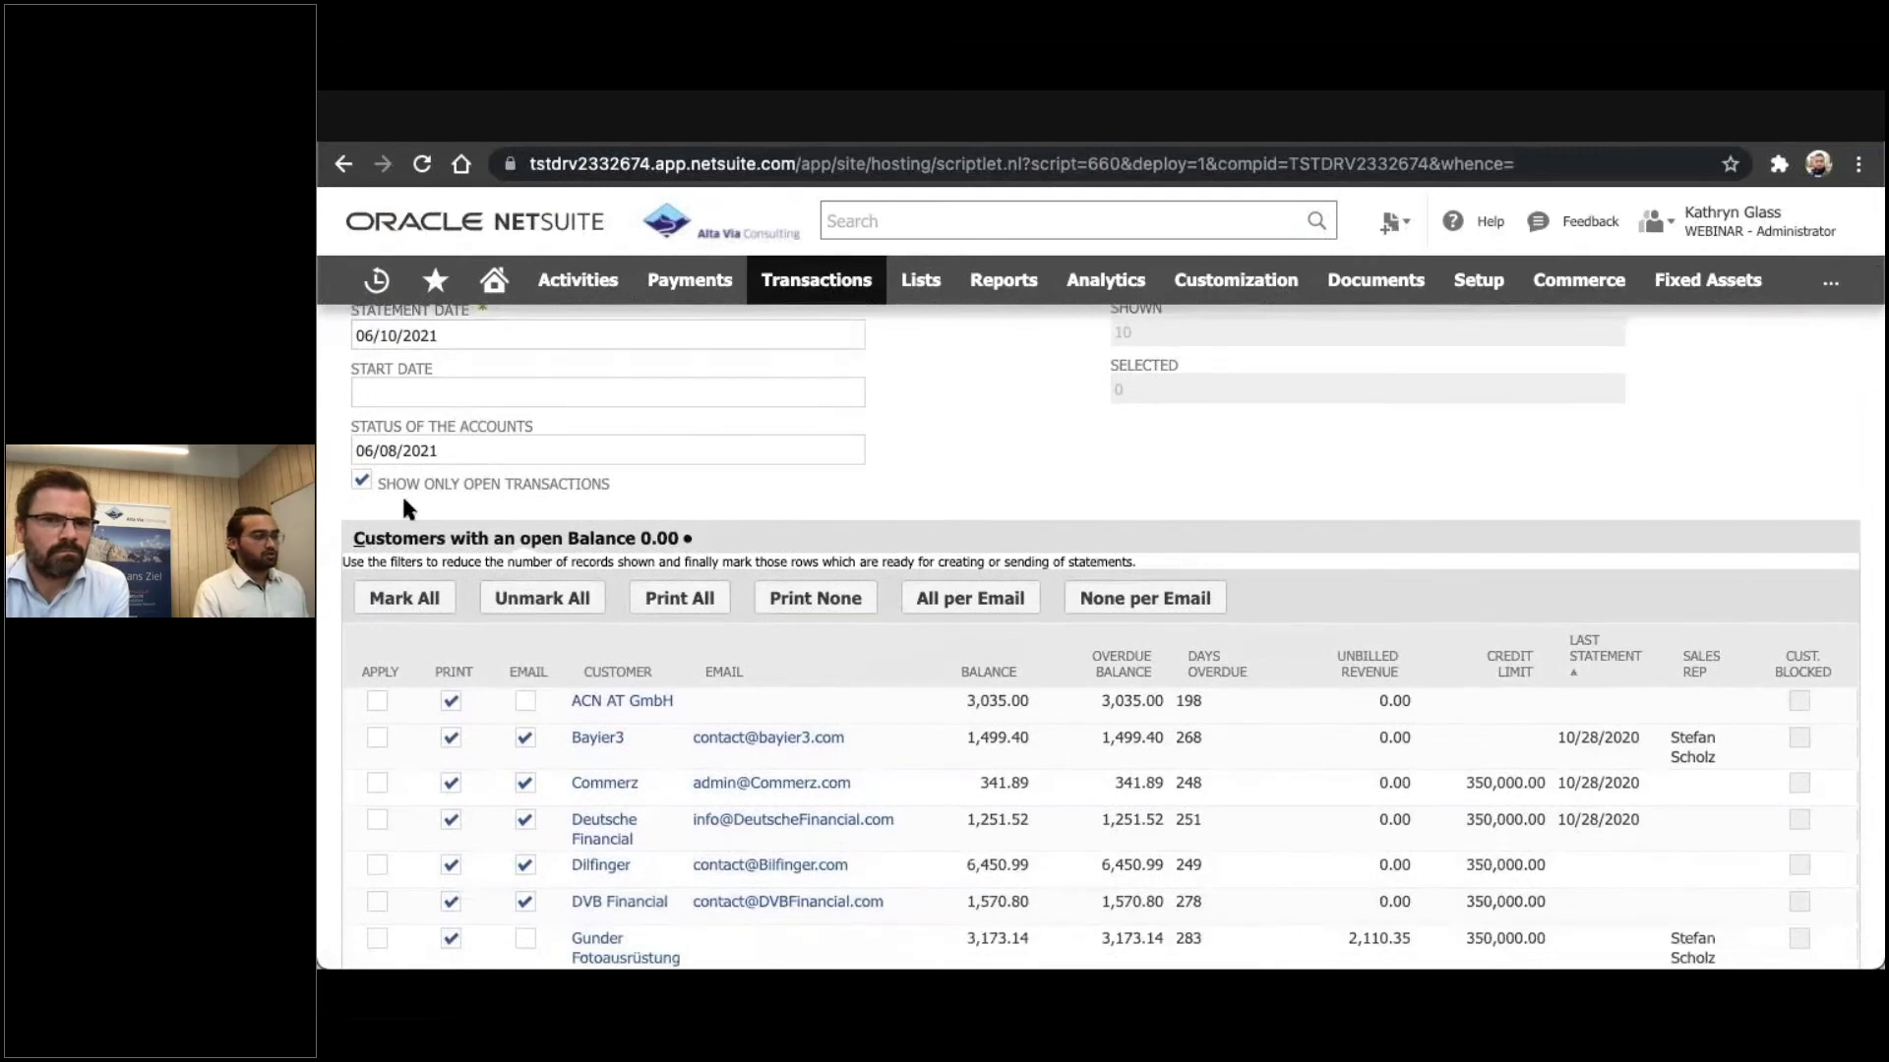
scroll(438, 506, up, 1)
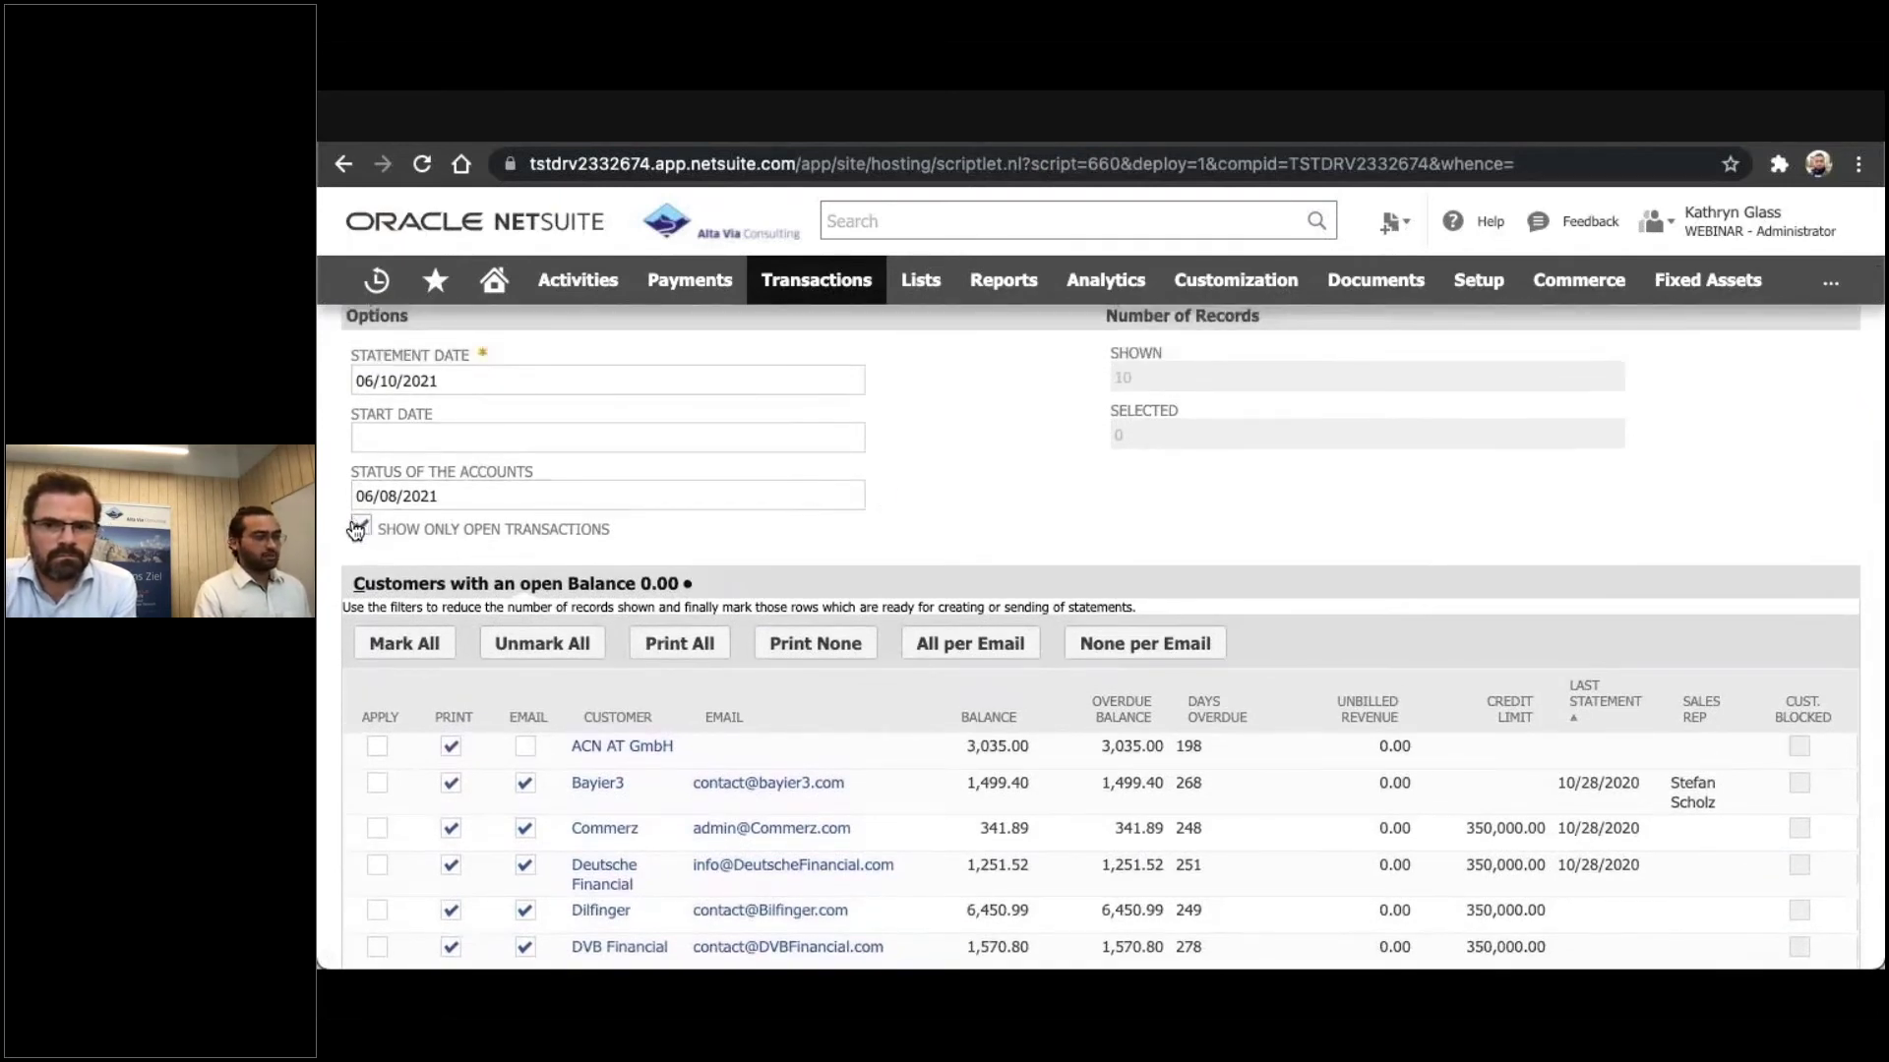
Create a statement run for the customer Dilfinger only, with Print kept on and Email switched off
scroll(360, 580, down, 4)
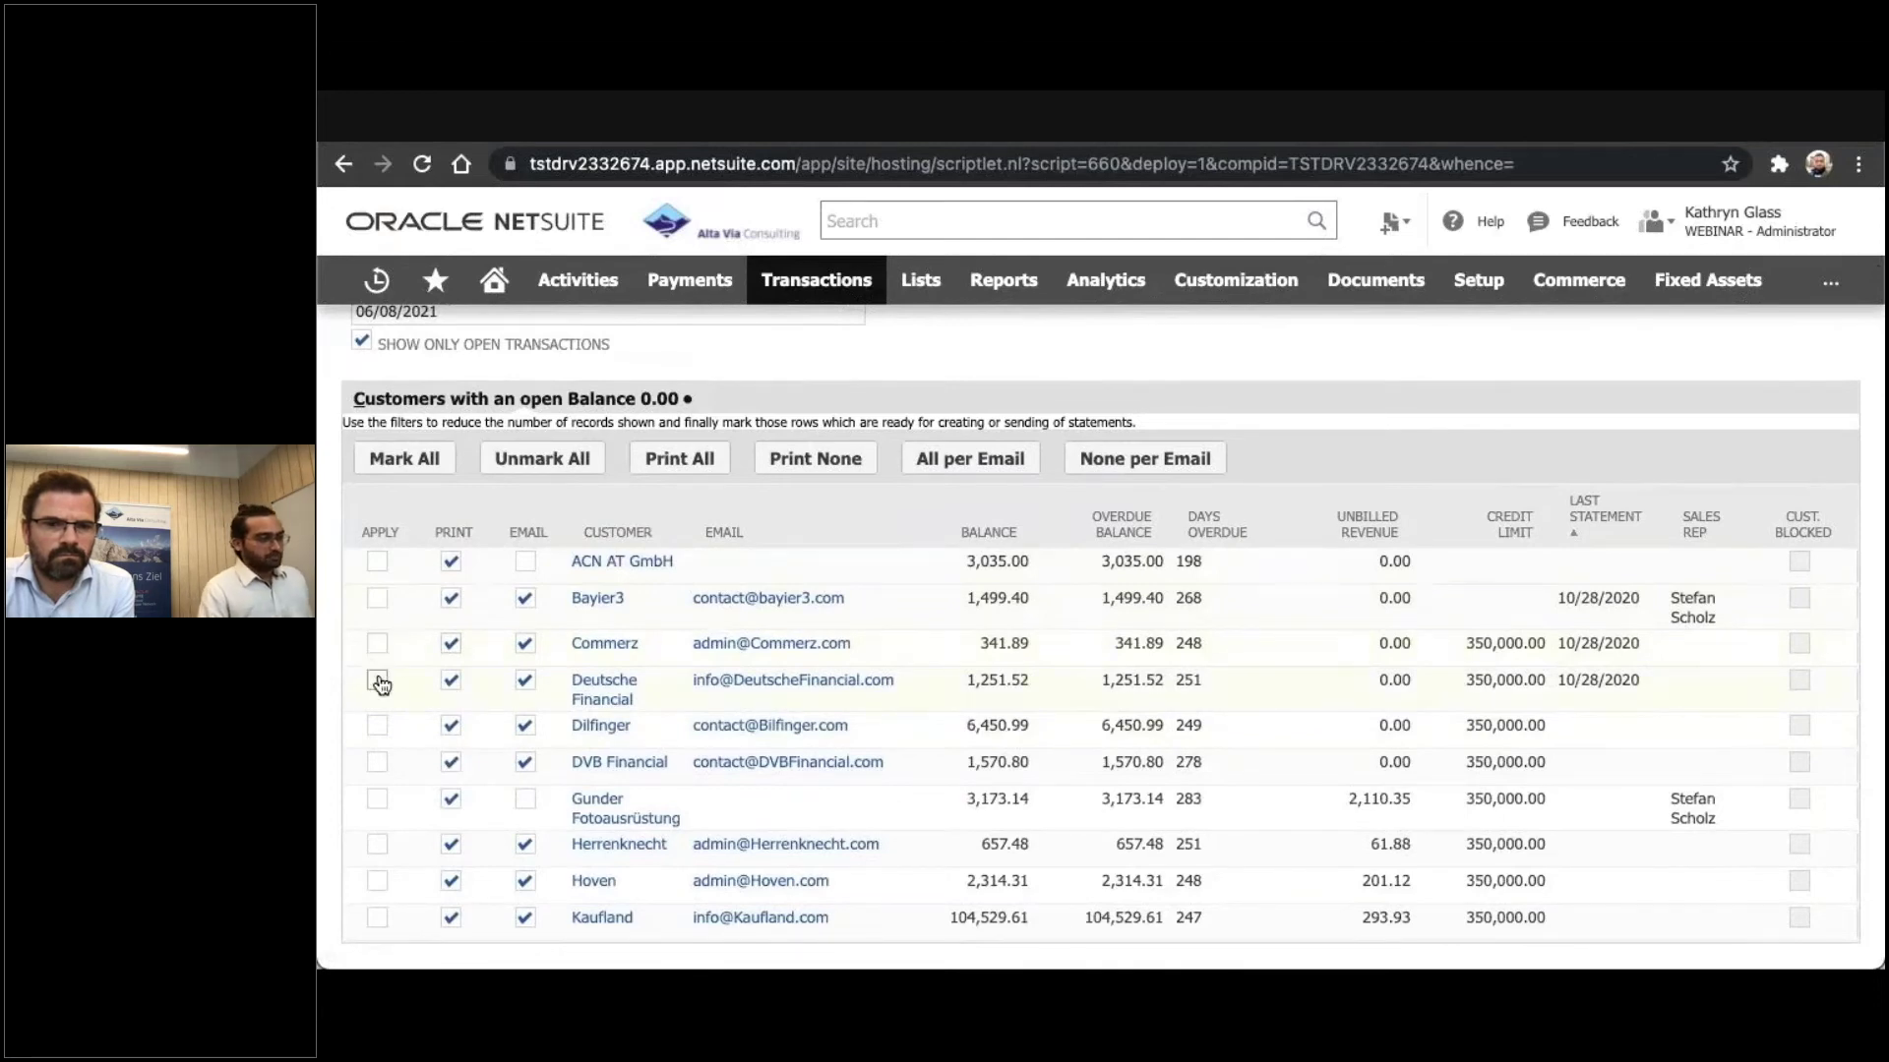
click(378, 727)
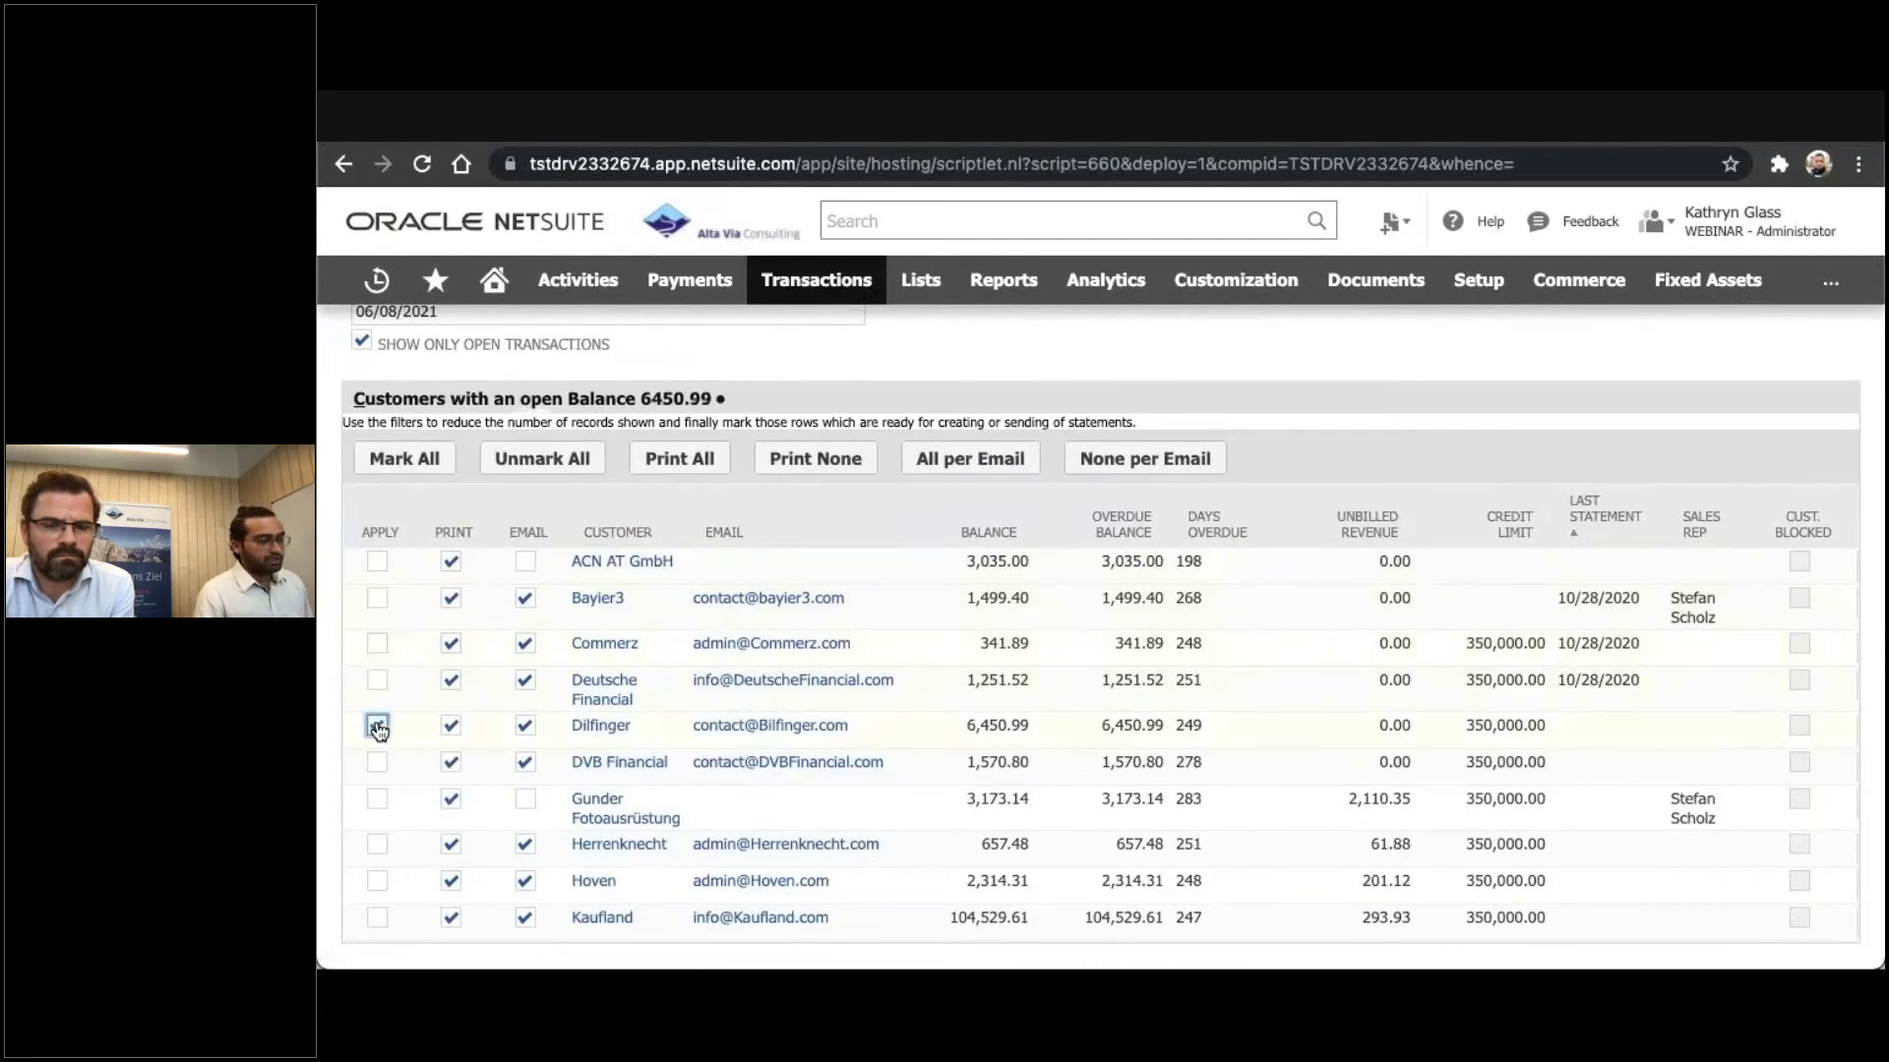
scroll(973, 725, right, 3)
scroll(974, 725, left, 3)
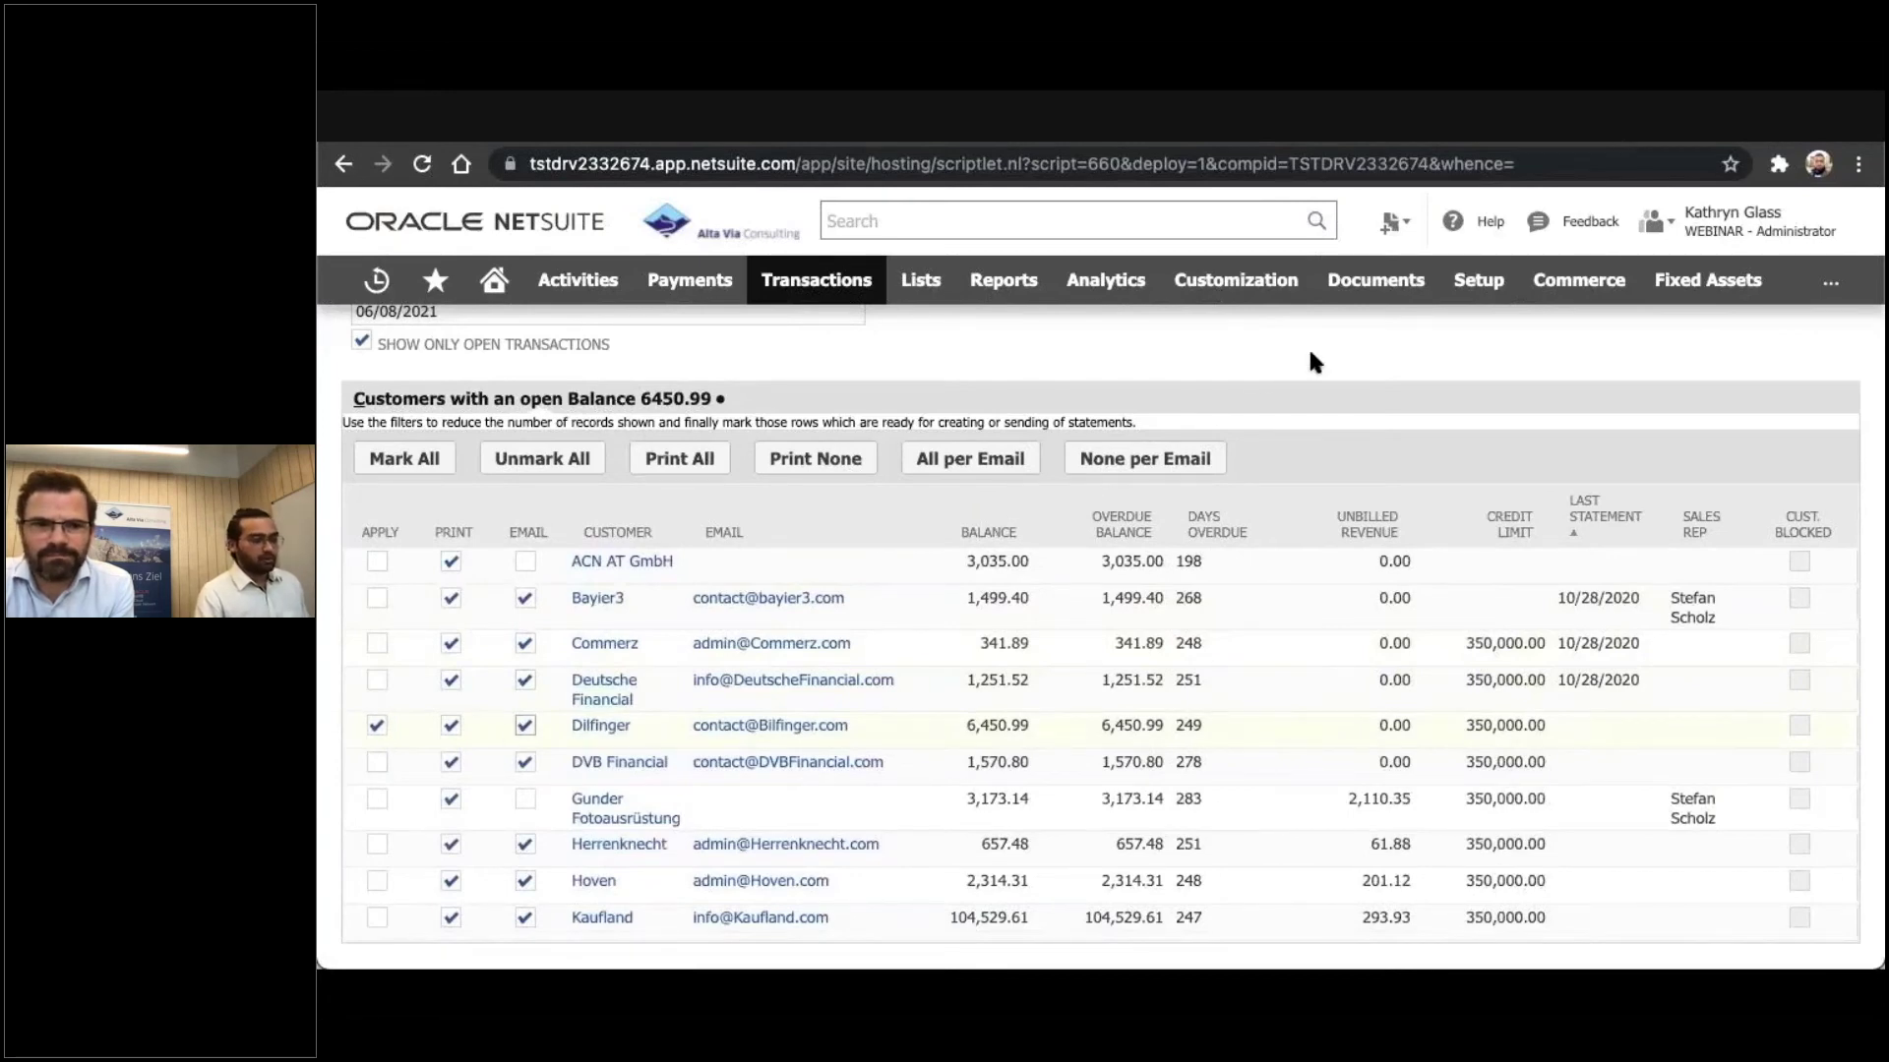
key(space)
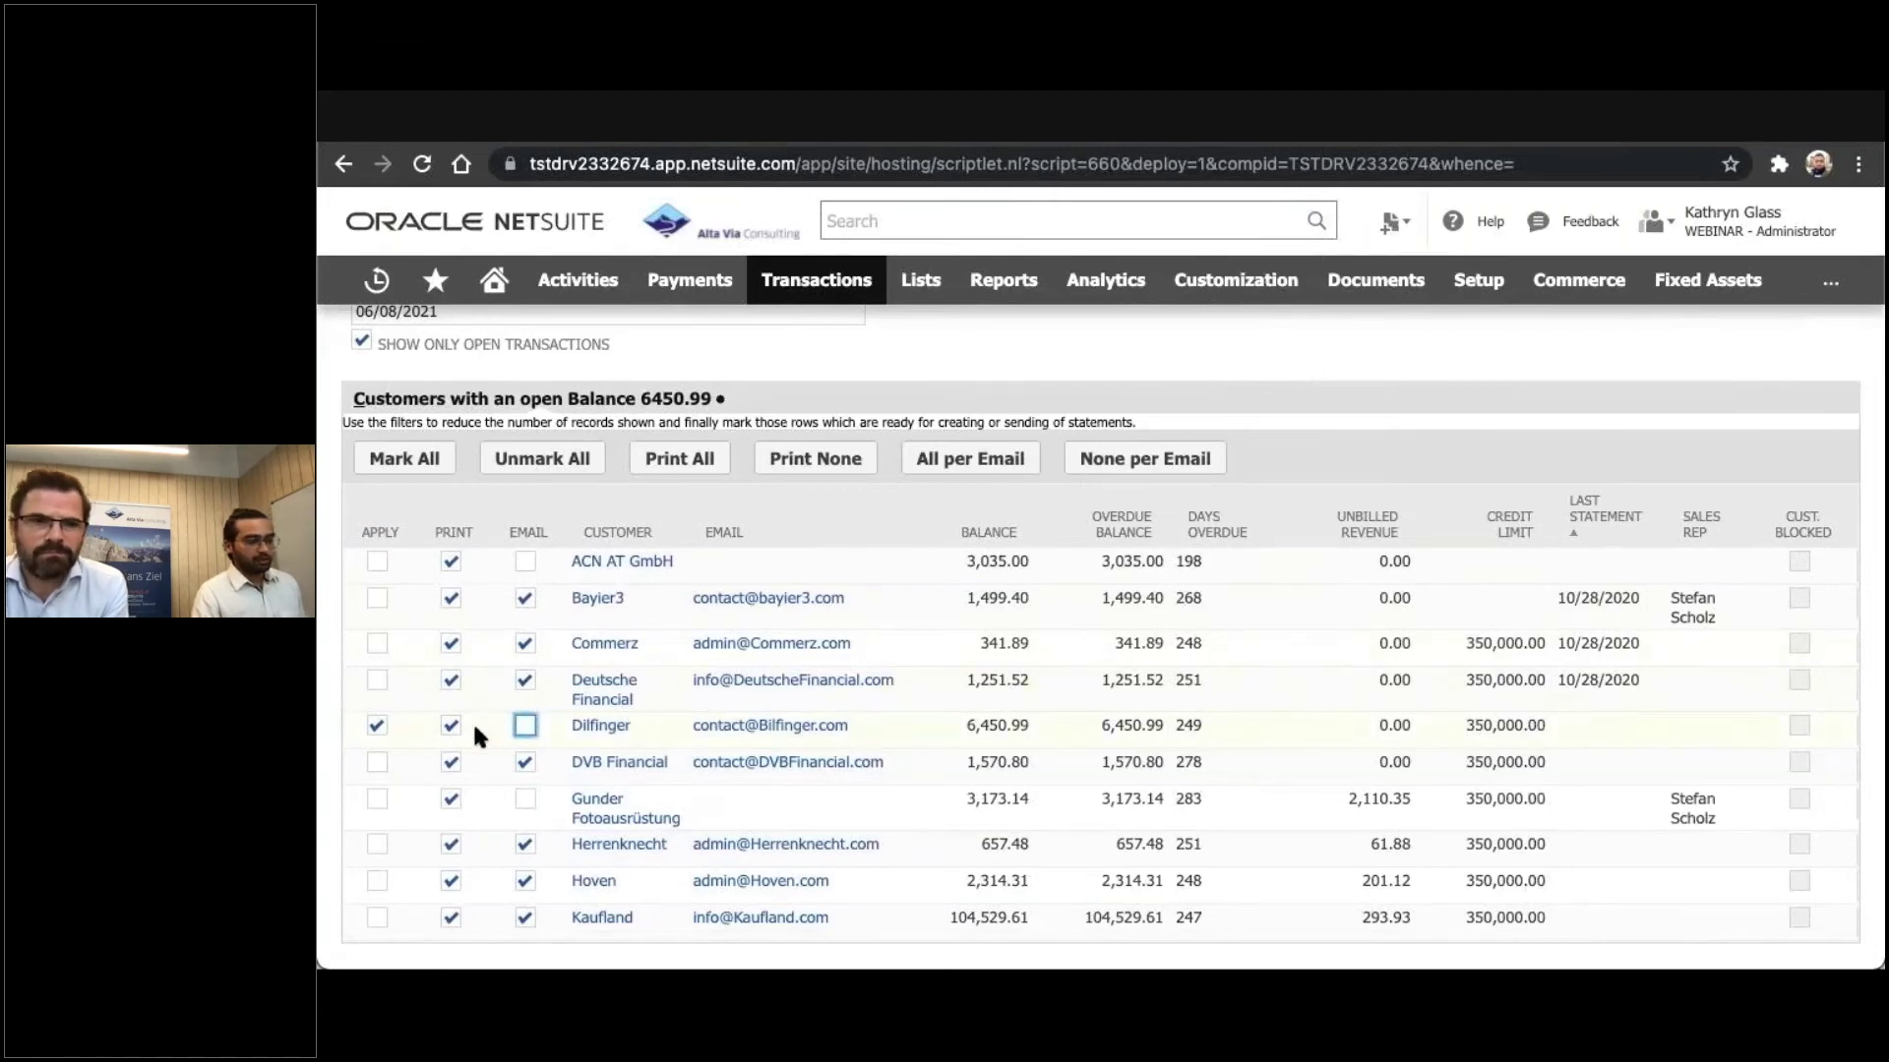
scroll(413, 736, down, 1)
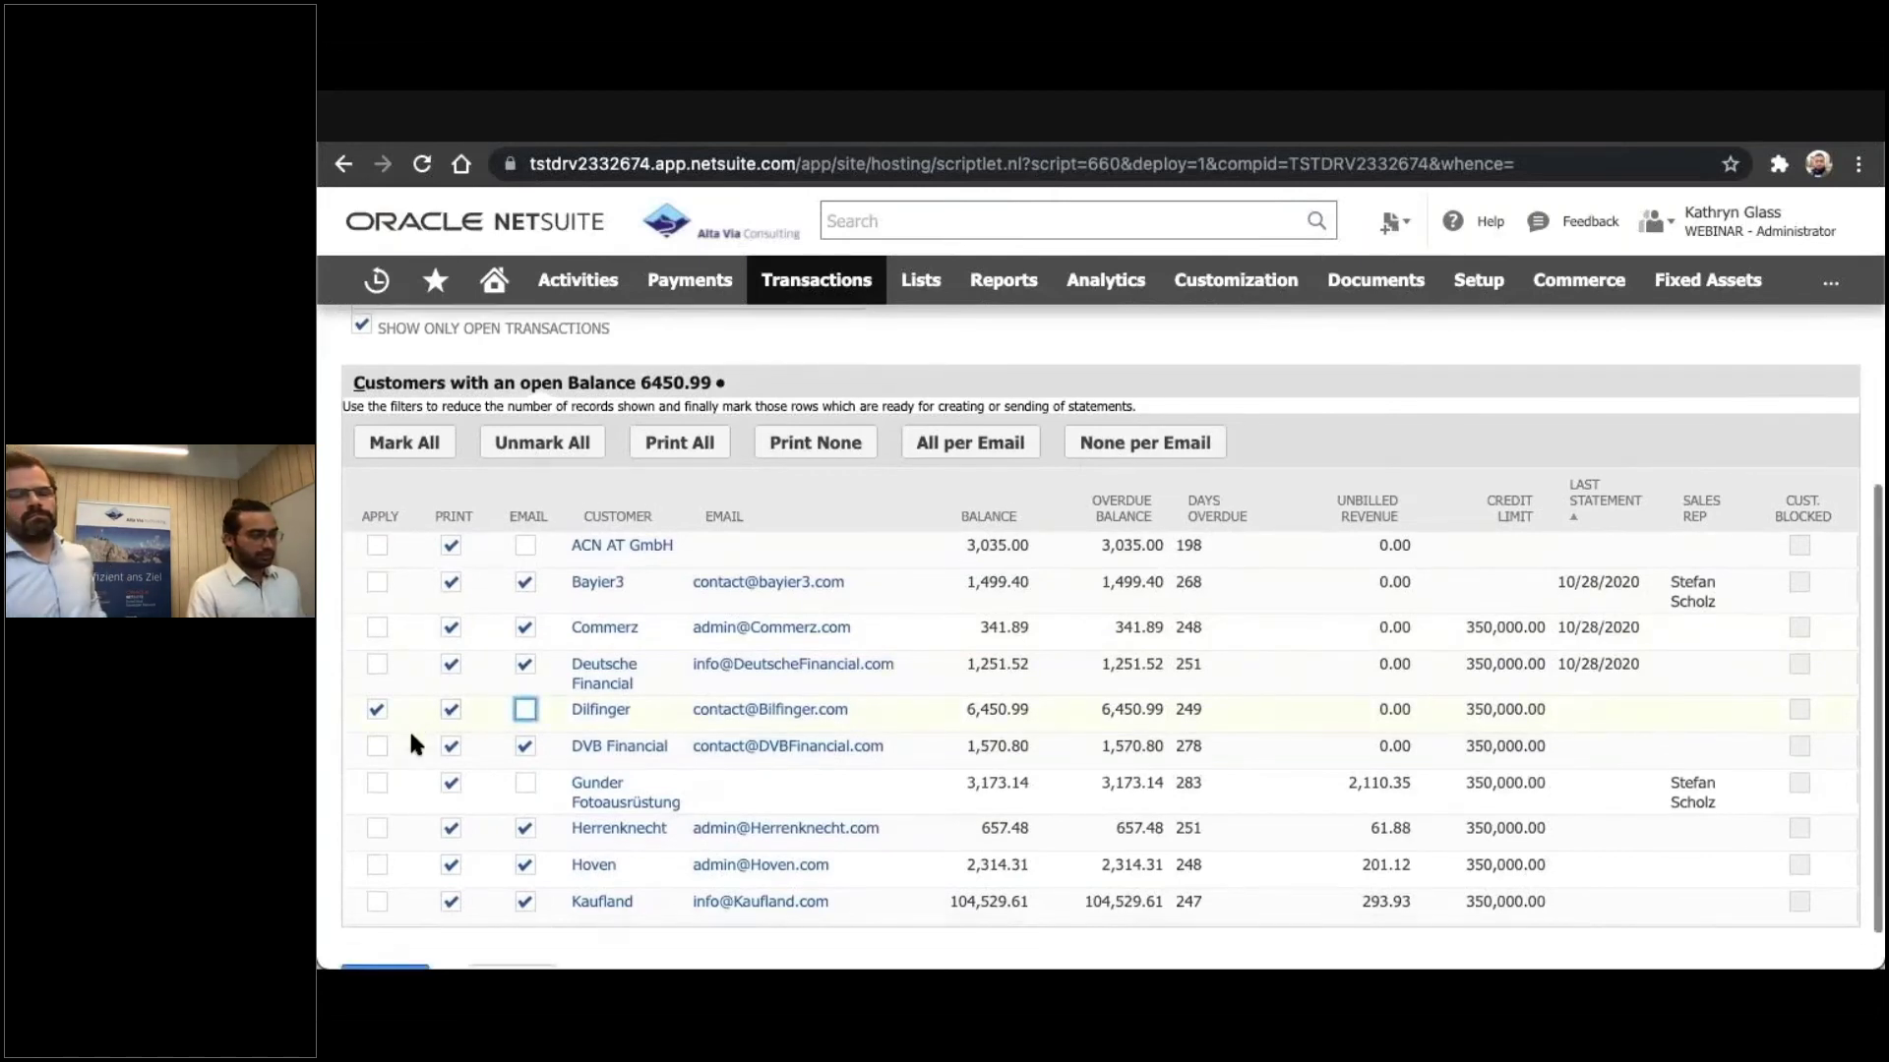
click(384, 925)
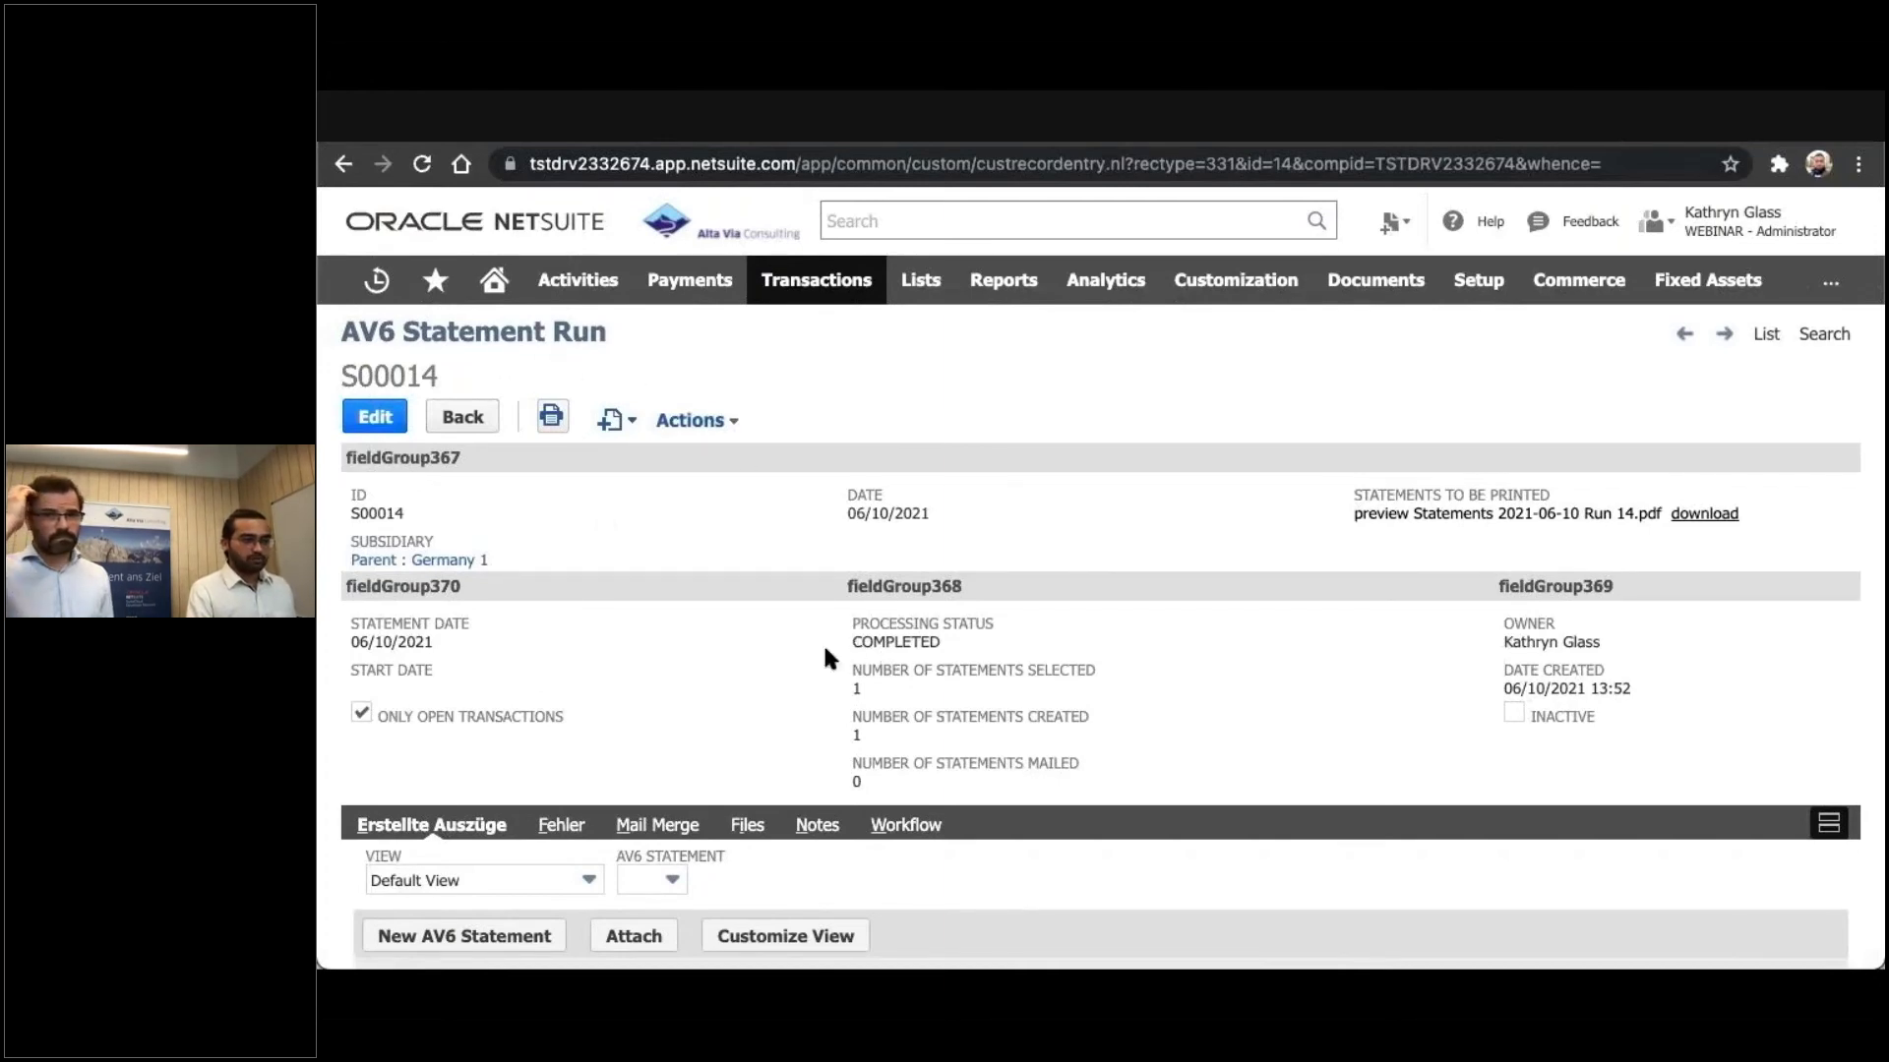
Open the Dilfinger statement PDF from the run's created statements, review its invoices, ageing and remittance slip, and return to the run
scroll(684, 684, down, 2)
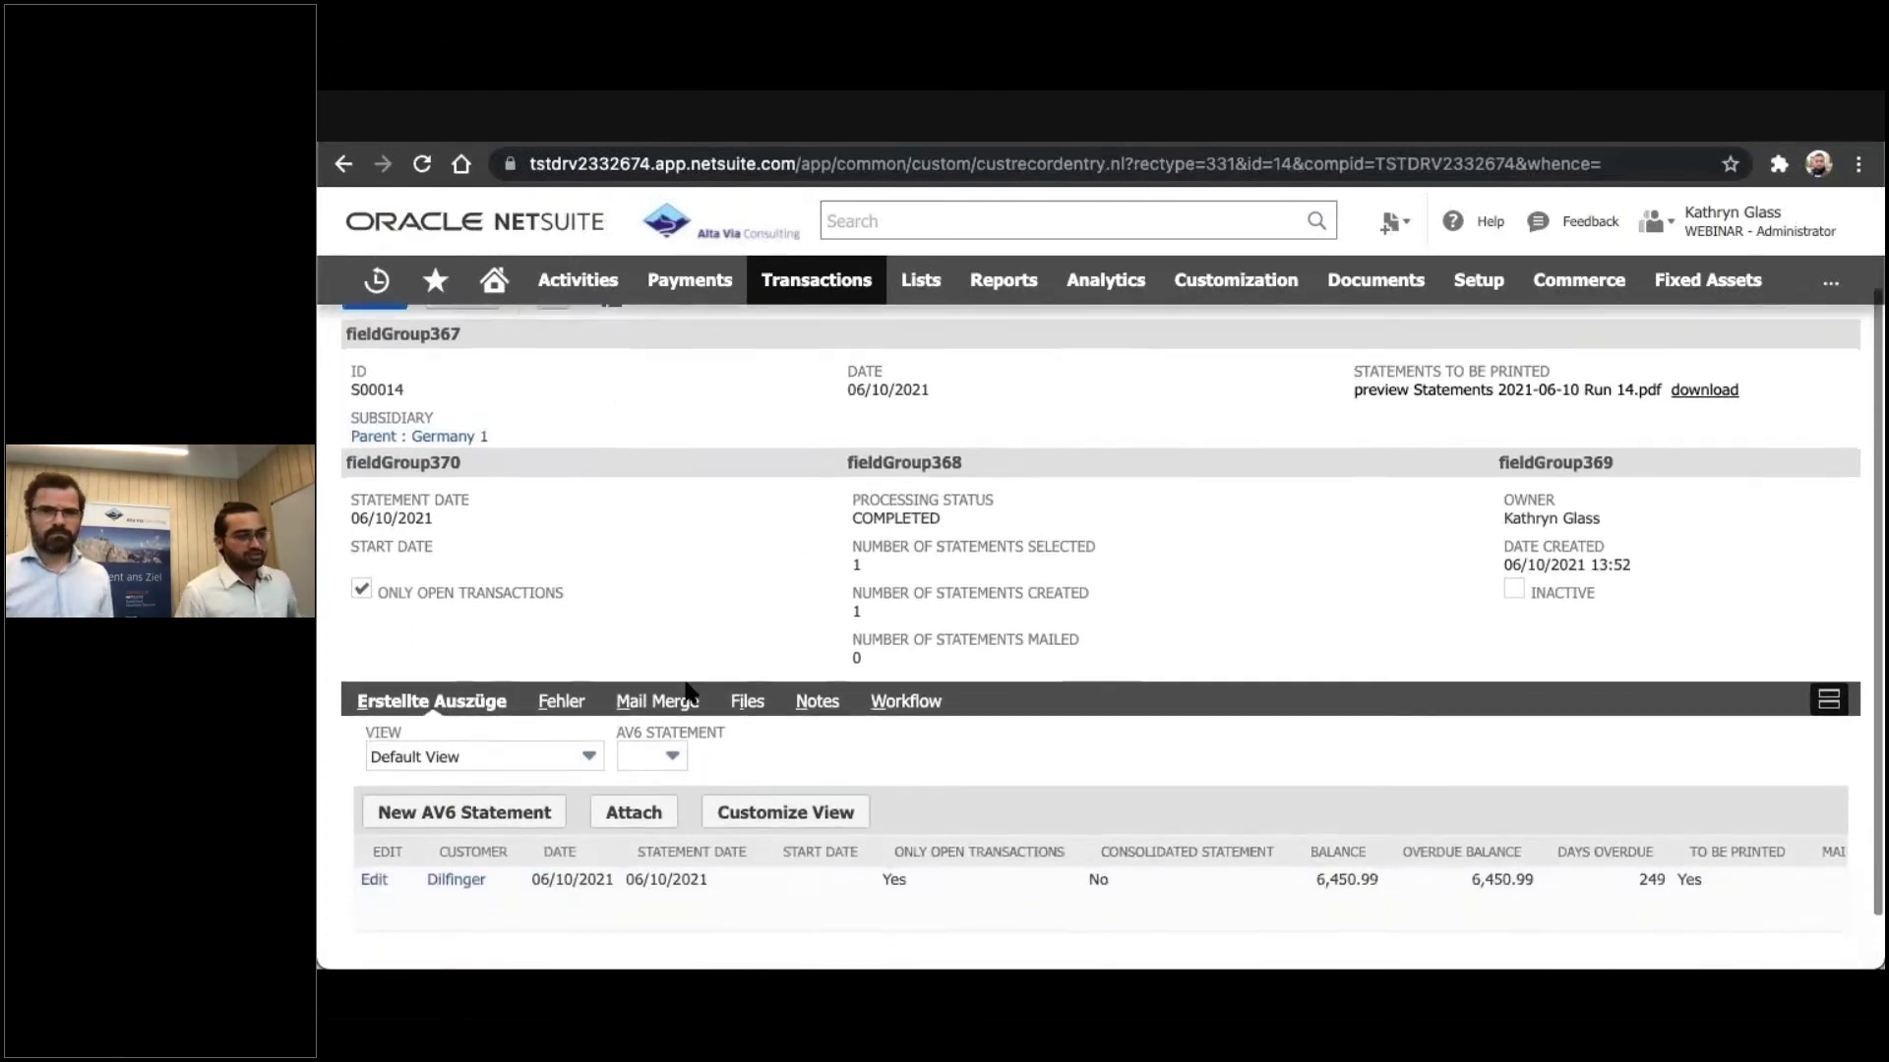
scroll(686, 684, down, 2)
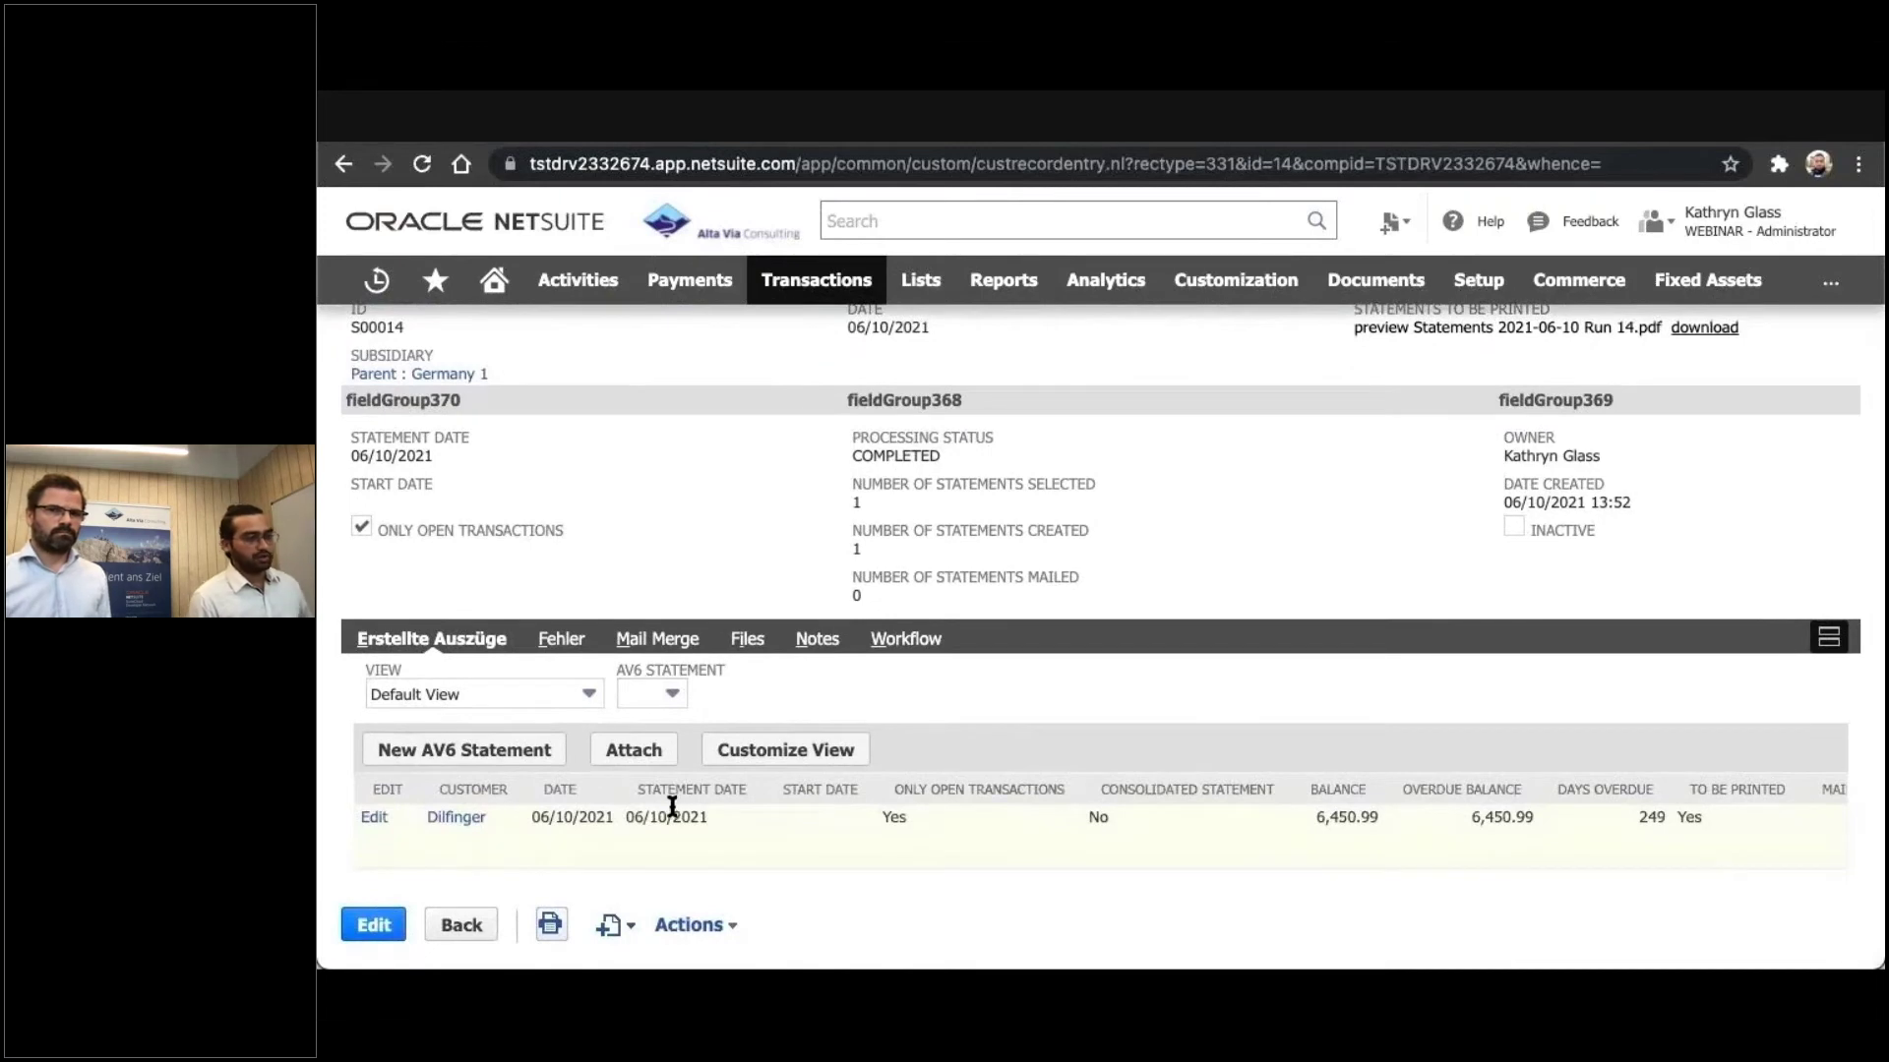
scroll(678, 808, right, 4)
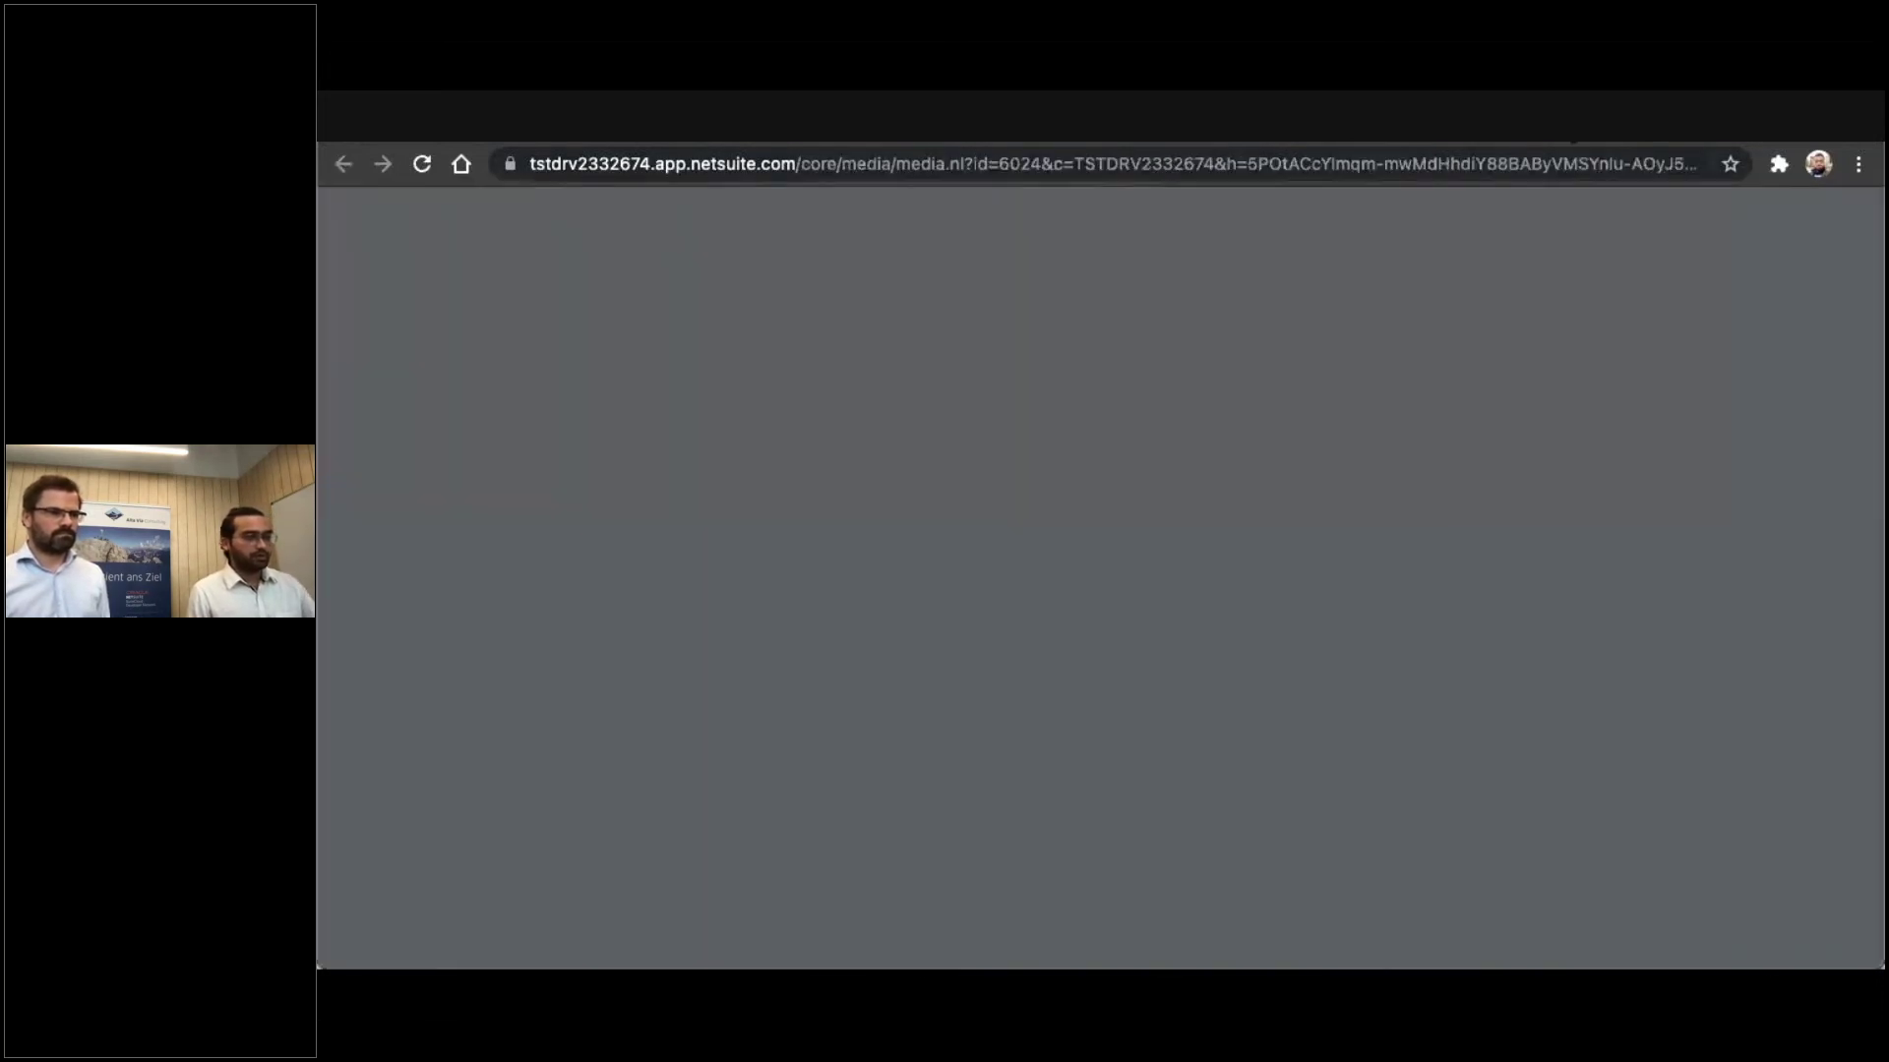
scroll(1370, 598, down, 2)
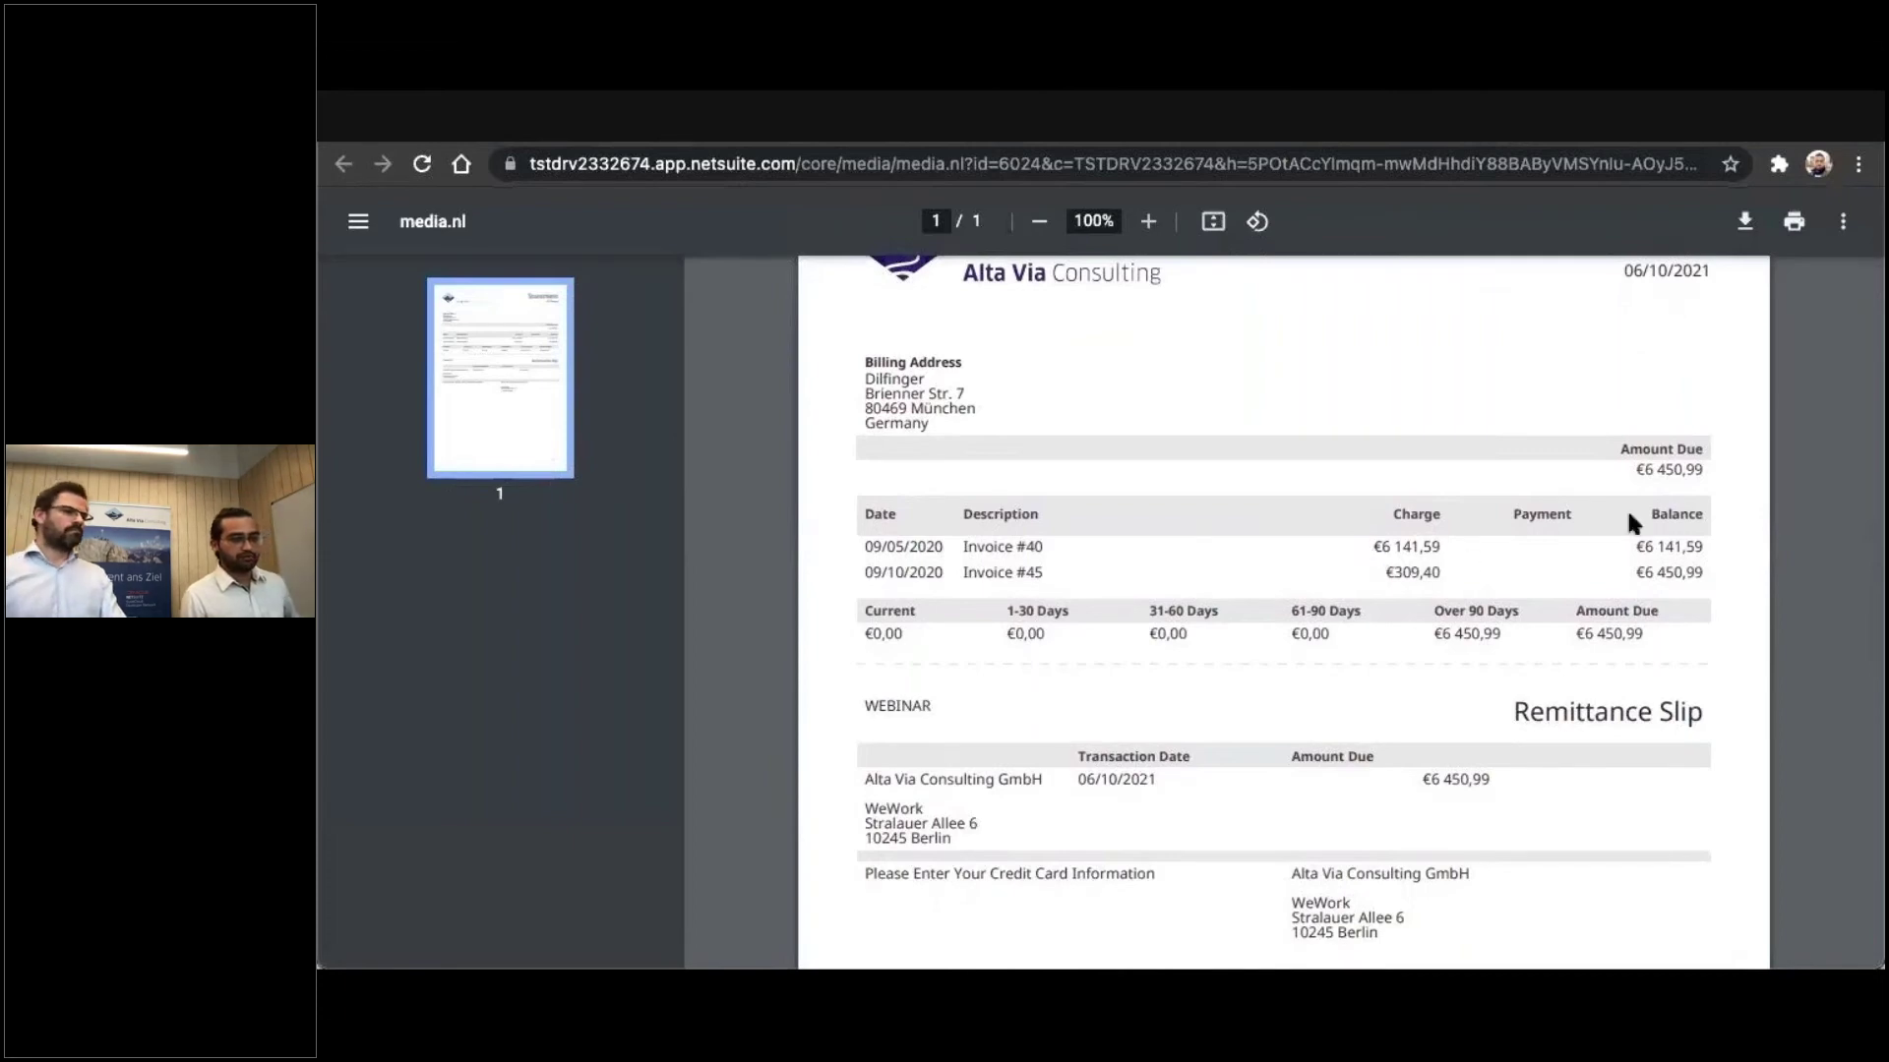
scroll(1142, 625, down, 2)
scroll(1142, 626, up, 3)
scroll(1142, 625, up, 1)
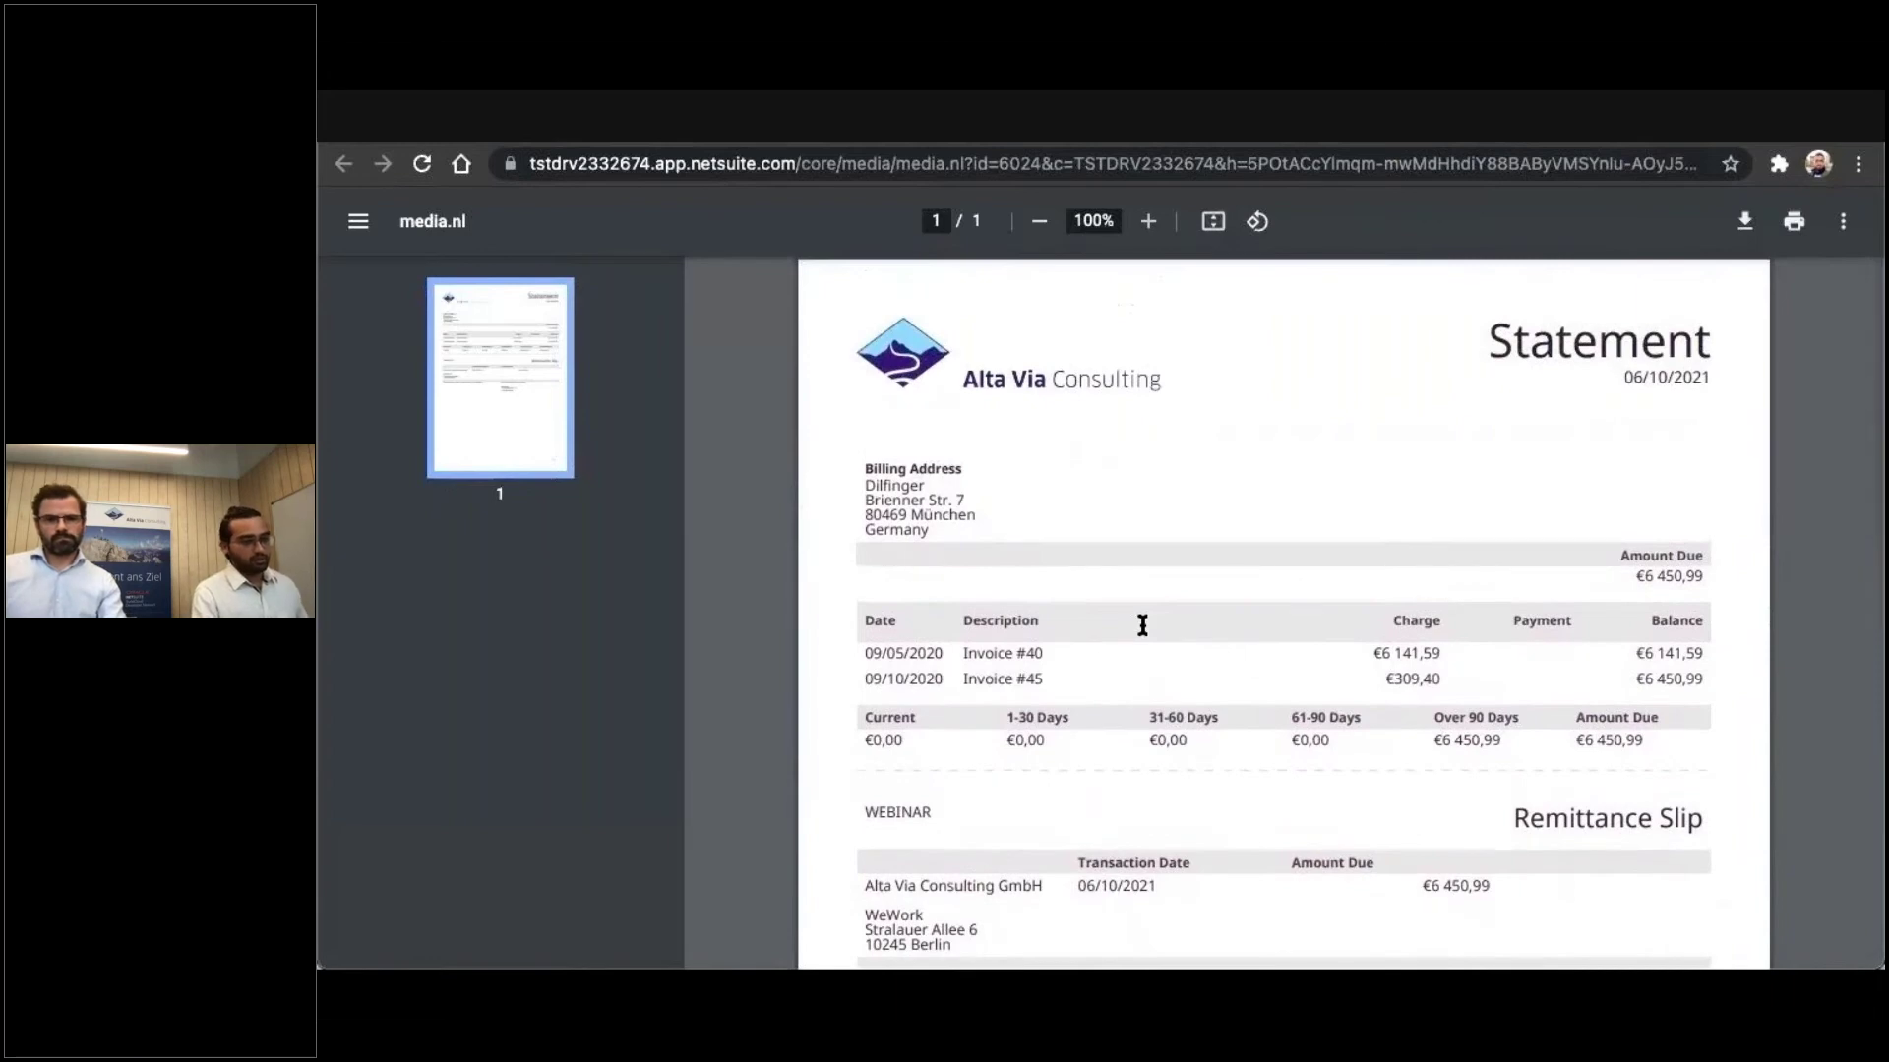
scroll(1142, 625, down, 1)
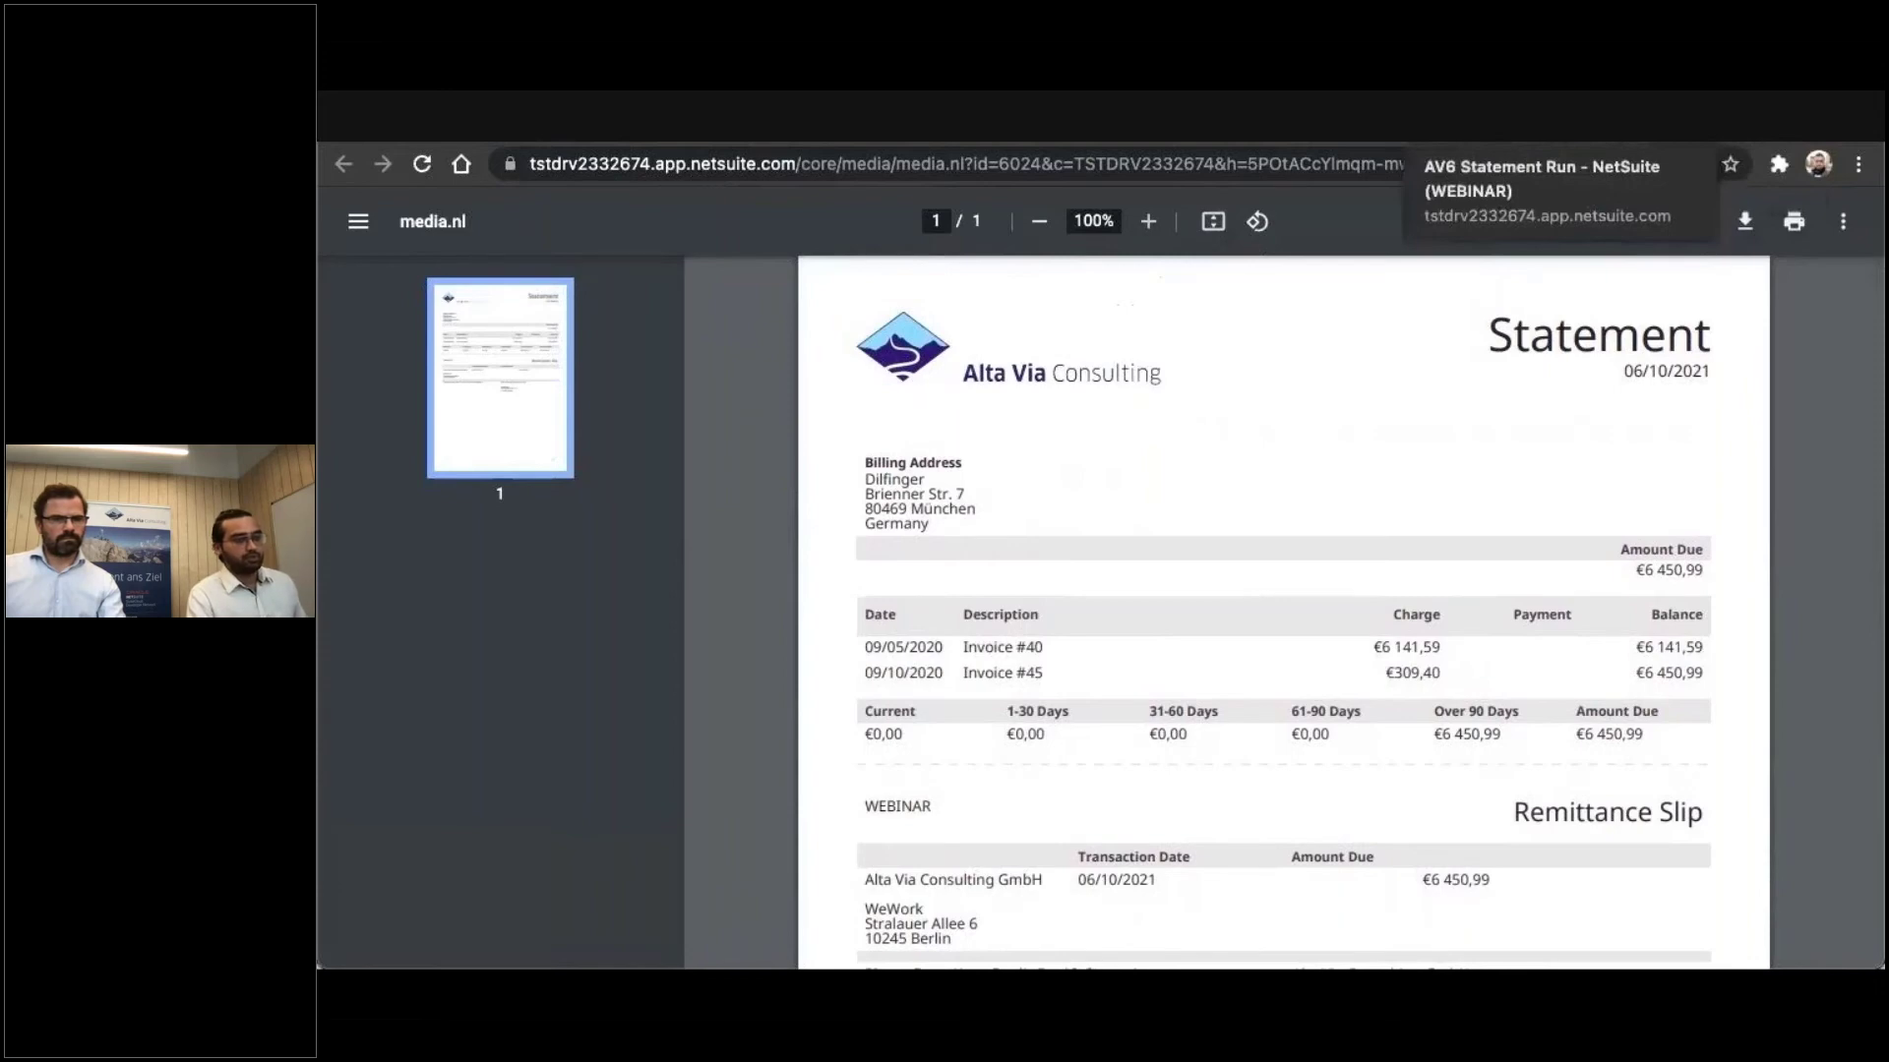
click(1486, 116)
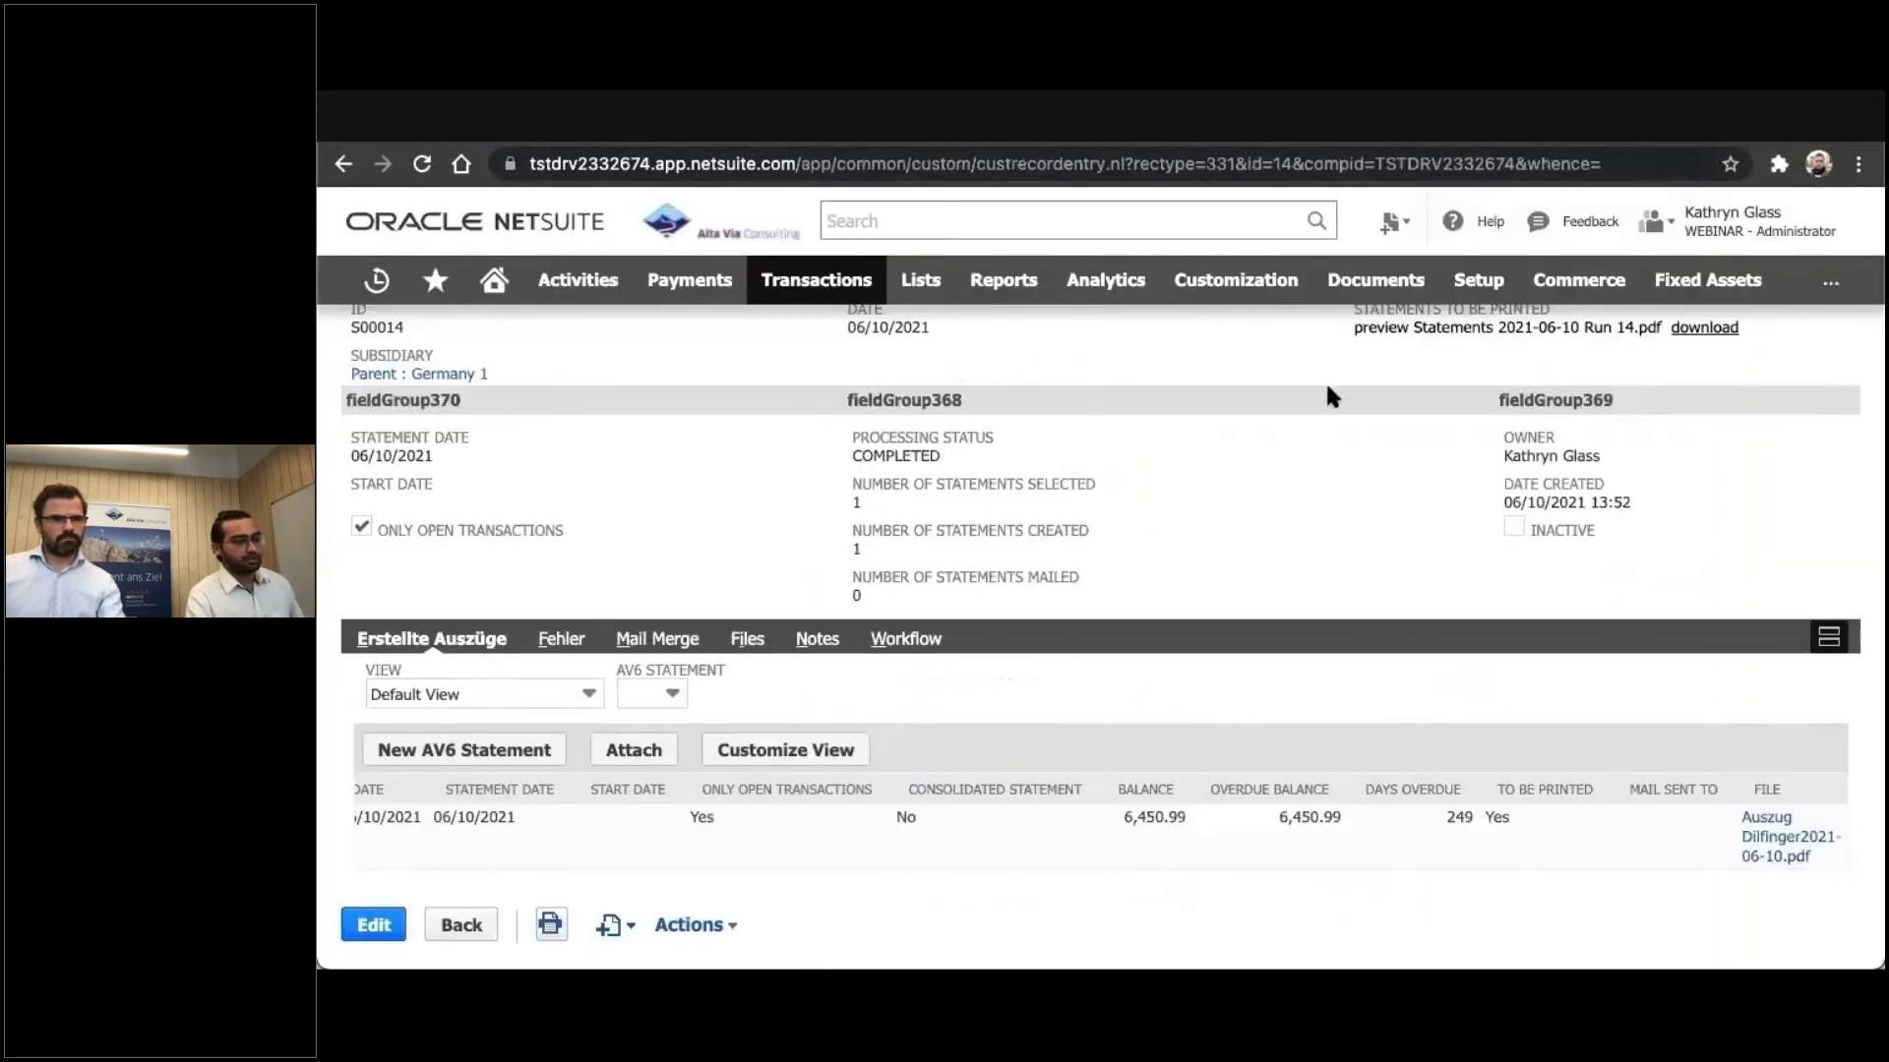
Open the Invoices within Dunning Procedure report from the Dunning Process reports
scroll(1328, 393, up, 2)
scroll(1330, 394, up, 1)
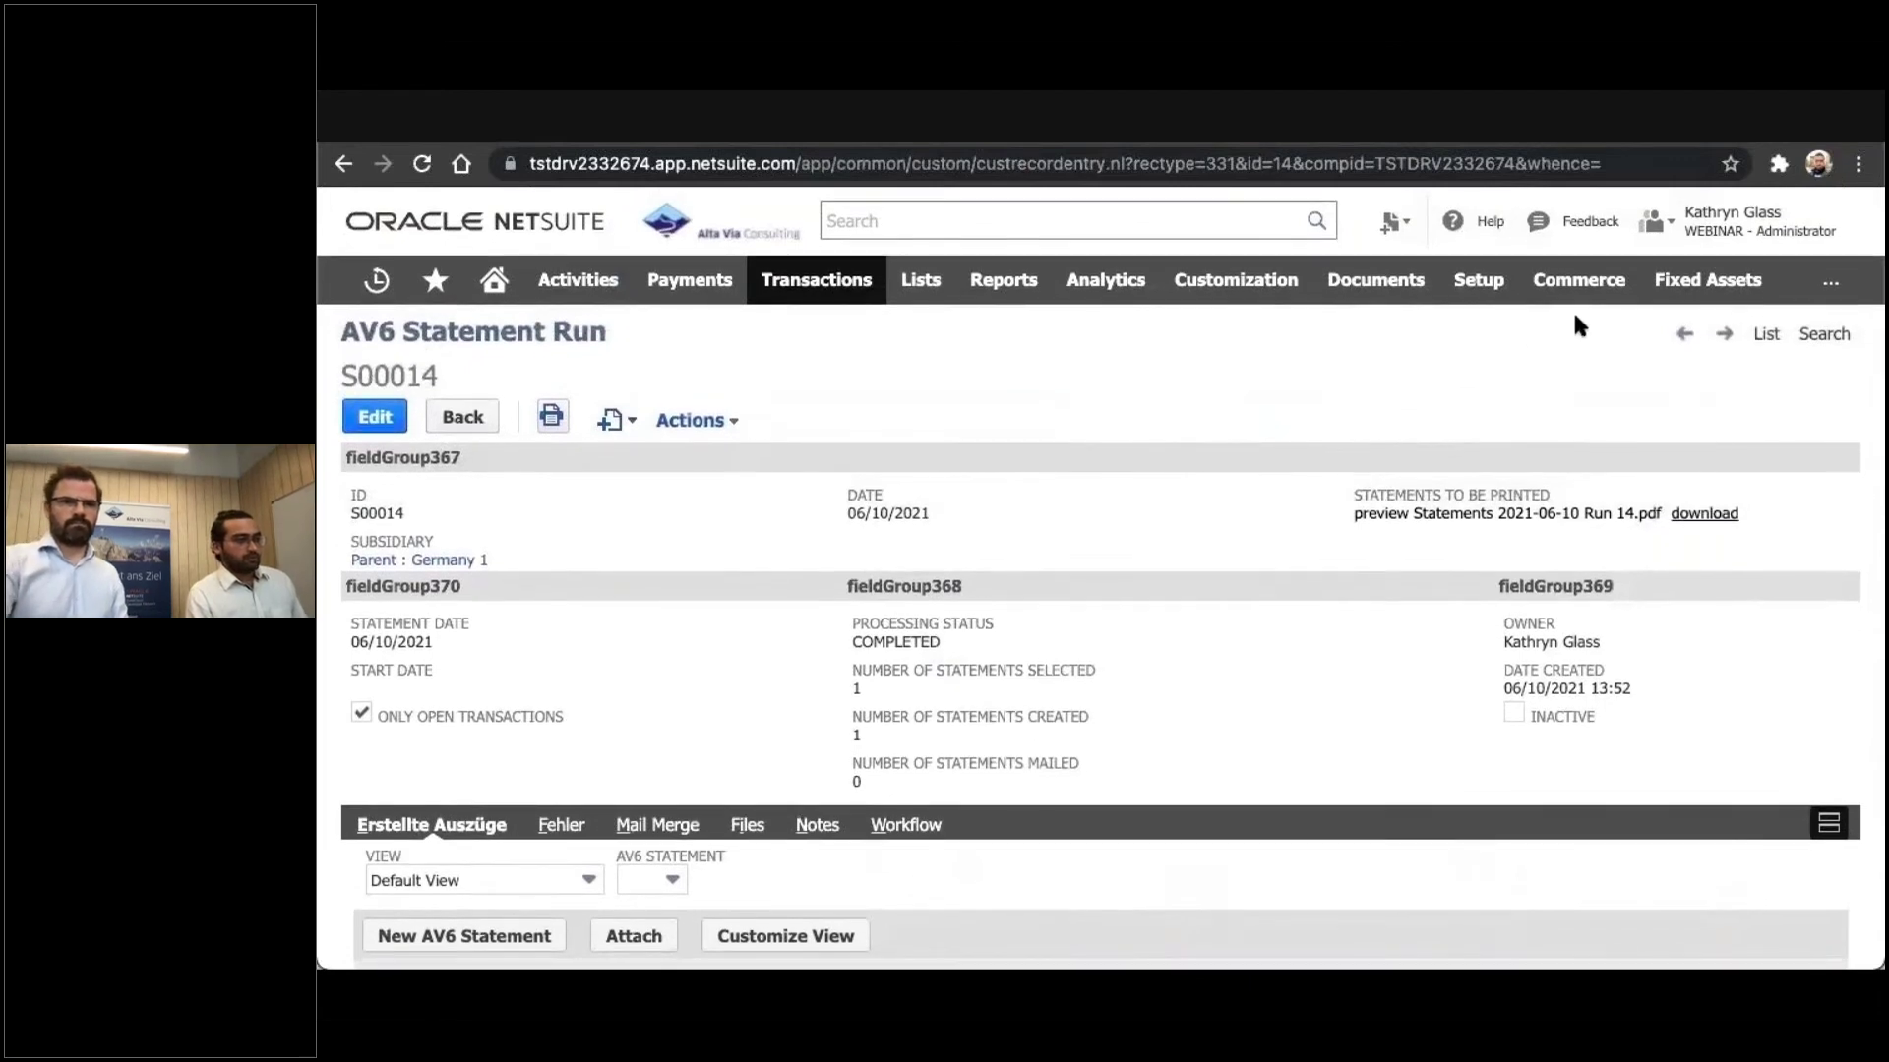
mouse_move(1829, 283)
mouse_move(1720, 381)
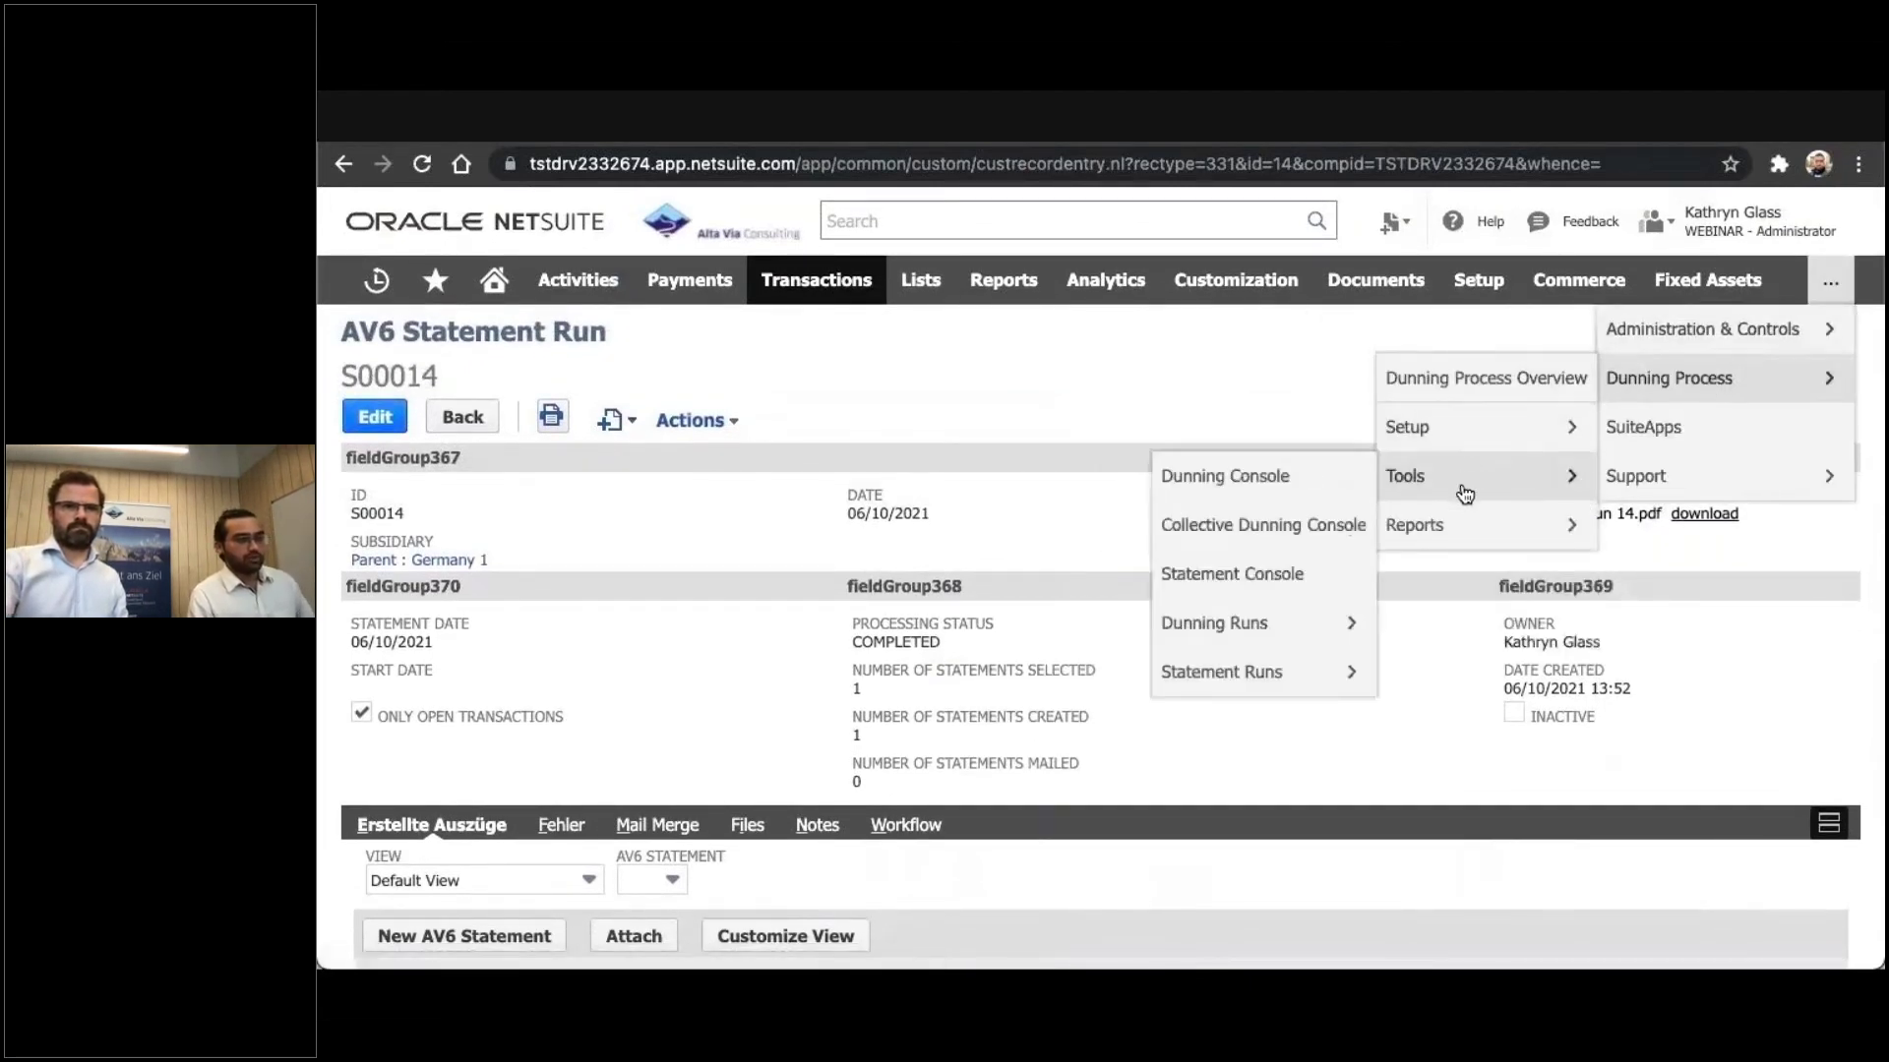
mouse_move(1424, 531)
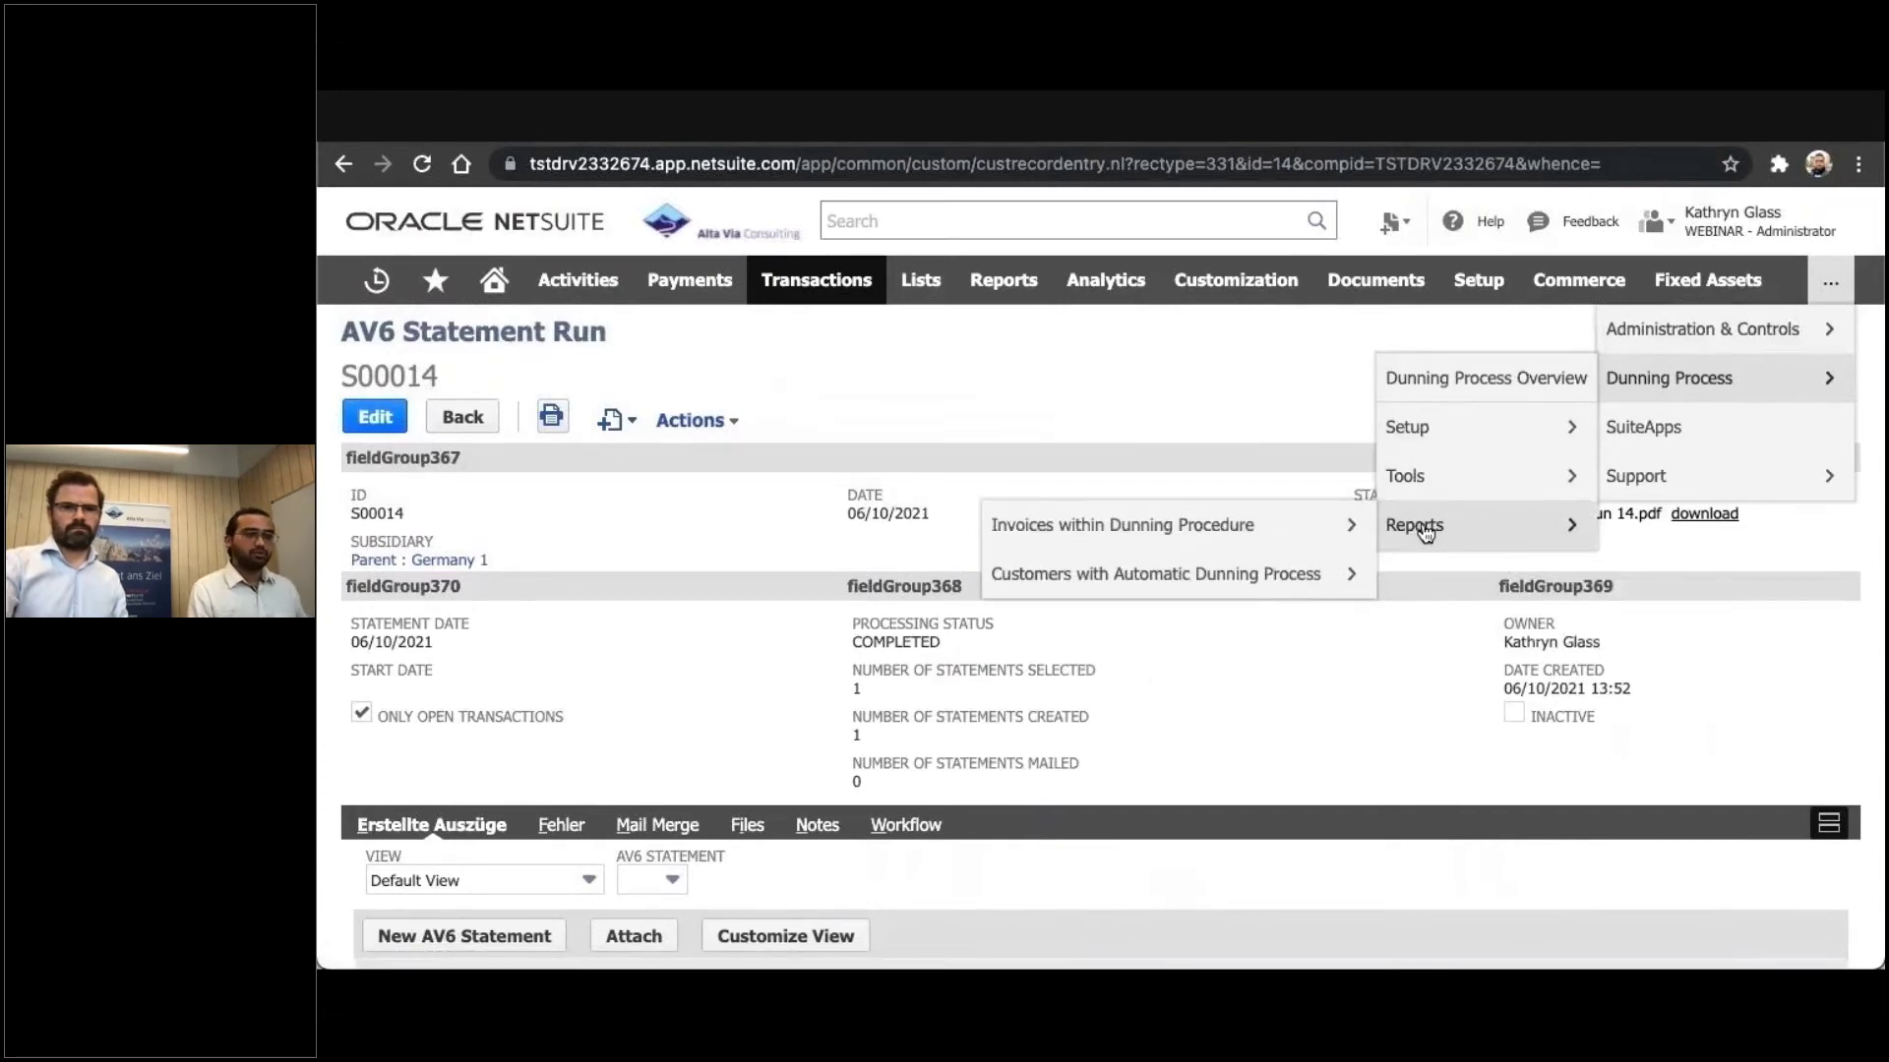
mouse_move(1267, 546)
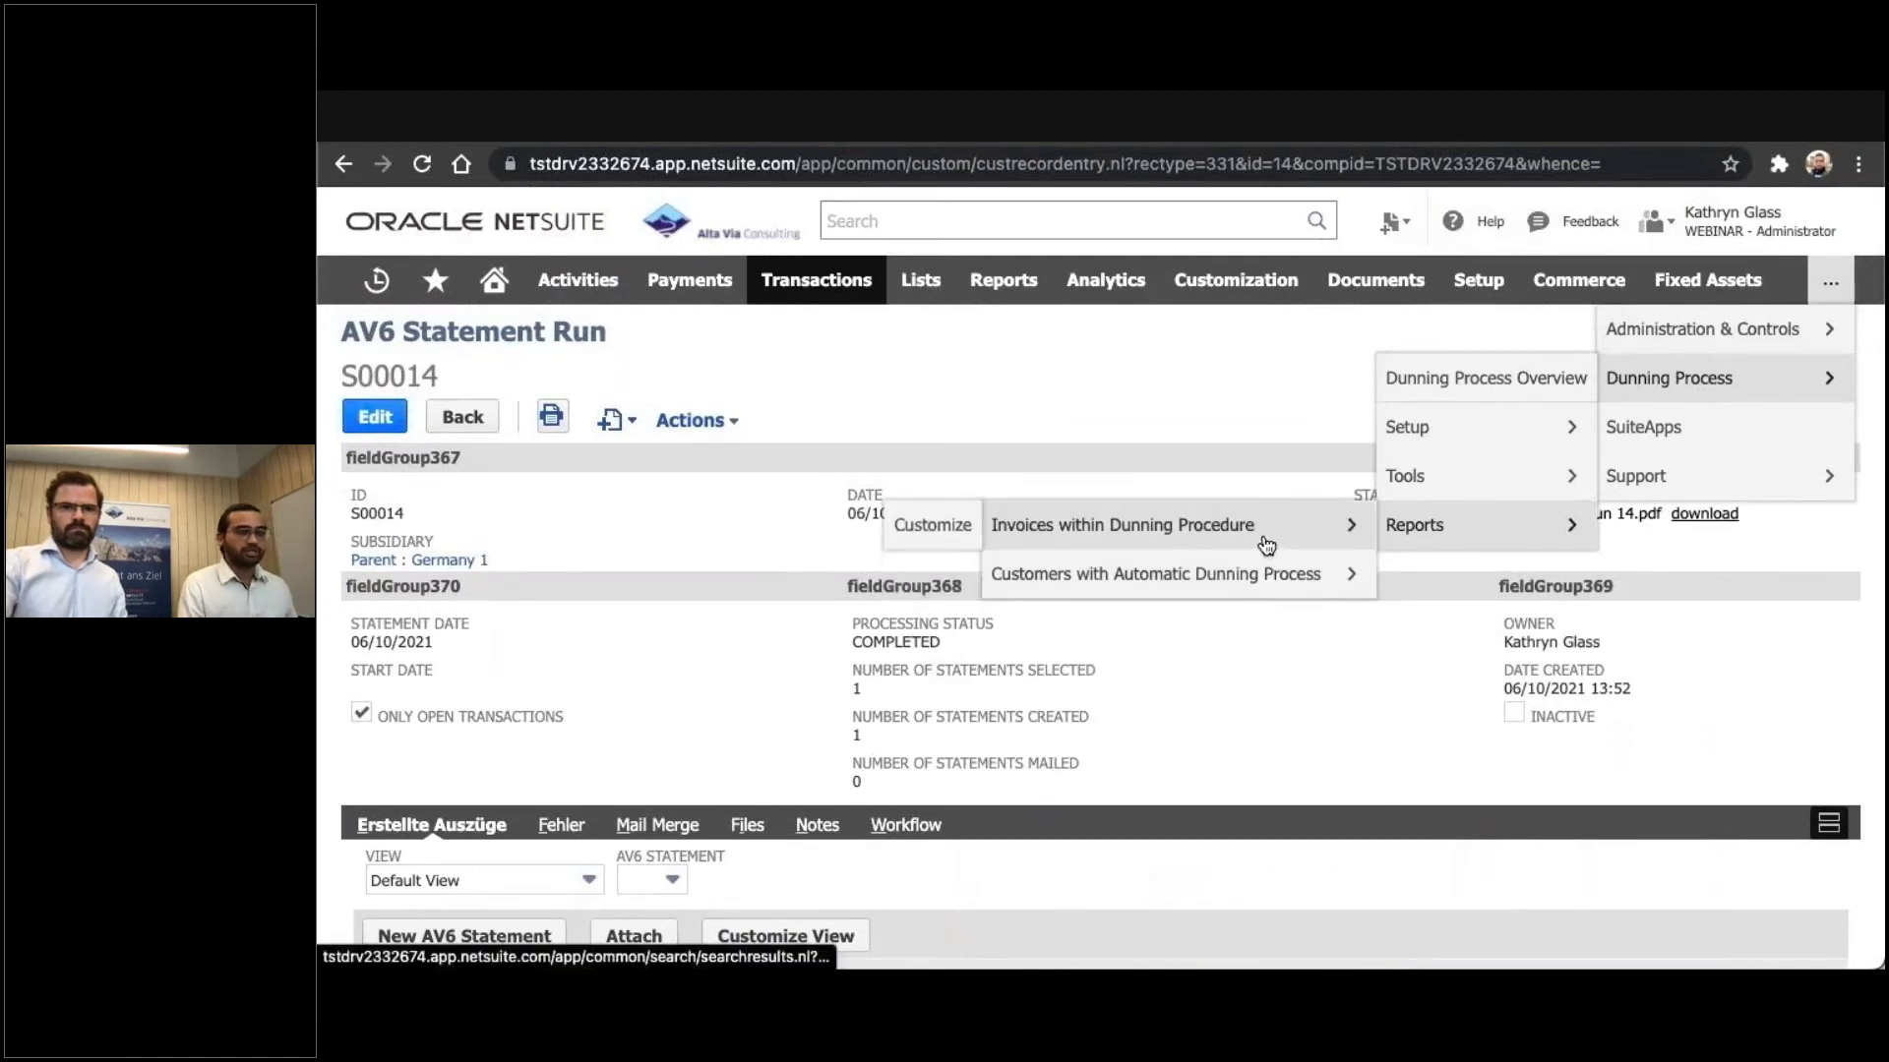
click(1193, 539)
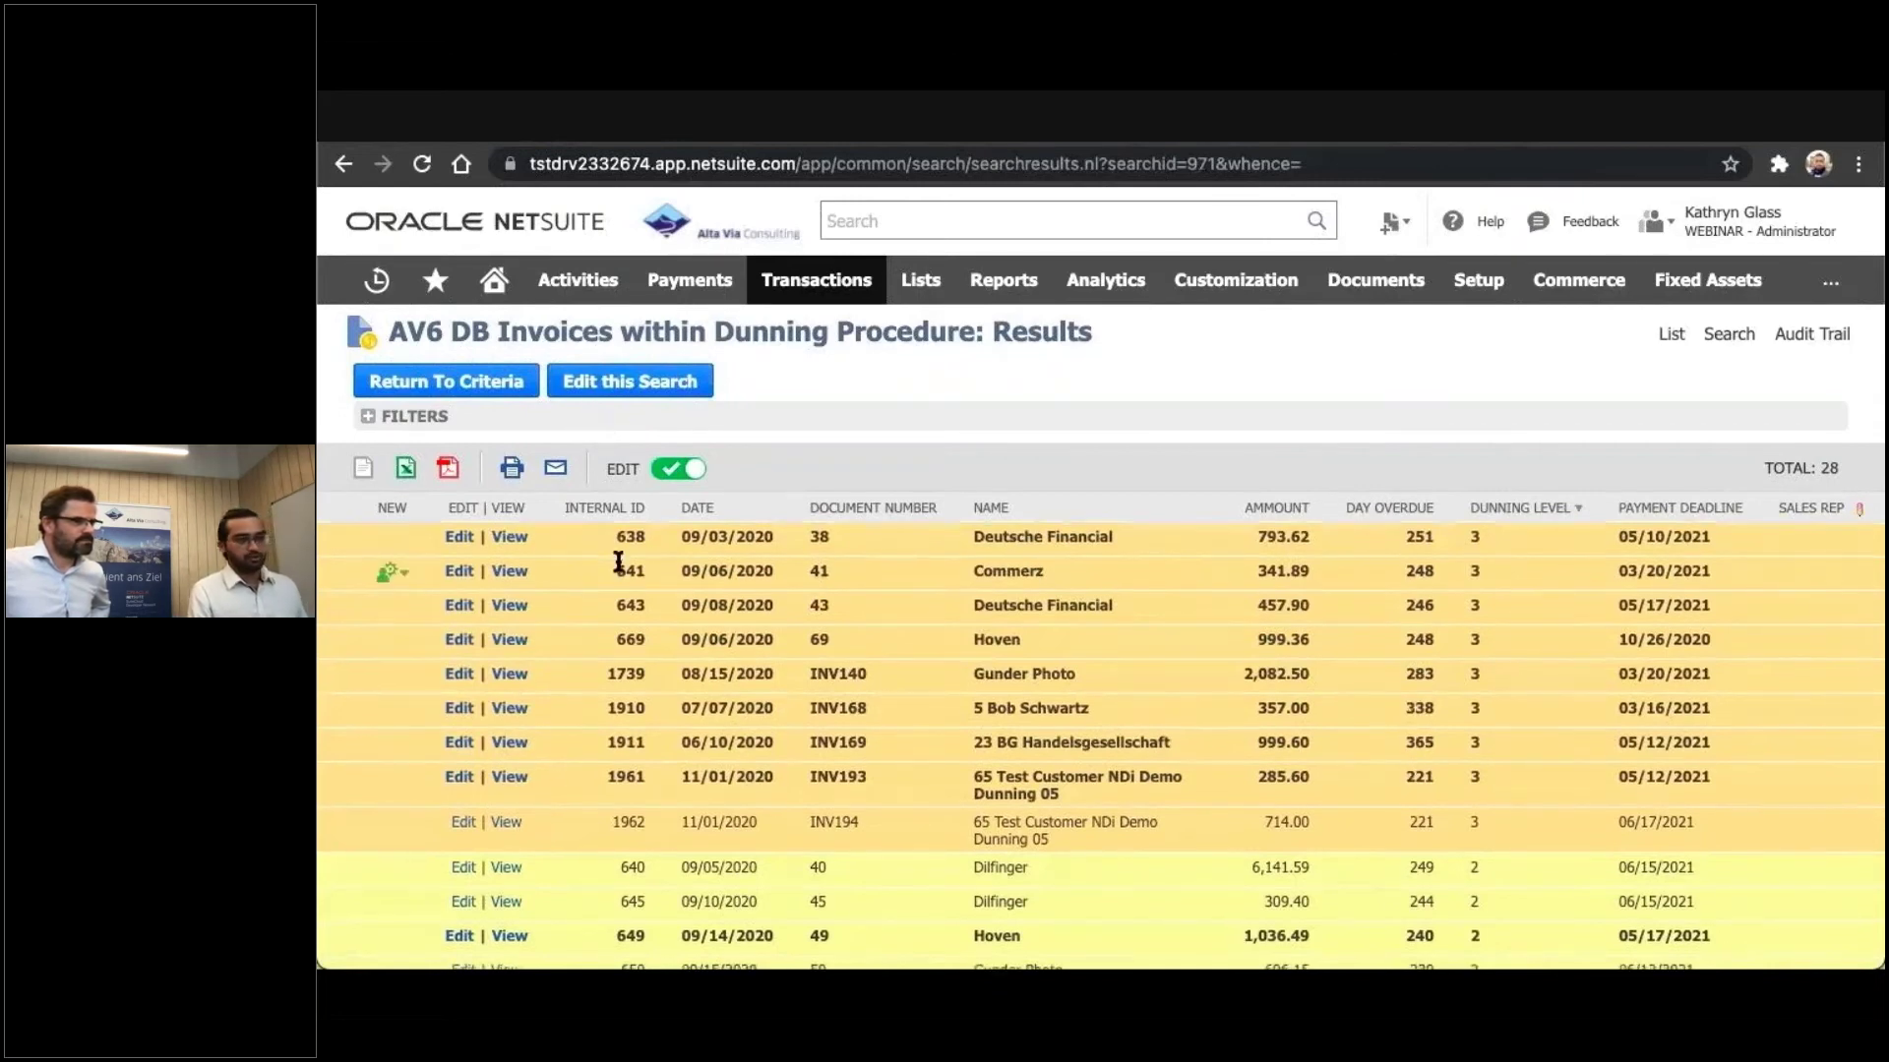
Examine the report's invoices across dunning levels 3, 2 and 1 down to the totals and colour legend, and expand its filters
scroll(619, 562, down, 3)
scroll(619, 562, down, 3)
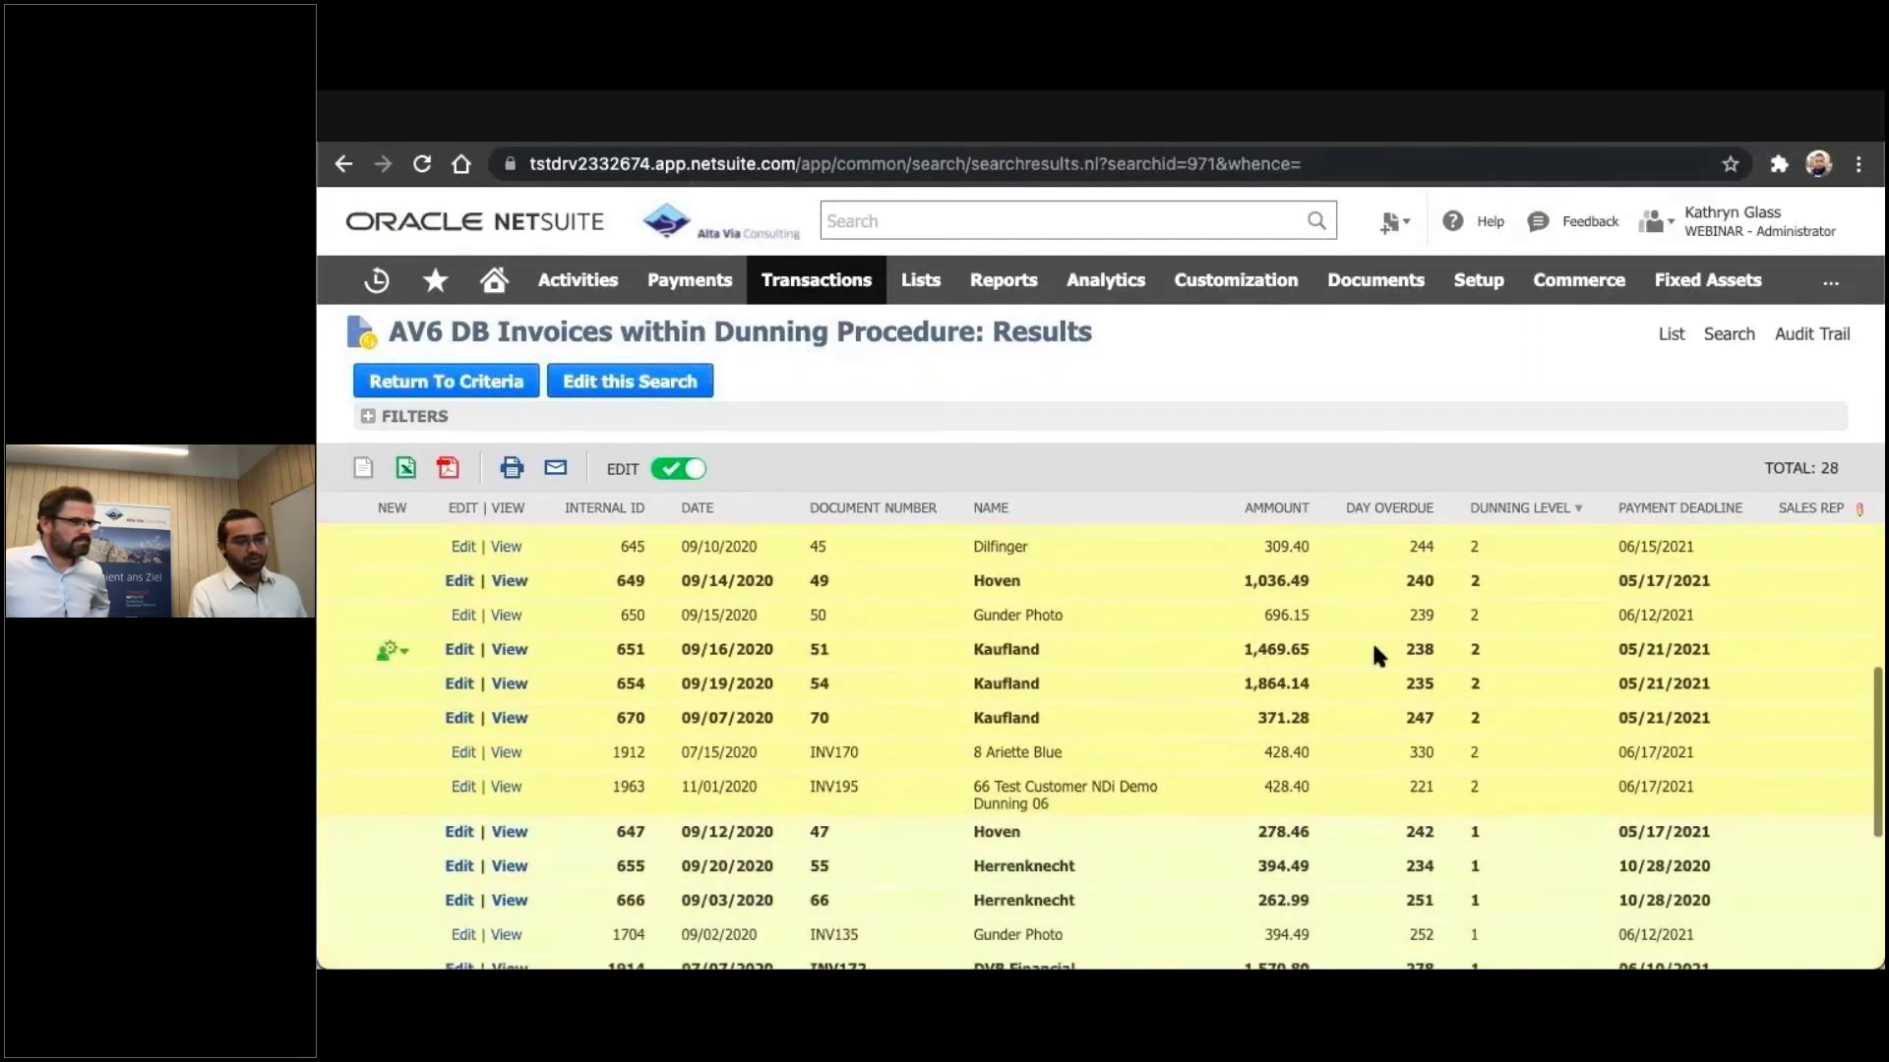
scroll(1367, 657, down, 1)
scroll(1367, 657, up, 6)
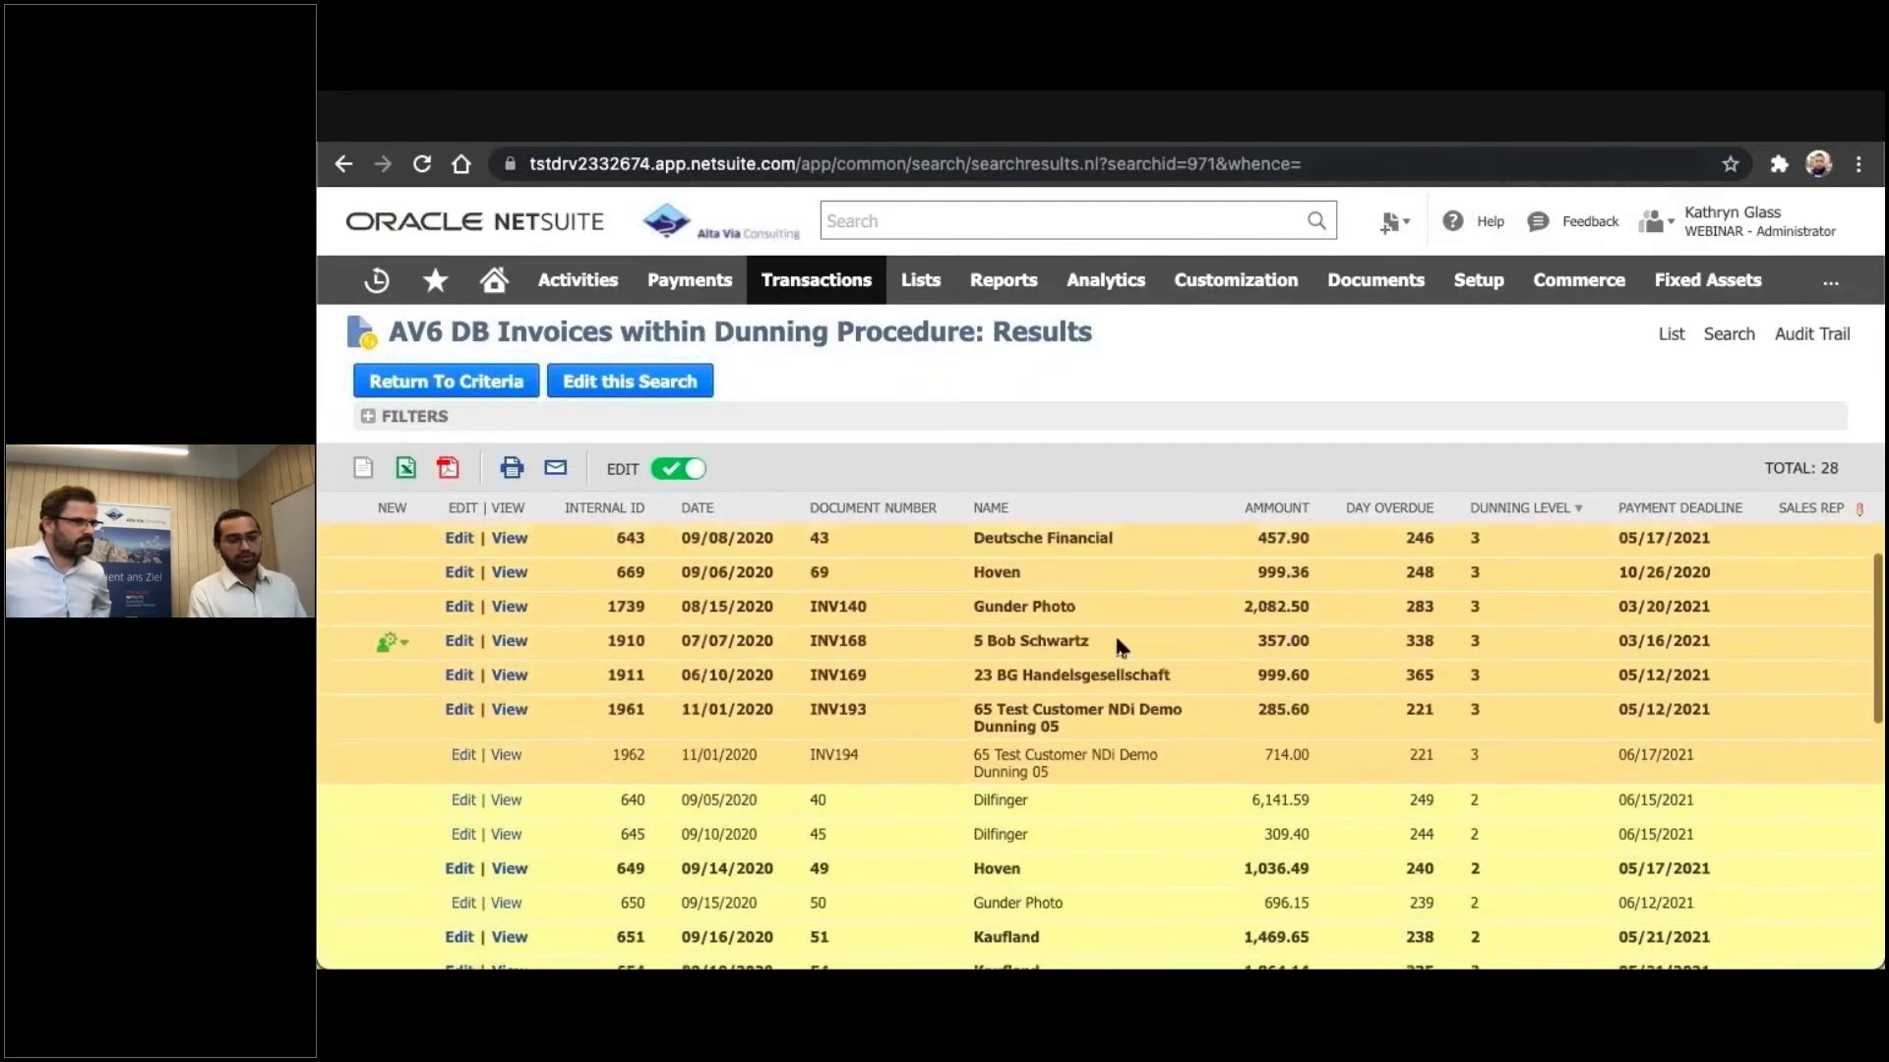
scroll(1112, 635, down, 1)
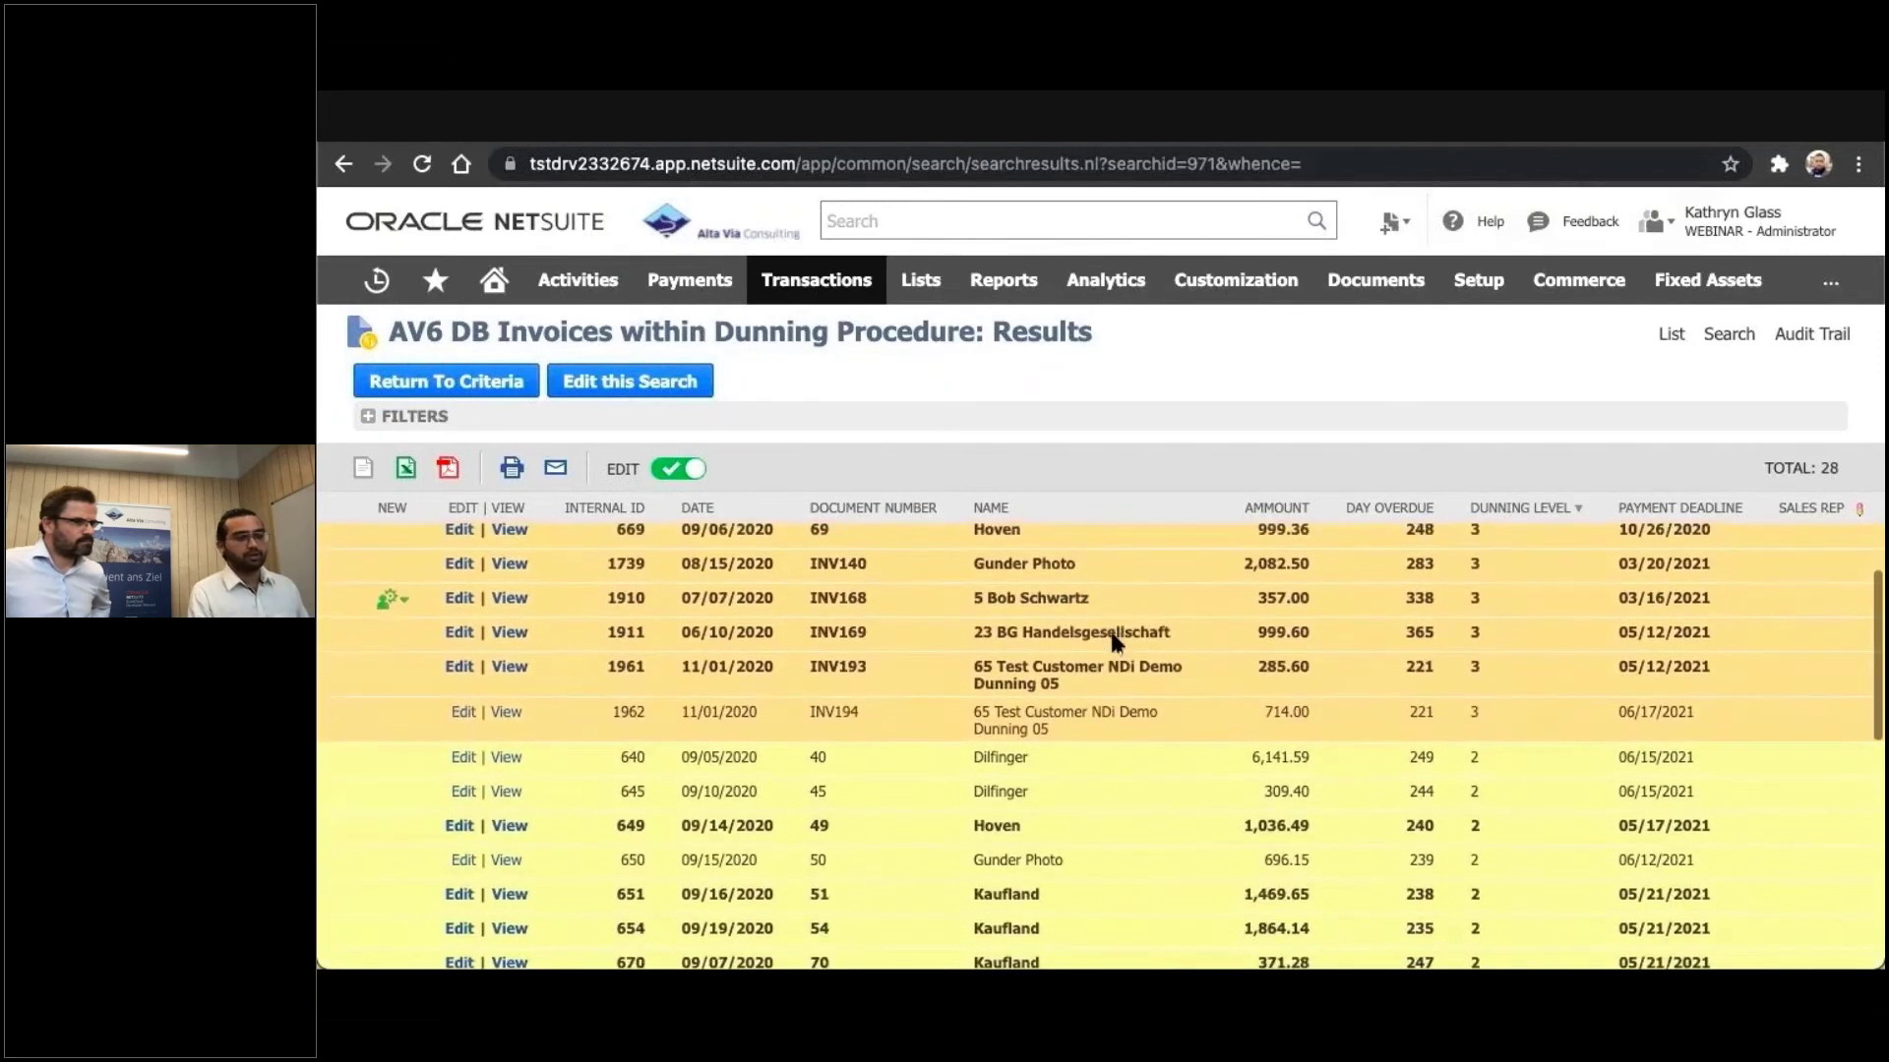
scroll(1114, 640, down, 3)
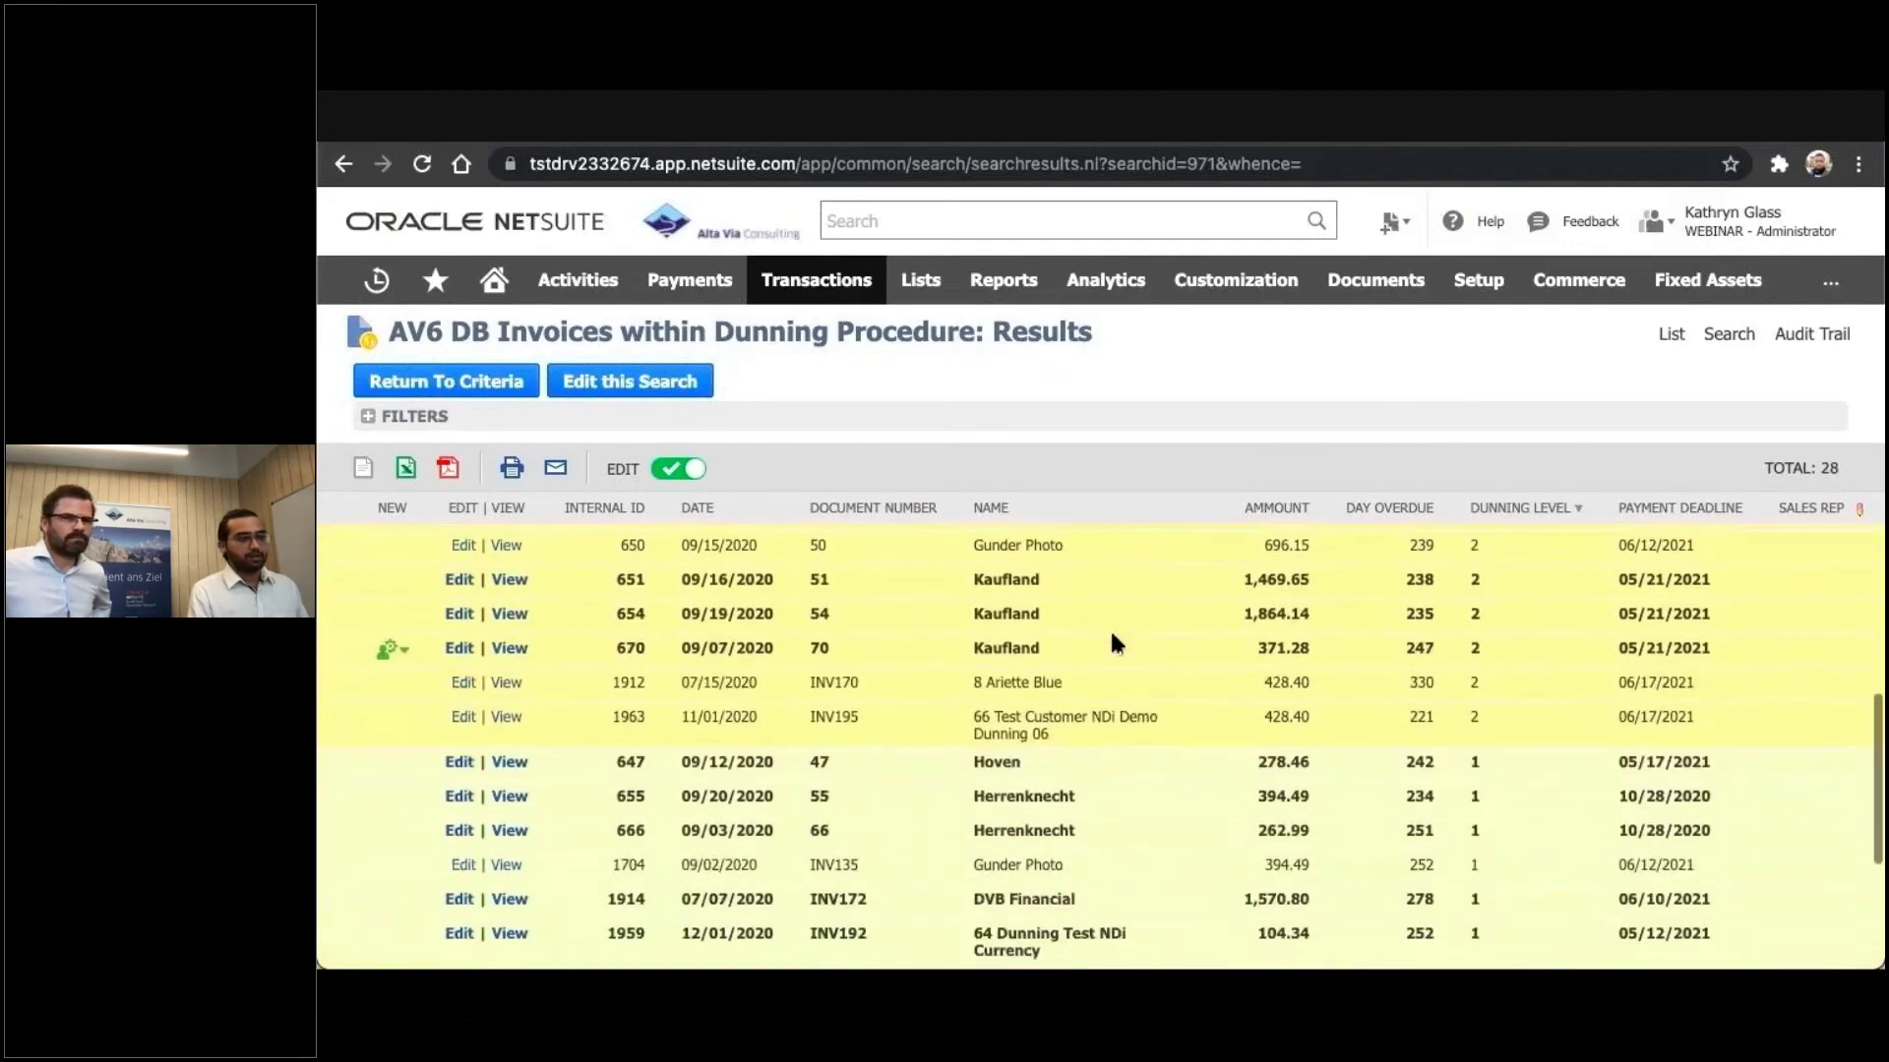
scroll(1114, 644, down, 1)
scroll(1463, 748, down, 3)
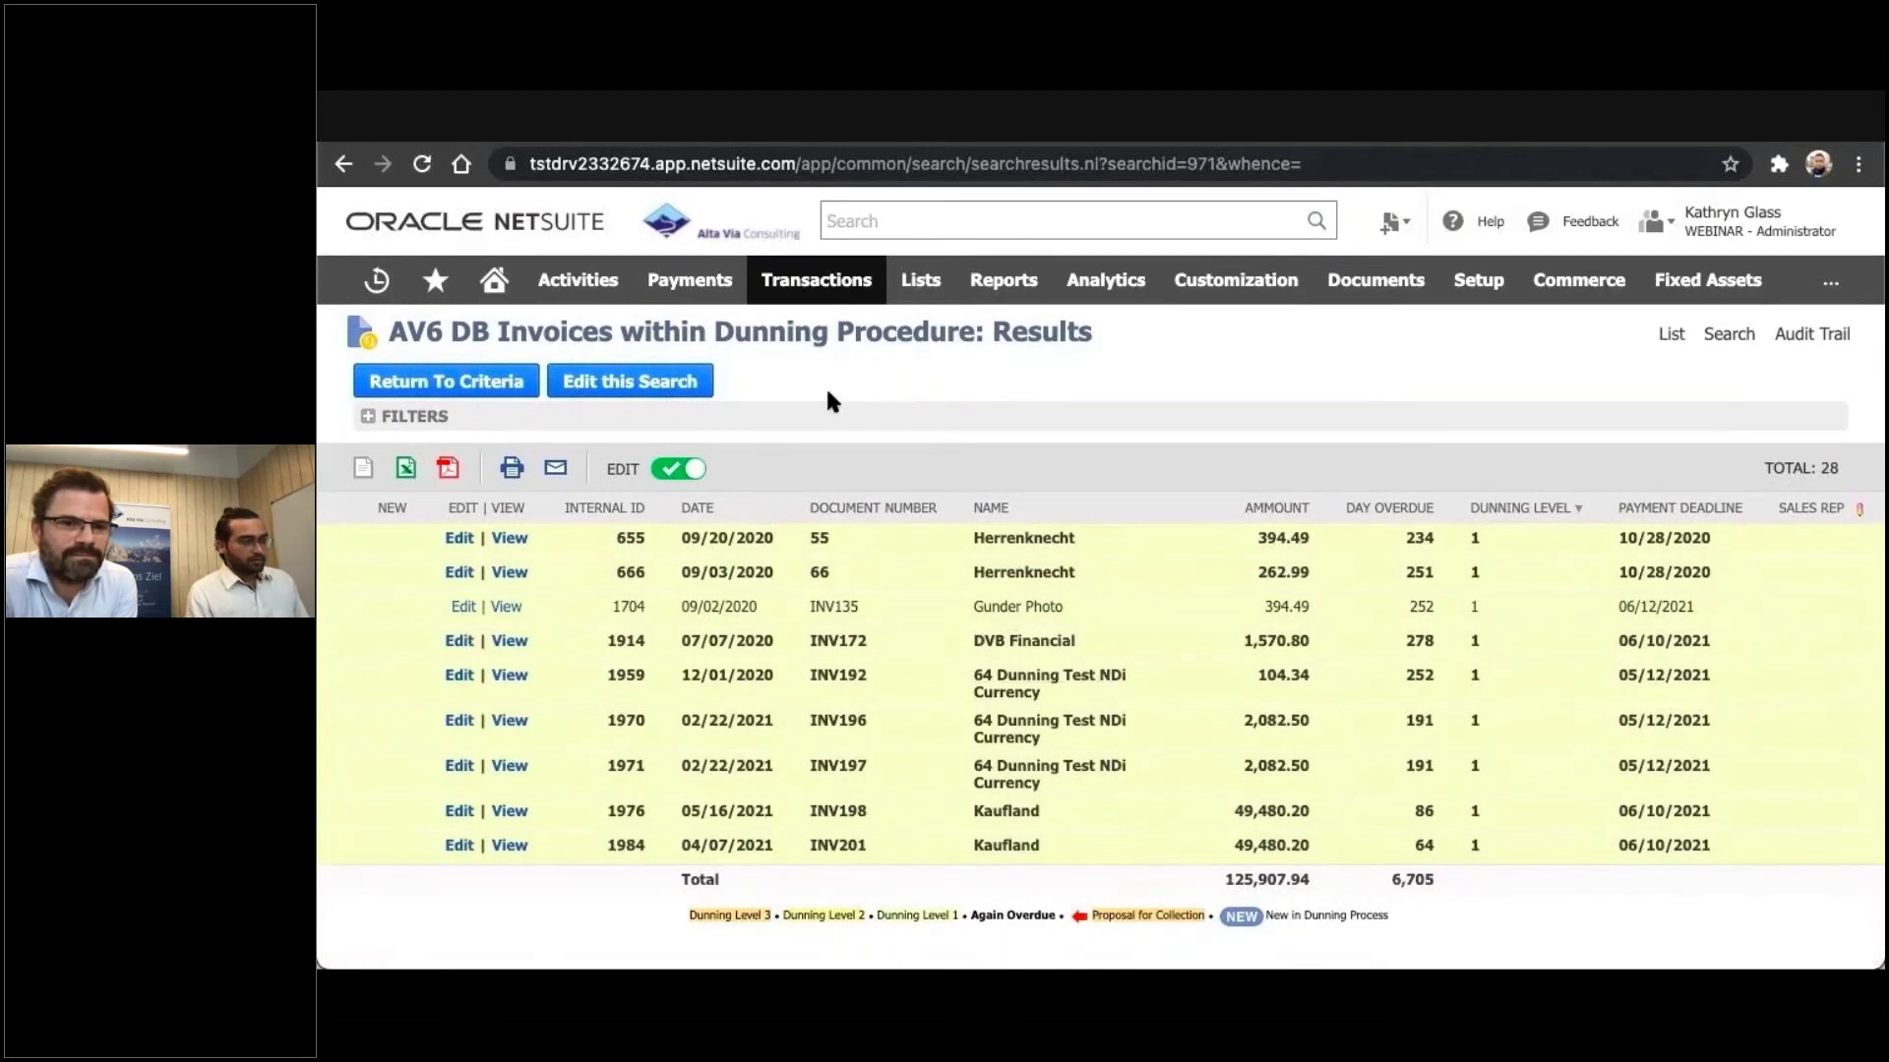
click(704, 419)
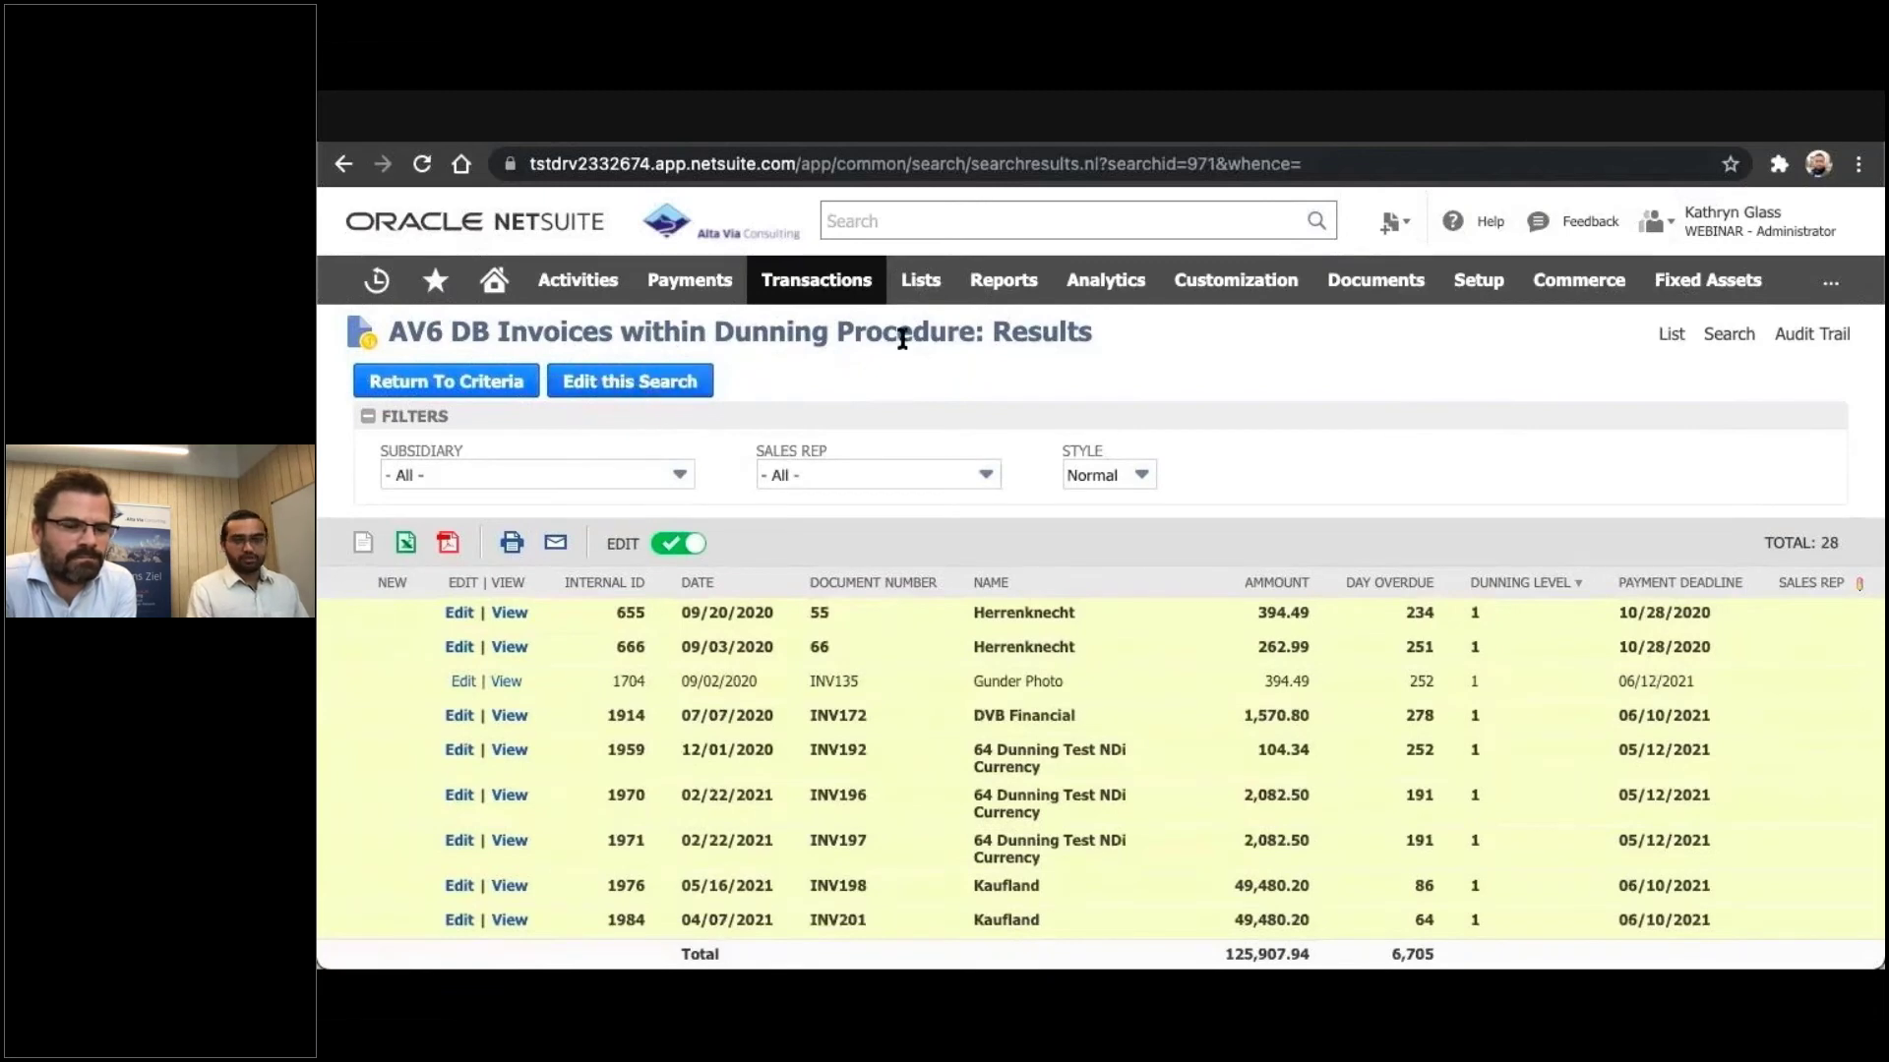
Open the Customers with Automatic Dunning Process report from the Dunning Process reports
mouse_move(1830, 283)
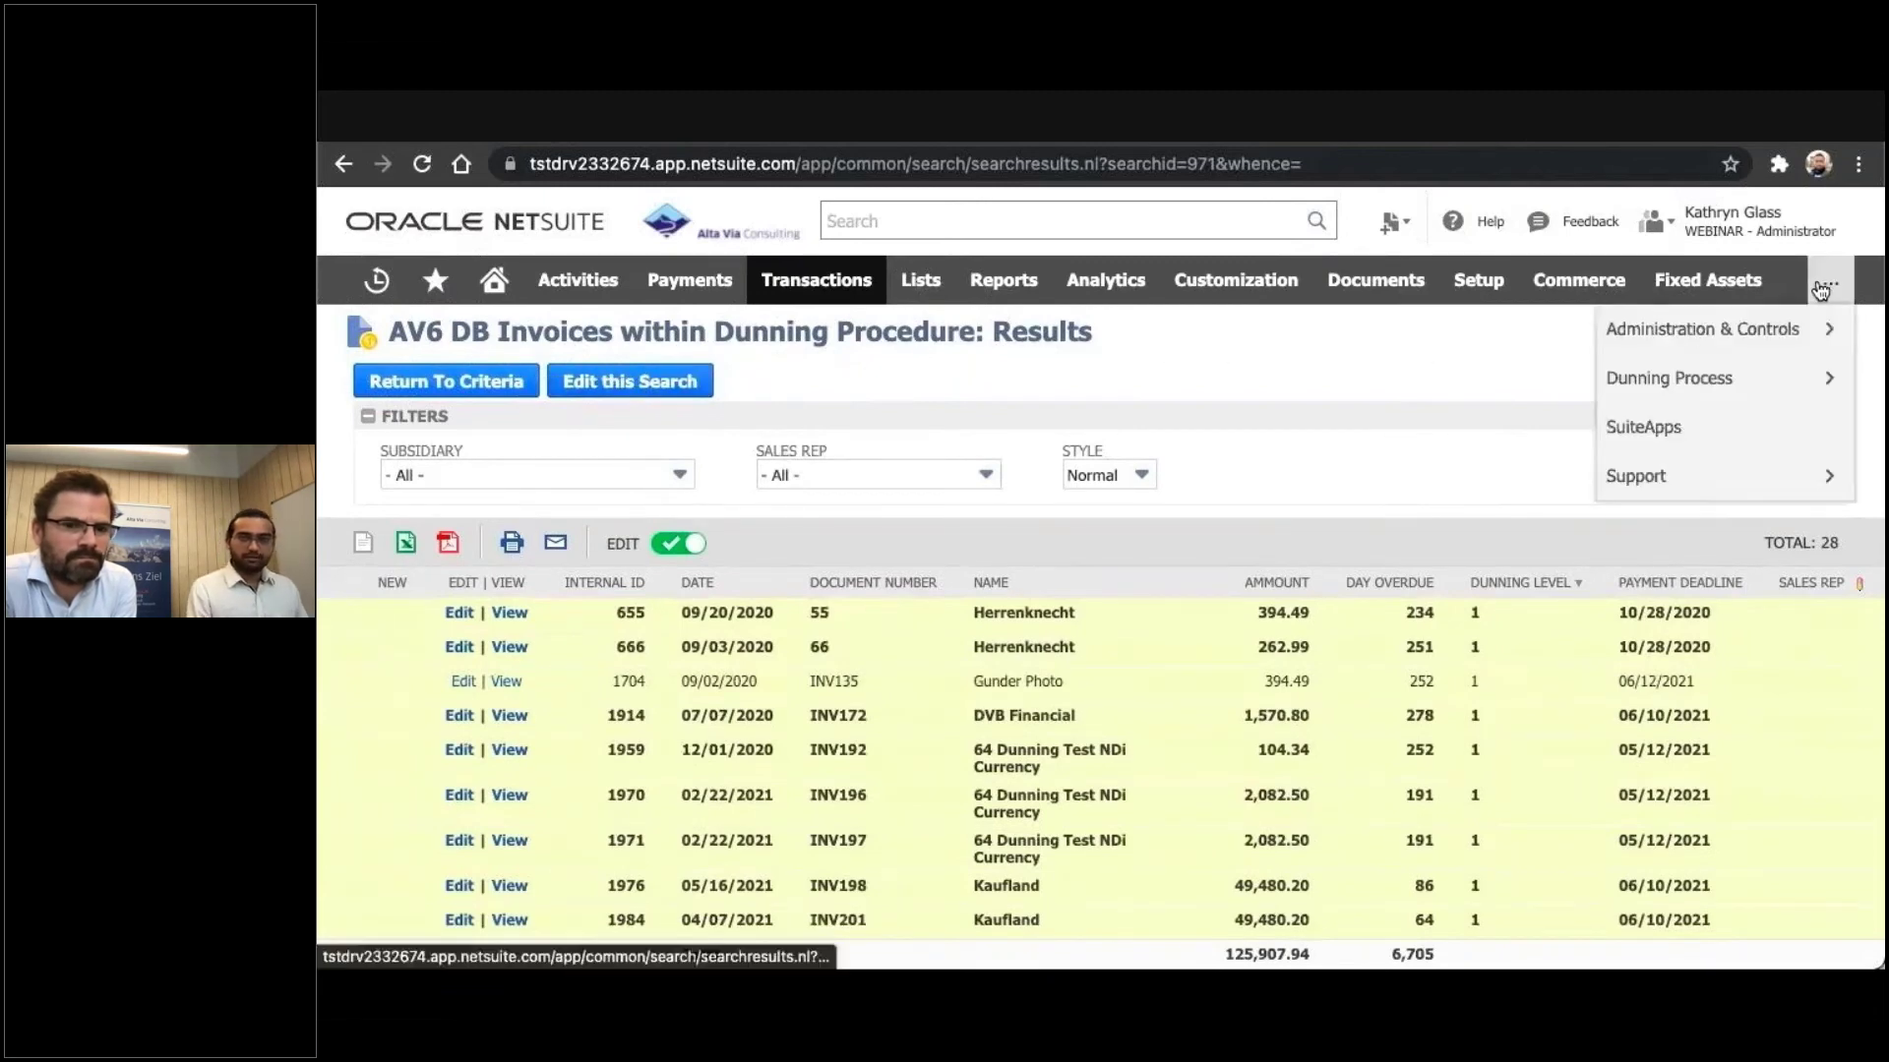
mouse_move(1729, 378)
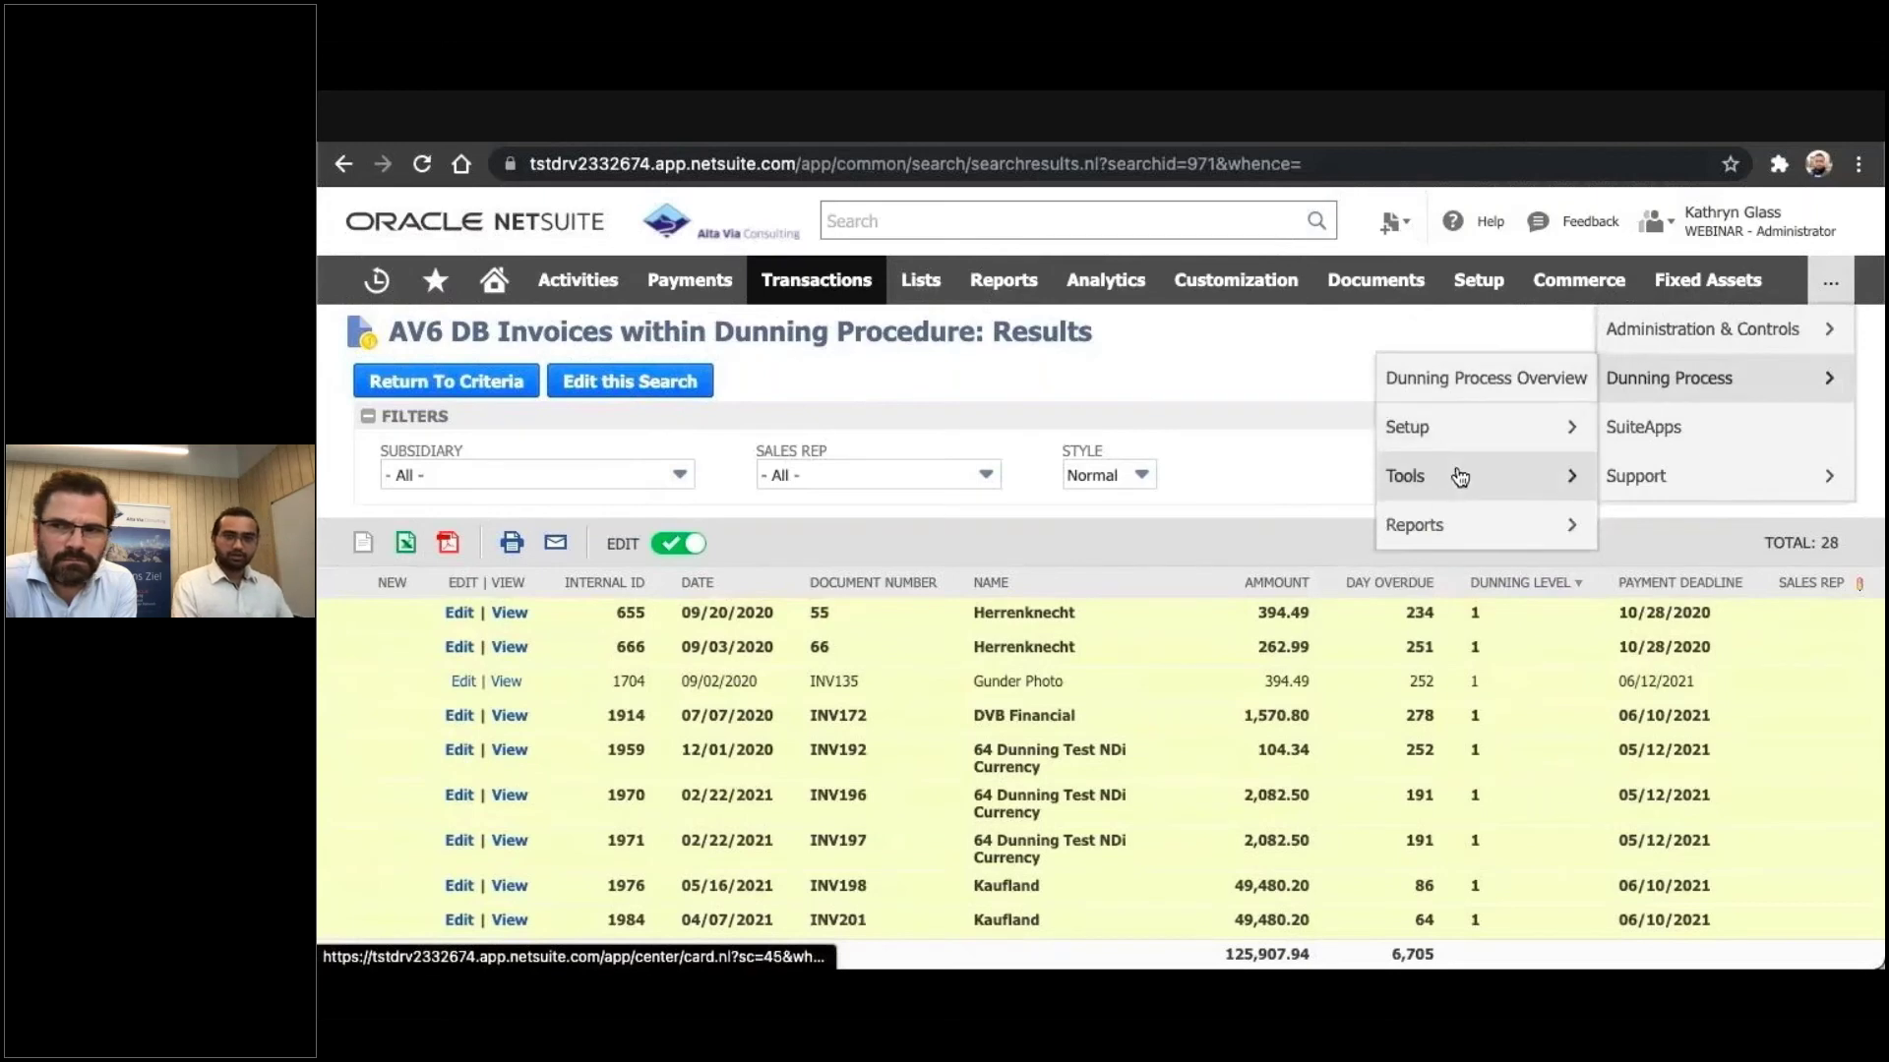
mouse_move(1421, 520)
mouse_move(1197, 574)
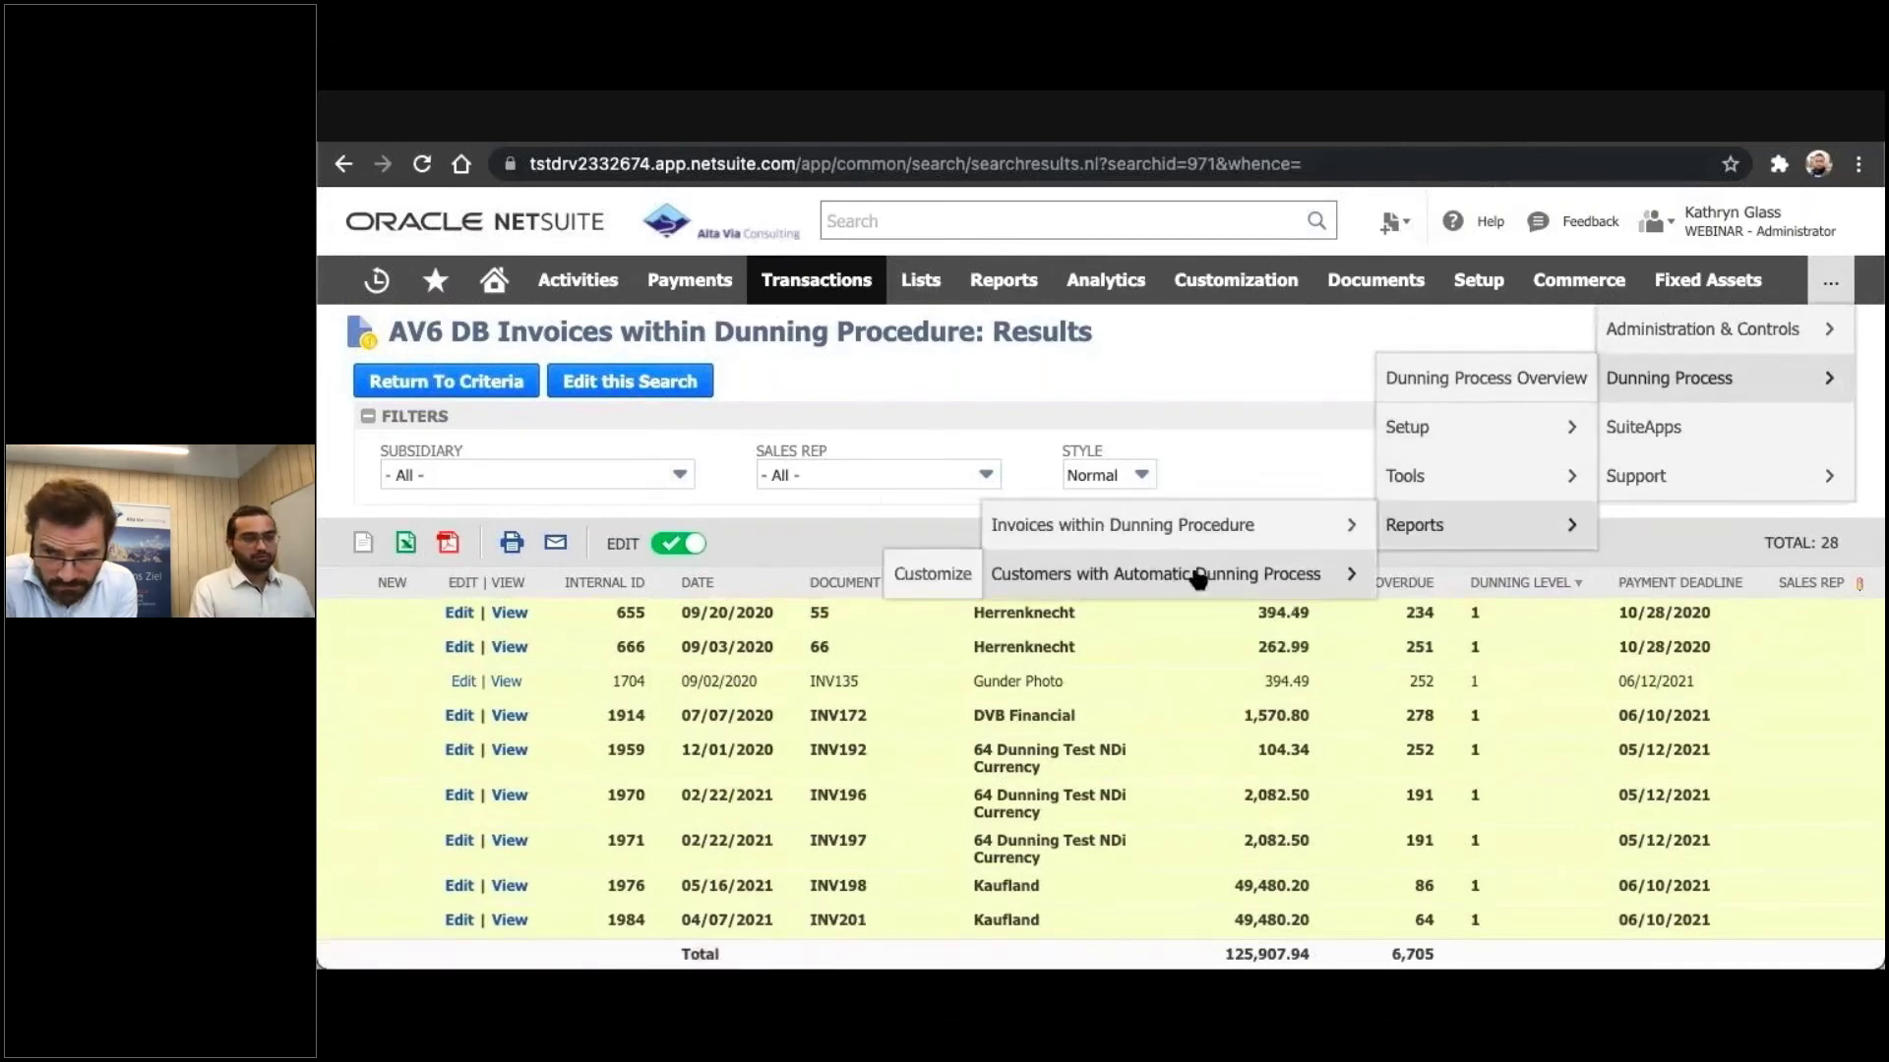
click(1197, 586)
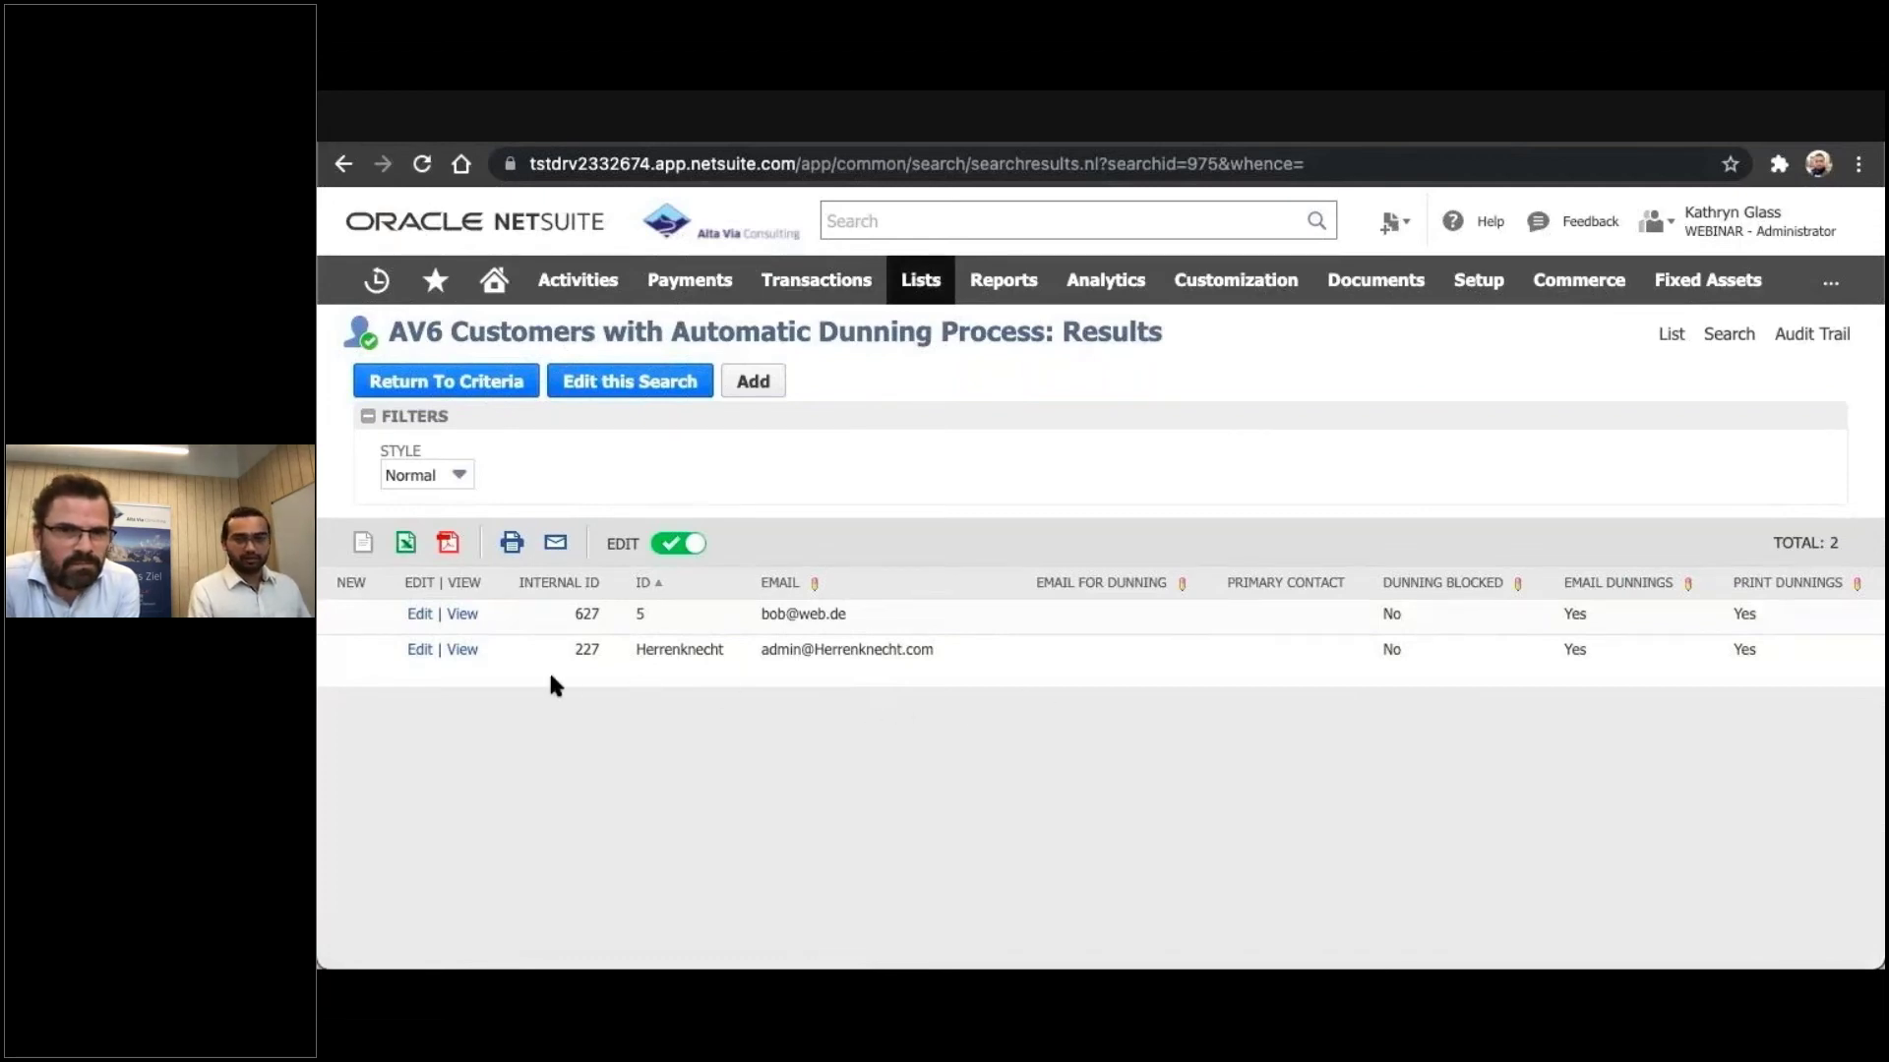
Open the Herrenknecht customer record from the report and review its dunning process settings, including print, email and fully automatic dunning
click(468, 652)
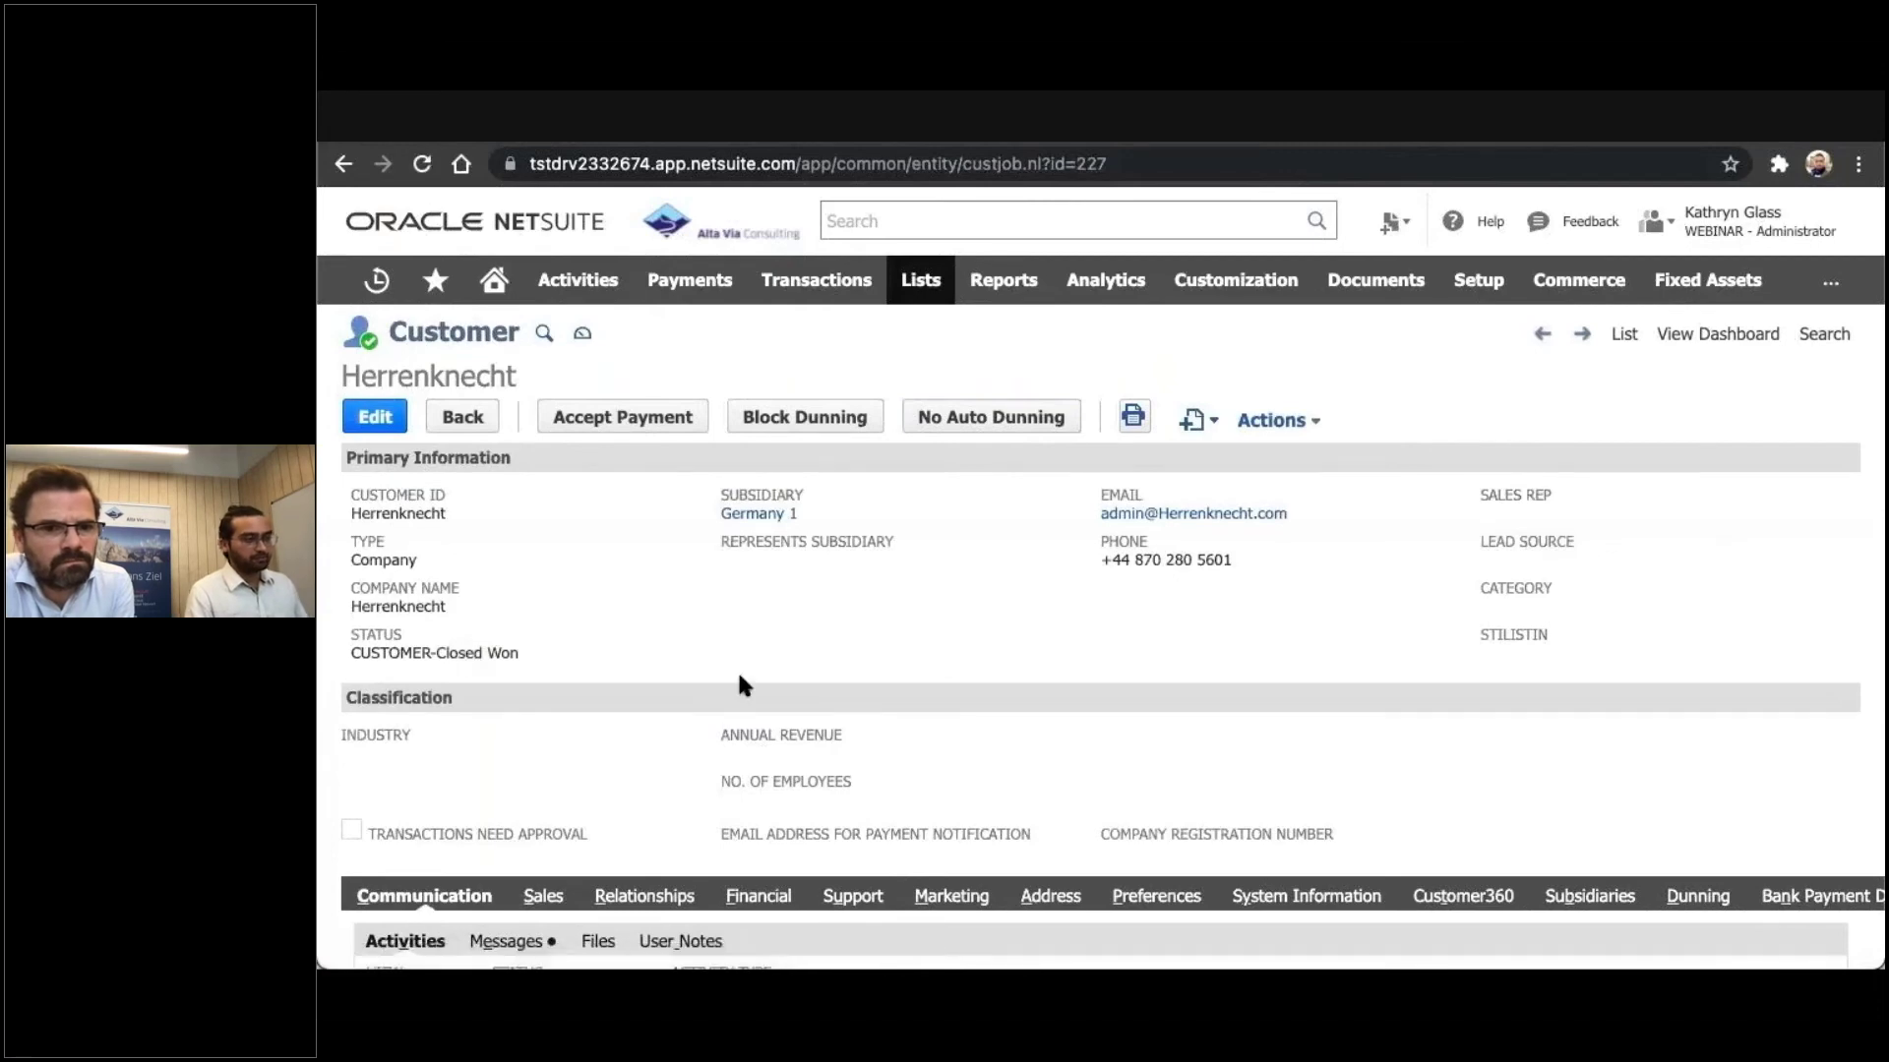
scroll(739, 677, down, 2)
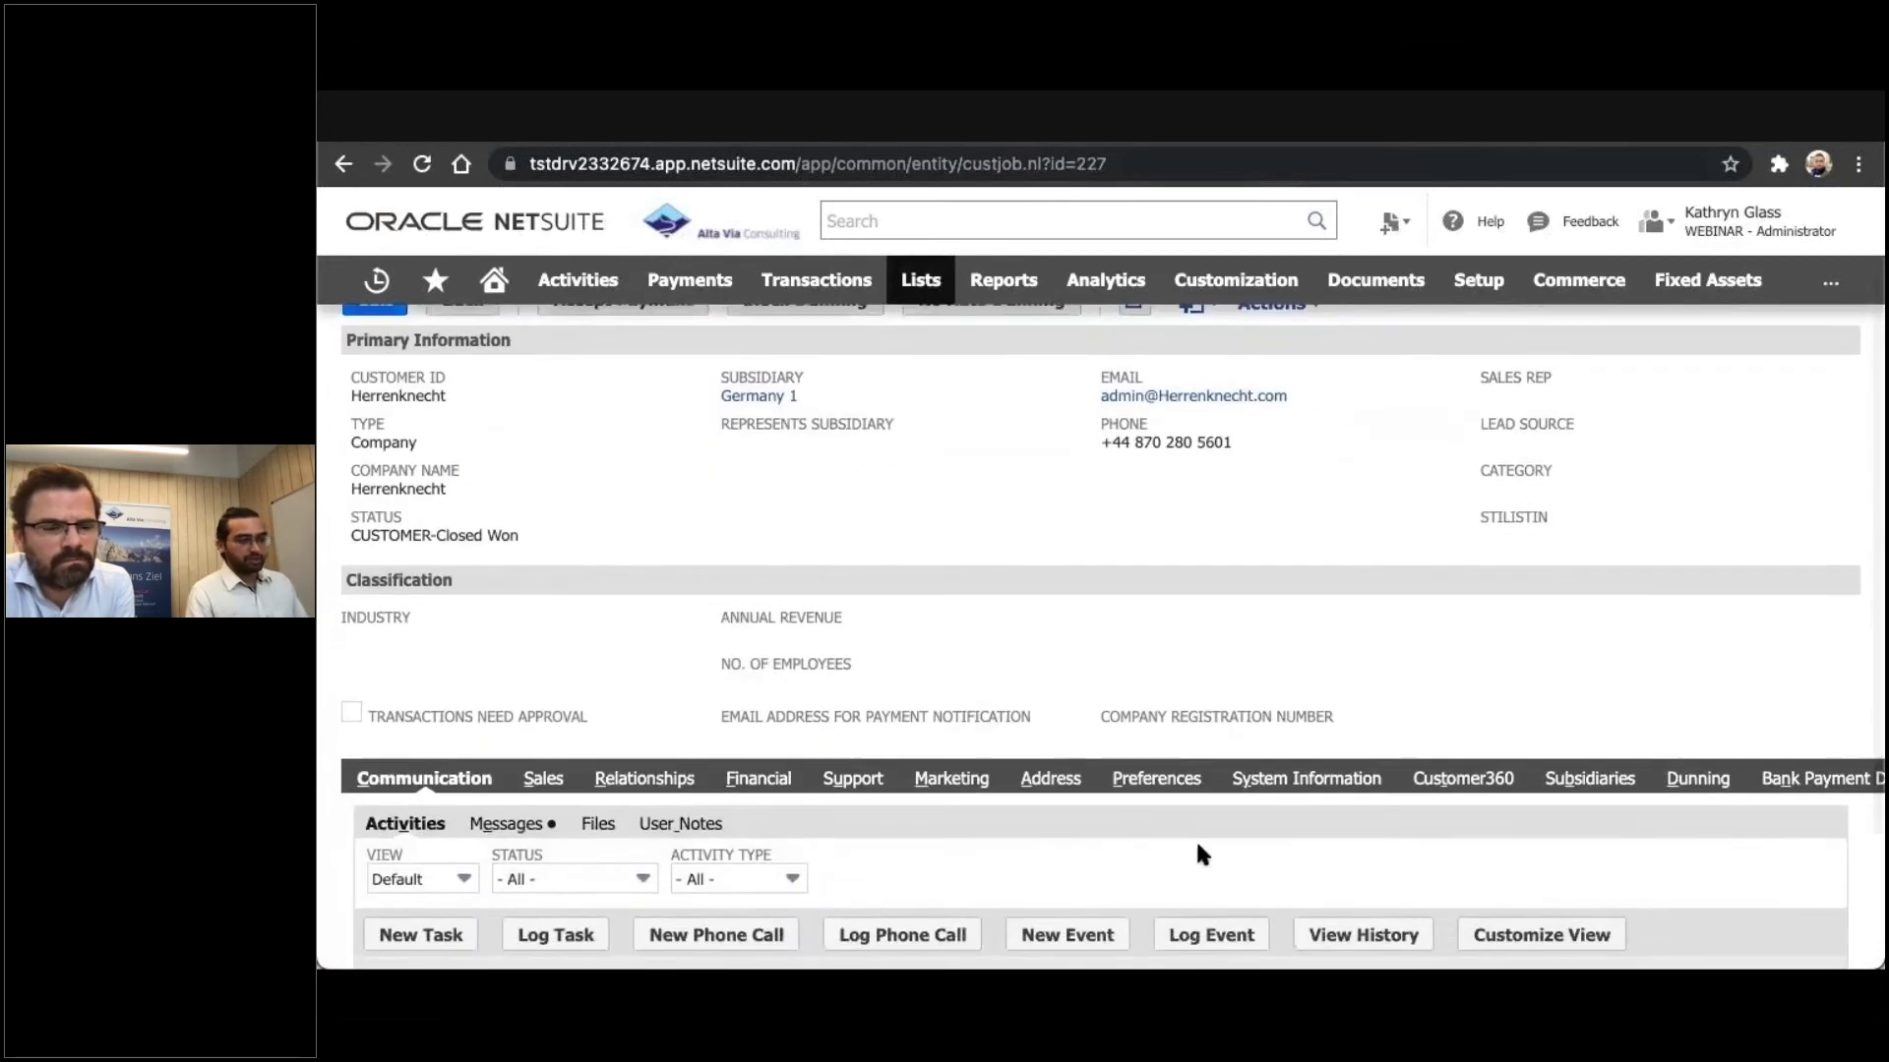
scroll(1198, 844, right, 5)
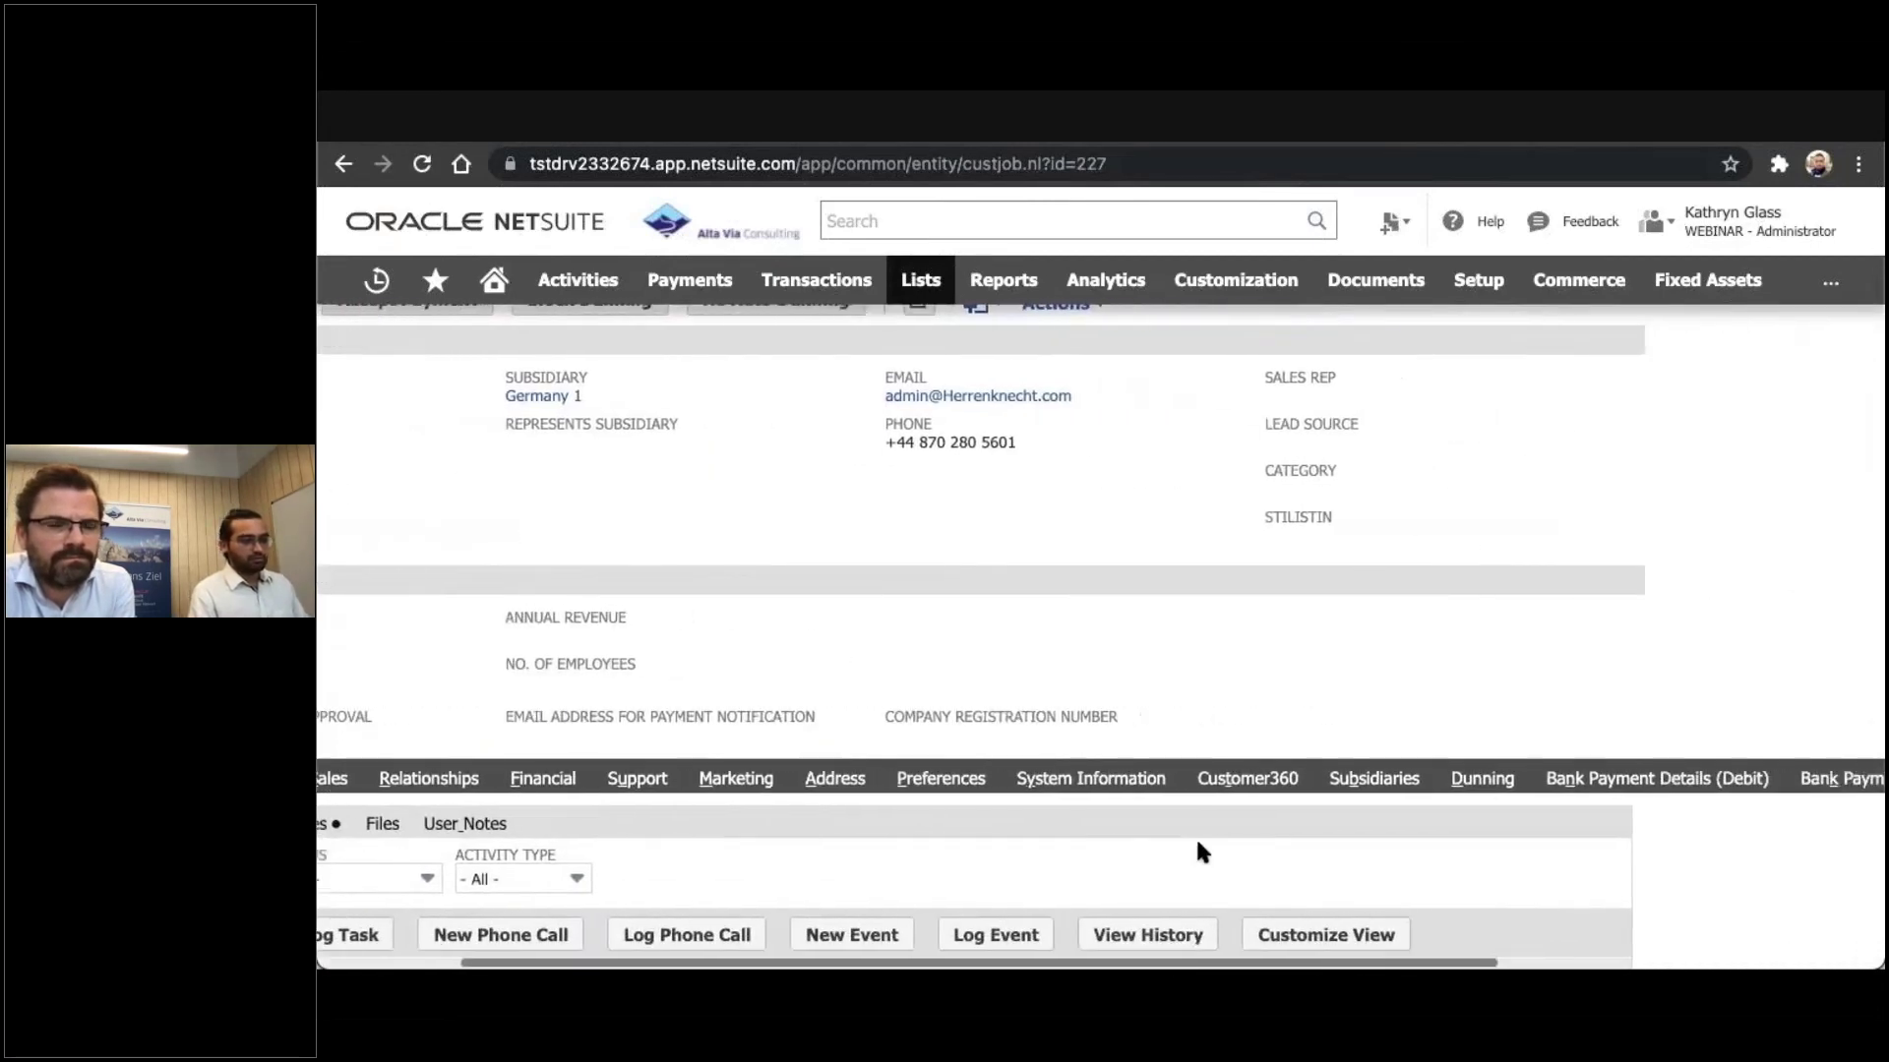
scroll(1197, 848, right, 2)
click(1598, 787)
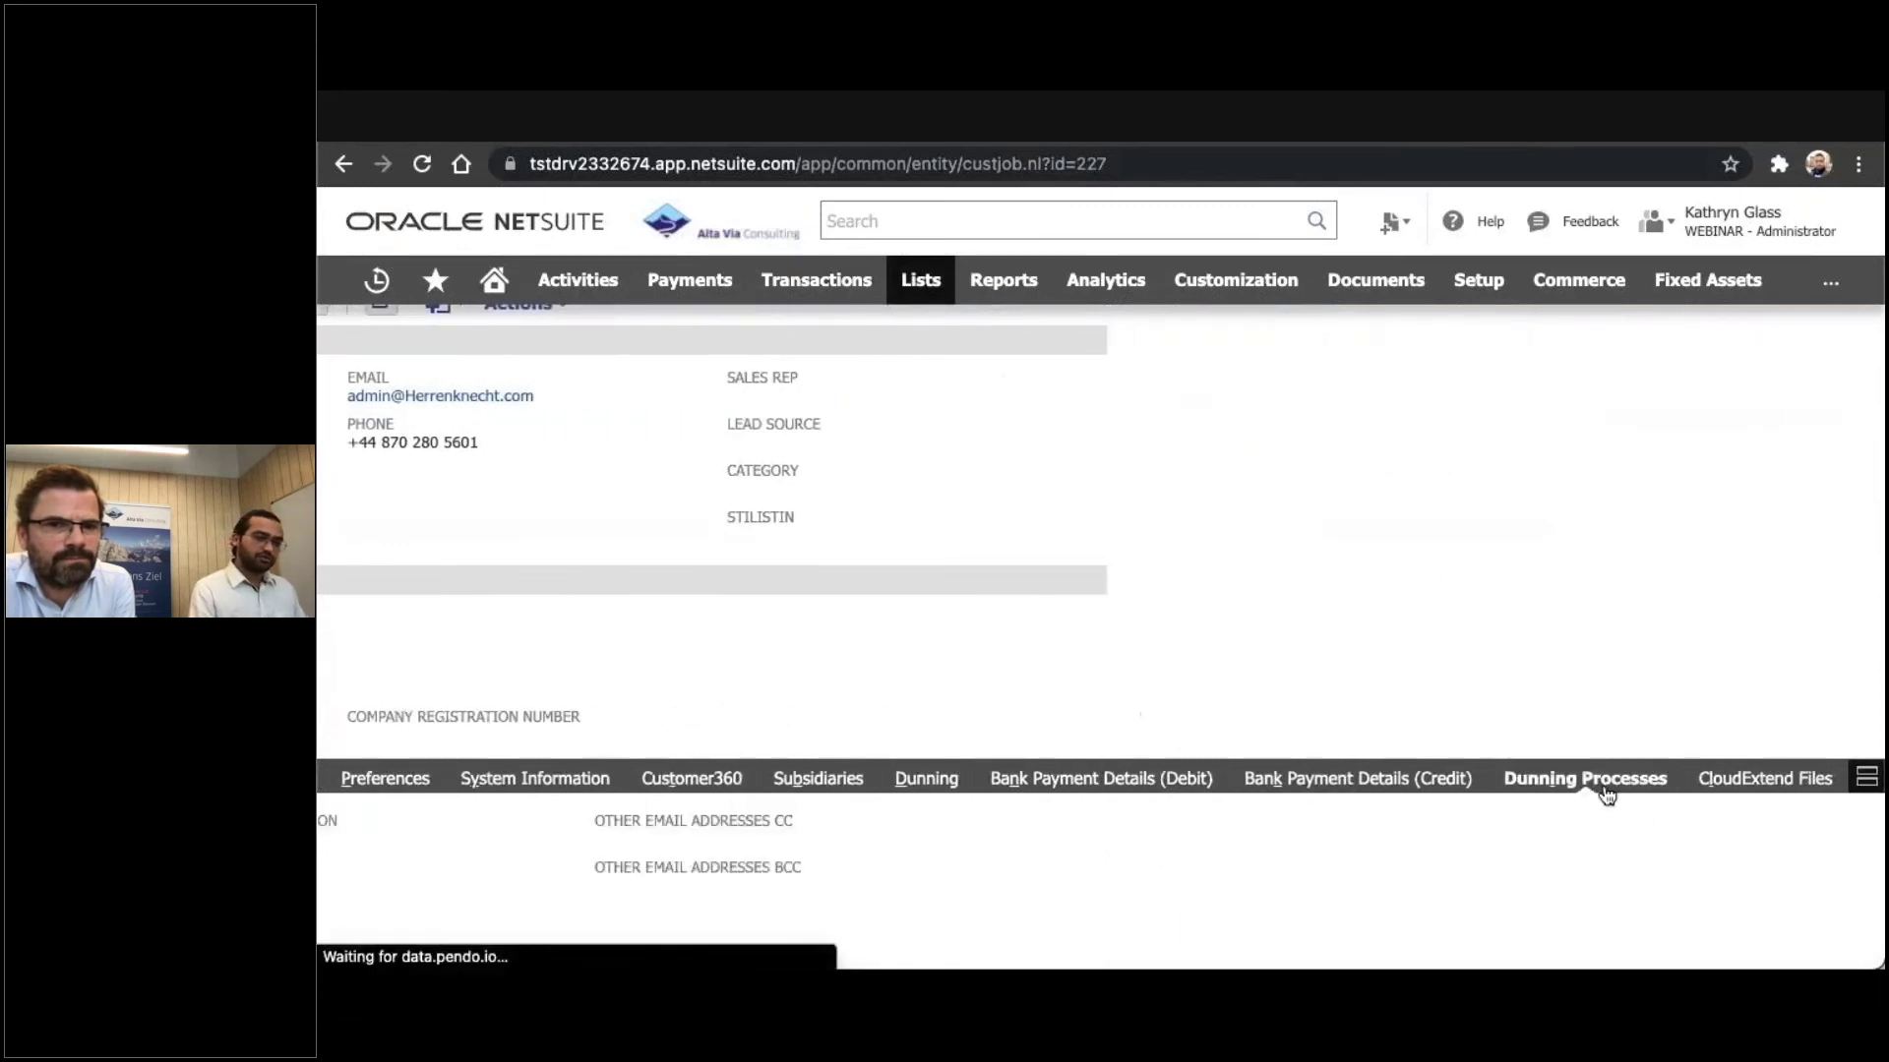
scroll(1325, 836, left, 7)
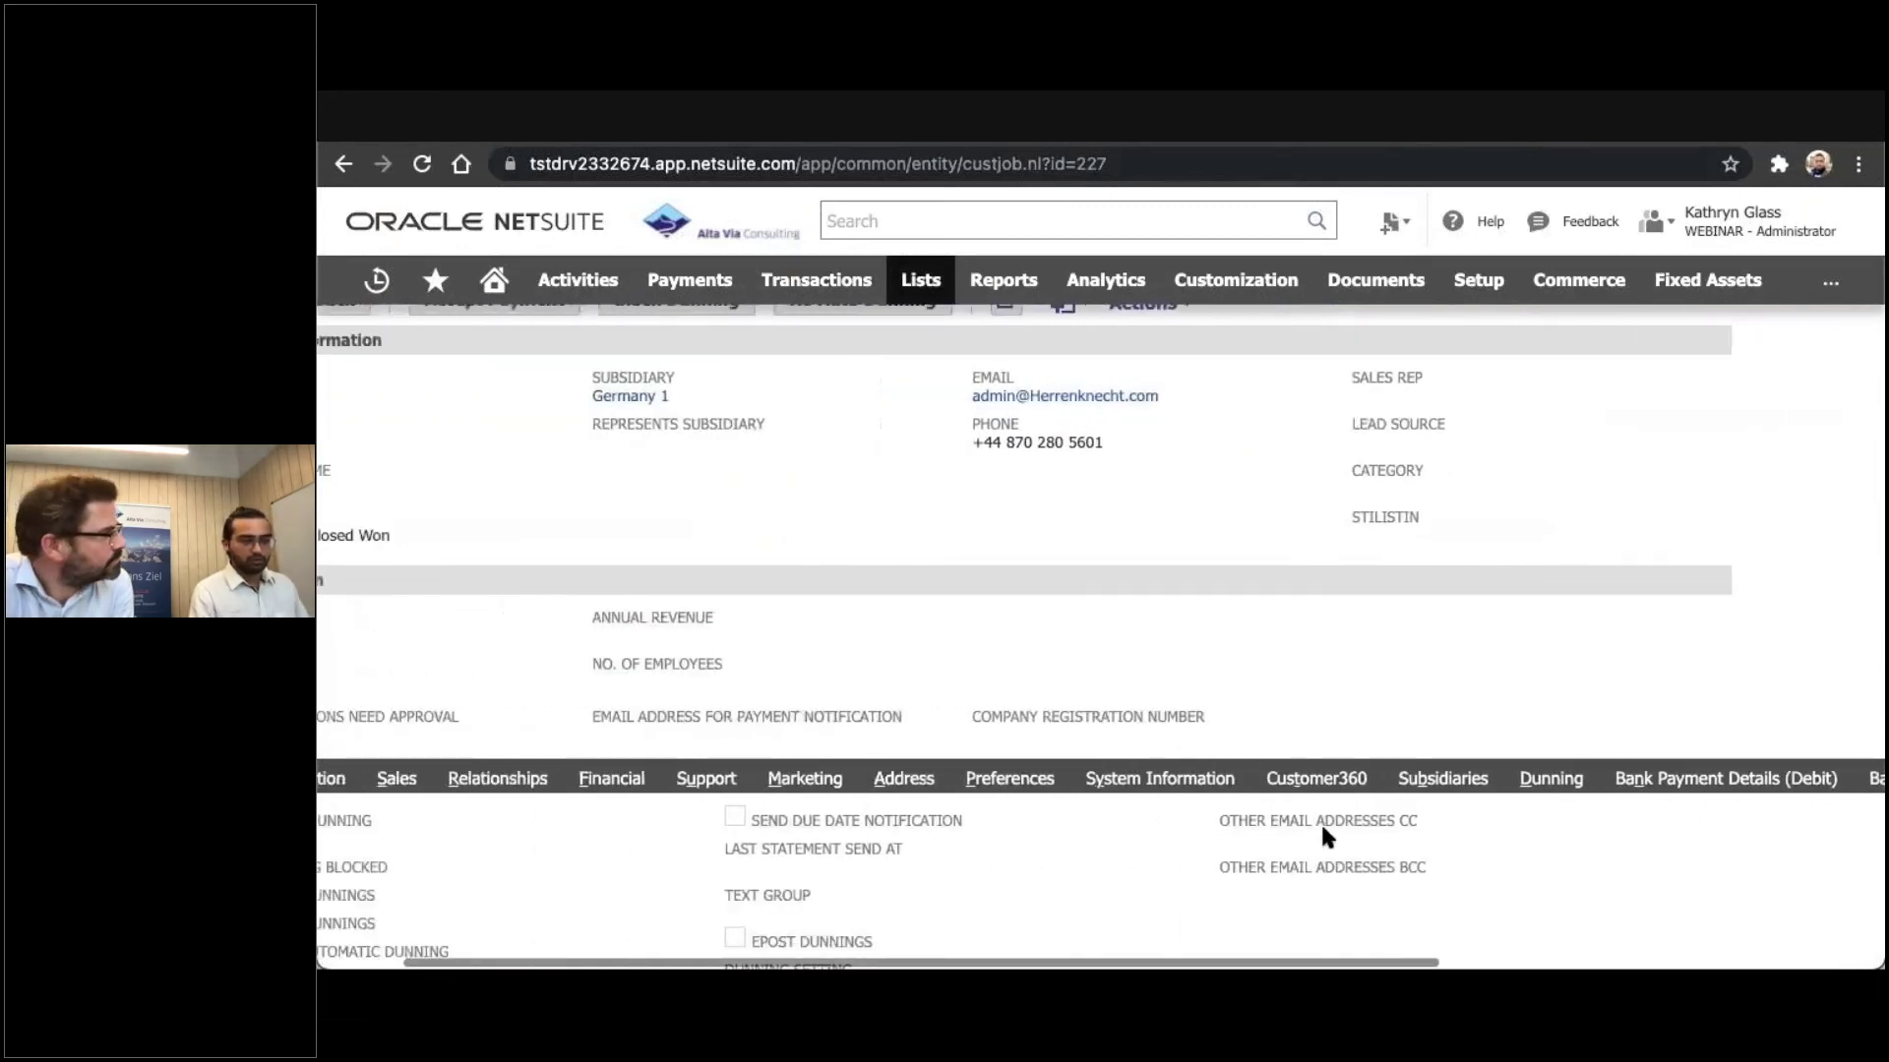
scroll(782, 834, down, 1)
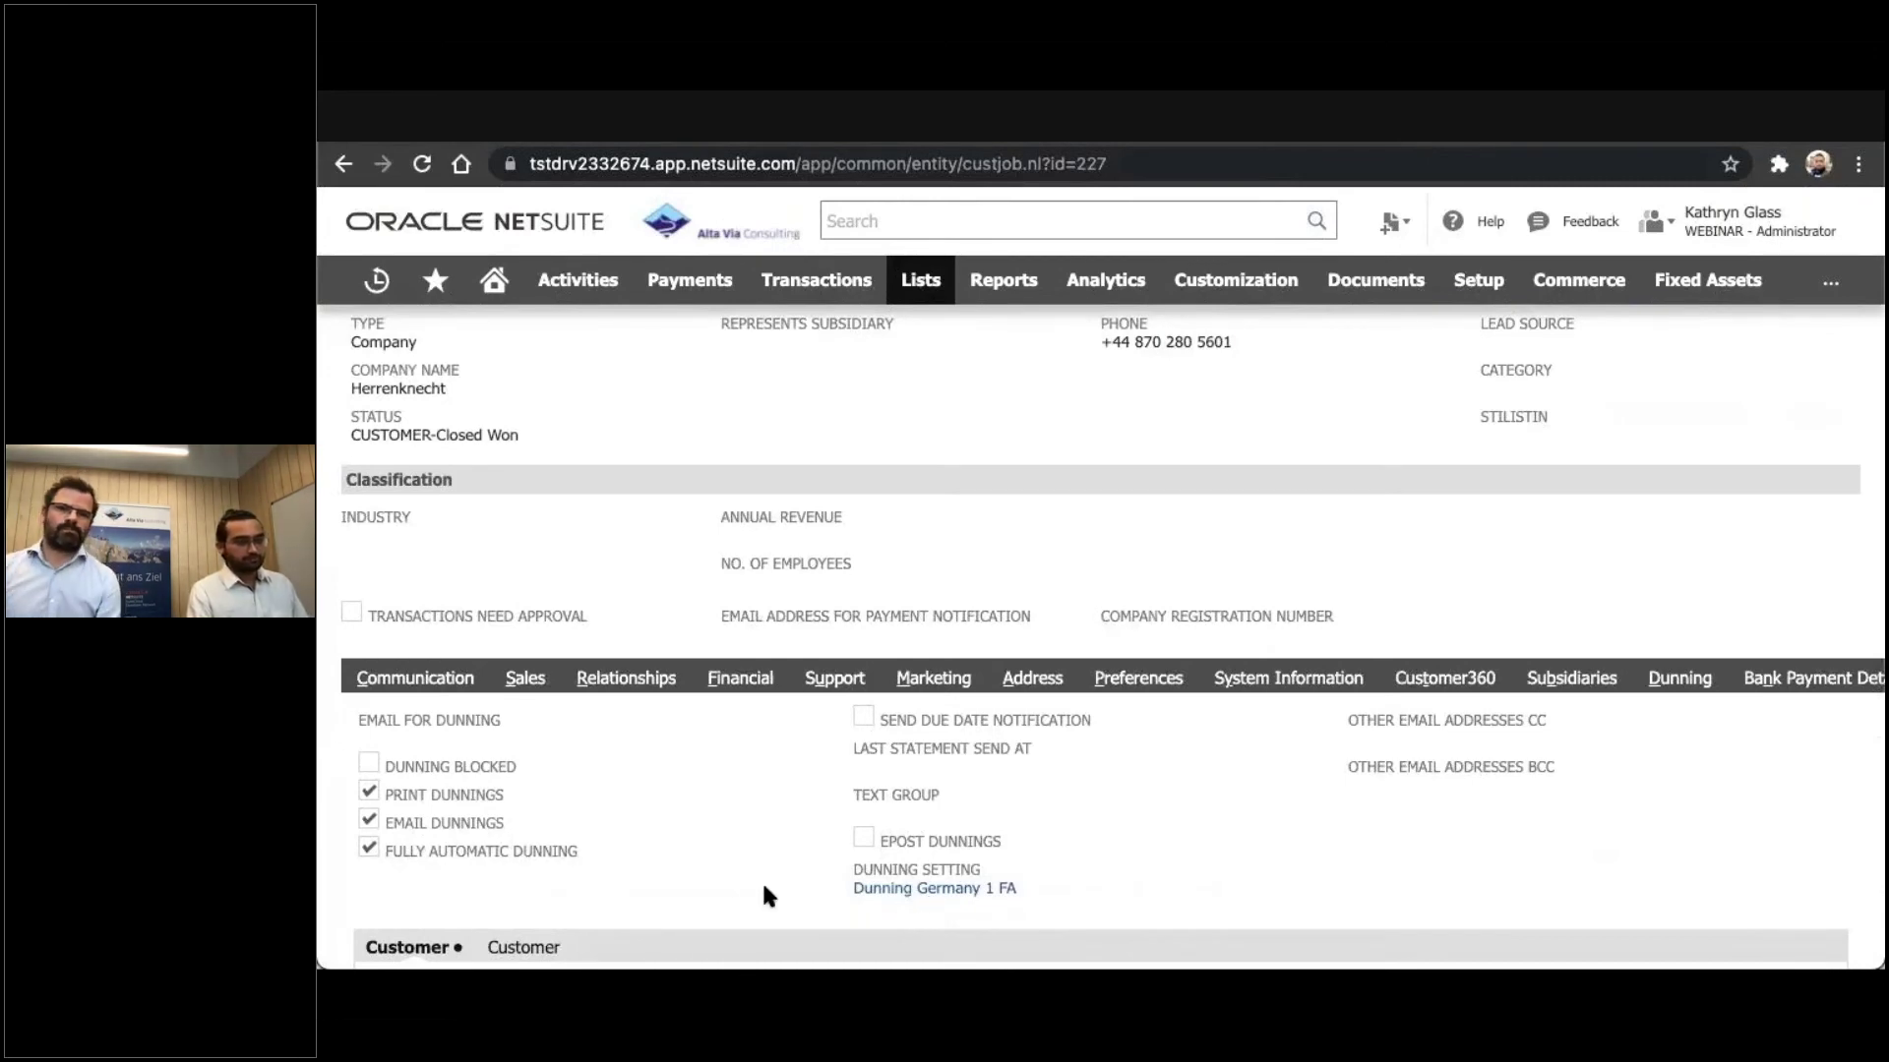
scroll(758, 890, up, 2)
mouse_move(1446, 569)
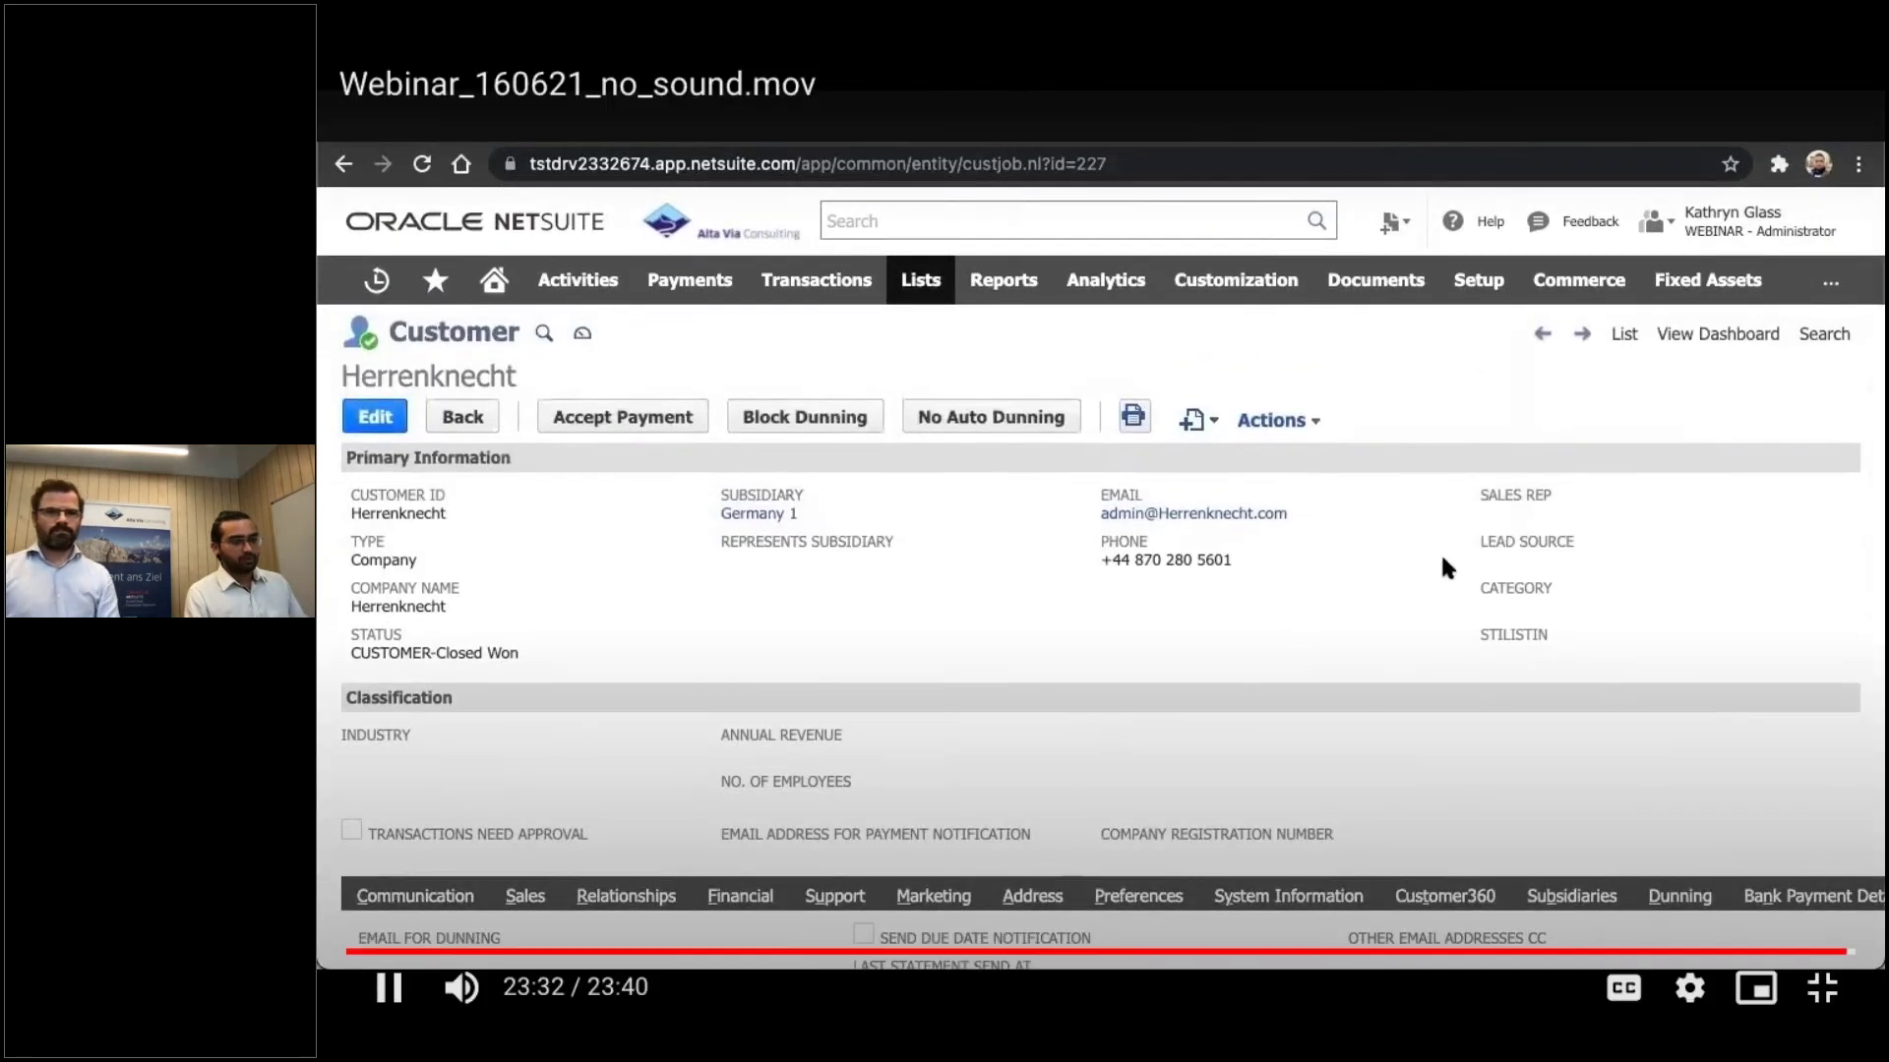